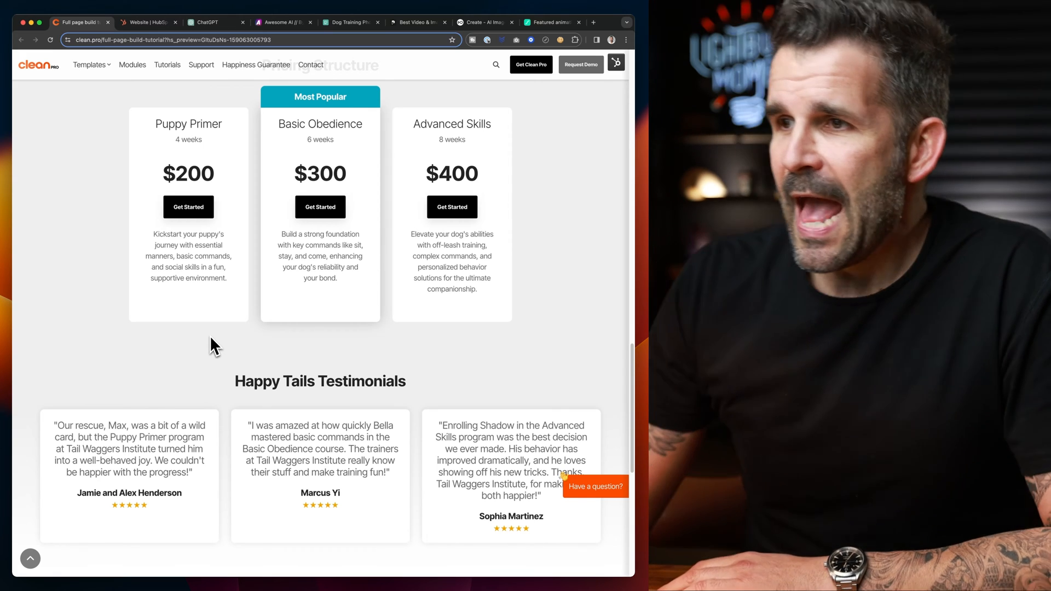
# Step: Look through the finished dog-training page from the pricing cards to the closing call-to-action, and return to its hero
pyautogui.scroll(-5, 210, 337)
pyautogui.scroll(-4, 209, 335)
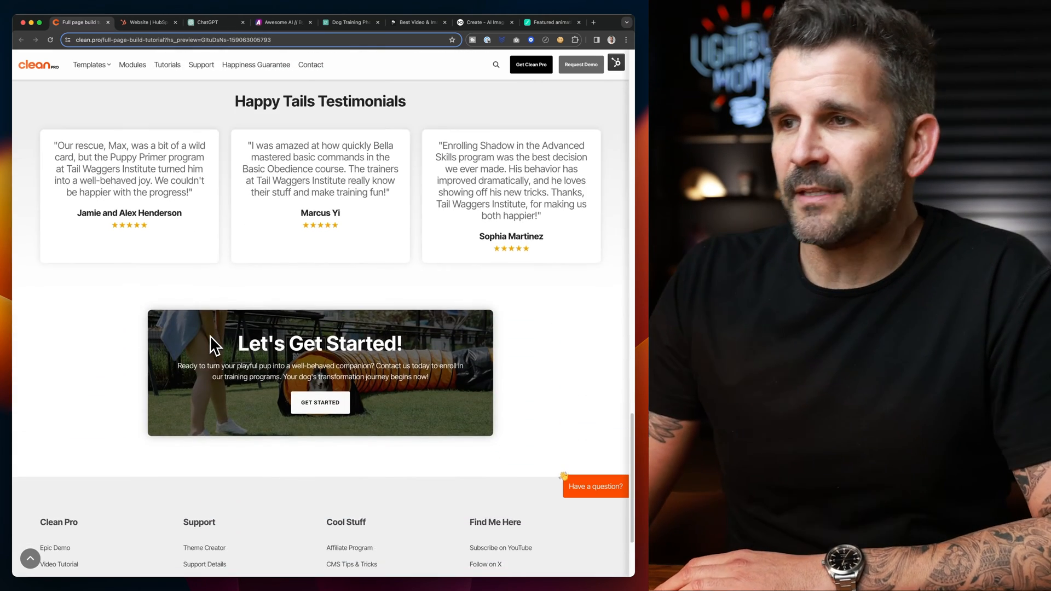
pyautogui.scroll(20, 211, 339)
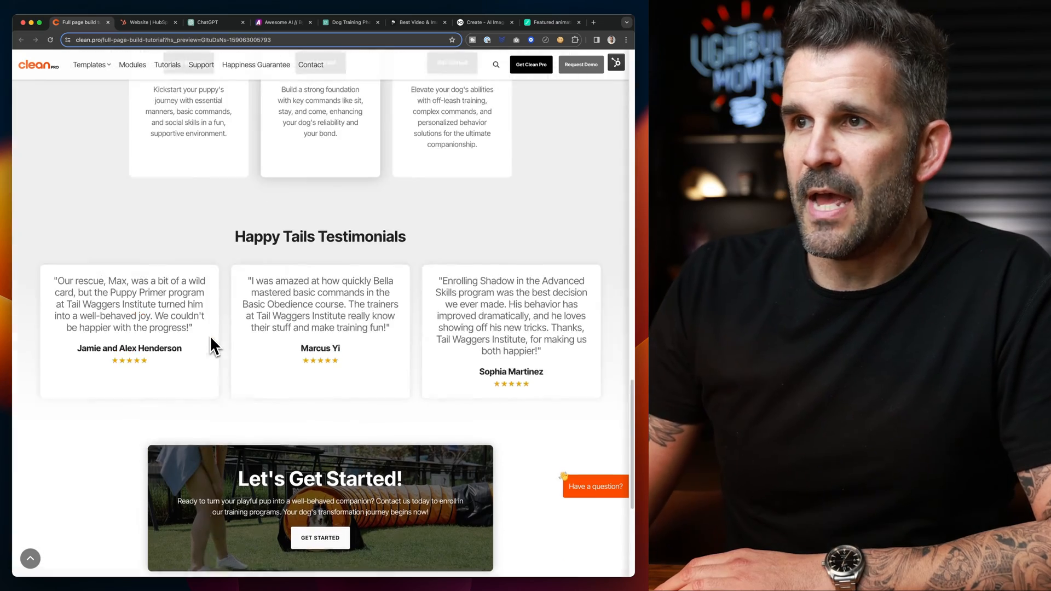
pyautogui.scroll(1, 209, 335)
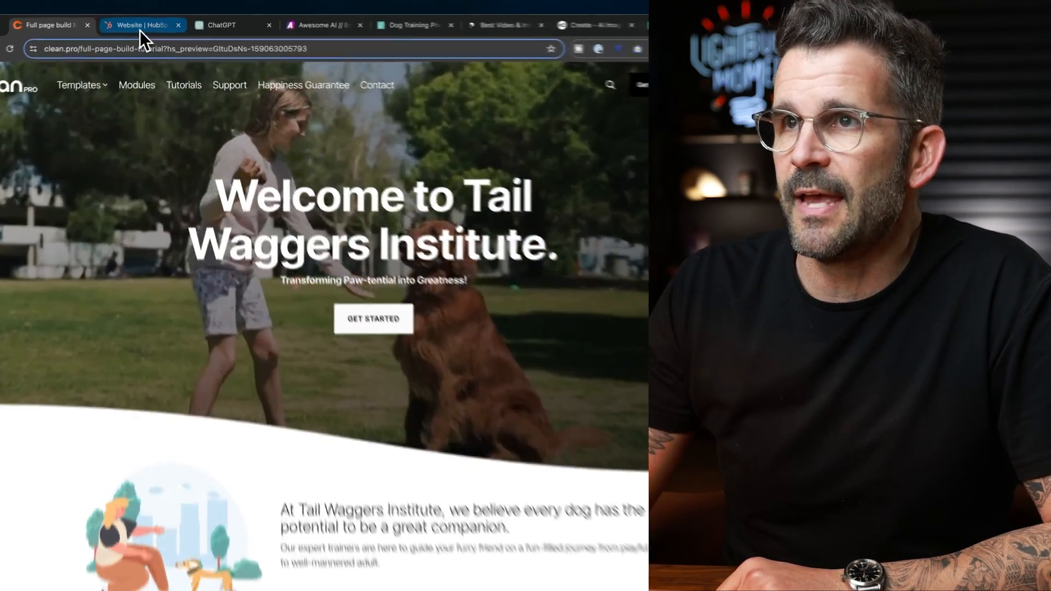
pyautogui.click(140, 31)
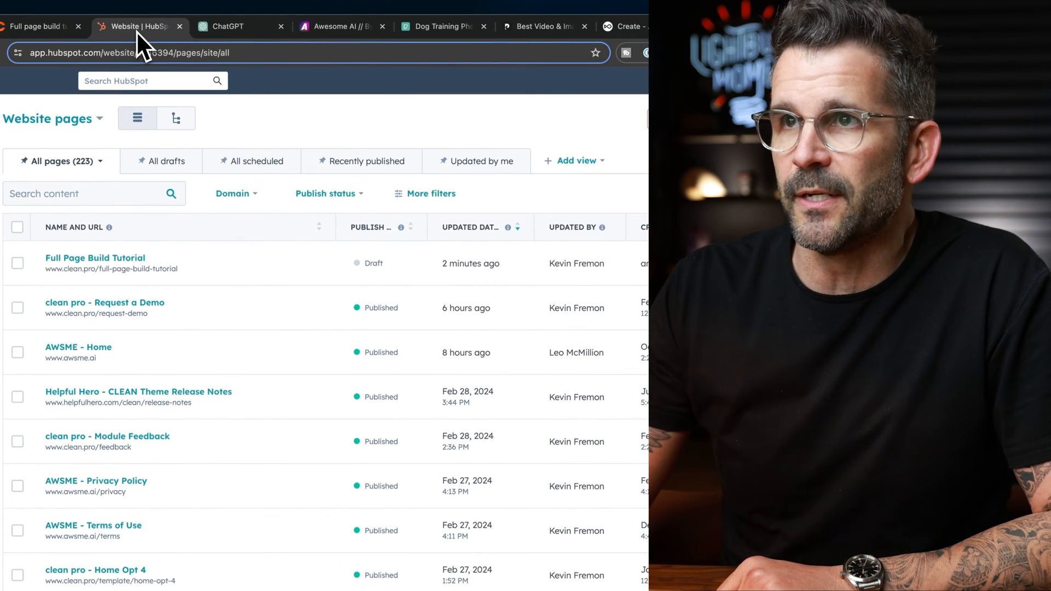
pyautogui.click(571, 120)
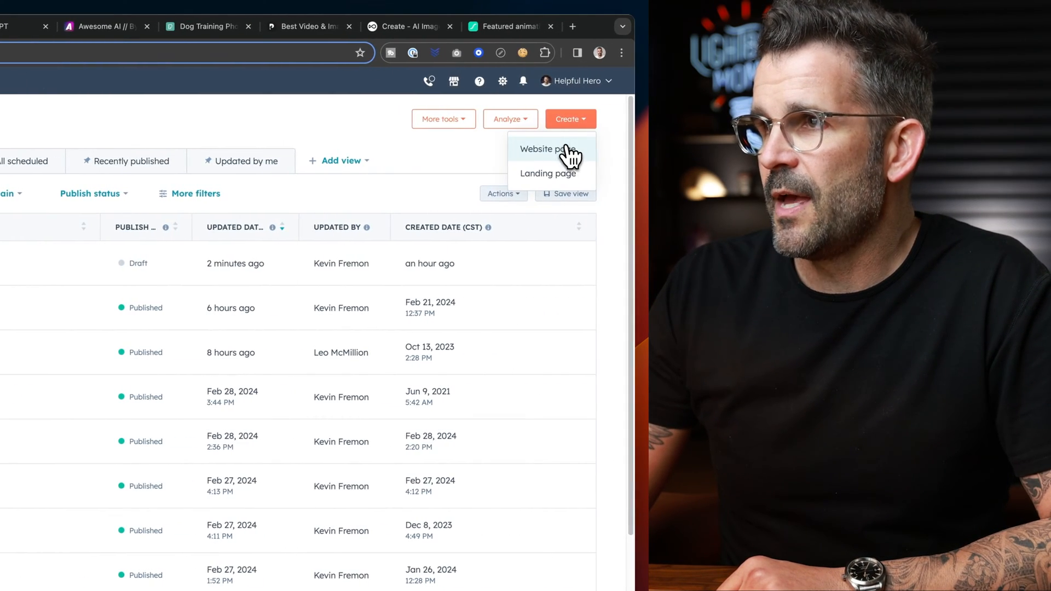
pyautogui.click(568, 150)
pyautogui.click(327, 181)
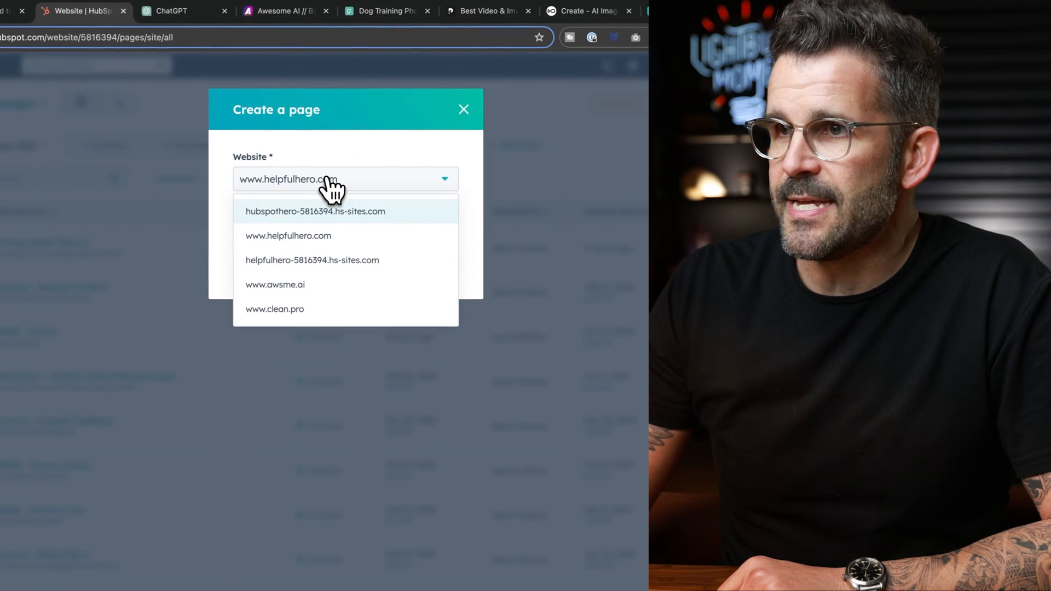
pyautogui.click(304, 308)
pyautogui.click(278, 232)
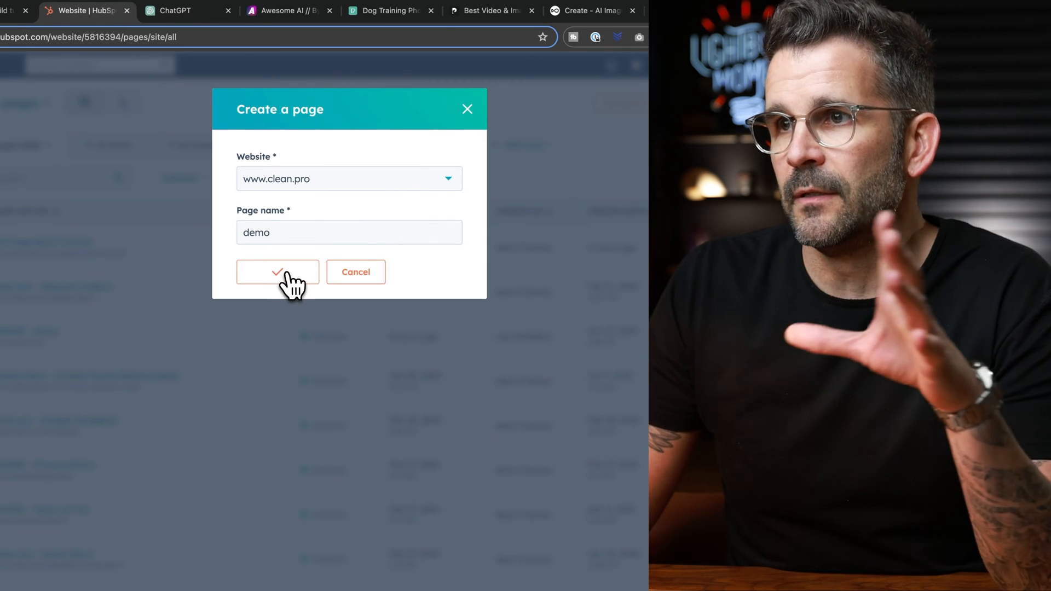
pyautogui.click(285, 273)
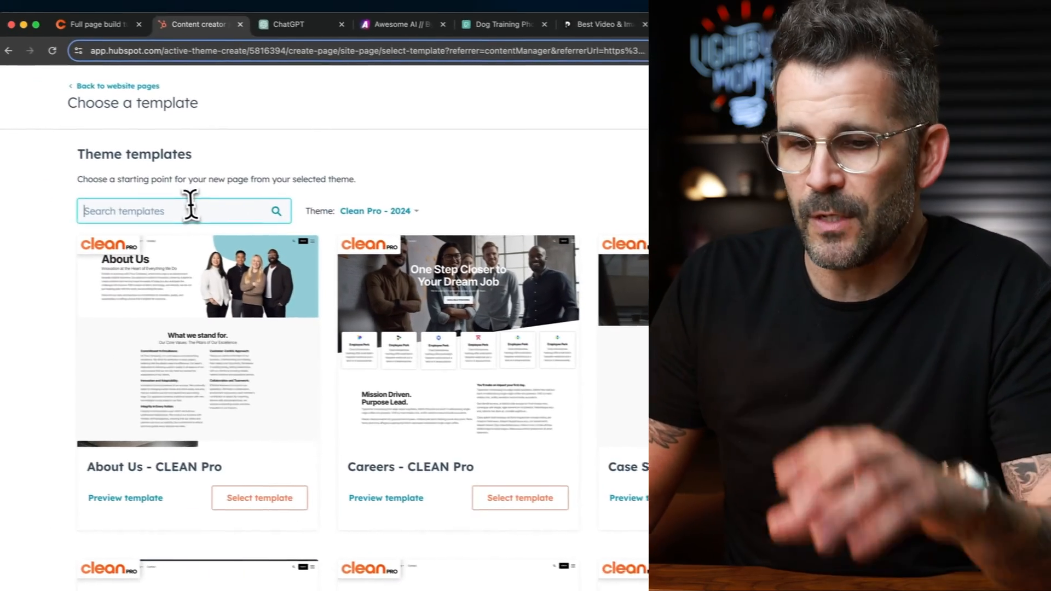
# Step: Search the theme templates for "thank" and choose the Thank You - CLEAN Pro template for the page
pyautogui.click(76, 192)
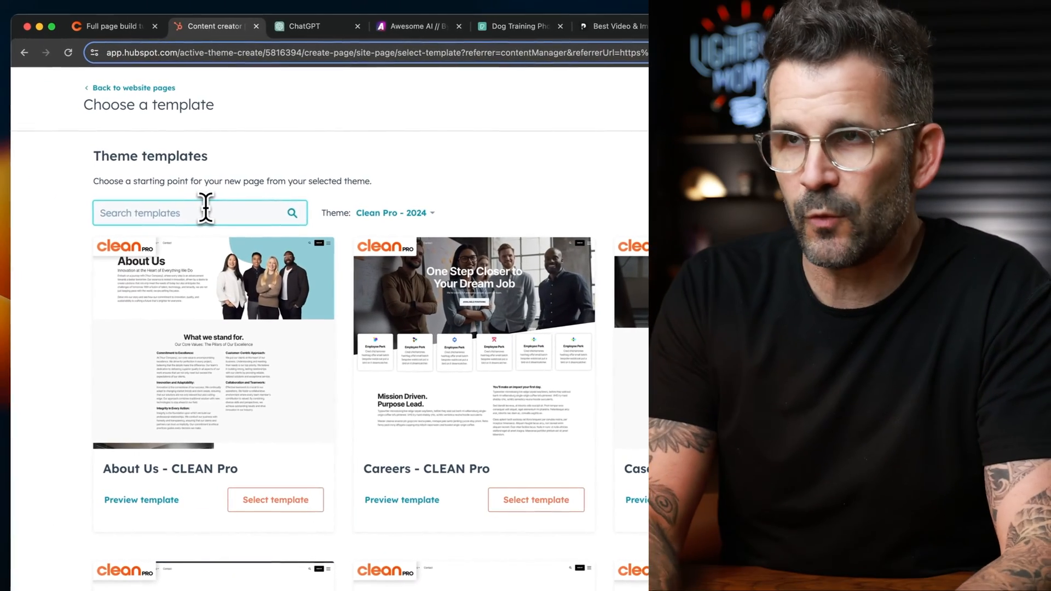
pyautogui.write('thank')
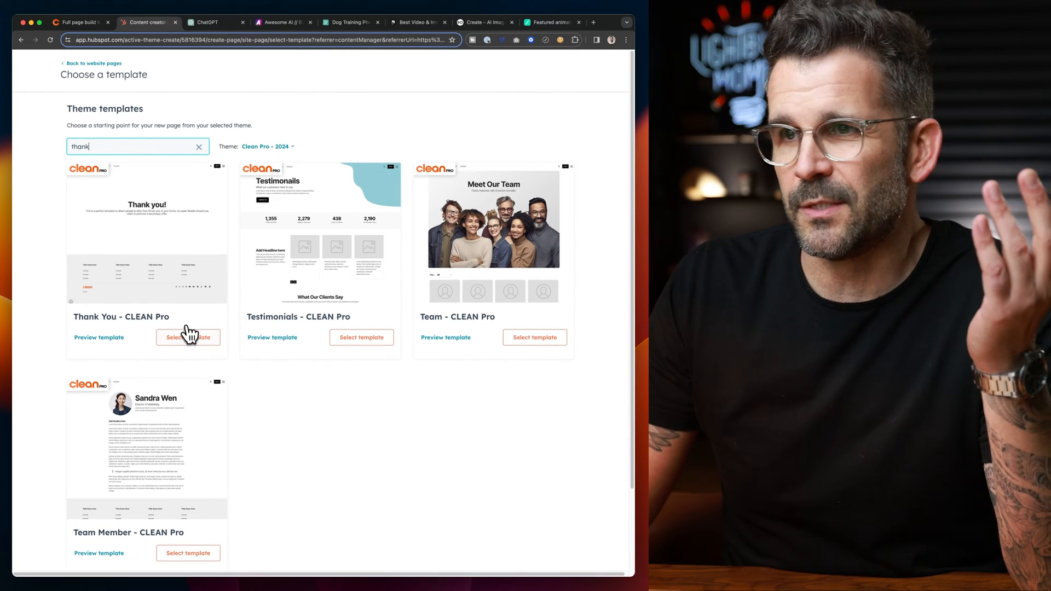
pyautogui.click(187, 336)
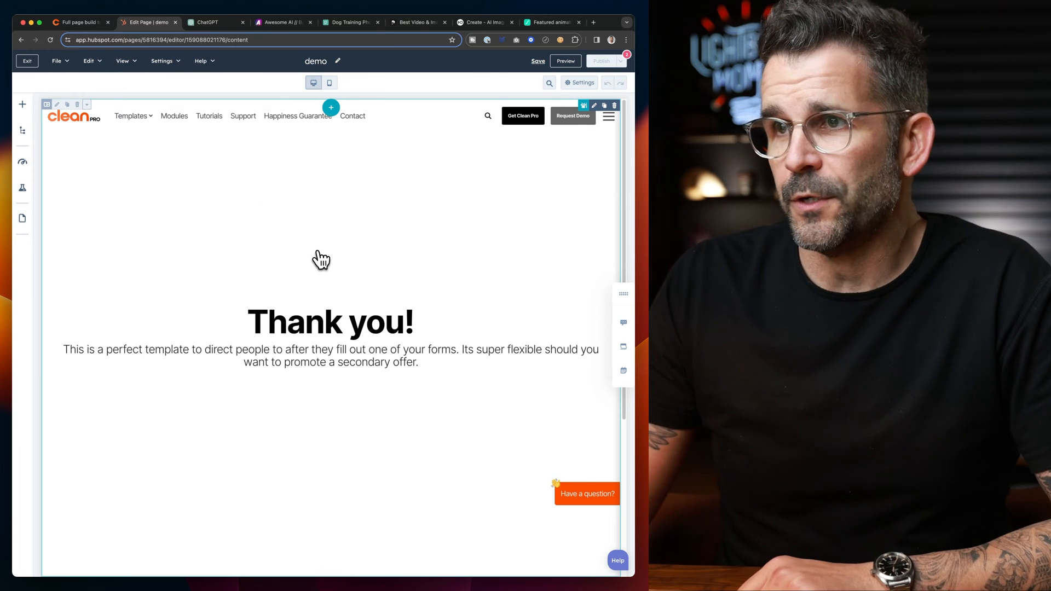
# Step: Look over the new page, and review the finished example page and the dog-training copy in ChatGPT
pyautogui.scroll(-3, 321, 260)
pyautogui.scroll(3, 321, 260)
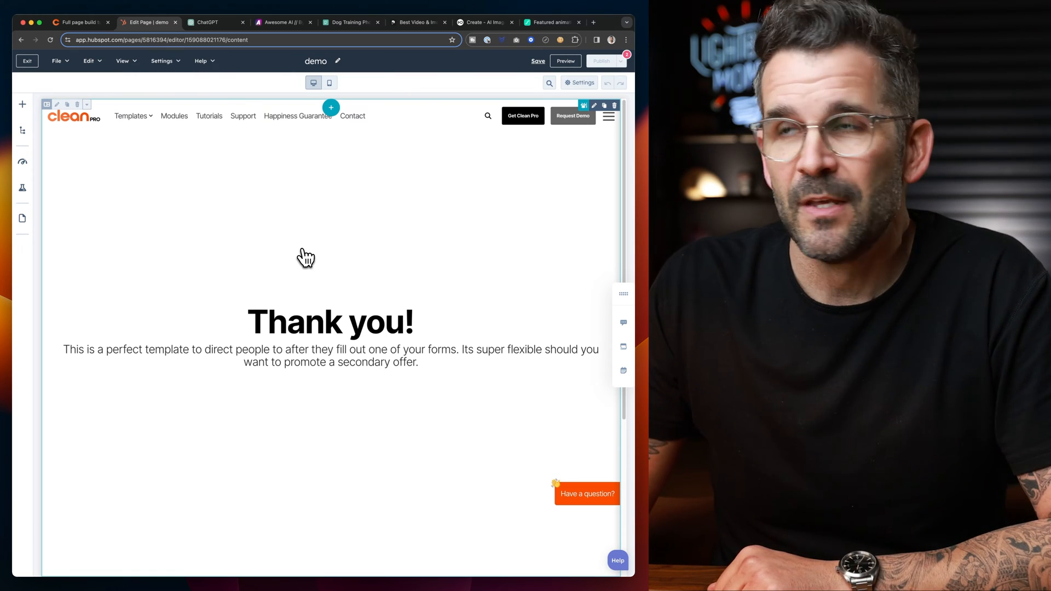
pyautogui.click(100, 24)
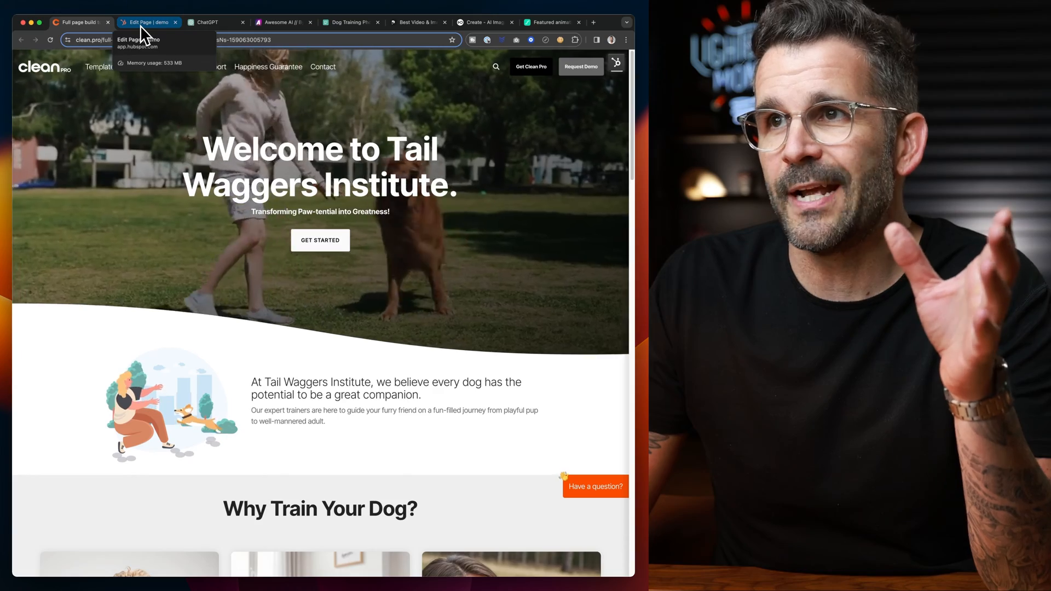
pyautogui.click(206, 26)
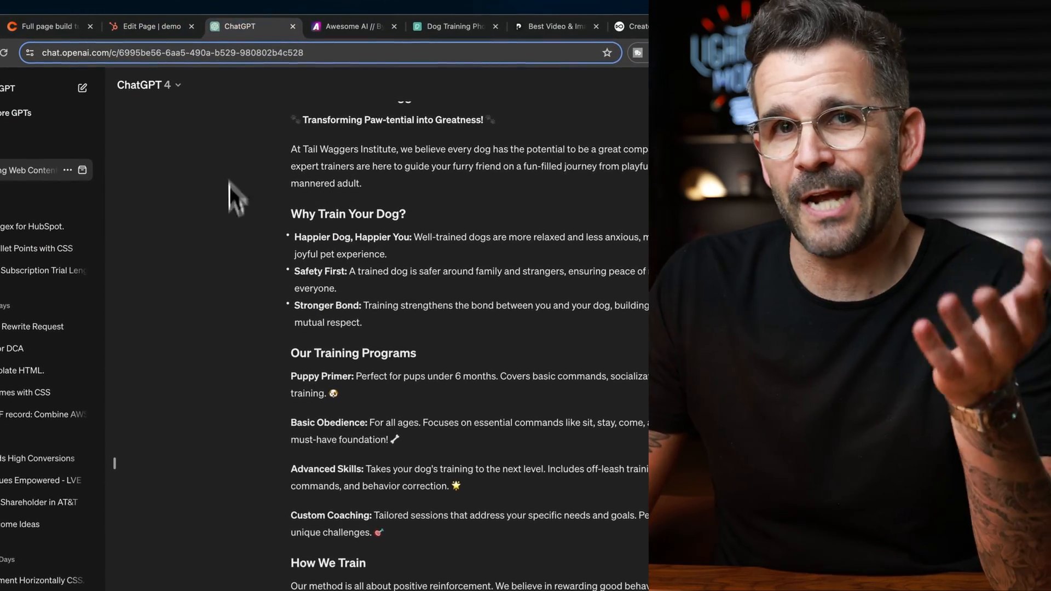
pyautogui.scroll(1, 239, 255)
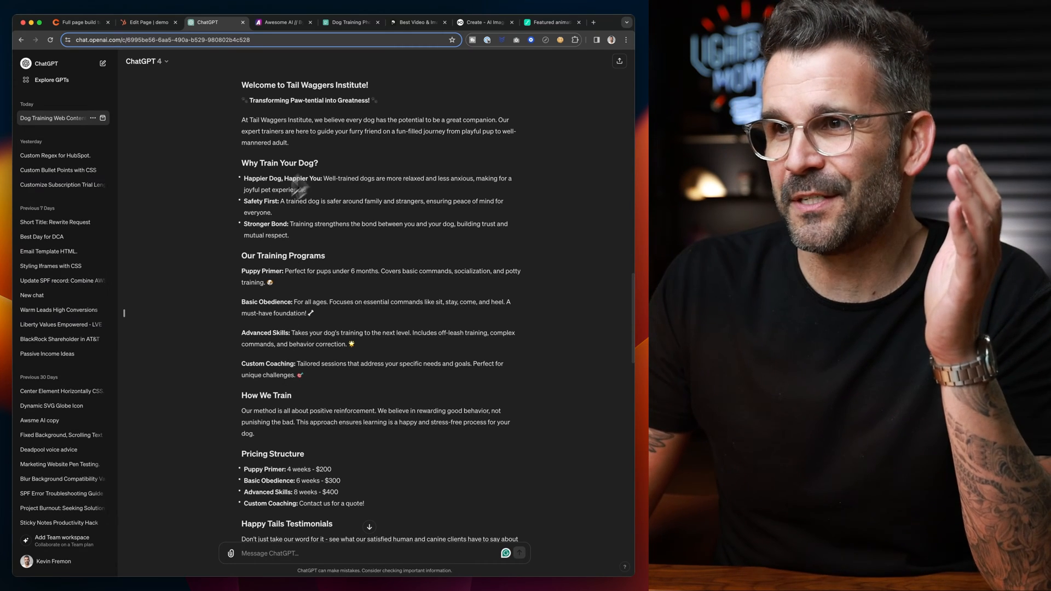
# Step: Back in the demo page editor, set the Thank you hero's section background type to Video
pyautogui.click(136, 23)
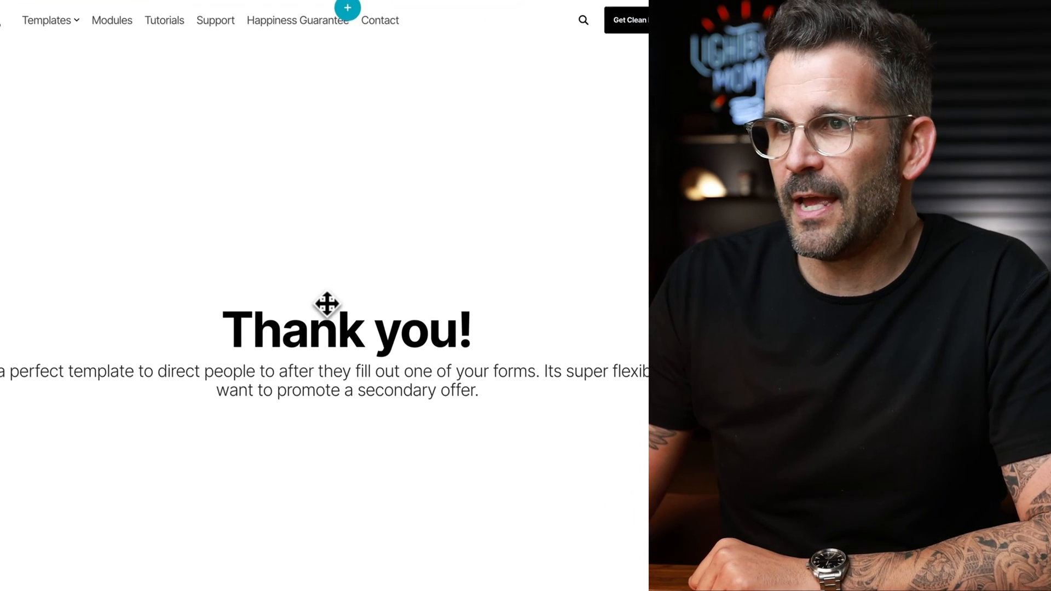
pyautogui.click(326, 300)
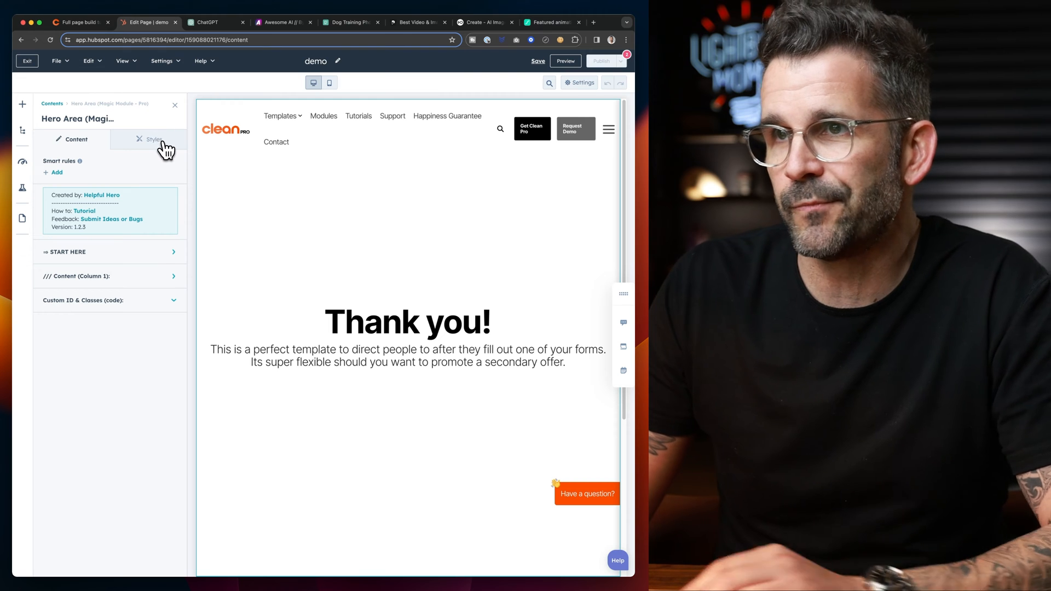
pyautogui.click(161, 142)
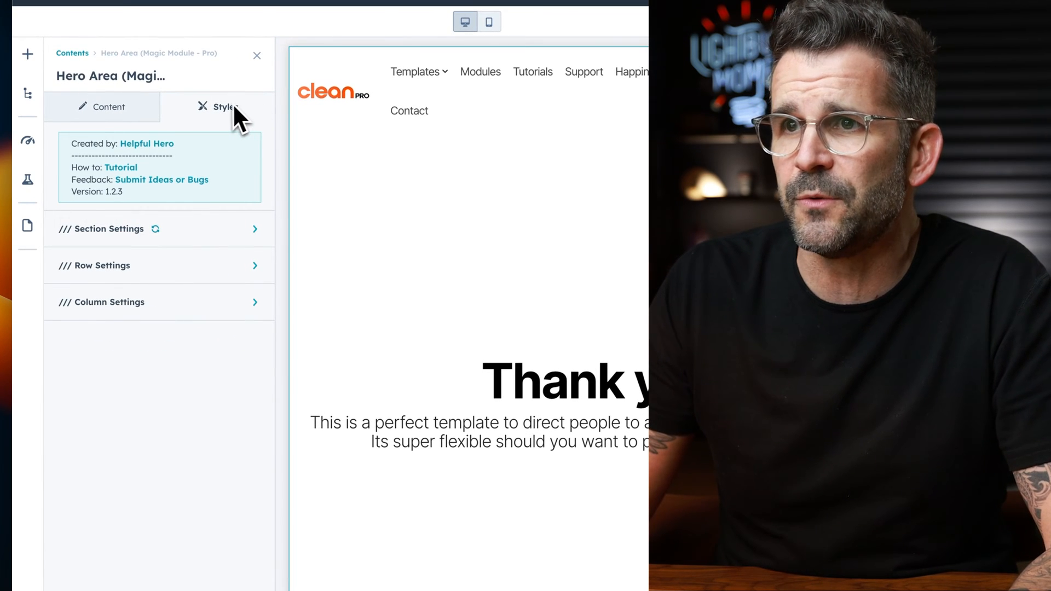
pyautogui.click(239, 229)
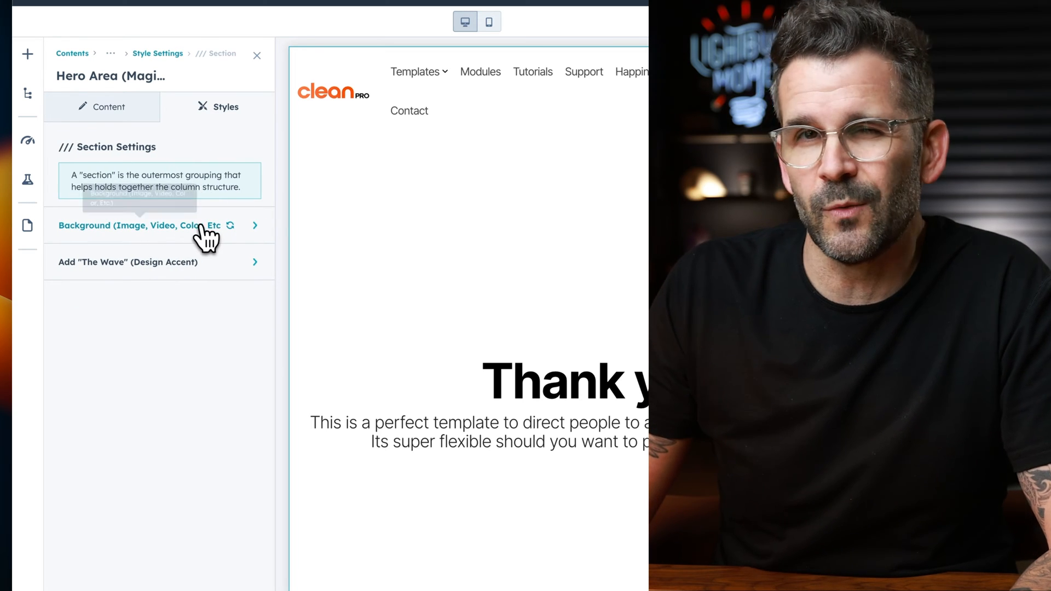
pyautogui.click(254, 227)
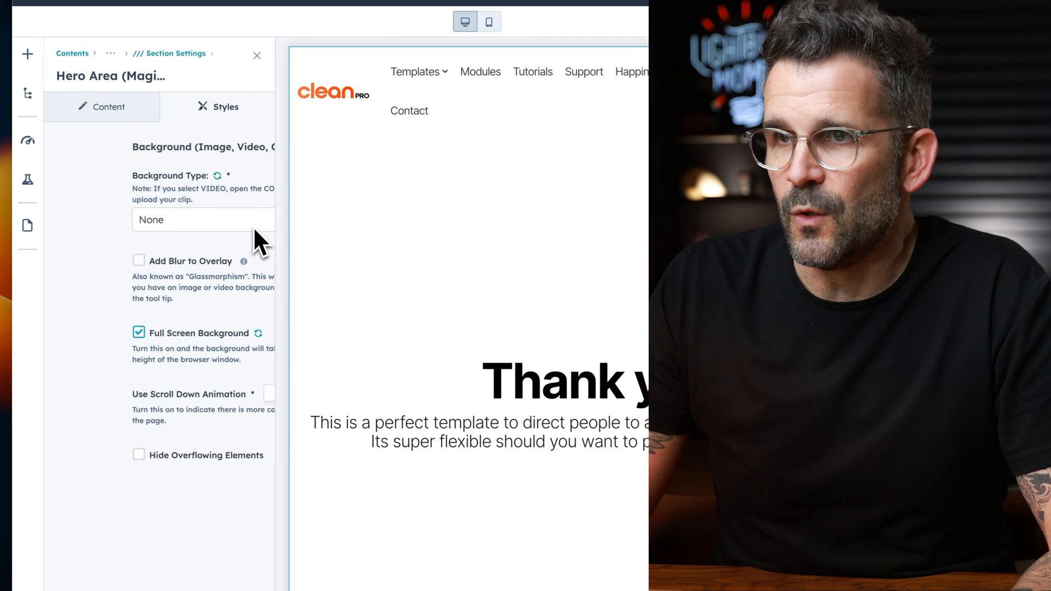
pyautogui.click(134, 230)
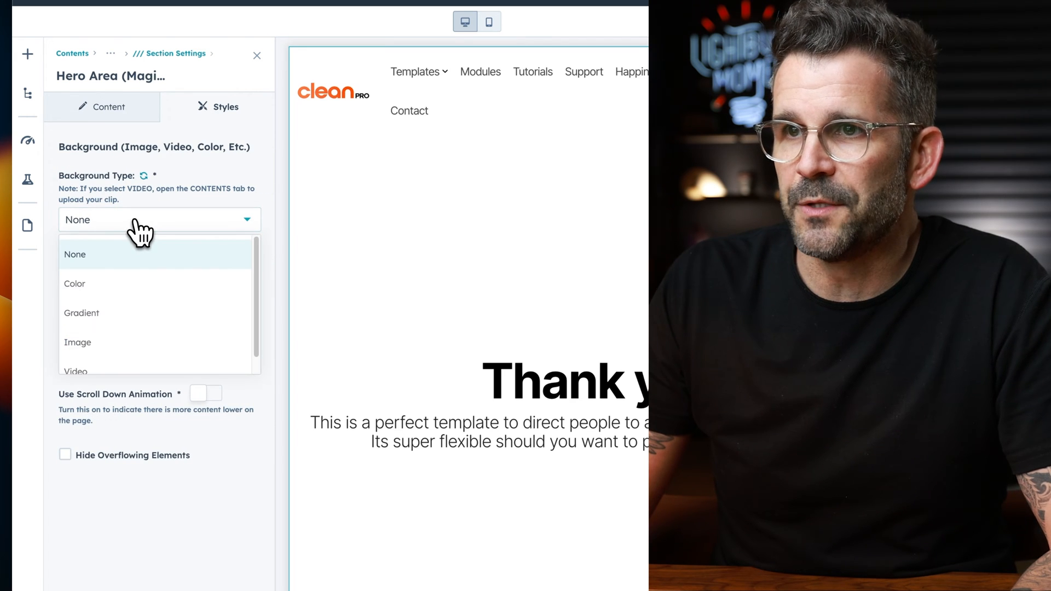
pyautogui.click(123, 371)
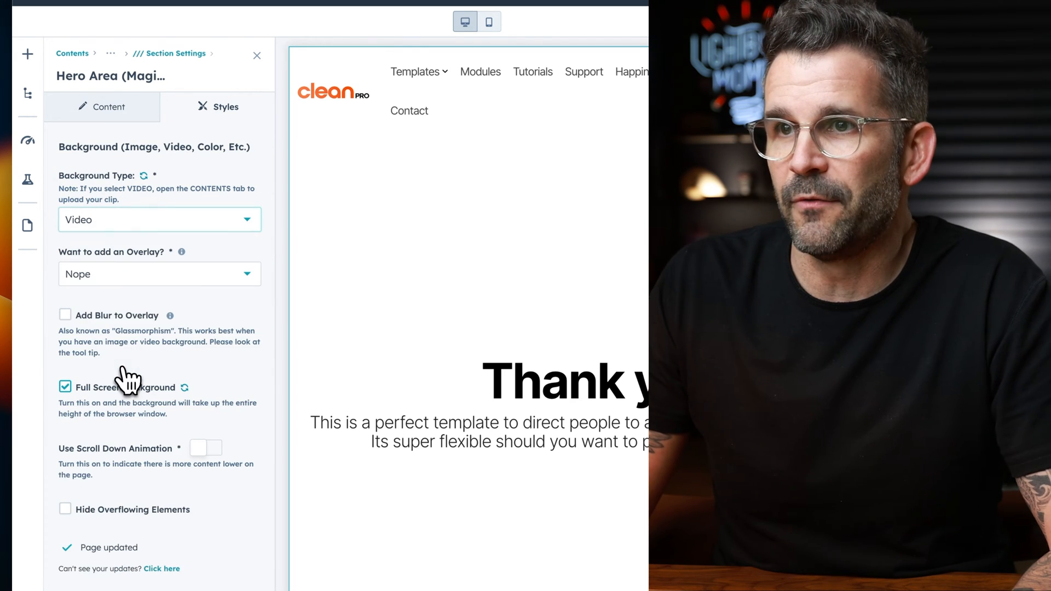
# Step: Give the hero background a solid color overlay of 000000 at 40%, turn off Full Screen Background, and compare with the finished example page
pyautogui.click(144, 286)
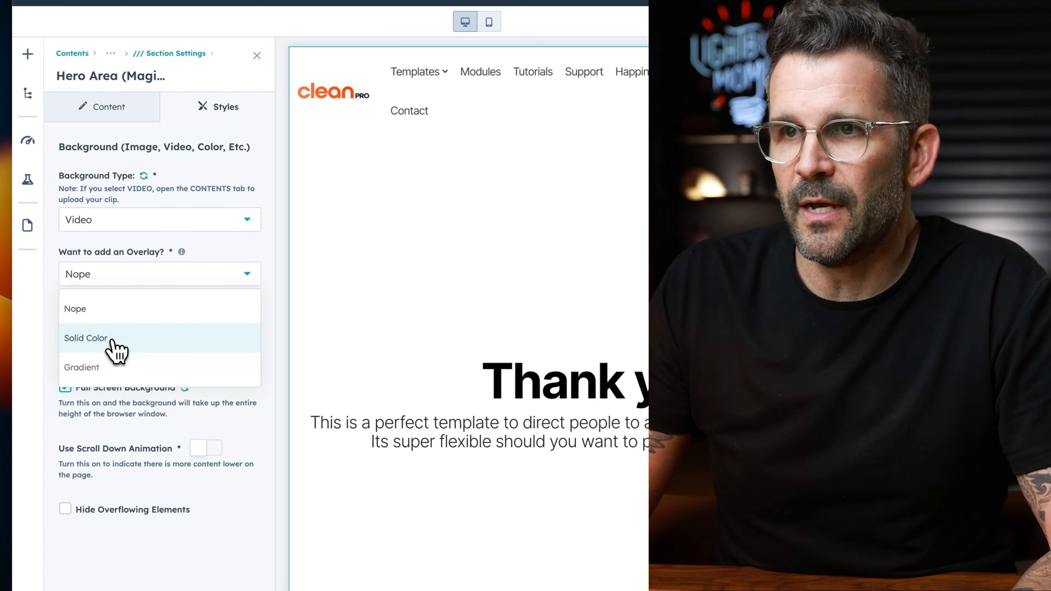
pyautogui.click(87, 337)
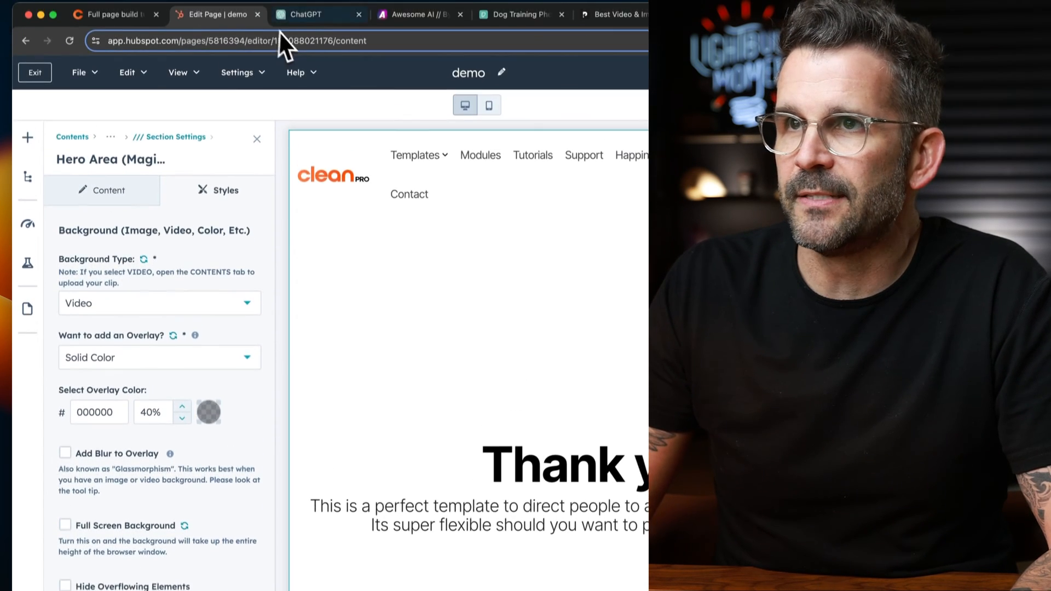
pyautogui.click(113, 28)
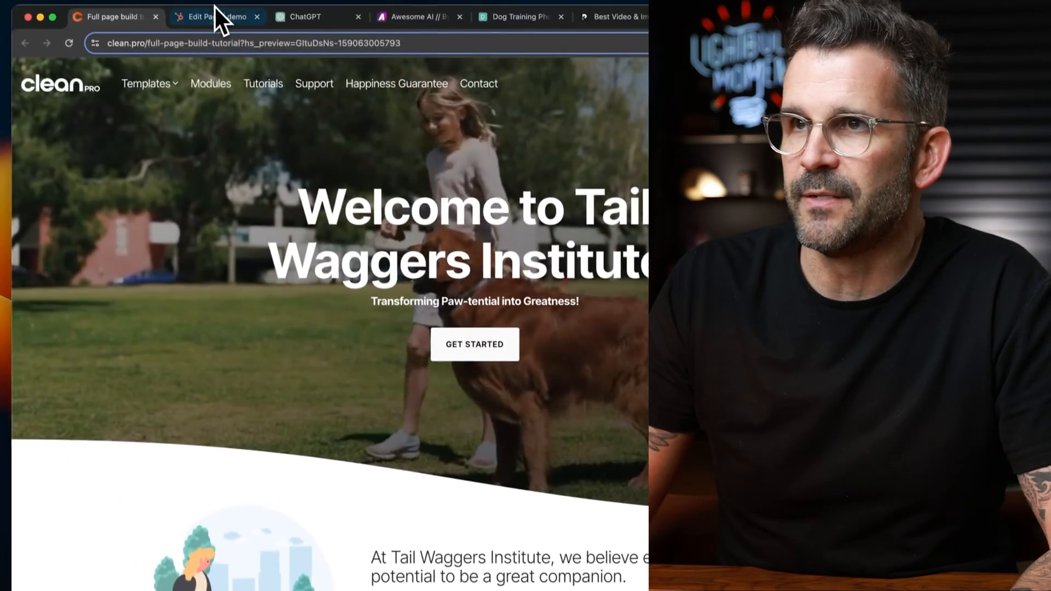
pyautogui.click(215, 24)
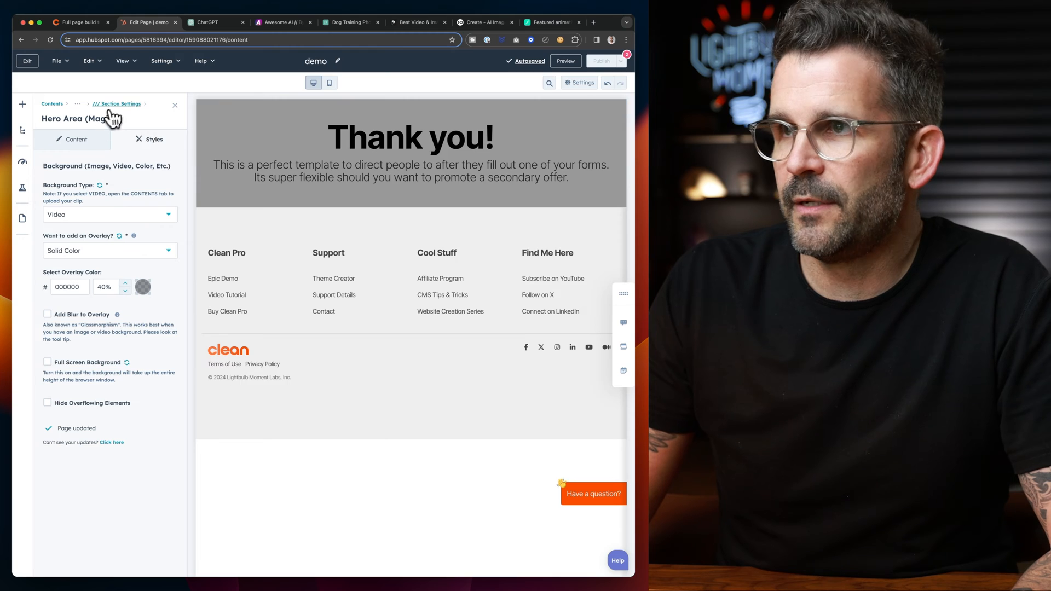
# Step: In the hero's row spacing, set the desktop padding to 150px above and 100px below the content
pyautogui.click(114, 104)
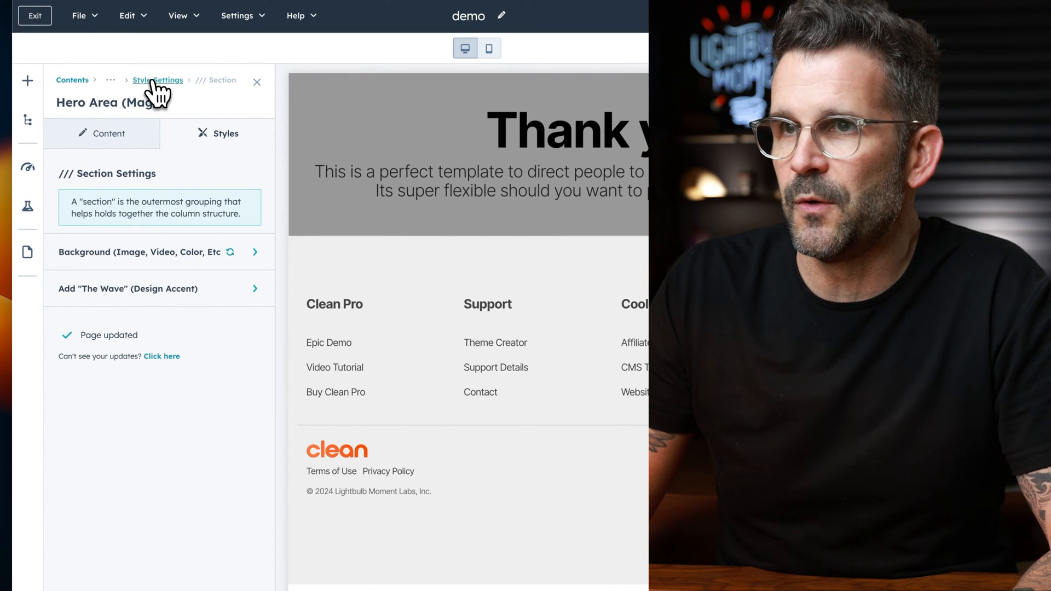
pyautogui.click(152, 81)
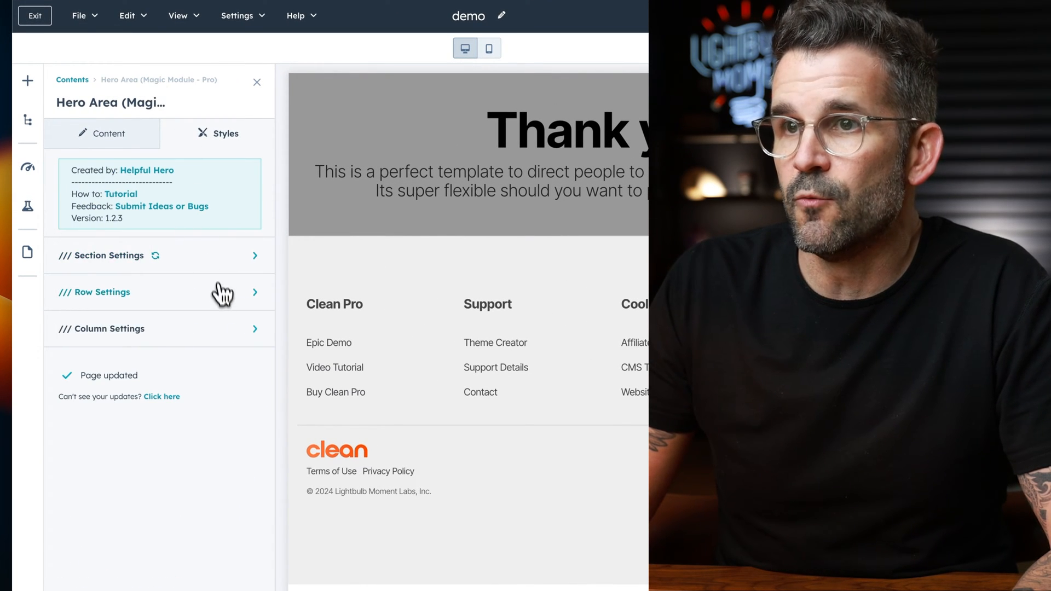
pyautogui.click(223, 299)
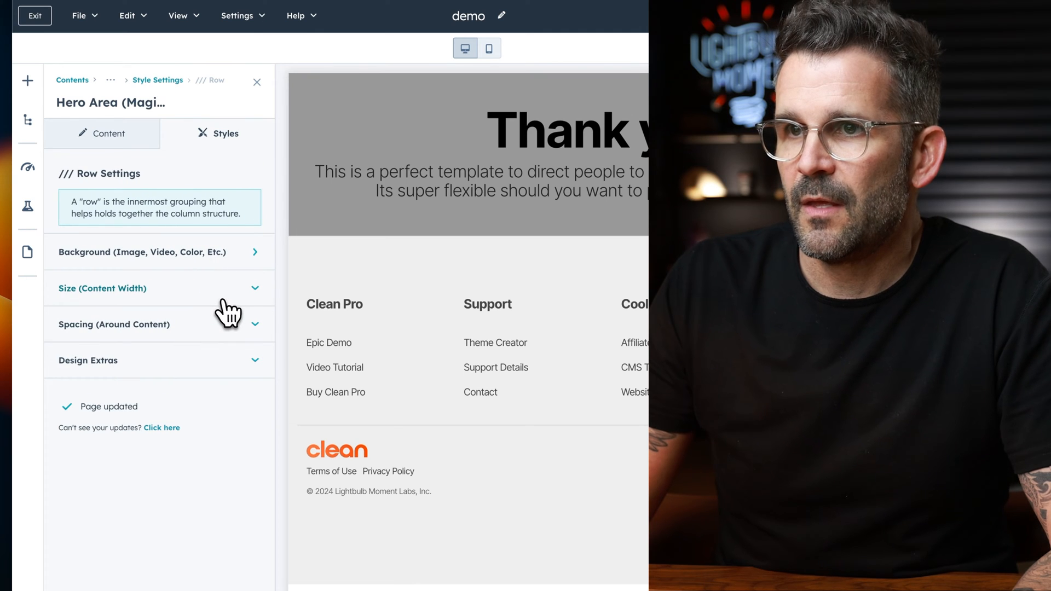
pyautogui.click(248, 329)
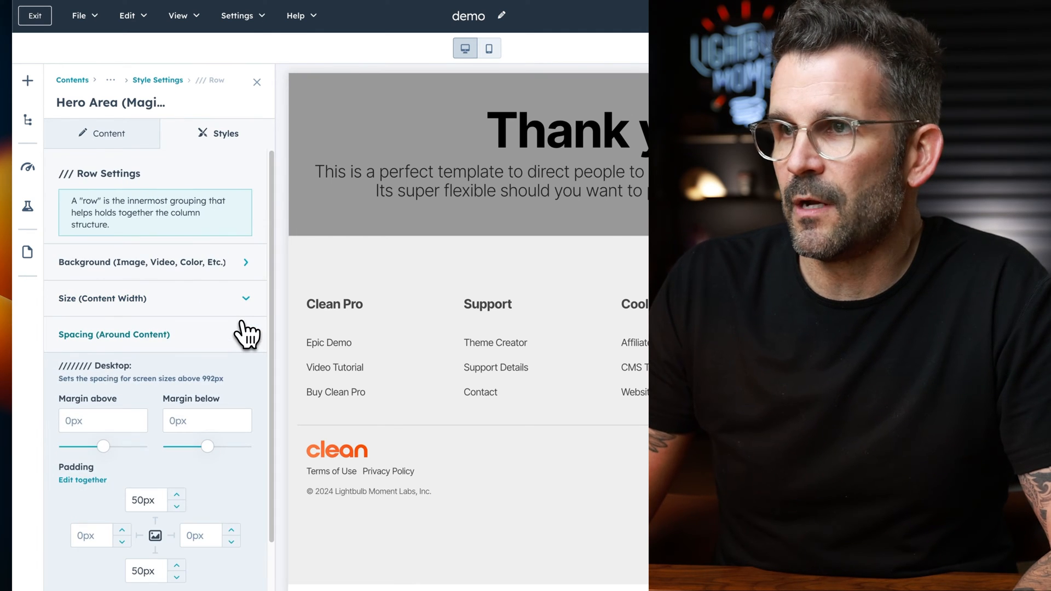
pyautogui.click(133, 499)
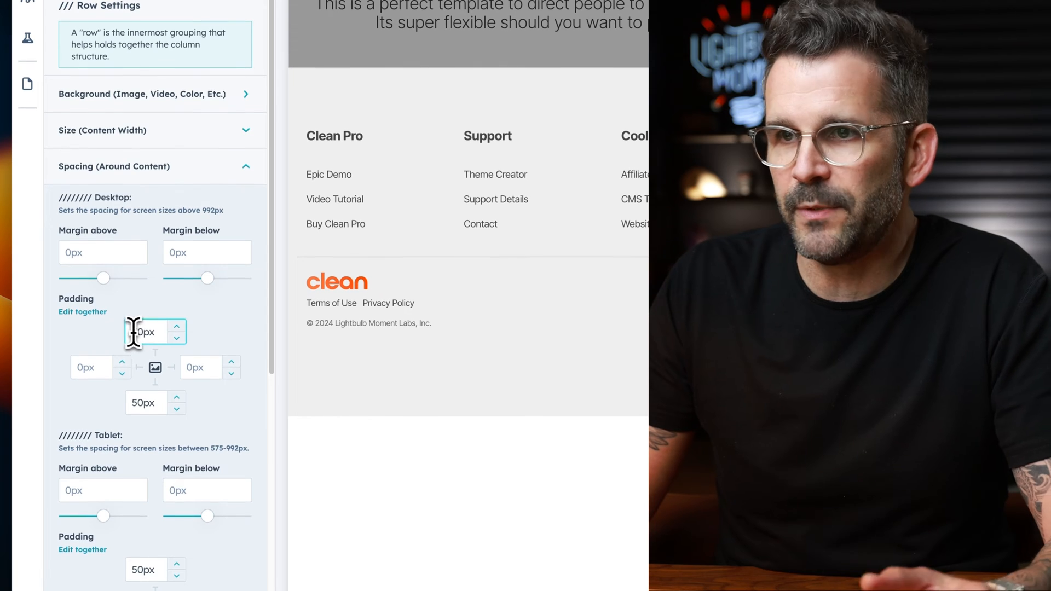
pyautogui.write('1')
pyautogui.scroll(-2, 137, 337)
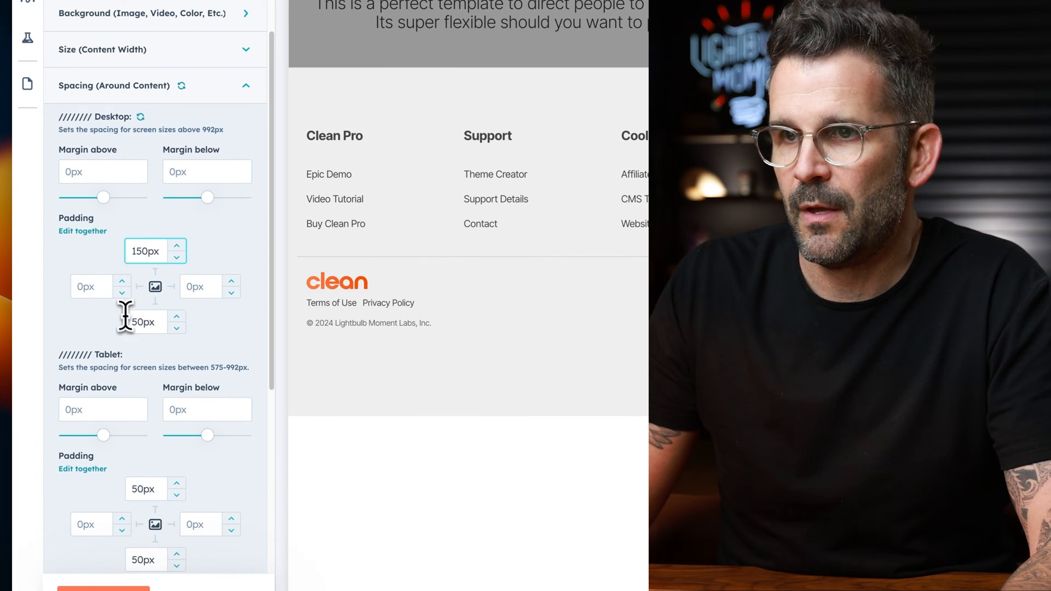
pyautogui.moveTo(135, 322); pyautogui.dragTo(122, 319)
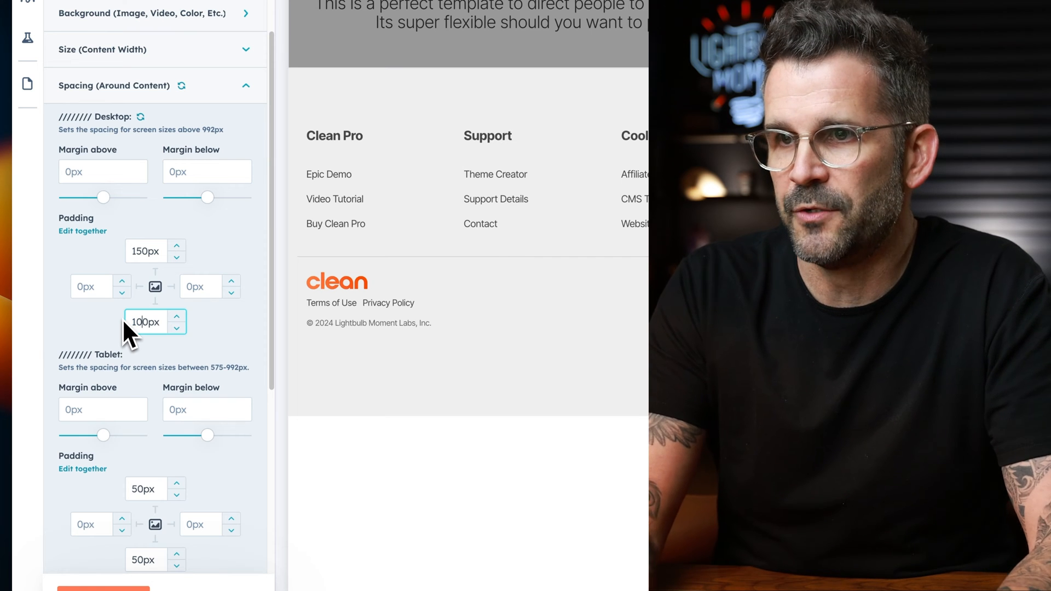
# Step: Set the hero row's tablet padding above to 100px and its desktop padding below to 150px, and apply the changes
pyautogui.scroll(-3, 122, 319)
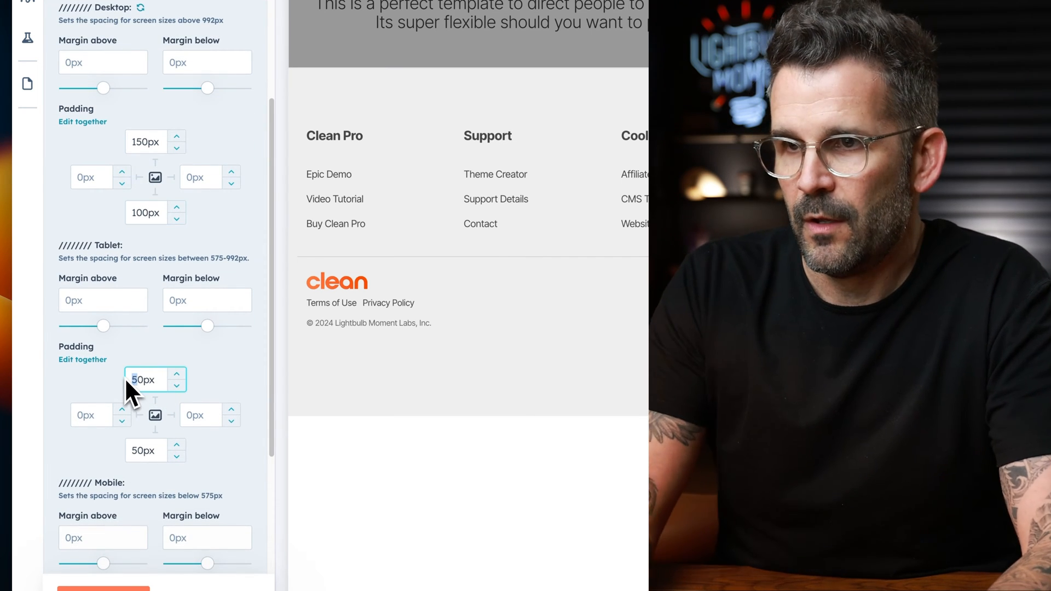
pyautogui.write('100')
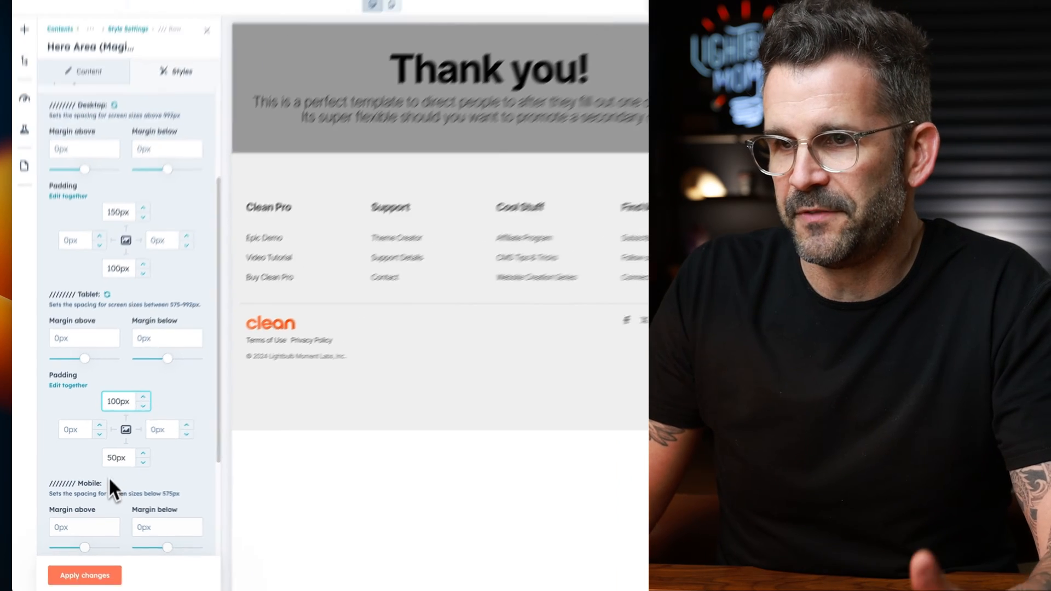
pyautogui.scroll(-4, 109, 482)
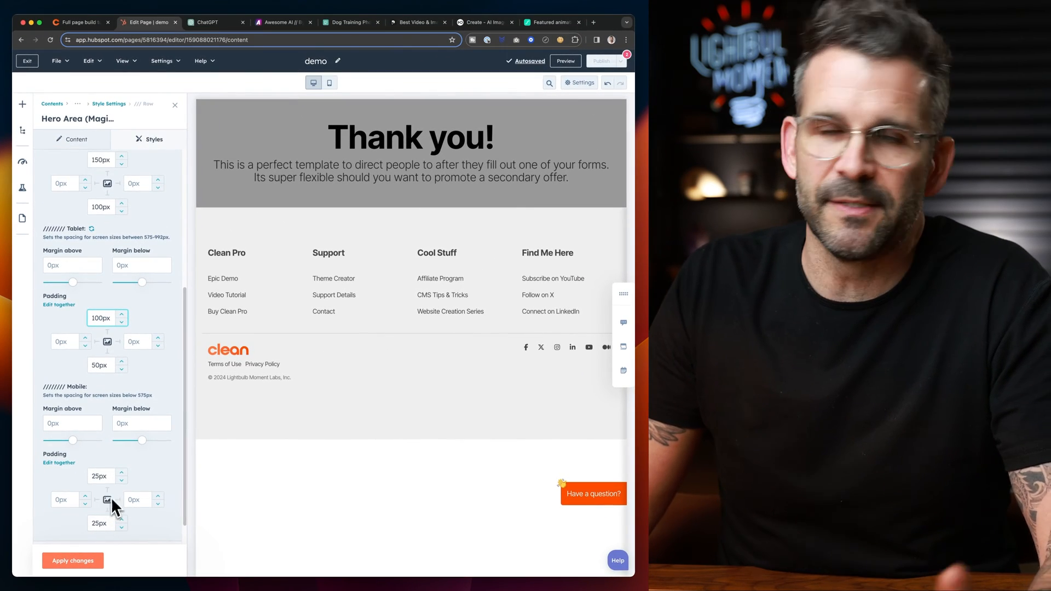
pyautogui.scroll(5, 110, 481)
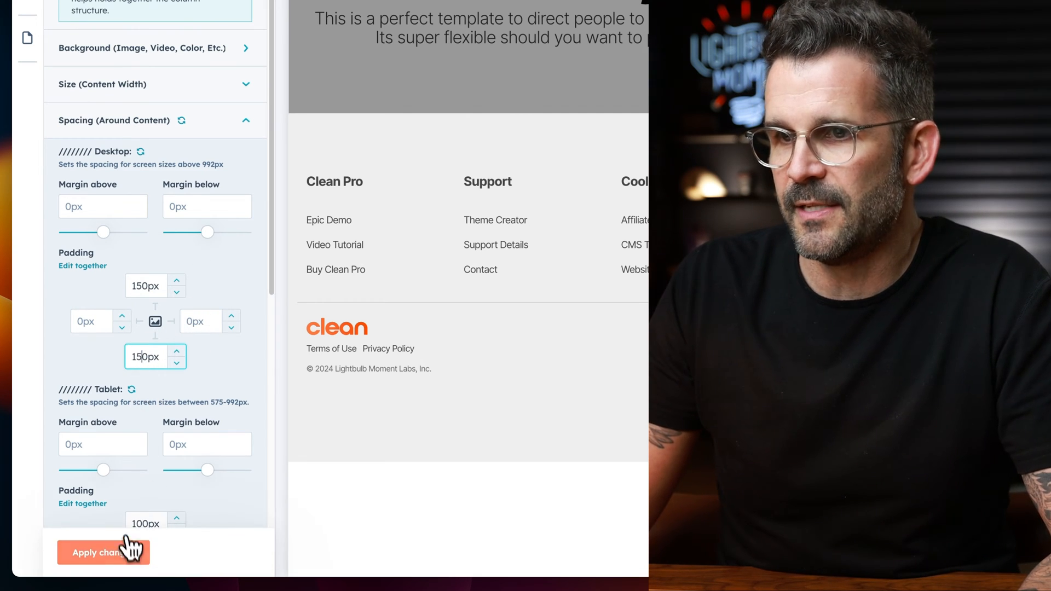
pyautogui.click(128, 545)
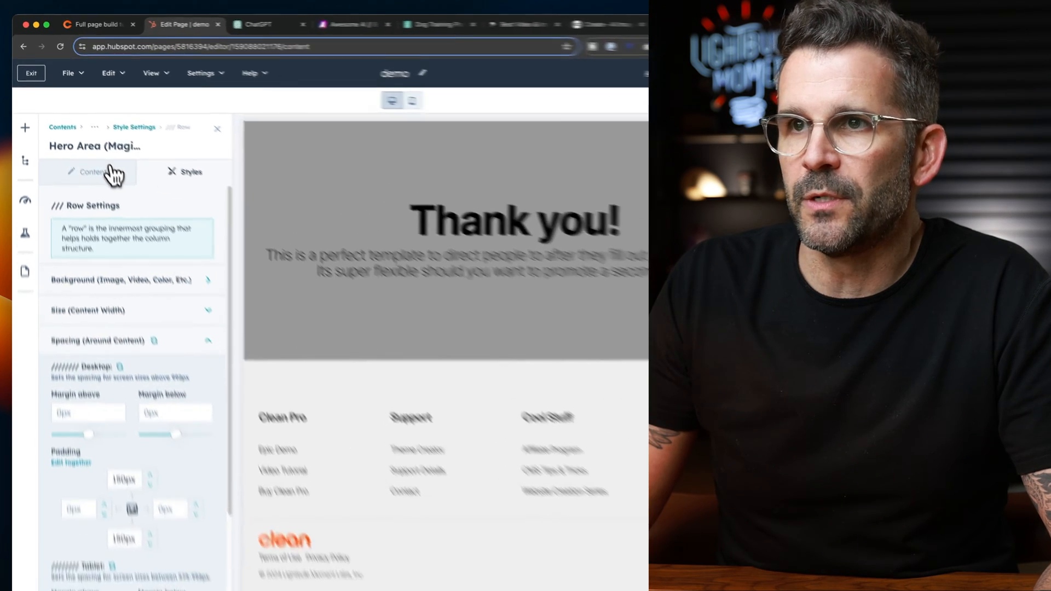
# Step: Open the Section Background Video settings in the hero module's content
pyautogui.click(85, 139)
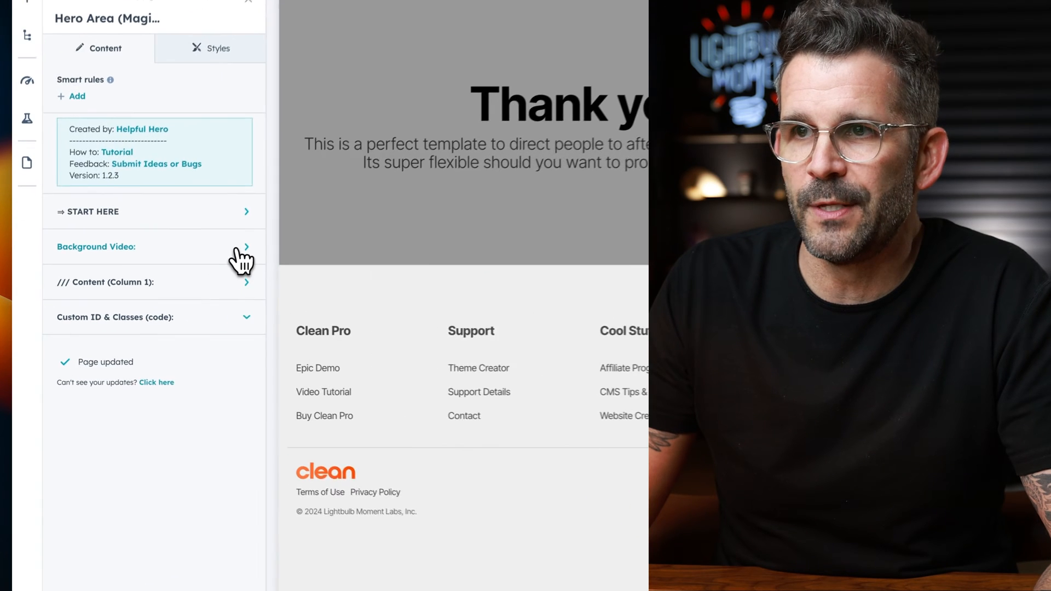
pyautogui.click(172, 279)
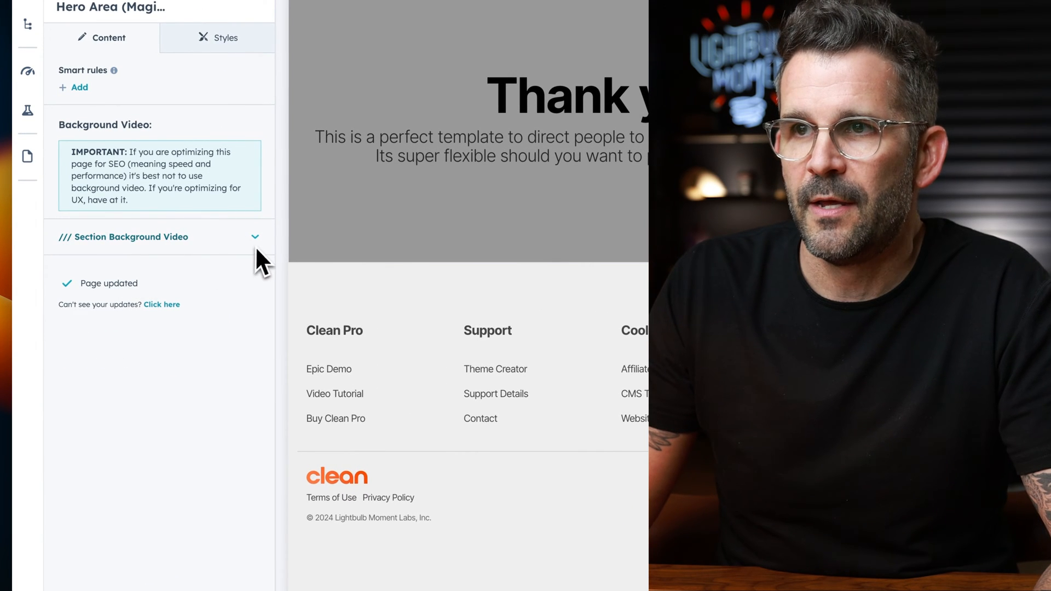
pyautogui.click(255, 240)
pyautogui.scroll(-2, 164, 356)
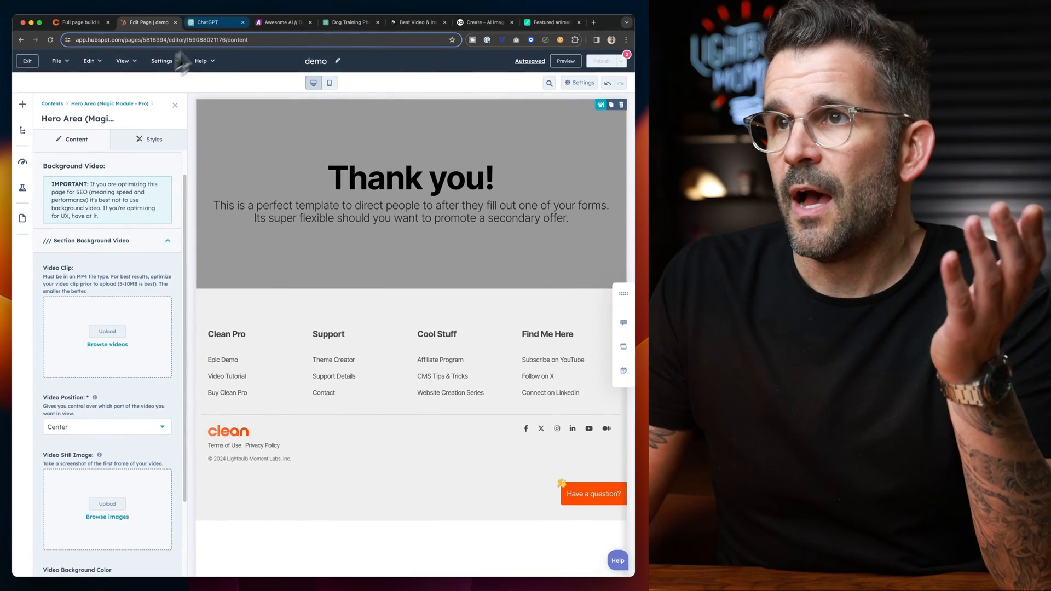
# Step: Switch to Pexels, look over the dog training photos, and search the photos for "dog" to browse the results
pyautogui.click(352, 23)
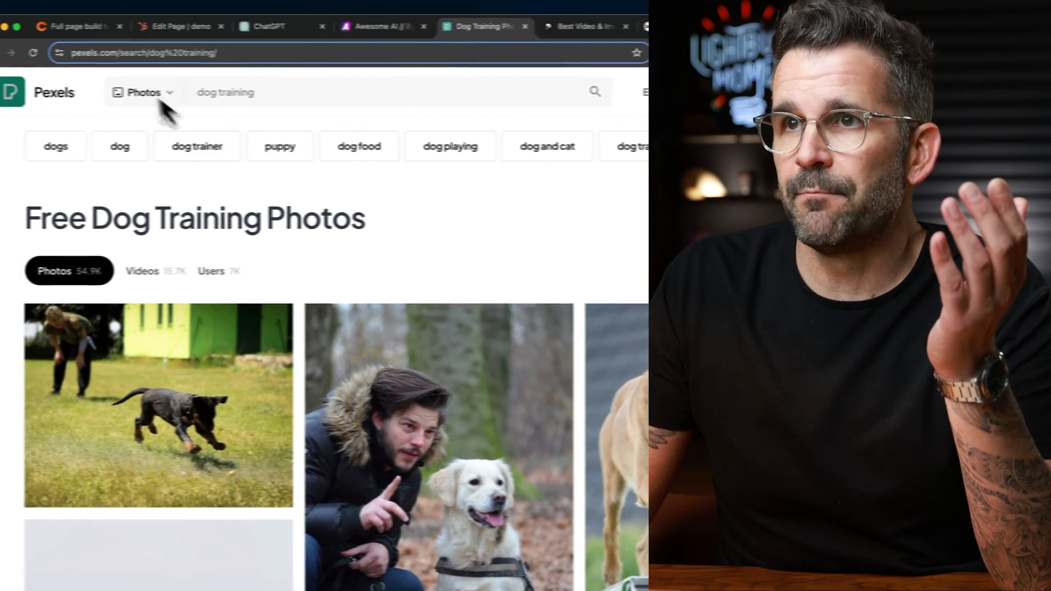
pyautogui.scroll(-2, 220, 206)
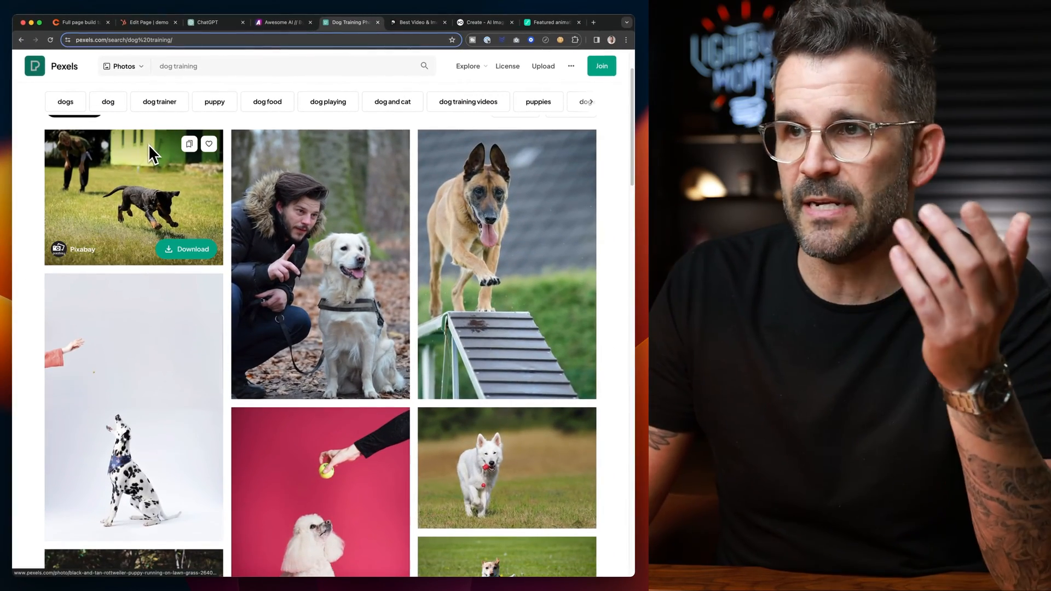
pyautogui.scroll(2, 149, 146)
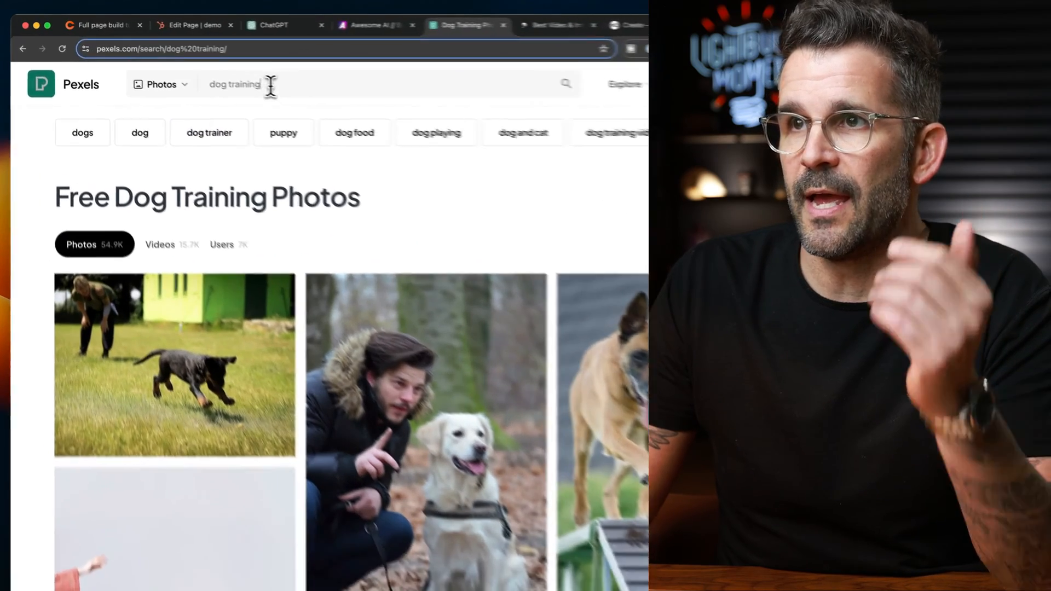
pyautogui.moveTo(201, 67); pyautogui.dragTo(135, 67)
pyautogui.write('dog')
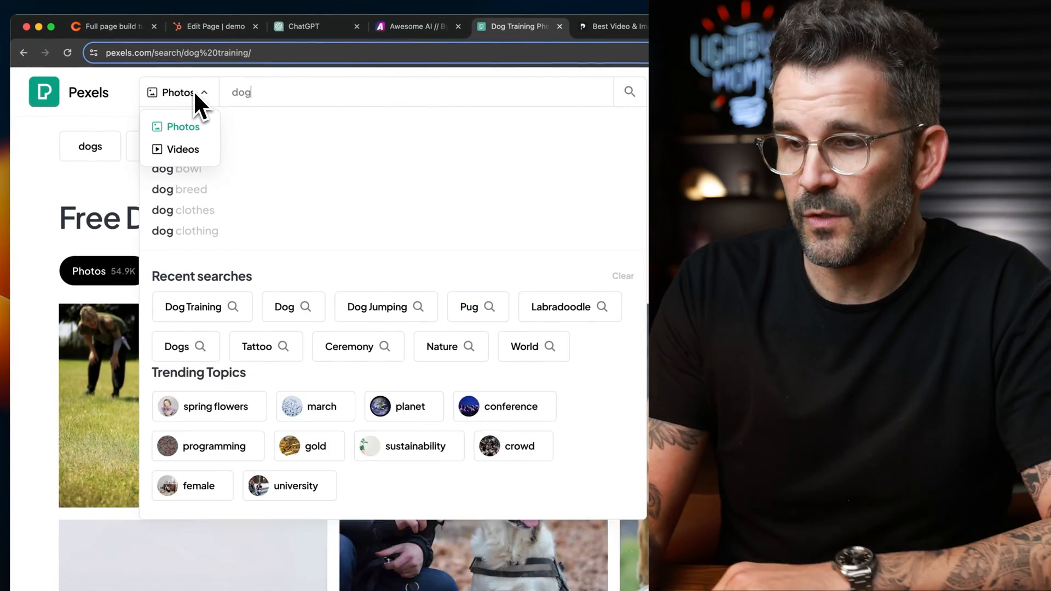
pyautogui.press('Return')
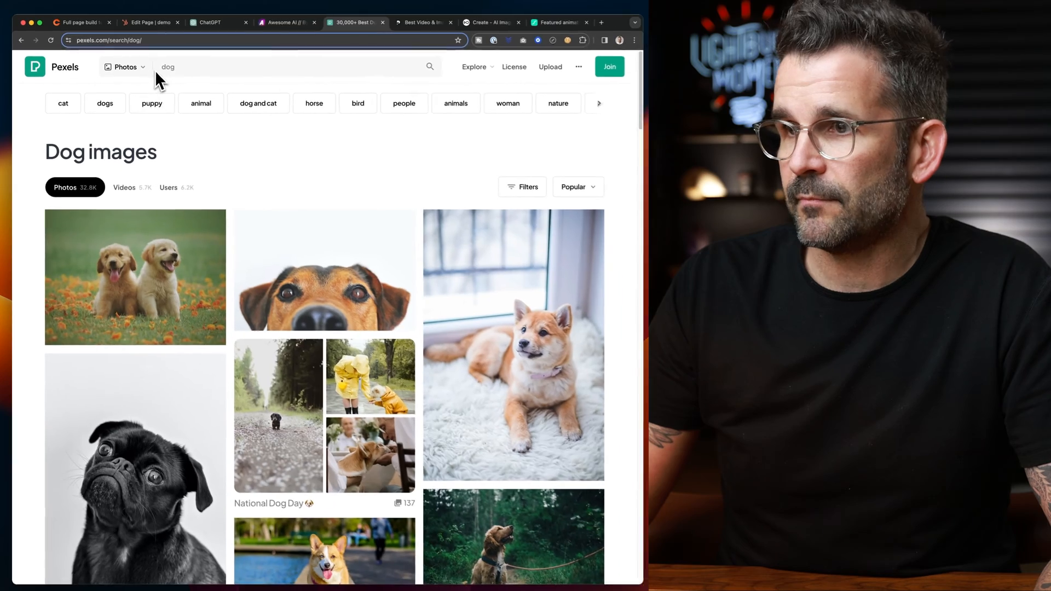
pyautogui.scroll(-5, 325, 253)
pyautogui.scroll(-4, 325, 253)
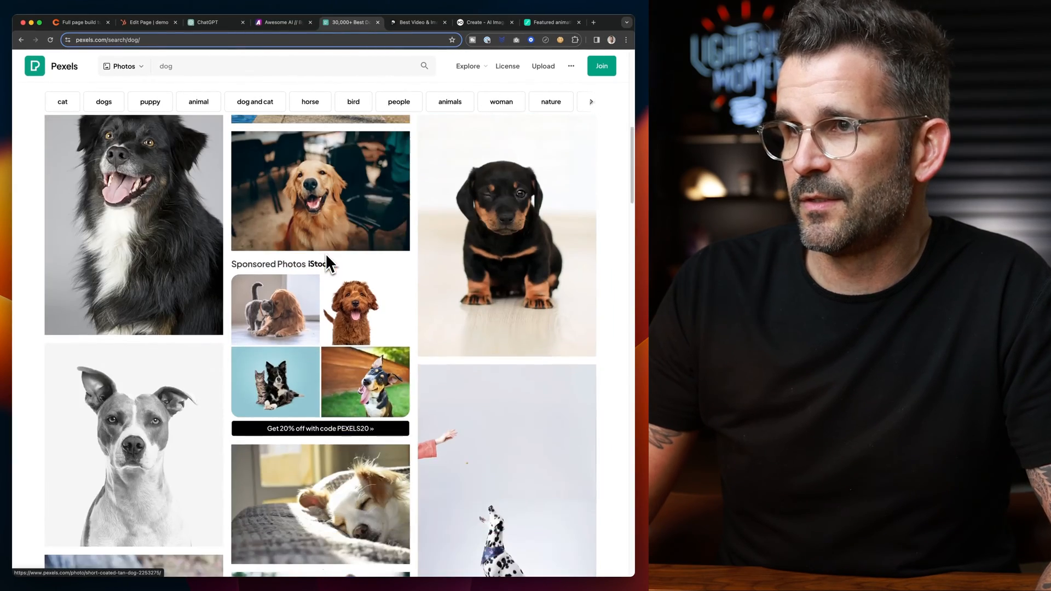
# Step: Search Pexels for "dog" videos instead of photos, and view the HitPaw video compressor page
pyautogui.scroll(10, 323, 238)
pyautogui.click(131, 70)
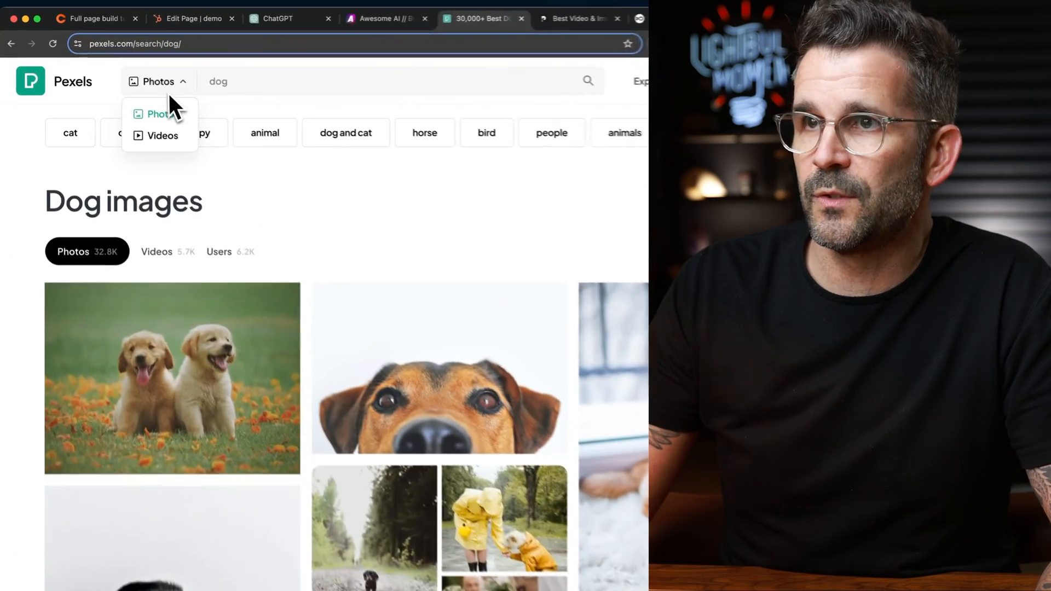
pyautogui.click(173, 139)
pyautogui.click(246, 89)
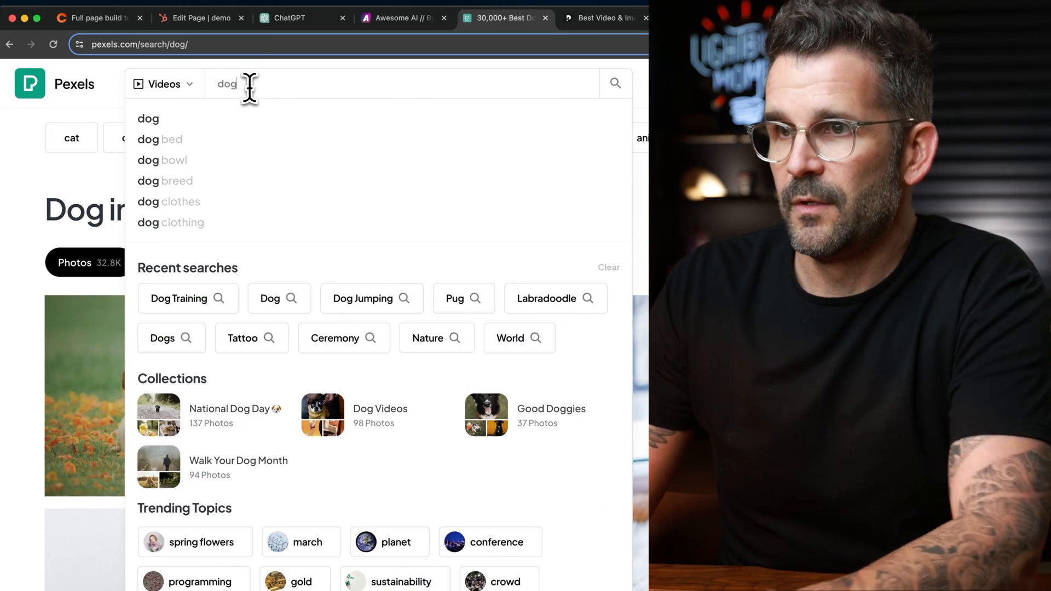
pyautogui.press('Return')
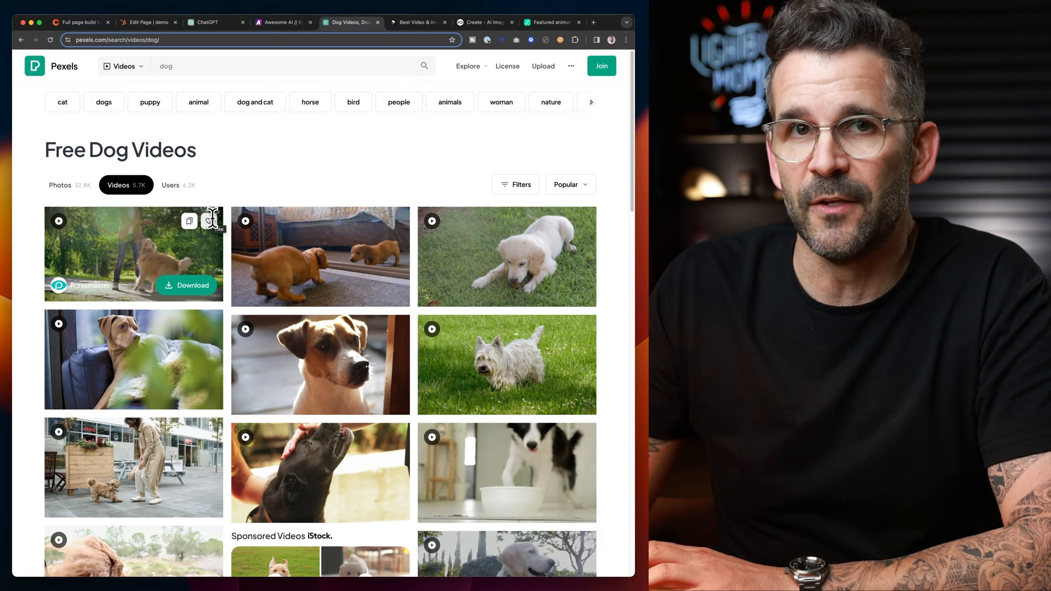
pyautogui.click(413, 22)
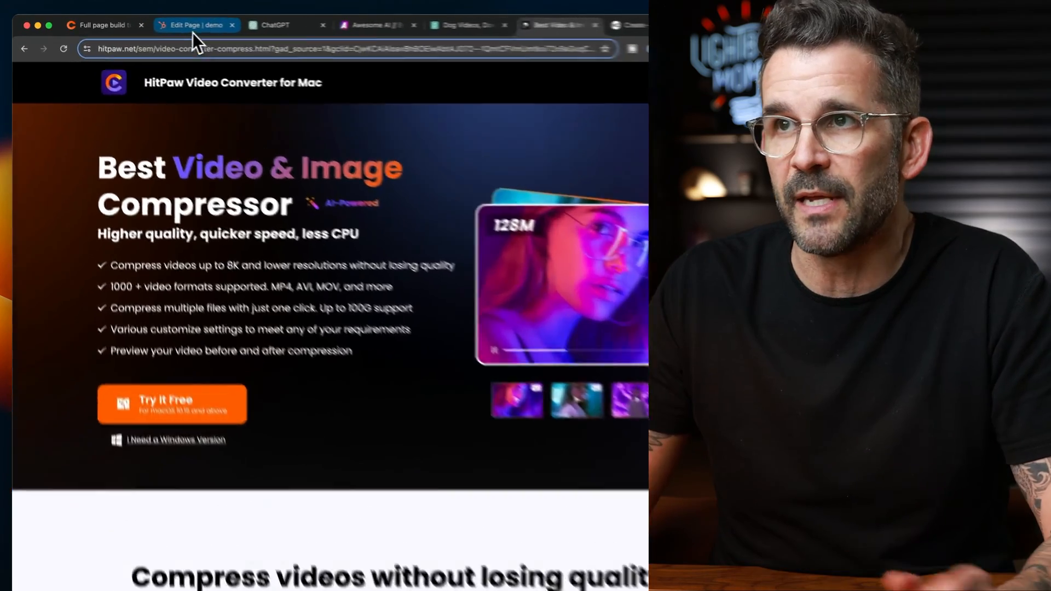
pyautogui.click(147, 22)
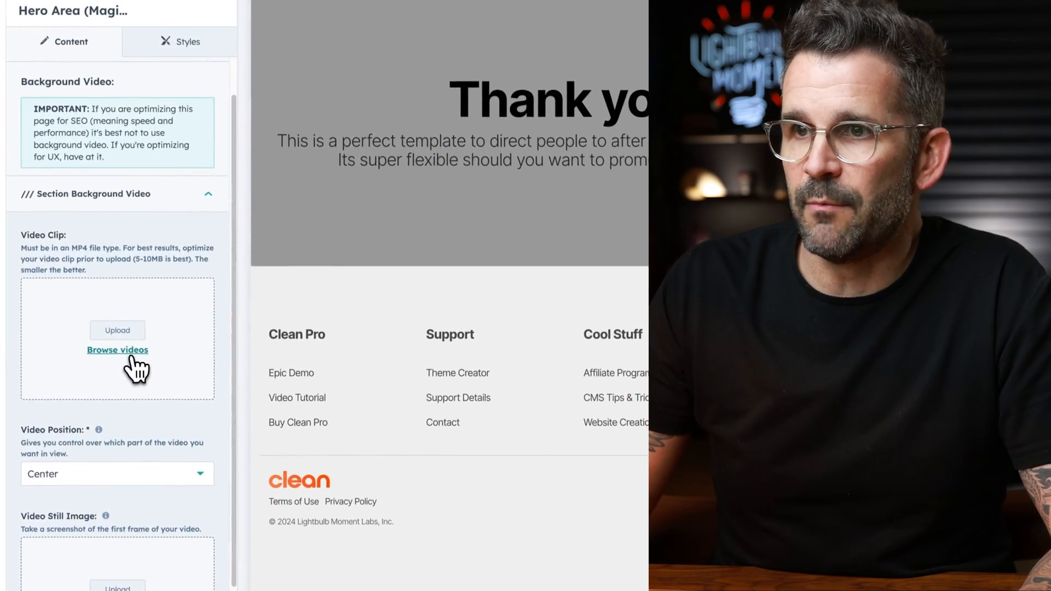
pyautogui.click(167, 512)
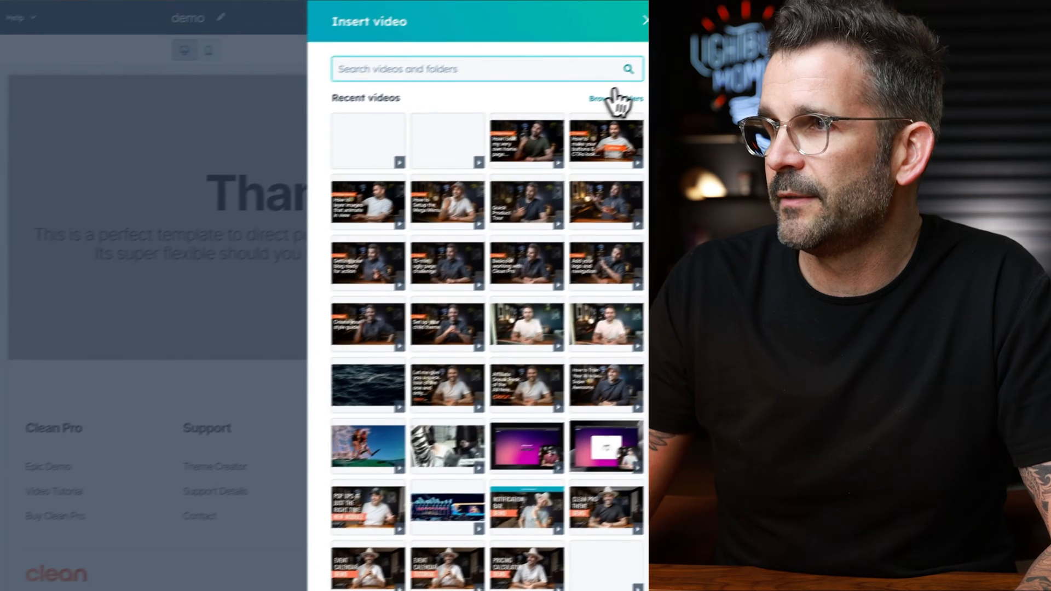
pyautogui.click(615, 98)
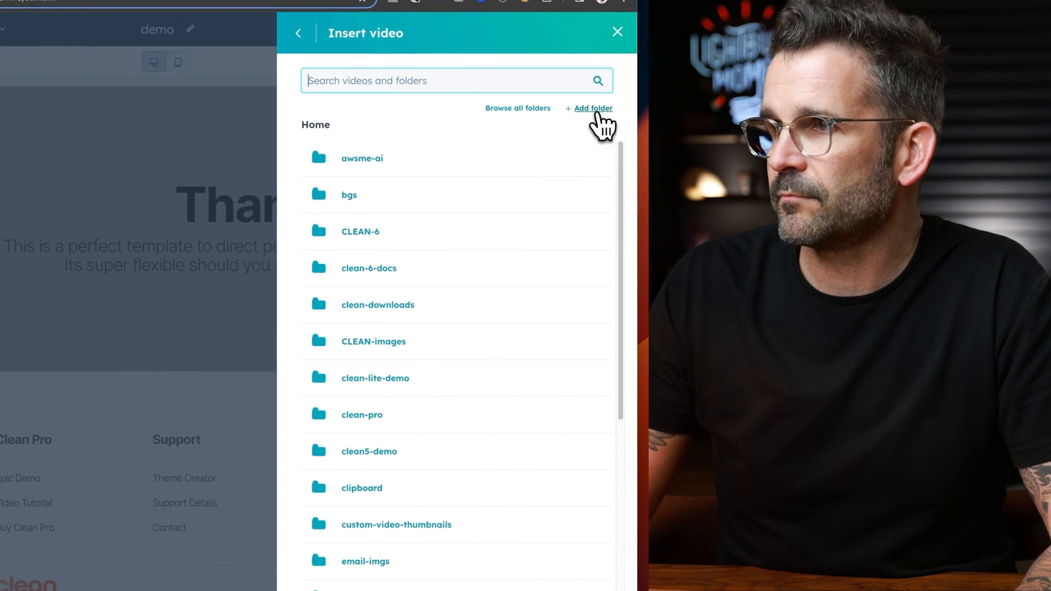
pyautogui.click(366, 413)
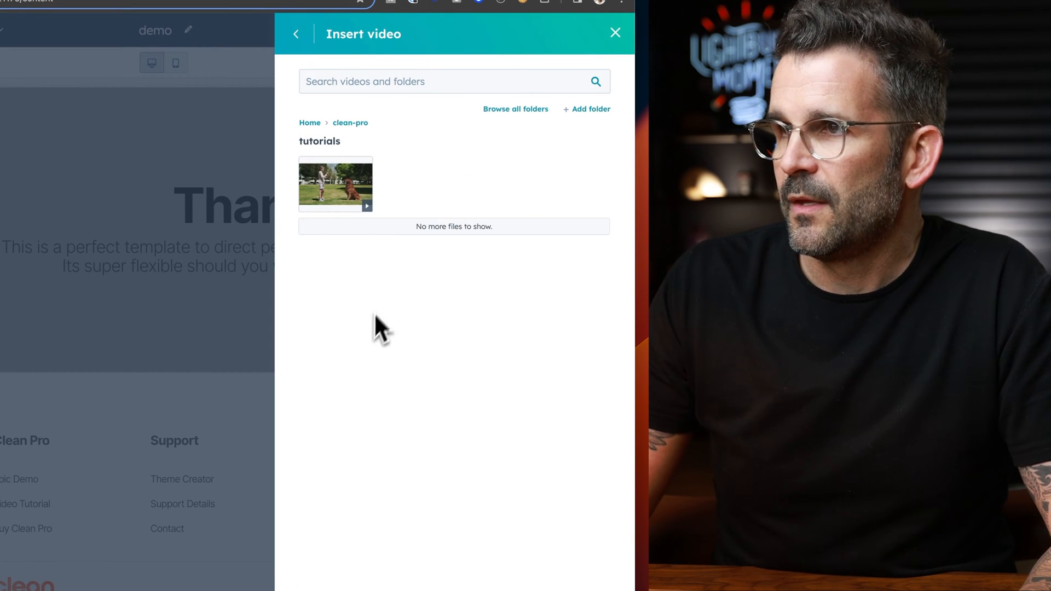
pyautogui.click(365, 198)
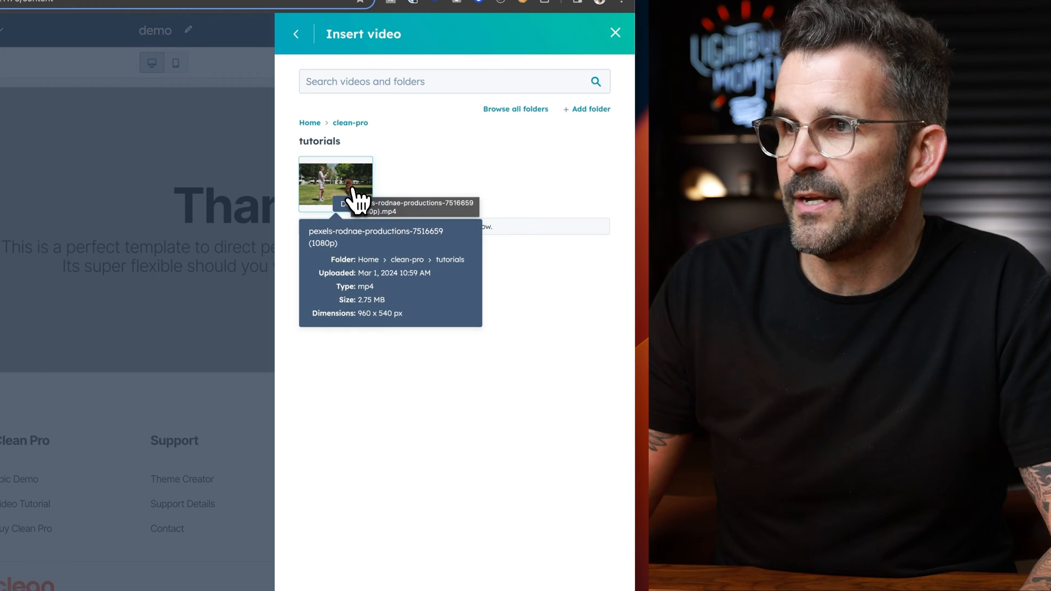
pyautogui.click(352, 206)
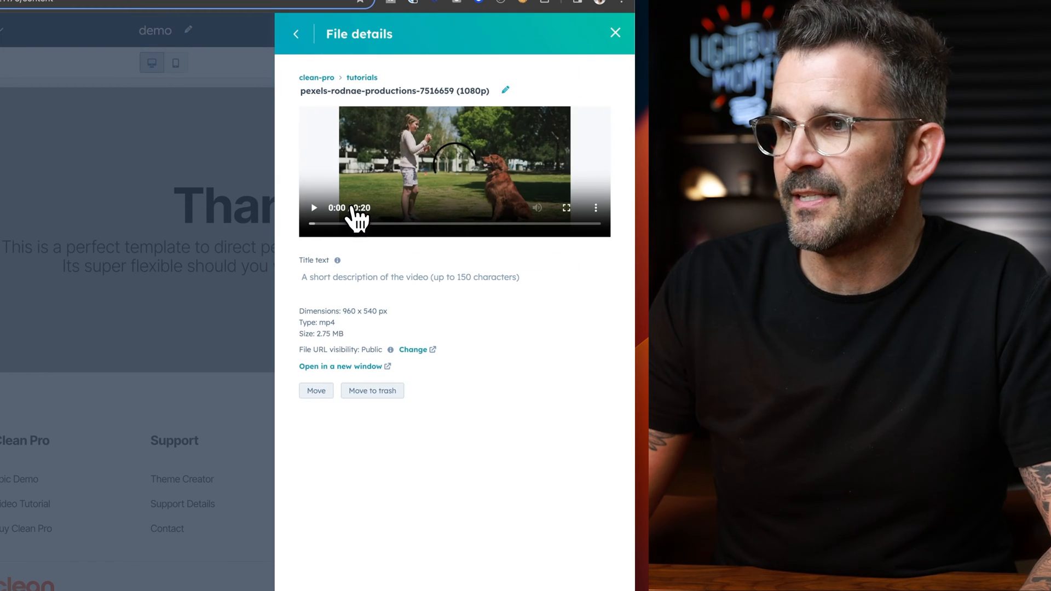
pyautogui.moveTo(346, 333); pyautogui.dragTo(310, 334)
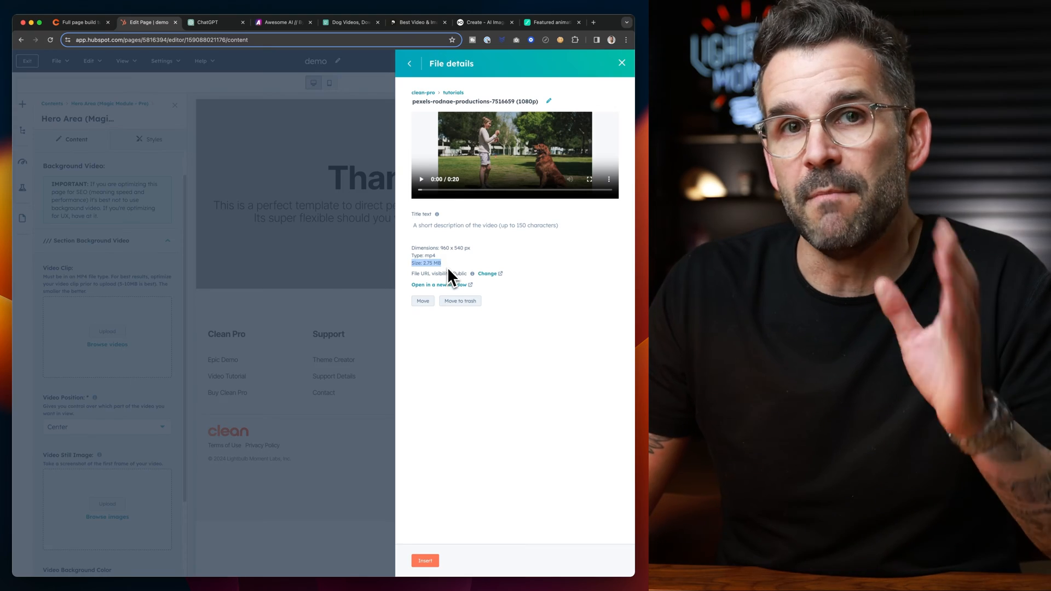
pyautogui.click(425, 561)
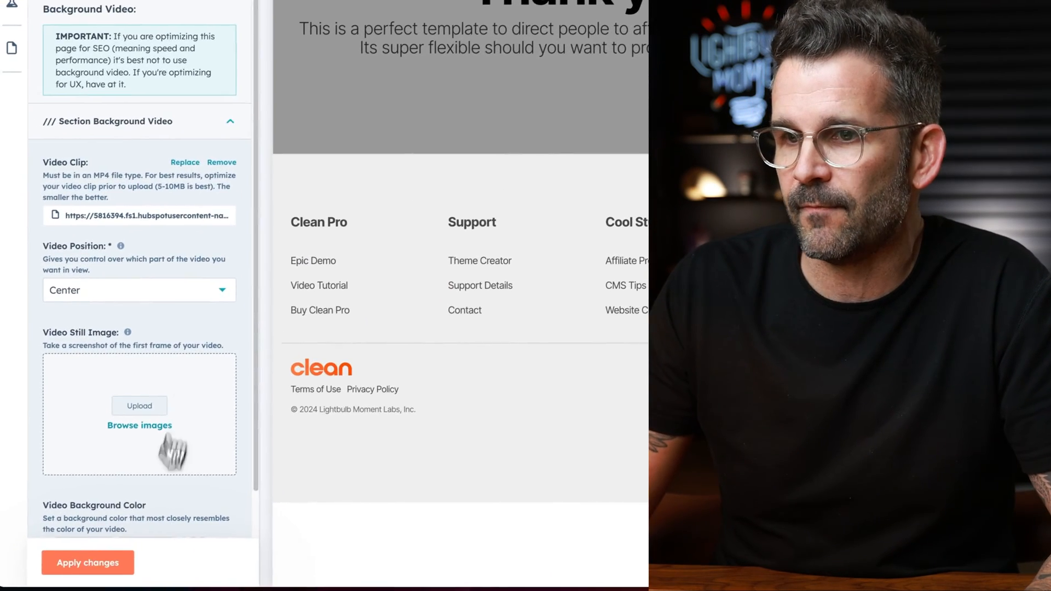
pyautogui.click(117, 564)
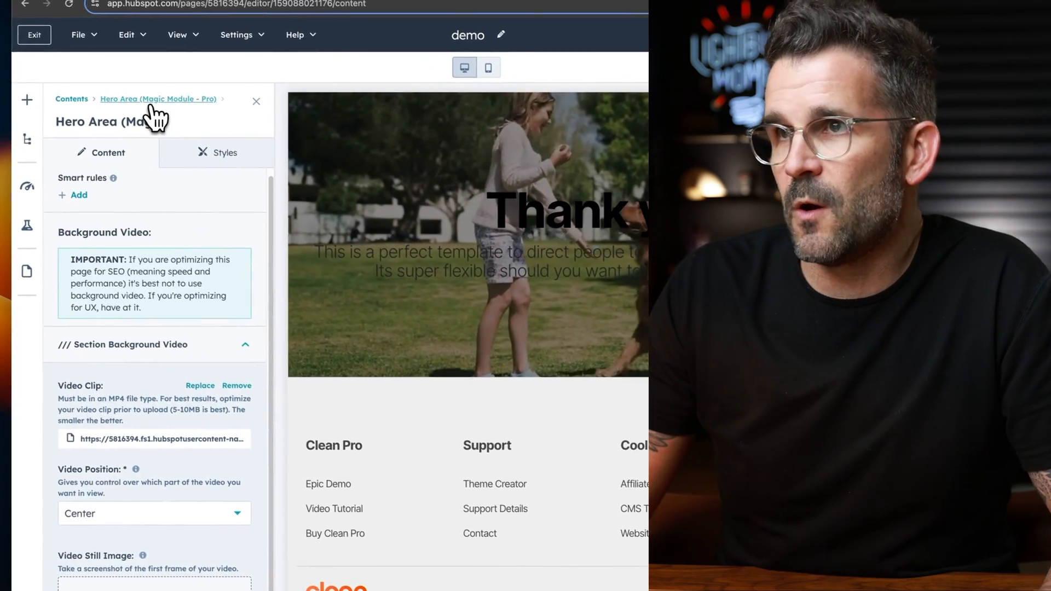
# Step: Open the hero's Content (Column 1) settings, and copy "Welcome to Tail Waggers Institute." and its tagline from the finished example page
pyautogui.click(150, 104)
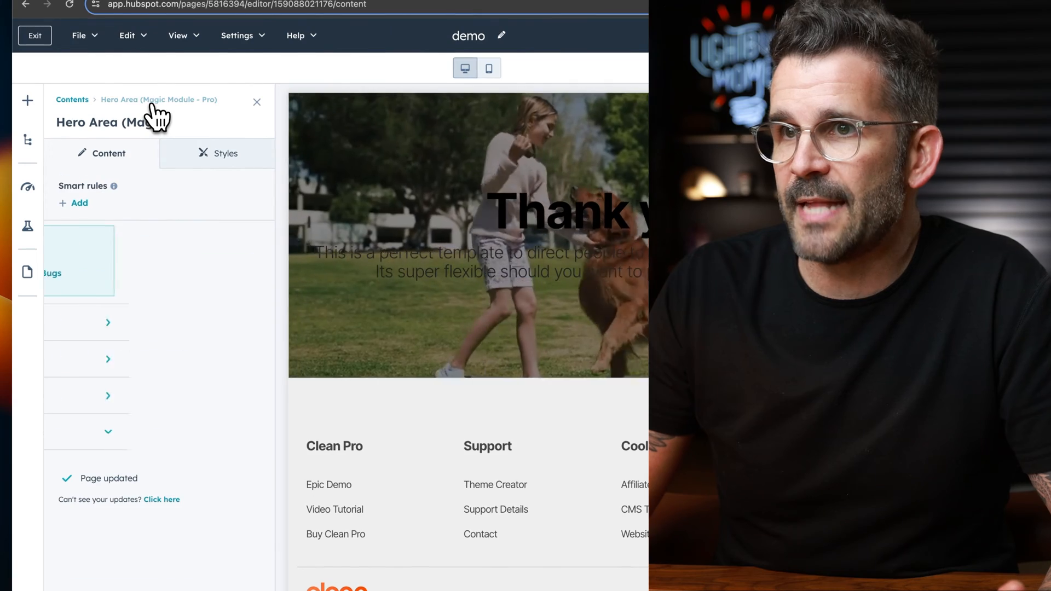
pyautogui.click(178, 405)
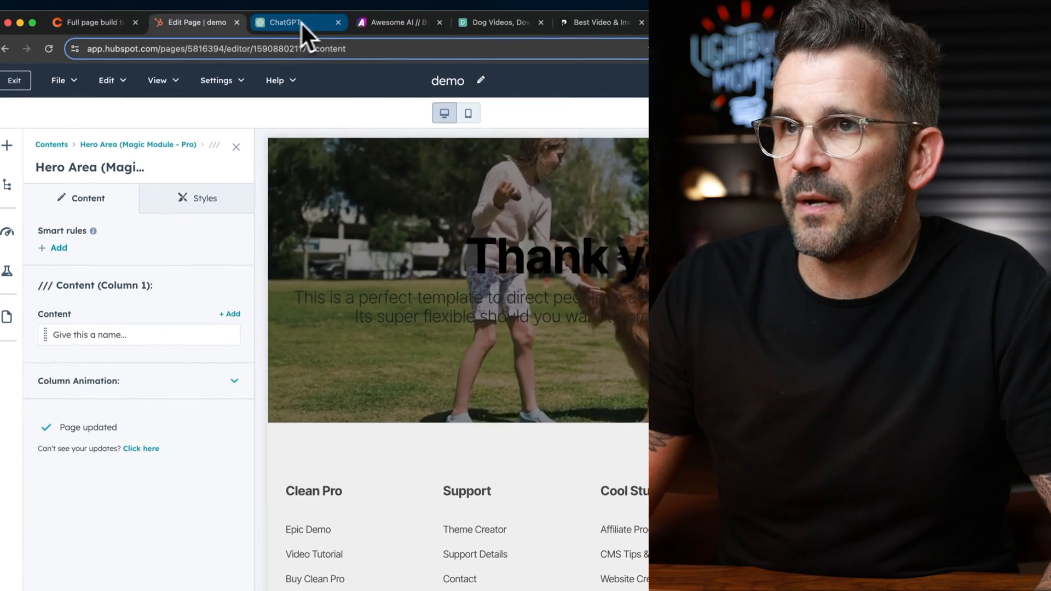
pyautogui.click(110, 27)
pyautogui.moveTo(125, 93)
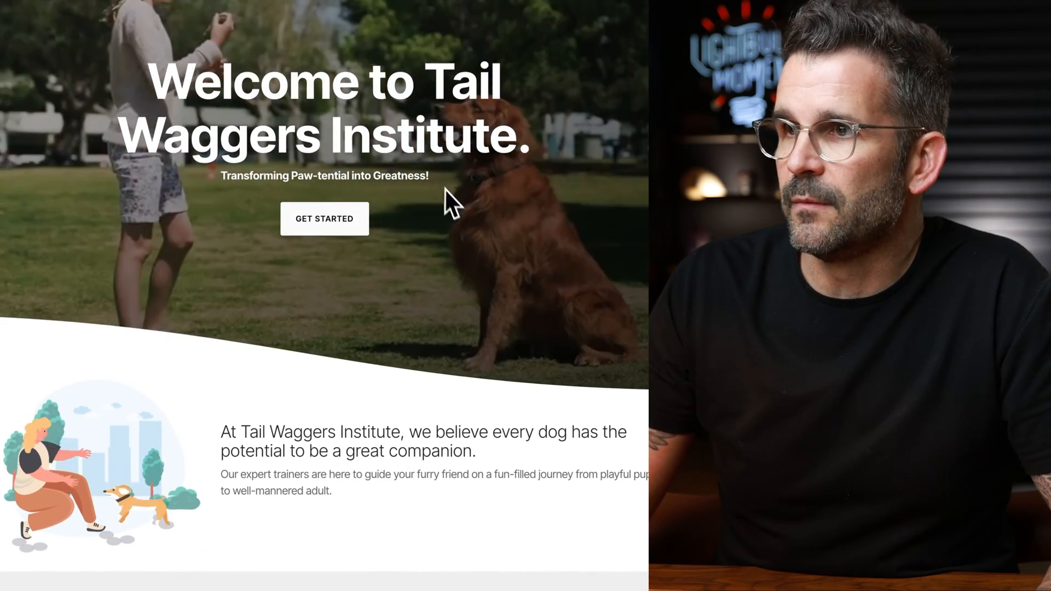
pyautogui.moveTo(437, 183); pyautogui.dragTo(149, 82)
pyautogui.hotkey('ctrl', 'c')
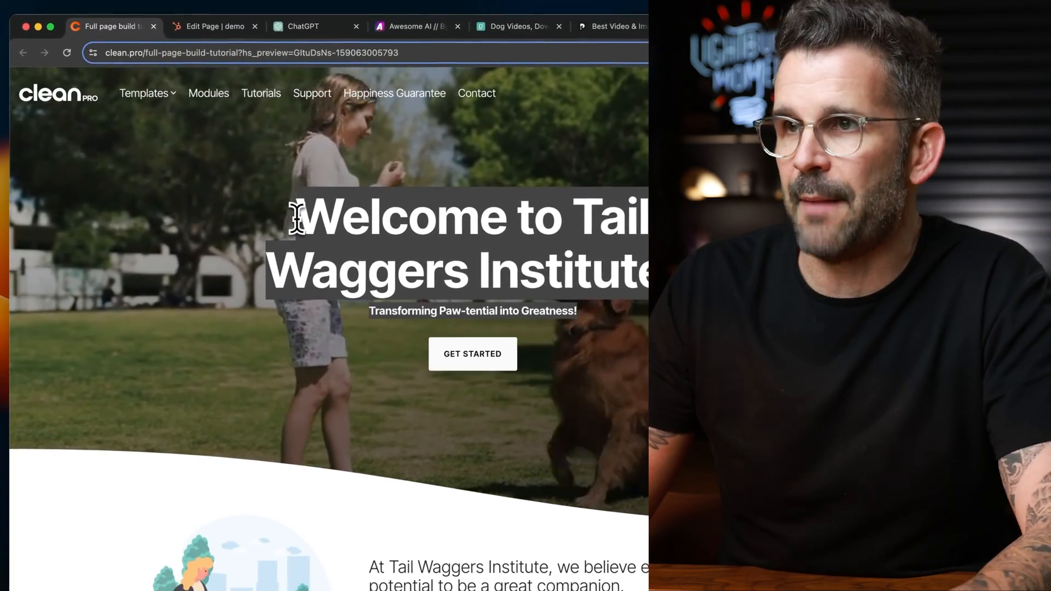
pyautogui.click(296, 217)
# Step: Back in the demo page editor, open the column's existing content element and name it Headline
pyautogui.click(234, 26)
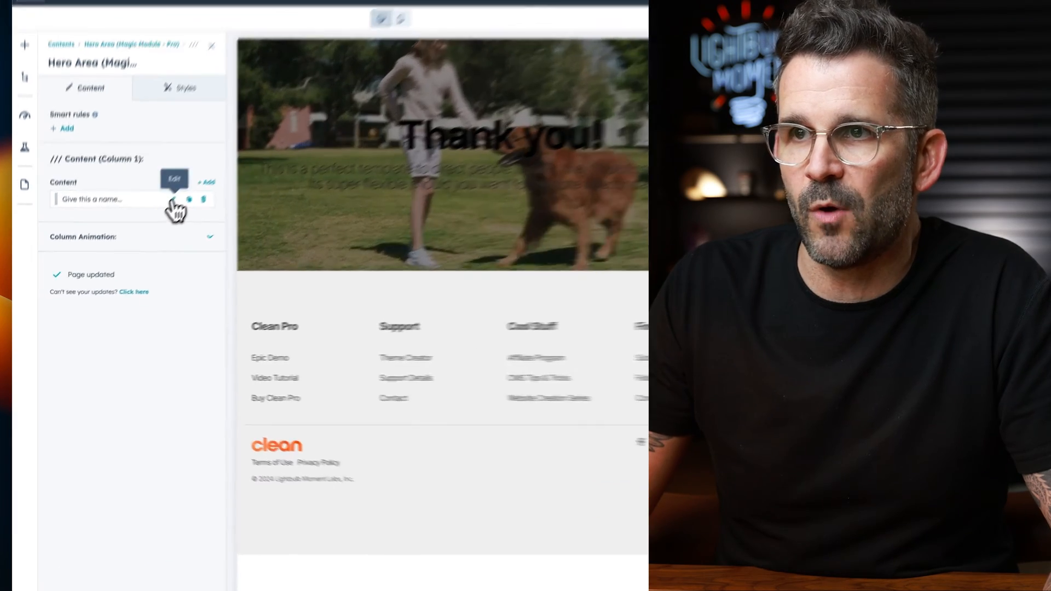
pyautogui.click(173, 201)
pyautogui.moveTo(156, 214); pyautogui.dragTo(92, 214)
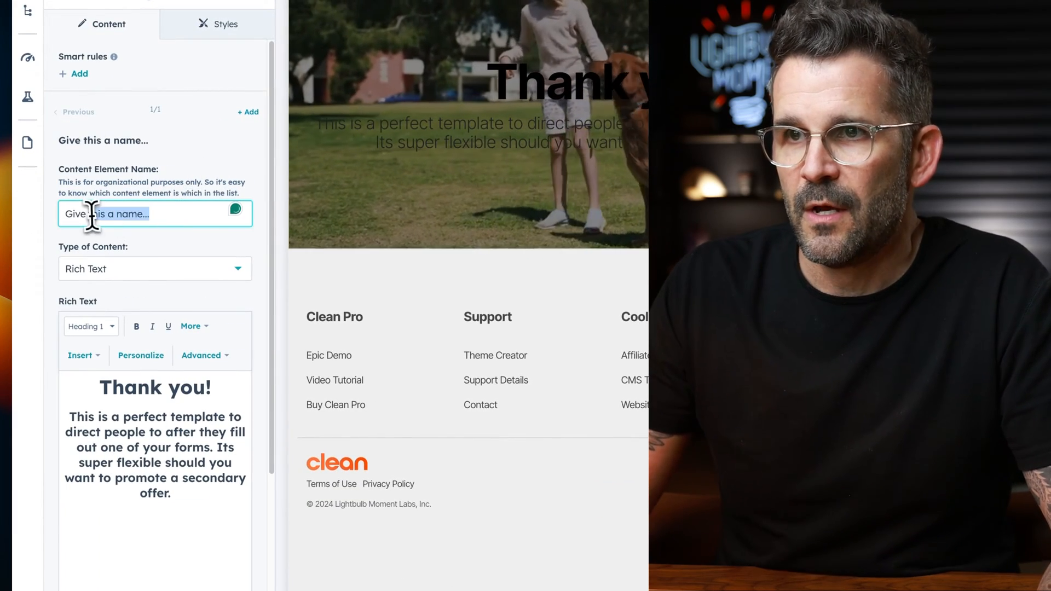
pyautogui.hotkey('ctrl', 'a')
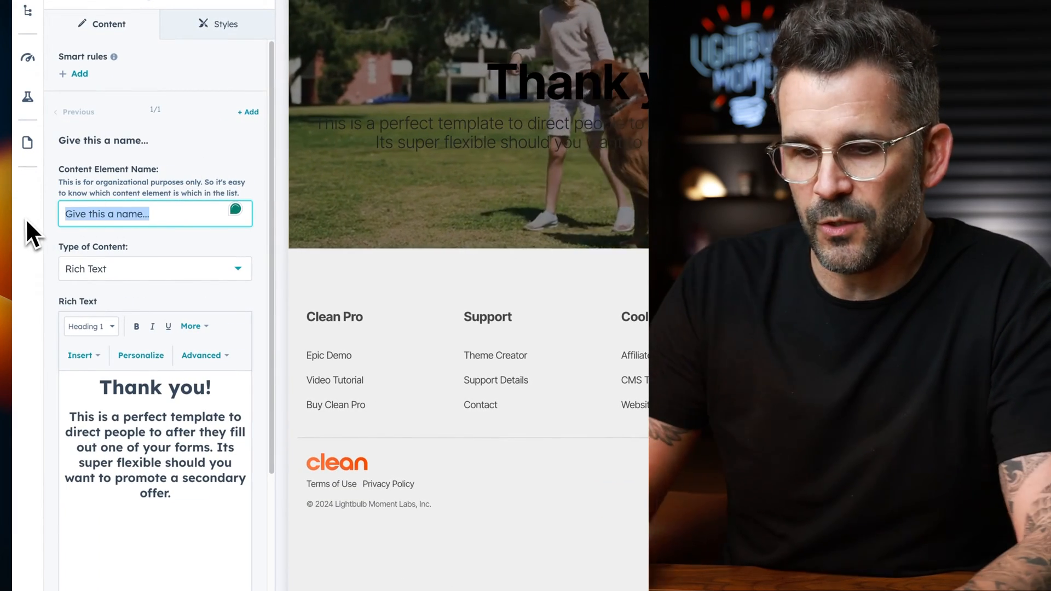
pyautogui.write('Headline')
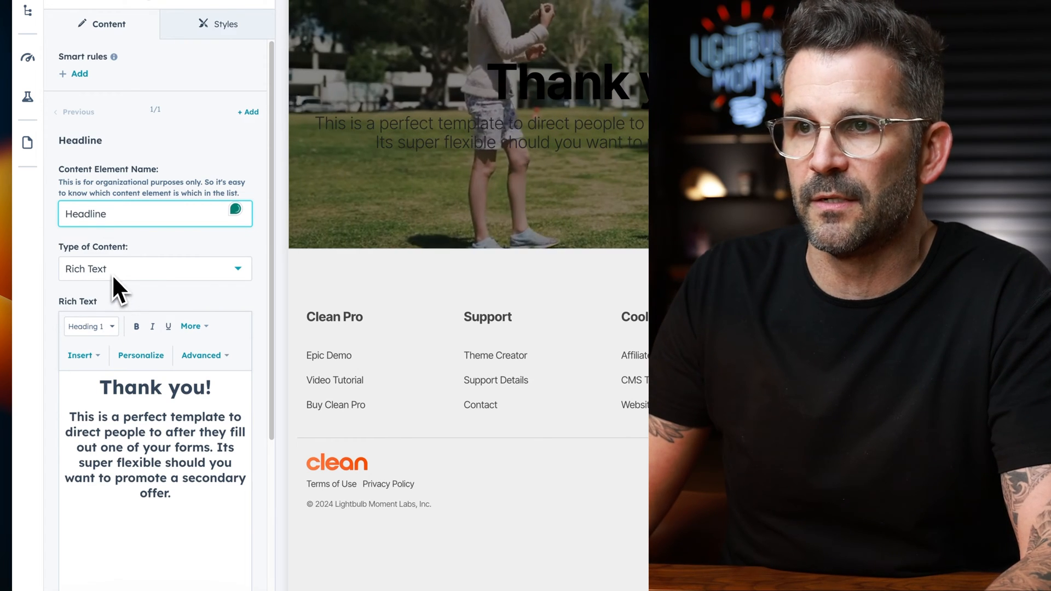
# Step: Replace the Headline element's rich text with the copied "Welcome to Tail Waggers Institute." and "Transforming Paw-tential into Greatness!" text
pyautogui.click(179, 465)
pyautogui.hotkey('ctrl', 'a')
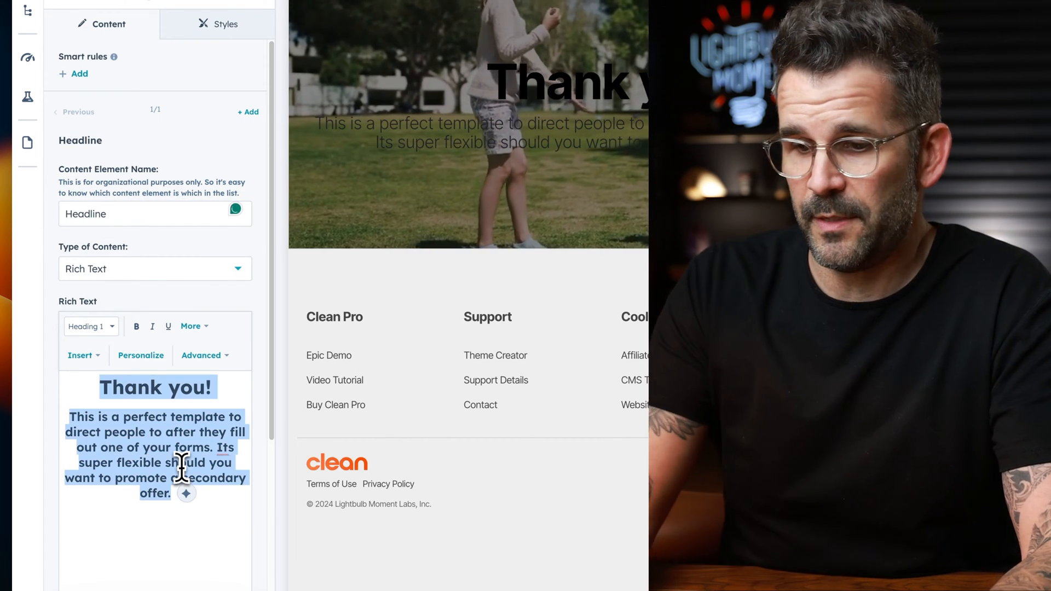
pyautogui.hotkey('ctrl', 'v')
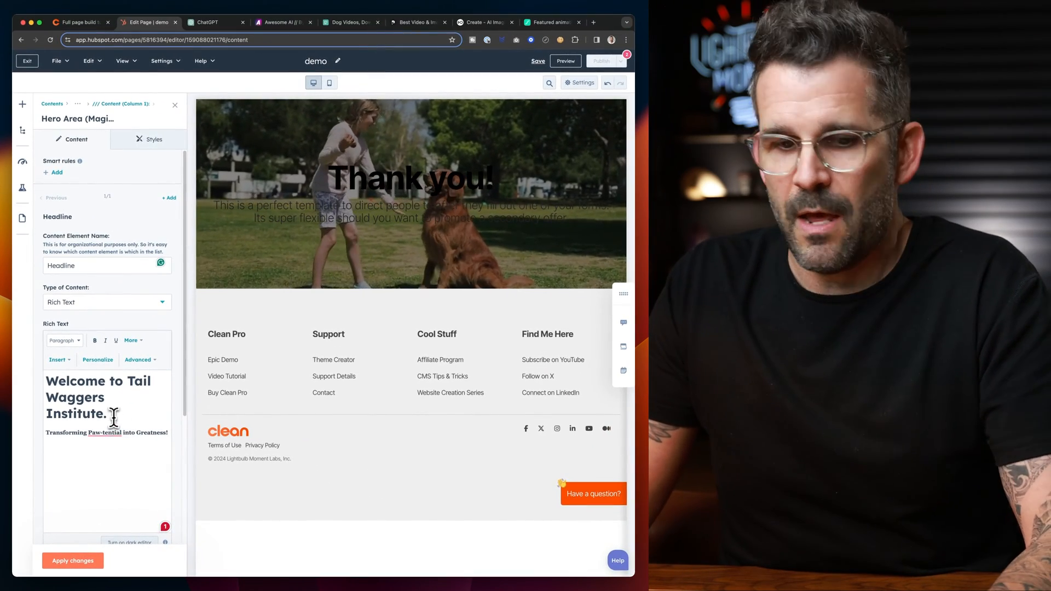
# Step: Center-align all of the pasted headline and tagline text
pyautogui.hotkey('ctrl', 'a')
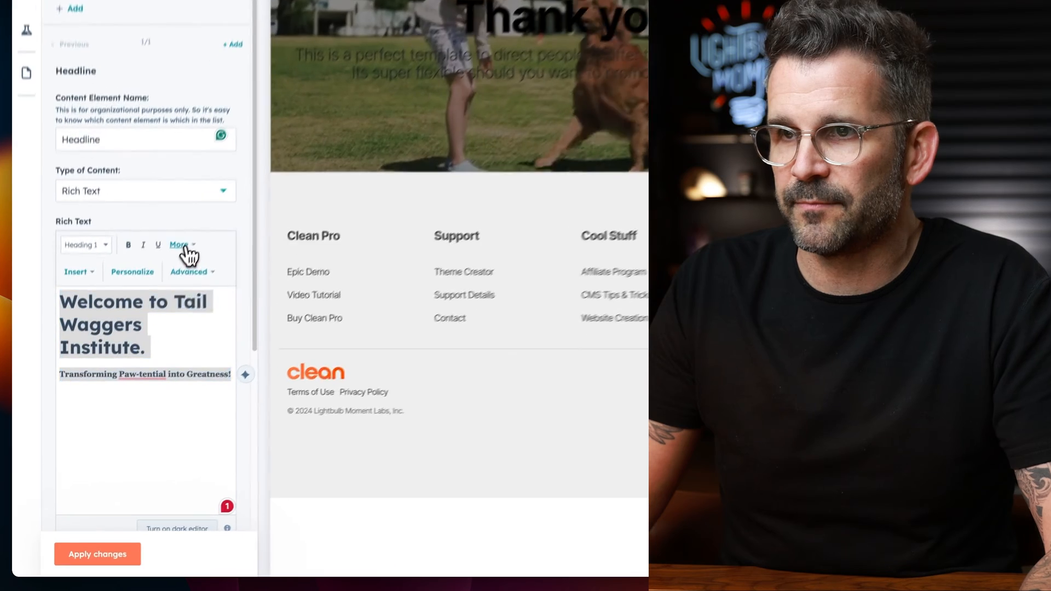
pyautogui.click(132, 340)
pyautogui.click(254, 254)
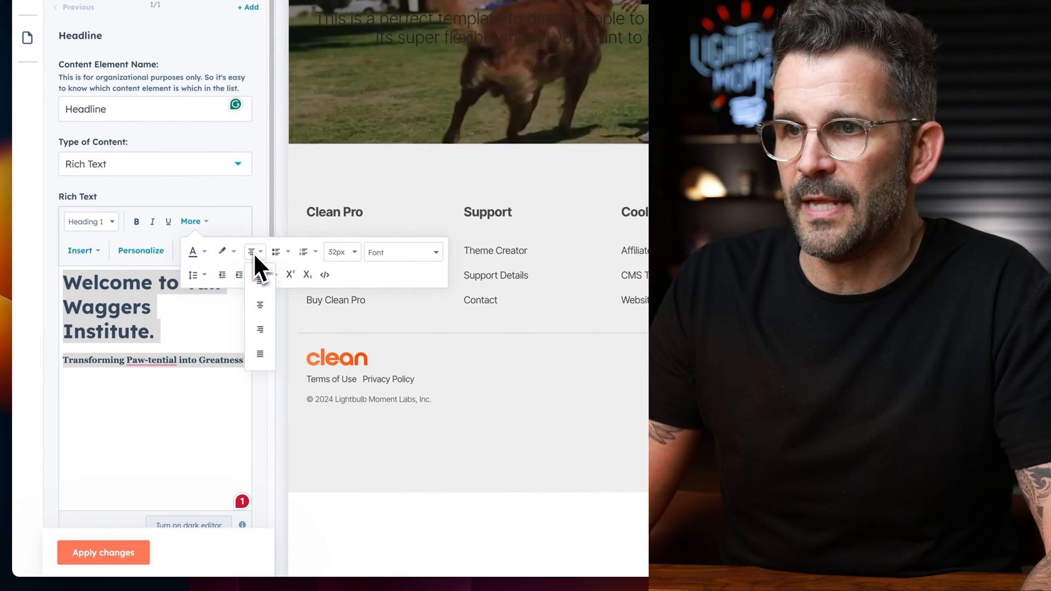
pyautogui.click(271, 317)
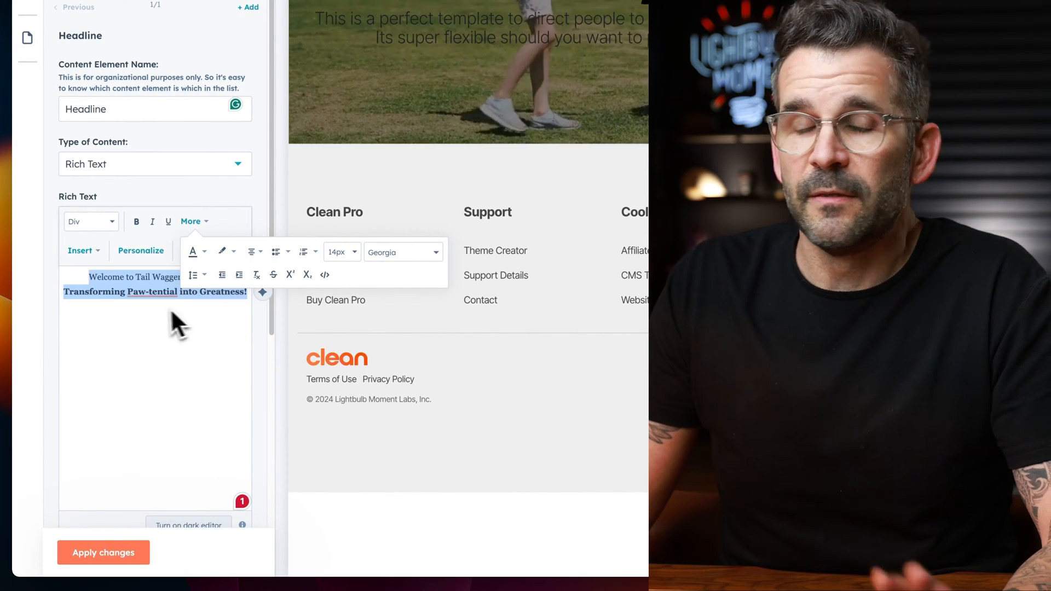
# Step: Format "Welcome to Tail Waggers Institute." as Heading 1 and the tagline below it as Heading 4
pyautogui.click(157, 314)
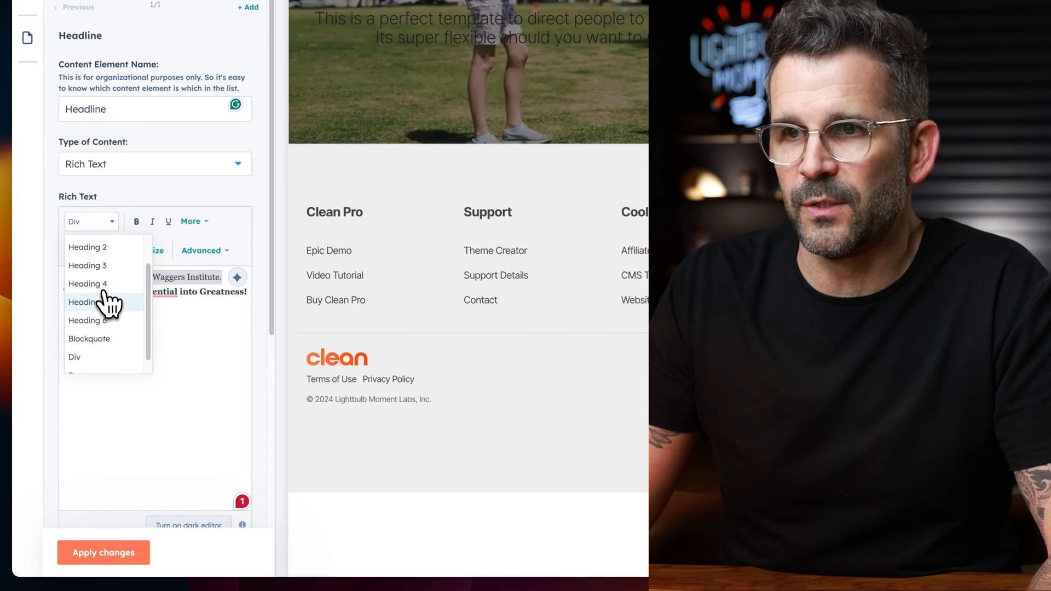
pyautogui.click(110, 267)
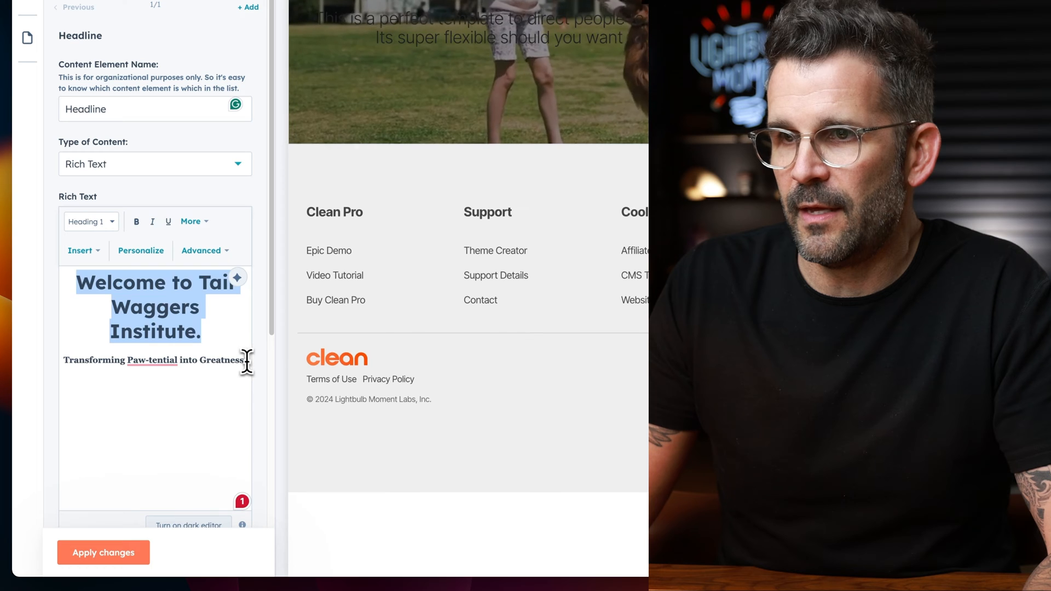
pyautogui.moveTo(247, 361); pyautogui.dragTo(76, 353)
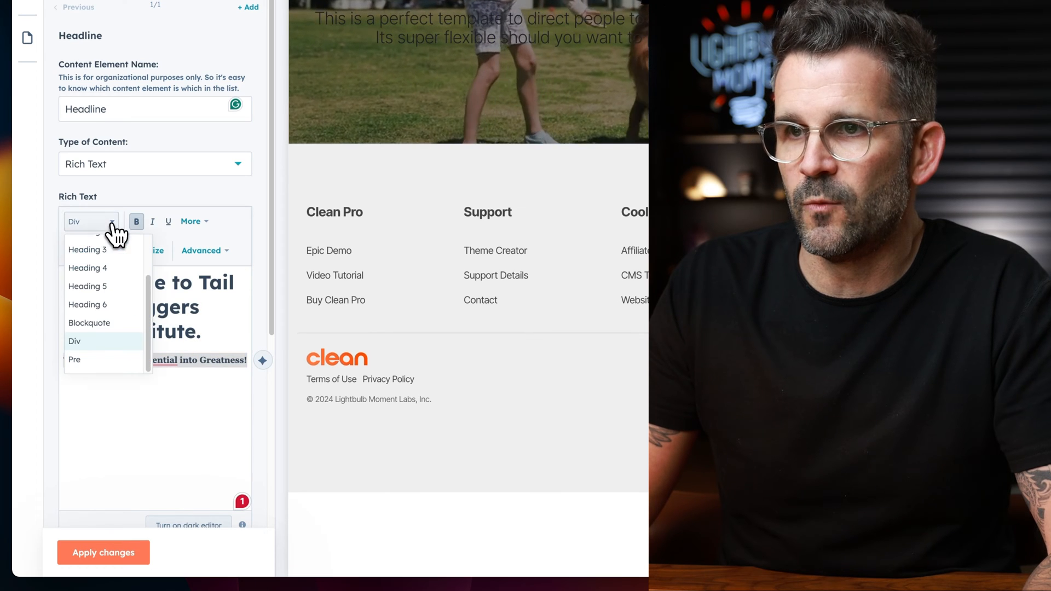
pyautogui.click(108, 268)
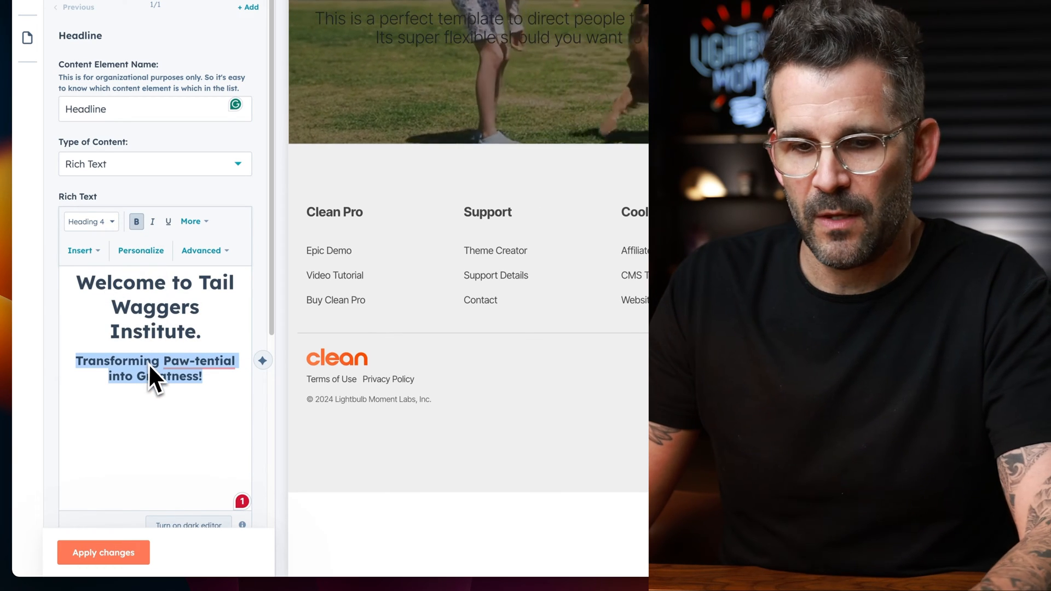
# Step: Color the headline and tagline white, turn on the dark editor for the rich text, and apply the changes
pyautogui.hotkey('ctrl', 'a')
pyautogui.click(191, 222)
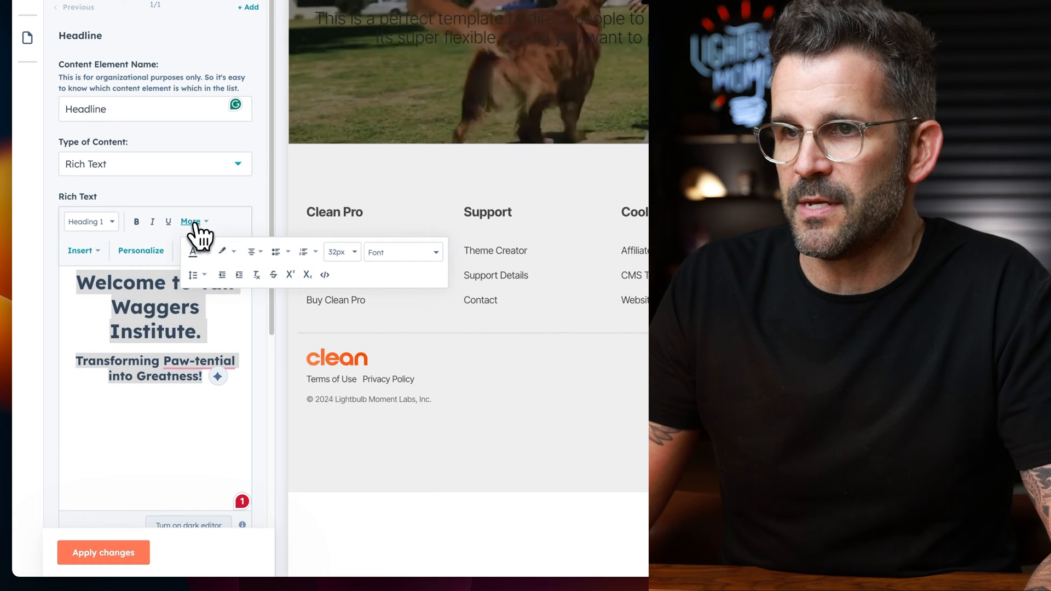
pyautogui.click(194, 252)
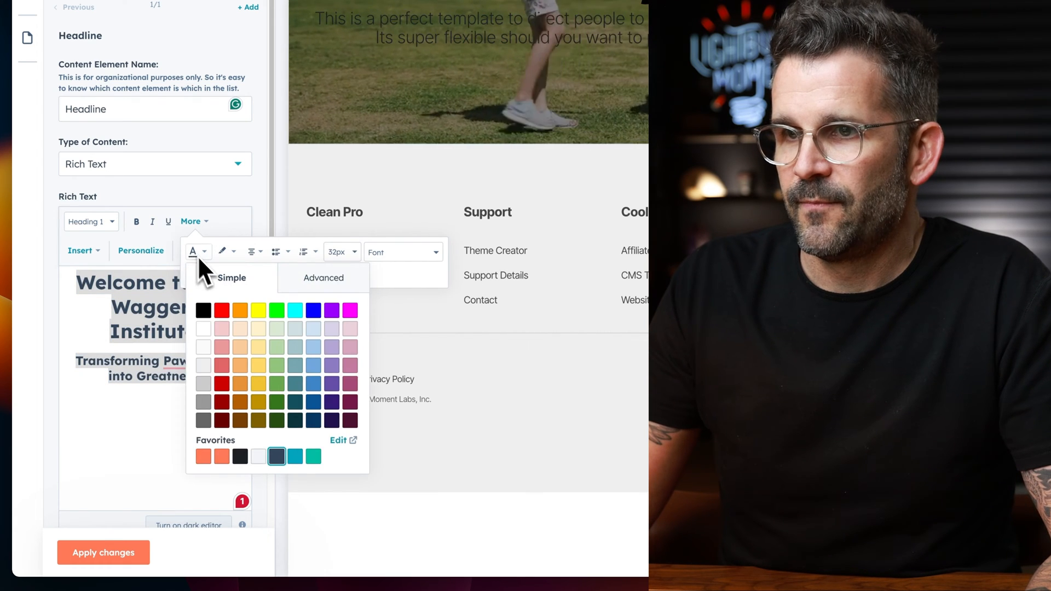
pyautogui.click(202, 334)
pyautogui.scroll(-1, 179, 468)
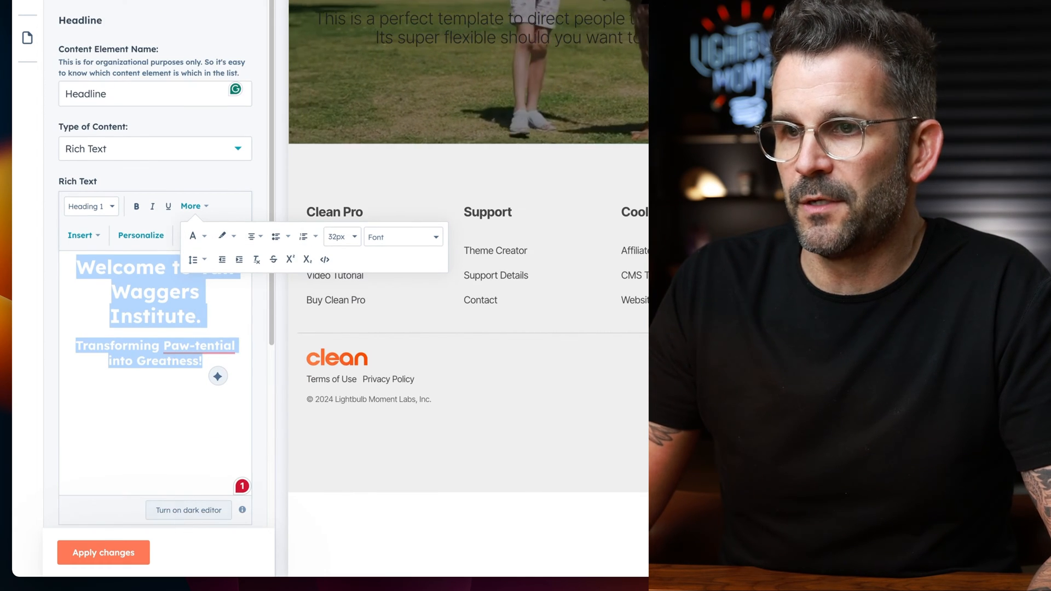
pyautogui.click(187, 510)
pyautogui.click(132, 551)
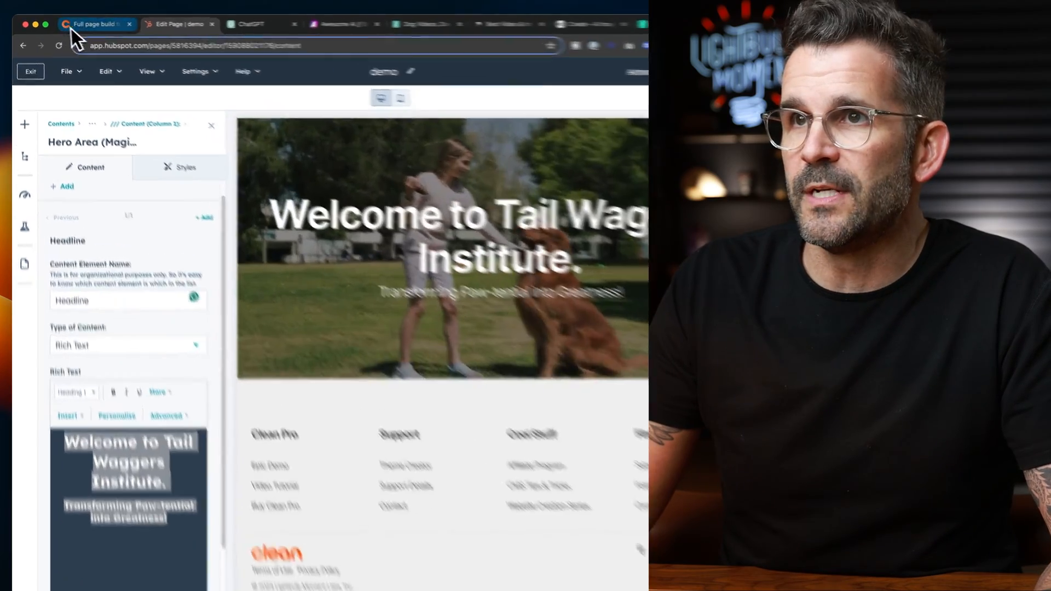
# Step: Check the hero on the finished example page, and back in the demo page editor add a second content element named Get Started Button
pyautogui.click(79, 22)
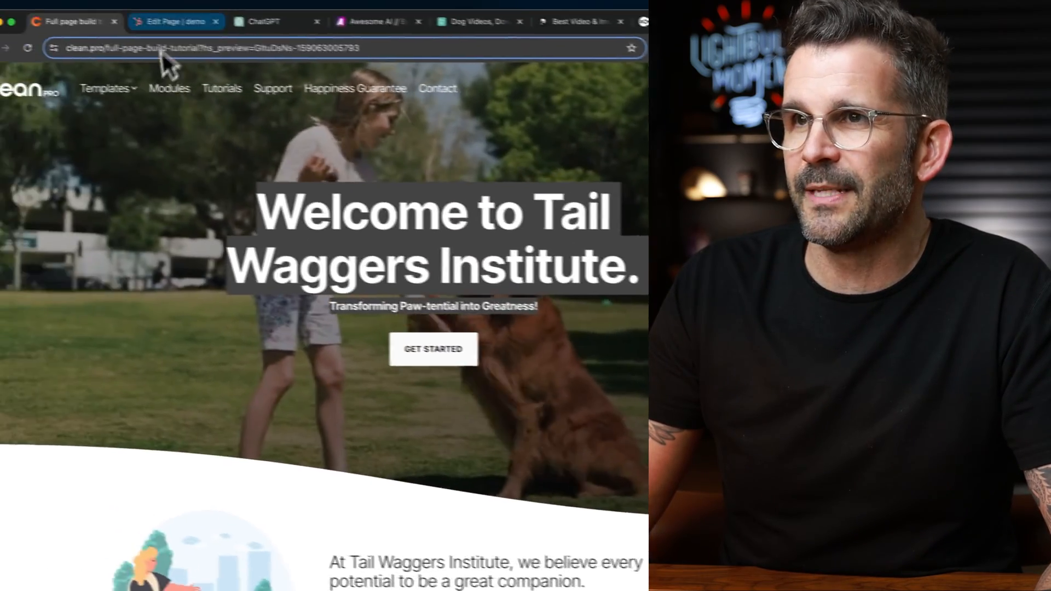
pyautogui.click(206, 28)
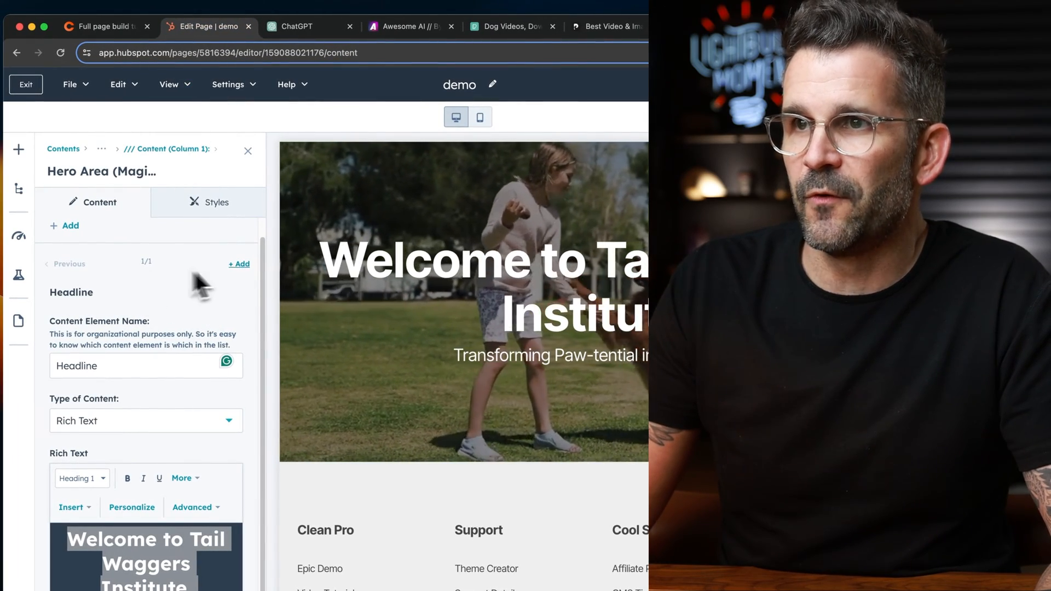
pyautogui.click(247, 268)
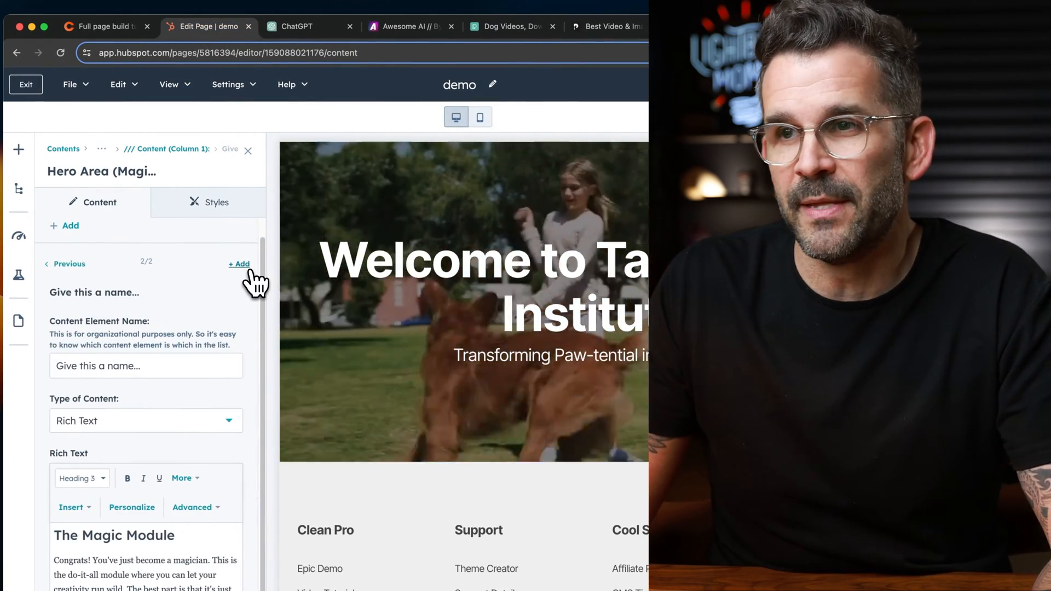
pyautogui.click(150, 367)
pyautogui.press('super+a')
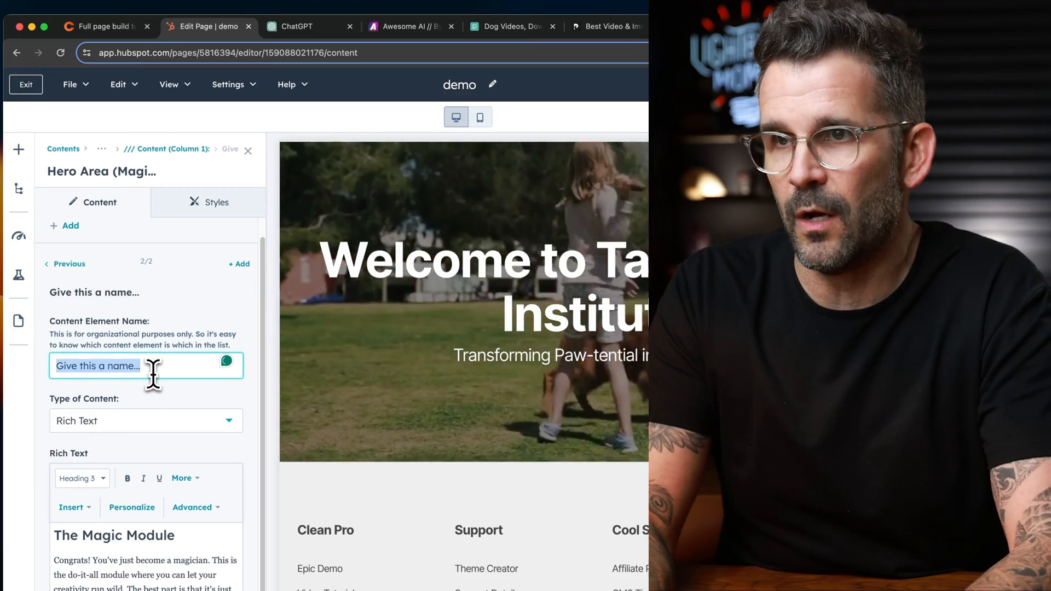
pyautogui.write('BUt')
pyautogui.press('BackSpace')
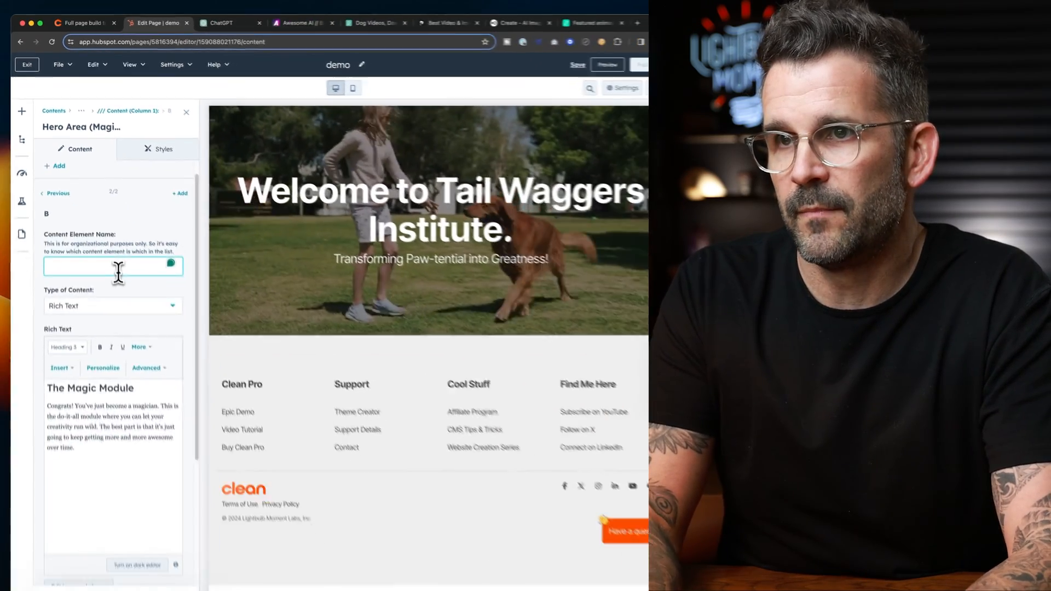
pyautogui.write('Gett')
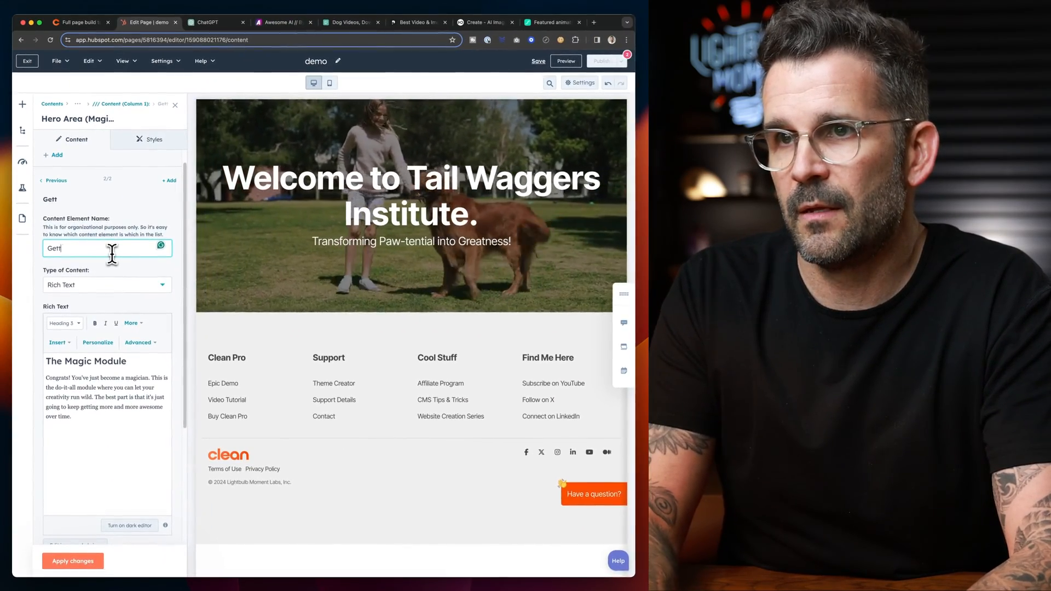
pyautogui.press('BackSpace')
pyautogui.write('Starte')
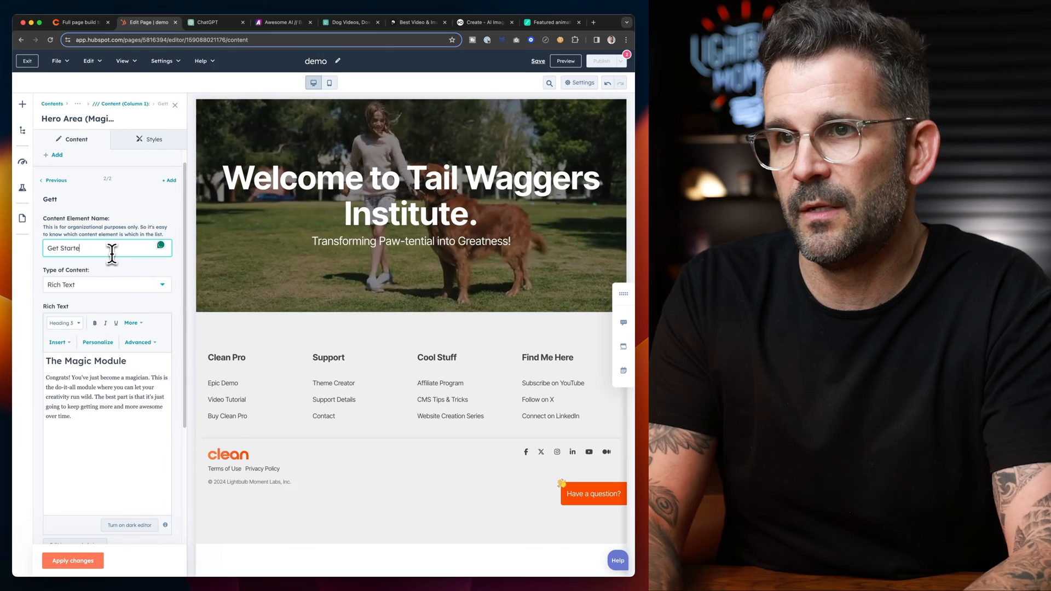
pyautogui.write('d Button')
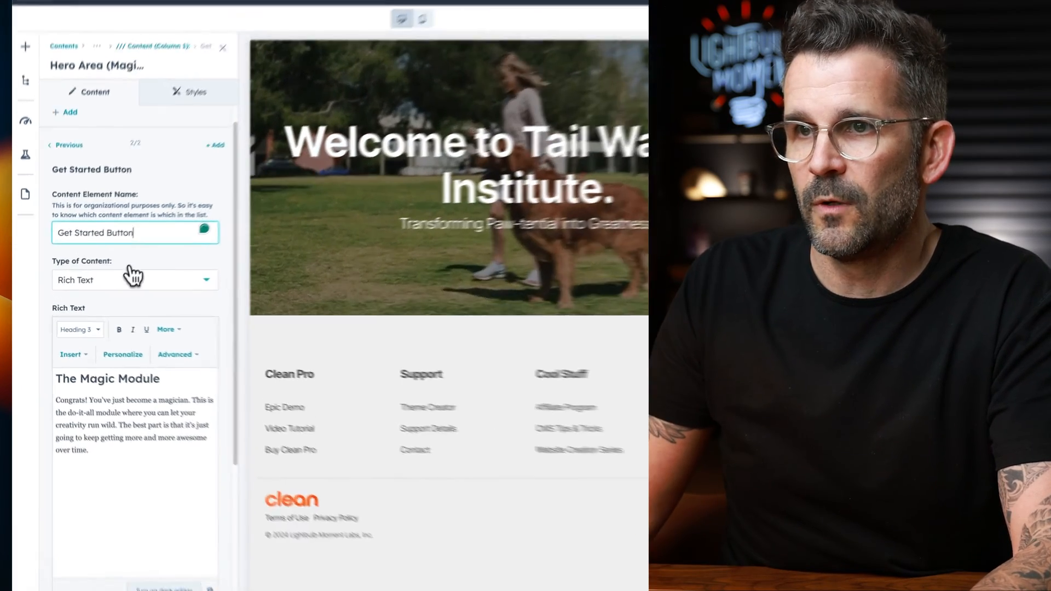
# Step: Set the new element's content type to CTA / Button / Modal Pop and its button type to Standard Button
pyautogui.click(106, 287)
pyautogui.write('but')
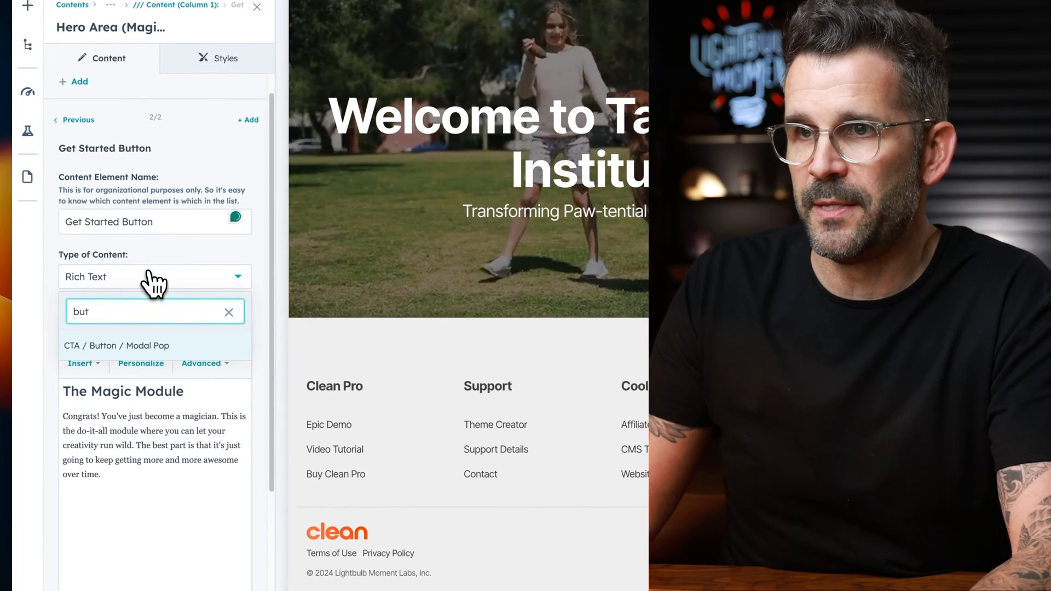
pyautogui.click(179, 344)
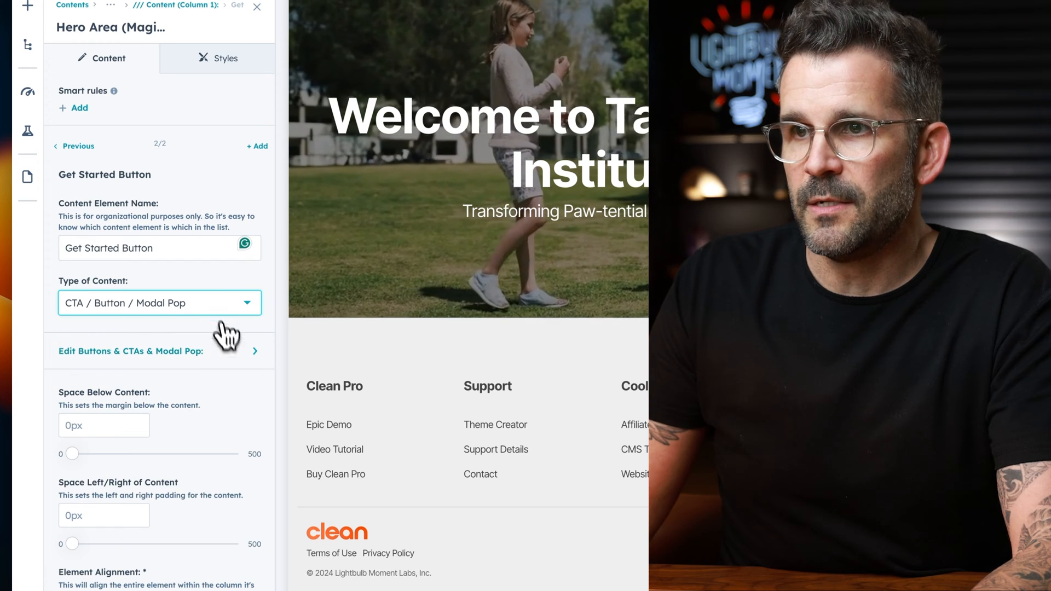
pyautogui.click(253, 355)
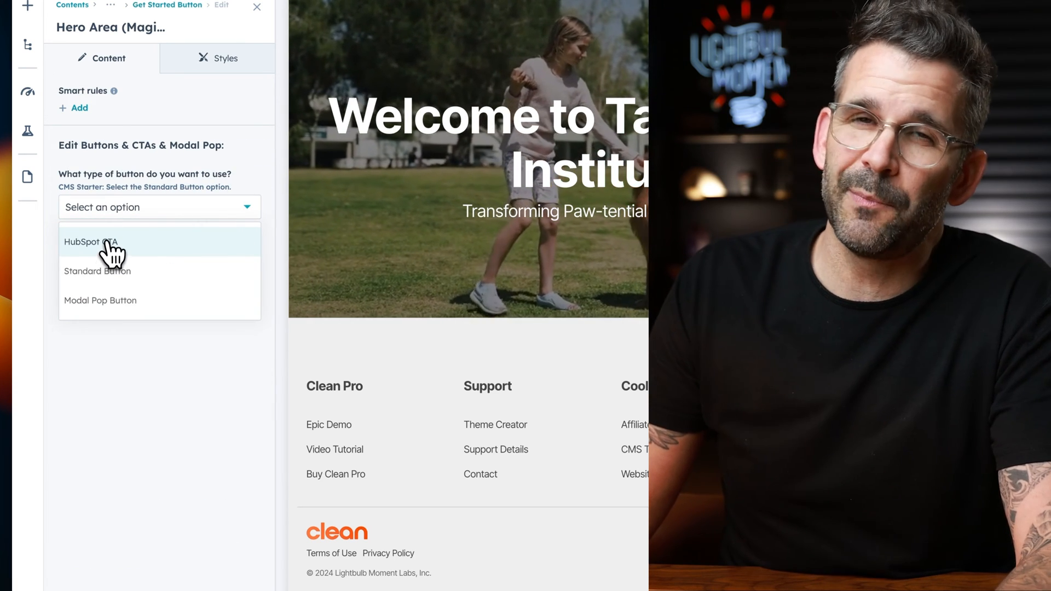
pyautogui.click(92, 271)
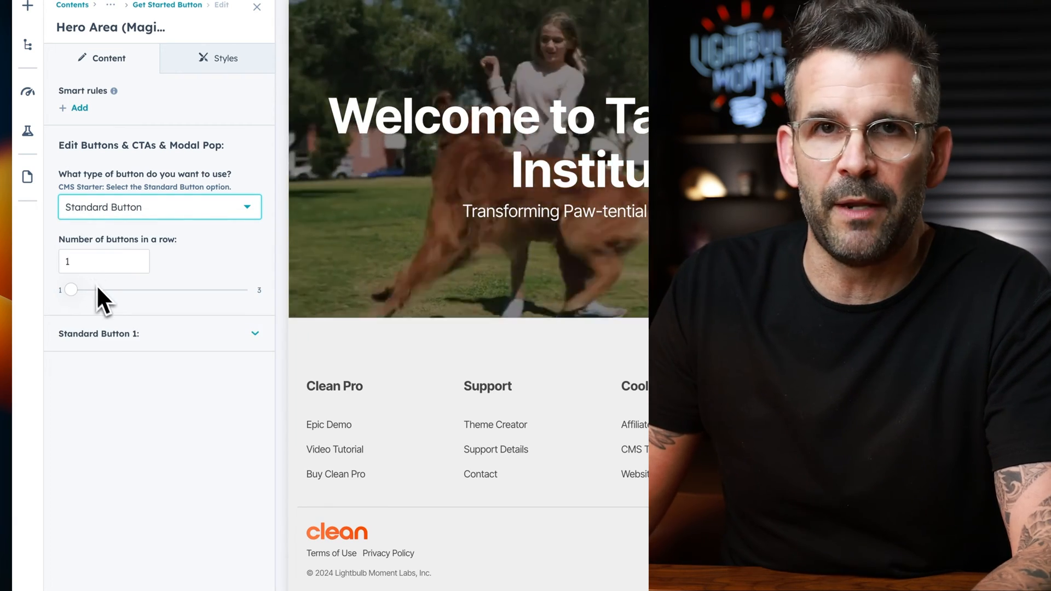
# Step: Label Standard Button 1 "Getting Started" and apply the changes
pyautogui.click(190, 342)
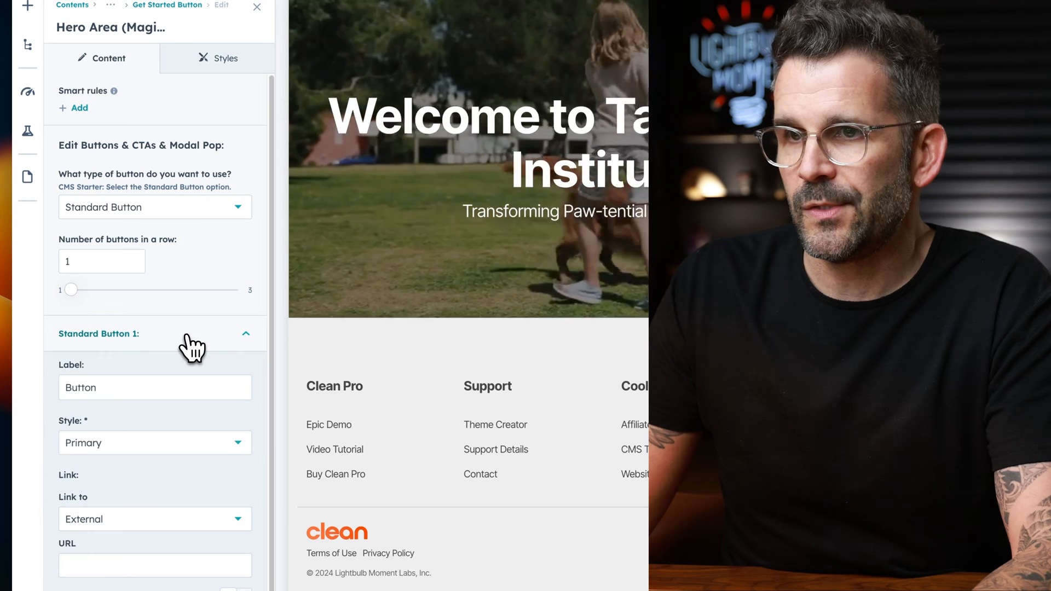
pyautogui.write('Getti')
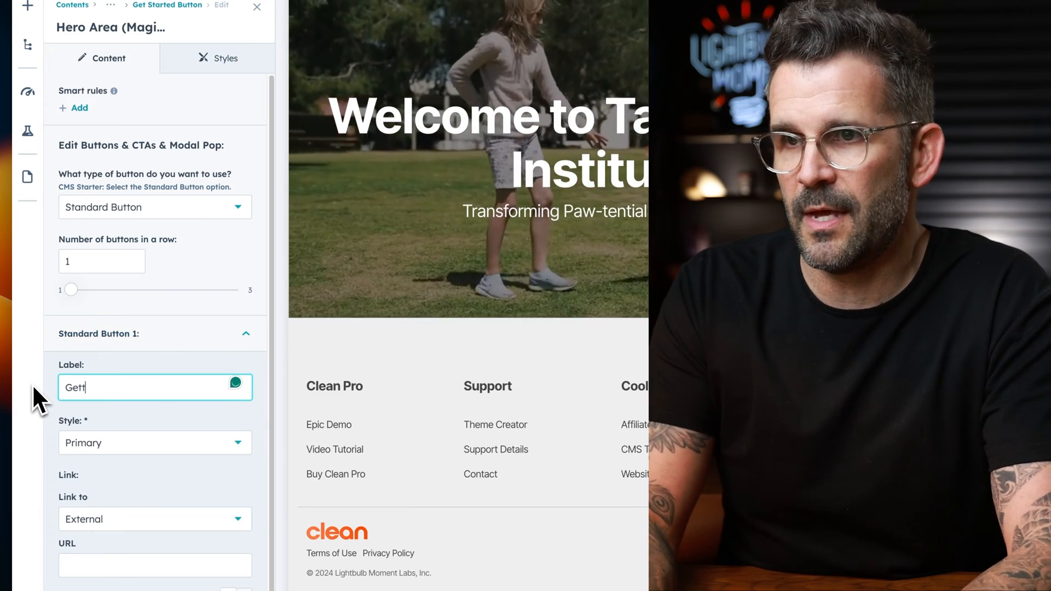
pyautogui.write('ng Started')
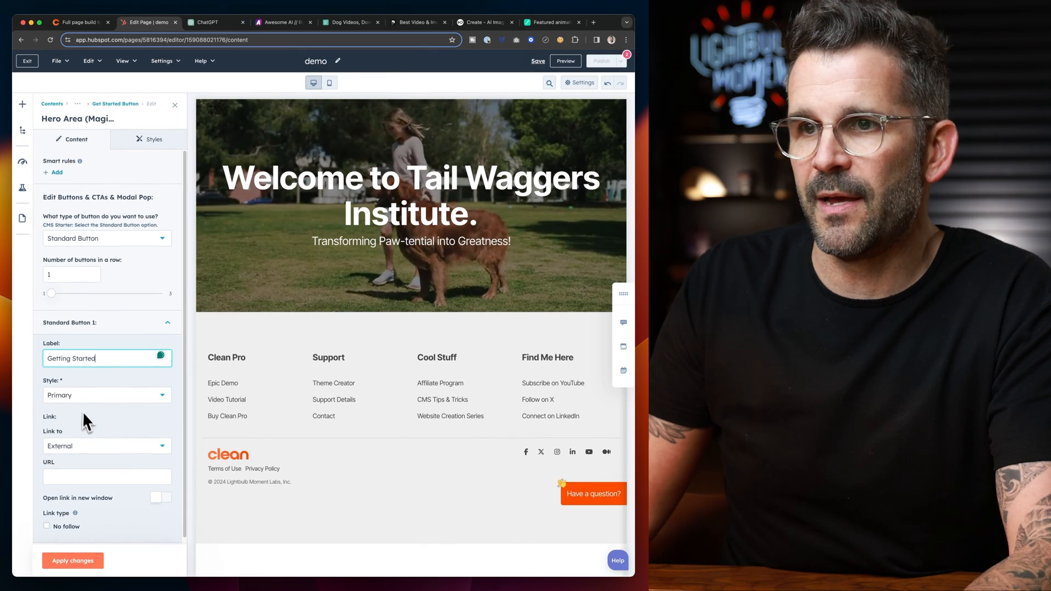
pyautogui.scroll(-1, 85, 398)
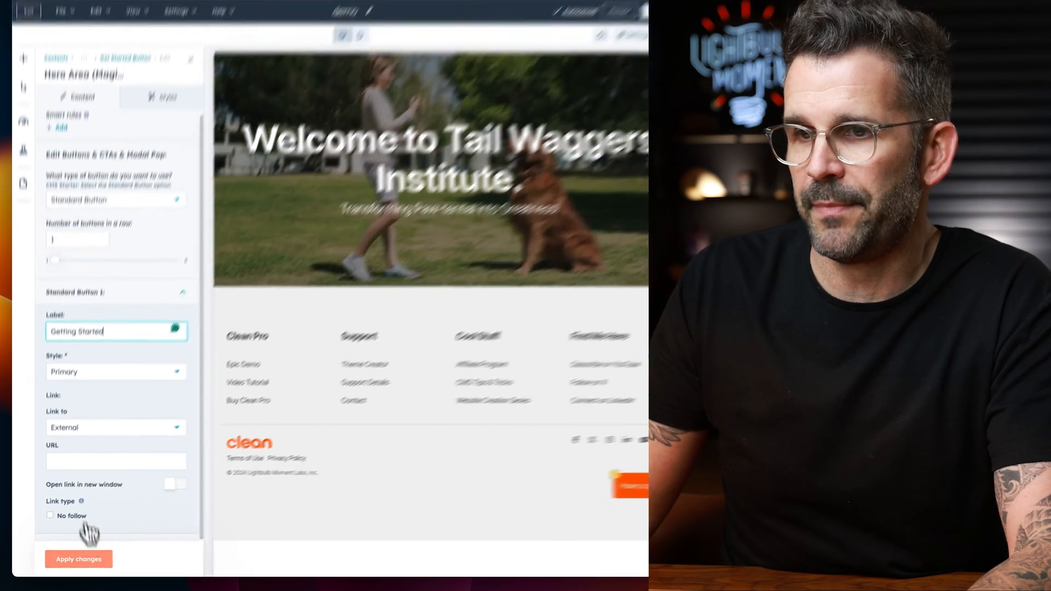
pyautogui.click(86, 559)
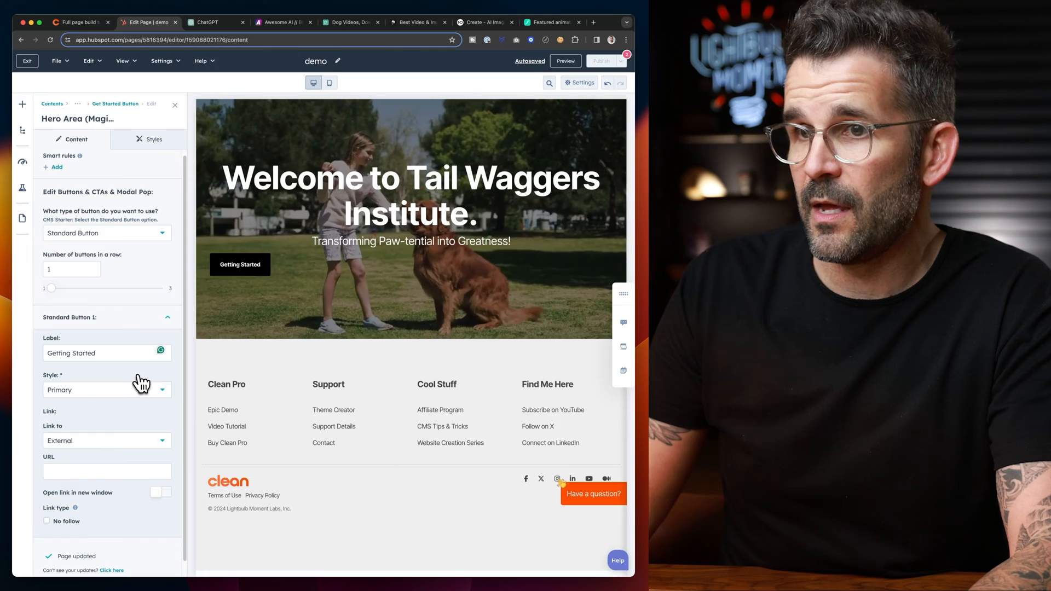
# Step: Change the button's style to Tertiary and apply the changes
pyautogui.click(139, 388)
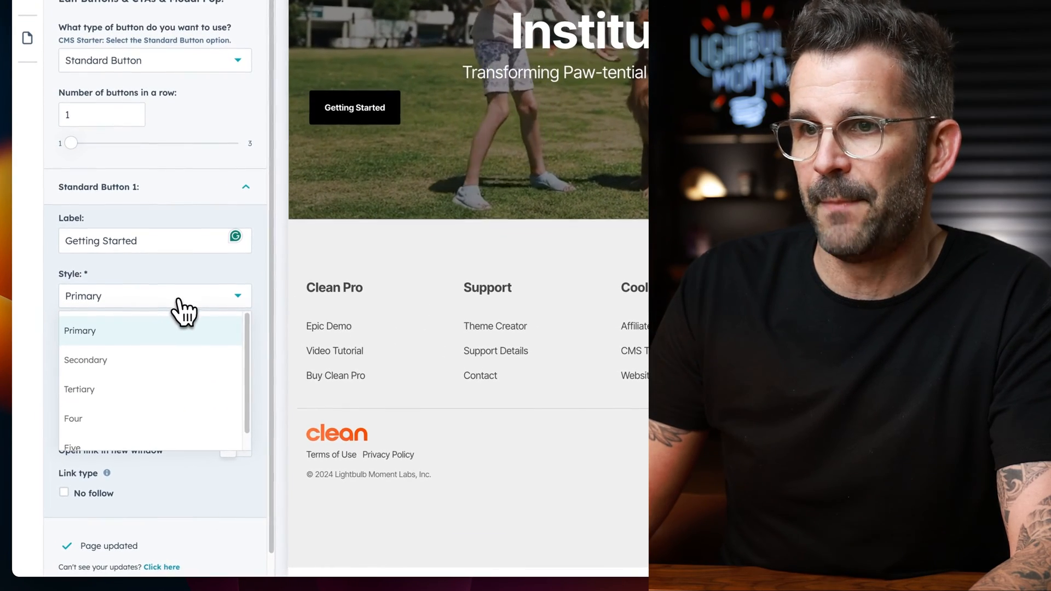
pyautogui.click(107, 389)
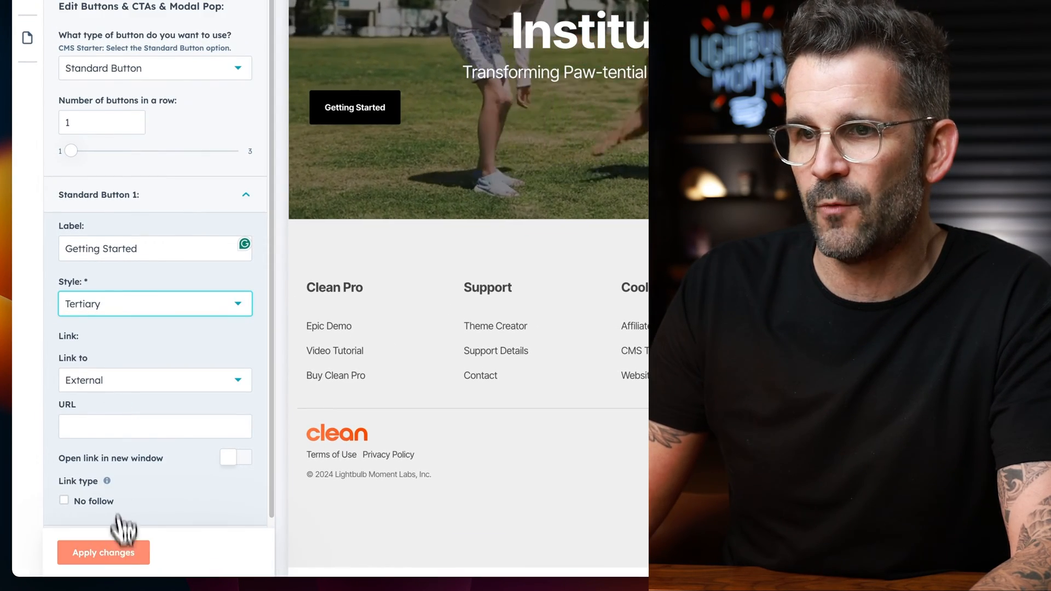
pyautogui.click(121, 559)
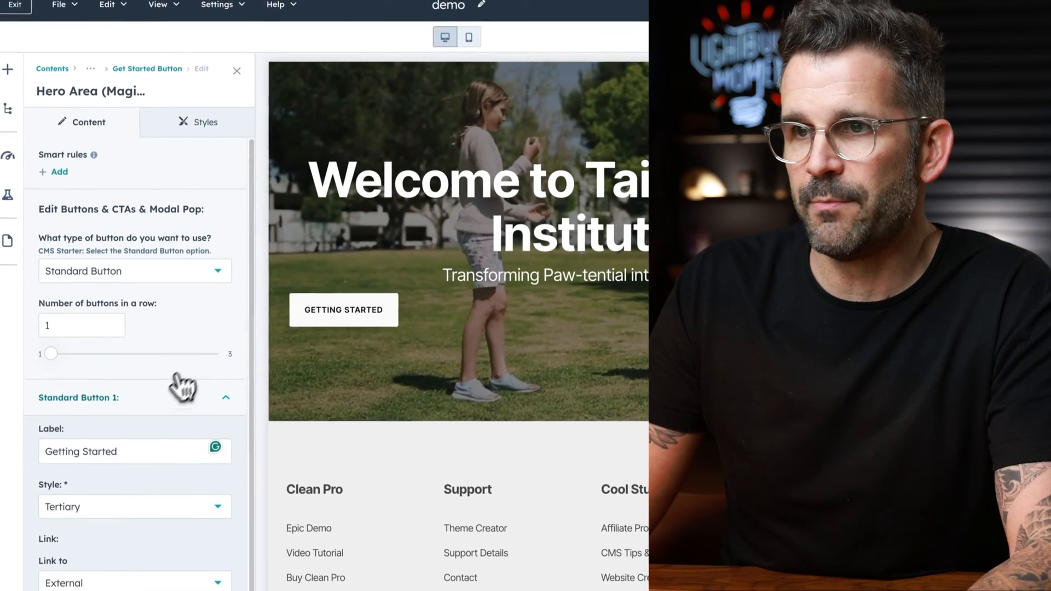
# Step: Set the Get Started Button element's alignment to Center and apply the changes
pyautogui.click(219, 405)
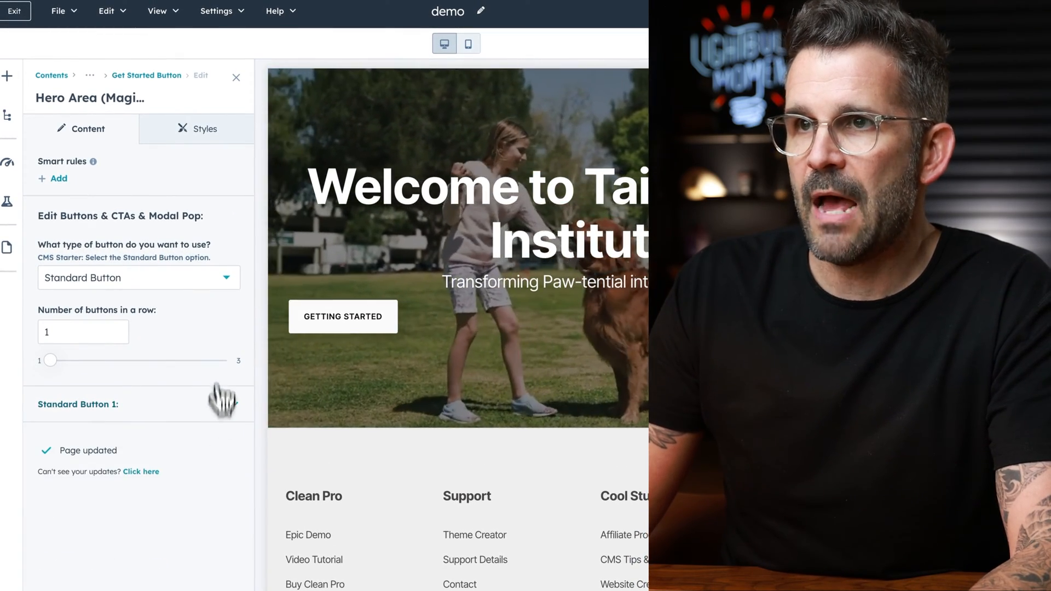
pyautogui.click(155, 77)
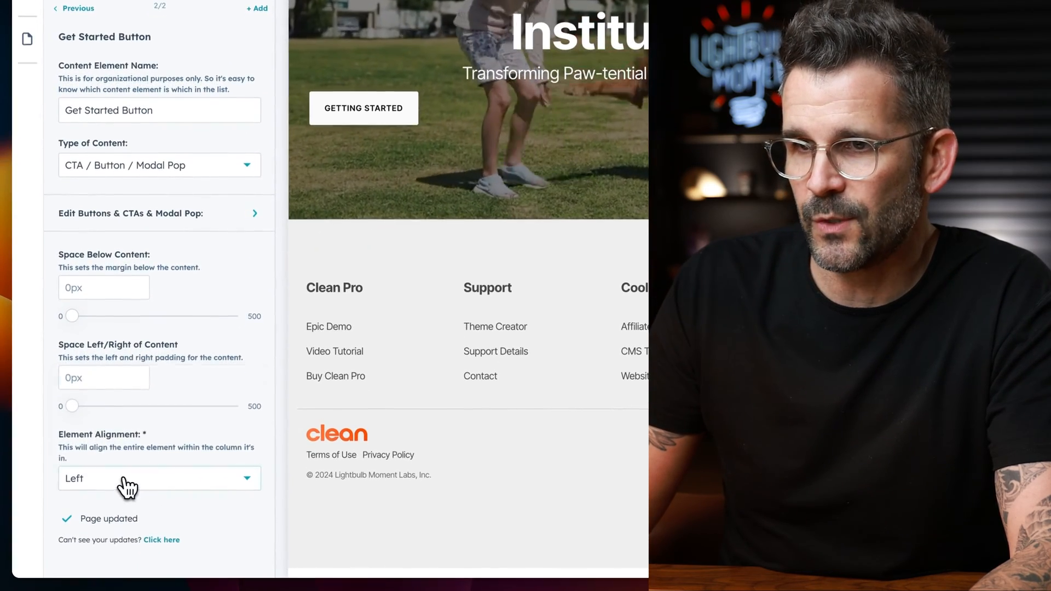
pyautogui.click(109, 495)
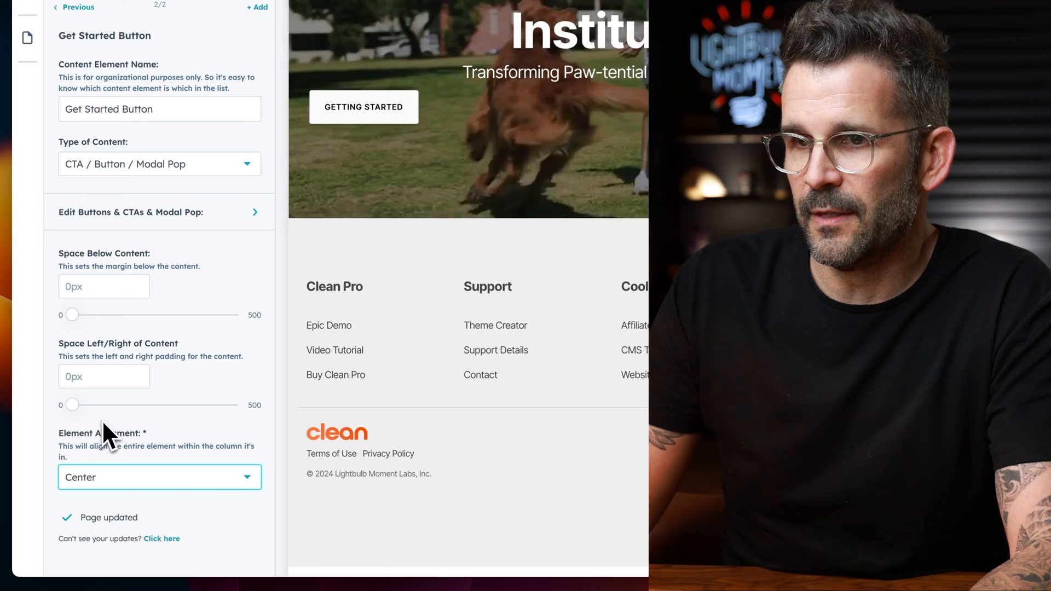
pyautogui.click(129, 554)
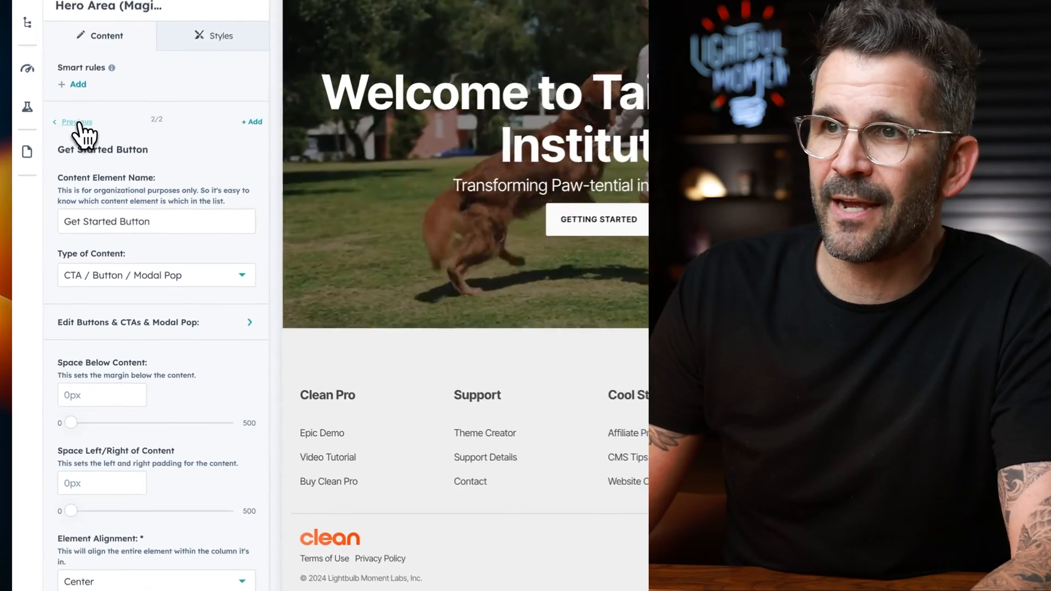
# Step: Set the Headline element's space below content first to 25px and finally to 50px, applying the changes each time
pyautogui.click(79, 125)
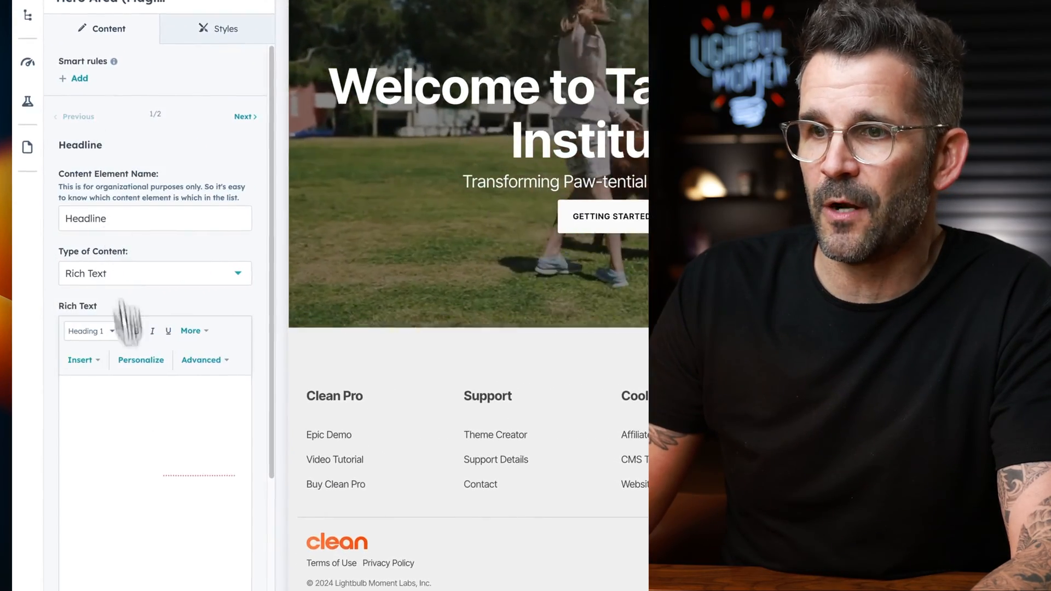
pyautogui.scroll(-6, 185, 528)
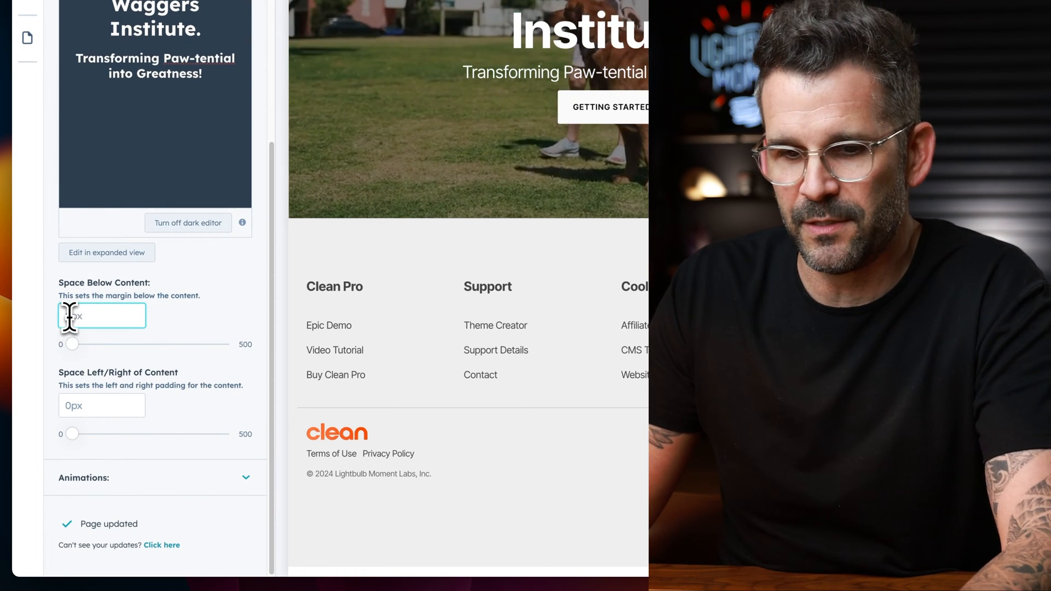
pyautogui.write('25')
pyautogui.click(116, 552)
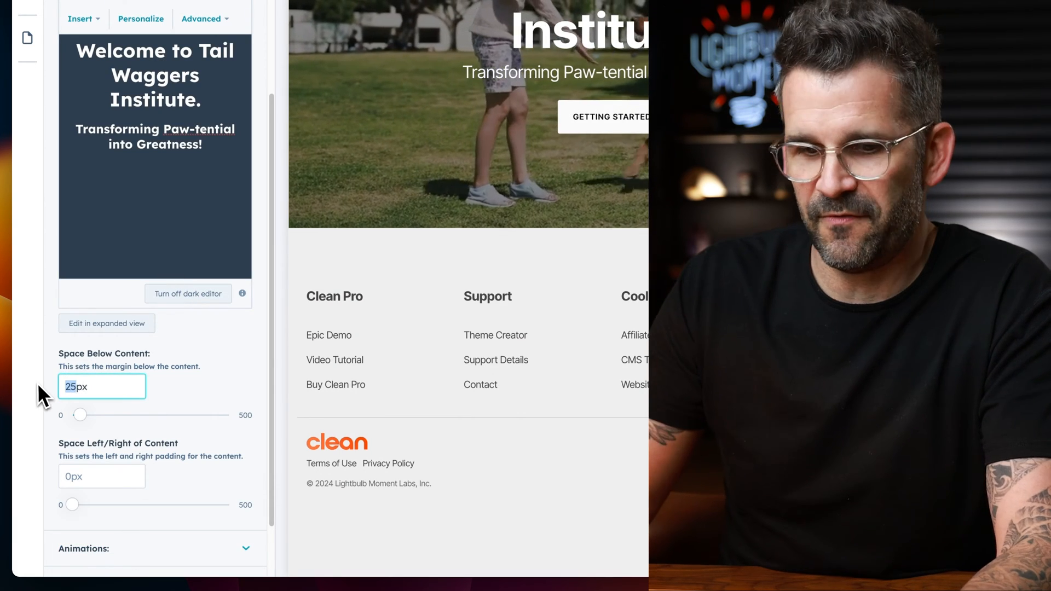
pyautogui.write('50')
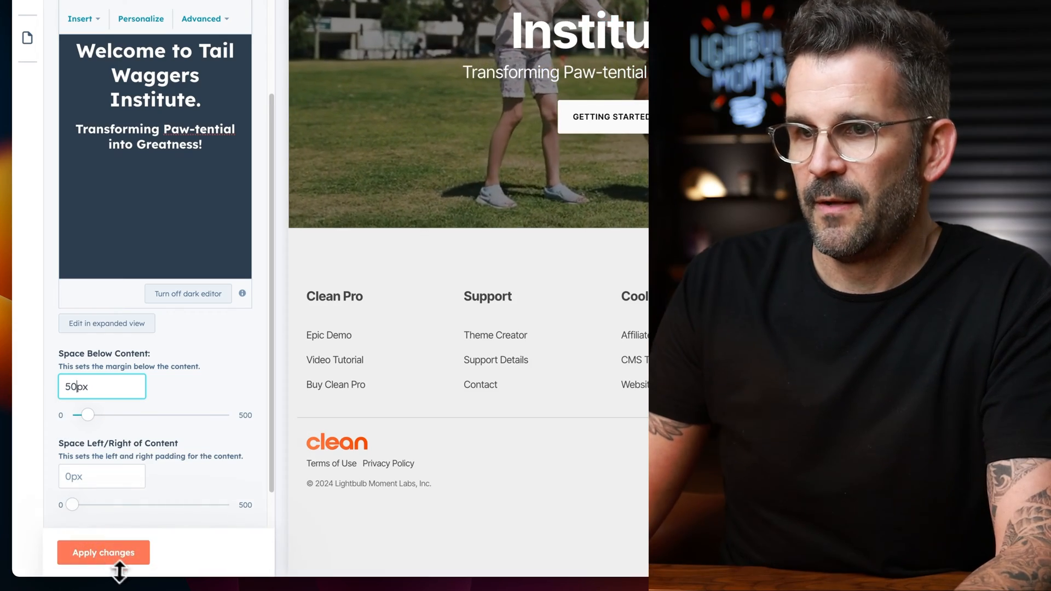
pyautogui.click(129, 565)
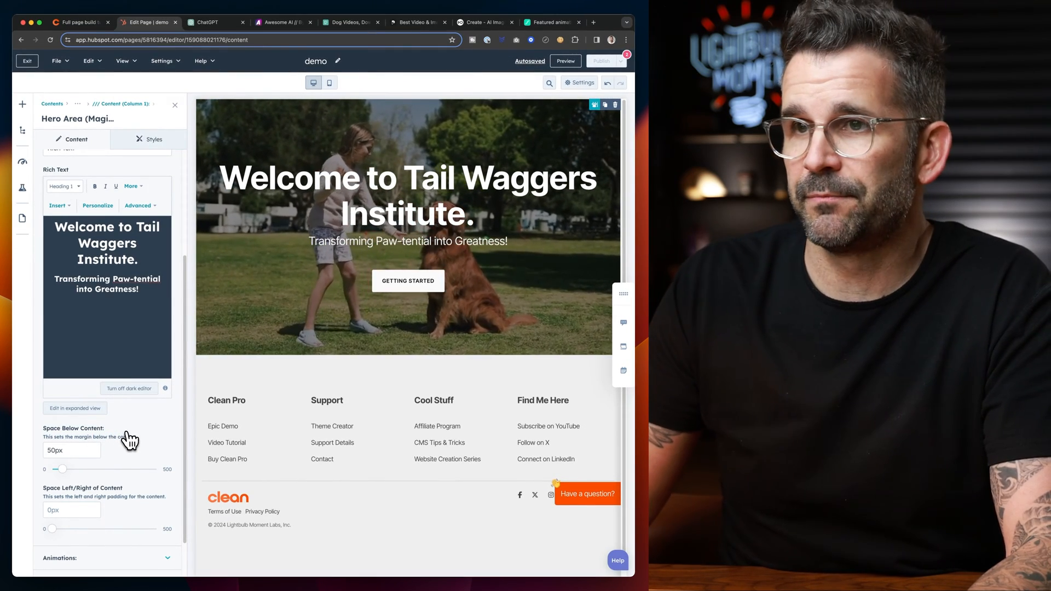
# Step: Set the content width in the Hero Area module's row settings to Slim and return to the style settings
pyautogui.scroll(1, 126, 438)
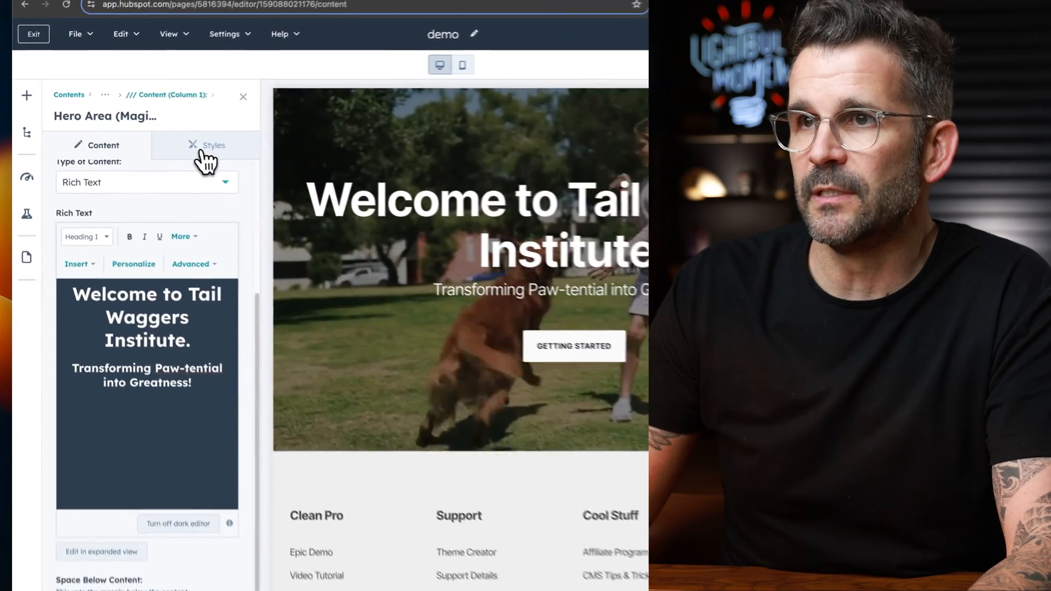
pyautogui.click(141, 143)
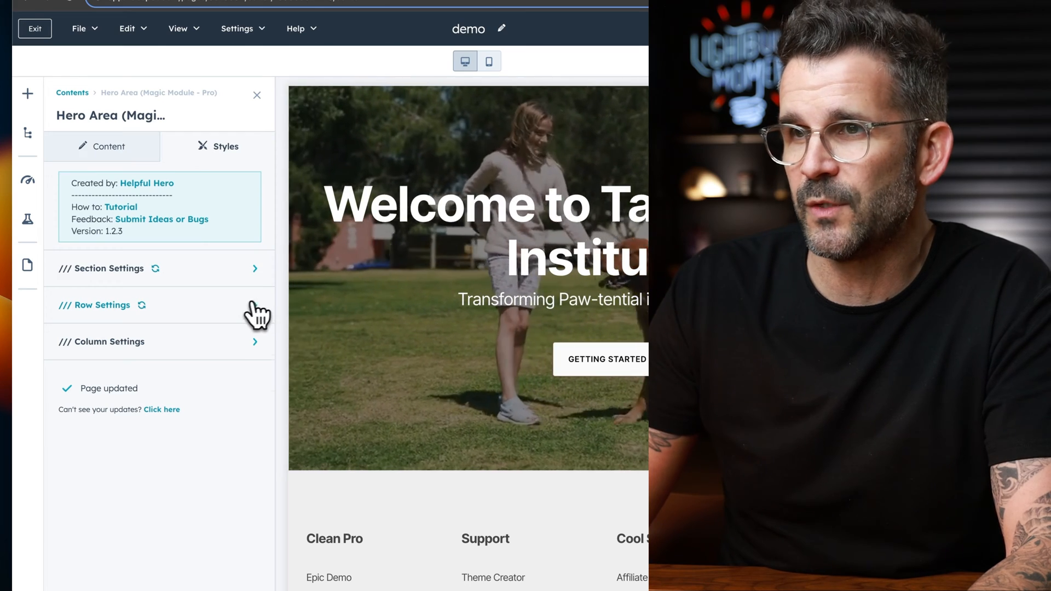
pyautogui.click(257, 314)
pyautogui.click(236, 316)
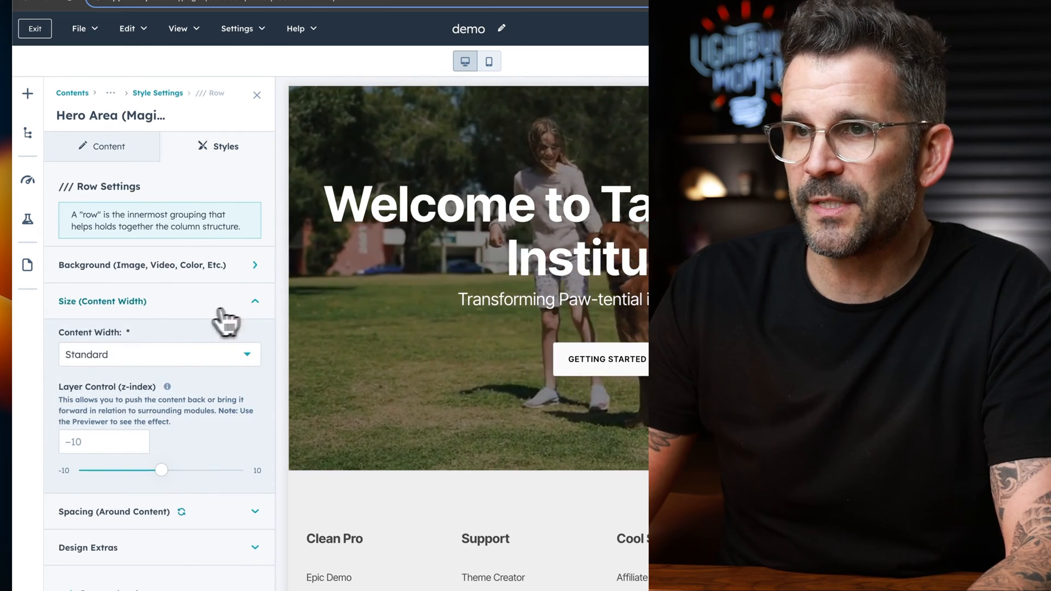
pyautogui.click(164, 359)
pyautogui.click(127, 449)
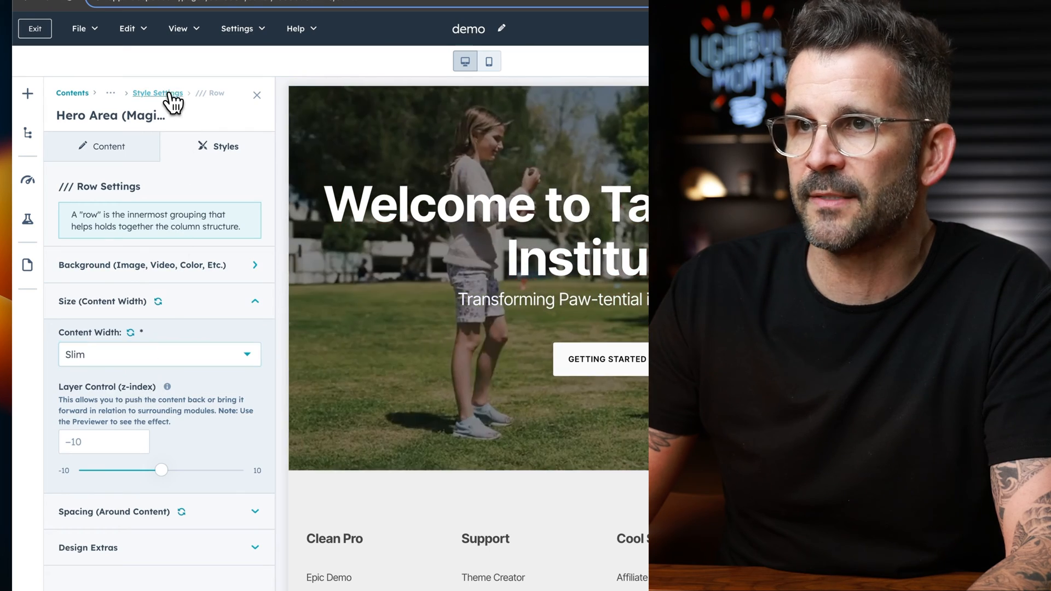
pyautogui.click(168, 95)
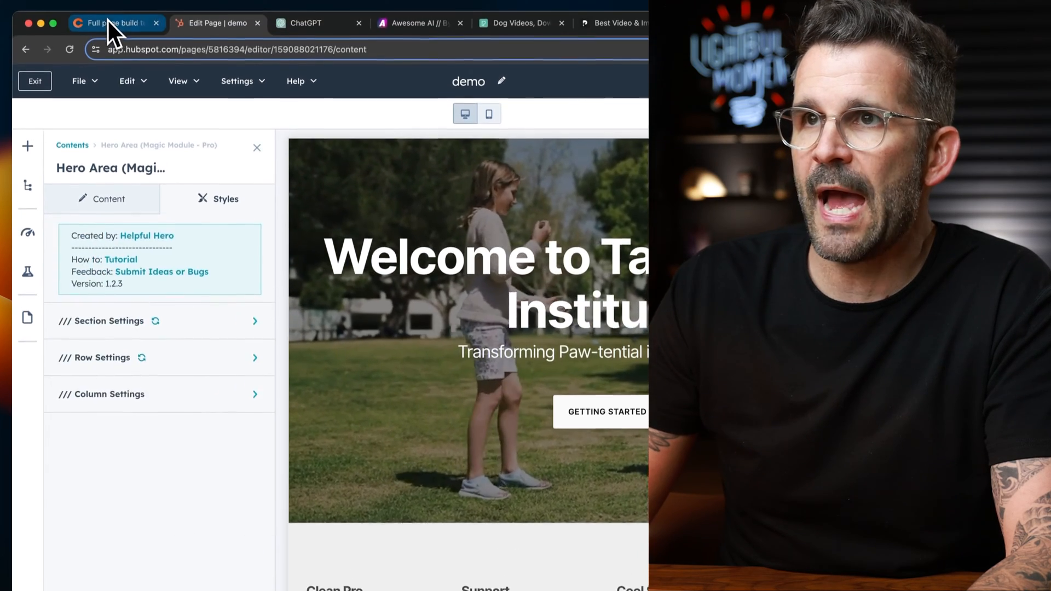
# Step: Check the hero's lower edge on the finished example page, and add an Opt 1 - Wave to the bottom of the demo hero section
pyautogui.click(108, 23)
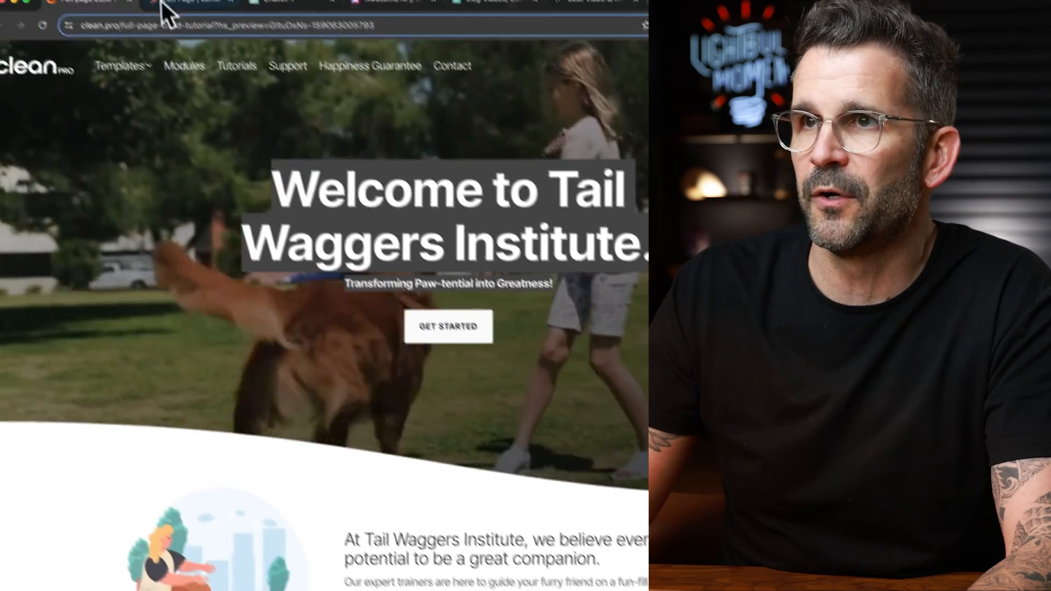
pyautogui.click(162, 5)
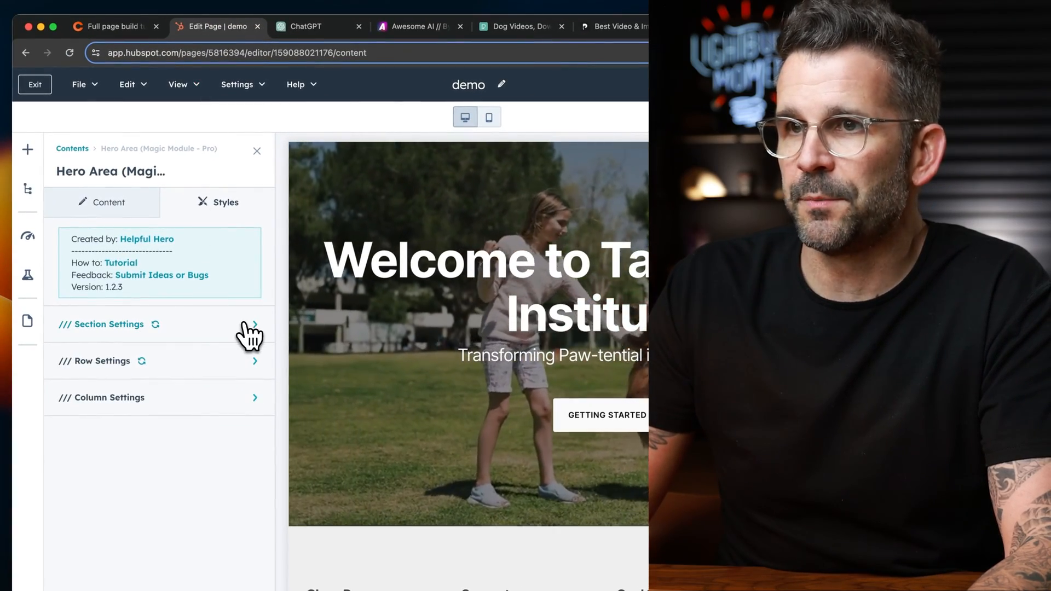
pyautogui.click(244, 323)
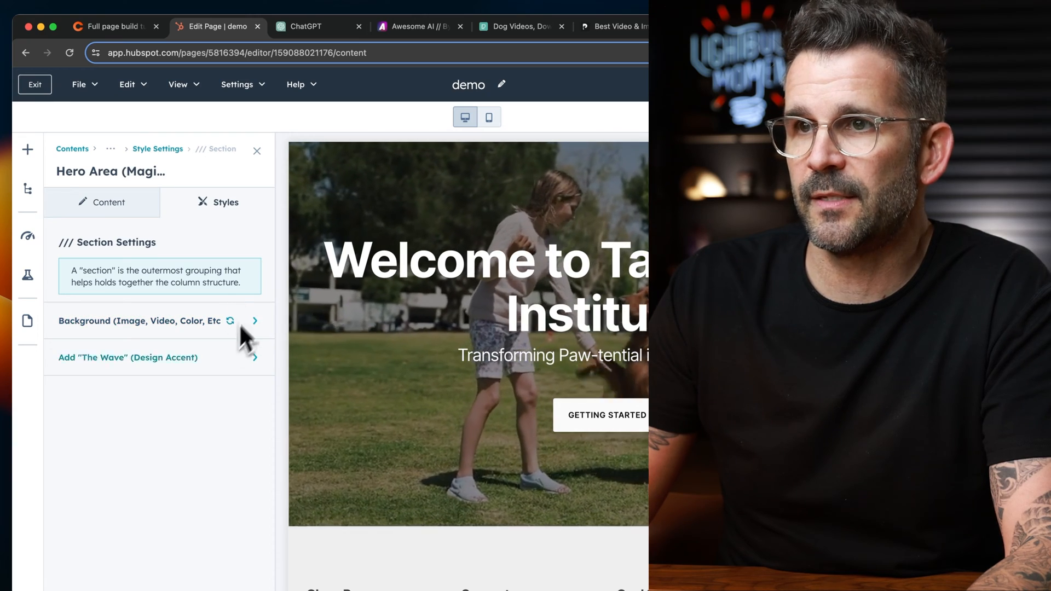
pyautogui.click(246, 369)
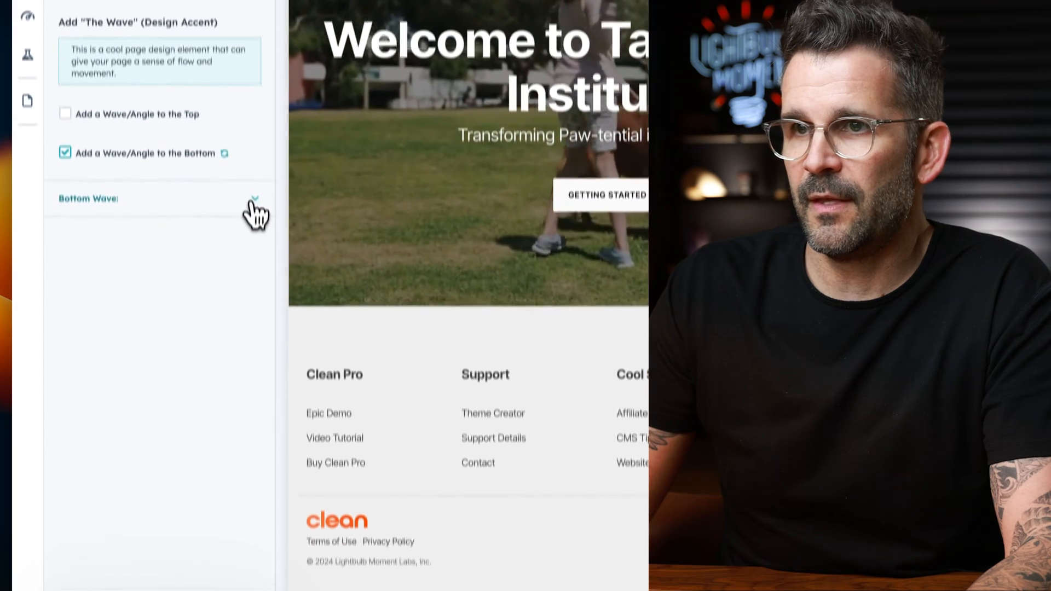
pyautogui.click(252, 421)
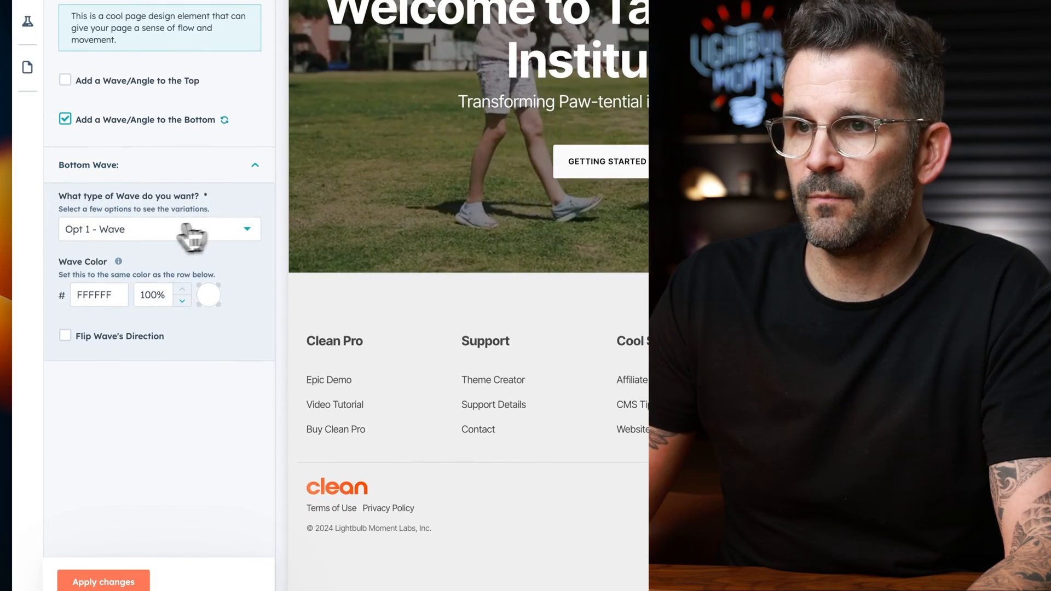
pyautogui.click(136, 583)
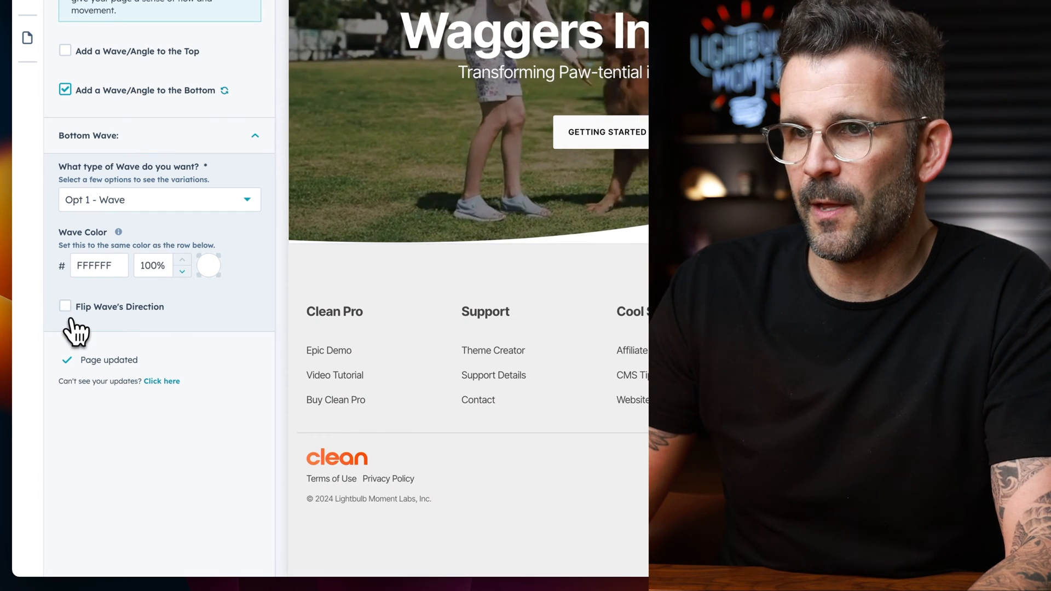
# Step: Flip the bottom wave's direction, apply the changes, compare it with the example page and close the hero's settings
pyautogui.click(127, 558)
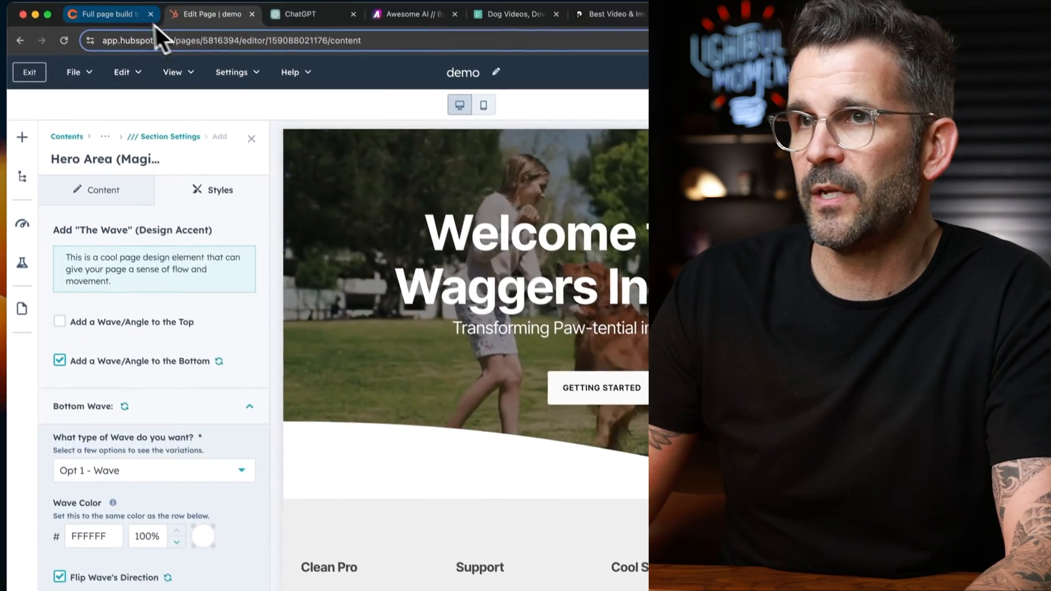
pyautogui.click(112, 25)
pyautogui.click(219, 27)
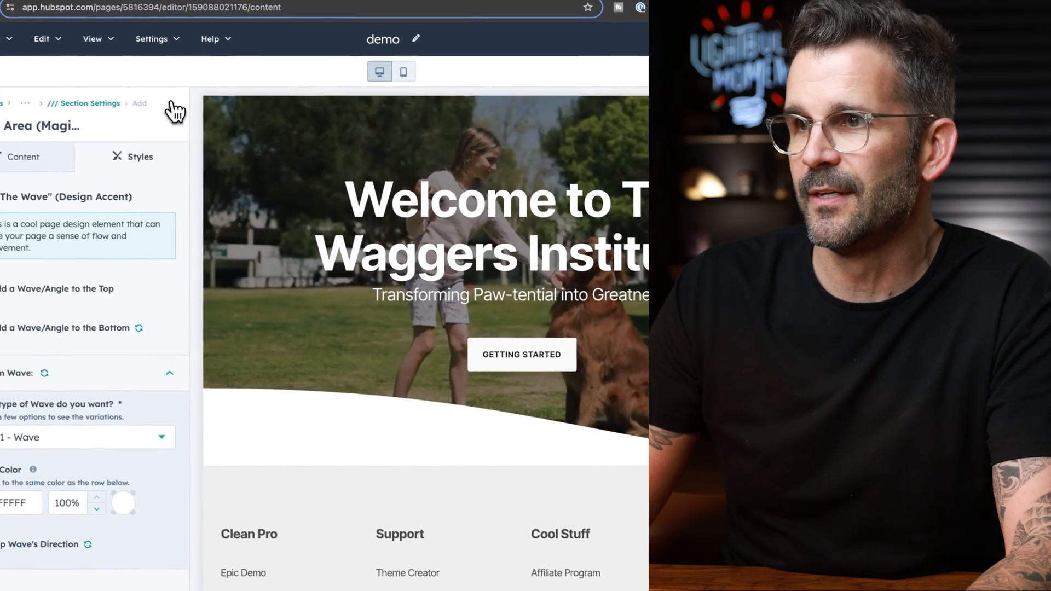
pyautogui.click(175, 112)
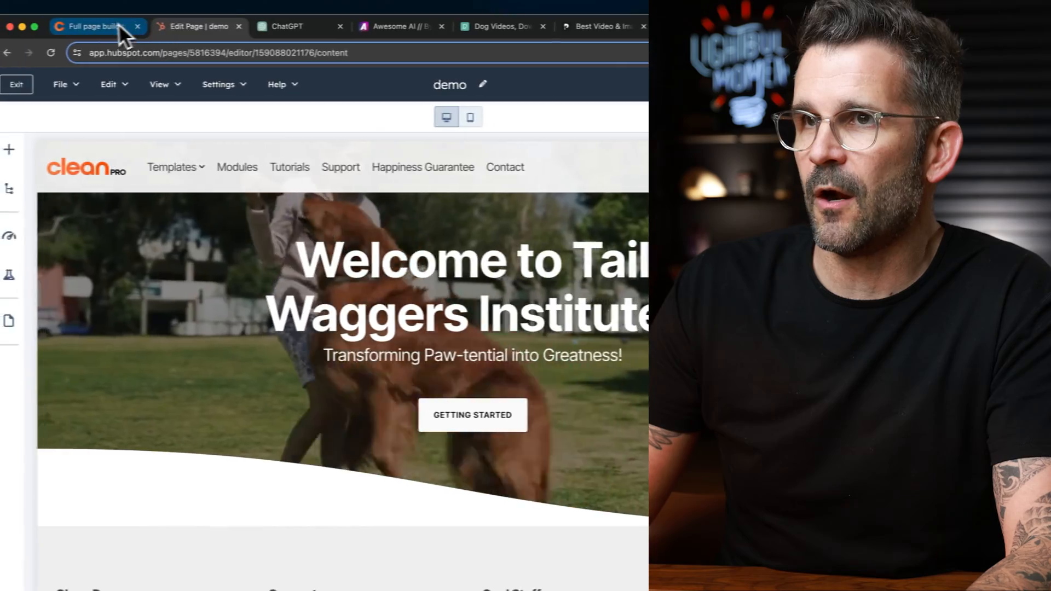
# Step: Check the header on the example page, and turn off Use Sticky Nav Style in the demo page's Header Footer Override module
pyautogui.click(119, 27)
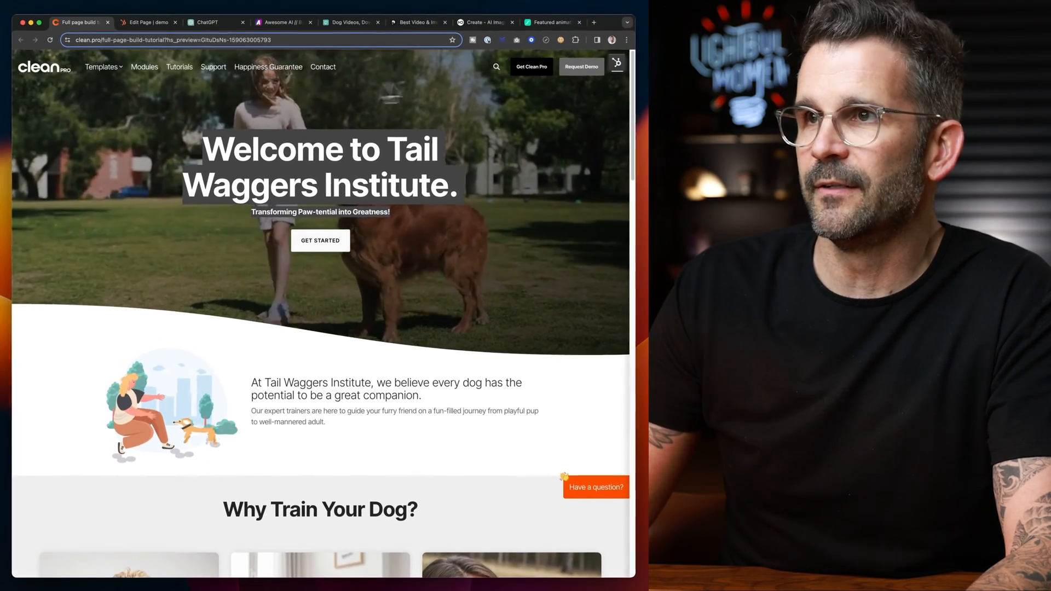
pyautogui.click(142, 23)
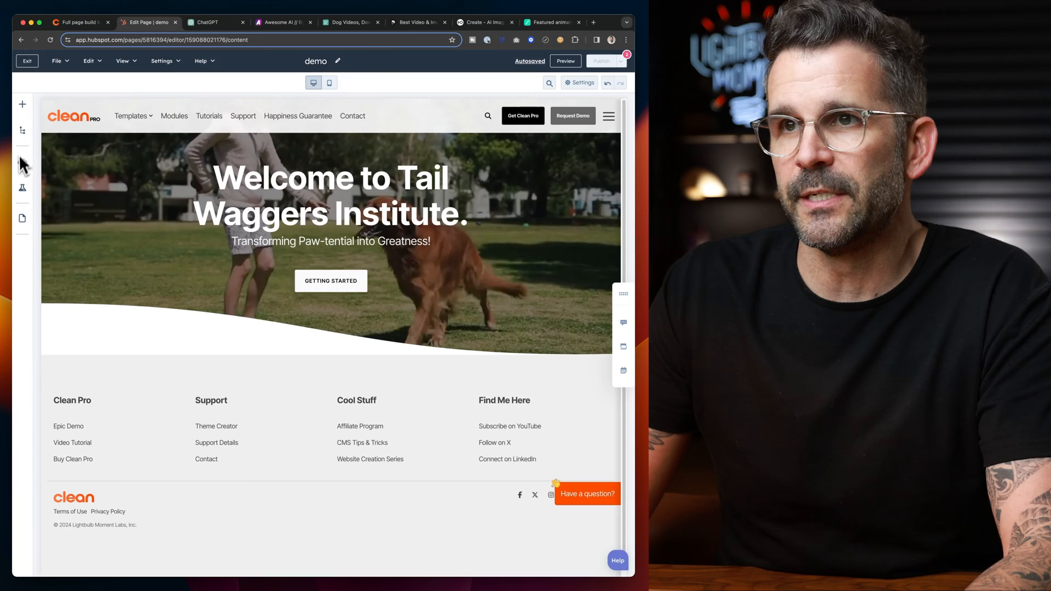
pyautogui.click(22, 131)
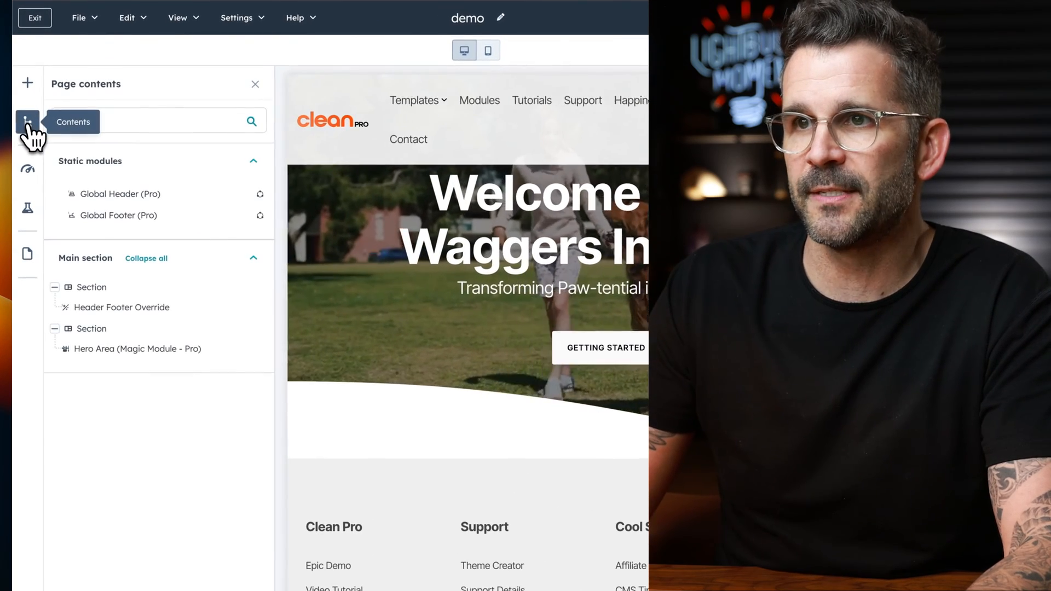
pyautogui.click(128, 307)
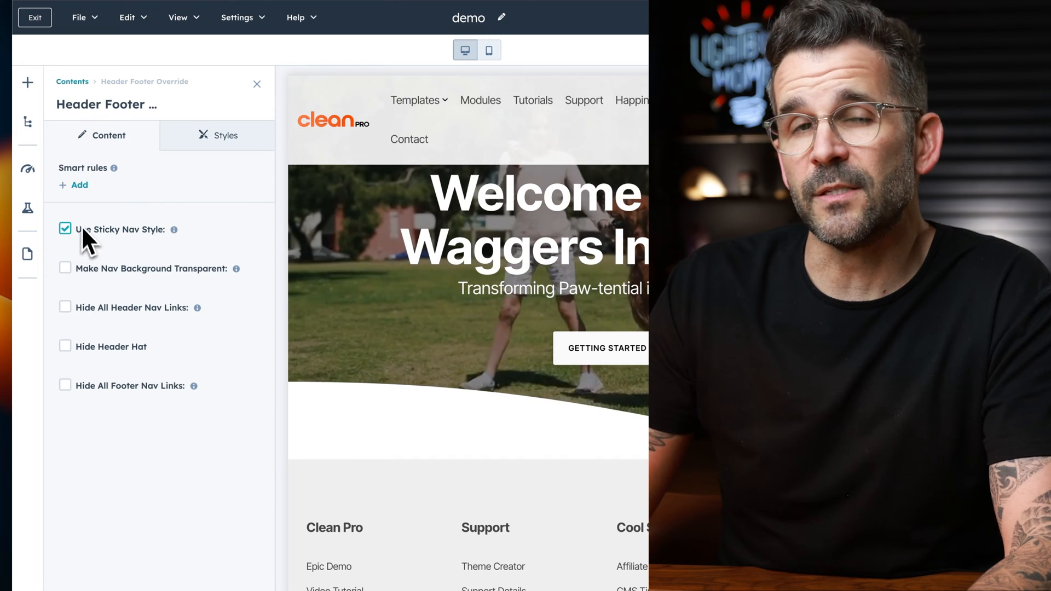
pyautogui.click(67, 232)
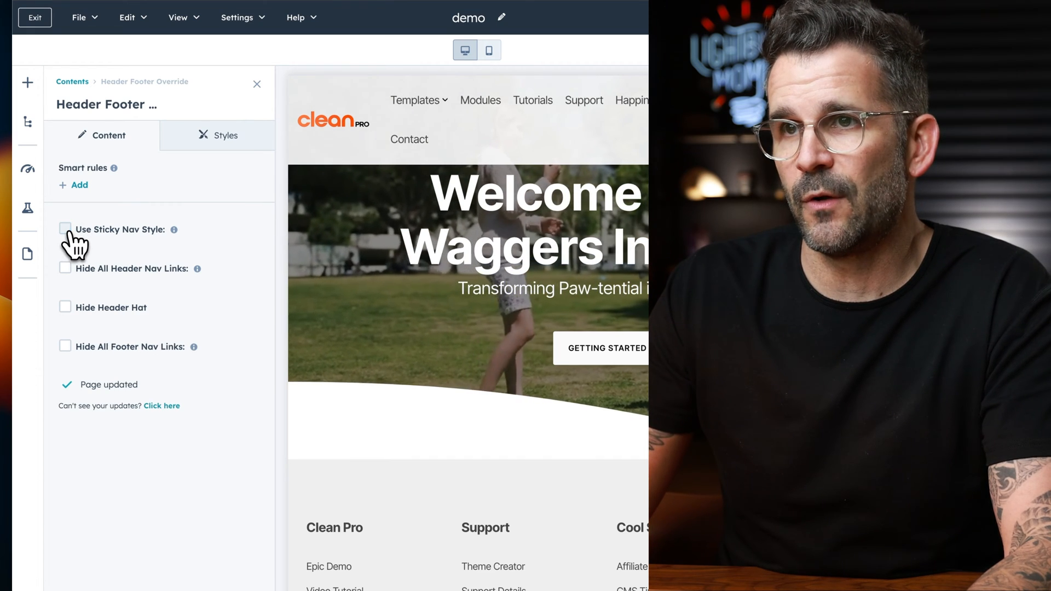
pyautogui.click(162, 407)
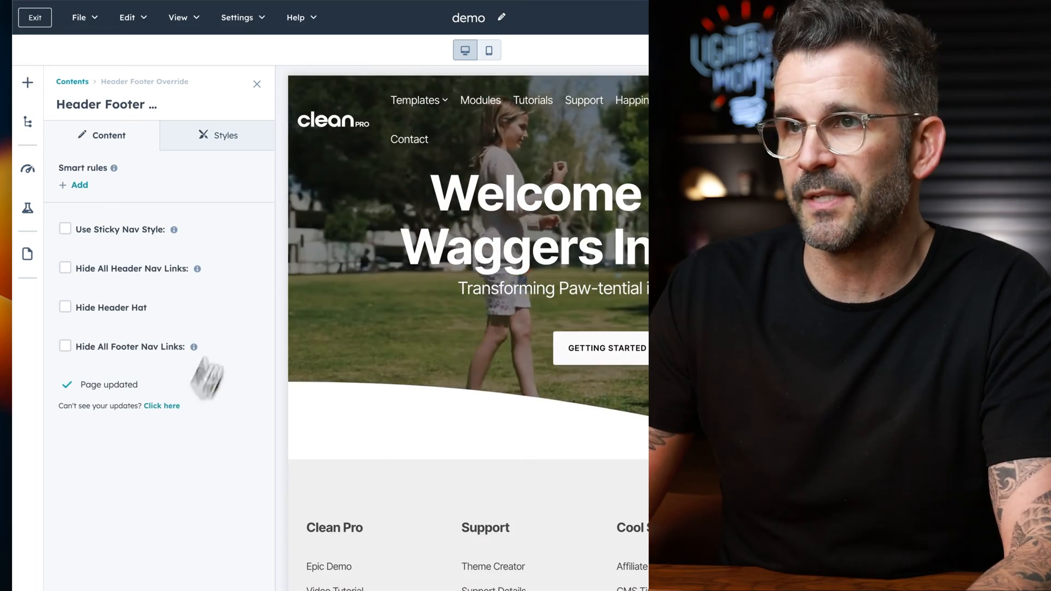
pyautogui.click(257, 84)
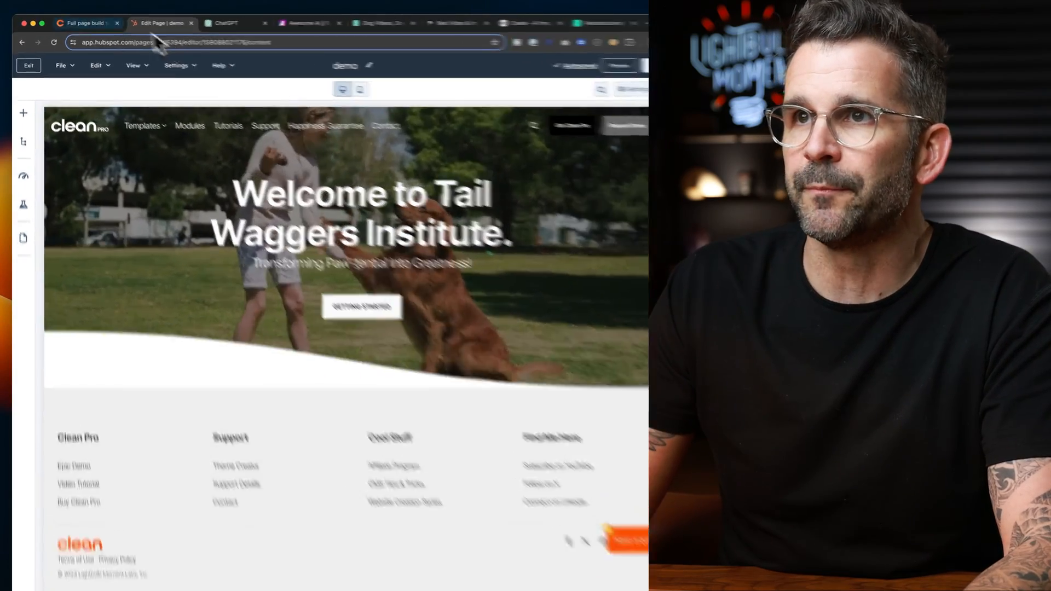
# Step: Check the intro section on the example page, and in the demo page editor find the Magic Module (Pro) and add it below the hero
pyautogui.click(96, 22)
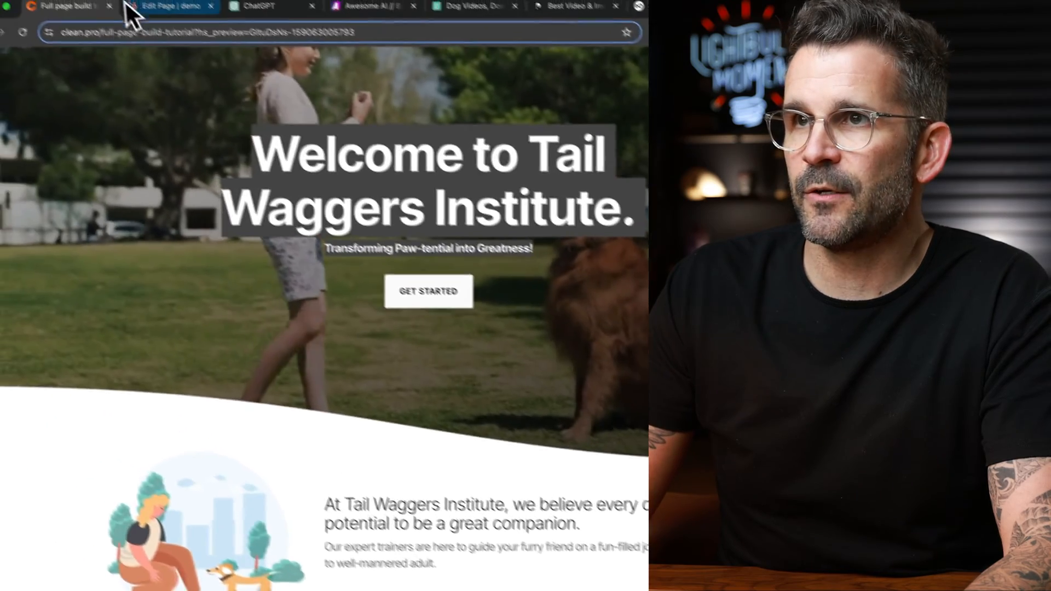
pyautogui.click(185, 16)
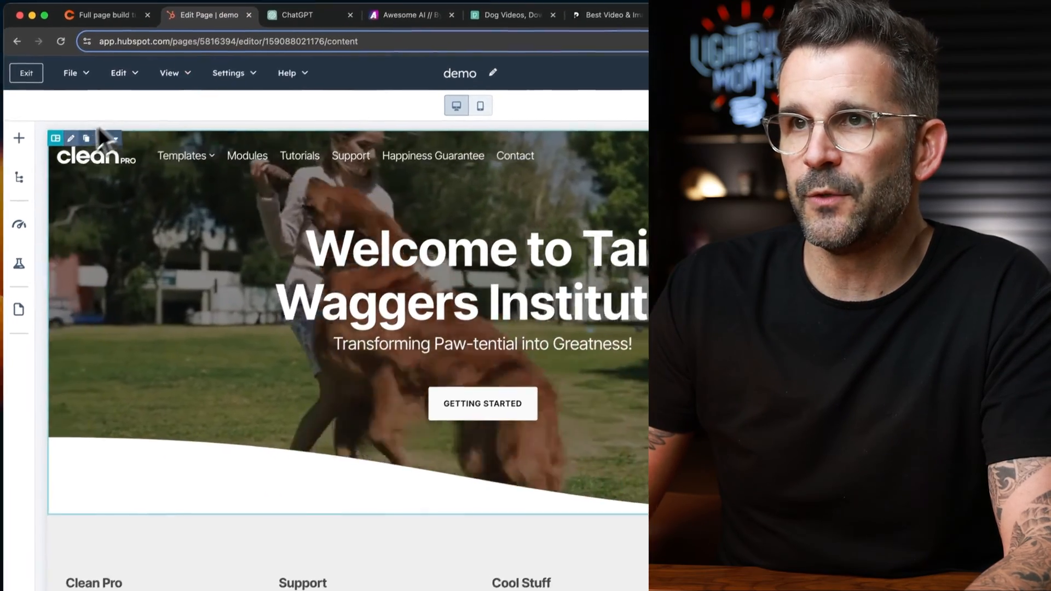
pyautogui.click(19, 137)
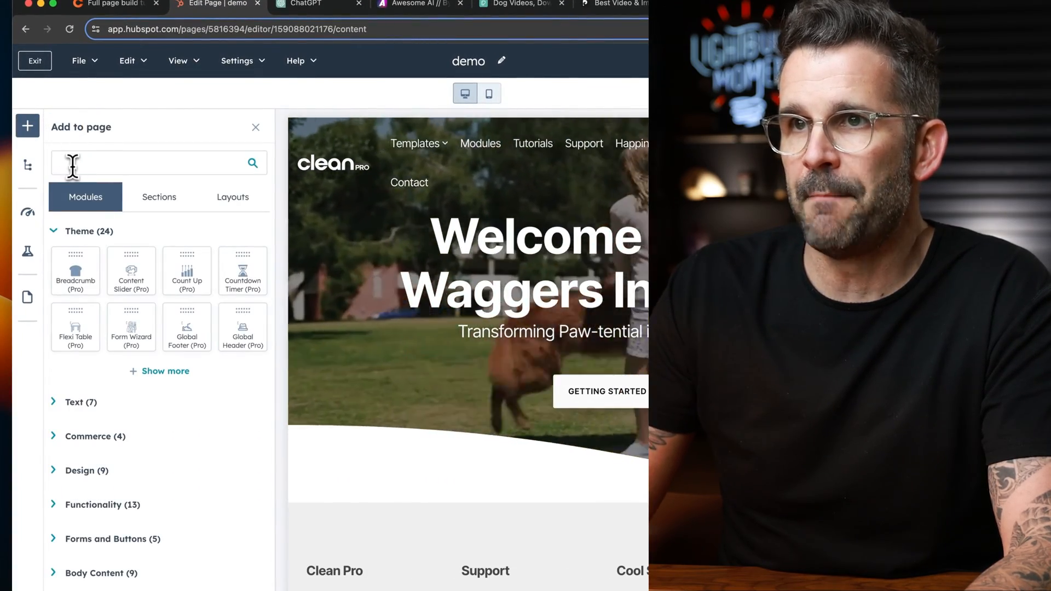
pyautogui.click(72, 163)
pyautogui.write('magic')
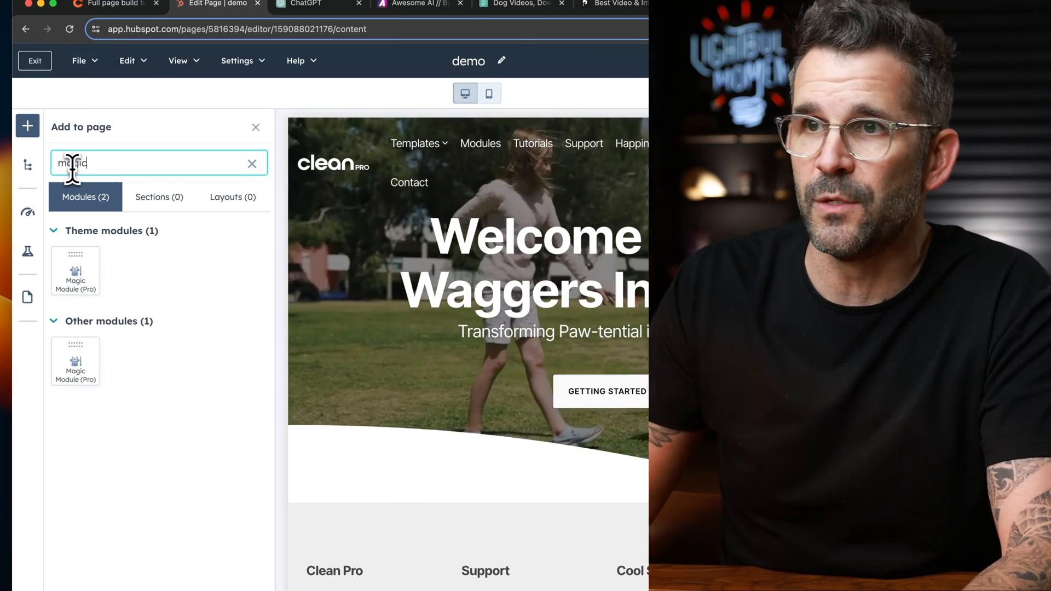
pyautogui.moveTo(67, 296); pyautogui.dragTo(668, 475)
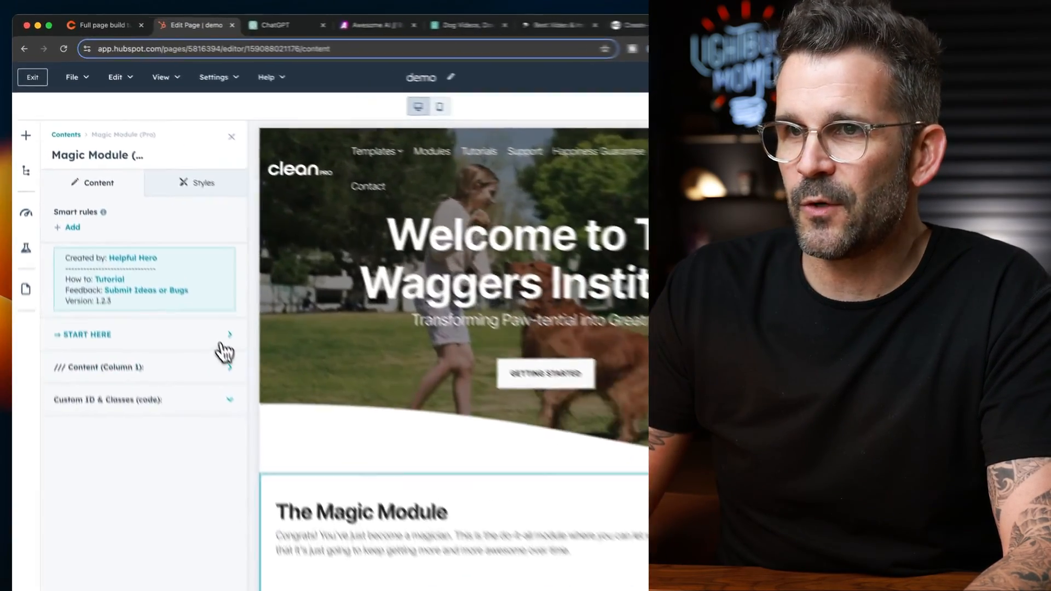
# Step: Set the Magic Module to 2 columns with a 4 / 8 arrangement, checking the intro section on the example page
pyautogui.click(137, 252)
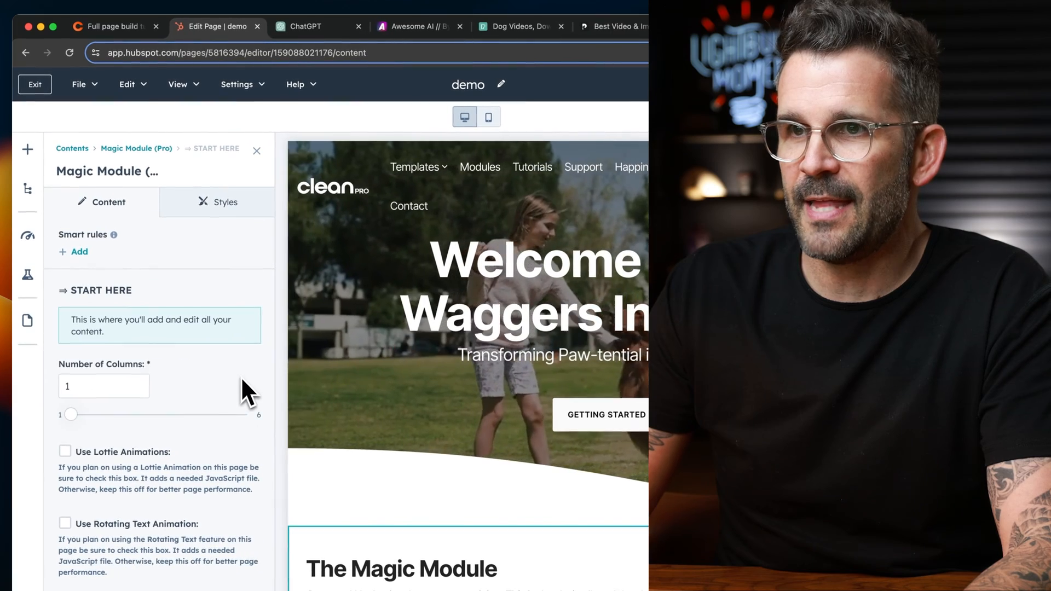
pyautogui.moveTo(70, 414); pyautogui.dragTo(105, 415)
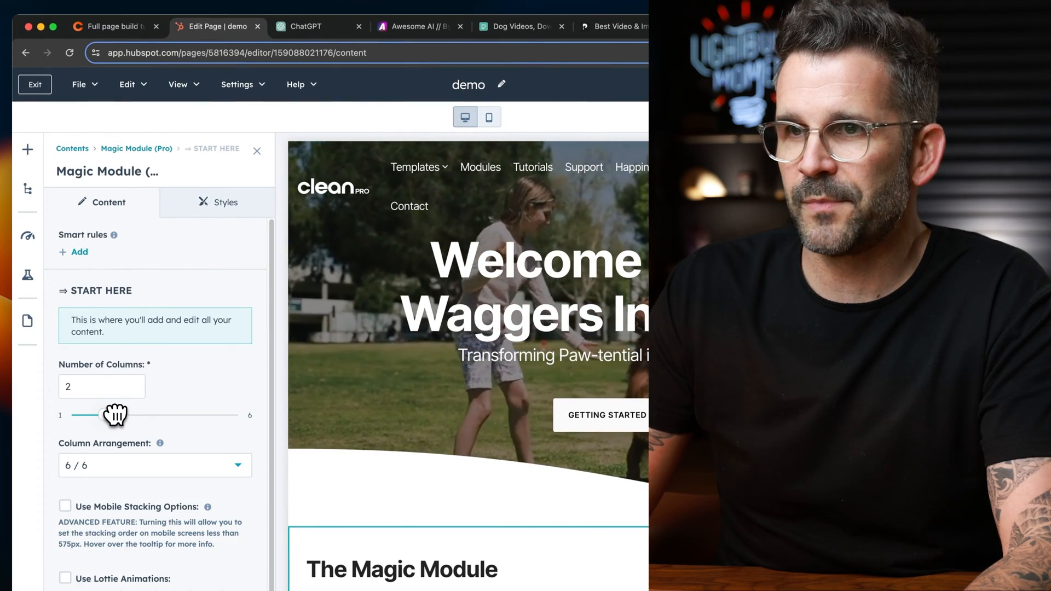
pyautogui.click(114, 26)
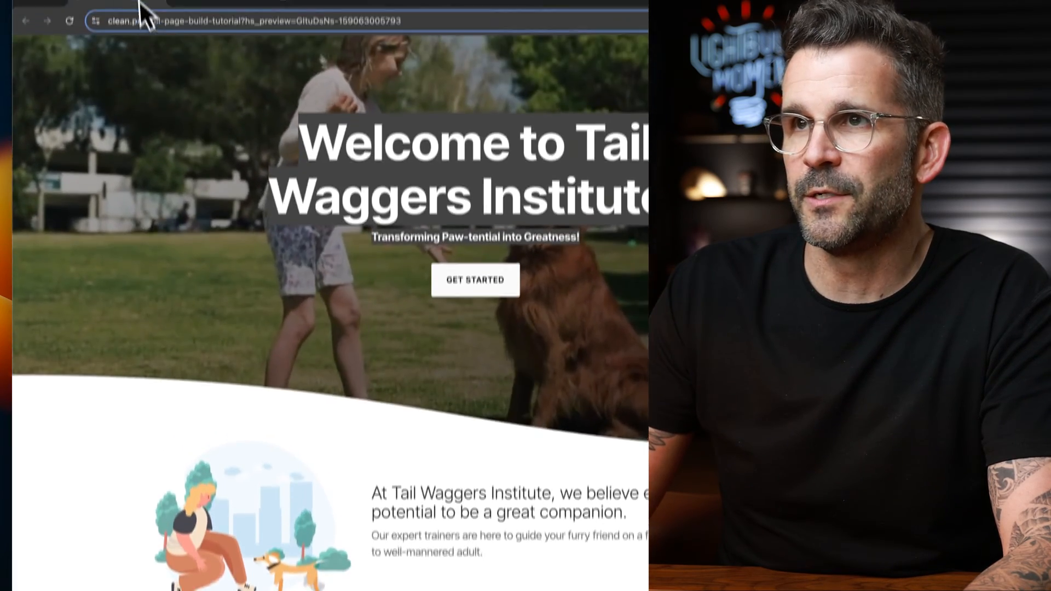
pyautogui.click(202, 33)
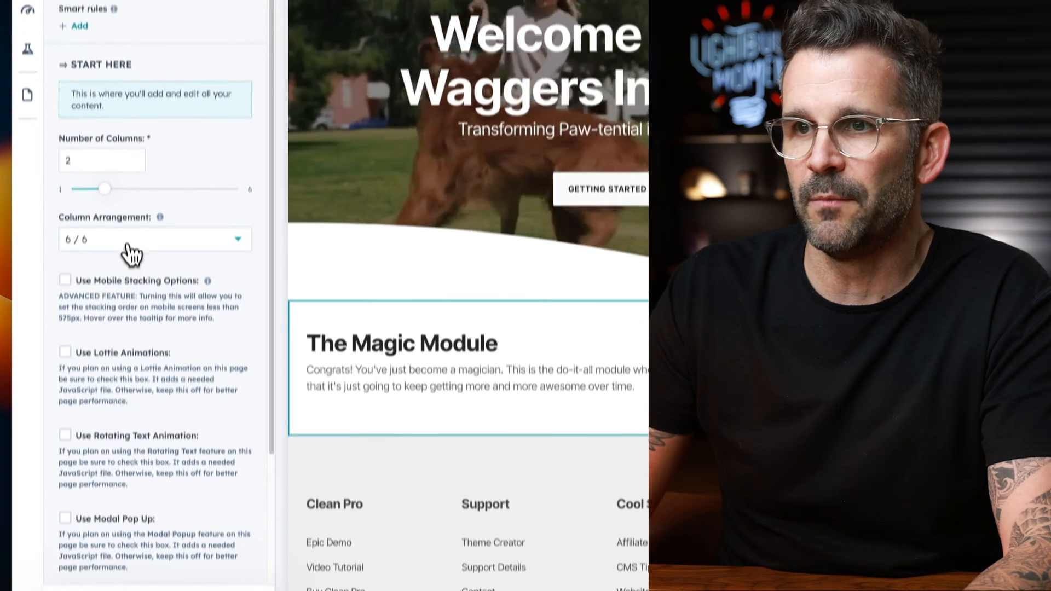
pyautogui.click(131, 446)
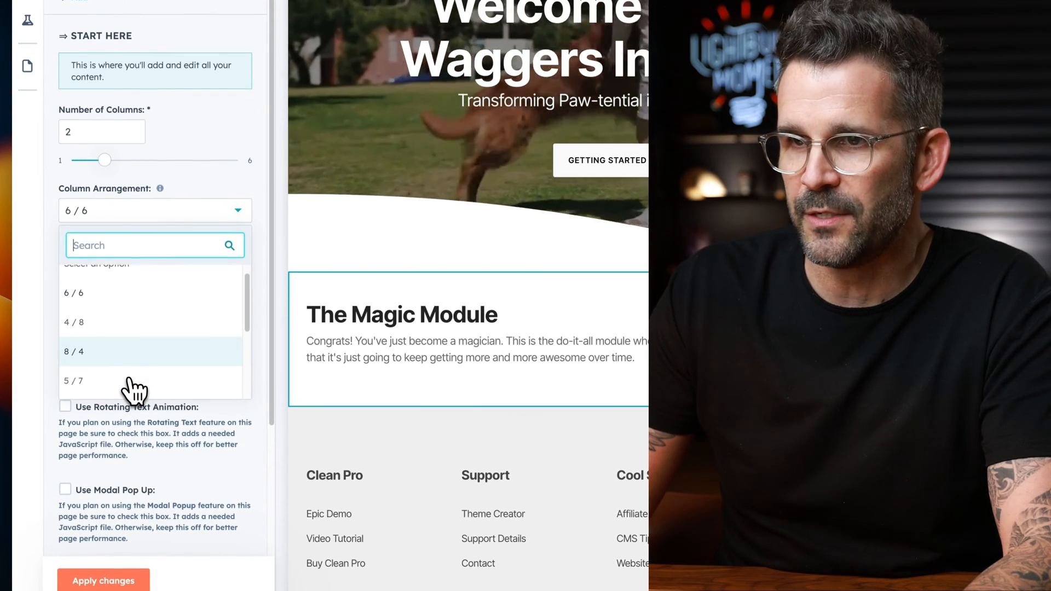
pyautogui.scroll(1, 123, 350)
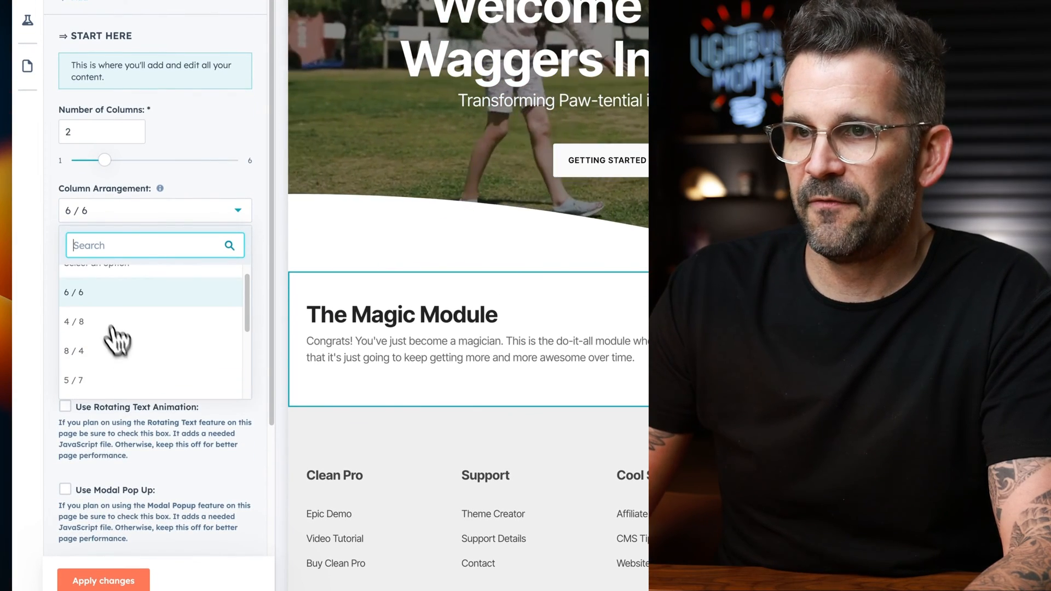
pyautogui.click(105, 329)
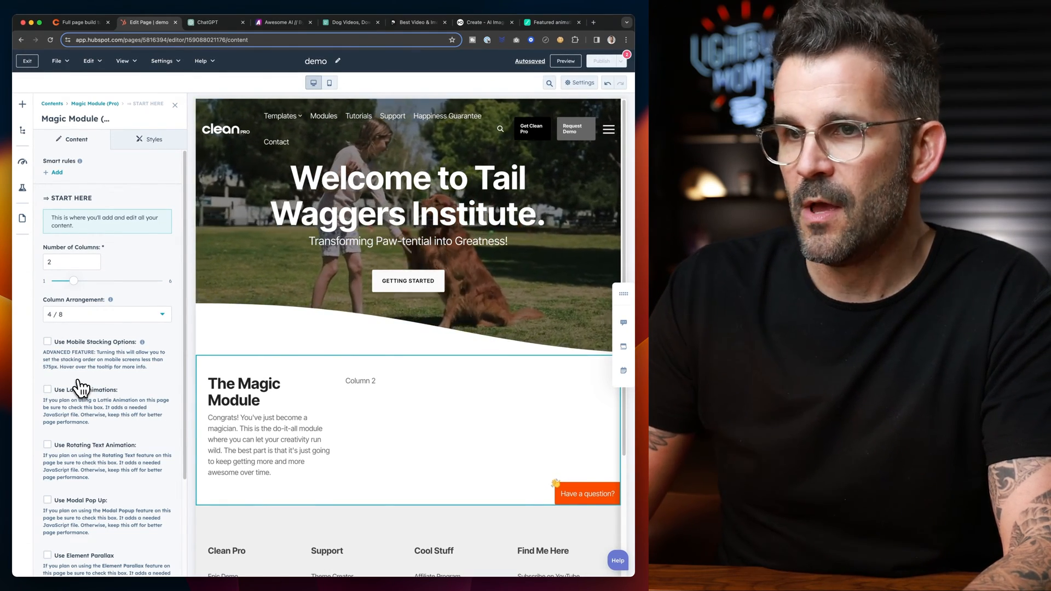
# Step: Enable Use Lottie Animations in the Magic Module's start settings and apply the changes
pyautogui.scroll(-2, 81, 389)
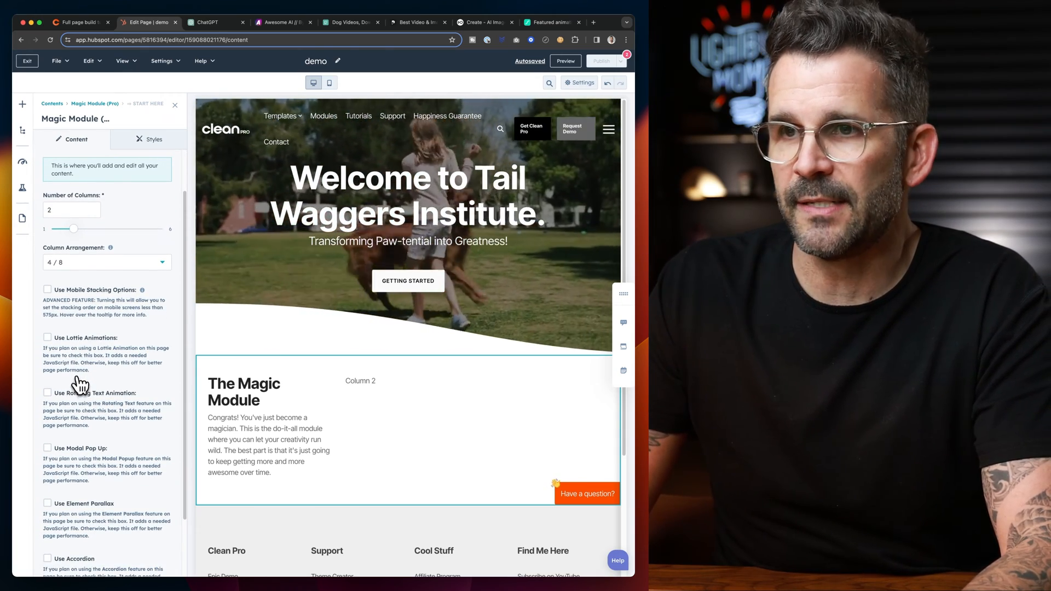
pyautogui.click(48, 337)
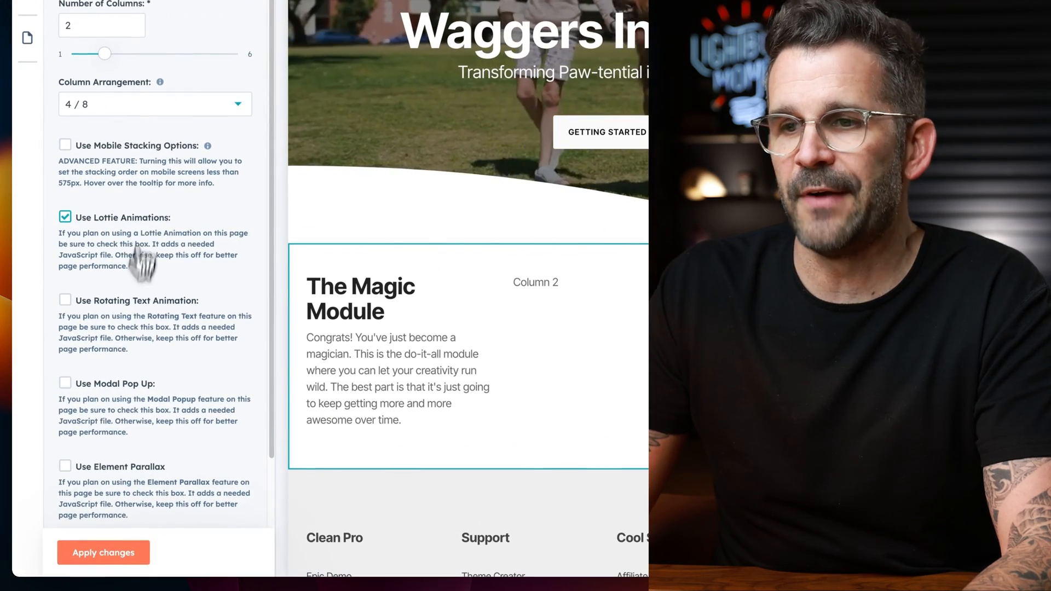
pyautogui.click(131, 553)
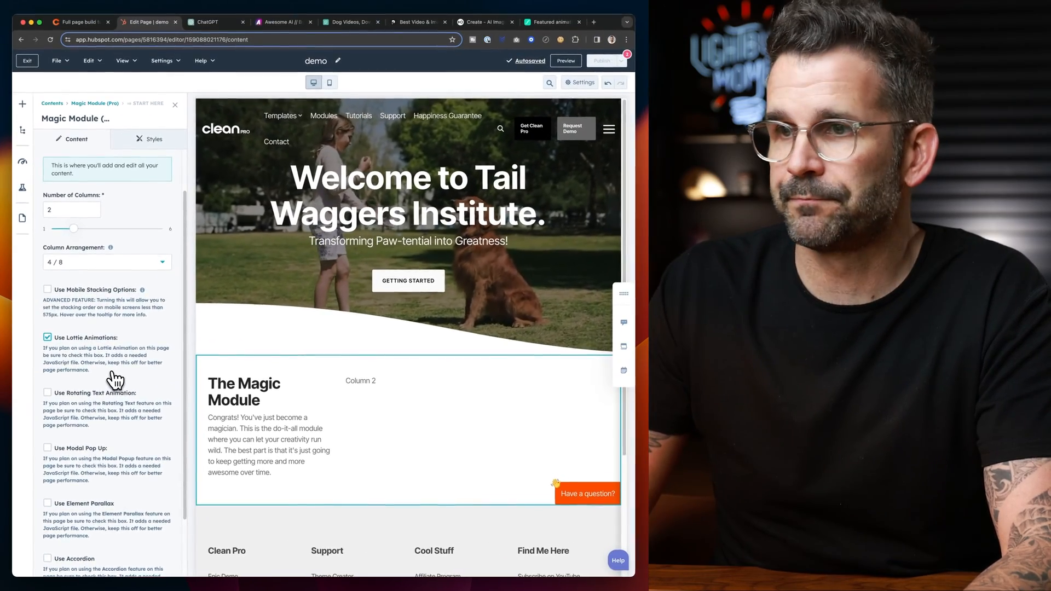
# Step: Name the content element in Column 1 "Lottie animation" and set its type of content to Lottie Animation
pyautogui.scroll(3, 115, 379)
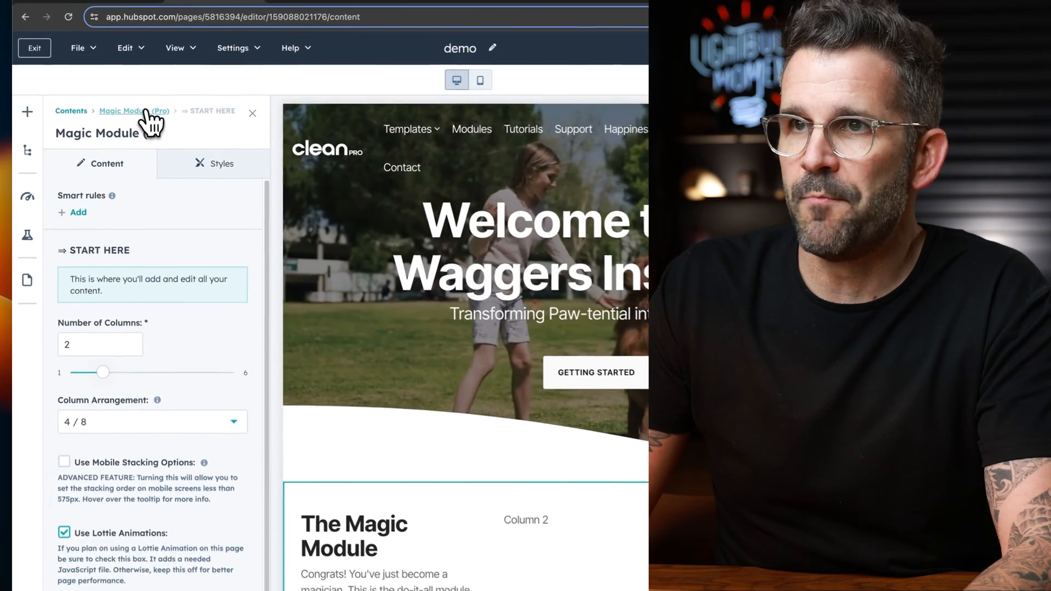
pyautogui.click(102, 104)
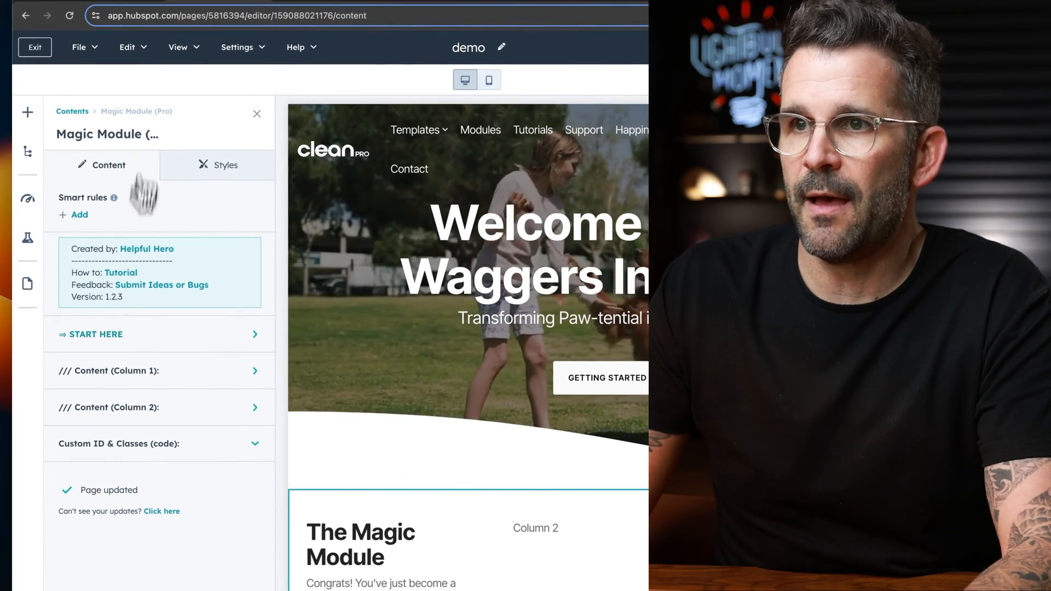
pyautogui.click(209, 381)
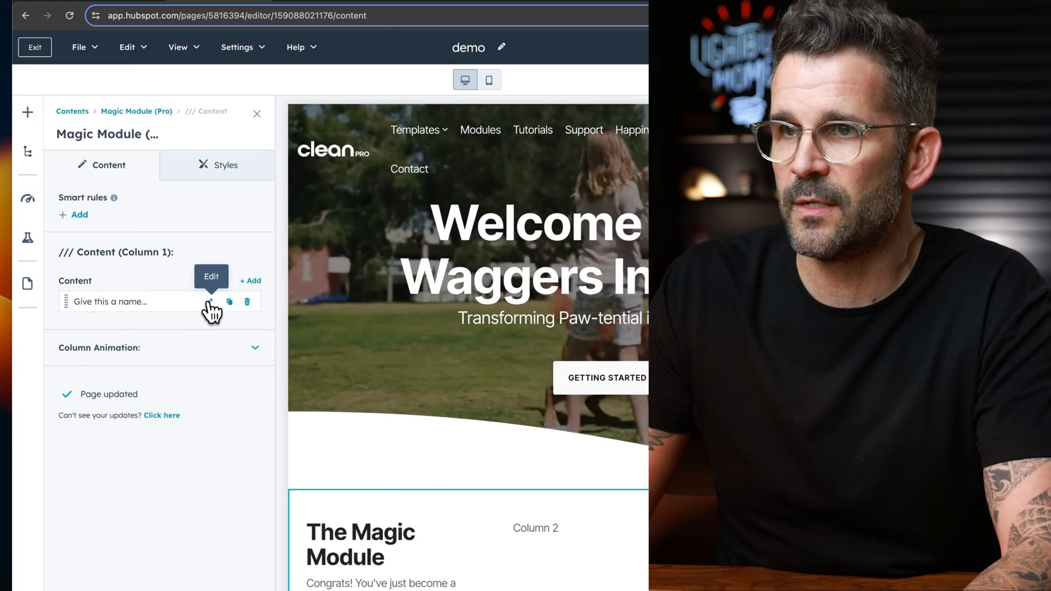
pyautogui.click(210, 302)
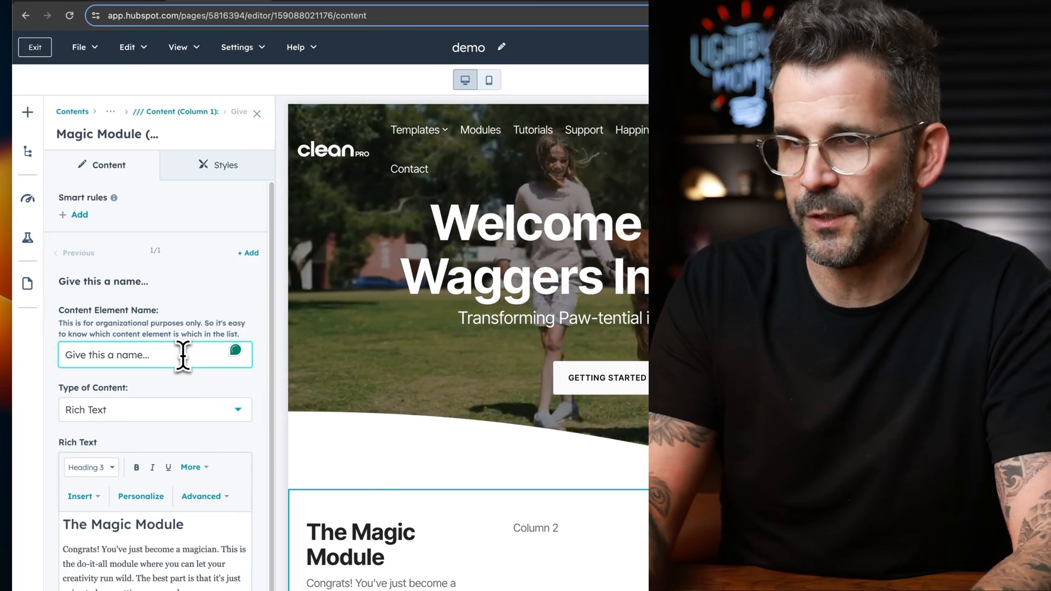
pyautogui.write('Lottie an')
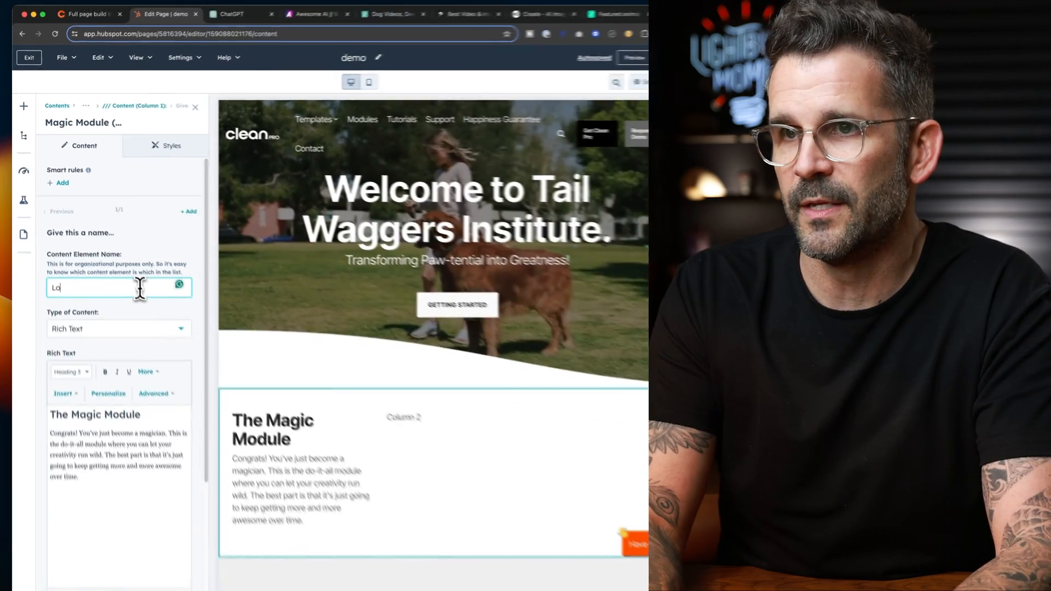
pyautogui.write('imnation')
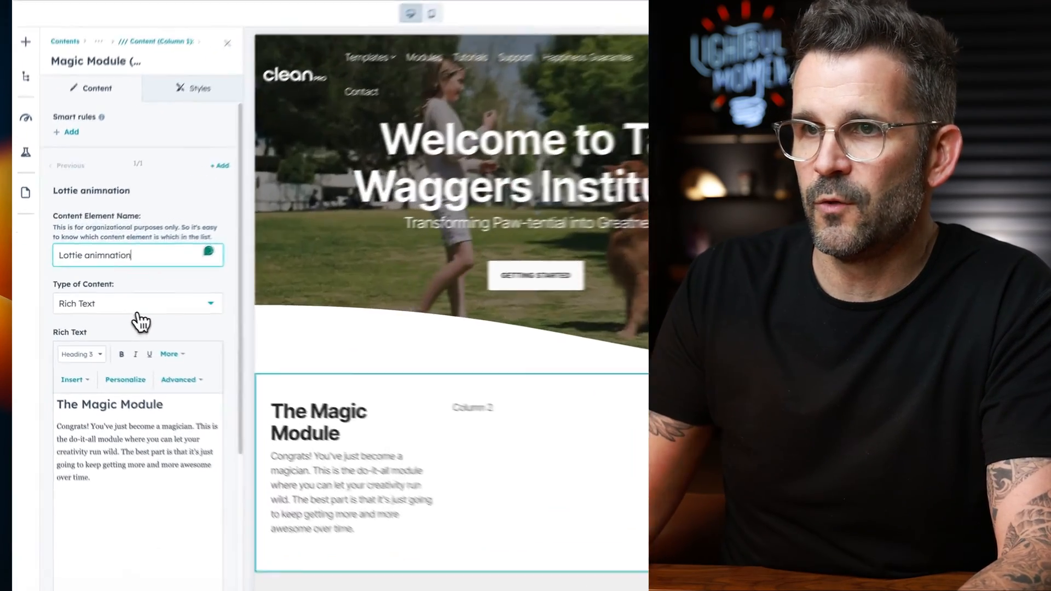
pyautogui.click(114, 305)
pyautogui.write('lo')
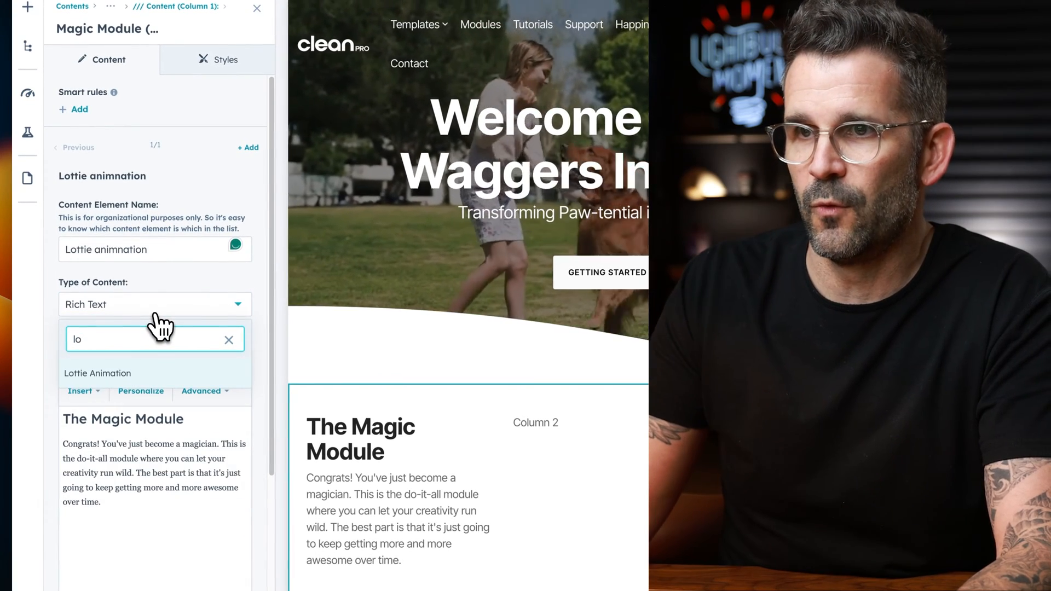
pyautogui.click(167, 377)
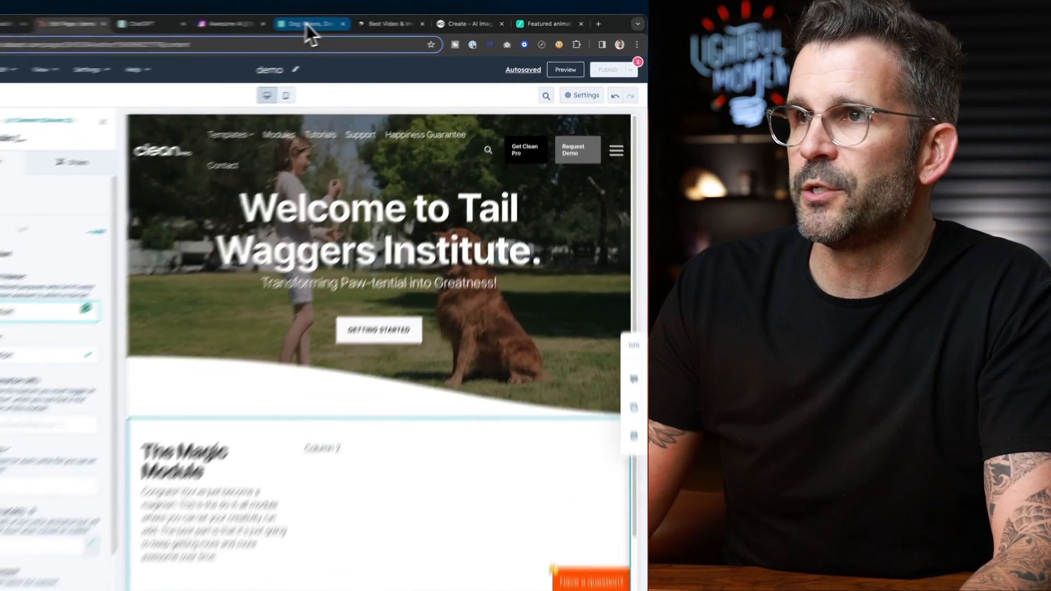
# Step: Switch to the LottieFiles site and search its animations for "dog"
pyautogui.click(344, 22)
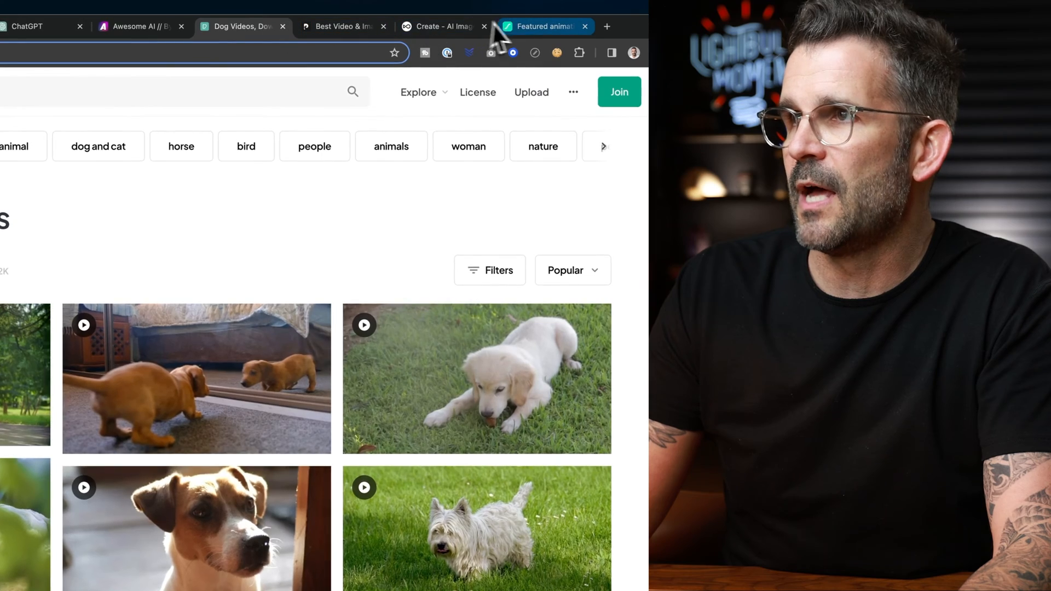
pyautogui.click(528, 30)
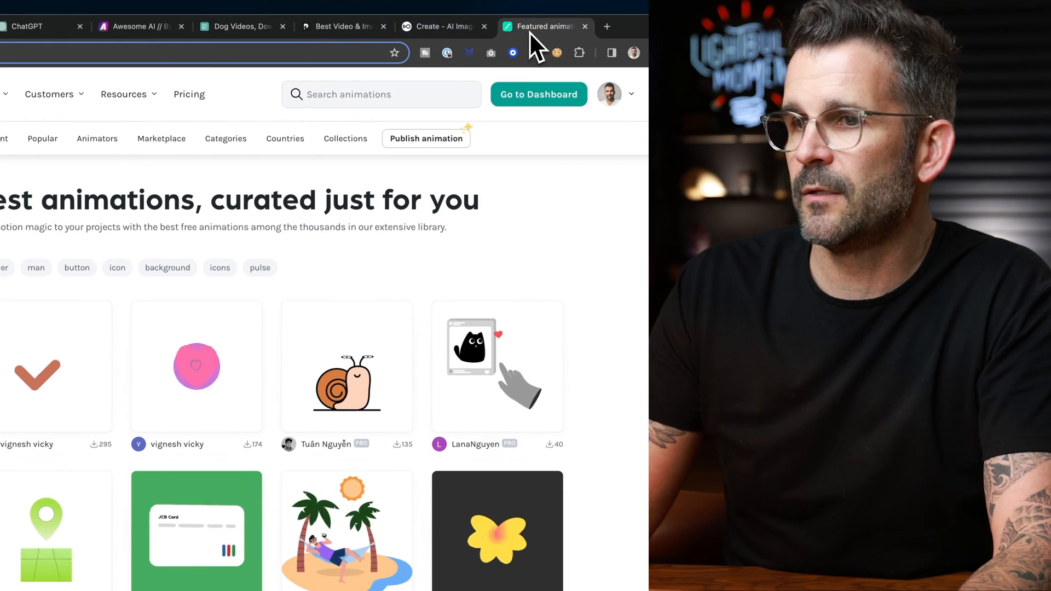
pyautogui.click(353, 95)
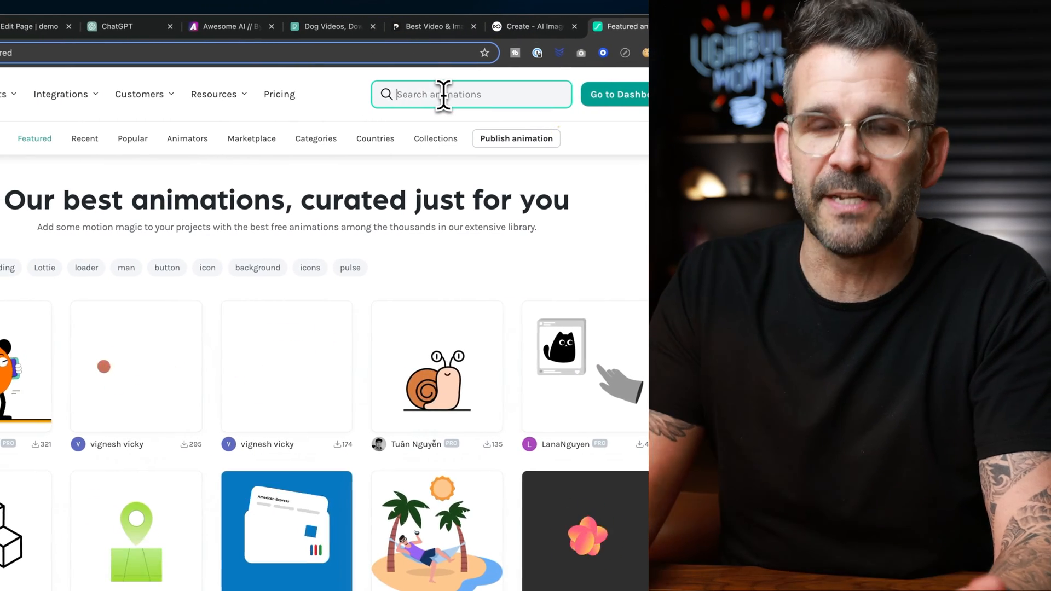
pyautogui.write('log')
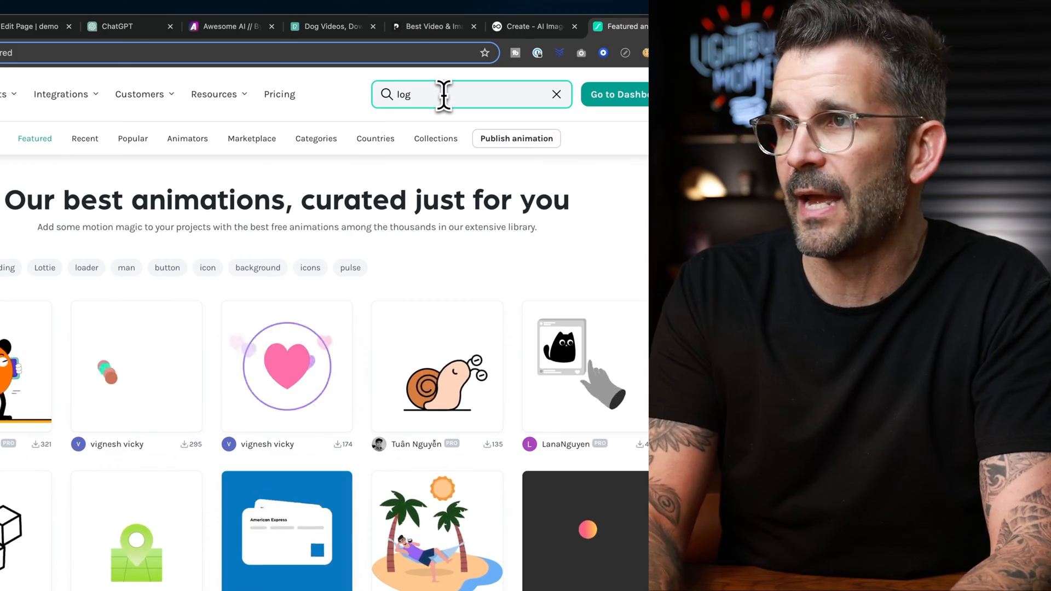
pyautogui.press('BackSpace')
pyautogui.press('BackSpace')
pyautogui.press('BackSpace')
pyautogui.write('dog')
pyautogui.press('Return')
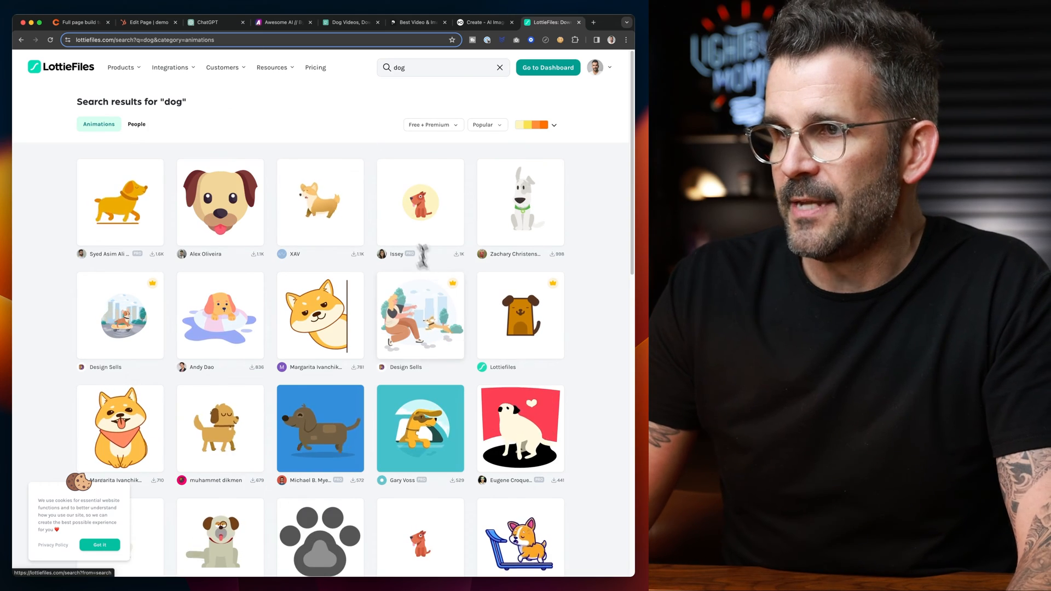
# Step: Preview the woman-with-dog animation in the results, and open its saved copy, Woman walking with her dog, from the LottieFiles dashboard
pyautogui.click(433, 329)
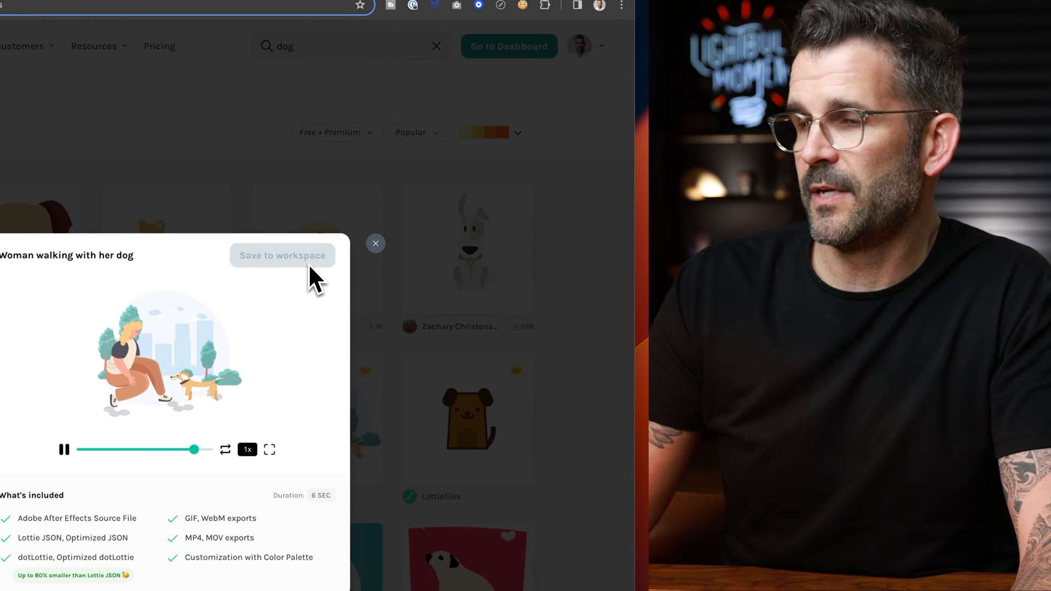
pyautogui.click(375, 243)
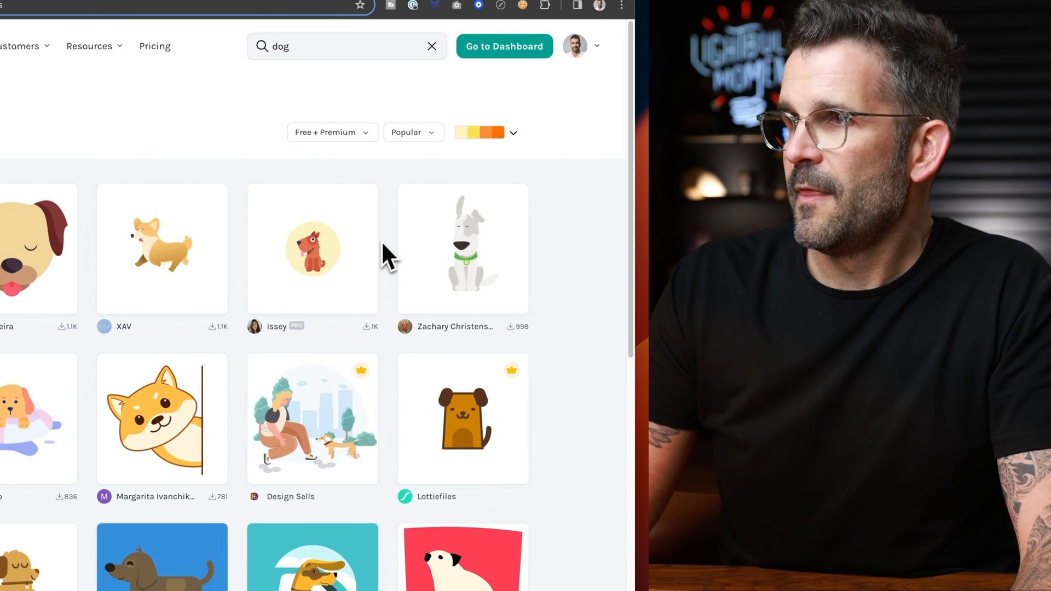
pyautogui.click(596, 46)
pyautogui.click(550, 269)
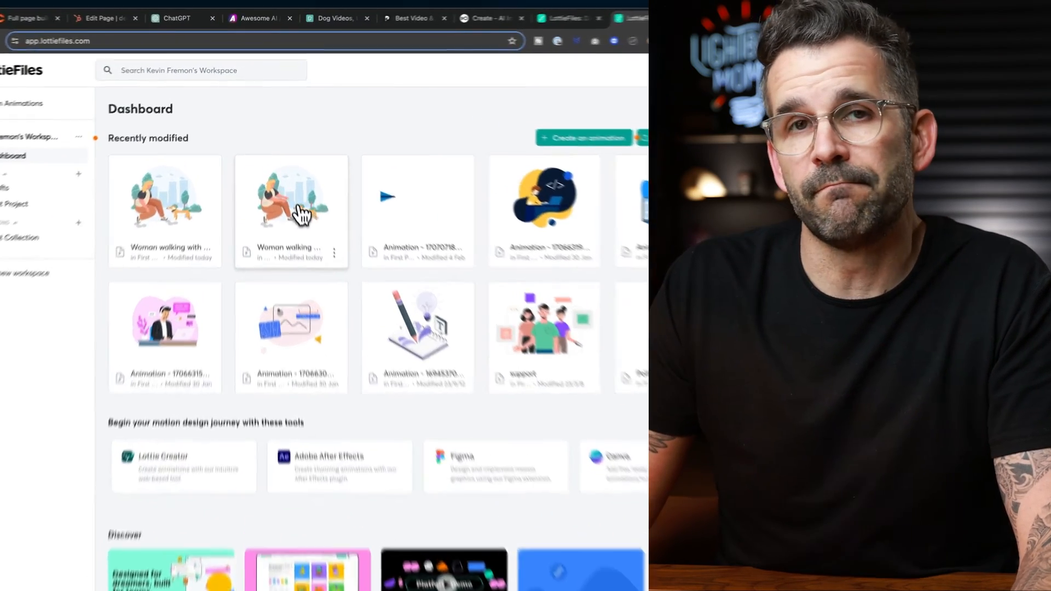
pyautogui.click(294, 180)
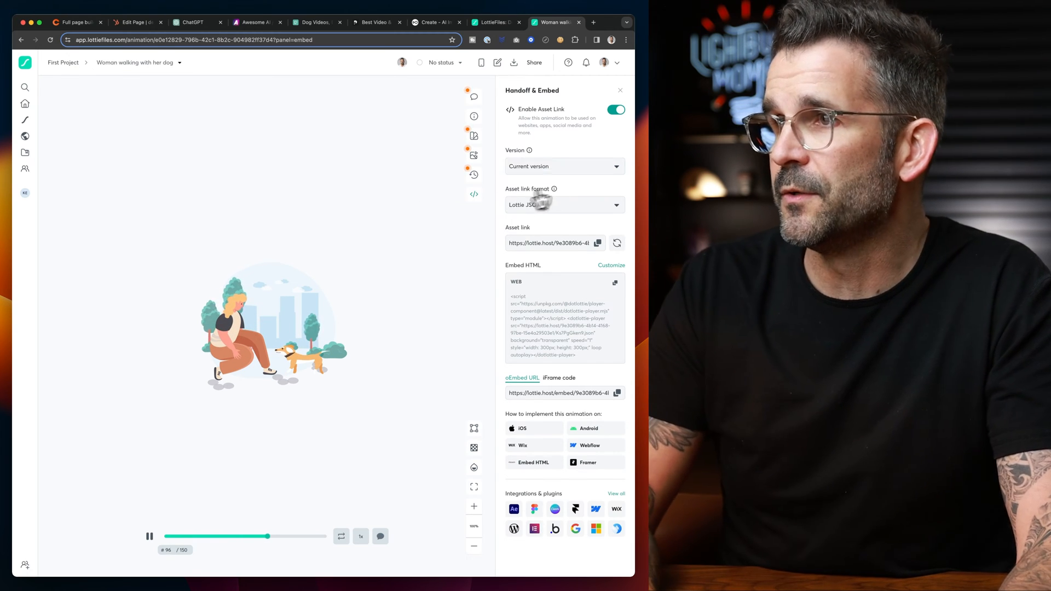
# Step: Try Optimized Lottie JSON as the asset link format, choose Lottie JSON instead and copy the animation's asset link
pyautogui.click(586, 206)
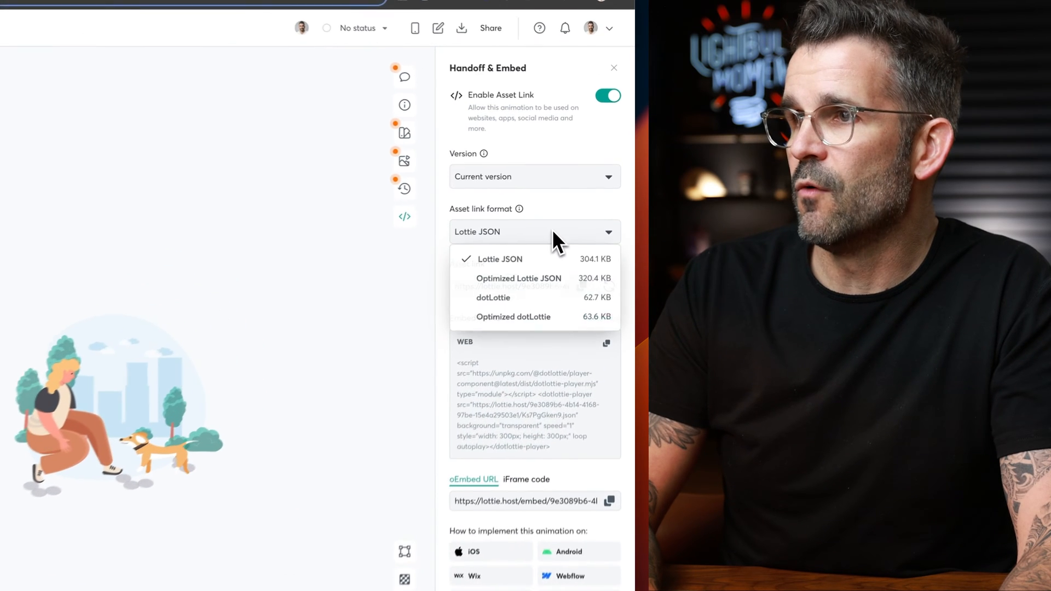
pyautogui.click(533, 237)
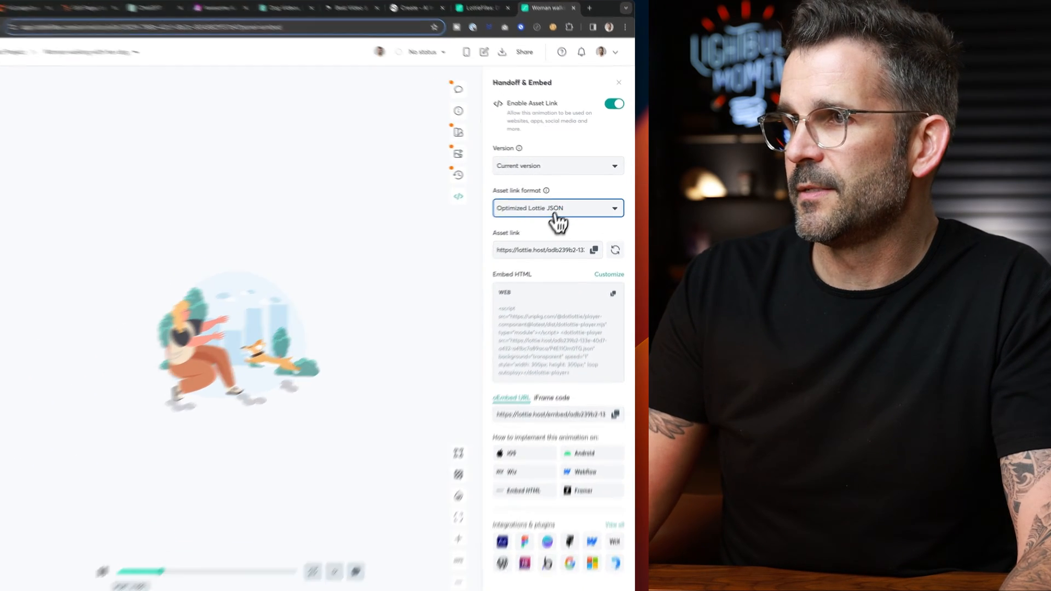
pyautogui.click(557, 222)
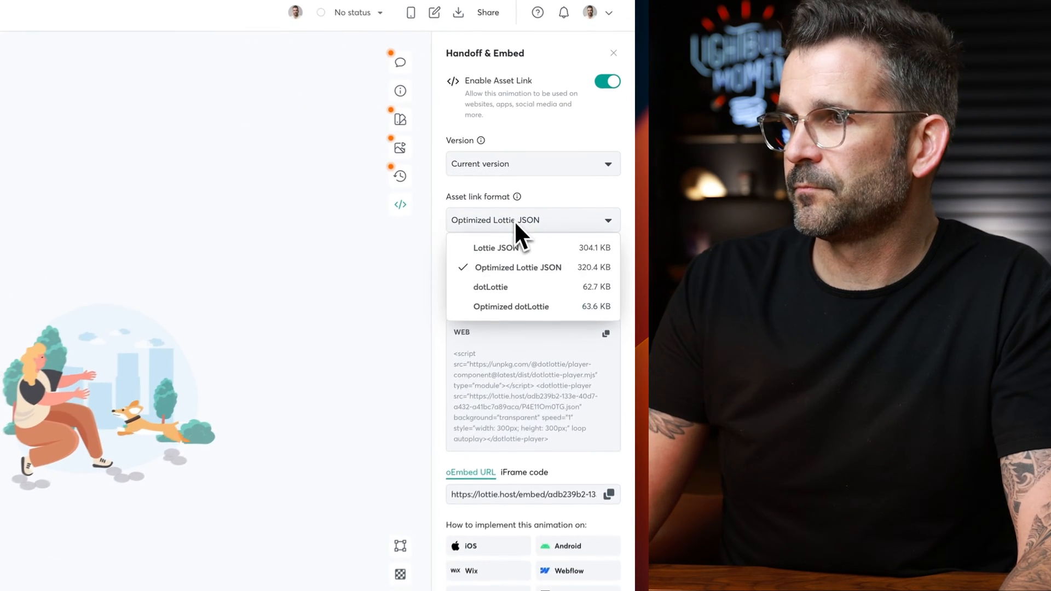
pyautogui.click(551, 245)
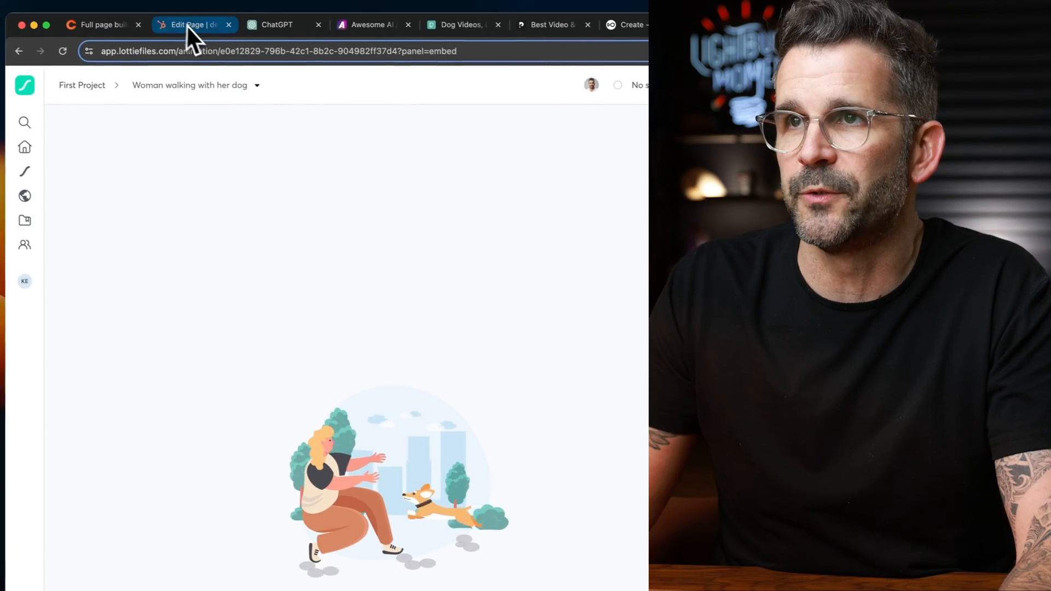
# Step: Back in the demo page editor, paste the copied link as the Lottie Animation URL, set the Lottie Unique ID to dog-1 and apply the changes
pyautogui.click(199, 27)
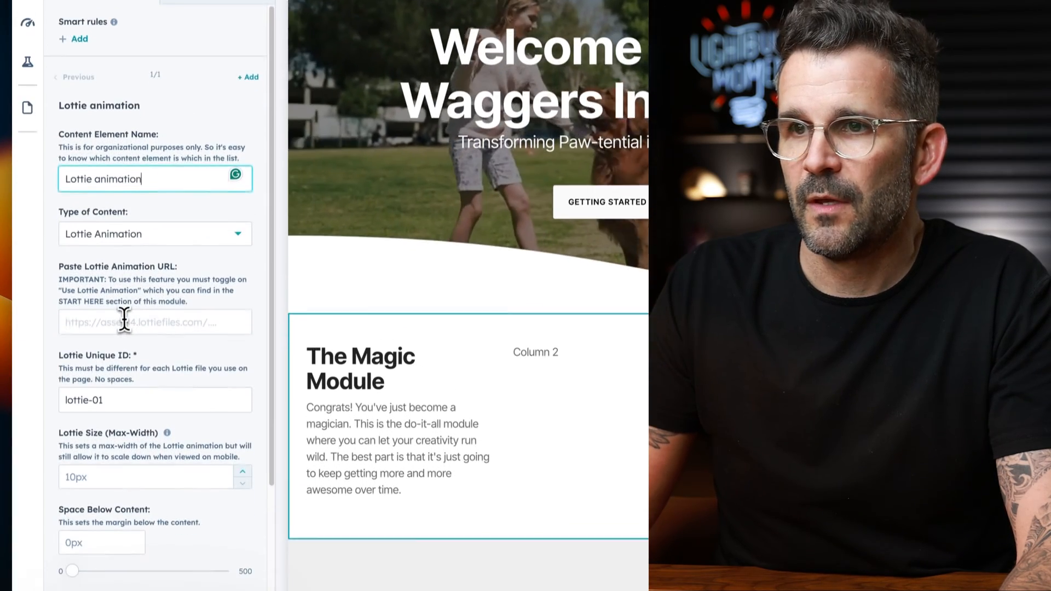
pyautogui.click(125, 319)
pyautogui.write('https://lottie.host/a33377c2-9f41-4455-81ae-cdf2f311da13/YLsSyy3VdN.json')
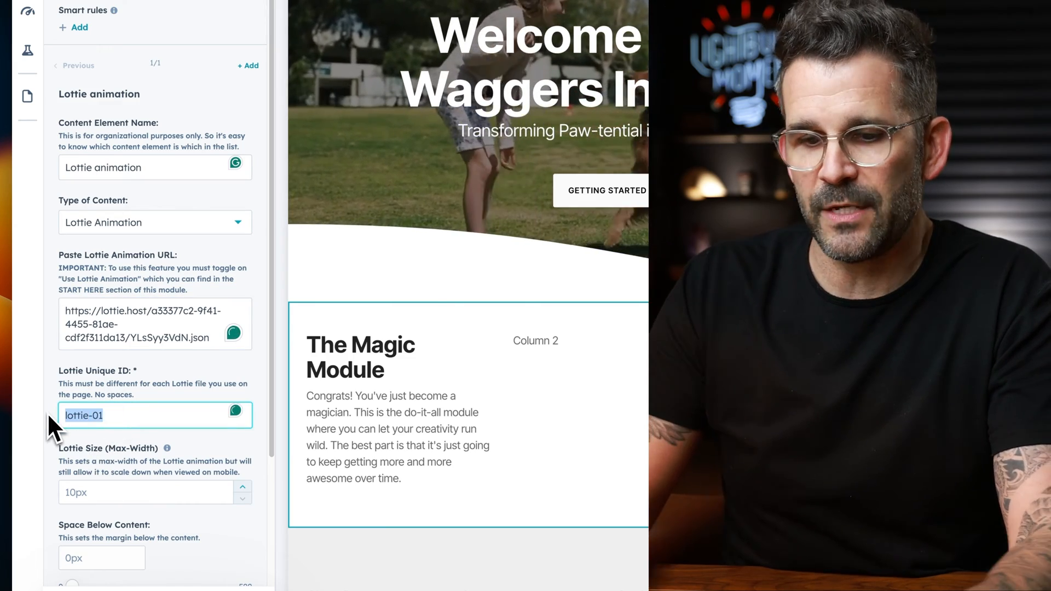
pyautogui.write('dog')
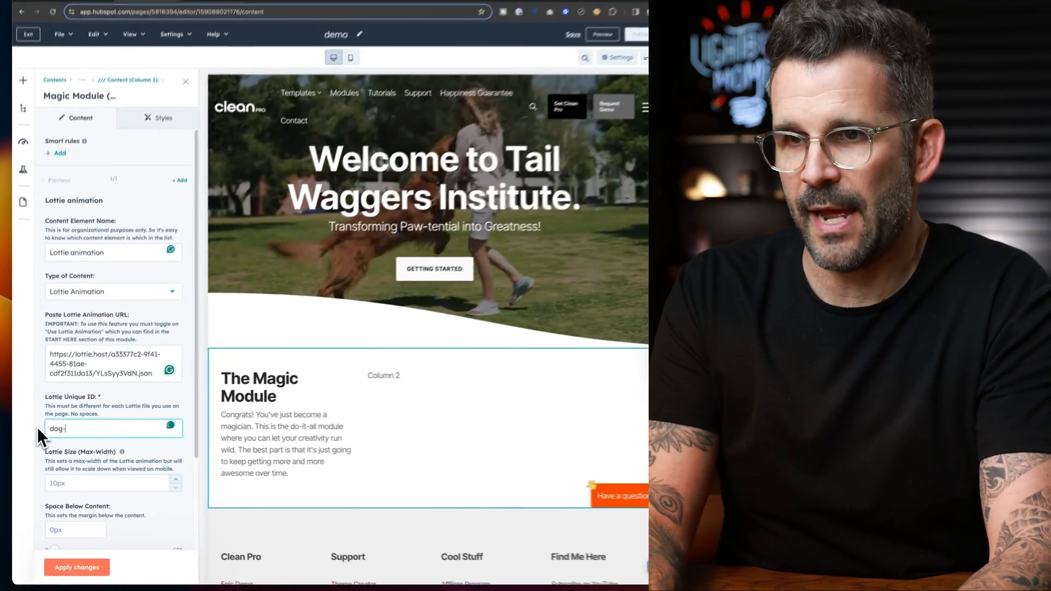
pyautogui.write('-1')
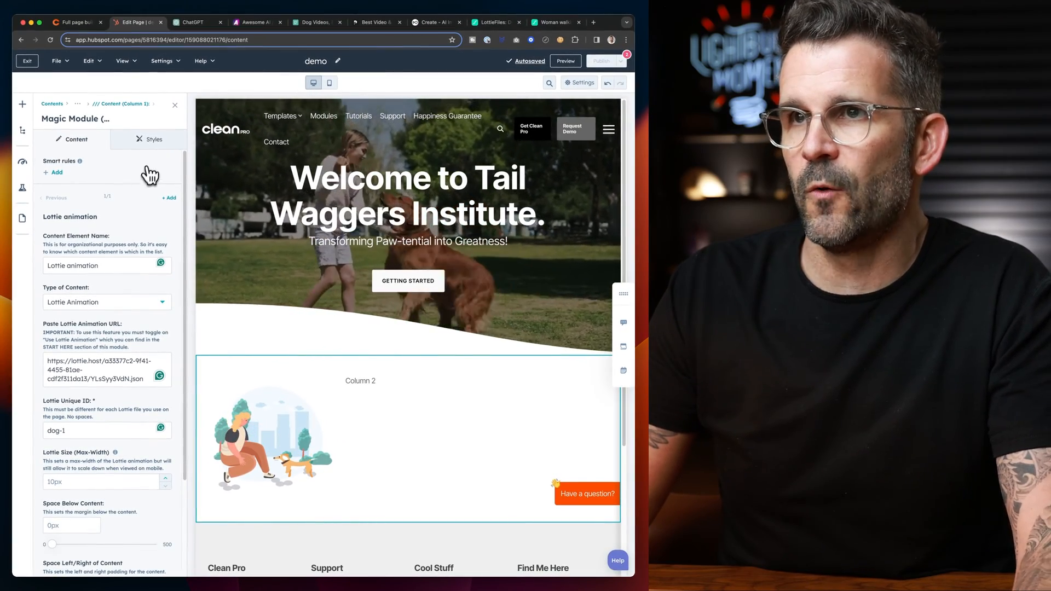
# Step: Copy the intro heading and paragraph beside the dog animation on the example page, and return to the demo page editor
pyautogui.click(82, 22)
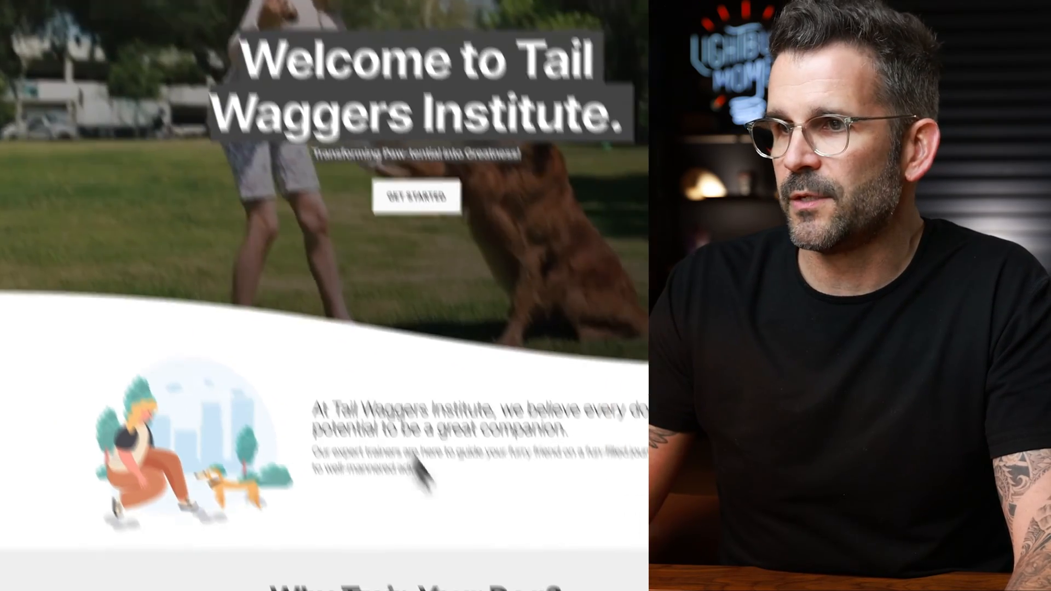
pyautogui.moveTo(424, 470); pyautogui.dragTo(319, 405)
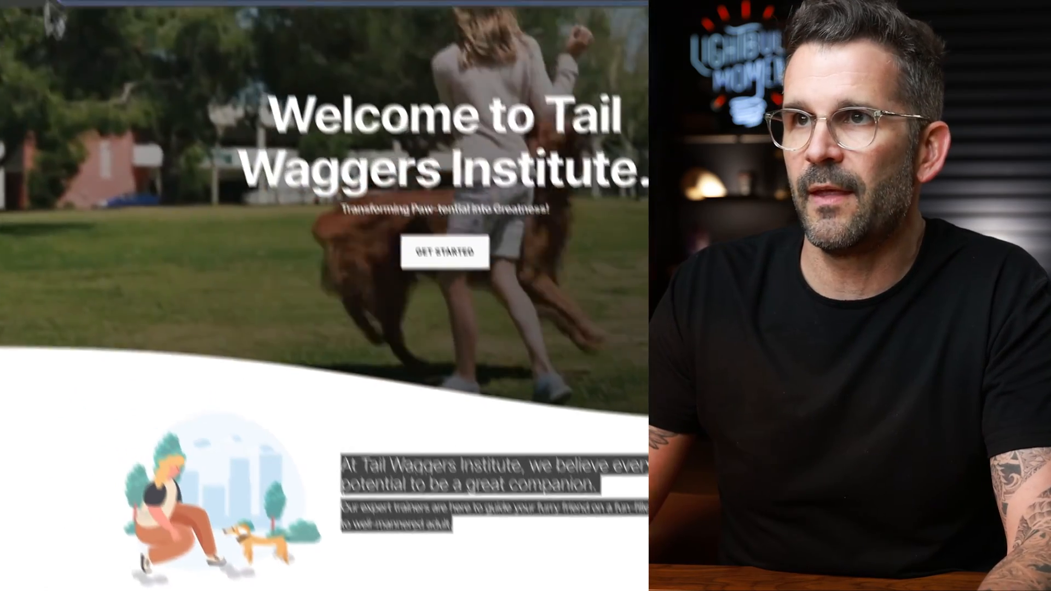
pyautogui.click(202, 22)
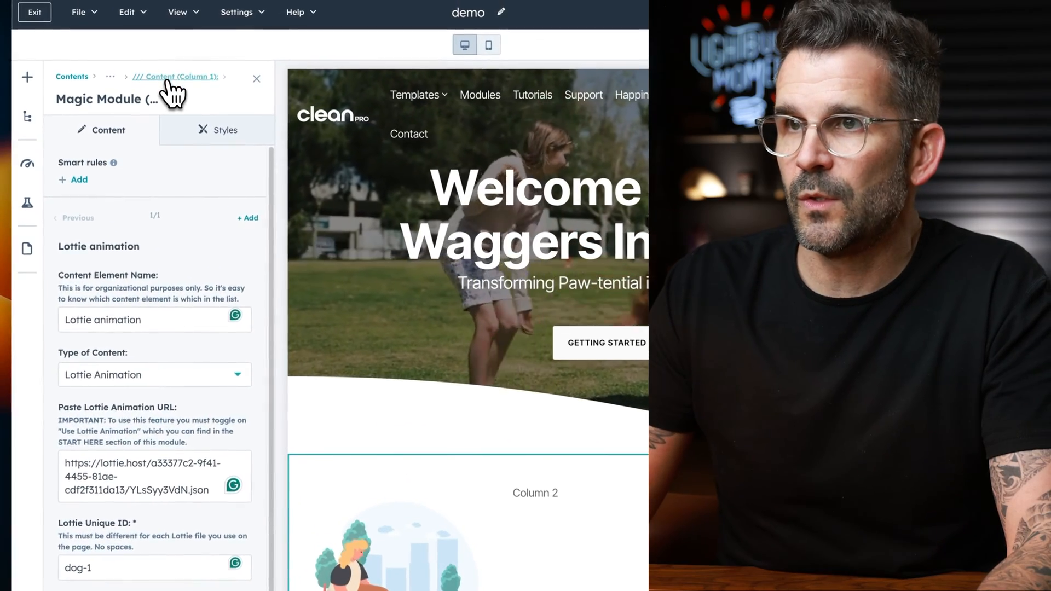
# Step: Open the content element in Column 2 of the Magic Module and name it Text
pyautogui.click(168, 77)
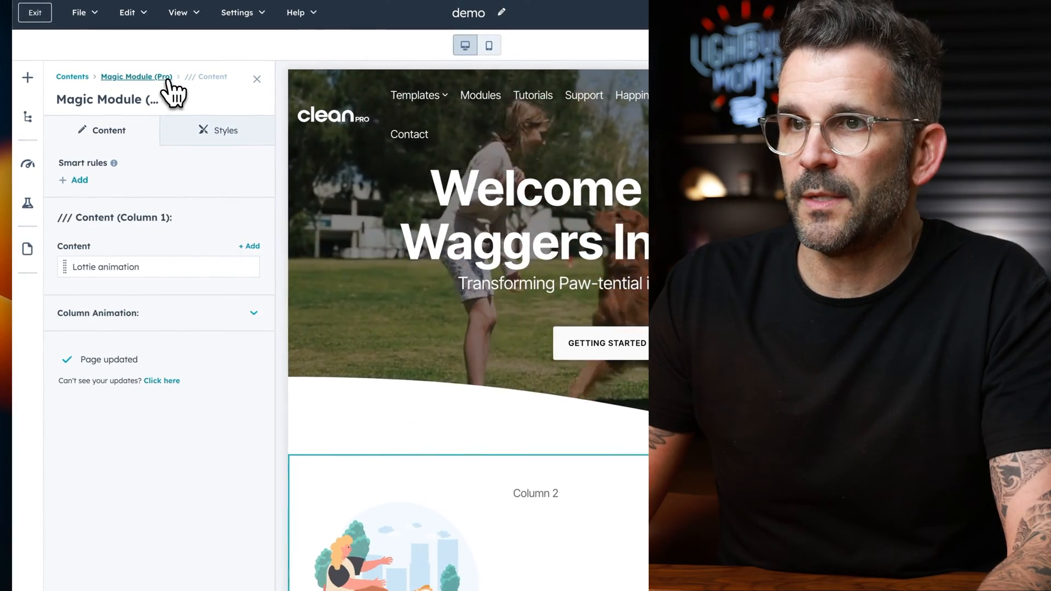
pyautogui.click(132, 77)
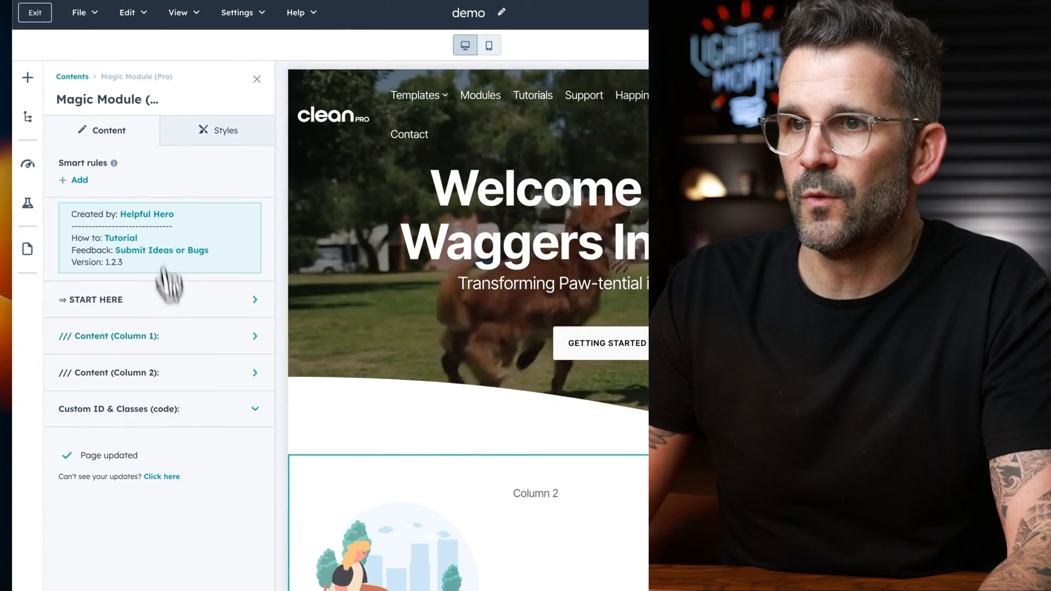
pyautogui.click(175, 373)
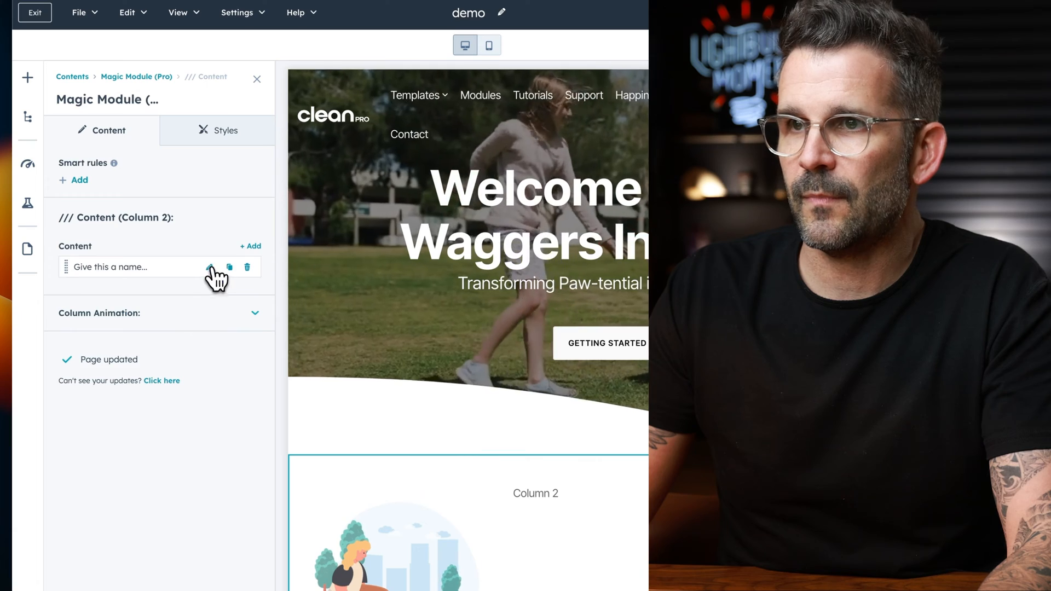
pyautogui.click(210, 267)
pyautogui.click(183, 320)
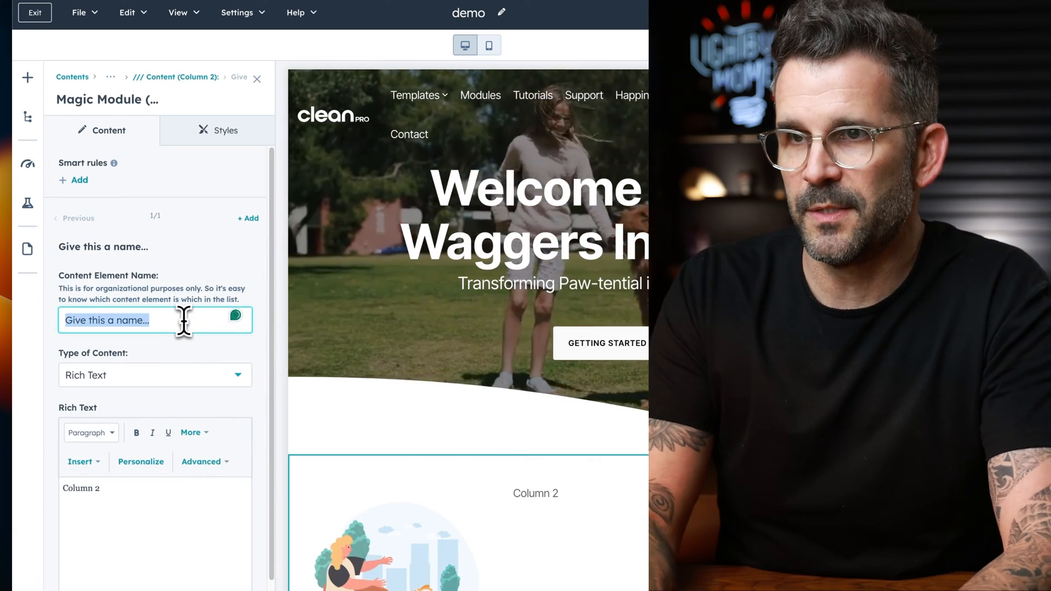
pyautogui.write('Text')
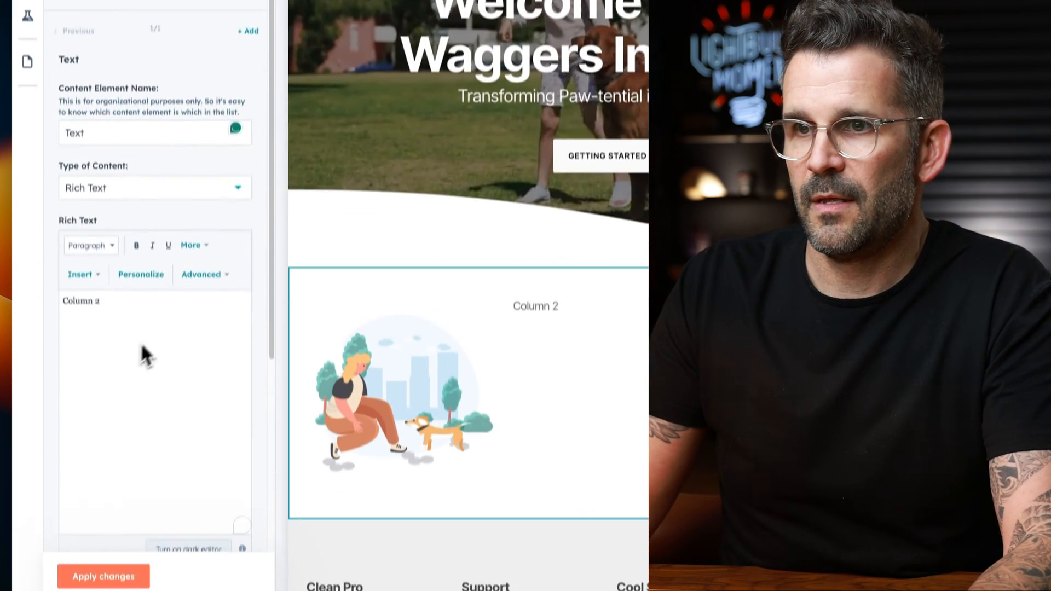
# Step: Replace the Column 2 placeholder text with the copied Tail Waggers Institute intro, apply the changes and close the module settings
pyautogui.tripleClick(135, 312)
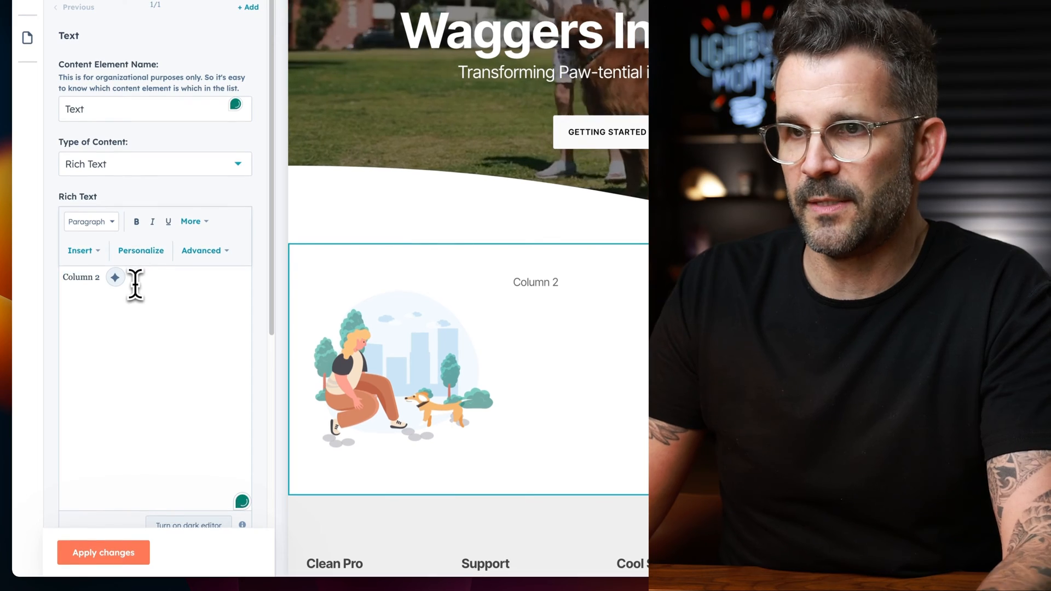
pyautogui.write('At Tail Waggers Institute, we believe every dog has the potential to be a great companion. Our expert trainers are here to guide your furry friend on a fun-filled journey from playful pup to well-mannered adult.')
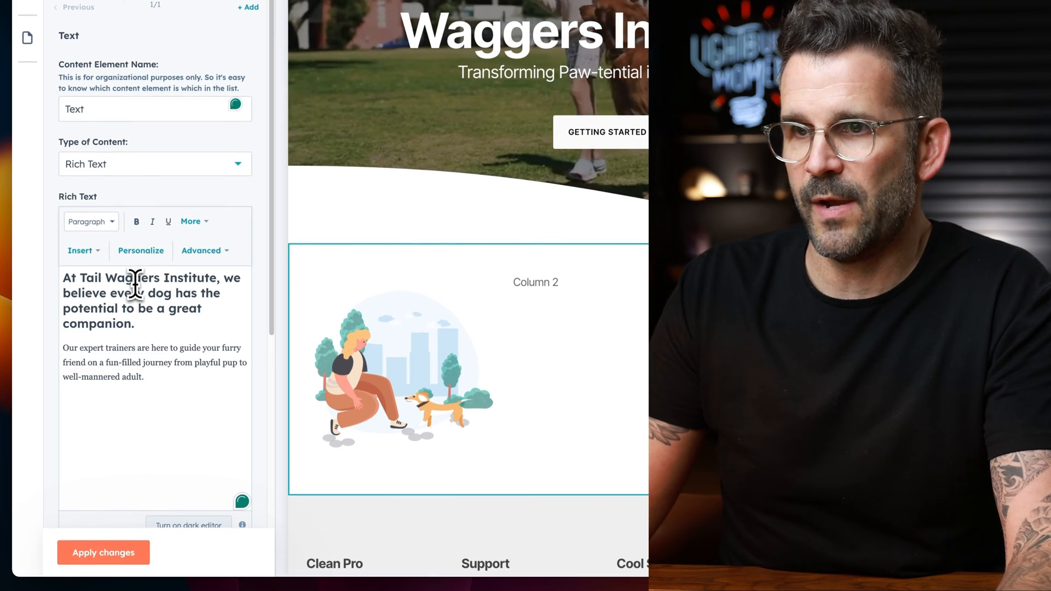
pyautogui.click(108, 556)
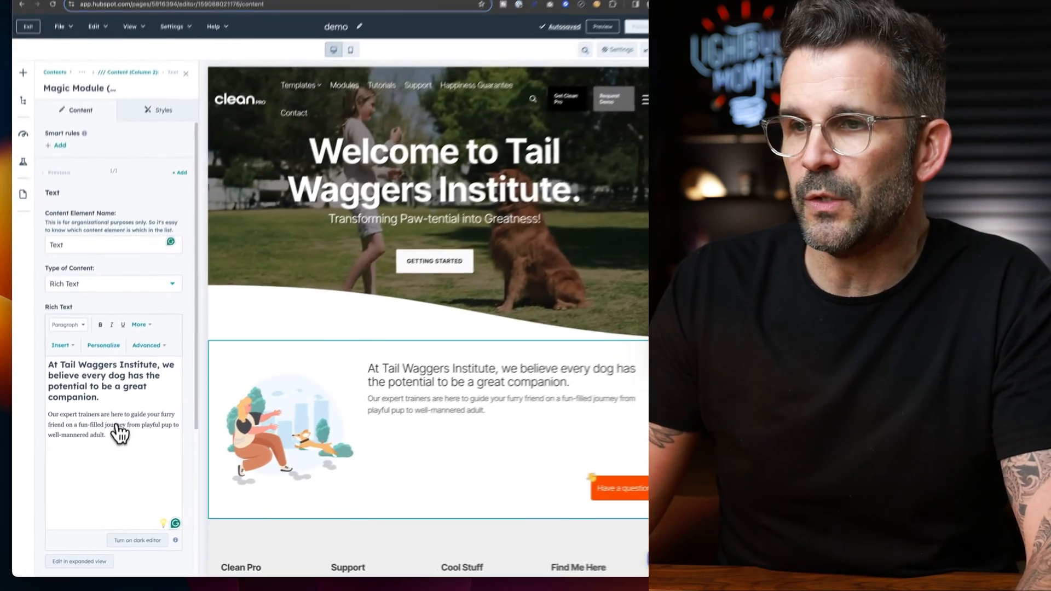
pyautogui.scroll(-3, 365, 420)
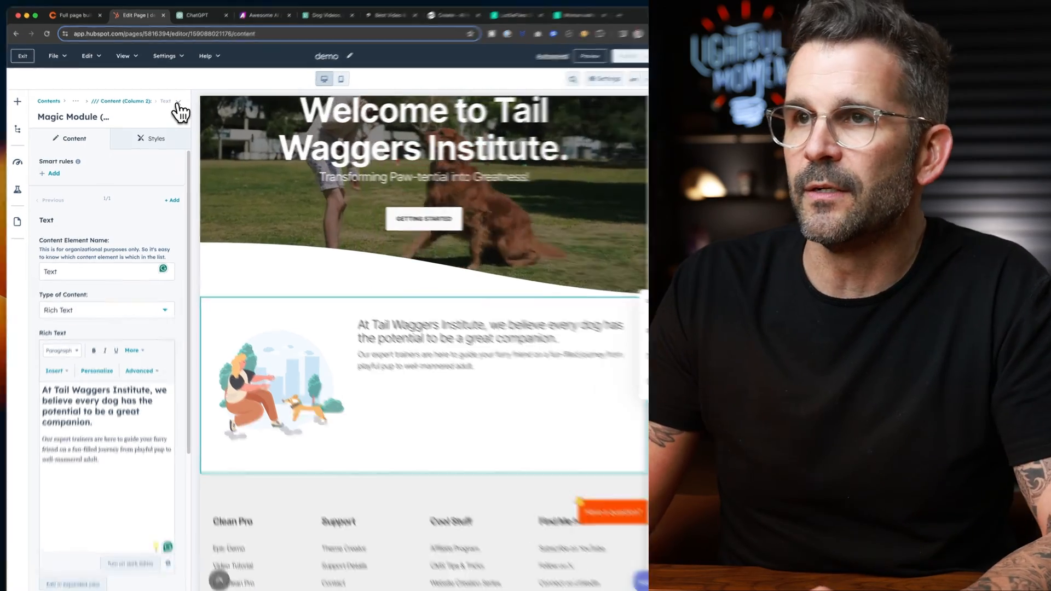
pyautogui.click(175, 105)
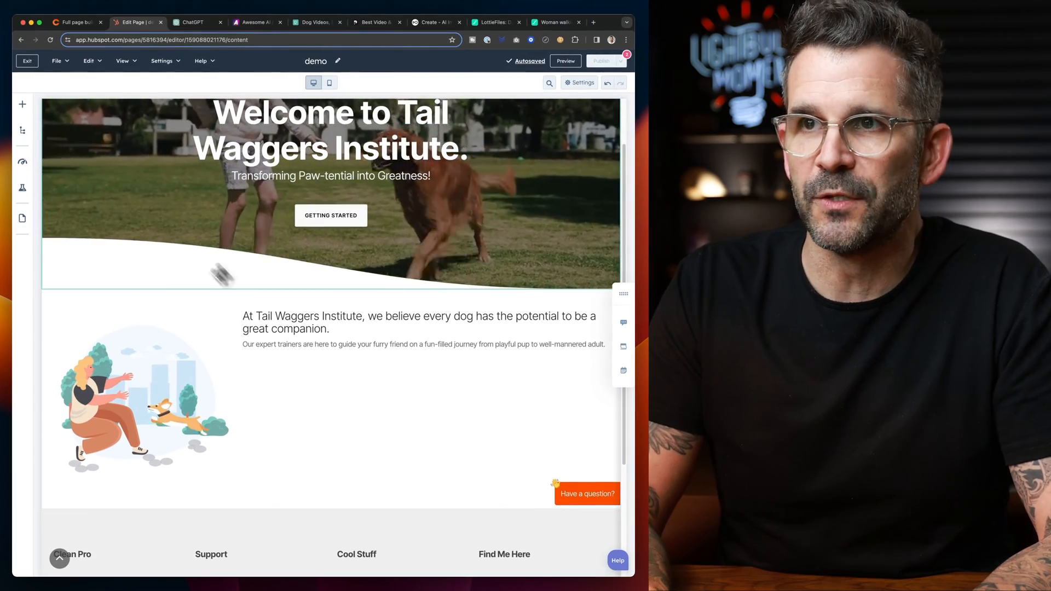
# Step: In the intro module's row style settings, set Content Width to Custom with a 1140 px max-width and apply the changes
pyautogui.click(290, 409)
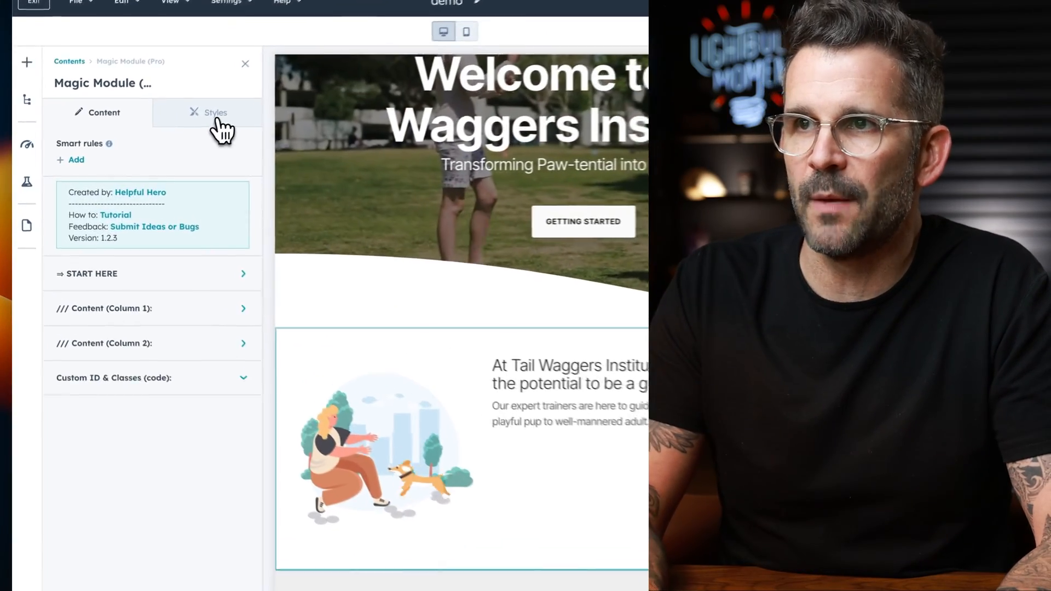
pyautogui.click(154, 143)
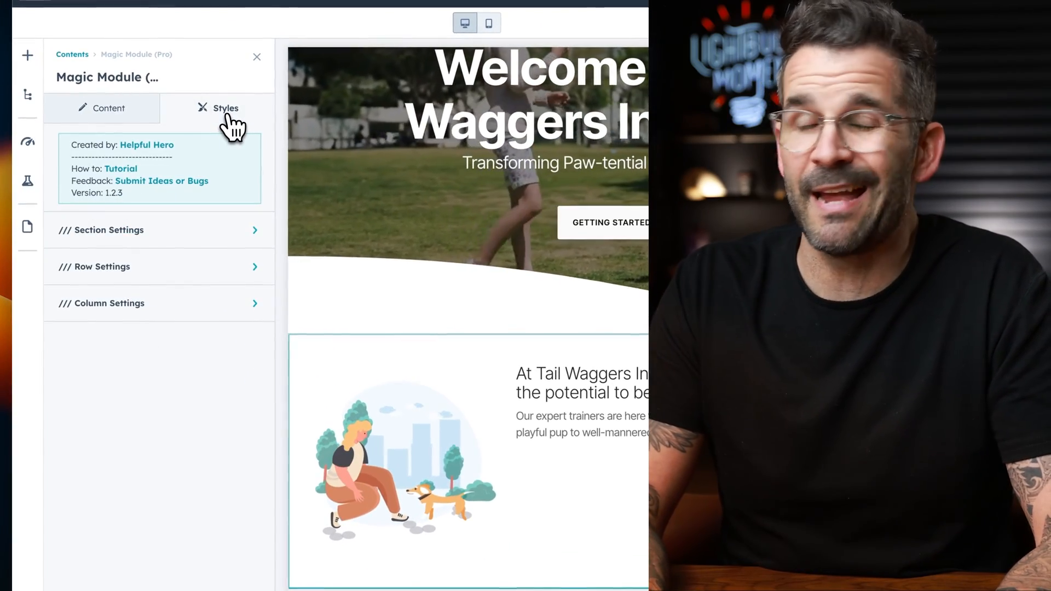
pyautogui.click(255, 269)
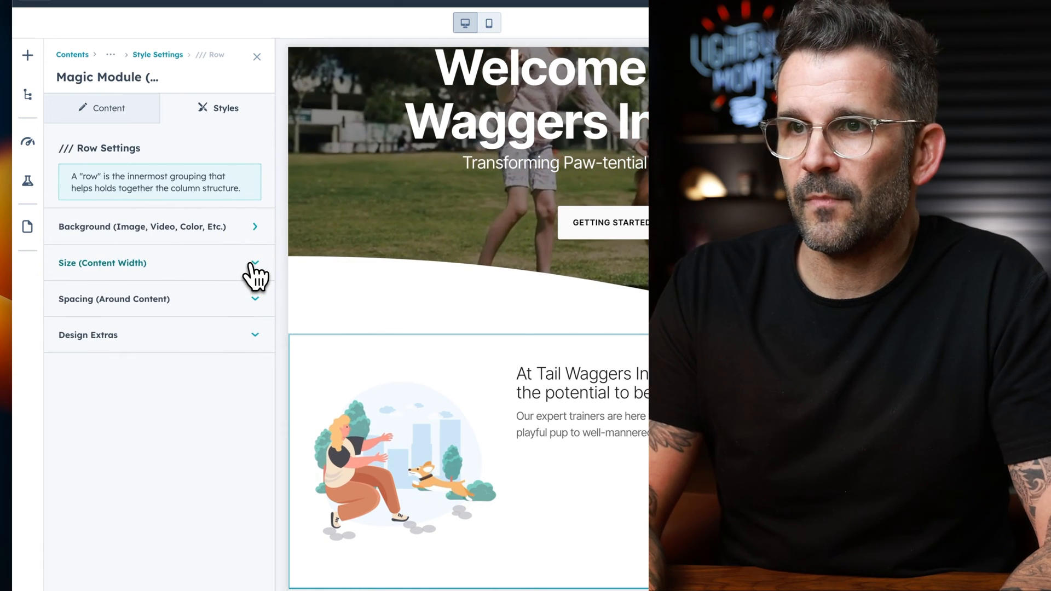
pyautogui.click(253, 274)
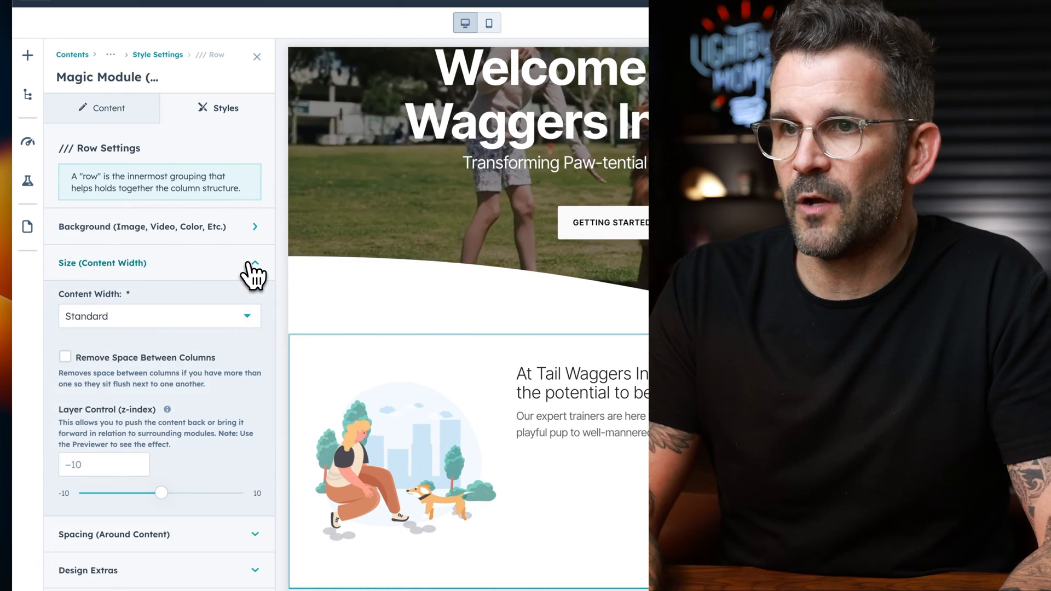
pyautogui.click(214, 311)
pyautogui.click(129, 436)
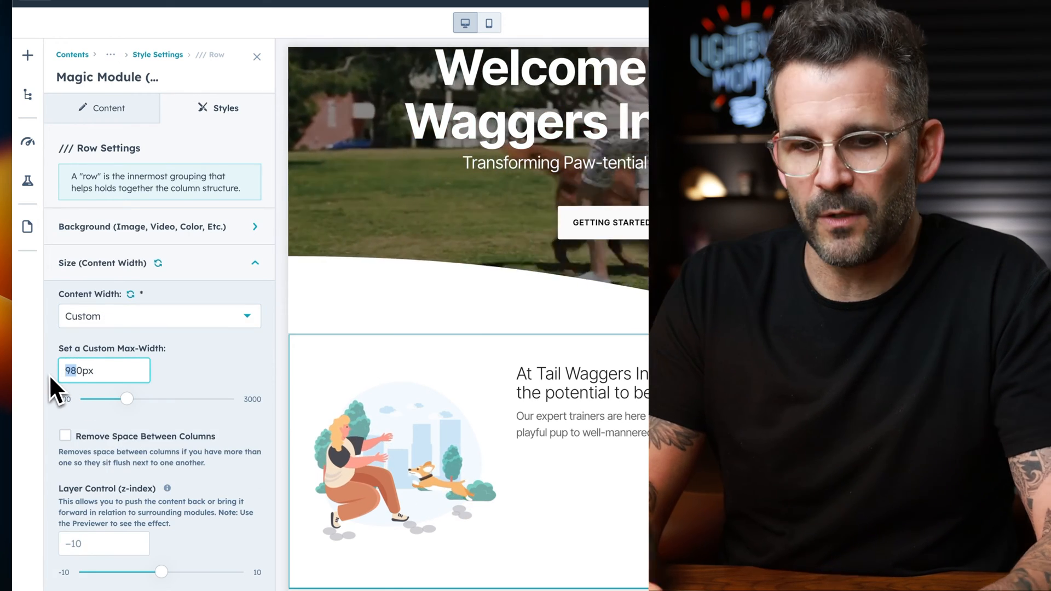
pyautogui.write('11')
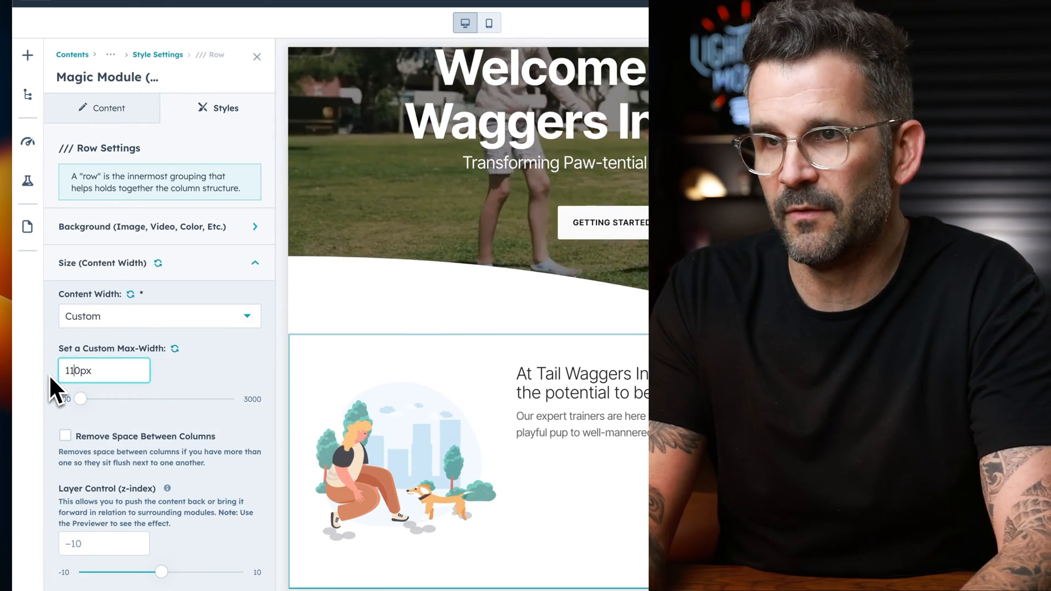
pyautogui.write('40')
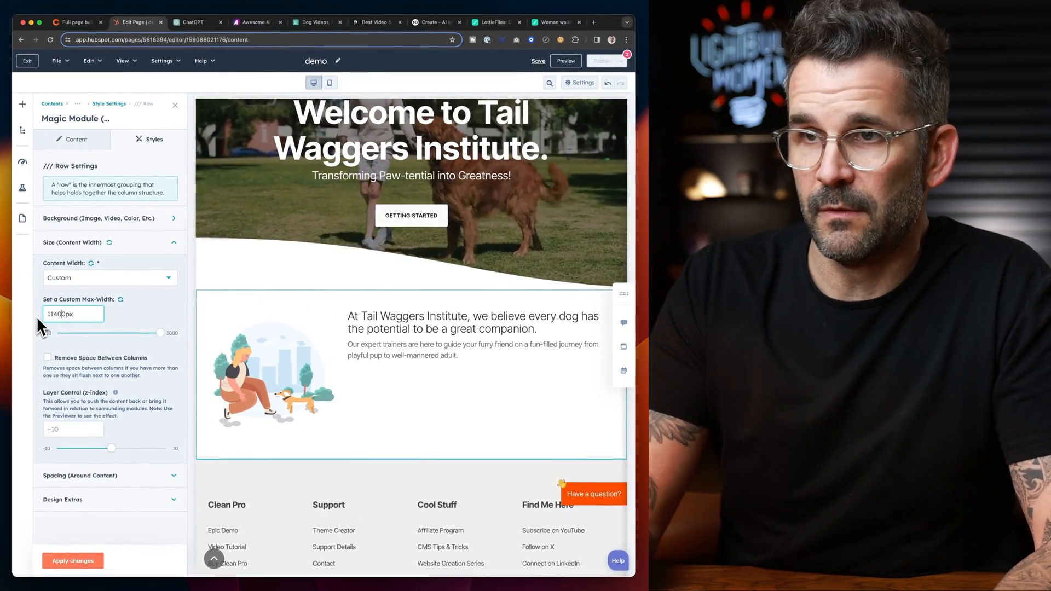
pyautogui.press('BackSpace')
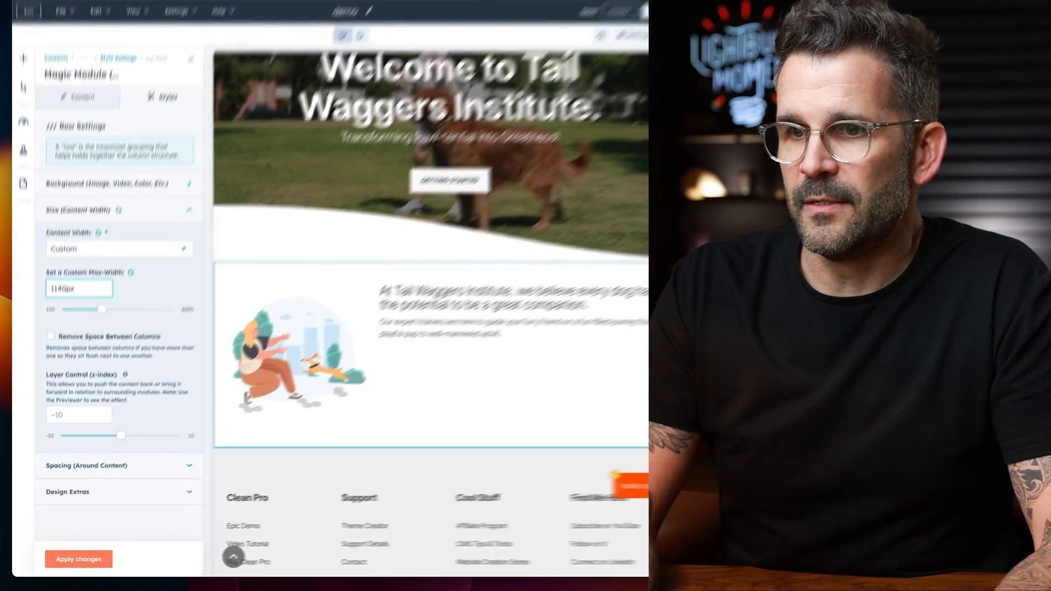
pyautogui.click(73, 560)
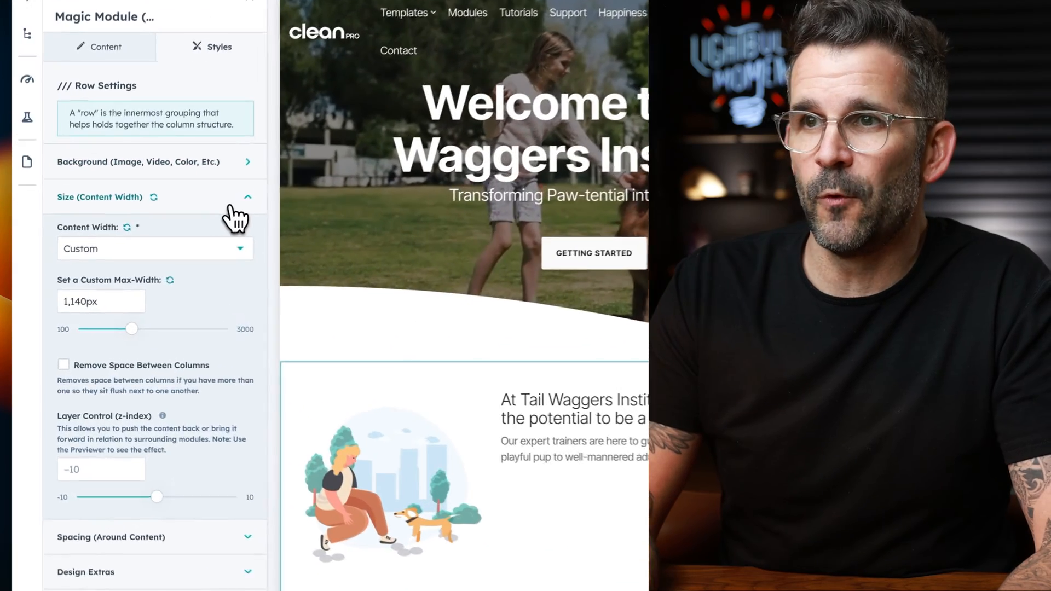
# Step: Set the row's top padding to 25 px for both desktop and tablet, and apply the changes
pyautogui.click(230, 206)
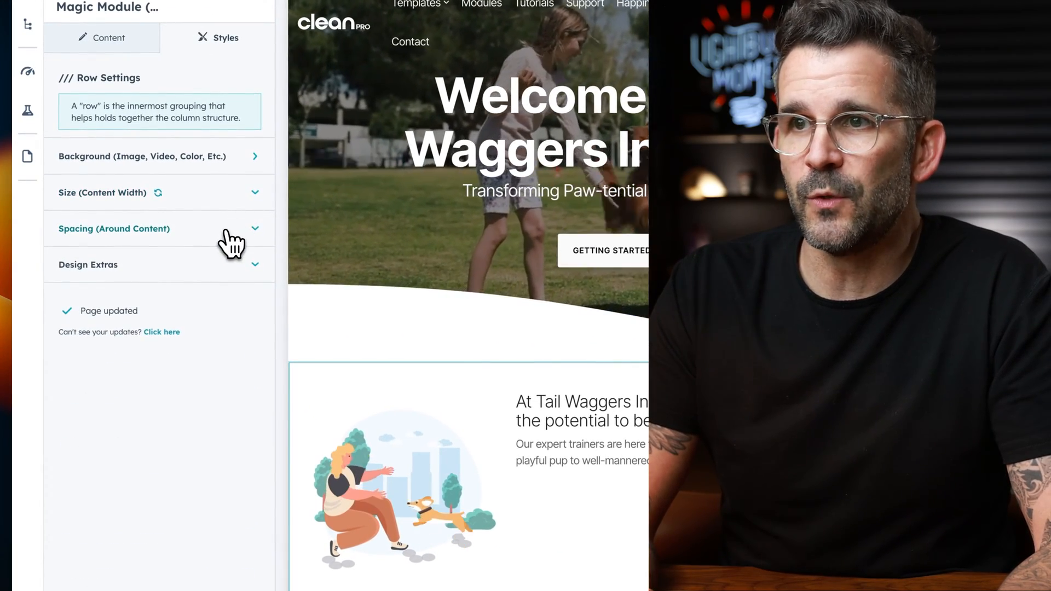
pyautogui.click(231, 243)
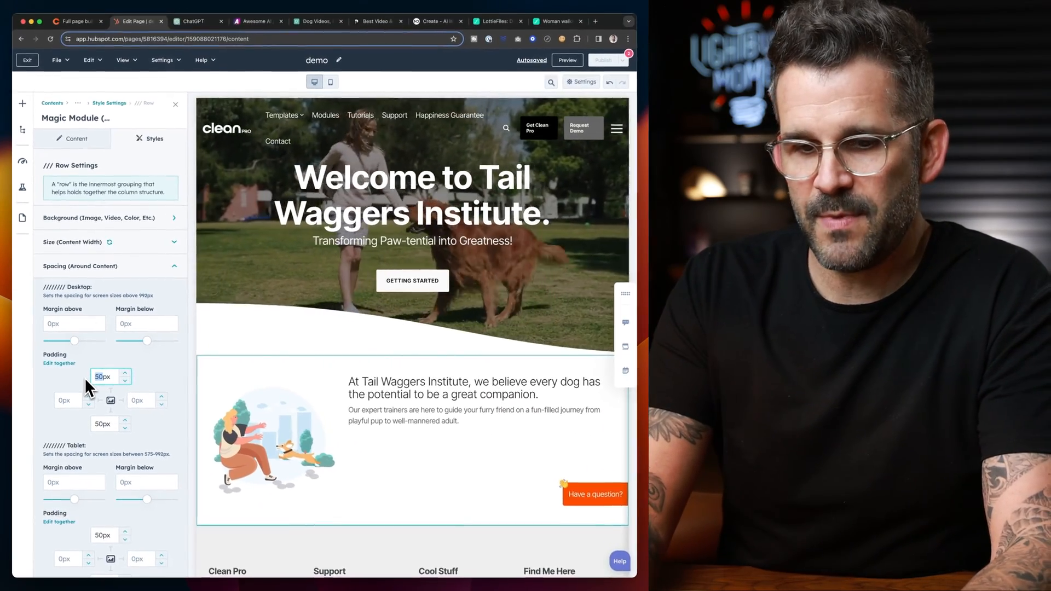
pyautogui.write('25')
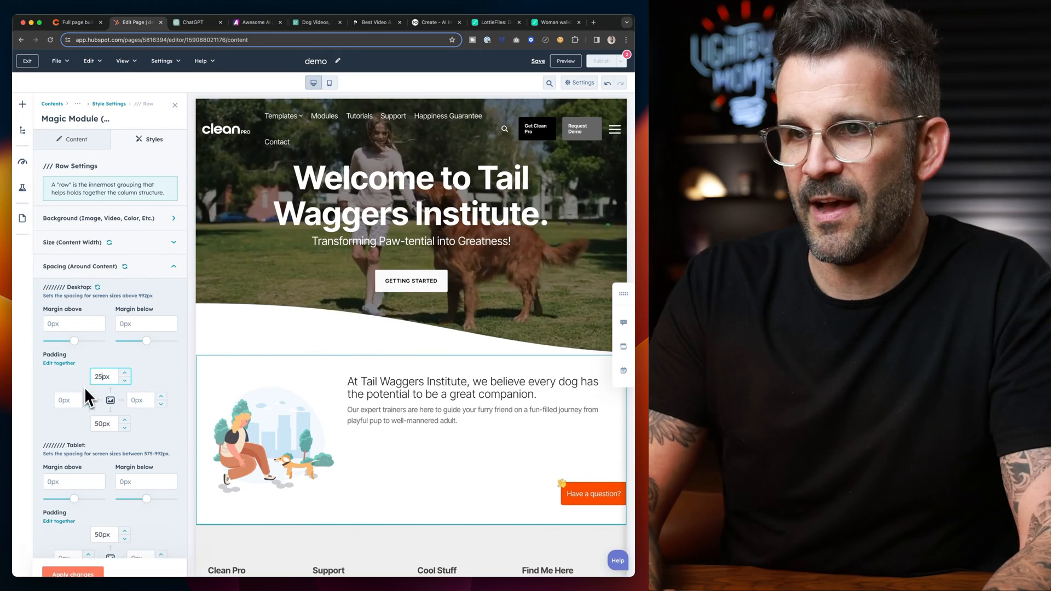
pyautogui.scroll(-3, 84, 391)
pyautogui.click(103, 438)
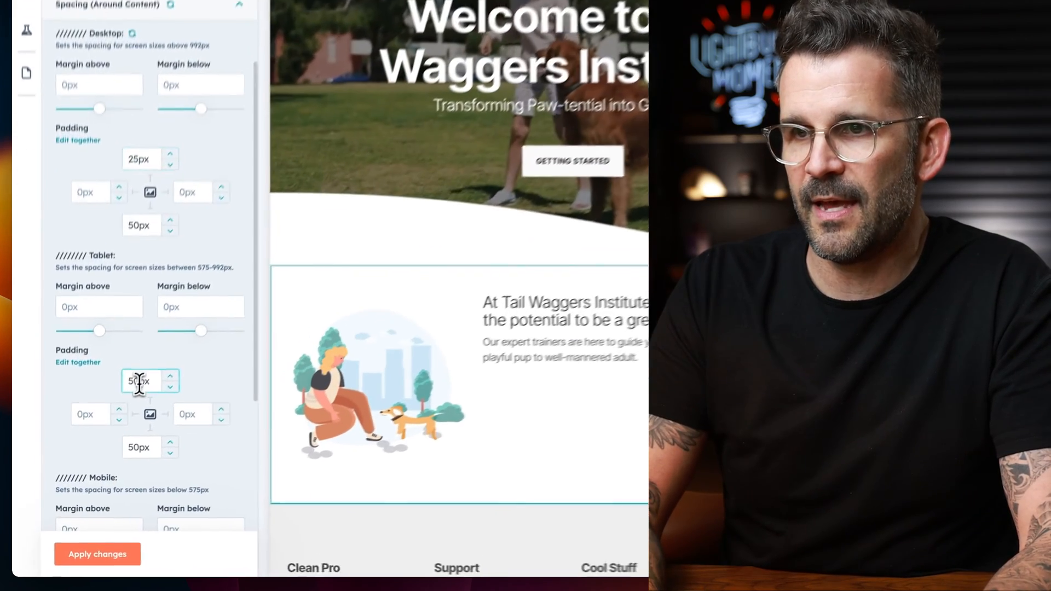
pyautogui.moveTo(139, 383); pyautogui.dragTo(114, 388)
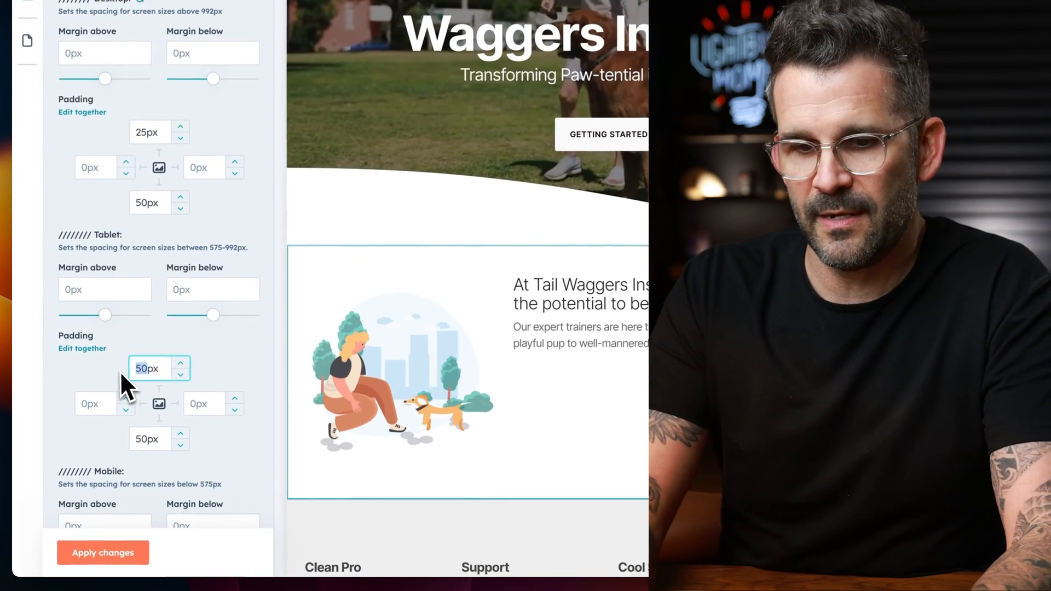
pyautogui.write('25')
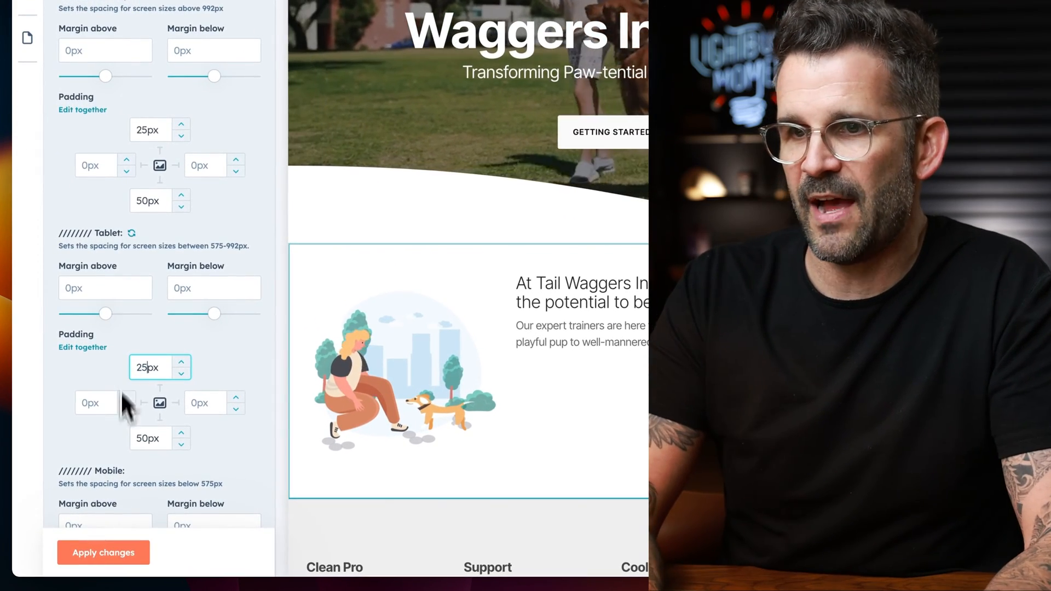
pyautogui.click(118, 555)
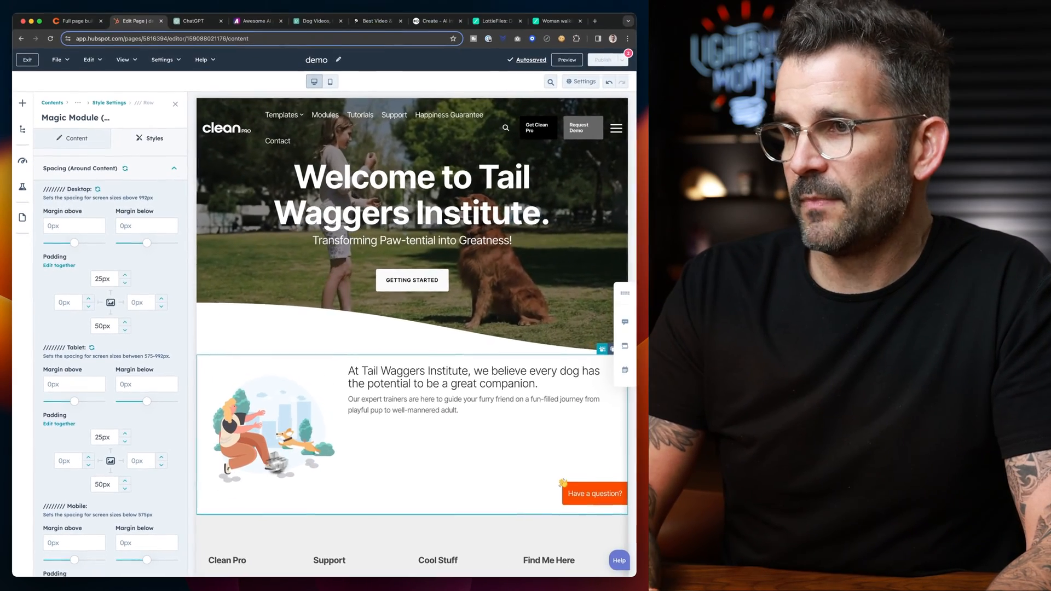
pyautogui.scroll(-3, 305, 450)
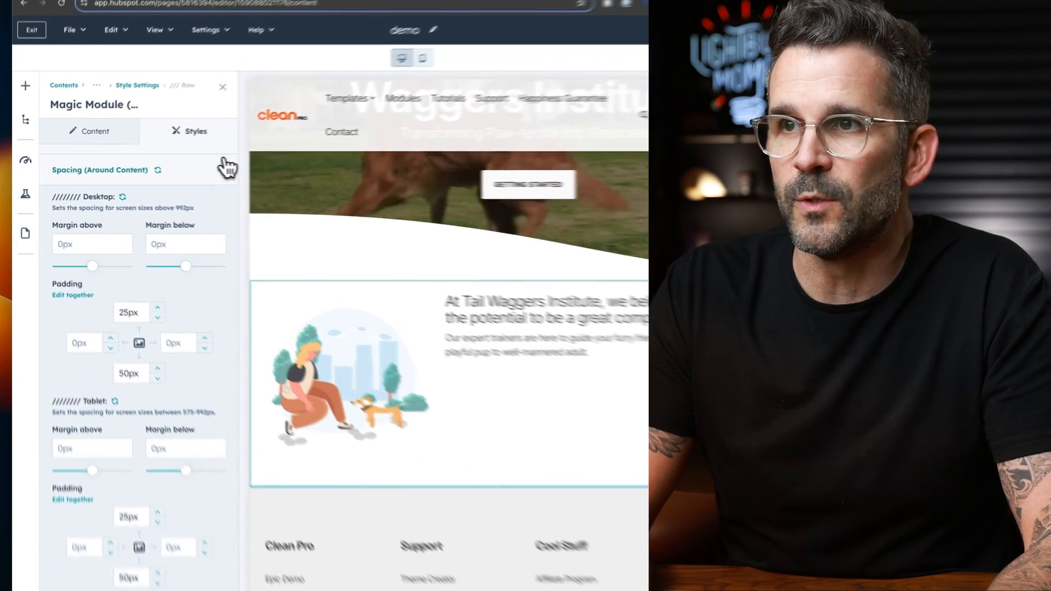
# Step: Set Column 2's Vertical Alignment to Center in the module's column style settings and apply the change
pyautogui.click(174, 169)
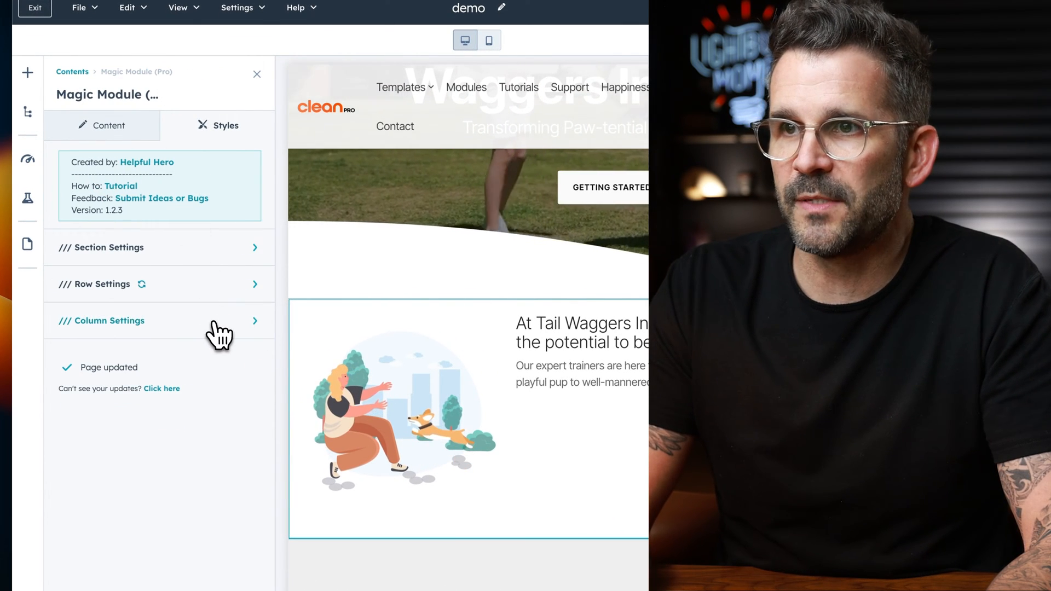
pyautogui.click(214, 323)
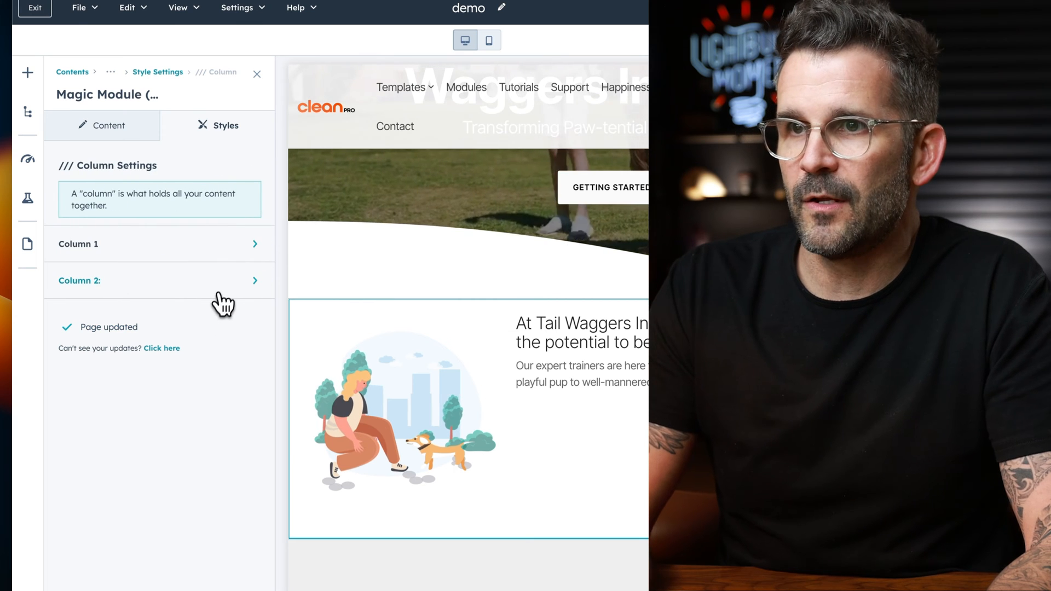
pyautogui.click(223, 286)
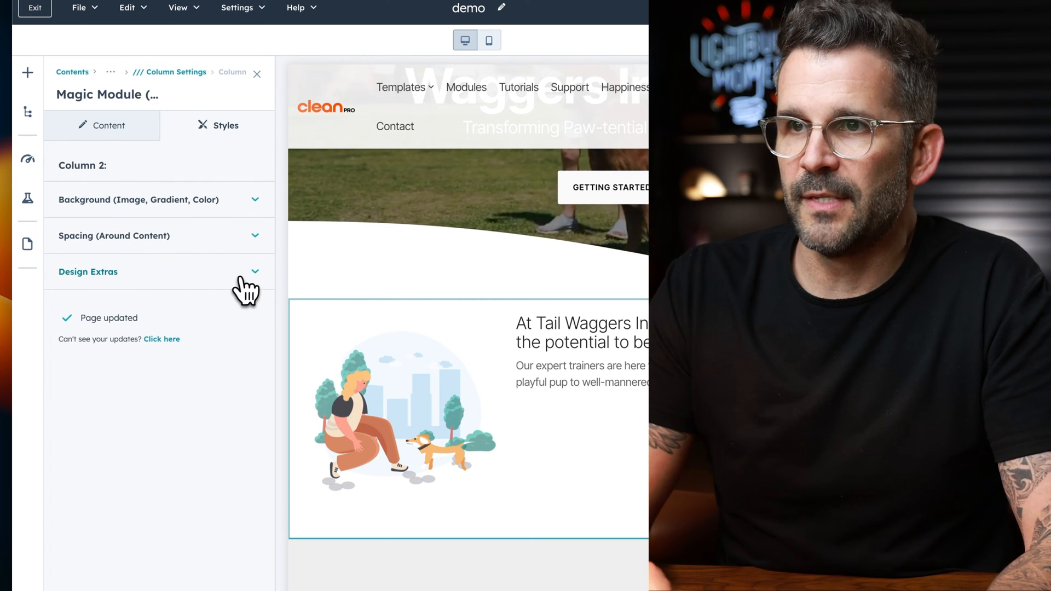
pyautogui.click(246, 290)
pyautogui.click(164, 382)
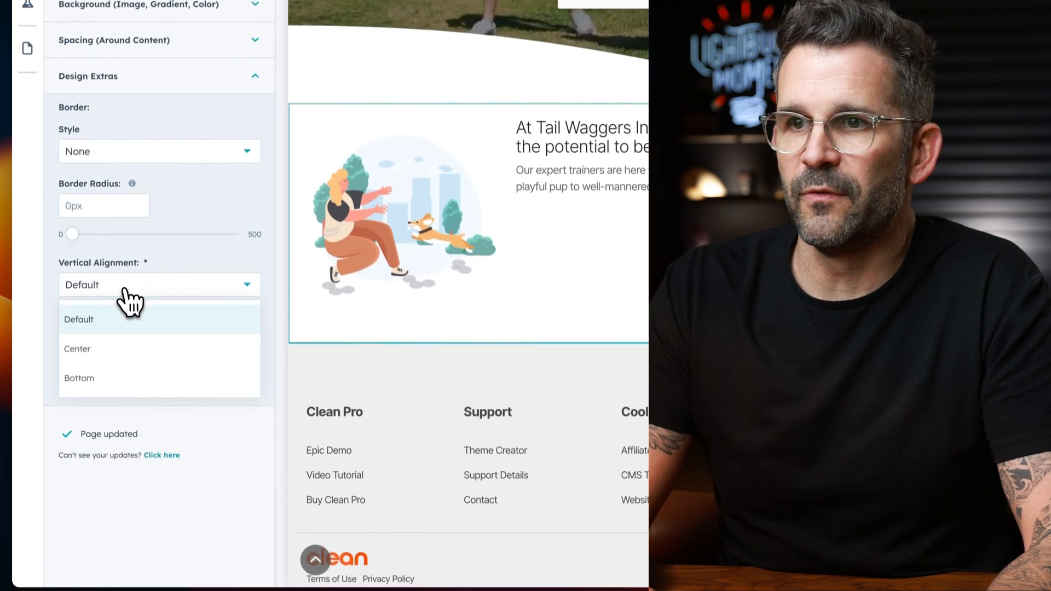
pyautogui.click(113, 442)
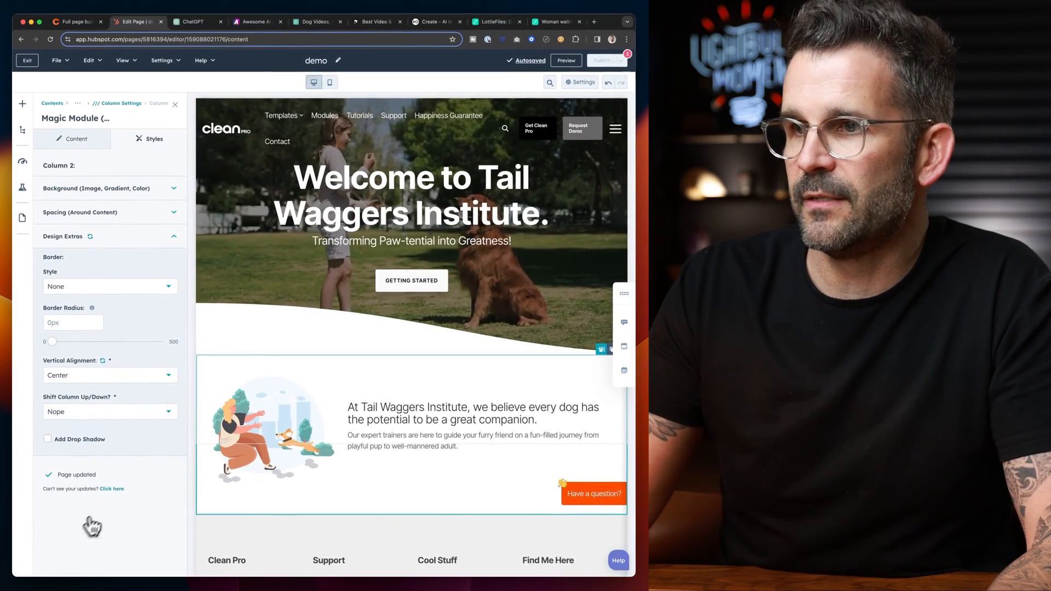
# Step: Review the finished intro section, then examine the example page's intro and its "Why Train Your Dog?" section with three cards
pyautogui.scroll(-3, 390, 442)
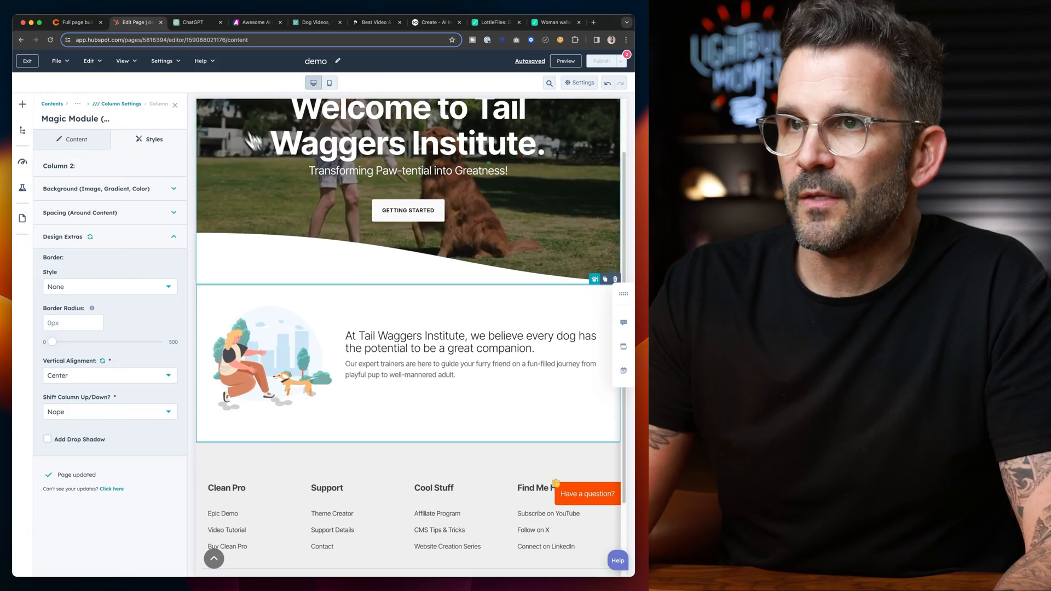
pyautogui.click(80, 22)
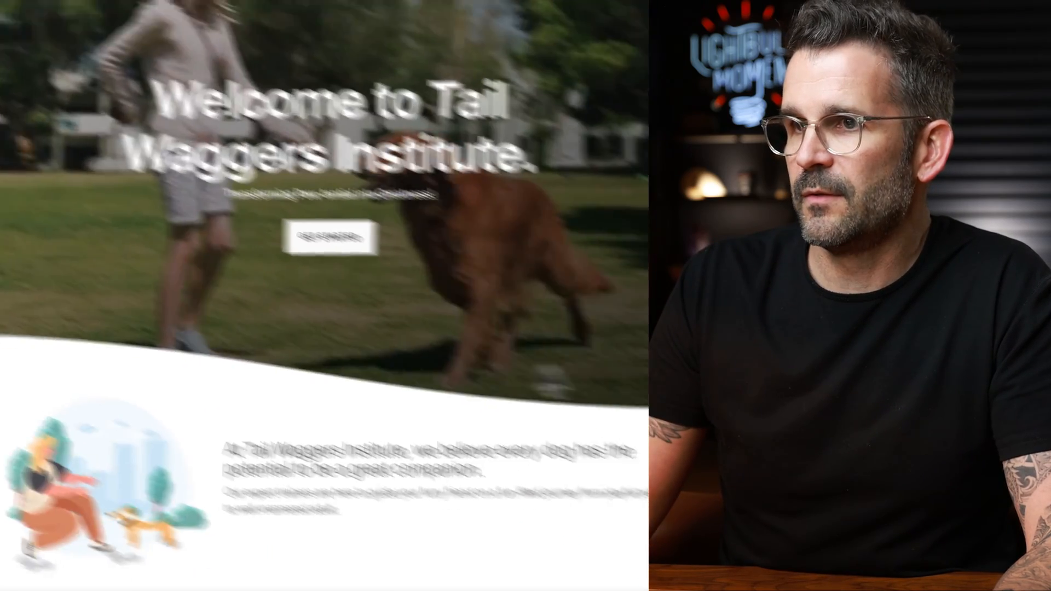
pyautogui.scroll(-2, 529, 312)
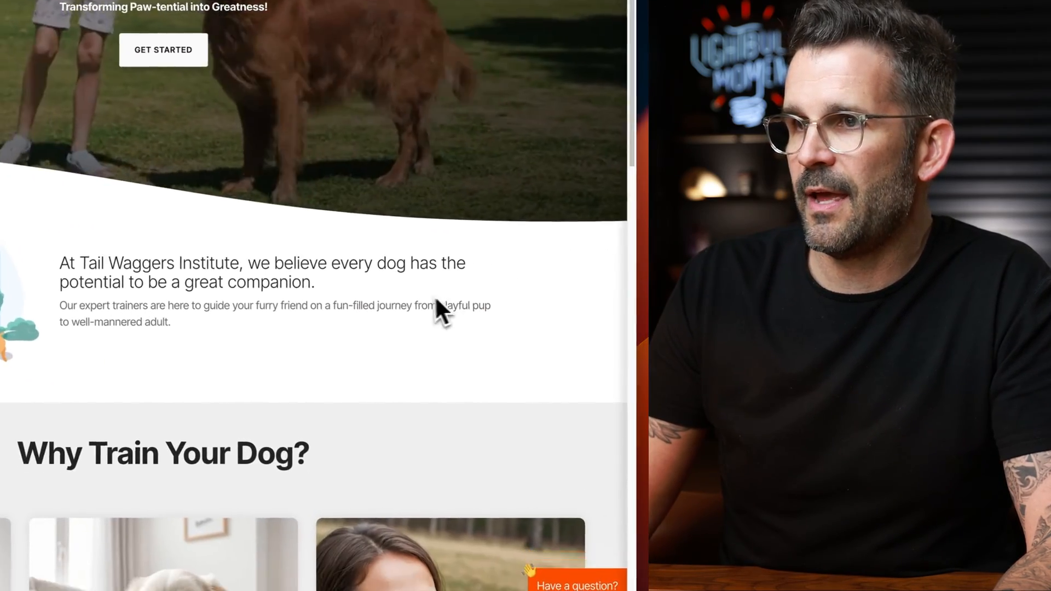
pyautogui.scroll(-2, 419, 295)
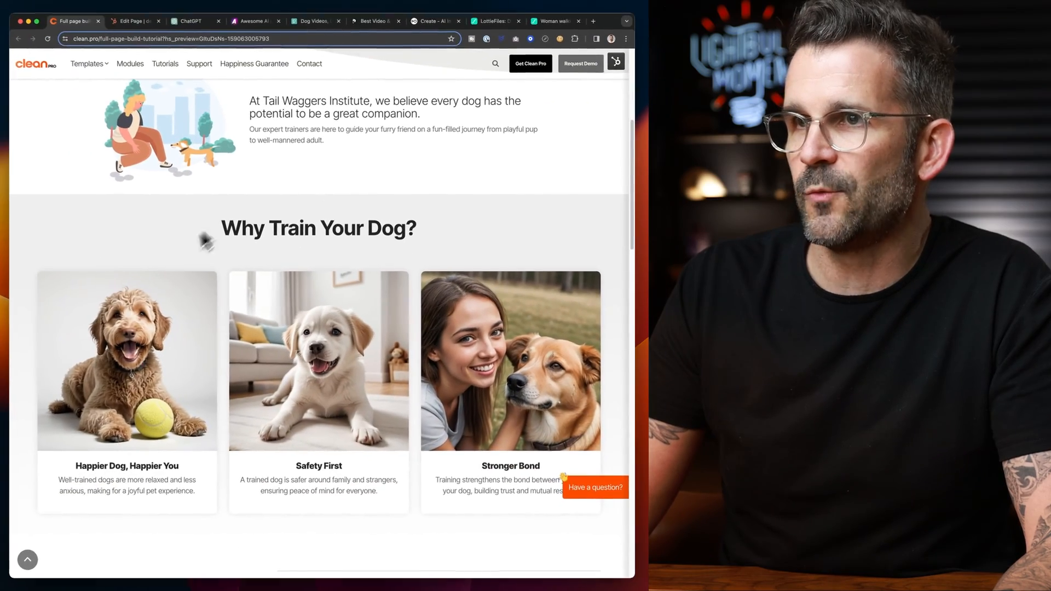
# Step: Add another Magic Module (Pro) from the theme modules to the demo page, directly below the intro section
pyautogui.click(125, 22)
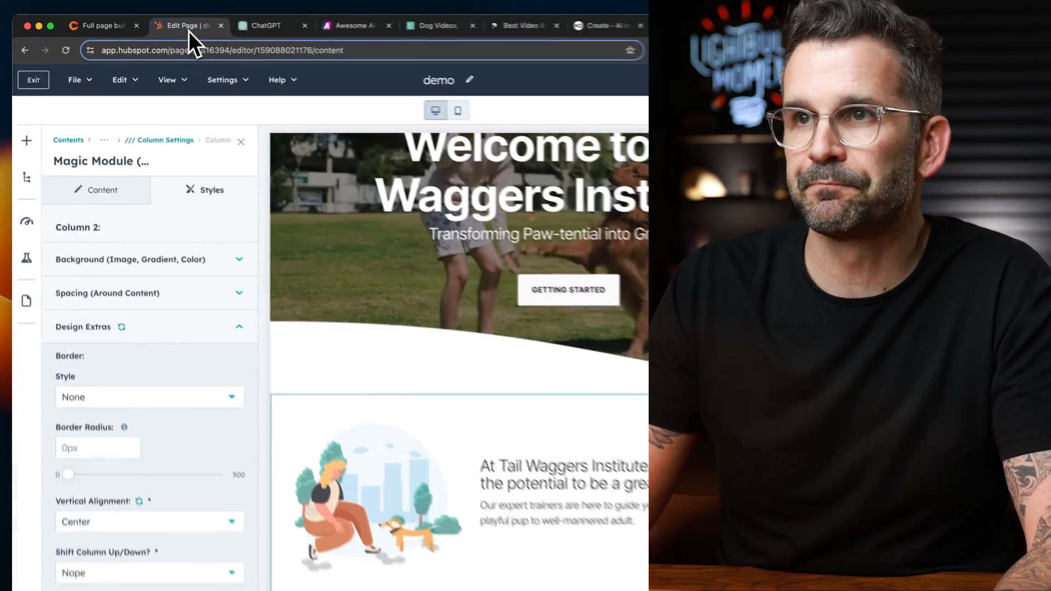
pyautogui.click(26, 183)
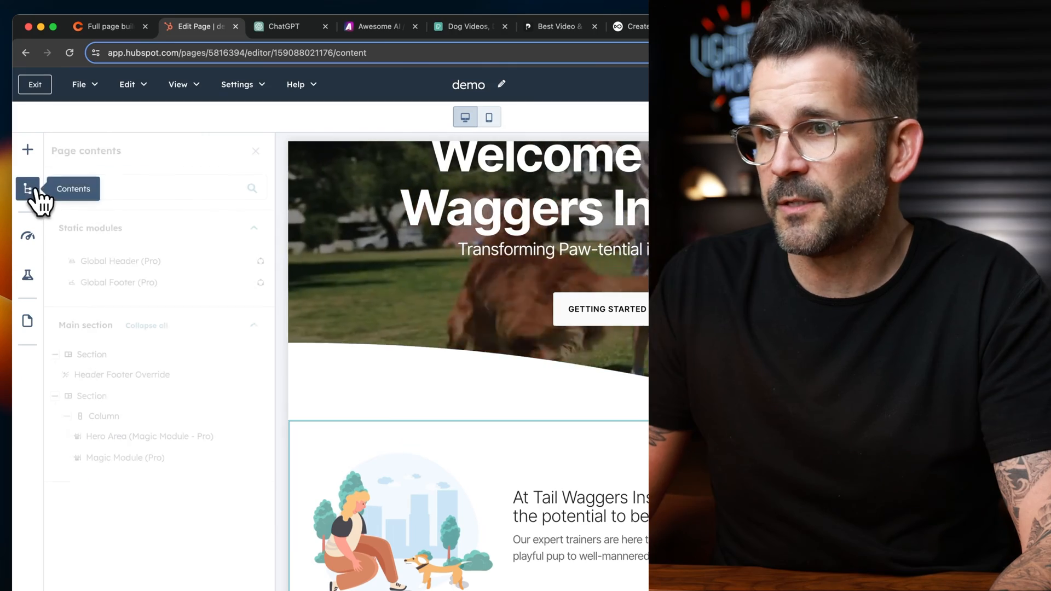
pyautogui.click(28, 151)
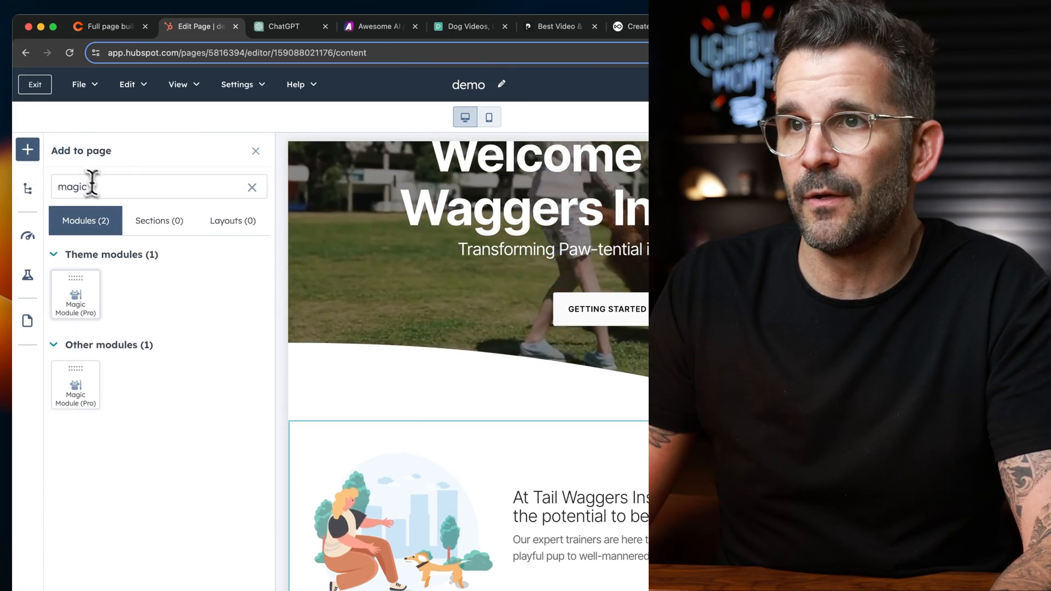
pyautogui.scroll(-3, 583, 464)
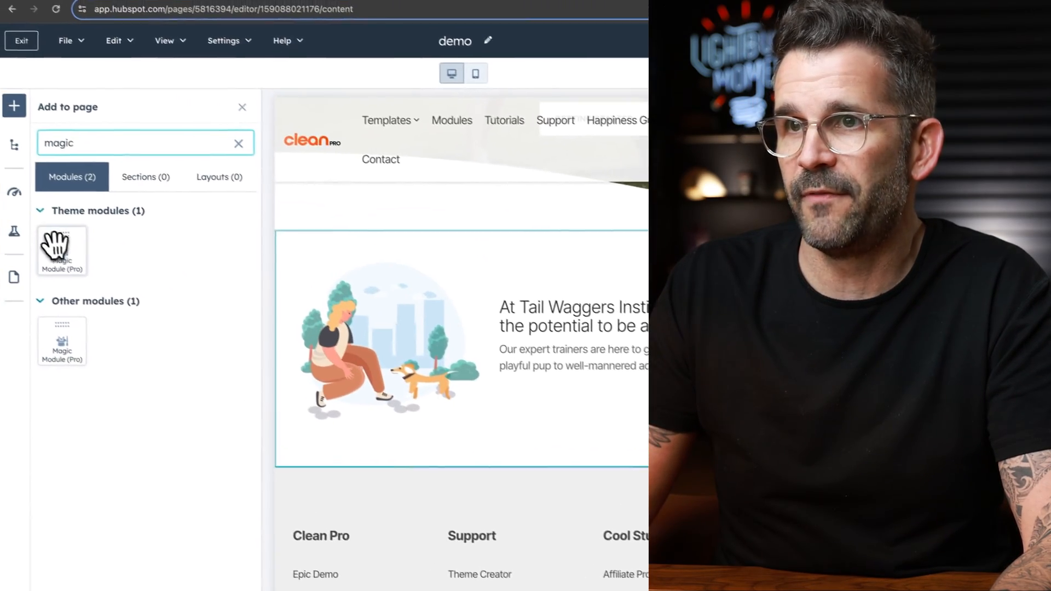
pyautogui.moveTo(70, 295); pyautogui.dragTo(462, 389)
pyautogui.moveTo(432, 337); pyautogui.dragTo(505, 379)
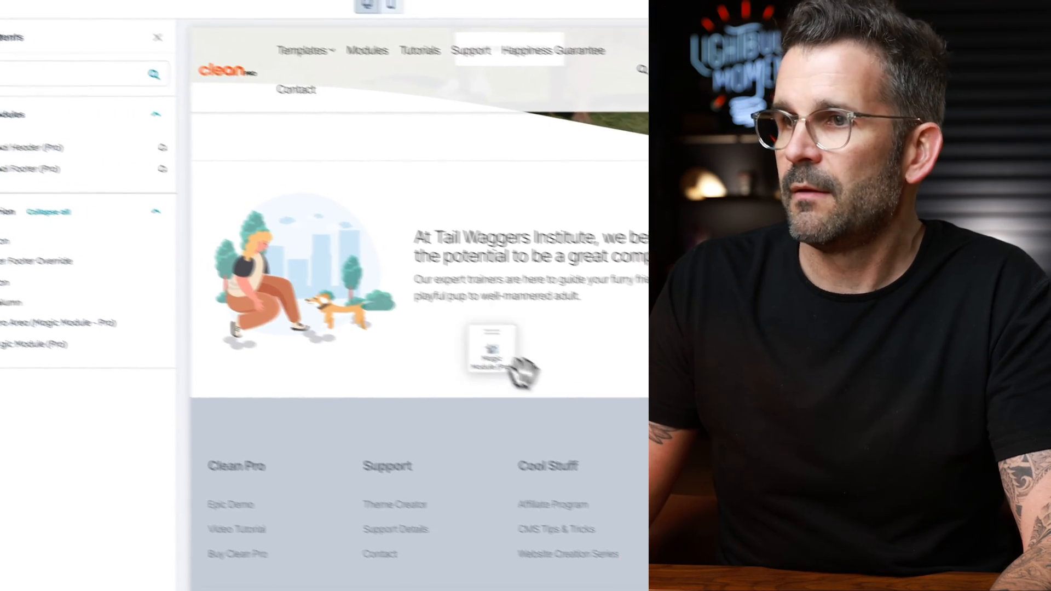
pyautogui.moveTo(377, 293); pyautogui.dragTo(29, 137)
pyautogui.click(31, 150)
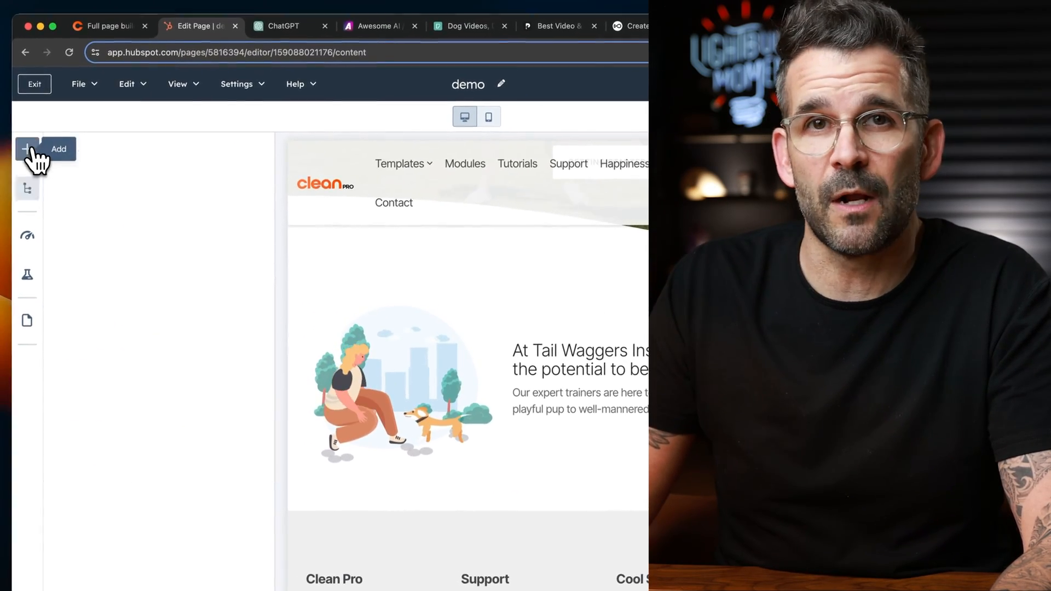
pyautogui.moveTo(82, 298); pyautogui.dragTo(382, 319)
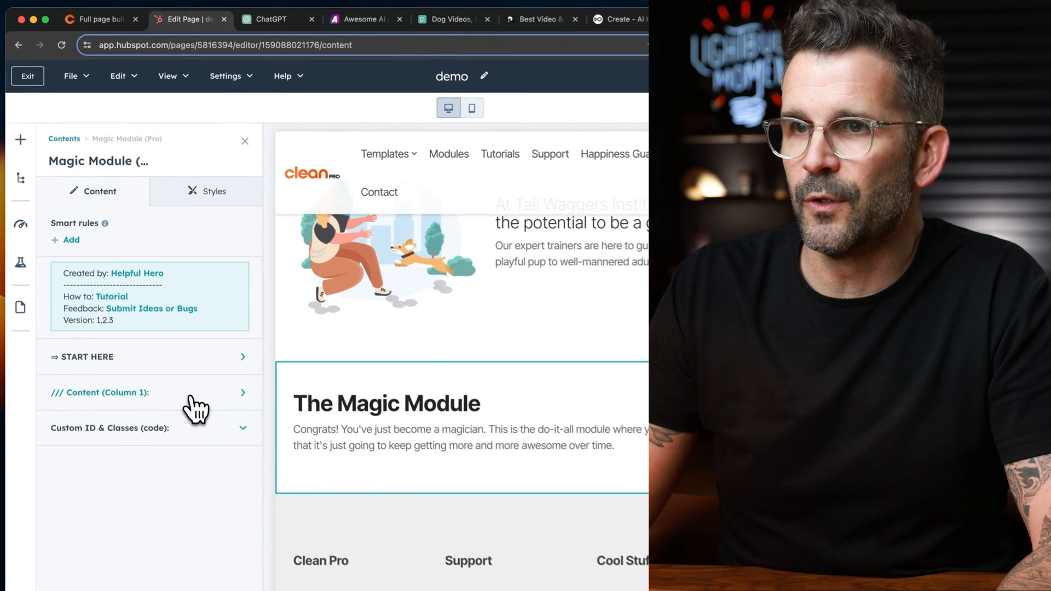
# Step: Replace the new module's Column 1 placeholder text with the "Why Train Your Dog?" heading copied from the example page
pyautogui.click(191, 394)
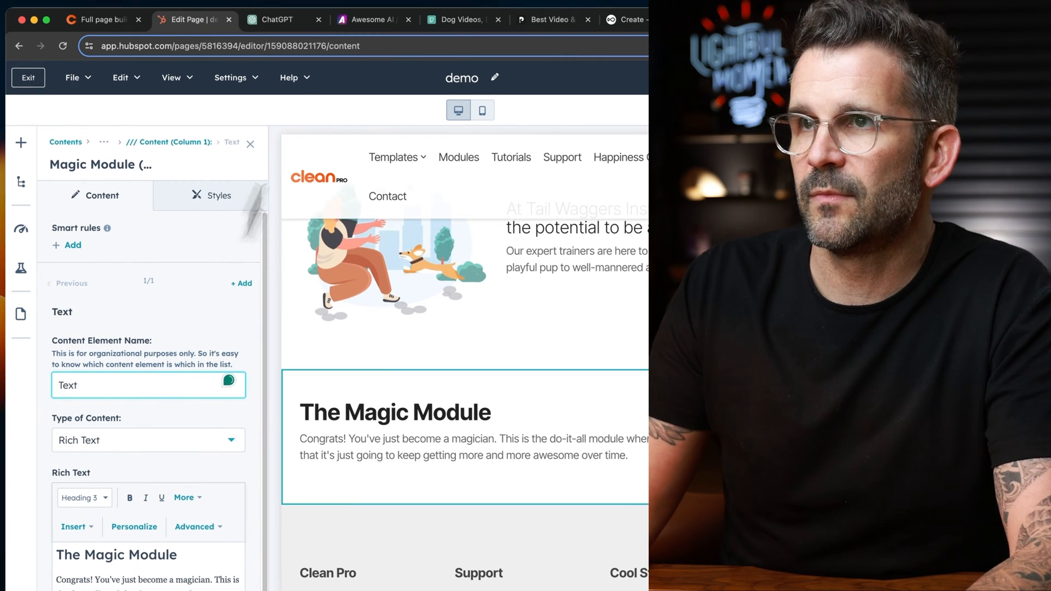
pyautogui.click(82, 20)
pyautogui.moveTo(523, 288); pyautogui.dragTo(228, 280)
pyautogui.press('super+c')
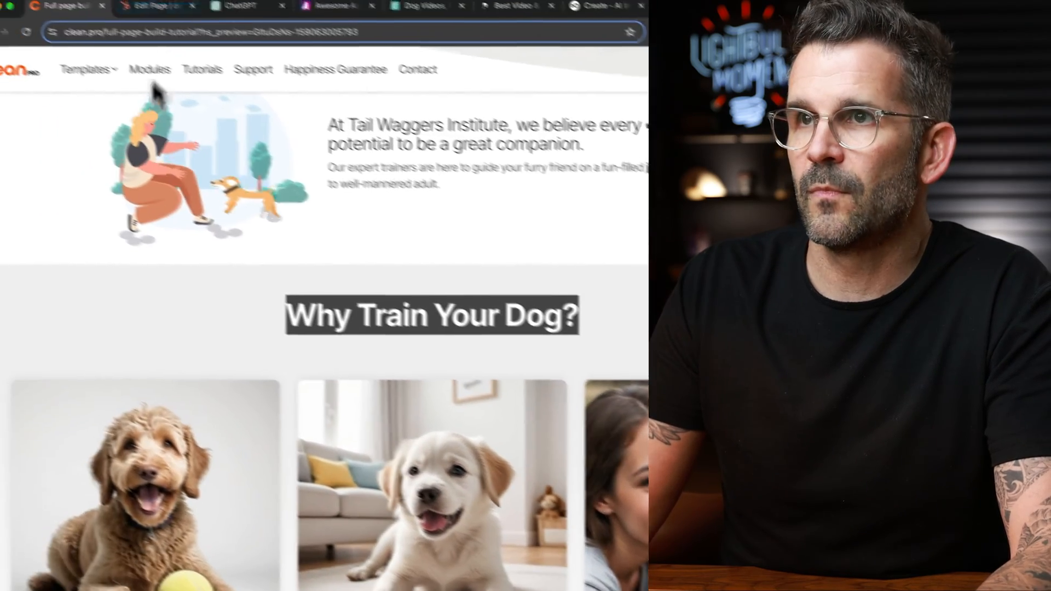
pyautogui.click(148, 5)
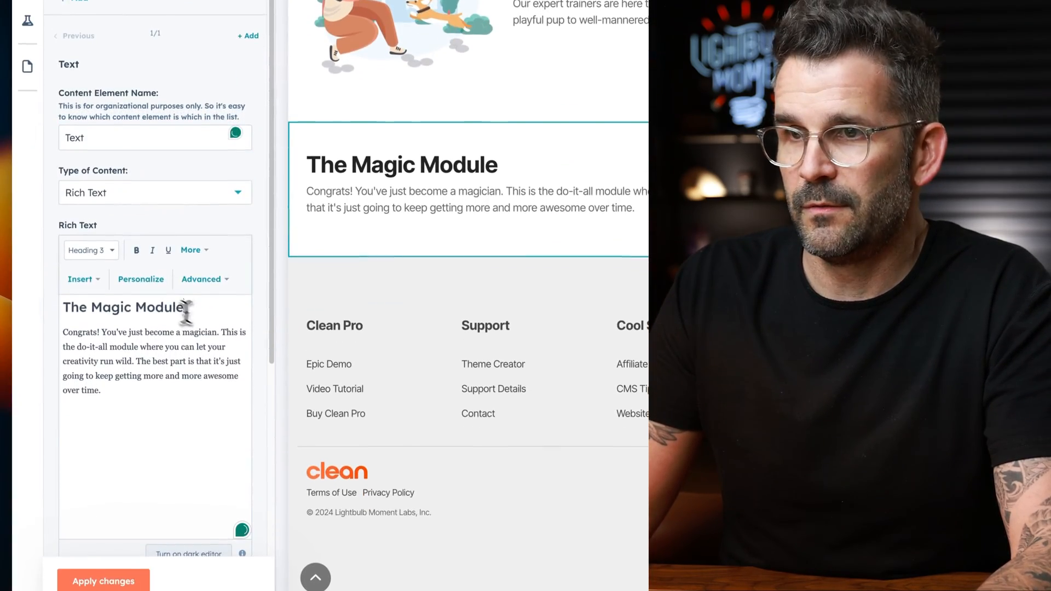
pyautogui.moveTo(186, 309); pyautogui.dragTo(55, 289)
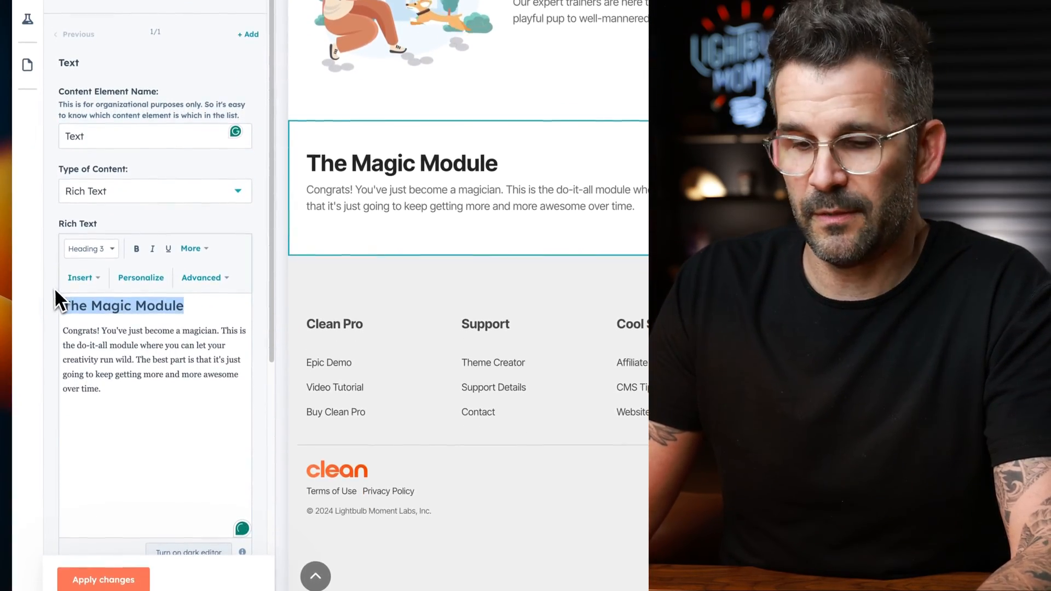
pyautogui.press('super+v')
pyautogui.moveTo(146, 405); pyautogui.dragTo(45, 348)
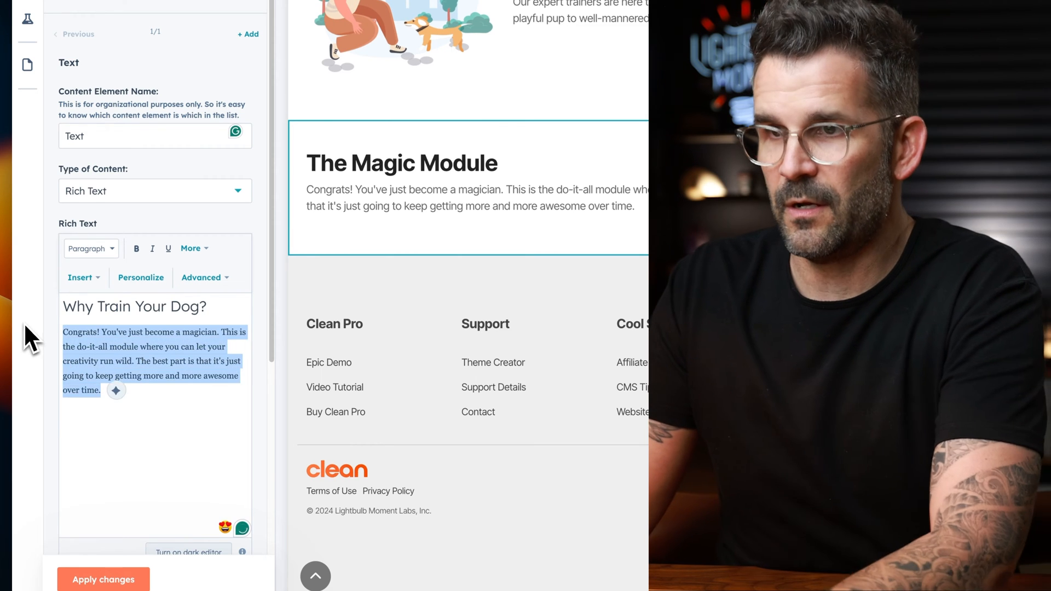
pyautogui.press('BackSpace')
pyautogui.press('BackSpace')
# Step: Center-align the "Why Train Your Dog?" heading in the rich text and apply the changes
pyautogui.press('super+a')
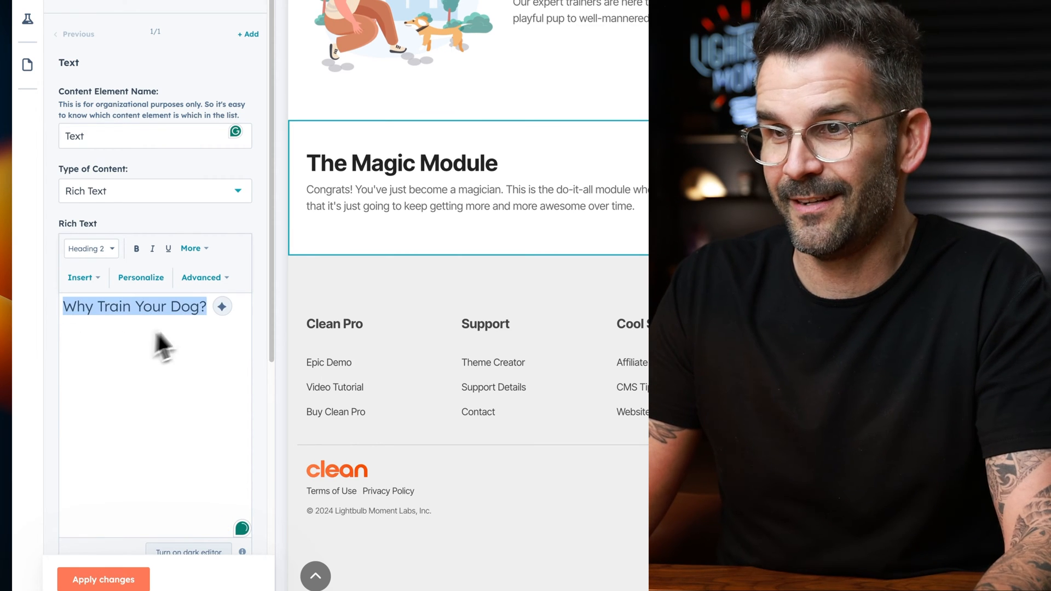
pyautogui.click(196, 249)
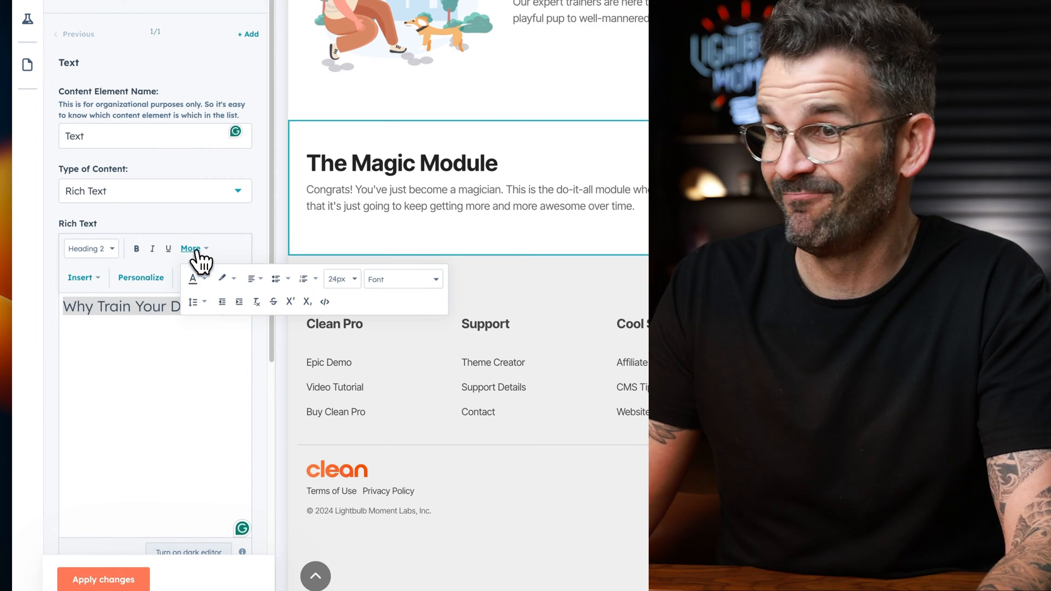
pyautogui.click(254, 279)
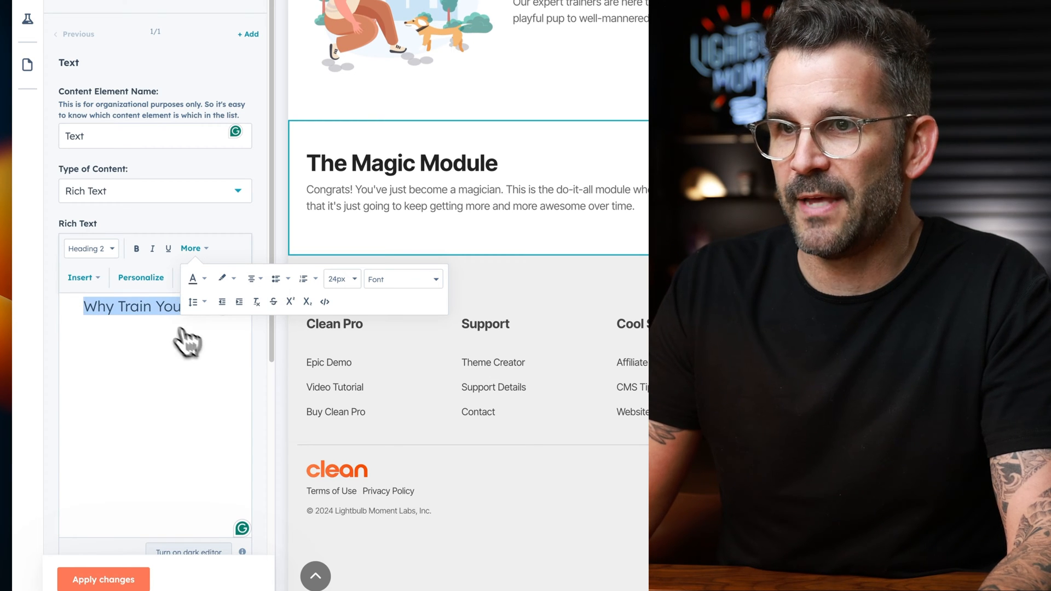
pyautogui.click(125, 580)
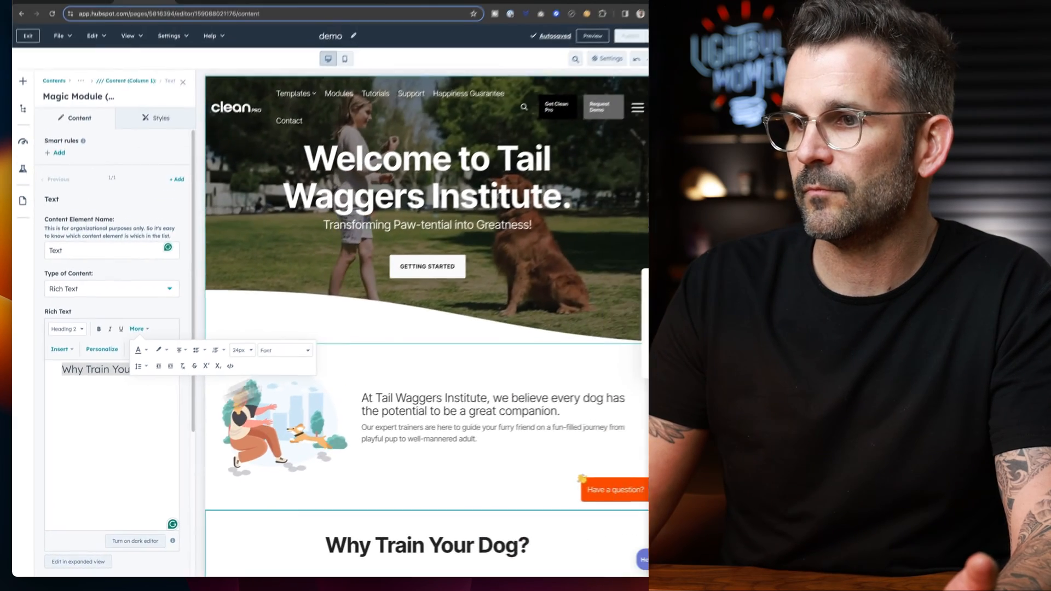
pyautogui.scroll(-2, 547, 191)
pyautogui.scroll(-2, 370, 319)
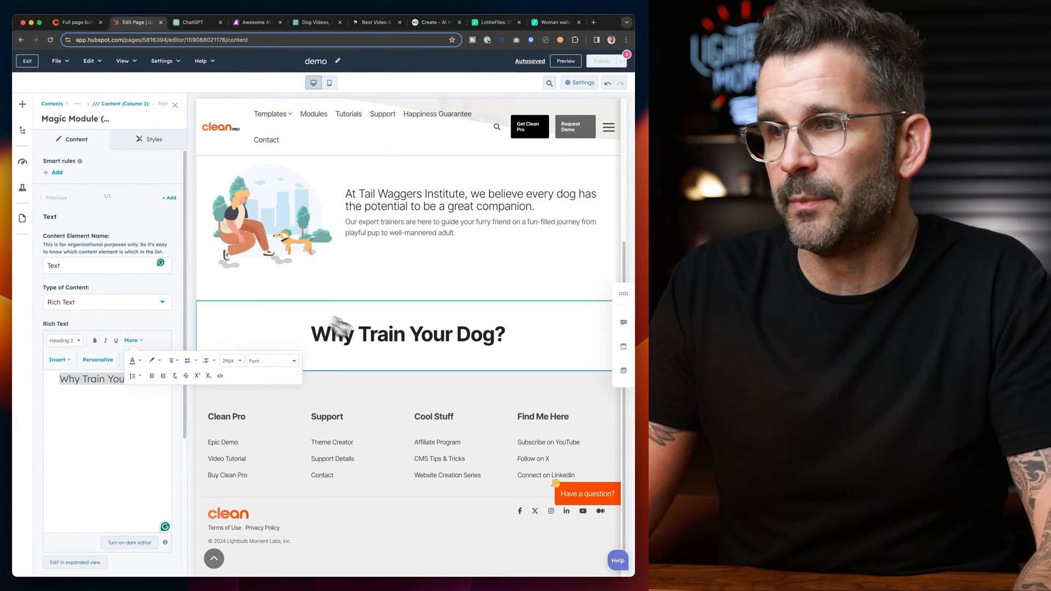
# Step: In the heading module's section style settings, set Background Type to Color with EEEEEE at 100% and apply the changes
pyautogui.click(156, 140)
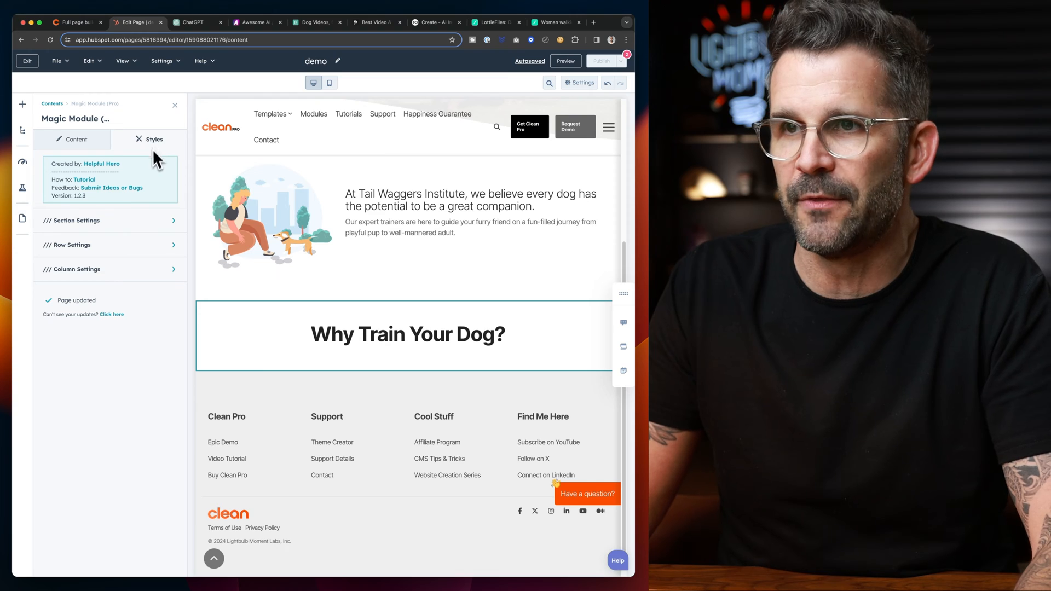
pyautogui.click(167, 220)
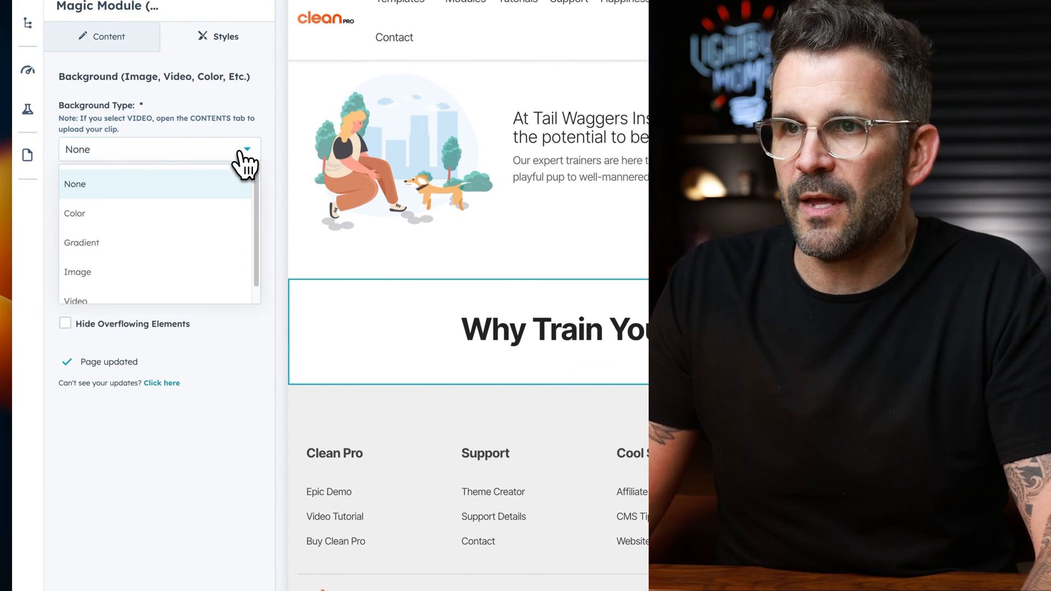
pyautogui.click(211, 211)
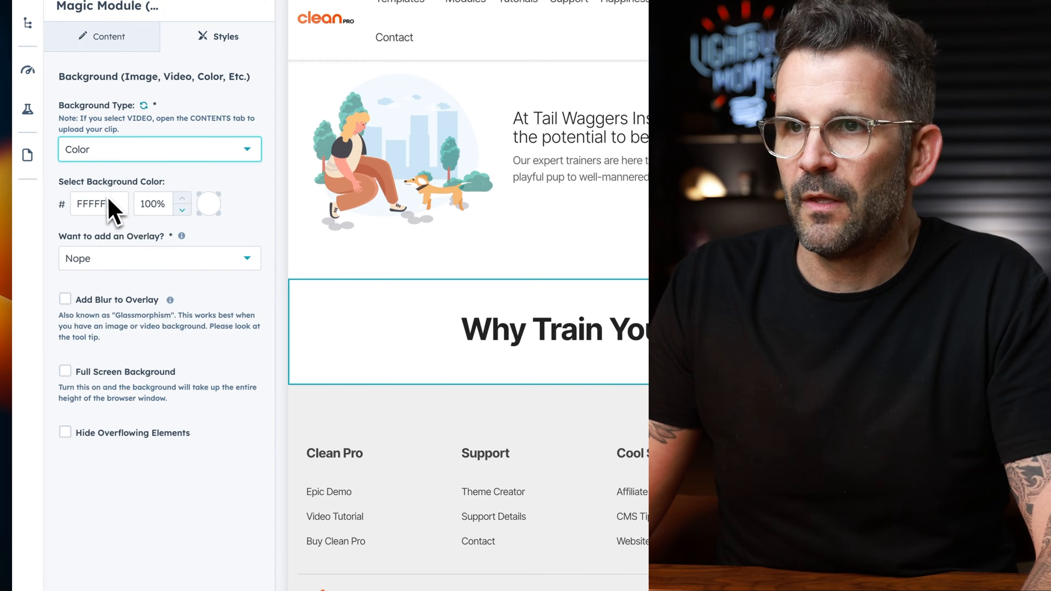
pyautogui.click(207, 209)
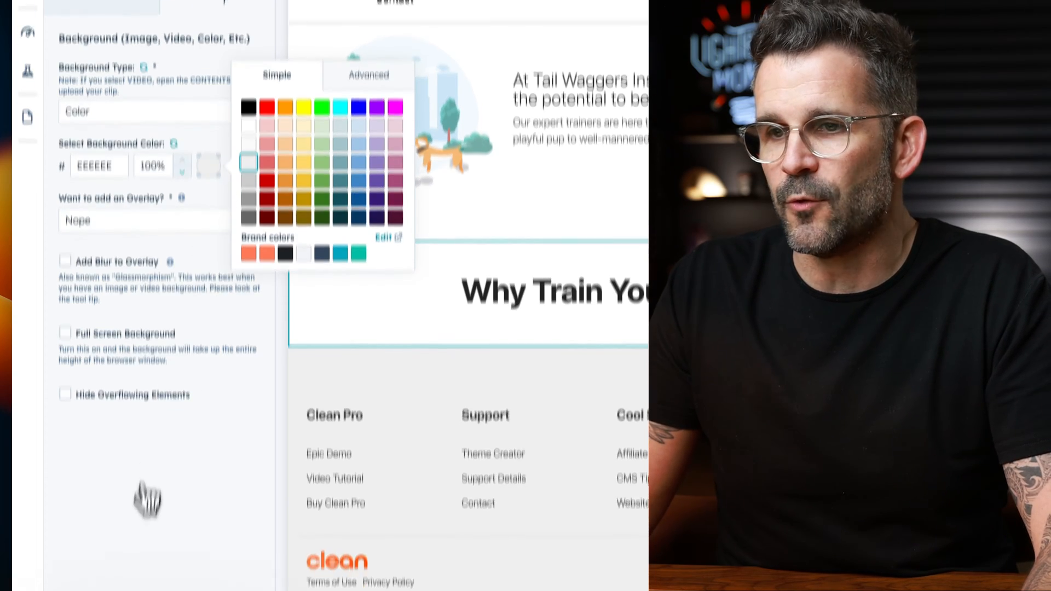
pyautogui.click(102, 564)
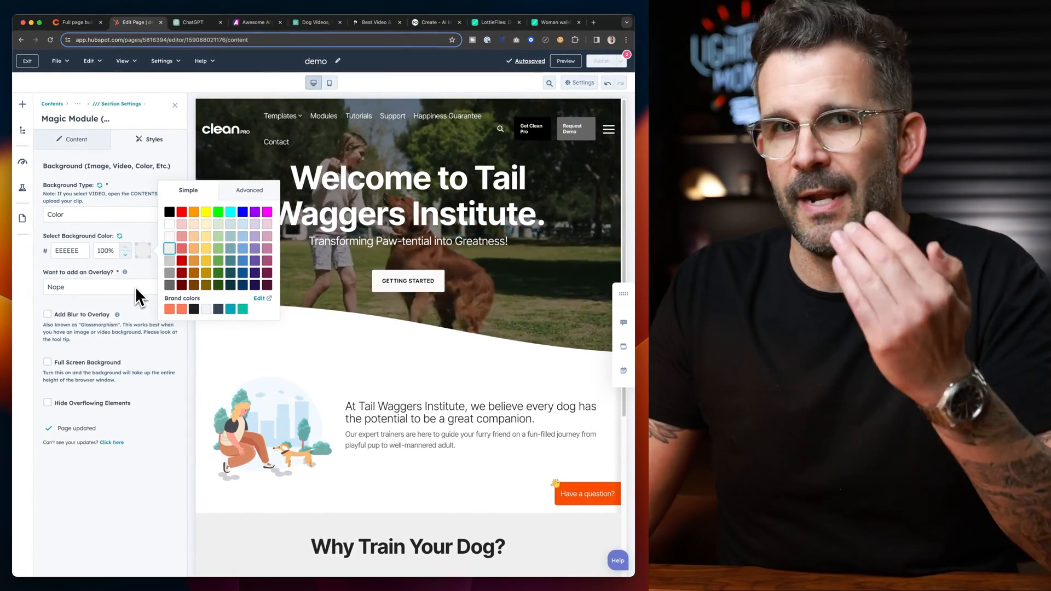
pyautogui.scroll(-1, 293, 346)
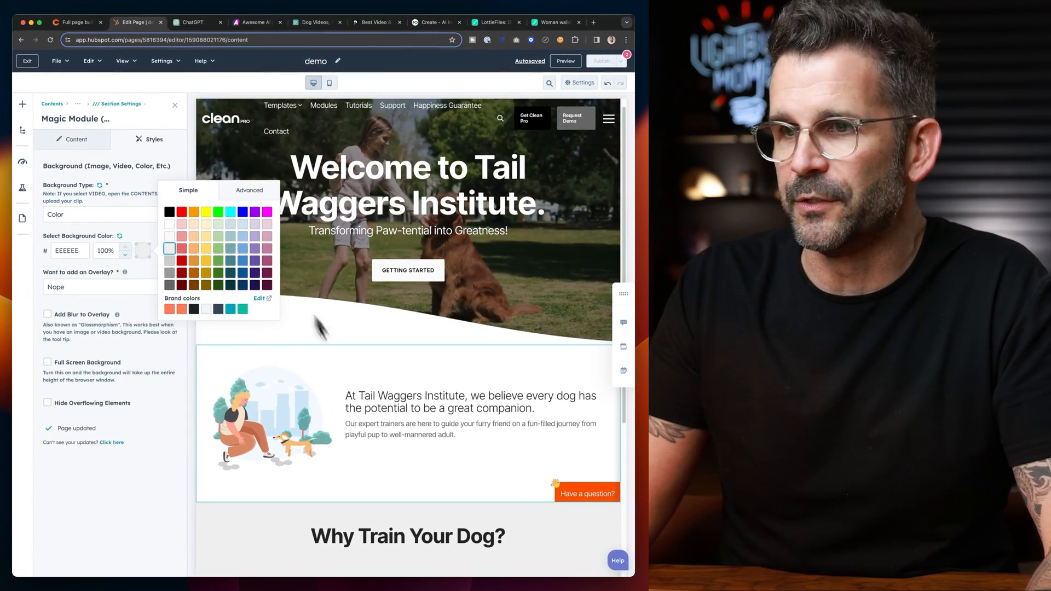
pyautogui.scroll(-5, 377, 441)
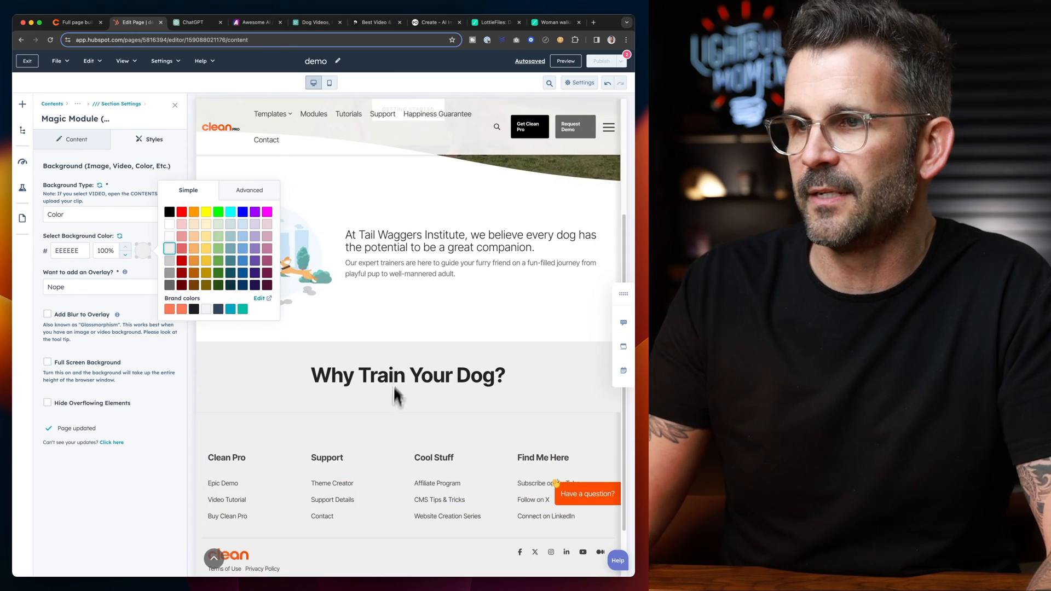
pyautogui.scroll(-2, 395, 377)
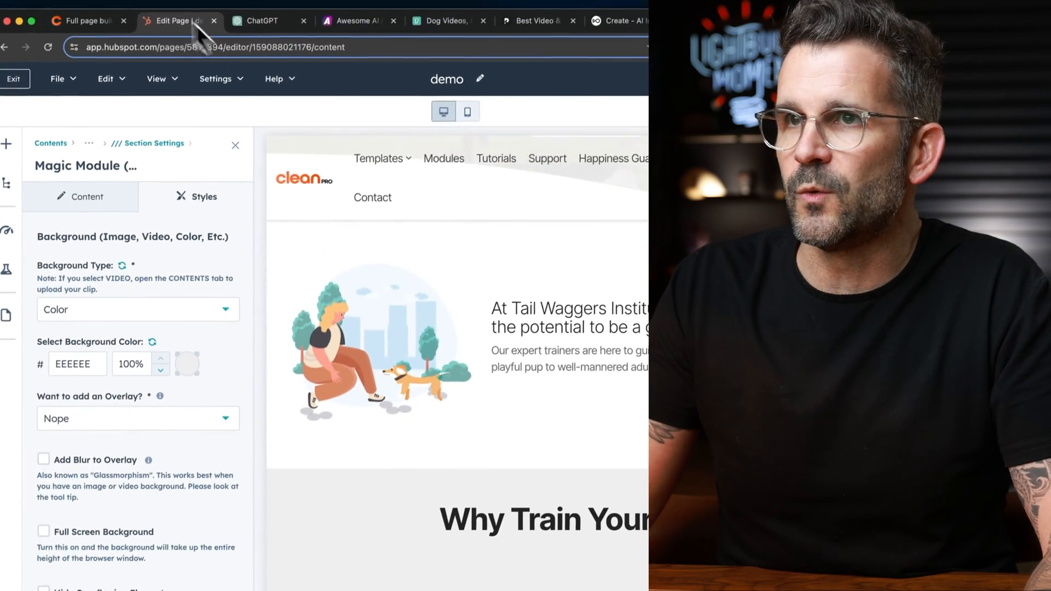
pyautogui.click(107, 29)
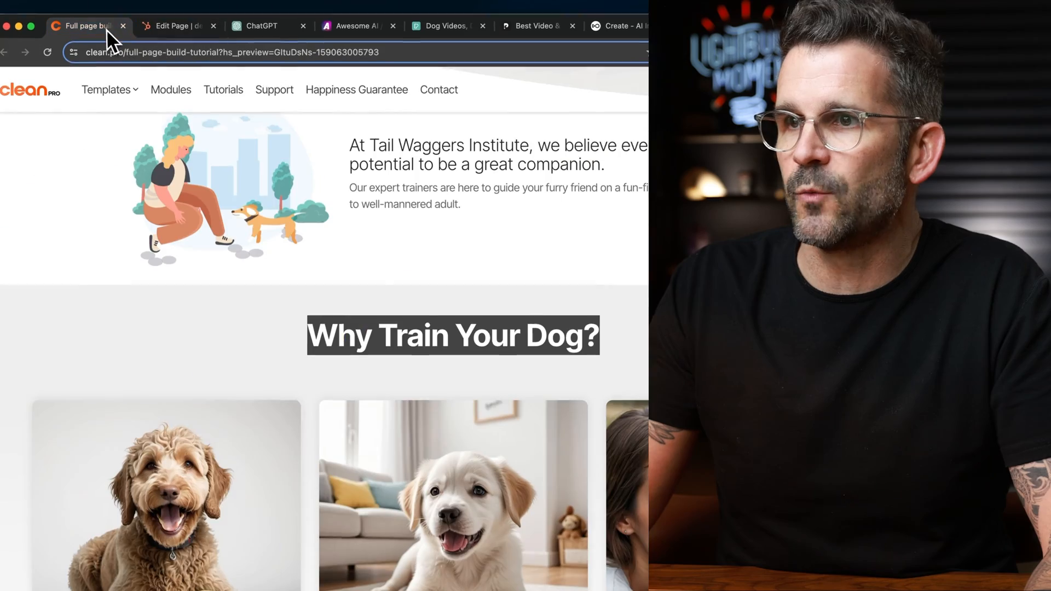
pyautogui.scroll(-2, 399, 360)
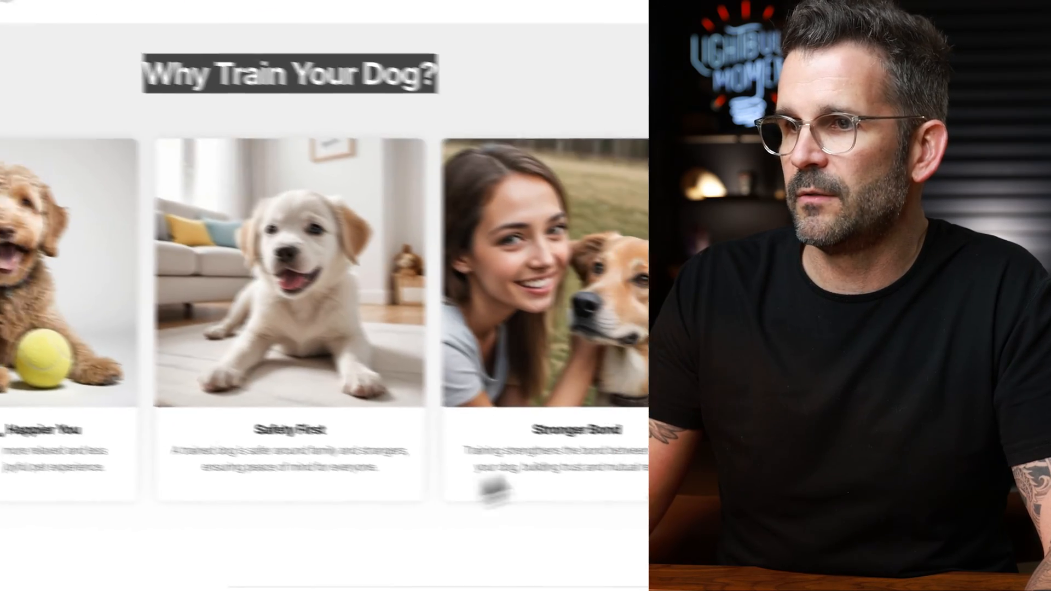
pyautogui.click(187, 25)
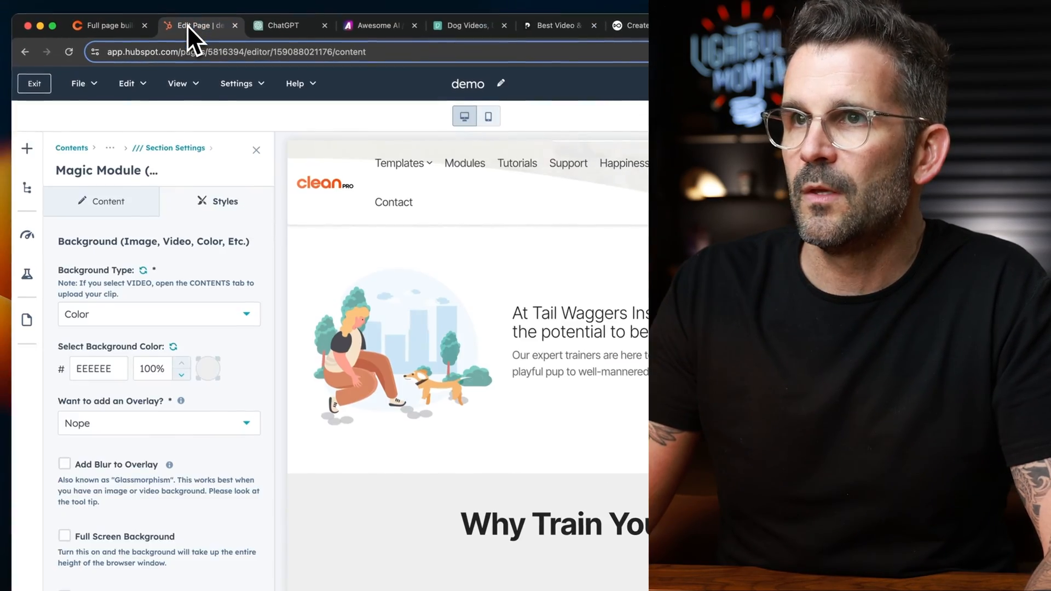
pyautogui.click(28, 189)
pyautogui.click(27, 153)
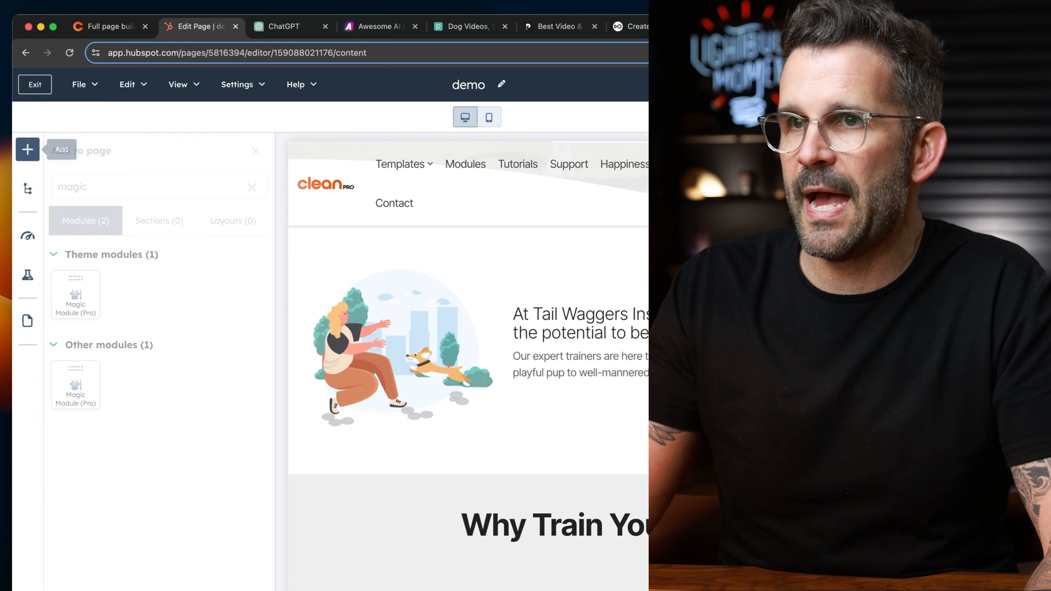
pyautogui.click(249, 187)
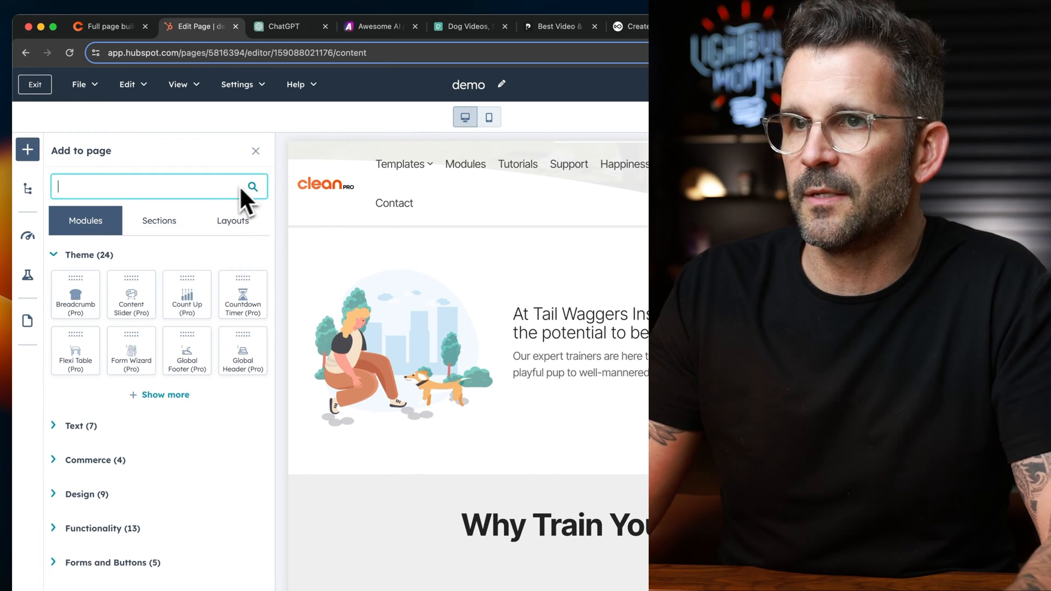
pyautogui.write('mag')
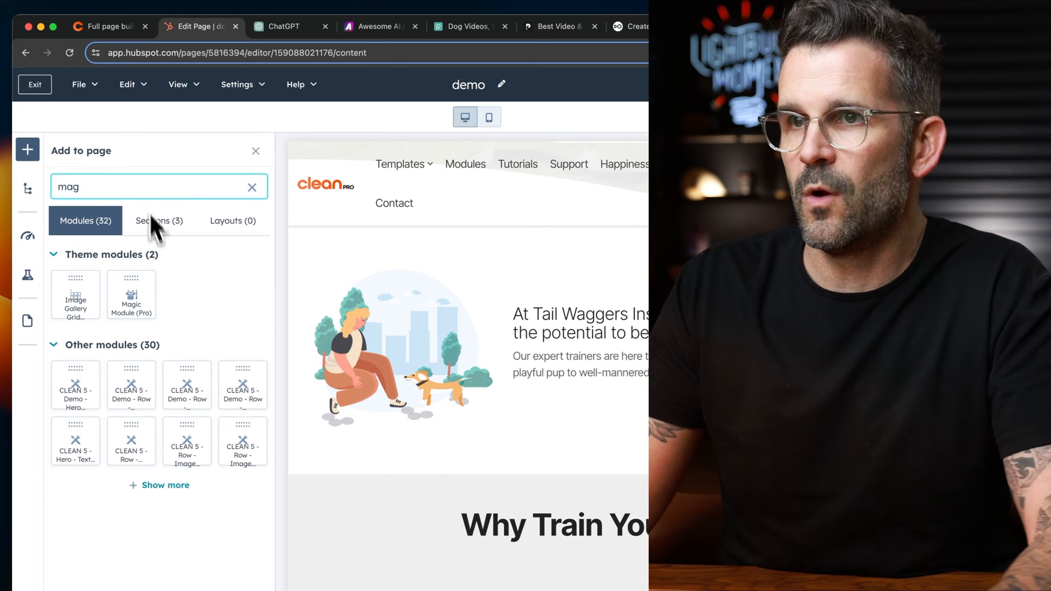
pyautogui.moveTo(136, 283); pyautogui.dragTo(659, 571)
pyautogui.moveTo(467, 438); pyautogui.dragTo(467, 437)
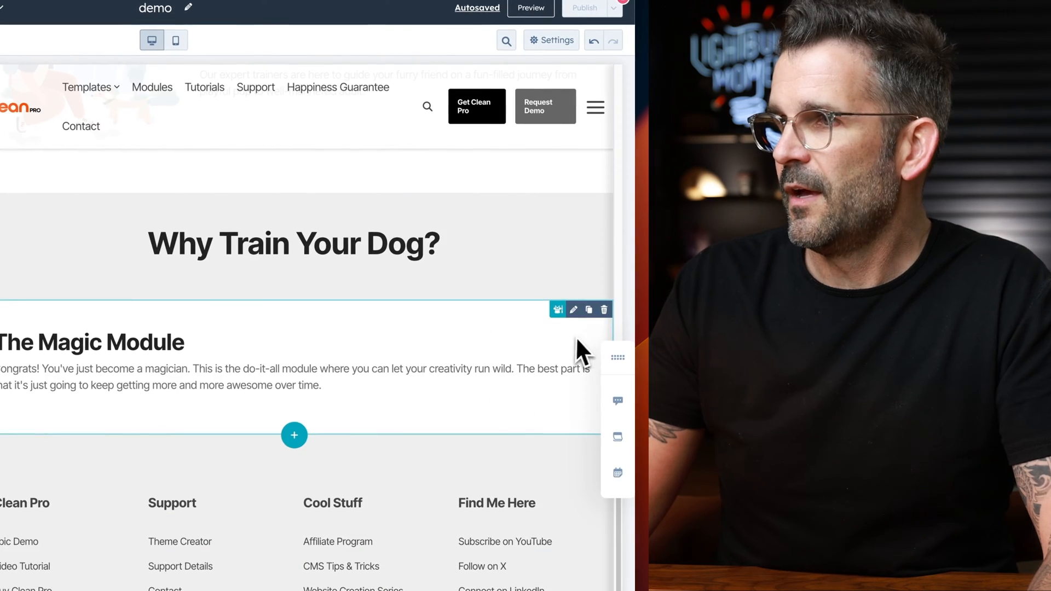
pyautogui.scroll(2, 608, 328)
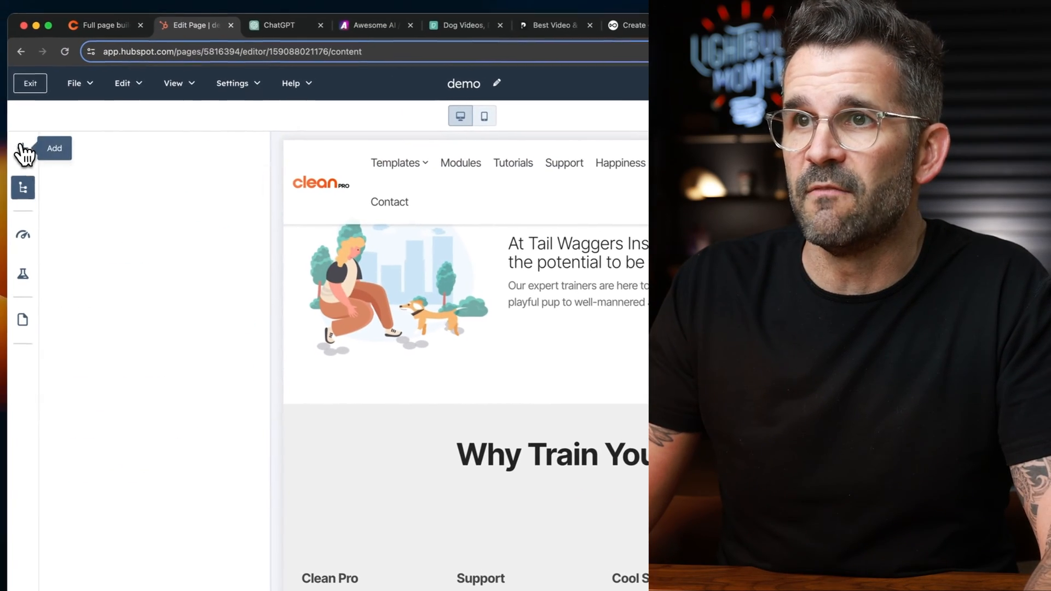
# Step: Add the Versa Cards (Pro-Beta) theme module directly below the "Why Train Your Dog?" heading section and check its Start Here card options
pyautogui.click(25, 150)
pyautogui.click(76, 189)
pyautogui.write('mag')
pyautogui.click(84, 195)
pyautogui.write('ver')
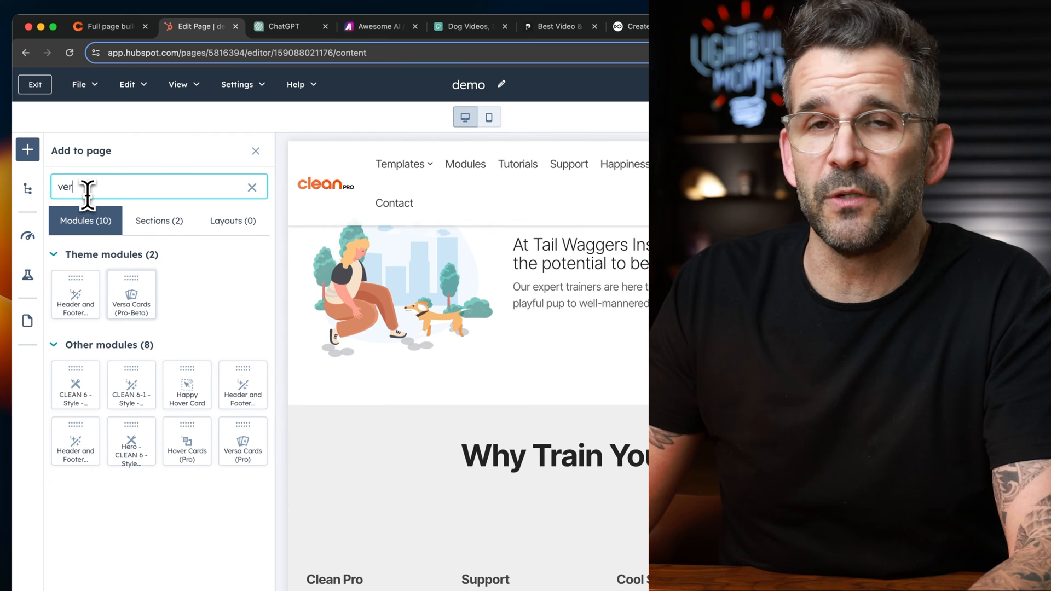
pyautogui.moveTo(154, 280); pyautogui.dragTo(654, 489)
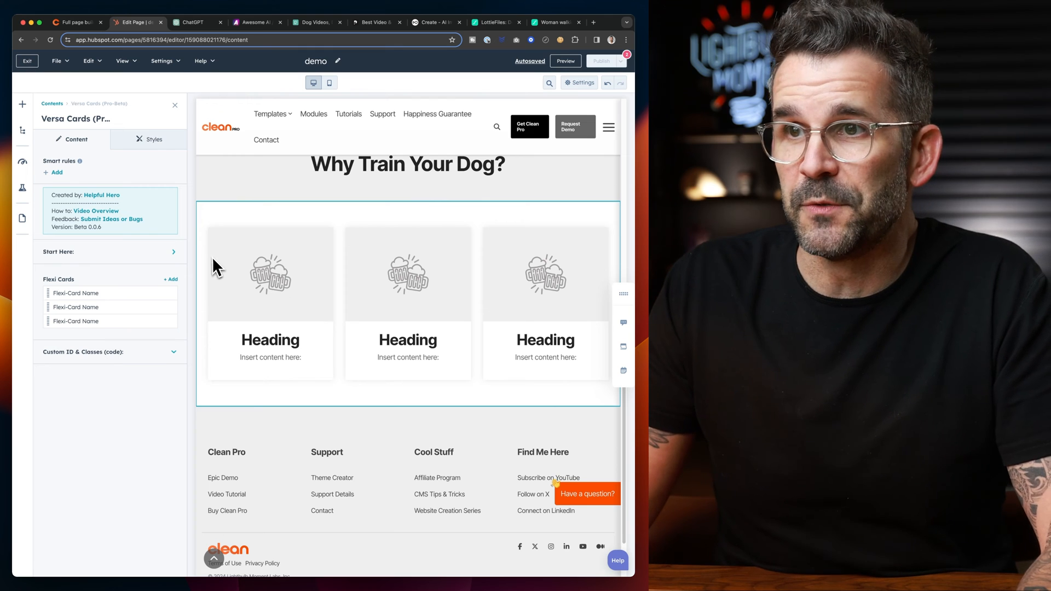
pyautogui.click(164, 251)
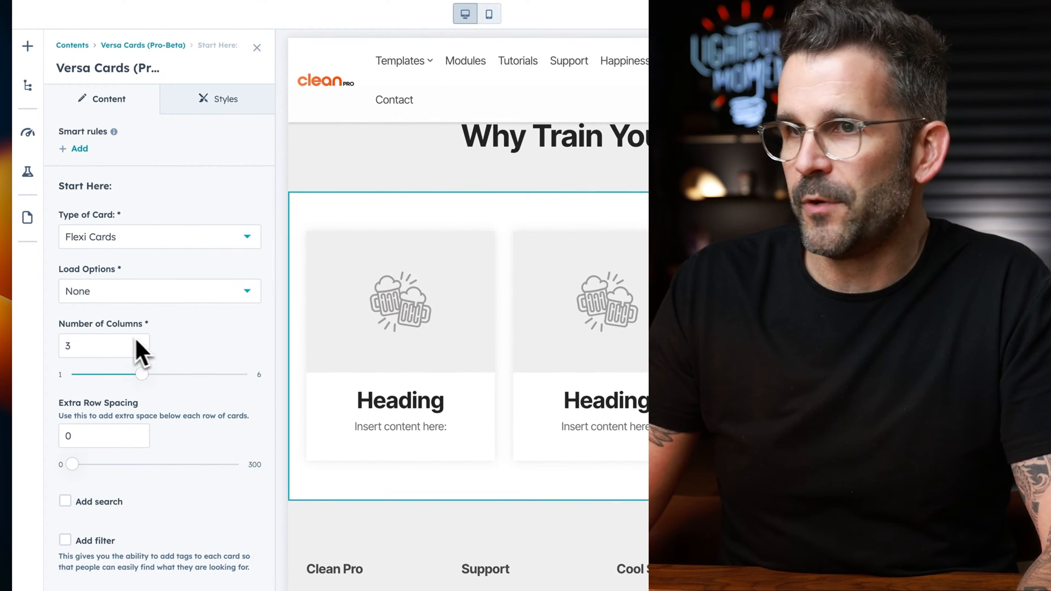
pyautogui.click(169, 243)
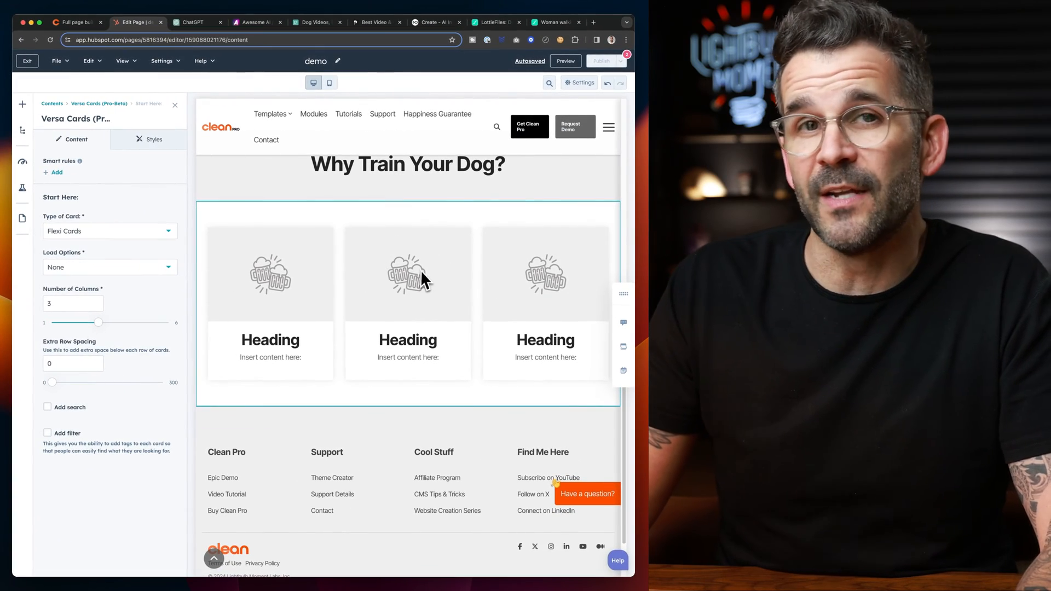
pyautogui.click(100, 104)
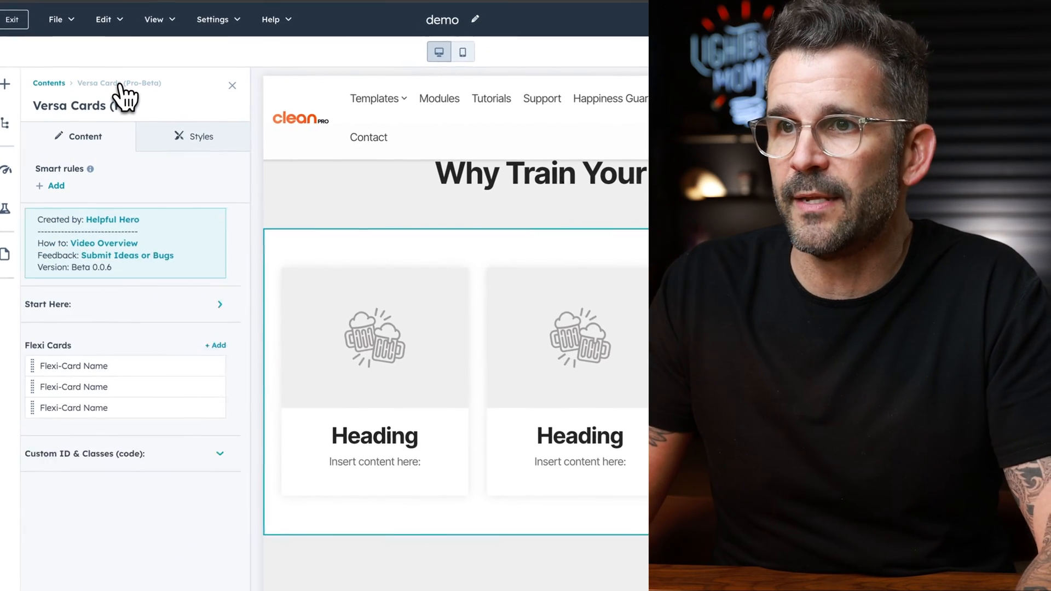
# Step: Replace the first flexi-card's placeholder photo with the image of the curly brown dog and tennis ball from the tutorials folder
pyautogui.click(186, 369)
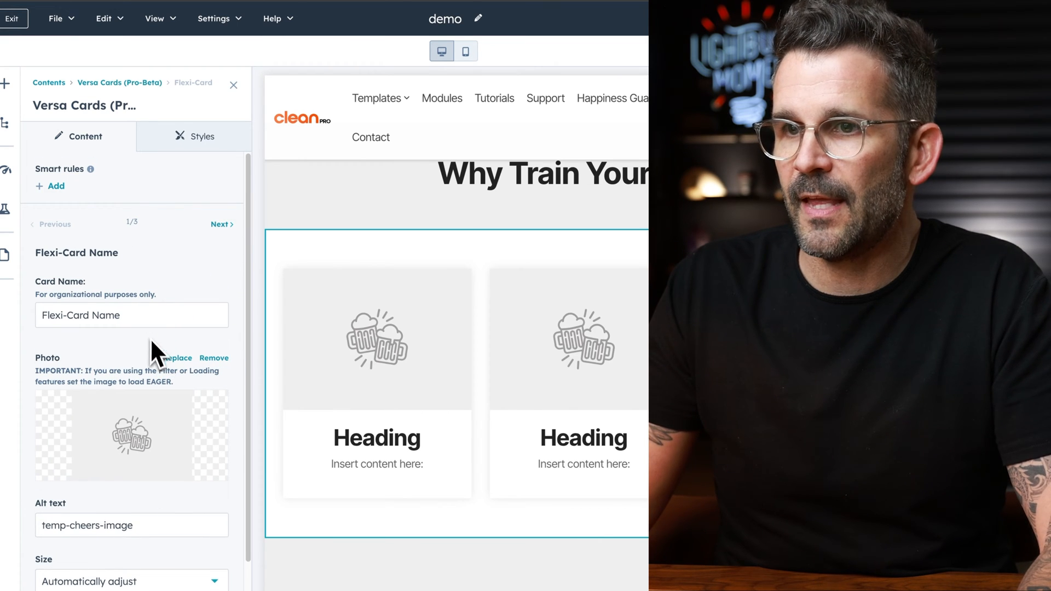
pyautogui.scroll(-2, 151, 350)
pyautogui.click(156, 386)
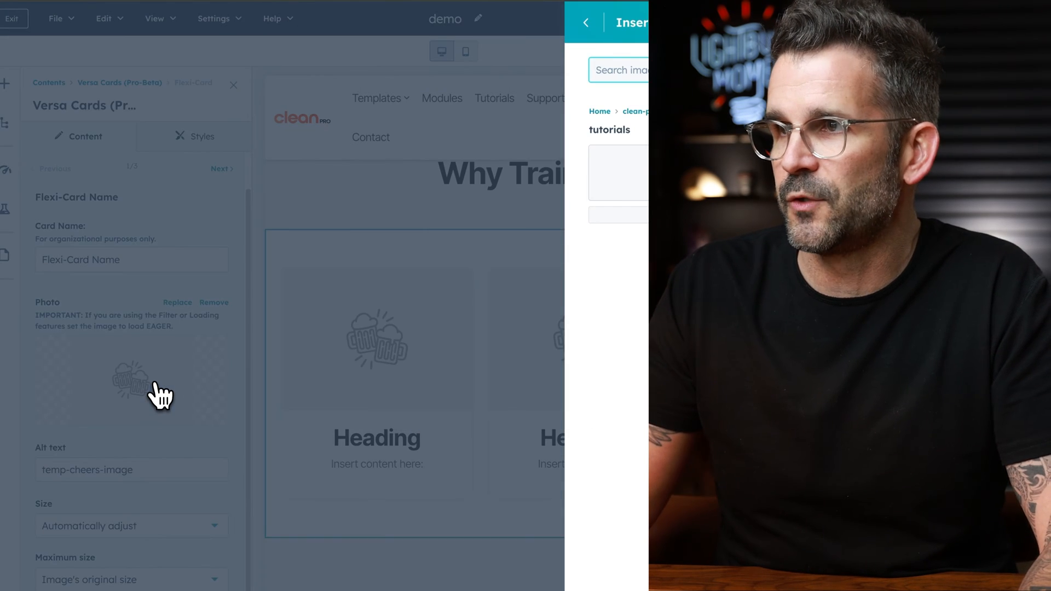
pyautogui.moveTo(587, 160)
pyautogui.click(582, 153)
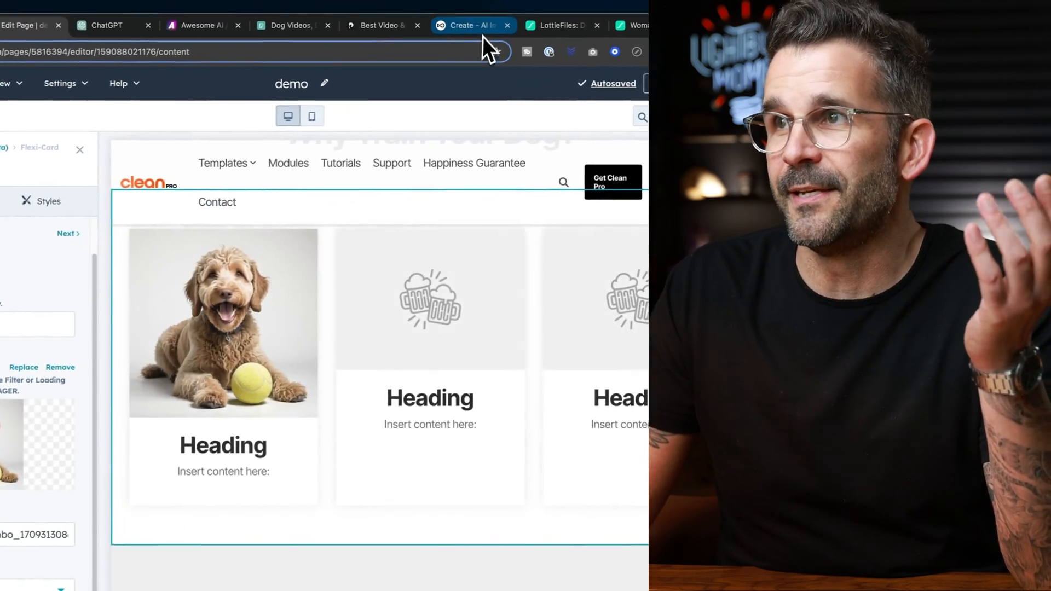
# Step: Switch to OpenArt, examine the generated woman-and-dog image and its prompt, and return to the HubSpot page editor
pyautogui.click(472, 27)
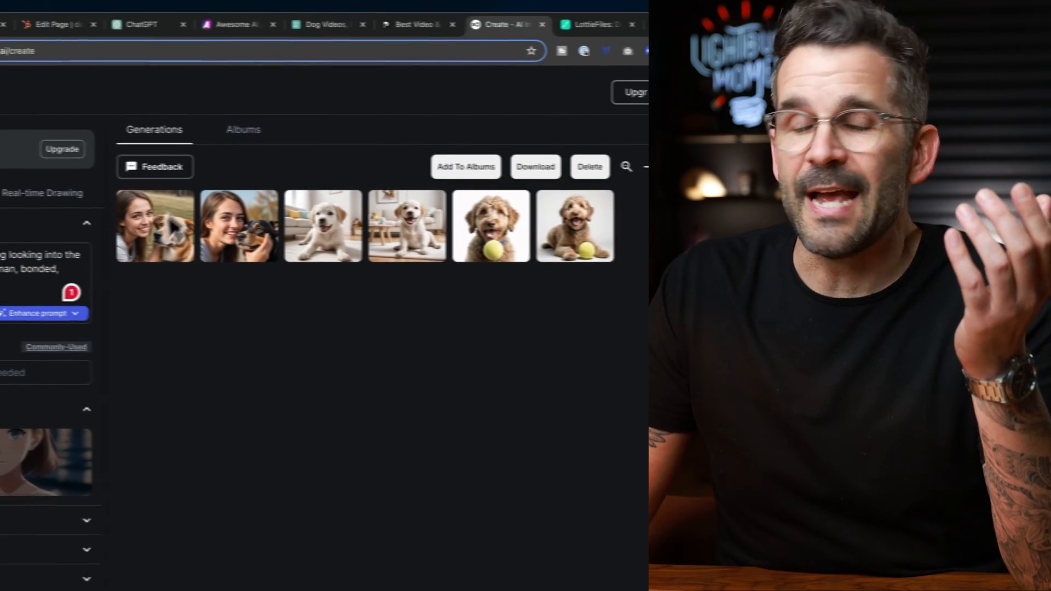
pyautogui.click(183, 225)
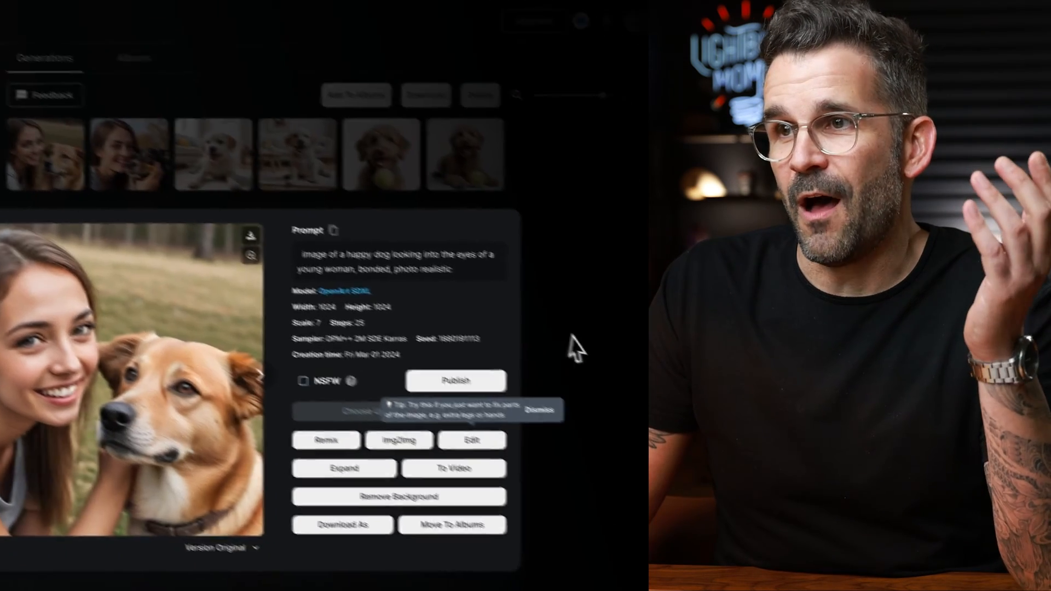
pyautogui.click(569, 335)
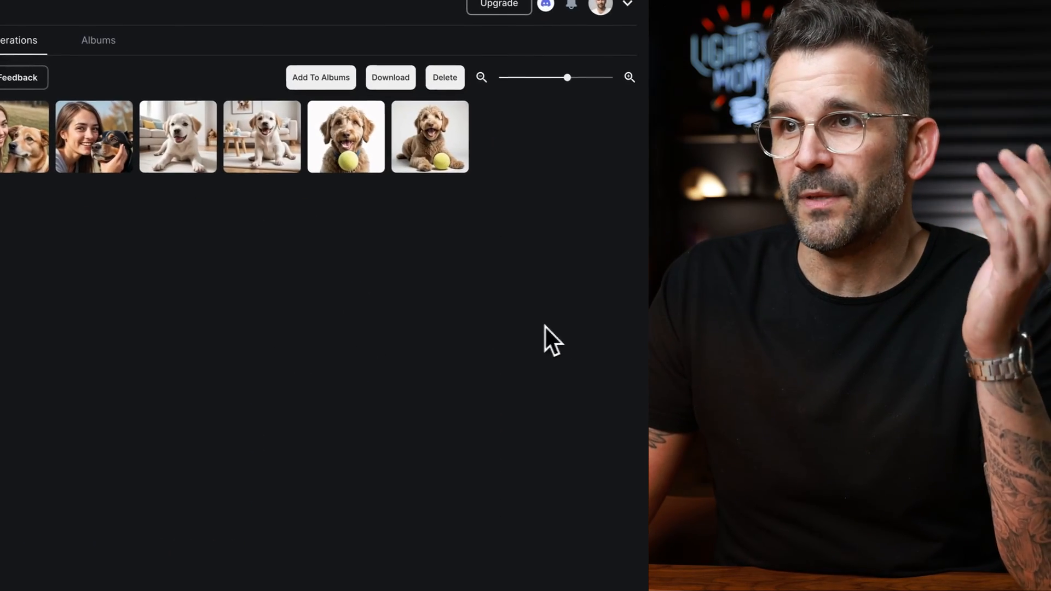
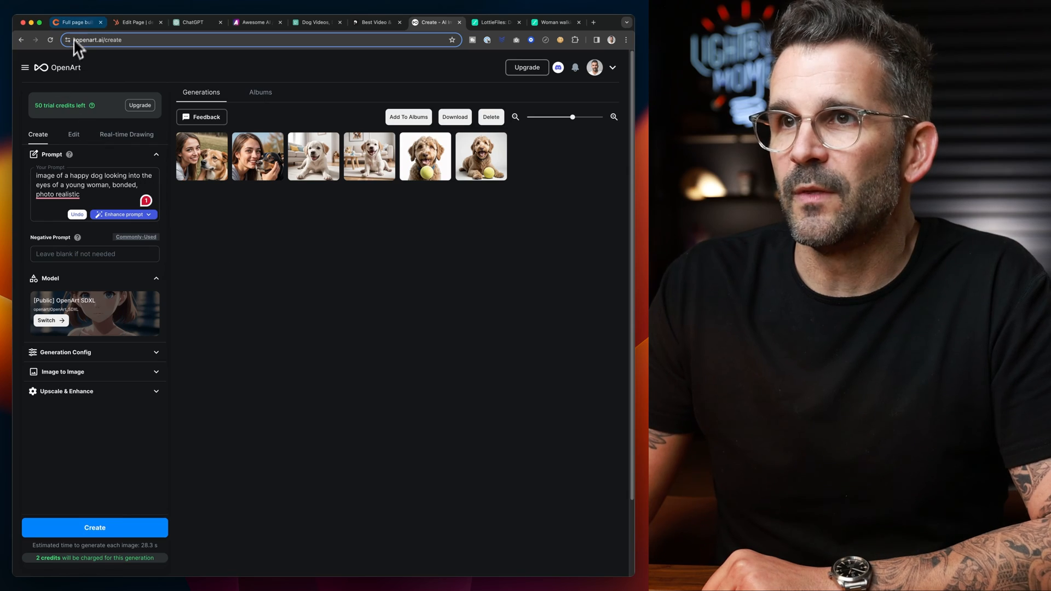
pyautogui.click(145, 24)
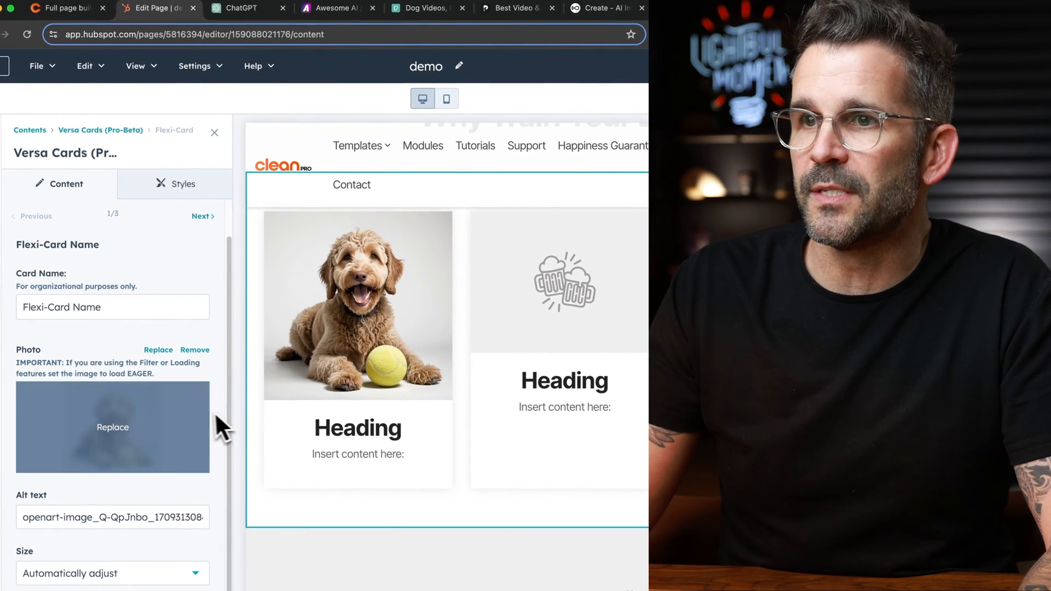
# Step: Replace the first card's rich text with the "Happier Dog, Happier You" heading and description copied from the example page
pyautogui.click(71, 8)
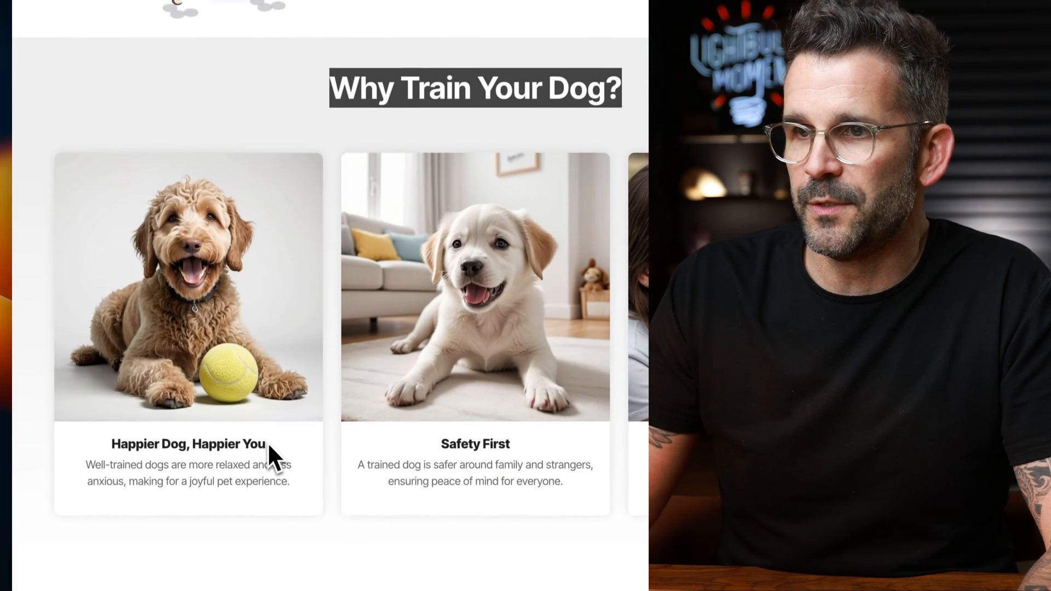
pyautogui.moveTo(266, 506); pyautogui.dragTo(108, 506)
pyautogui.hotkey('ctrl', 'c')
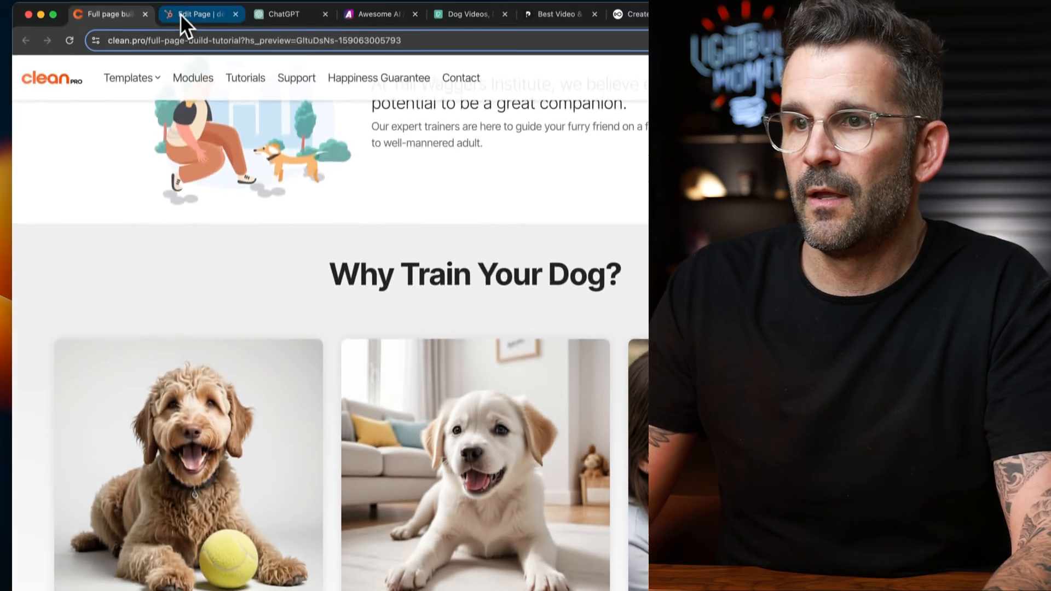
pyautogui.click(181, 15)
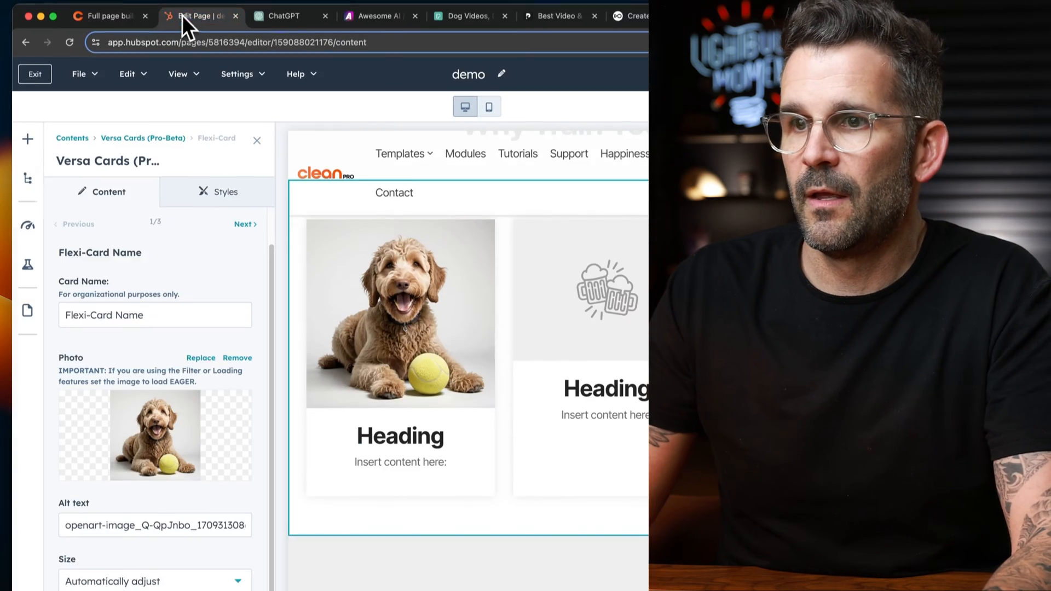
pyautogui.scroll(-3, 160, 418)
pyautogui.click(185, 404)
pyautogui.press('super+a')
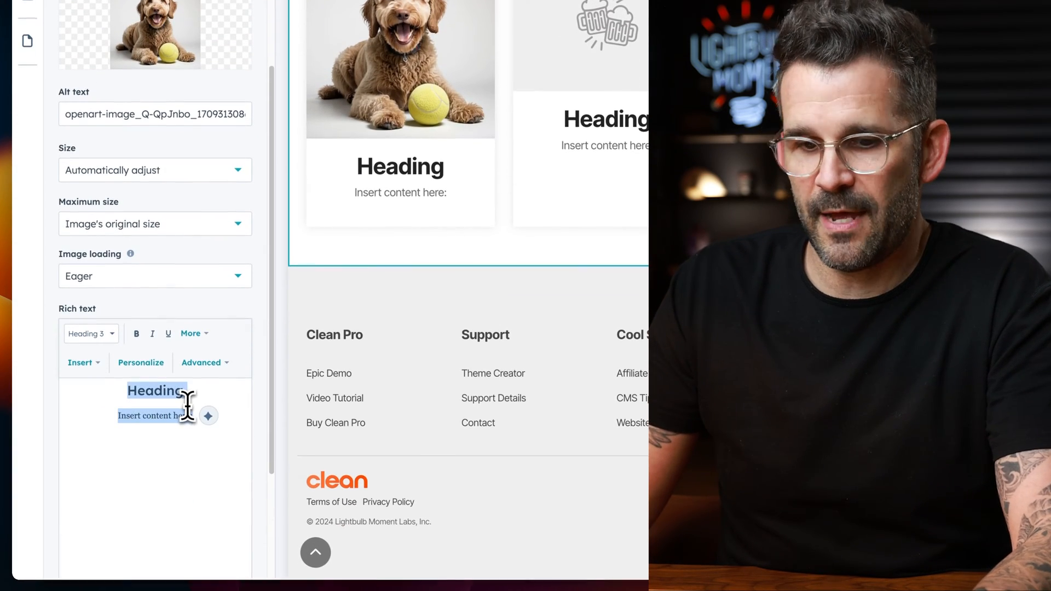
pyautogui.write('Happier Dog, Happier You Well-trained dogs are more relaxed and less anxious, making for a joyful pet experience.')
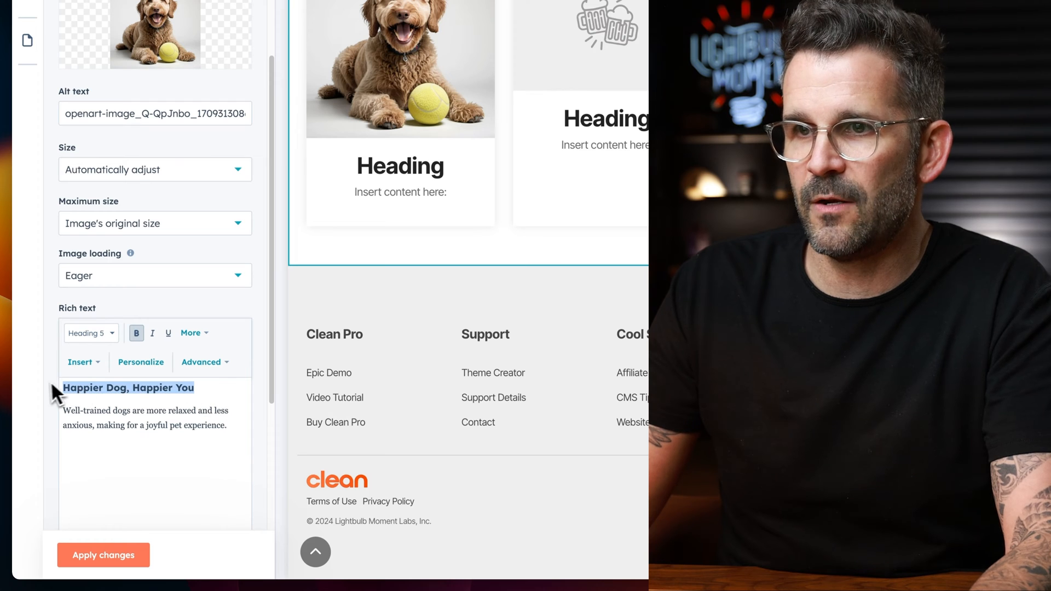
# Step: Center-align the "Happier Dog, Happier You" heading and the description paragraph in the first card's rich text
pyautogui.click(190, 333)
pyautogui.click(258, 364)
pyautogui.click(266, 419)
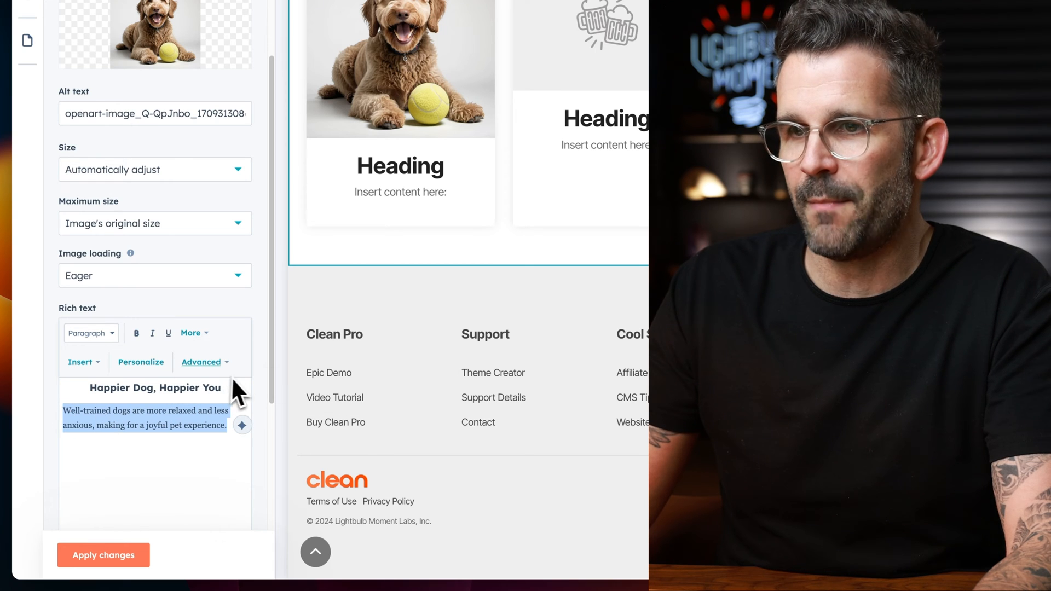
pyautogui.click(182, 333)
pyautogui.click(253, 363)
pyautogui.click(265, 422)
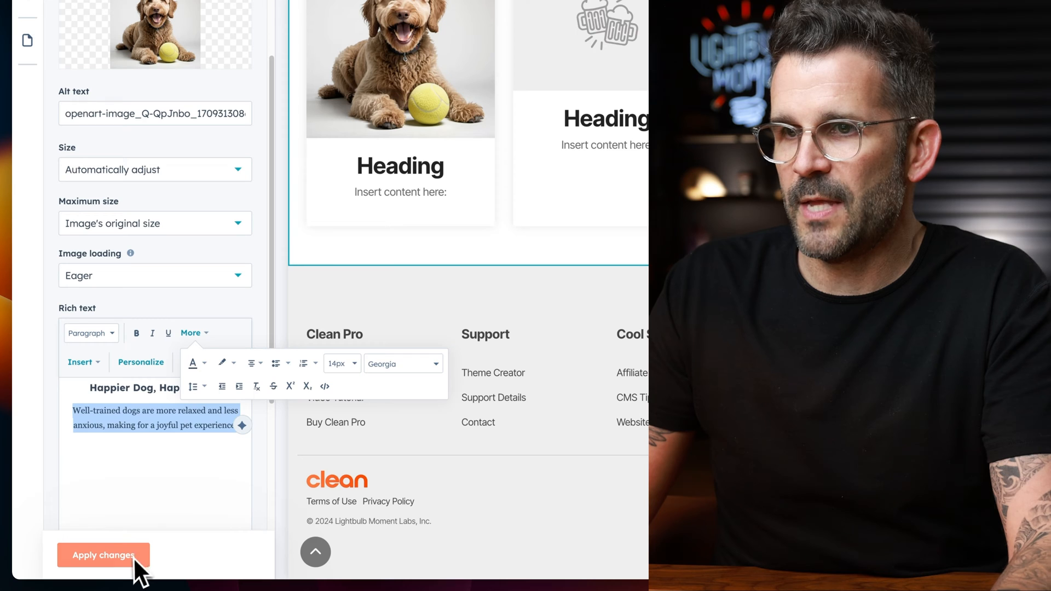
pyautogui.click(132, 466)
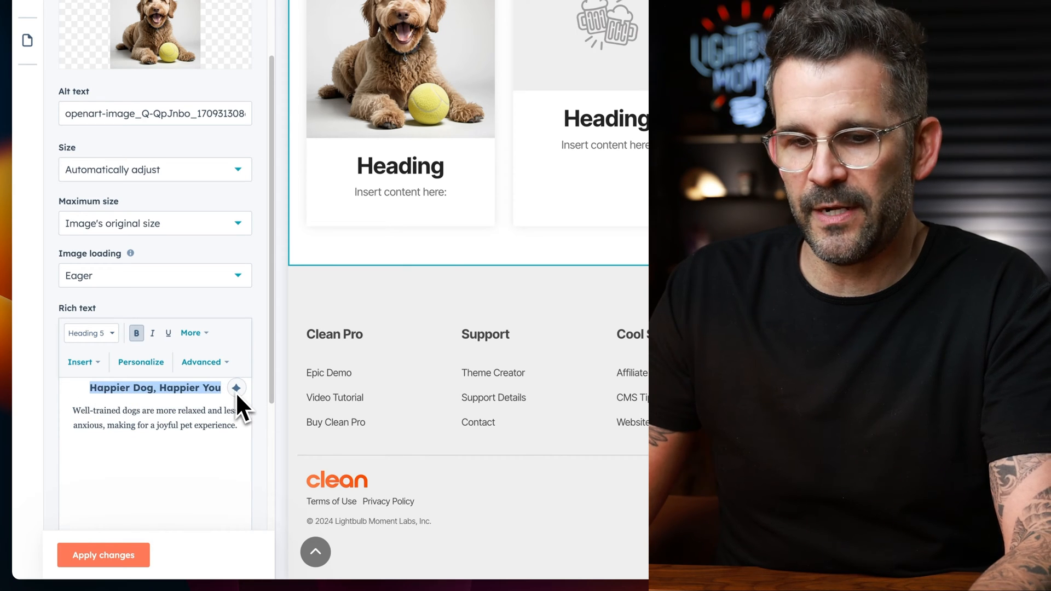
# Step: Set the first card's Card Name to "Happier Dog, Happier You" and apply the changes
pyautogui.scroll(5, 205, 193)
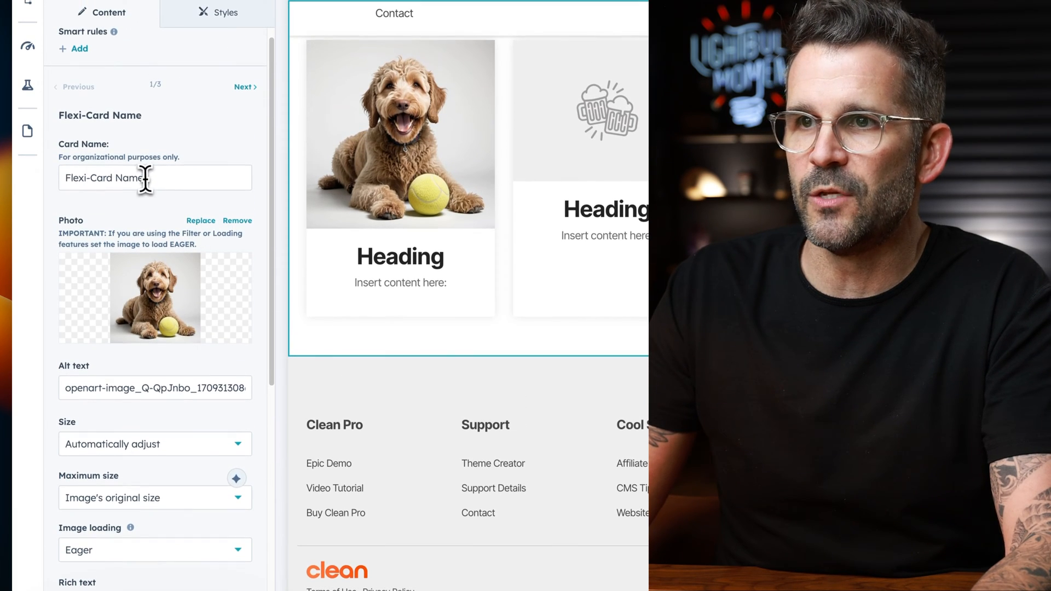
pyautogui.tripleClick(144, 179)
pyautogui.hotkey('ctrl', 'v')
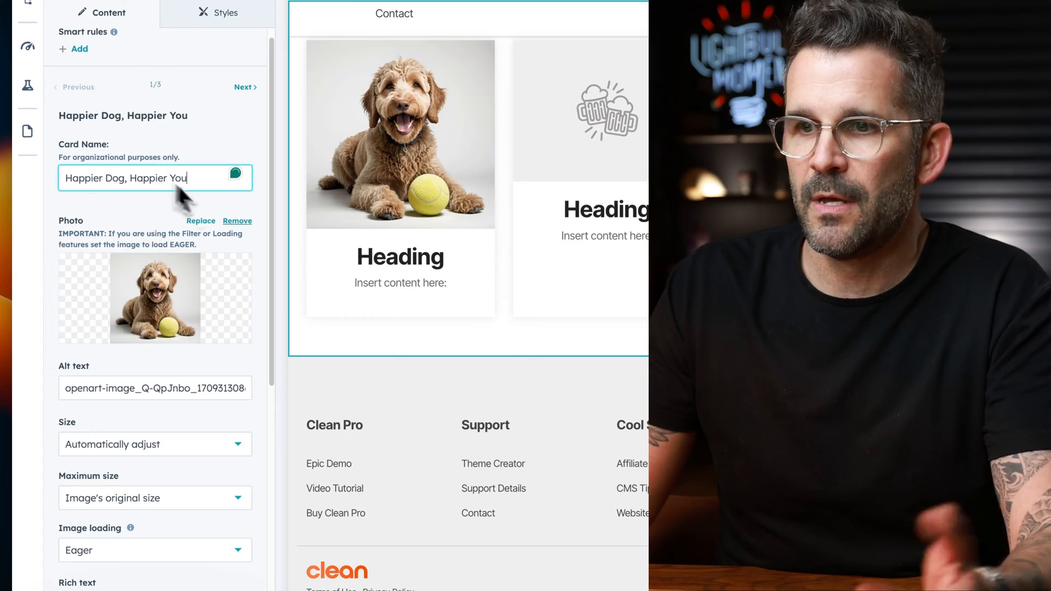
pyautogui.scroll(-3, 163, 521)
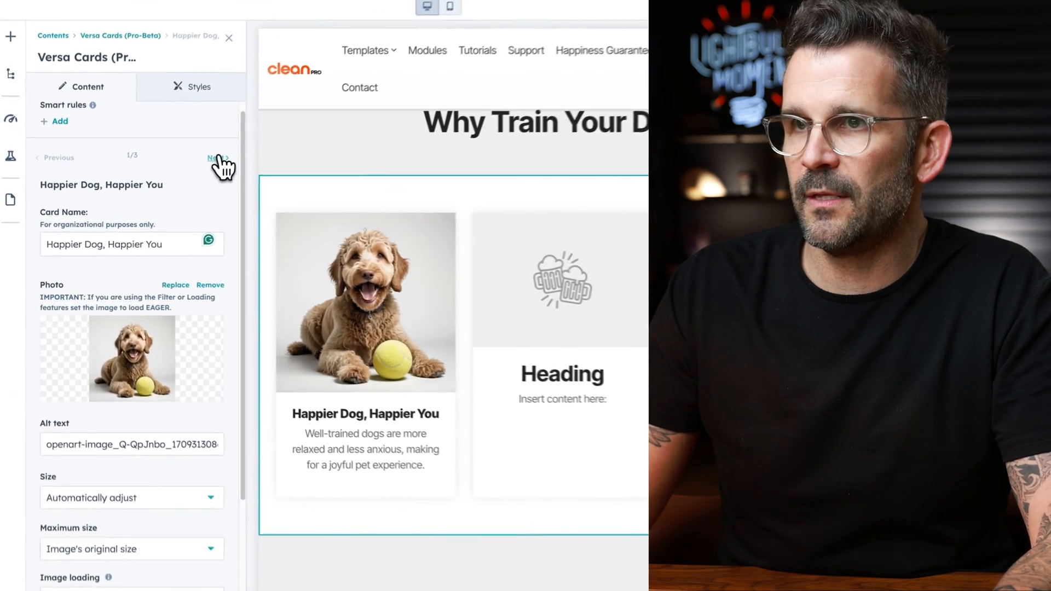
# Step: Replace the second flexi-card's placeholder photo with the image of the white puppy in the living room
pyautogui.click(166, 189)
pyautogui.click(126, 345)
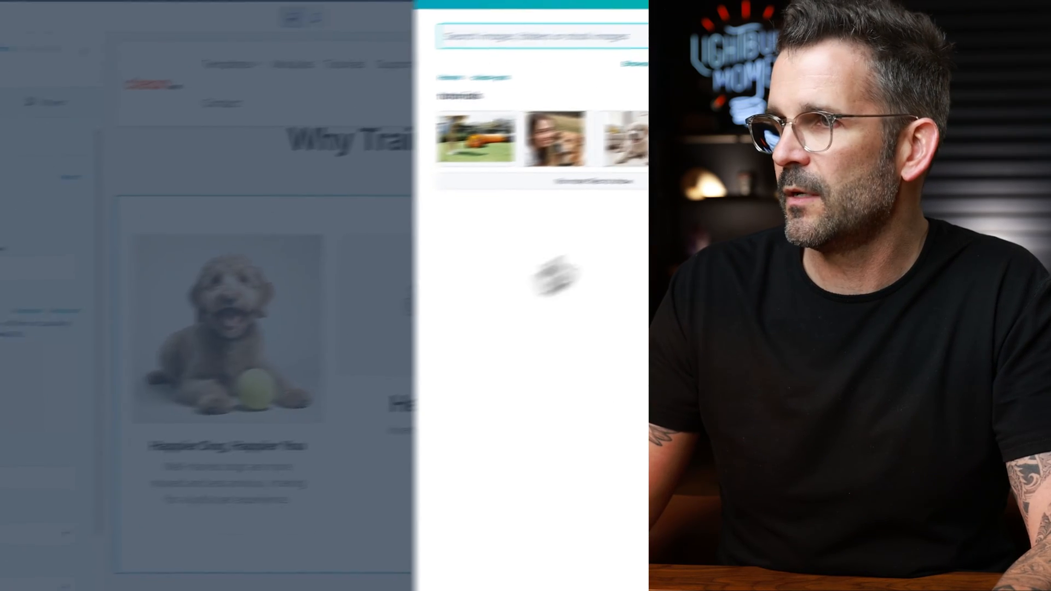
pyautogui.click(640, 138)
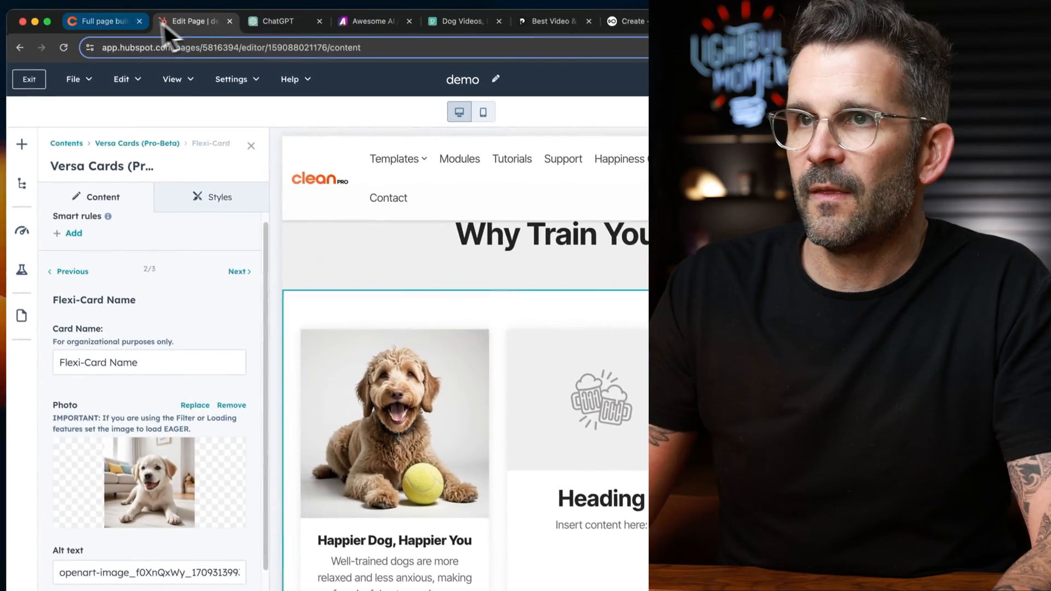
# Step: Replace the second card's rich text with the "Safety First" heading and description copied from the example page
pyautogui.click(100, 30)
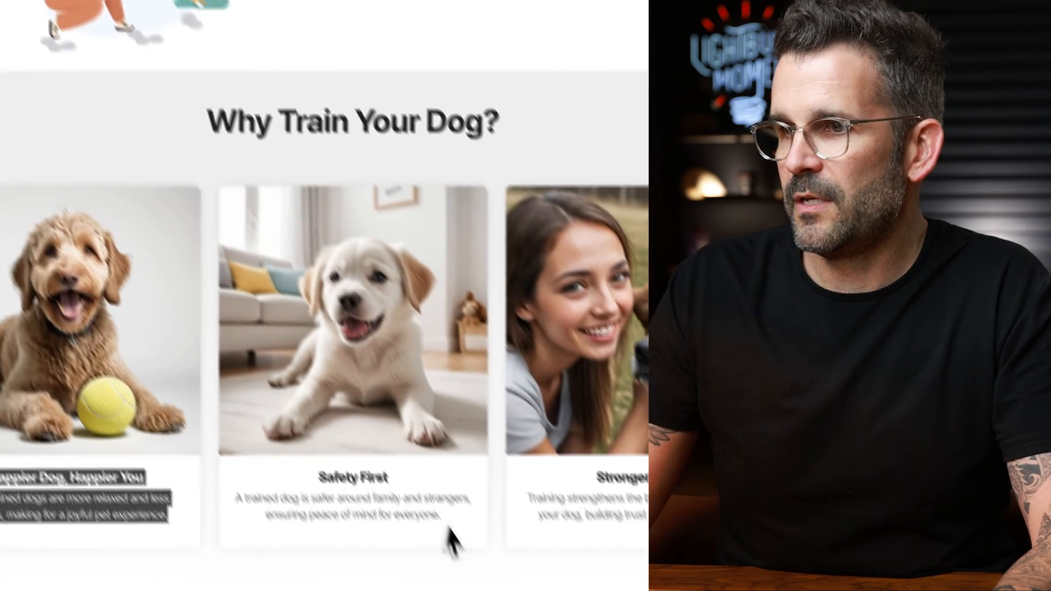
pyautogui.moveTo(449, 528); pyautogui.dragTo(319, 472)
pyautogui.hotkey('ctrl', 'c')
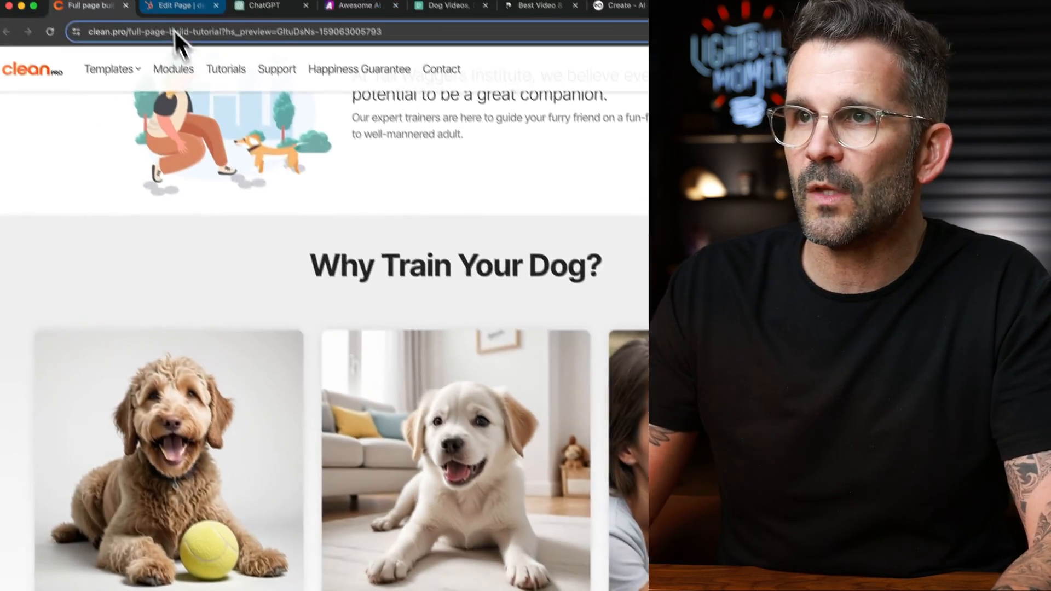
pyautogui.click(178, 27)
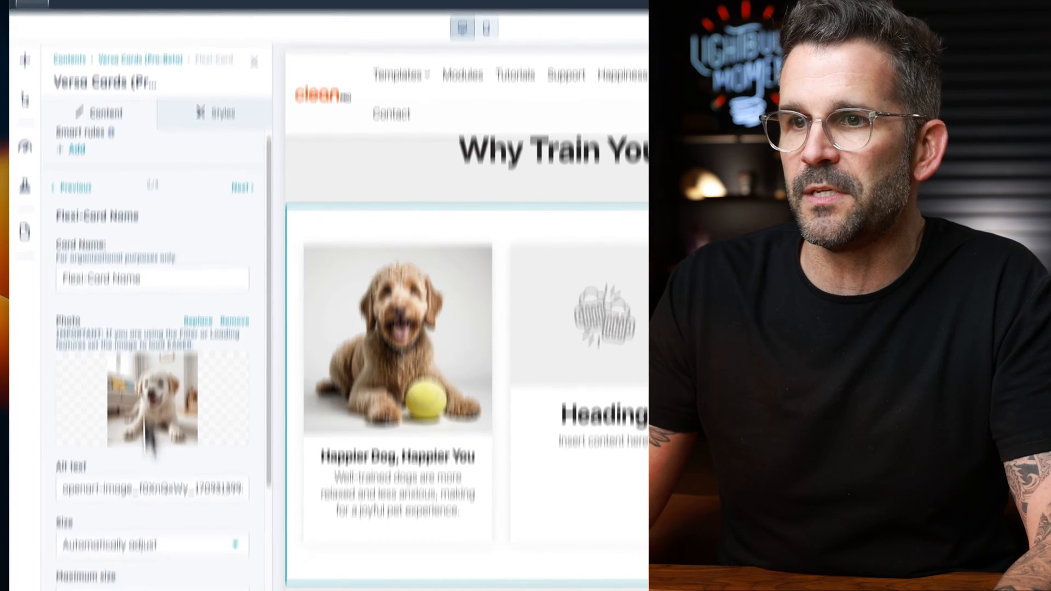
pyautogui.scroll(-5, 224, 492)
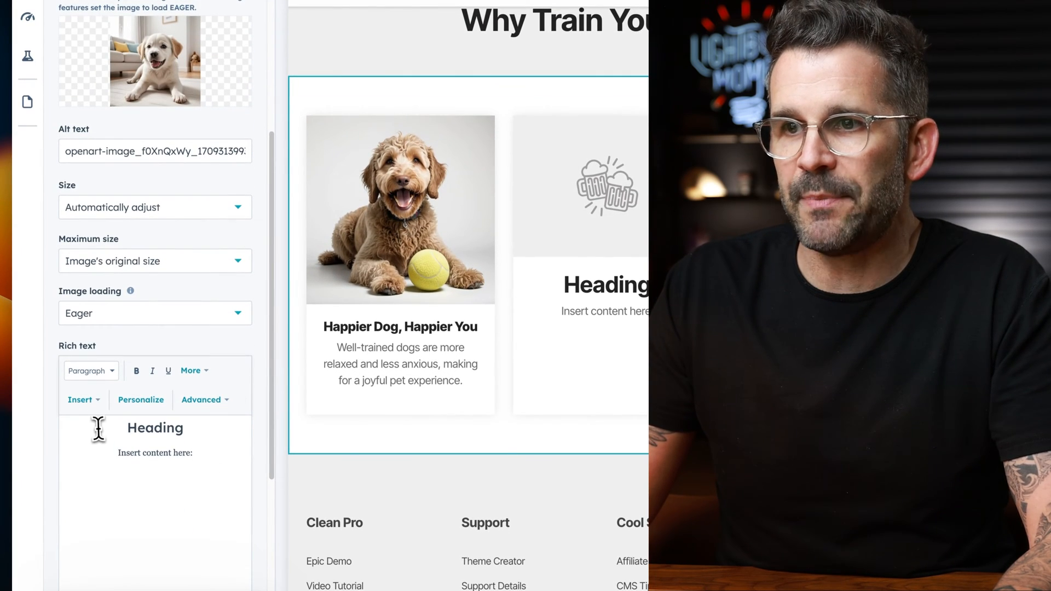
pyautogui.hotkey('ctrl', 'v')
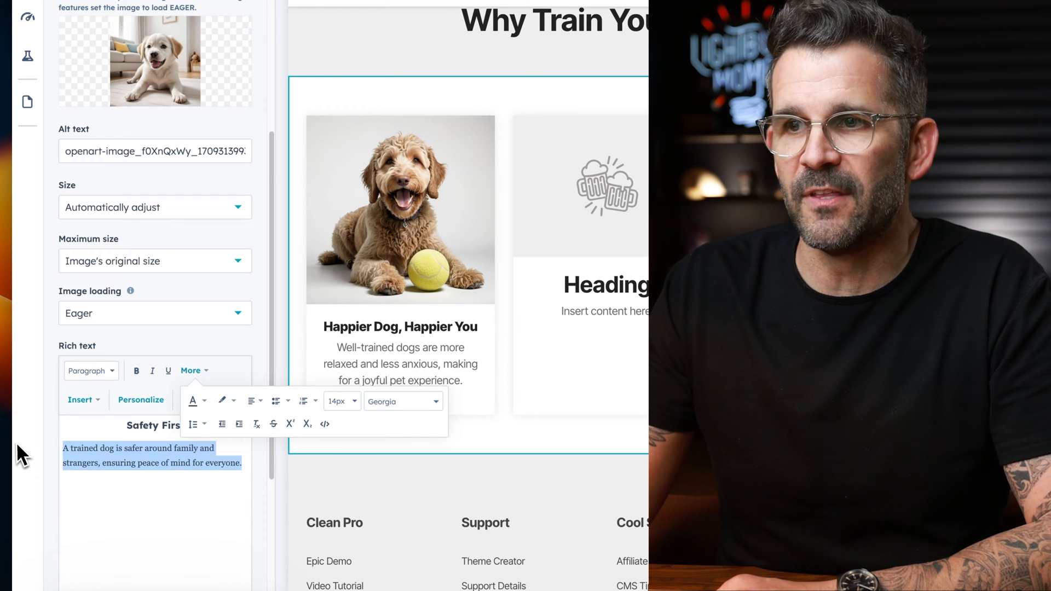
# Step: Center-align the description paragraph below the "Safety First" heading in the second card's rich text
pyautogui.click(191, 371)
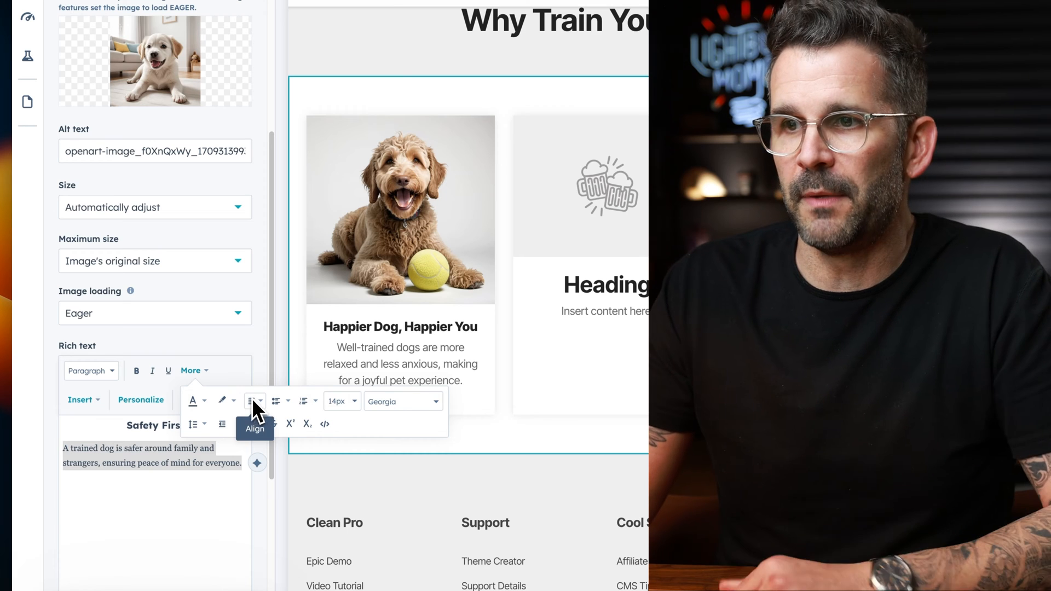
pyautogui.click(252, 399)
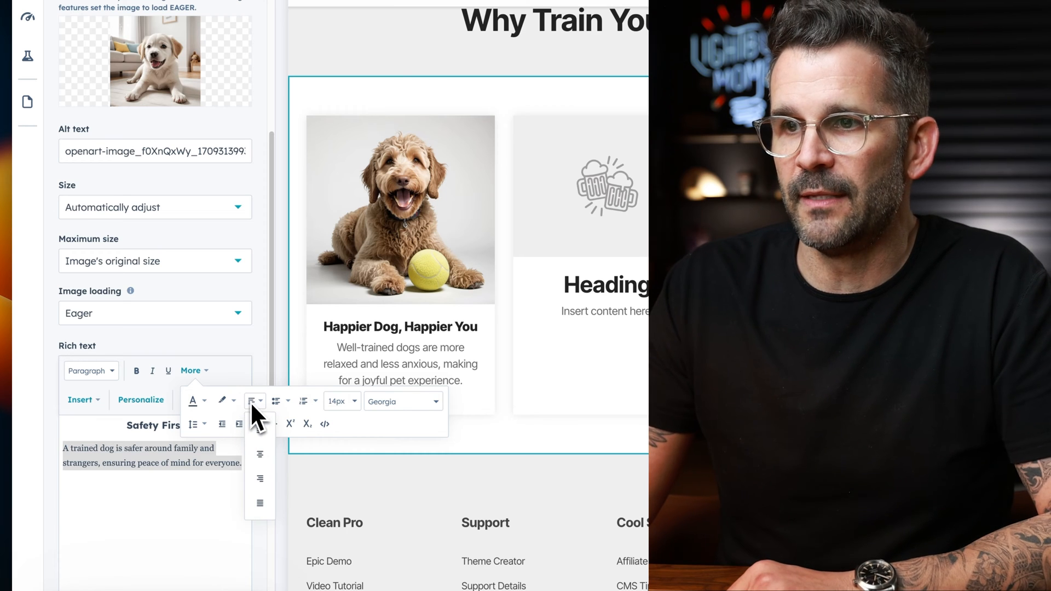
pyautogui.click(263, 454)
pyautogui.click(220, 465)
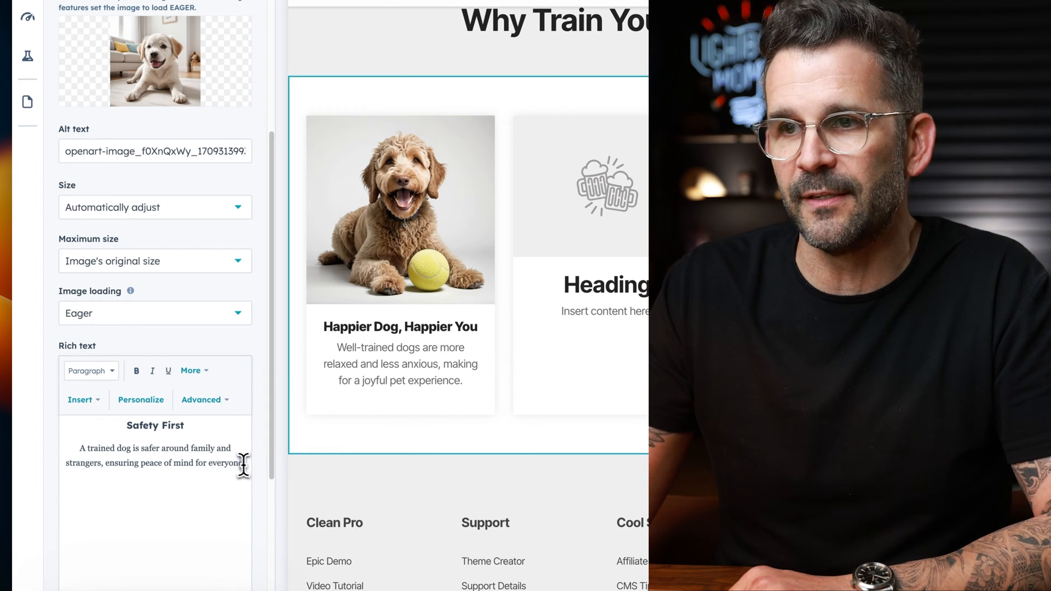
pyautogui.moveTo(246, 465); pyautogui.dragTo(110, 418)
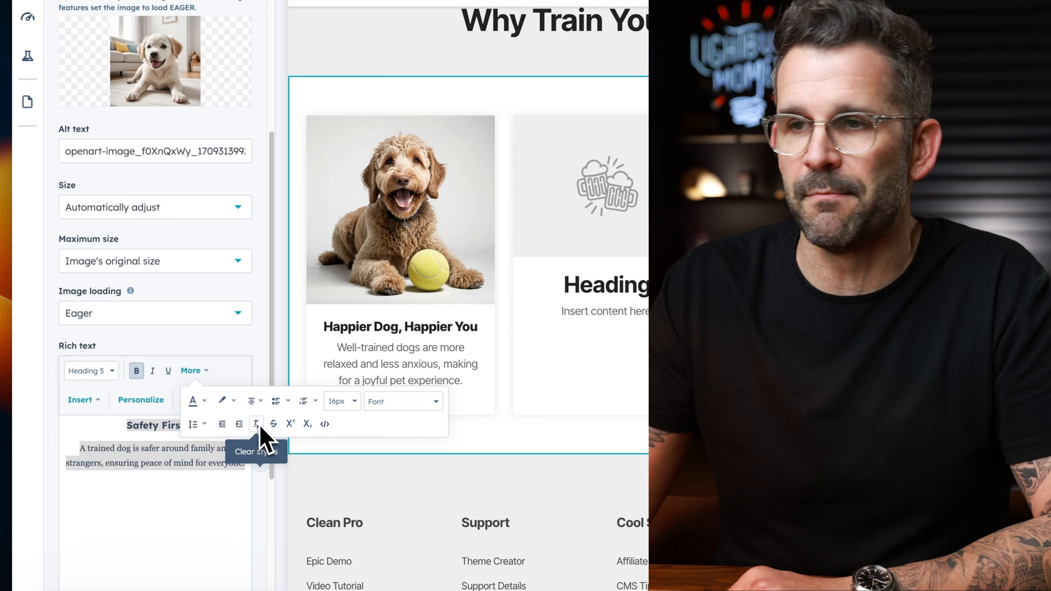
pyautogui.click(139, 495)
# Step: Set the second card's Card Name to "Safety First" and apply the changes
pyautogui.moveTo(189, 426); pyautogui.dragTo(119, 420)
pyautogui.scroll(5, 164, 415)
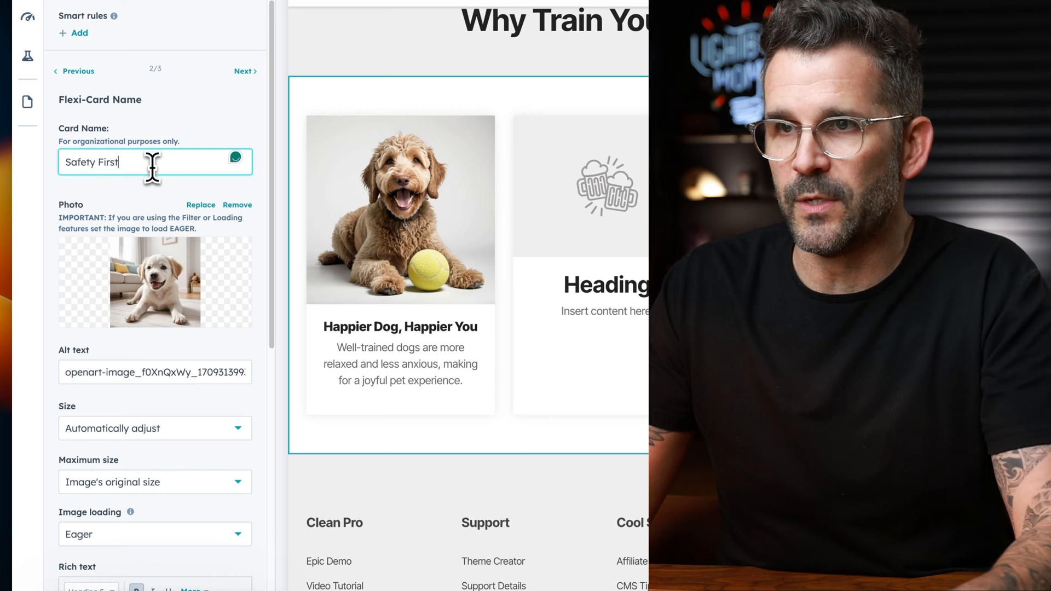
pyautogui.scroll(-5, 157, 387)
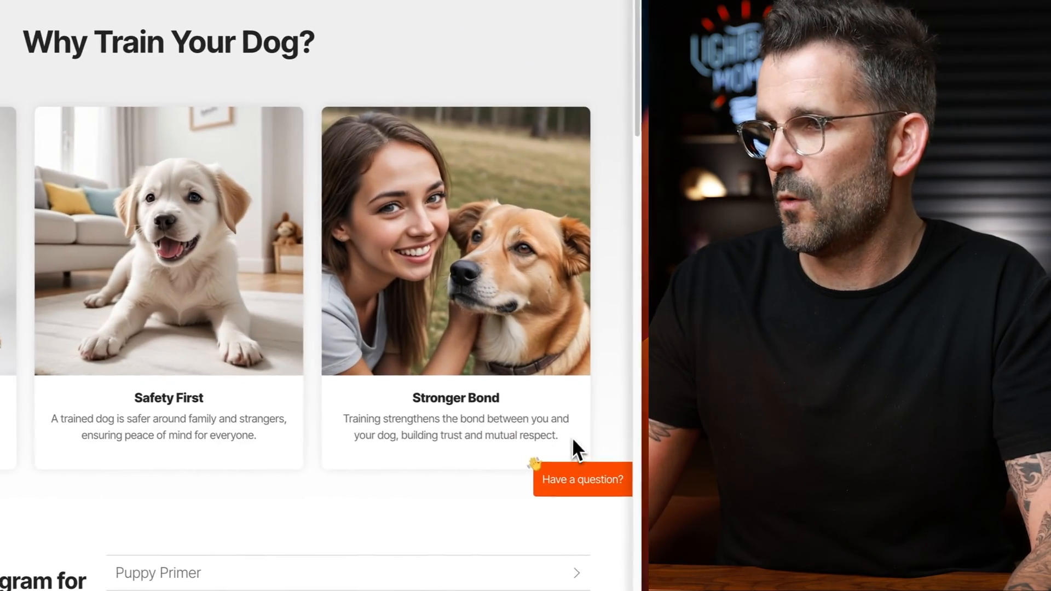
# Step: Replace the third card's rich text with the "Stronger Bond" heading and description copied from the example page
pyautogui.moveTo(571, 437); pyautogui.dragTo(416, 398)
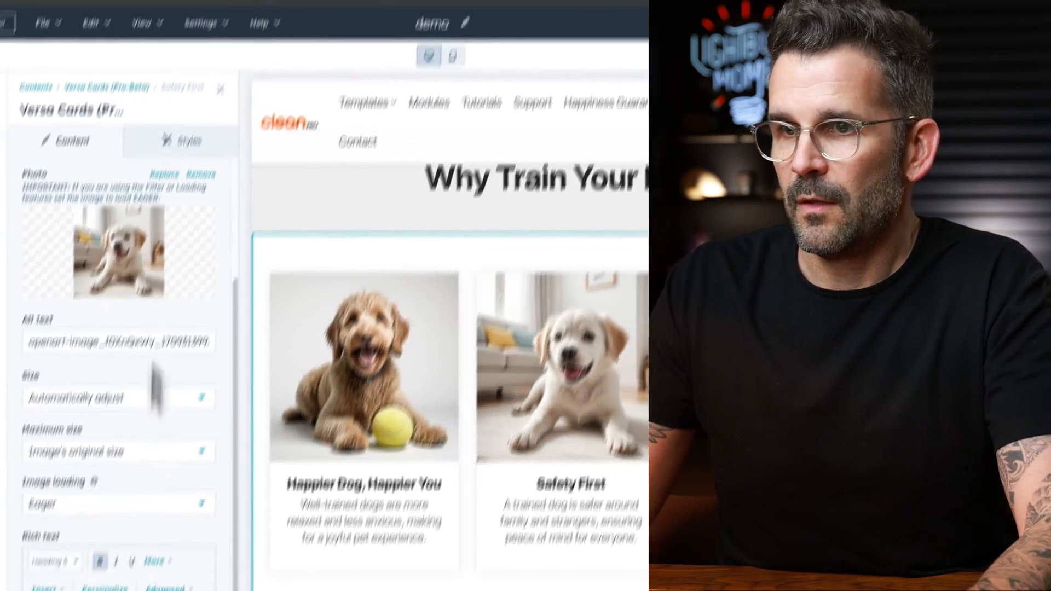
pyautogui.moveTo(121, 509); pyautogui.dragTo(186, 504)
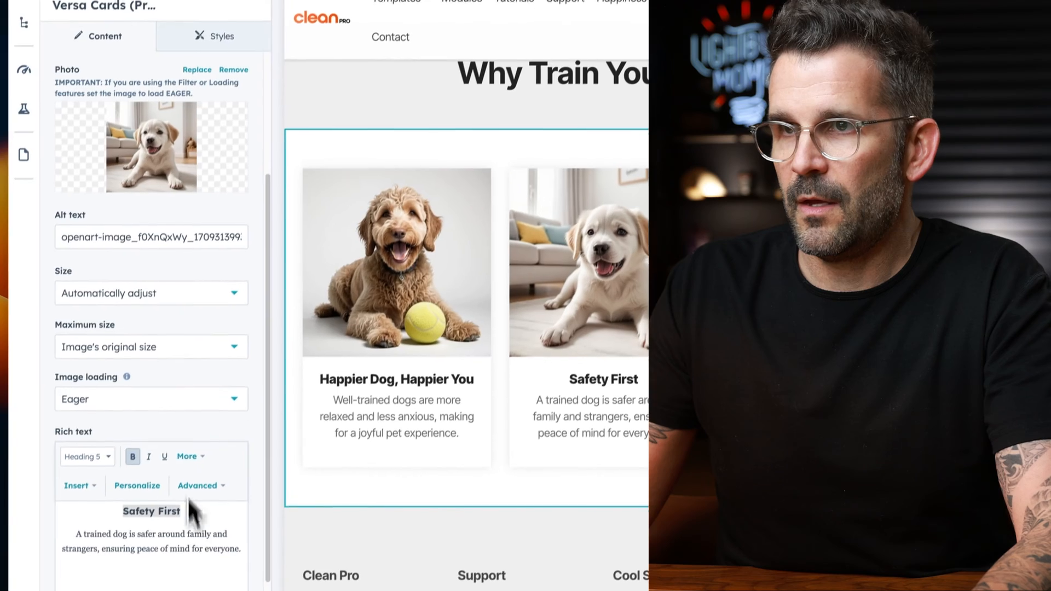
pyautogui.scroll(4, 203, 182)
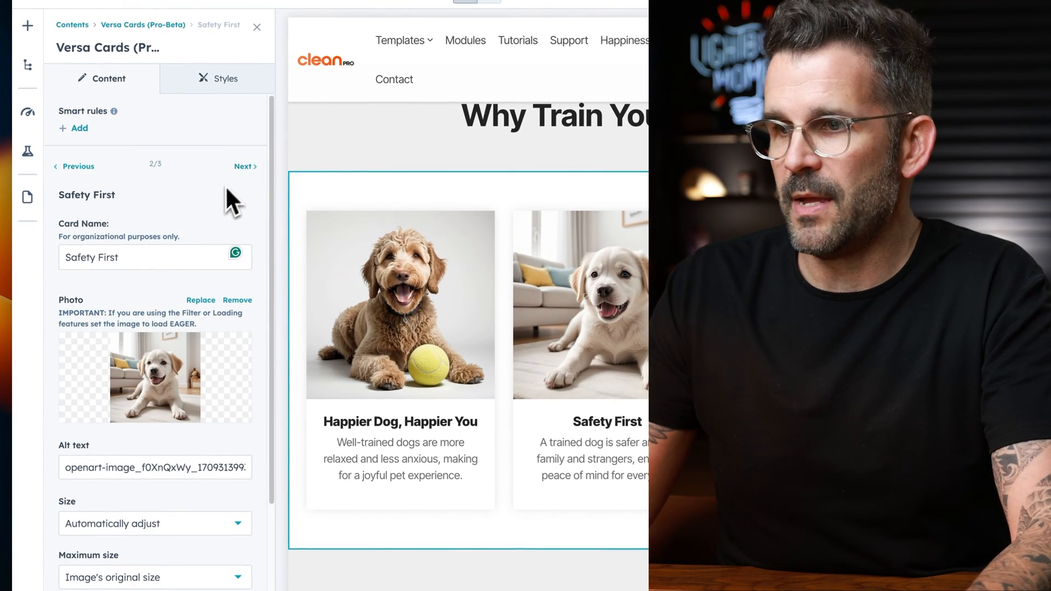
pyautogui.click(244, 167)
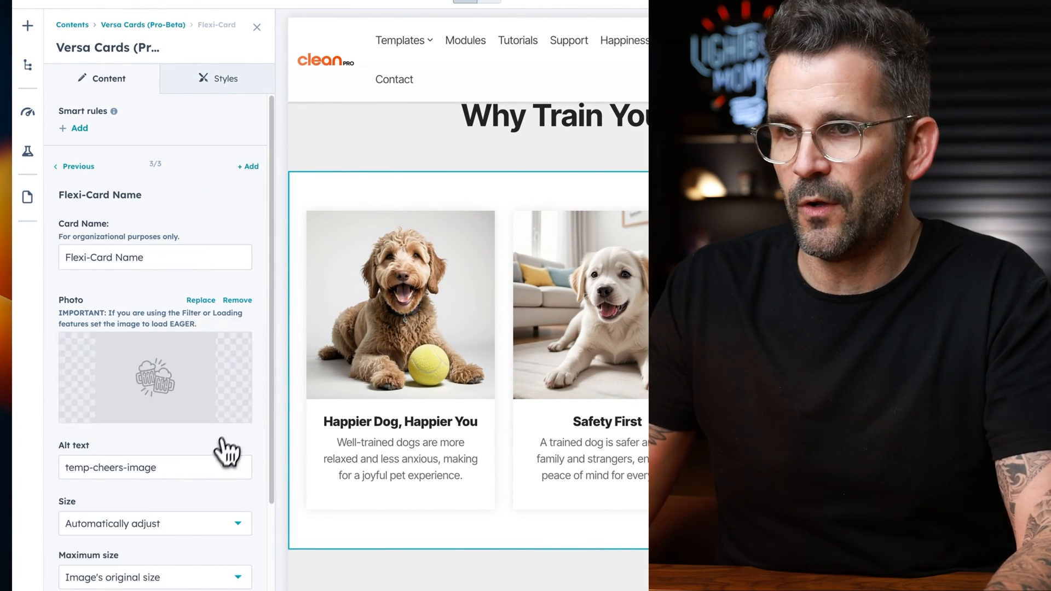
pyautogui.scroll(-5, 224, 452)
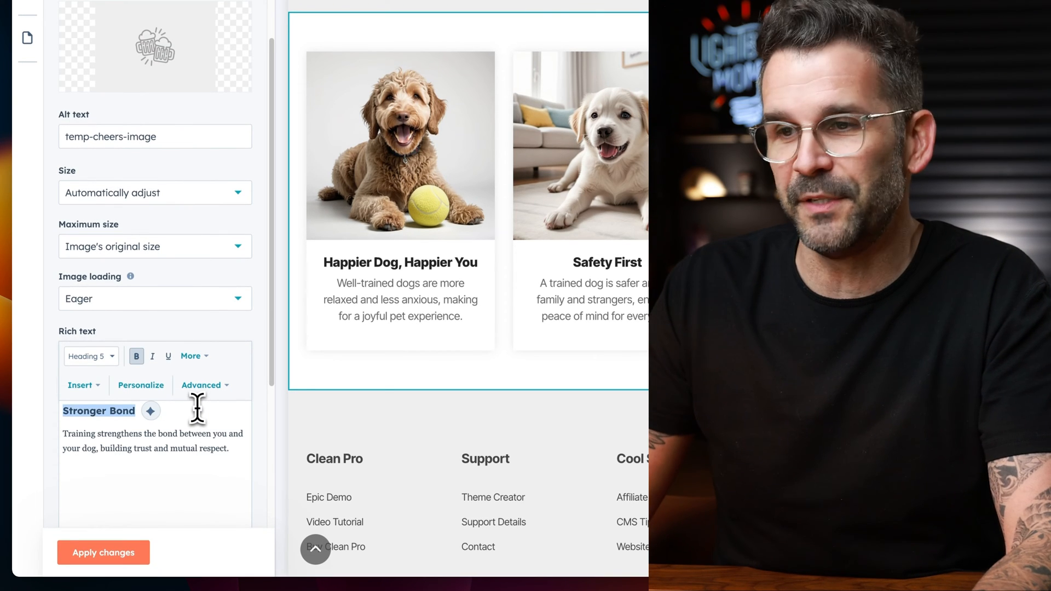
# Step: Center-align the "Stronger Bond" heading and the description paragraph in the third card's rich text, and apply the changes
pyautogui.click(203, 356)
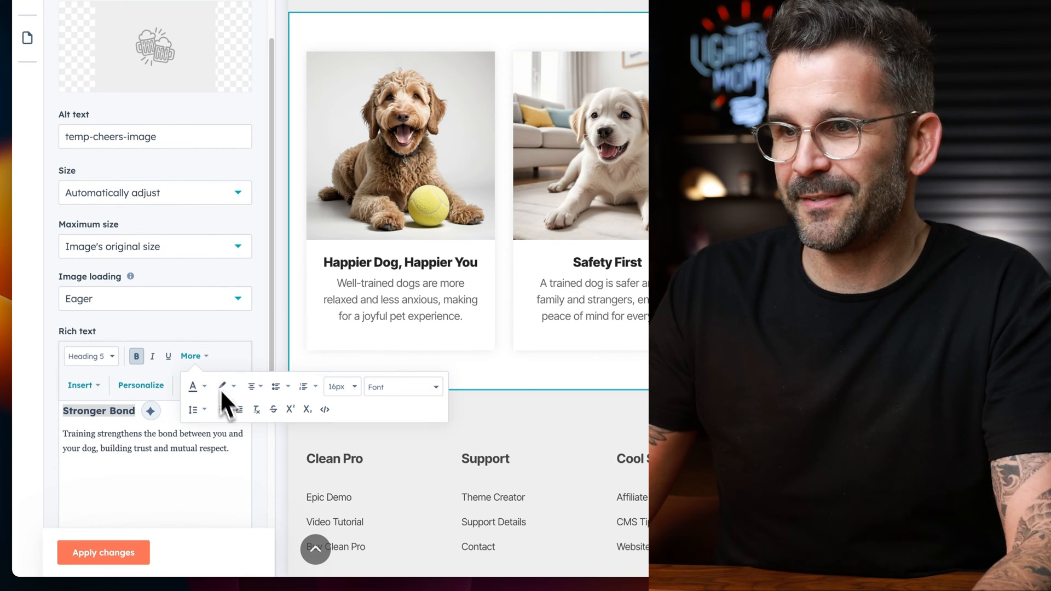
pyautogui.click(252, 388)
pyautogui.click(260, 445)
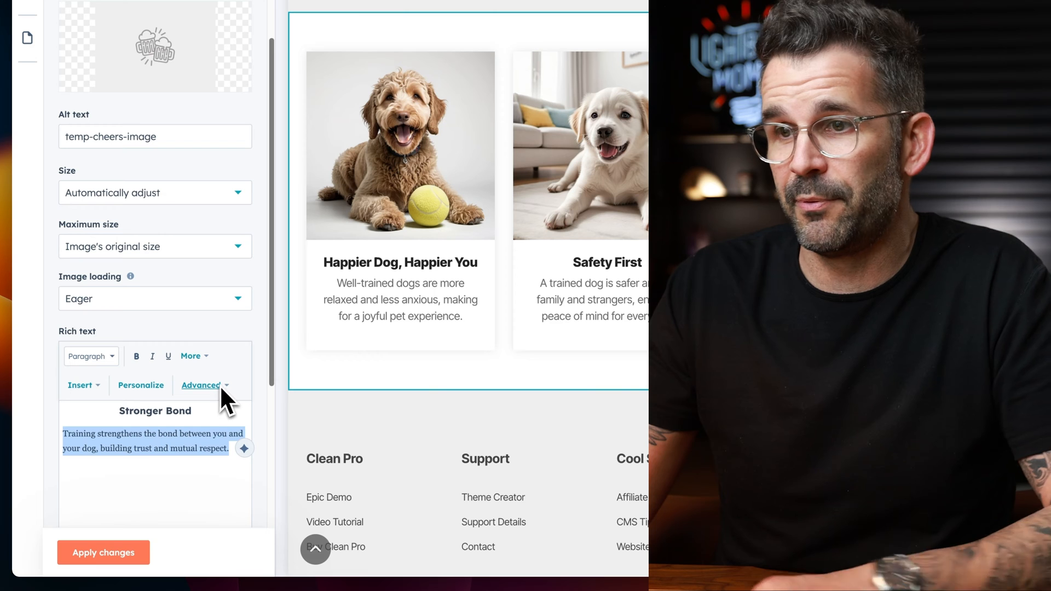
pyautogui.click(203, 356)
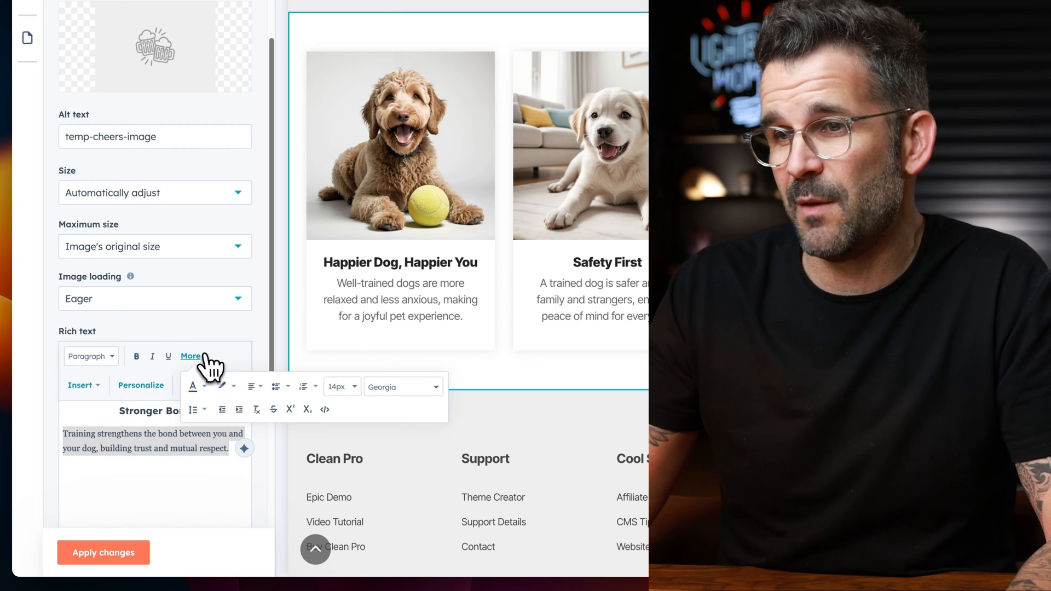
pyautogui.click(252, 386)
pyautogui.click(268, 445)
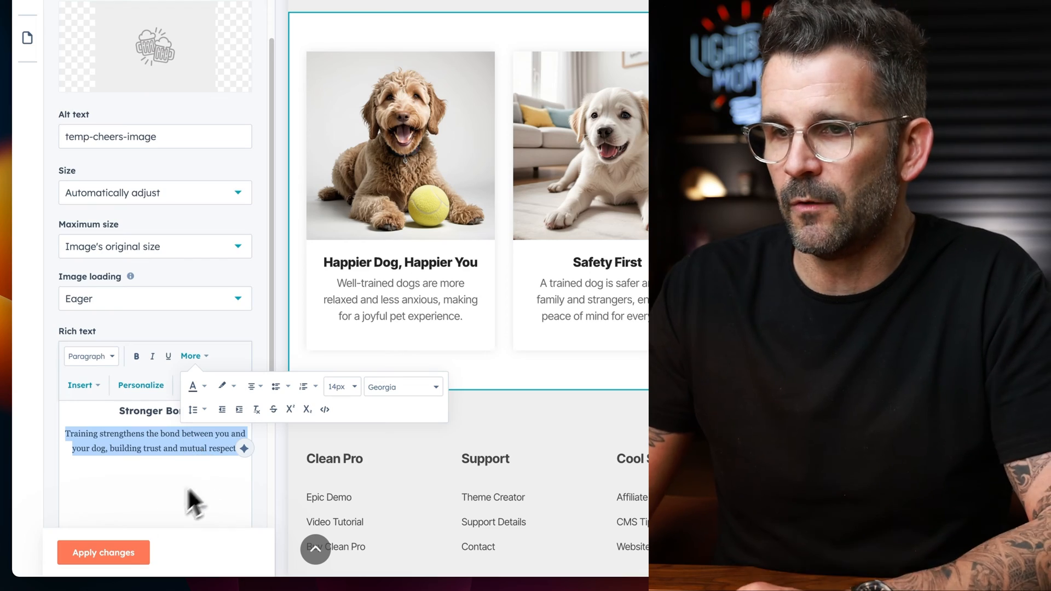
pyautogui.click(132, 554)
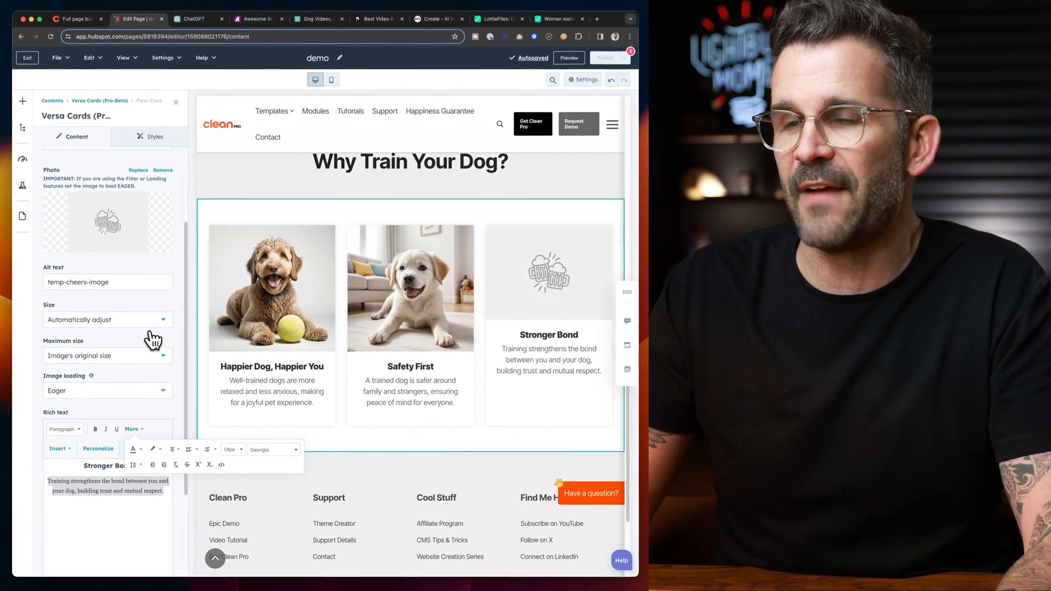
# Step: Replace the third card's placeholder photo with the image of the woman with the brown dog and apply the changes
pyautogui.scroll(1, 153, 340)
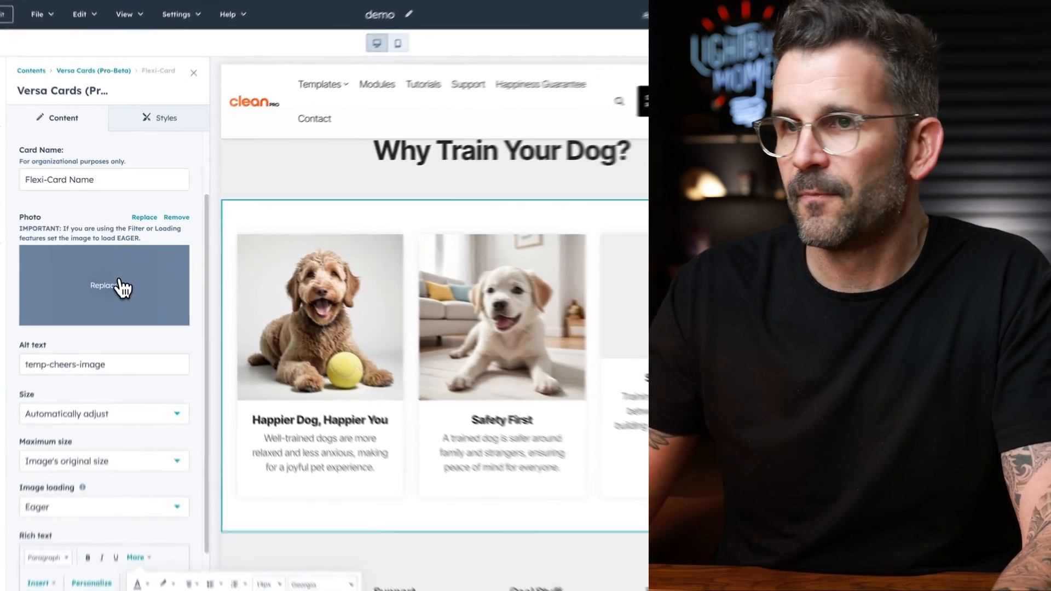
pyautogui.click(112, 251)
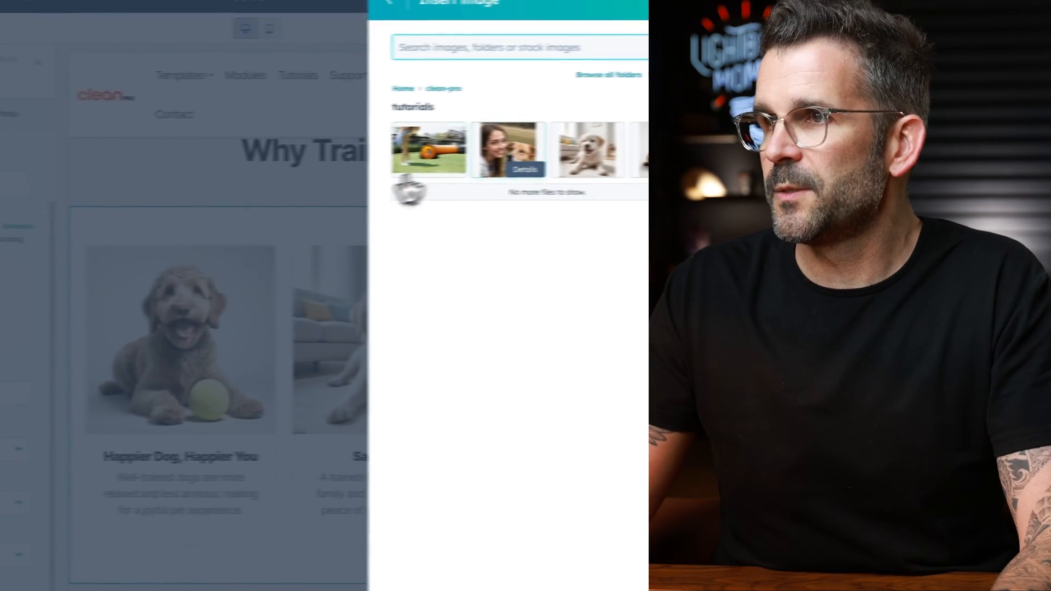
pyautogui.click(513, 144)
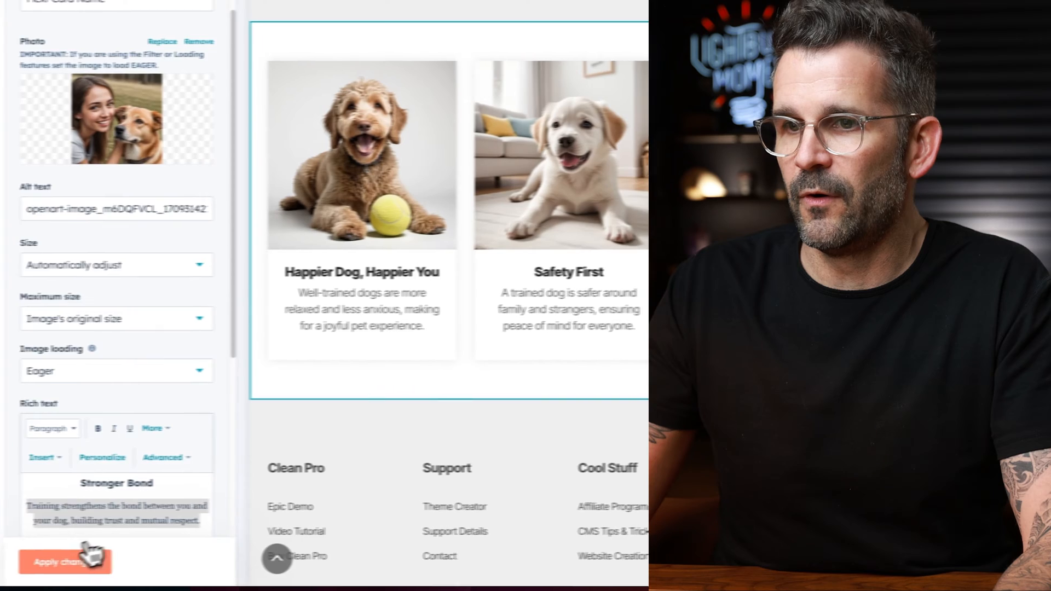
pyautogui.click(89, 558)
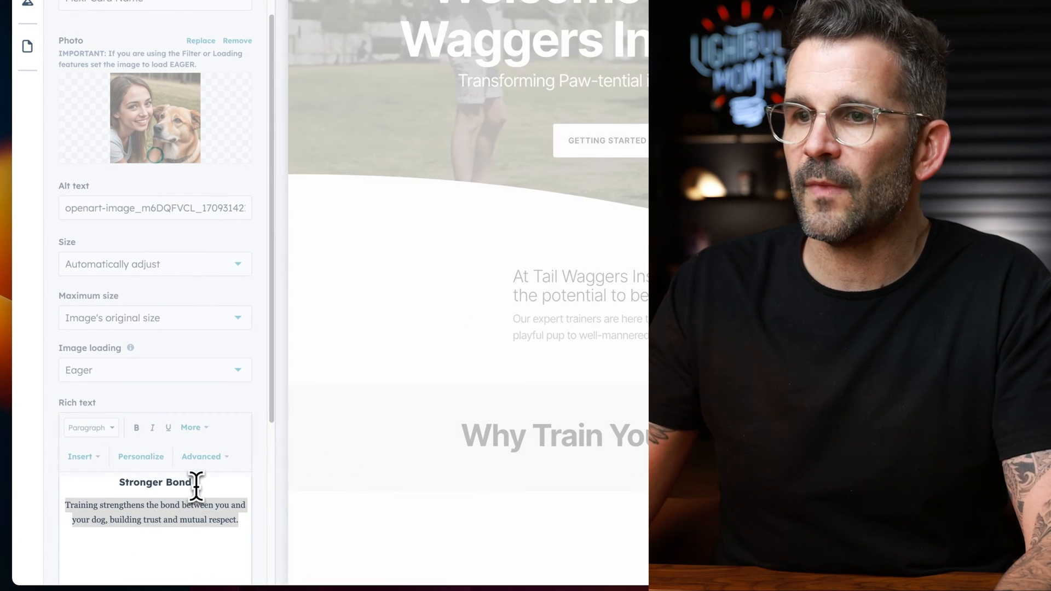
# Step: Set the third card's Card Name to "Stronger Bond" and apply the changes
pyautogui.moveTo(188, 484); pyautogui.dragTo(110, 481)
pyautogui.press('super+c')
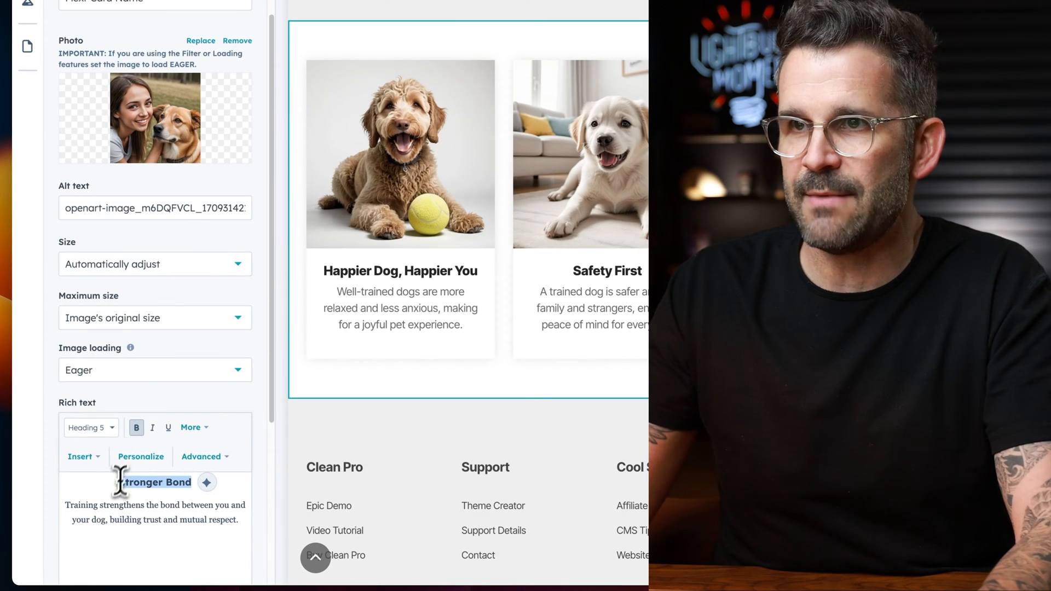
pyautogui.scroll(2, 169, 299)
pyautogui.tripleClick(168, 108)
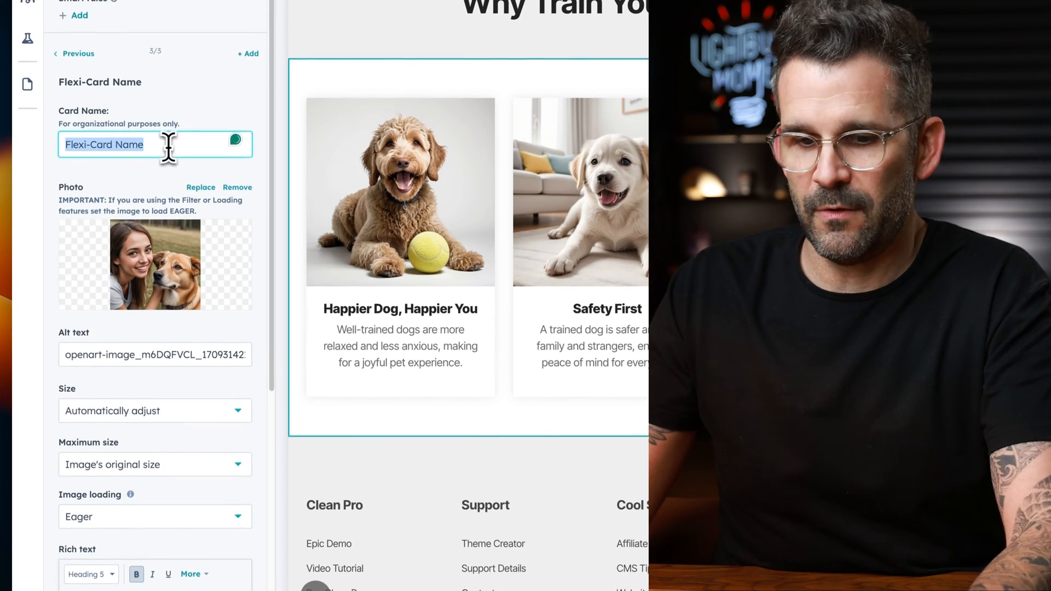
pyautogui.press('super+v')
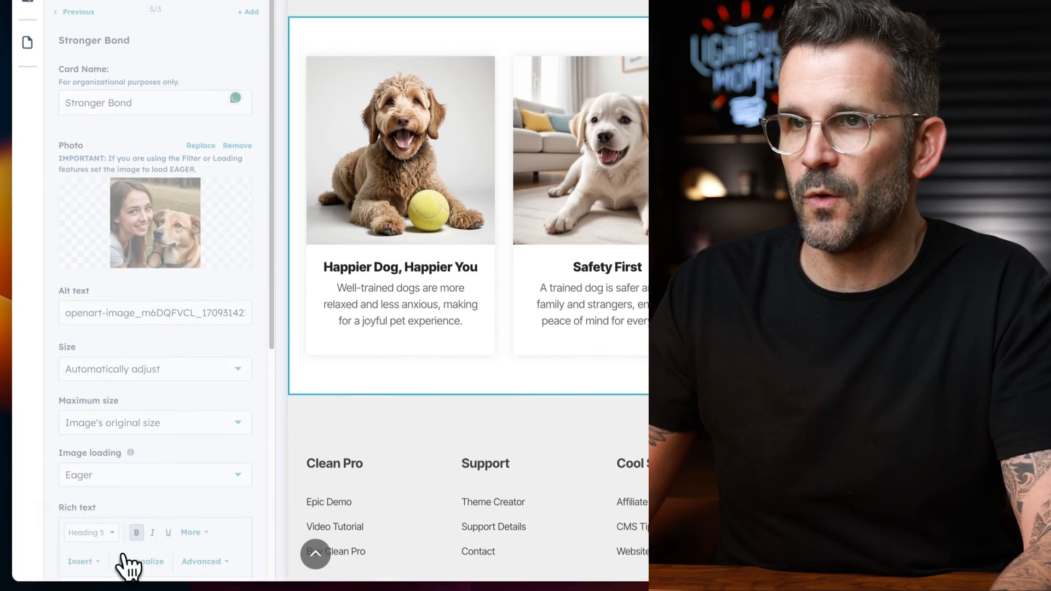
pyautogui.click(129, 565)
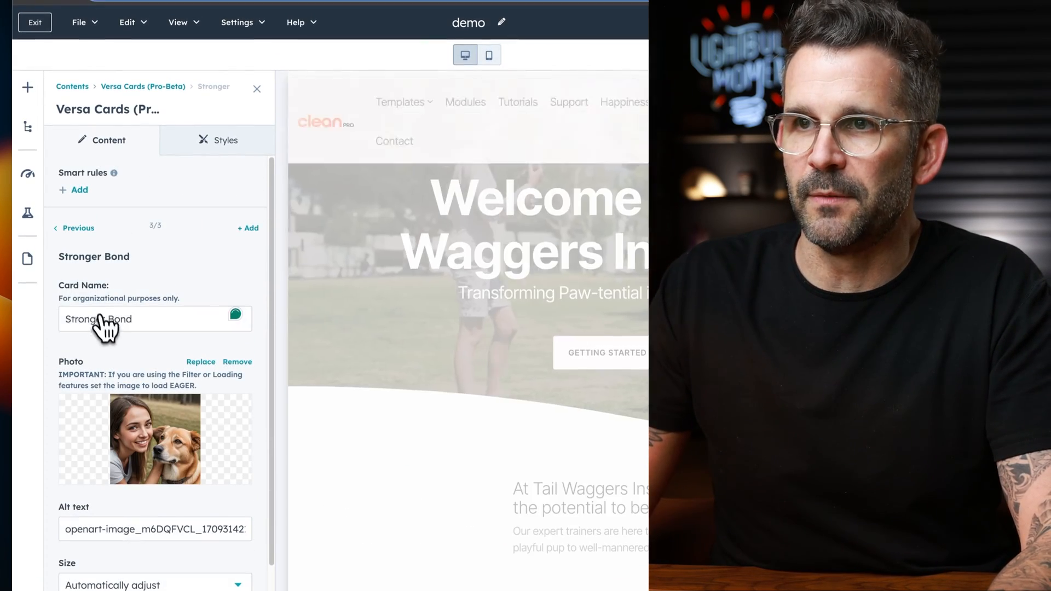
# Step: Return to the Versa Cards module's card list, move "Stronger Bond" to first place and apply the changes
pyautogui.click(155, 87)
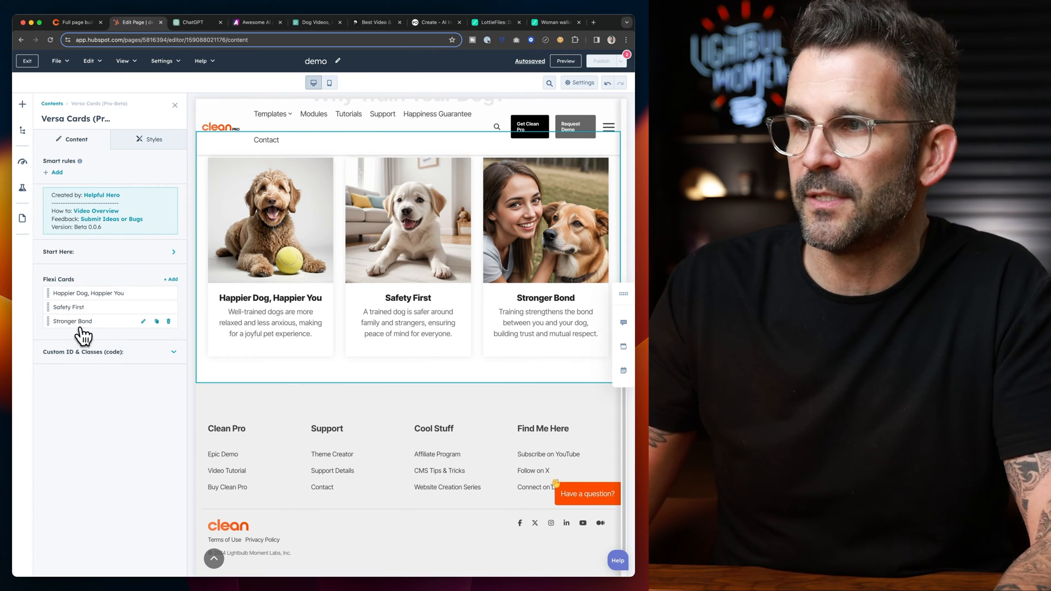
pyautogui.moveTo(48, 321); pyautogui.dragTo(56, 285)
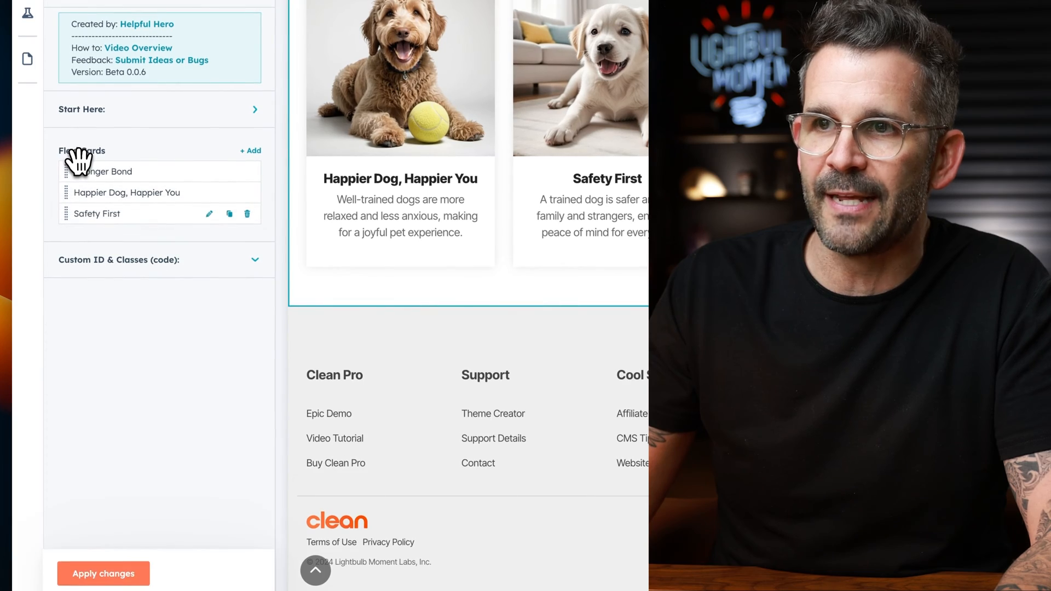
pyautogui.click(98, 574)
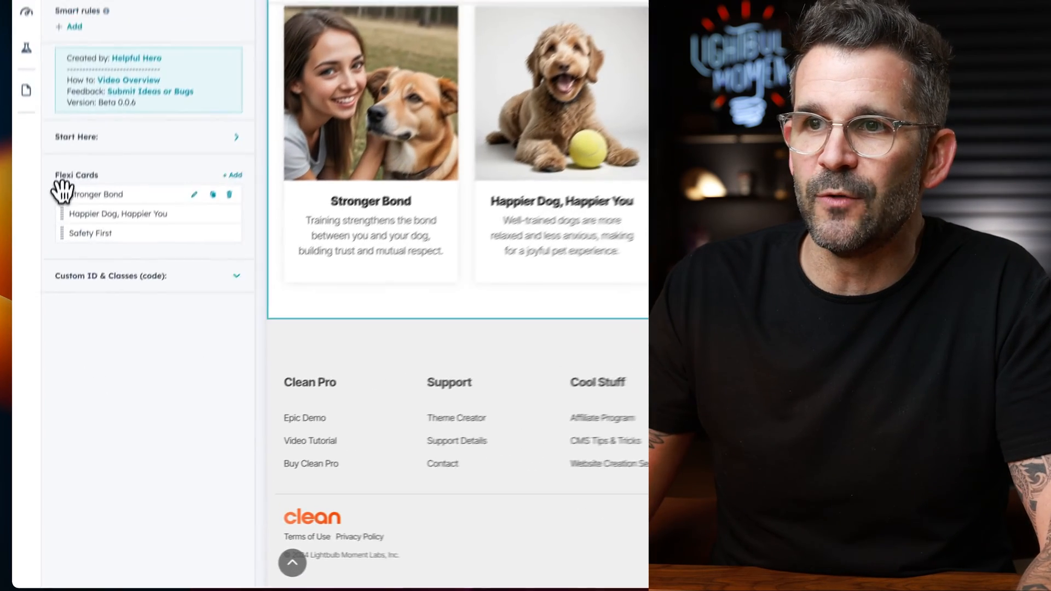
# Step: Move the "Stronger Bond" card back to the end of the Flexi Cards list and apply the changes
pyautogui.moveTo(48, 291); pyautogui.dragTo(78, 327)
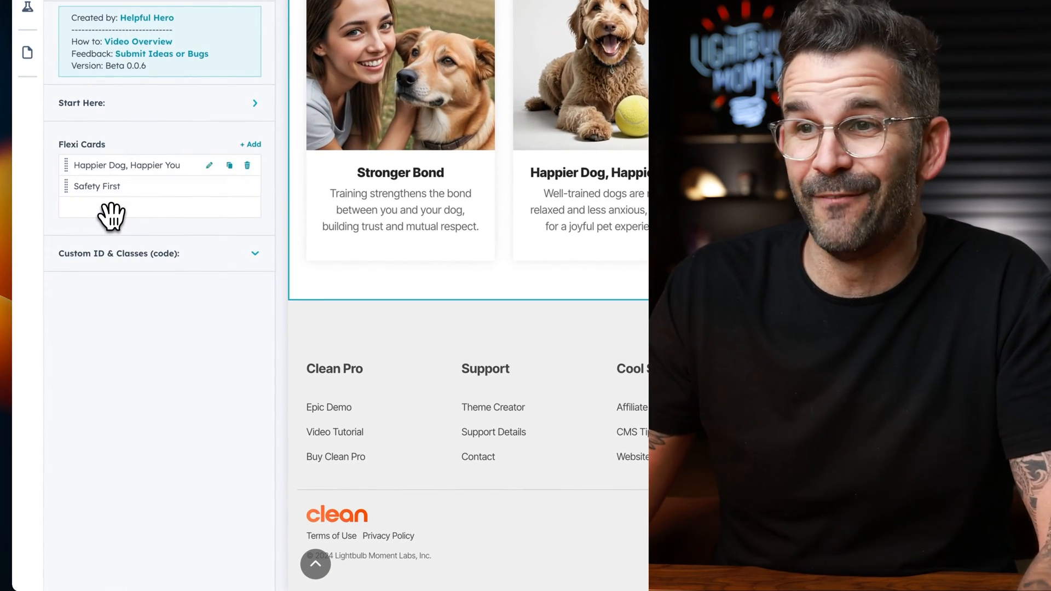
pyautogui.moveTo(111, 216); pyautogui.dragTo(110, 211)
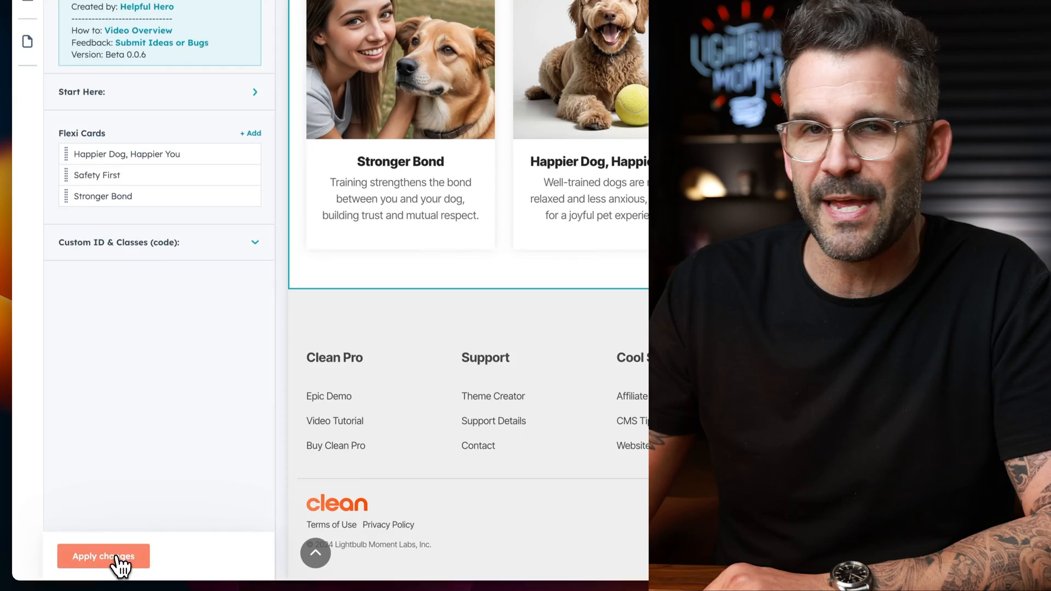
pyautogui.click(118, 564)
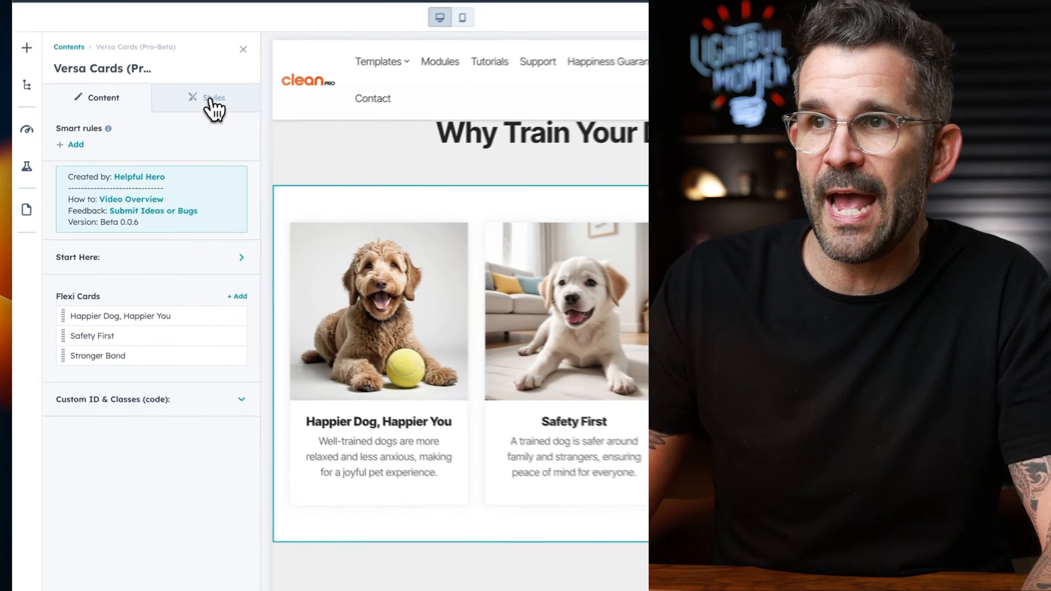
# Step: In the Versa Cards module's Flexi Card Style settings, set the rounded corners to 10px
pyautogui.click(152, 140)
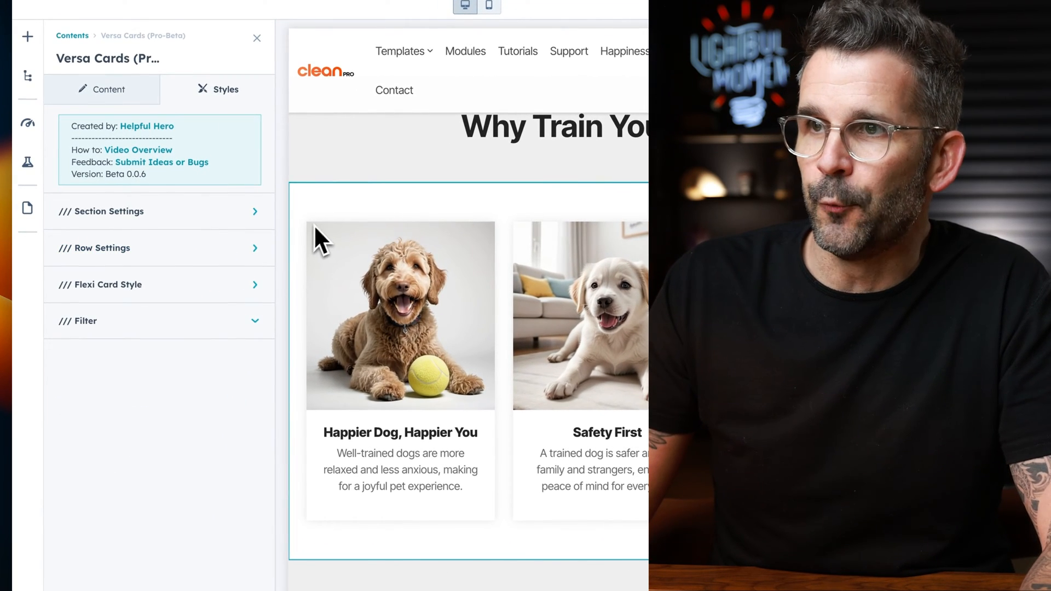
pyautogui.click(239, 286)
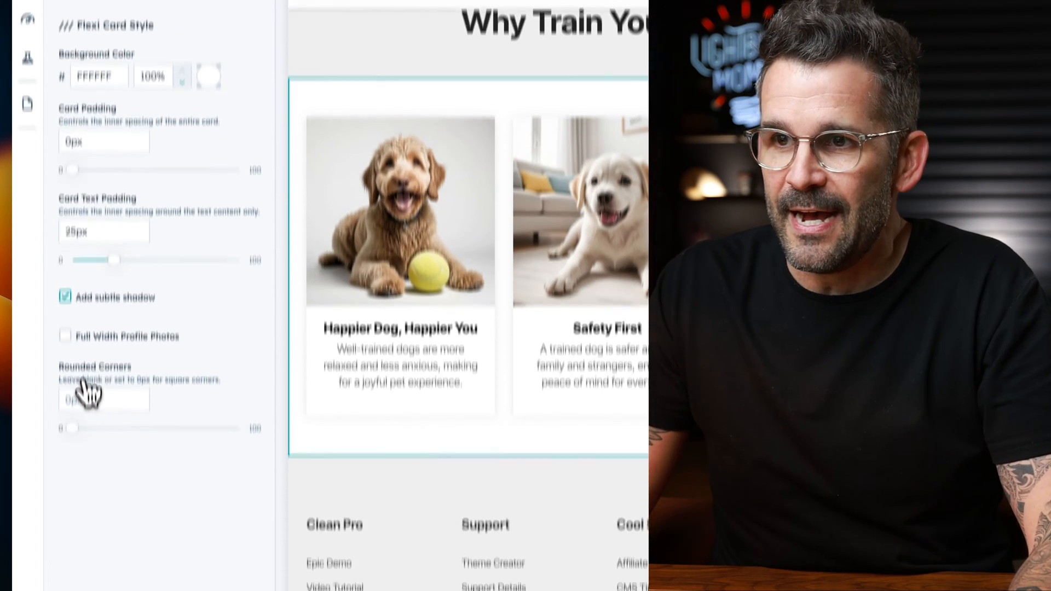
pyautogui.click(68, 400)
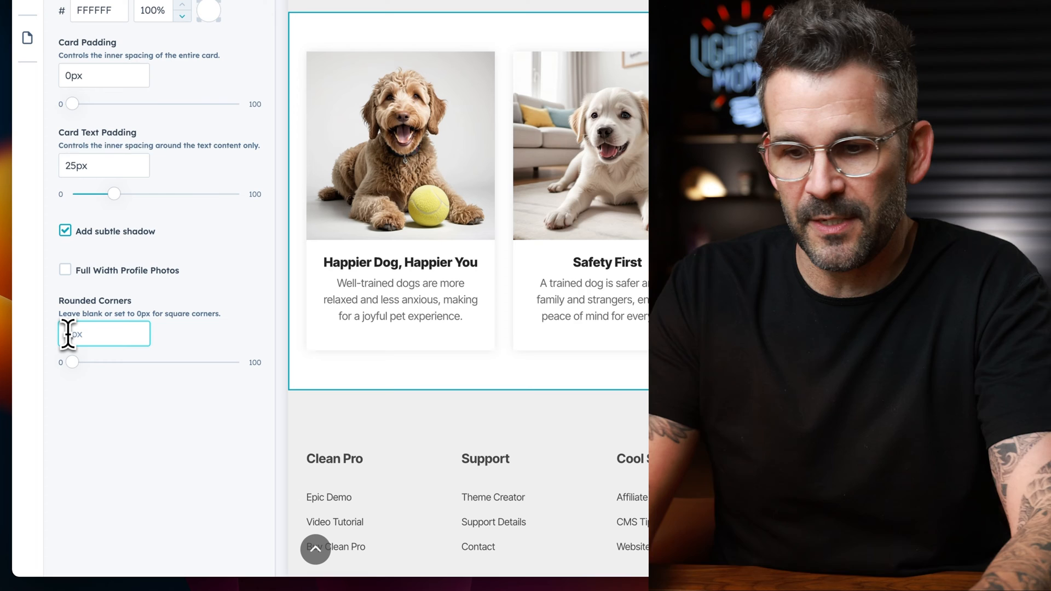
pyautogui.write('10')
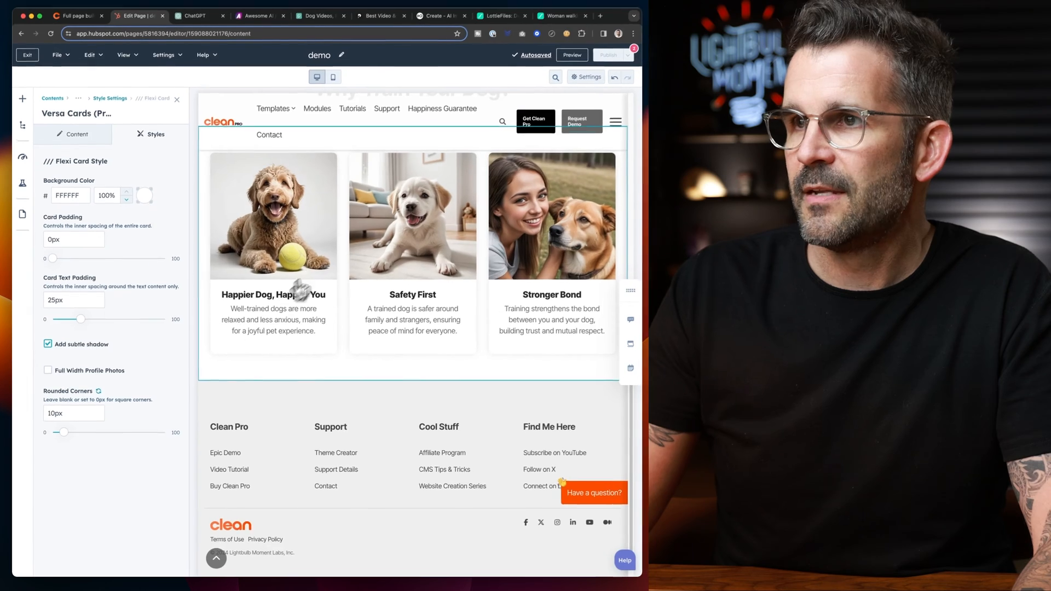
pyautogui.scroll(5, 300, 290)
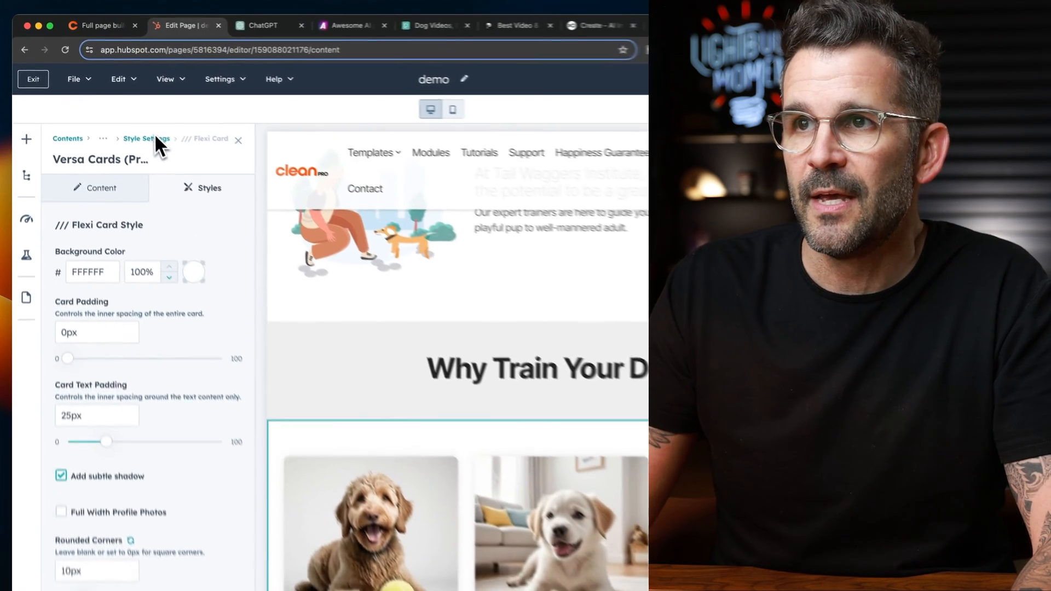
# Step: Give the Versa Cards module's section a Gradient background with the direction Top to bottom
pyautogui.click(111, 103)
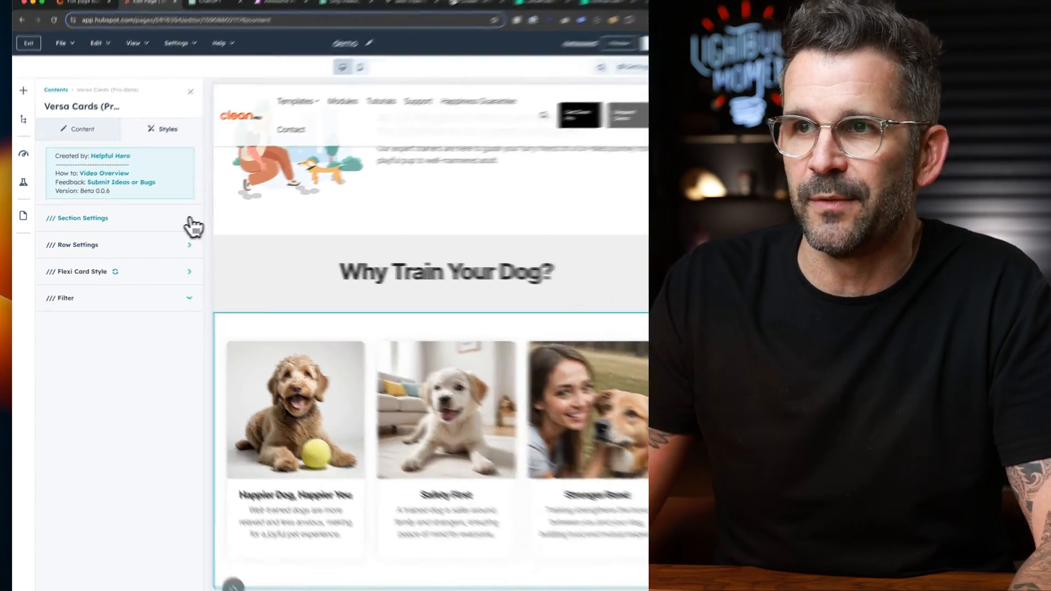
pyautogui.click(164, 221)
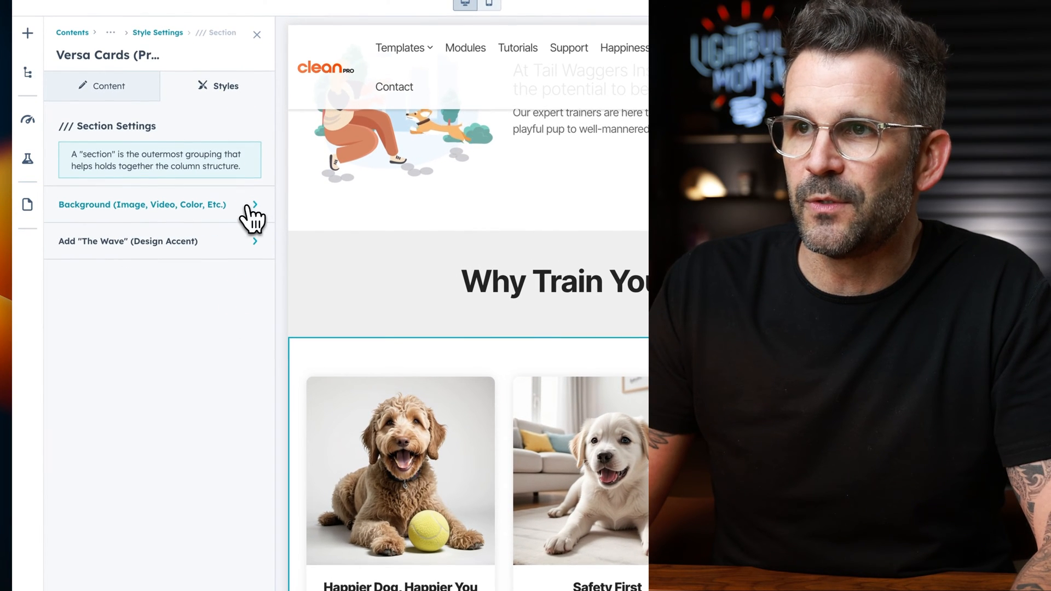
pyautogui.click(247, 205)
pyautogui.click(242, 211)
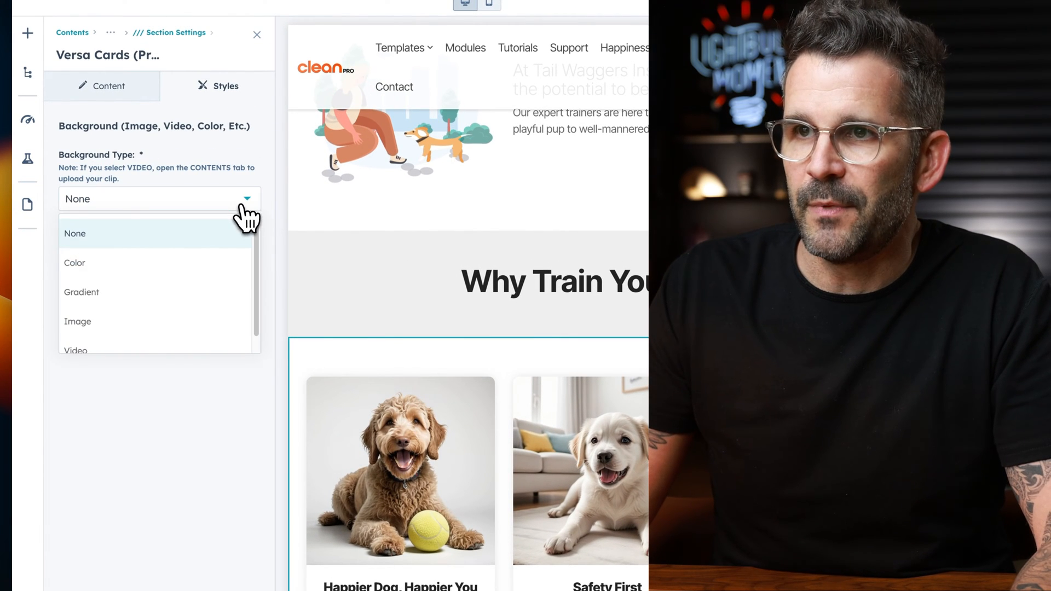
pyautogui.click(146, 290)
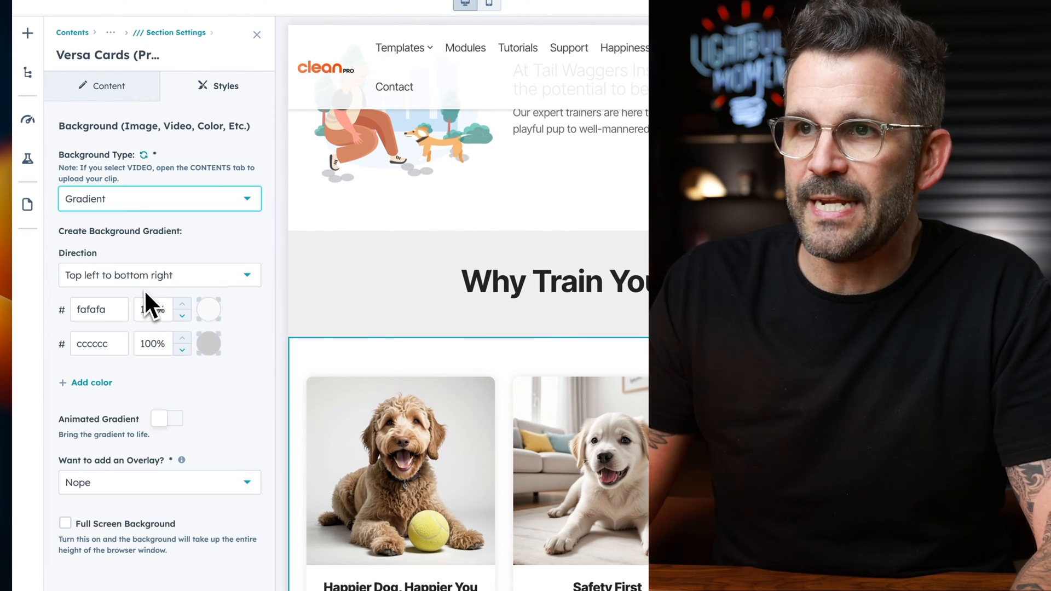
pyautogui.click(203, 275)
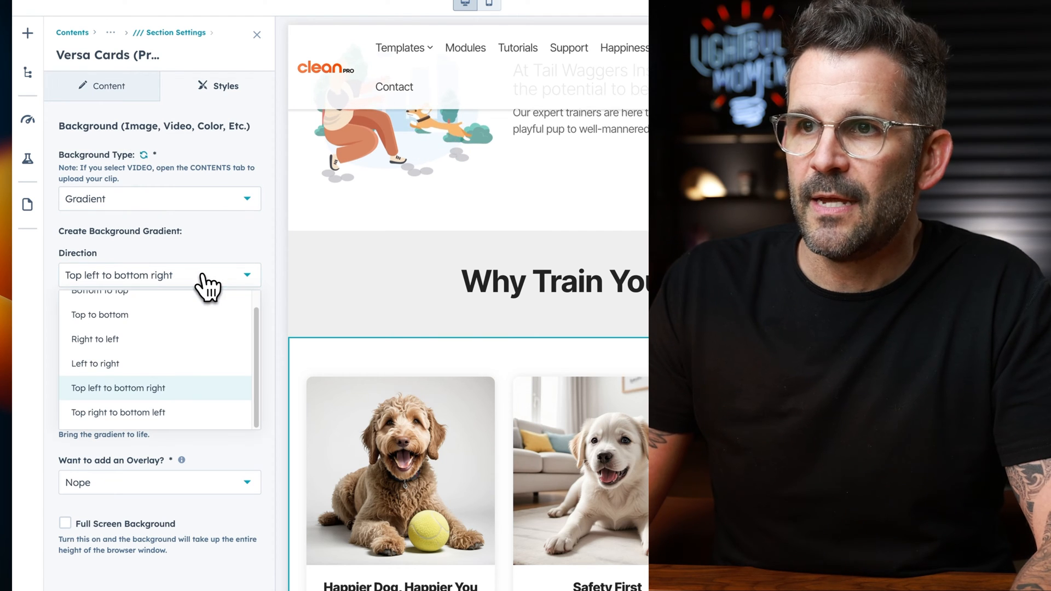
pyautogui.click(129, 315)
# Step: Set the section gradient's first color to EEEEEE and its second to FFFFFF, apply the changes and close the module's settings
pyautogui.click(208, 310)
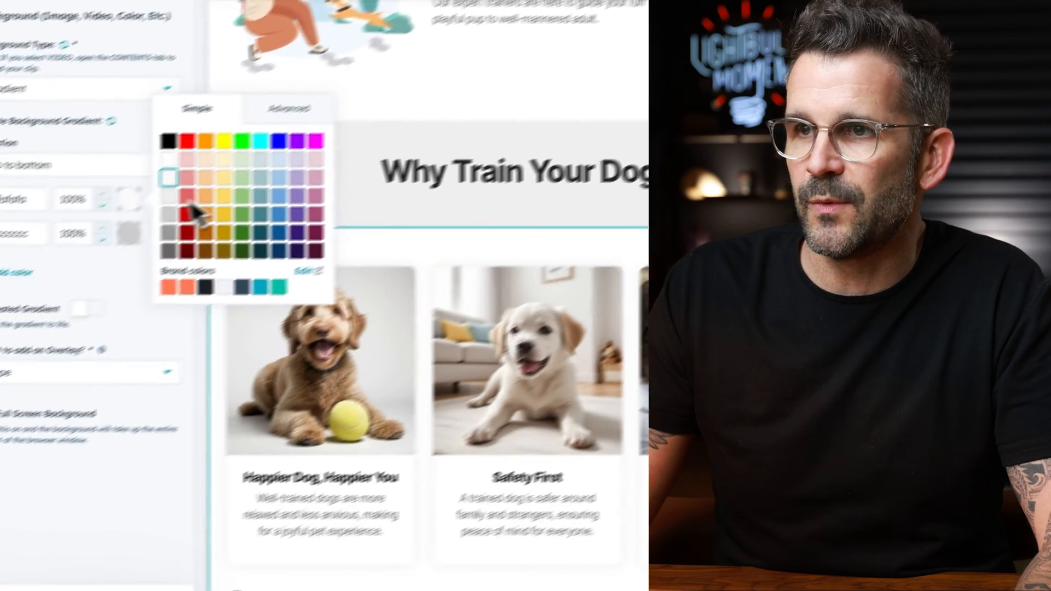
pyautogui.click(226, 169)
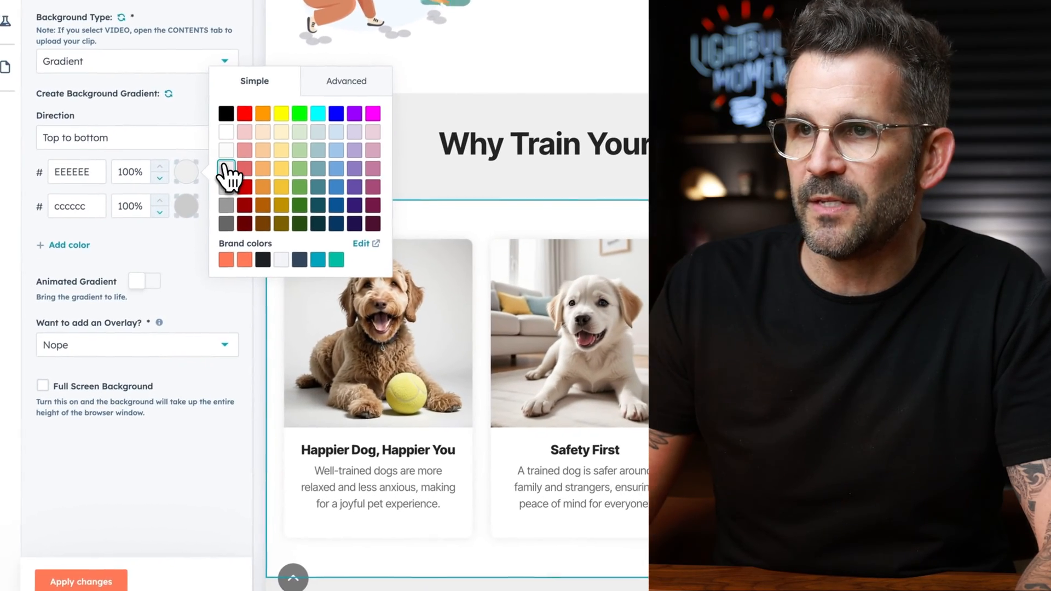
pyautogui.click(193, 205)
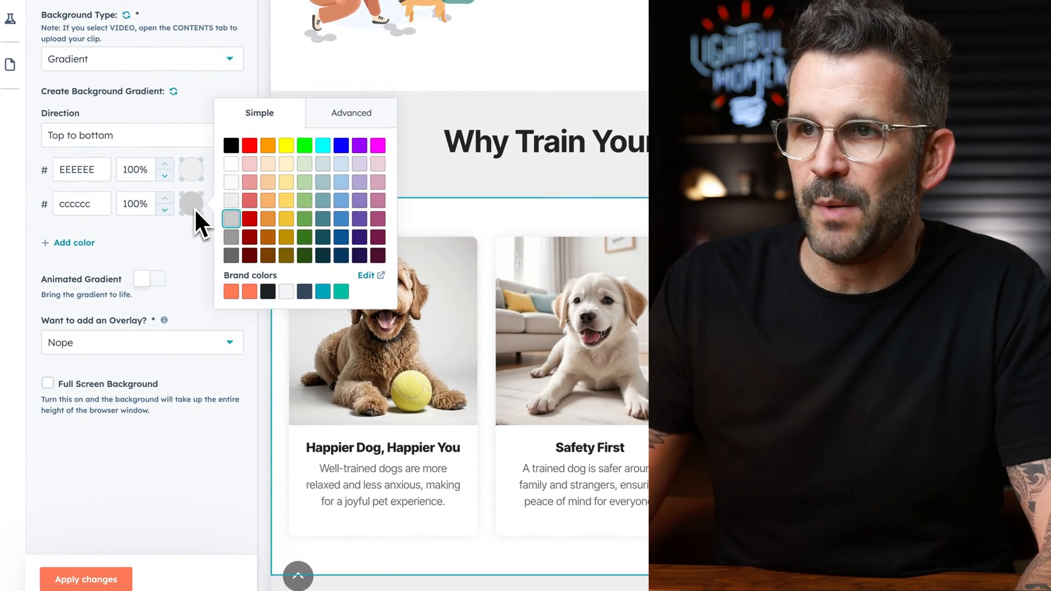
pyautogui.click(231, 163)
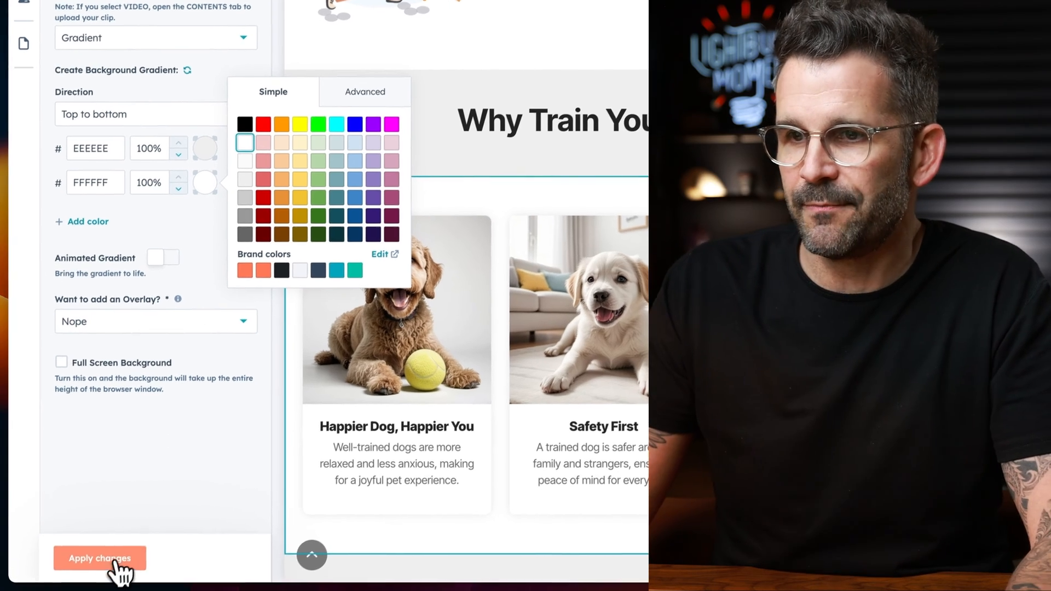
pyautogui.click(104, 583)
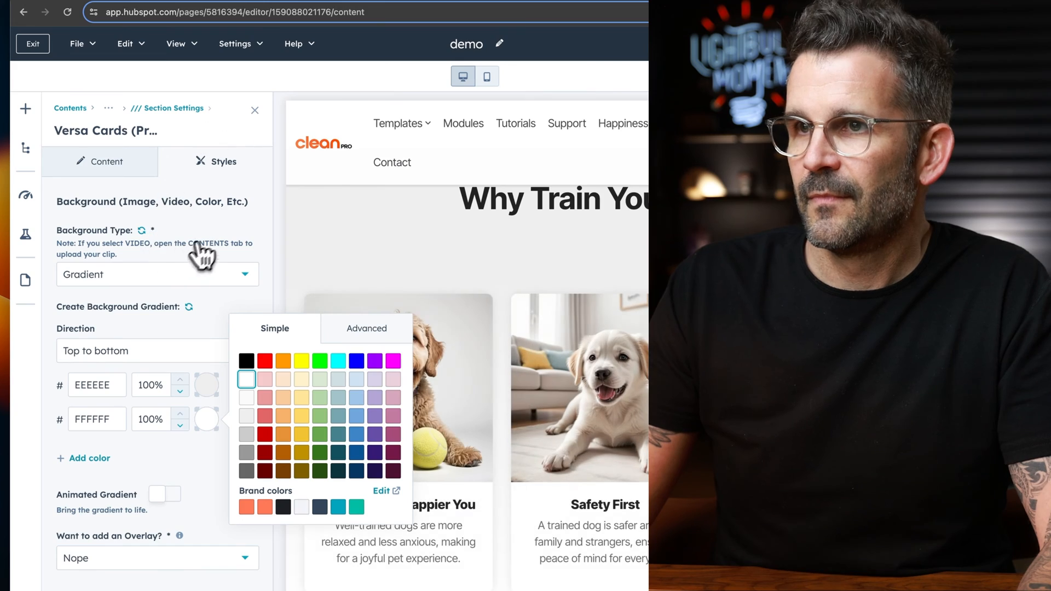
pyautogui.click(262, 225)
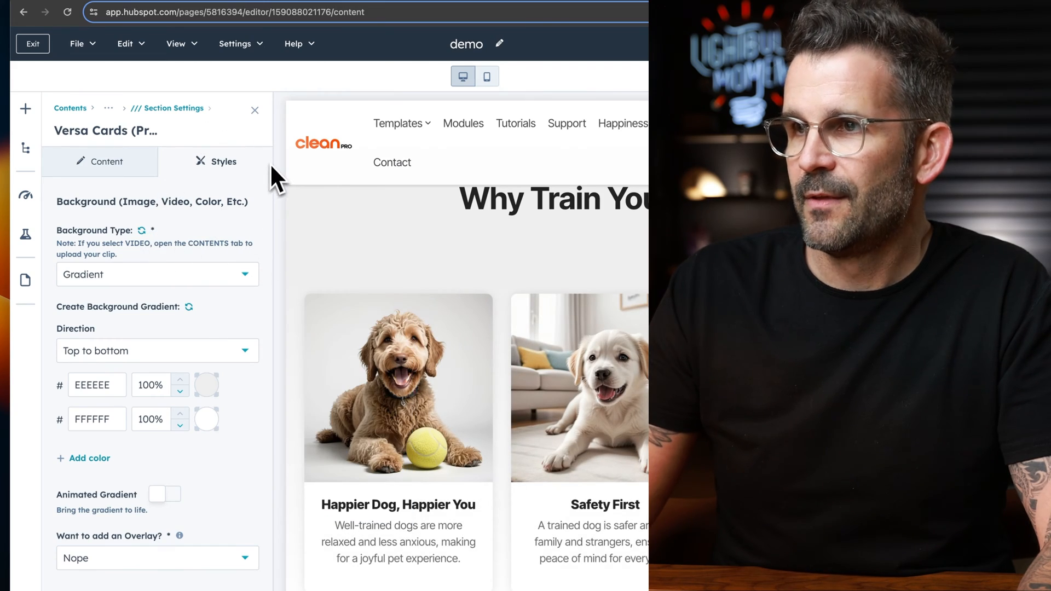
pyautogui.scroll(-2, 630, 405)
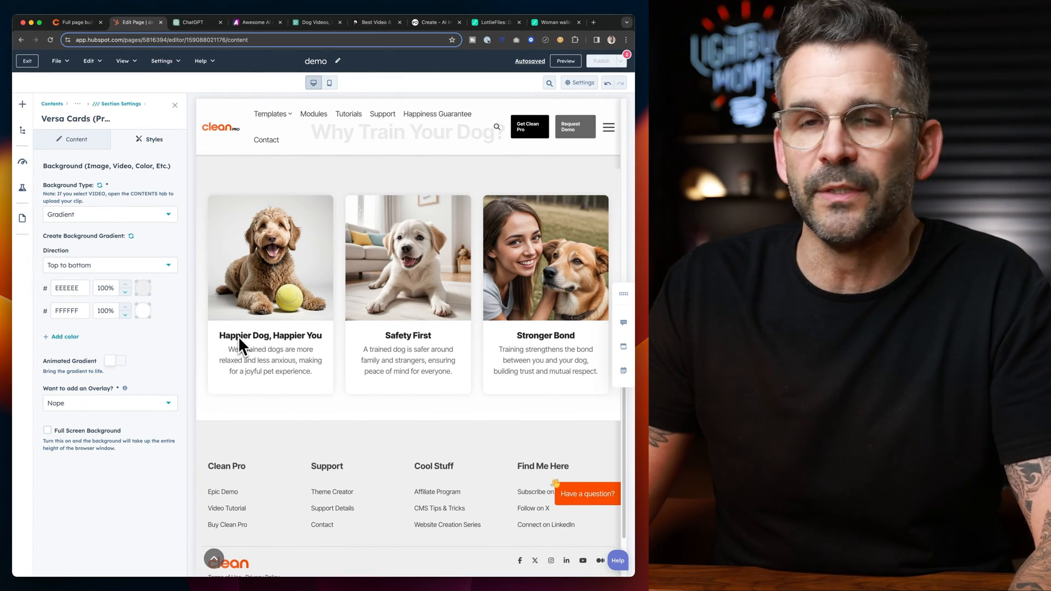
pyautogui.click(174, 105)
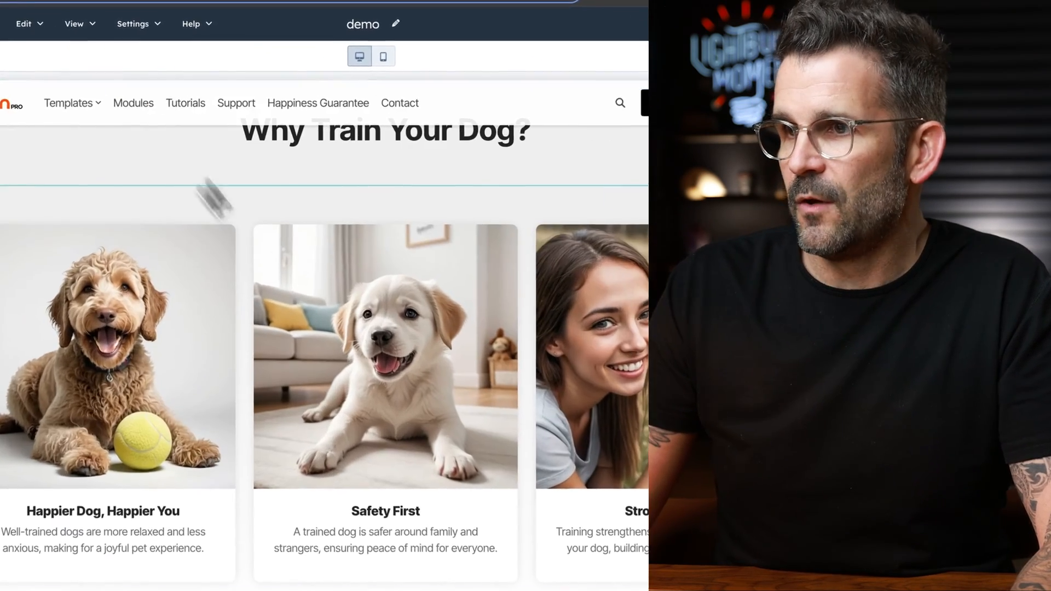
# Step: In the Versa Cards module's row spacing settings, clear the desktop padding above the content
pyautogui.scroll(5, 425, 420)
pyautogui.scroll(-3, 425, 425)
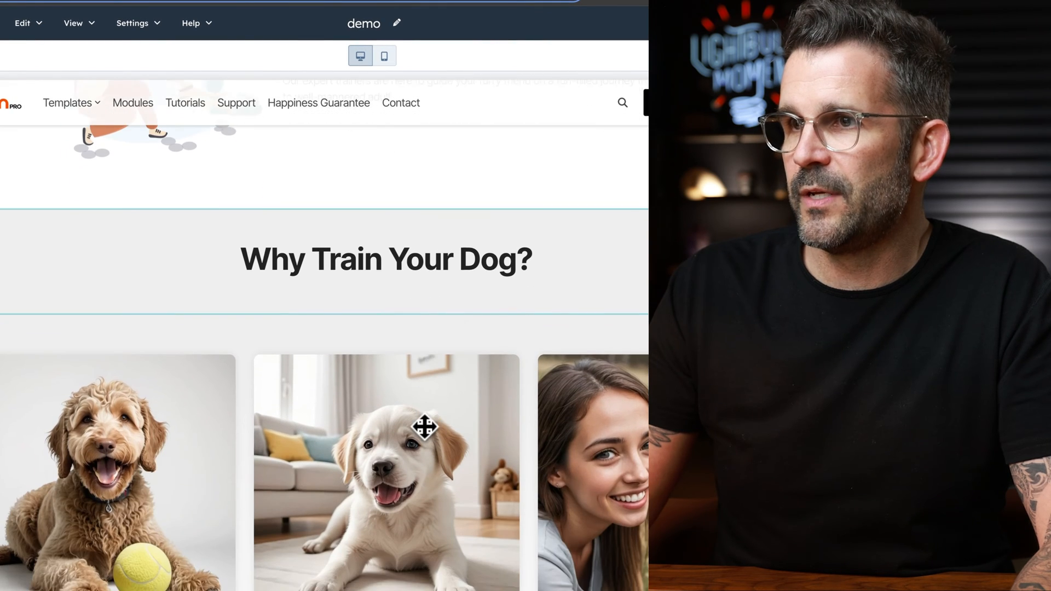
pyautogui.scroll(1, 425, 426)
pyautogui.click(382, 347)
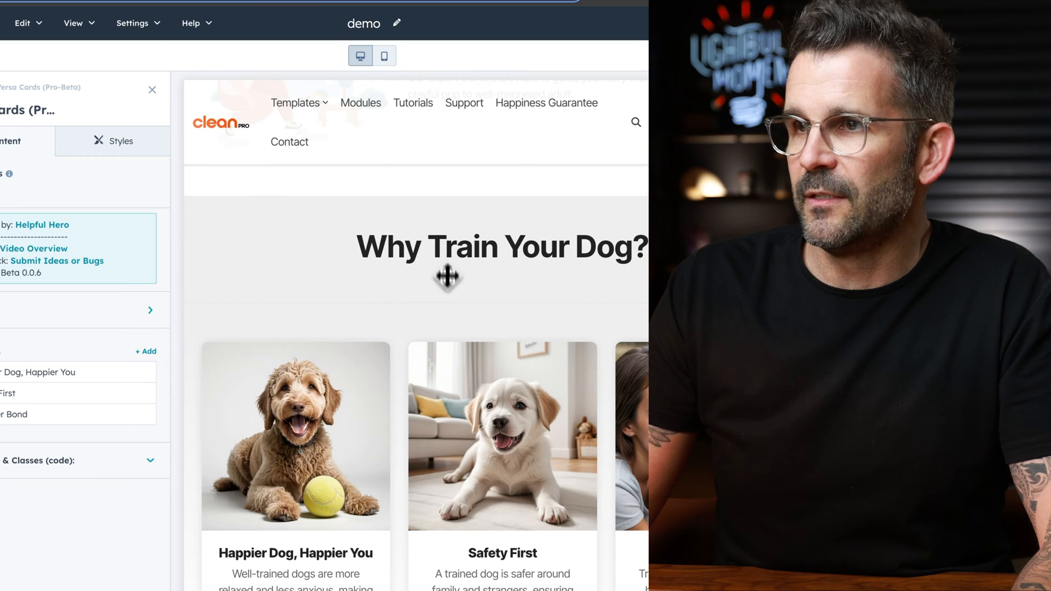
pyautogui.click(134, 145)
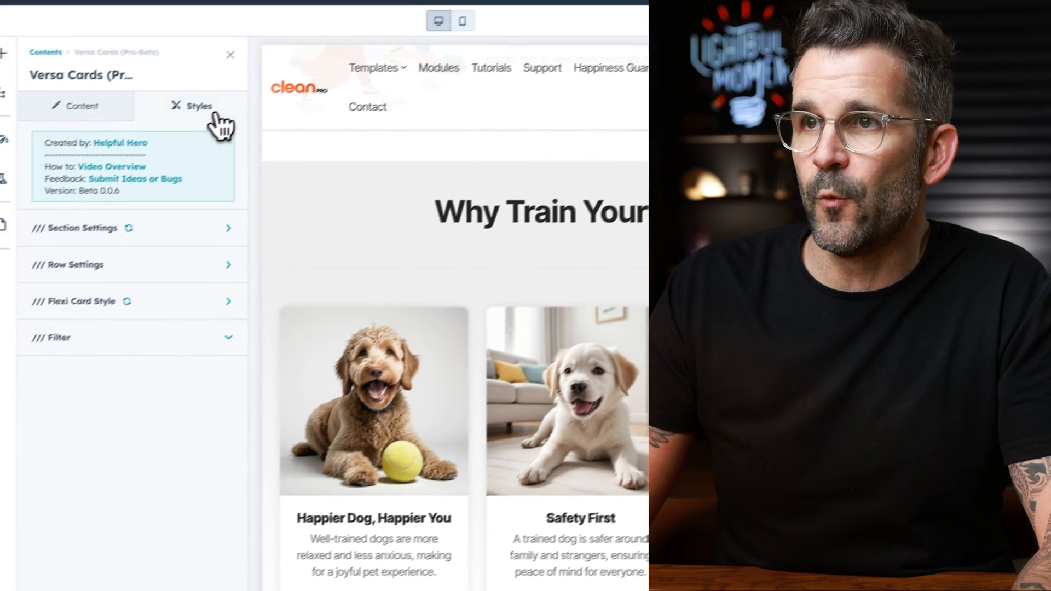
pyautogui.click(228, 251)
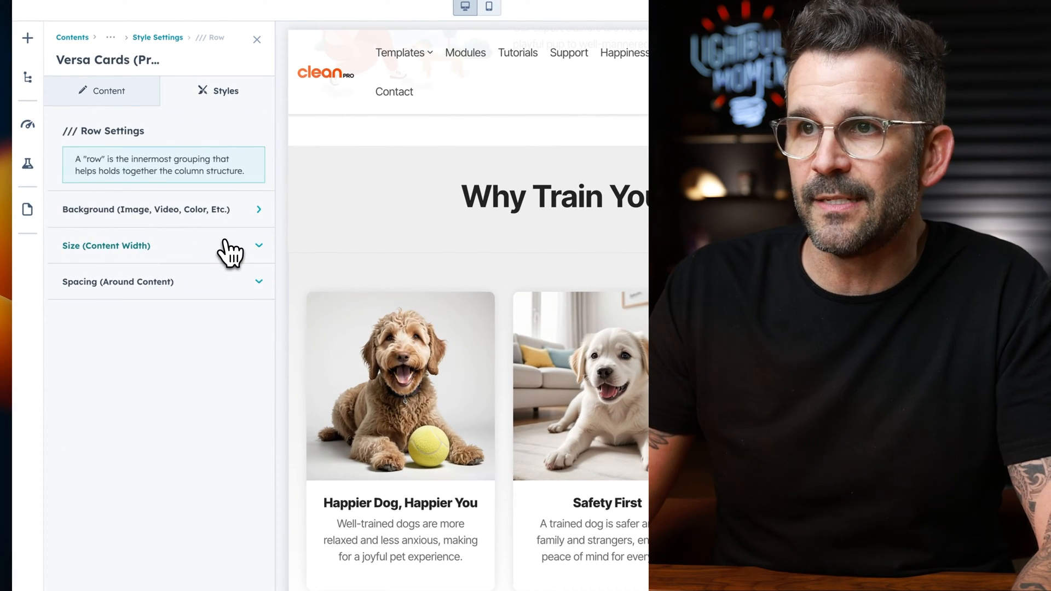
pyautogui.click(228, 250)
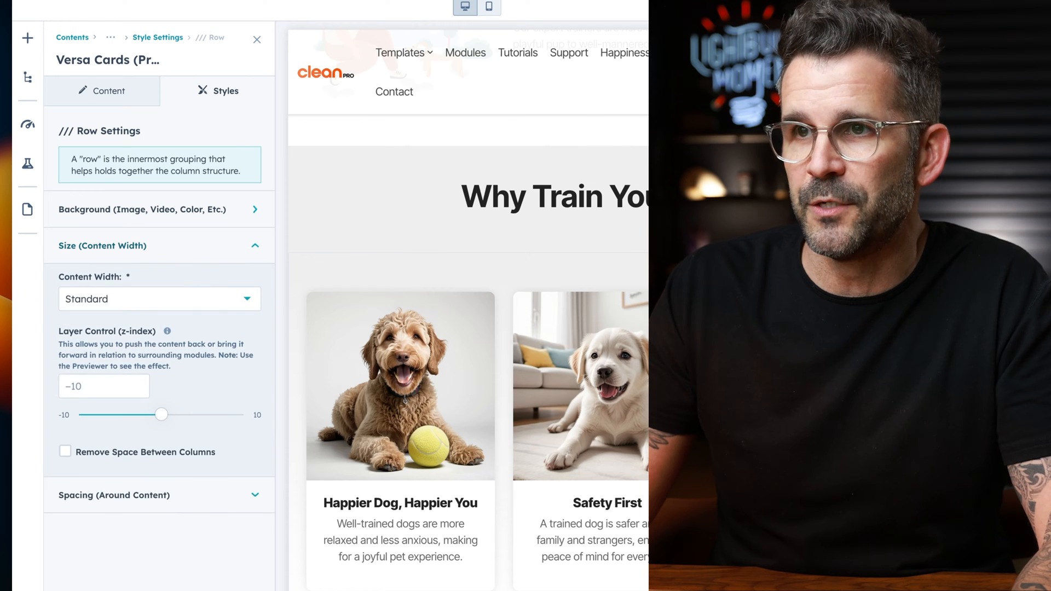
pyautogui.click(202, 251)
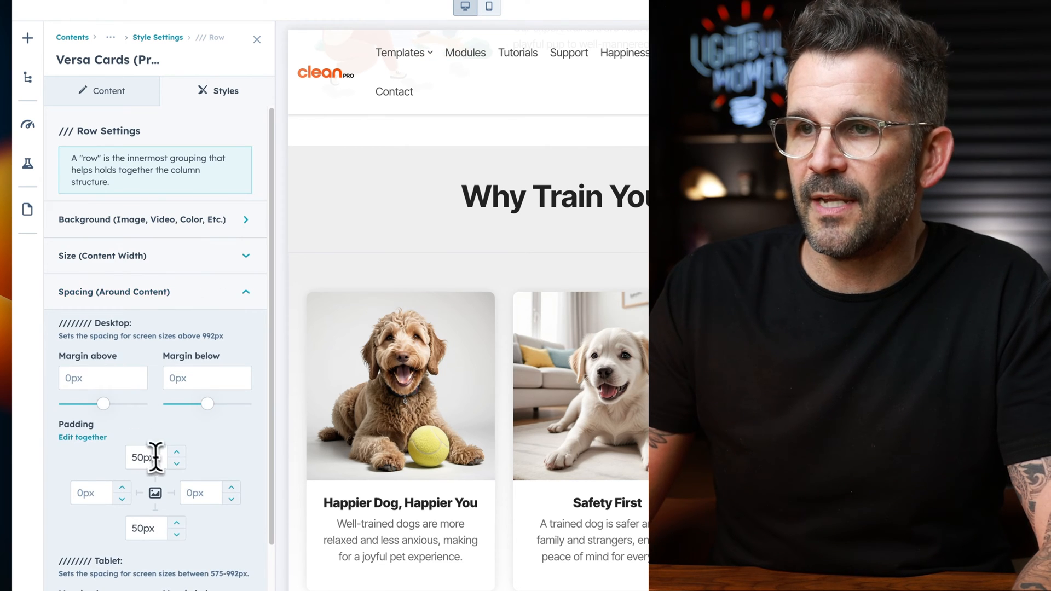
pyautogui.doubleClick(153, 457)
pyautogui.press('BackSpace')
# Step: Clear the Versa Cards row's tablet padding above the content and apply the changes
pyautogui.scroll(-5, 153, 493)
pyautogui.doubleClick(157, 447)
pyautogui.press('BackSpace')
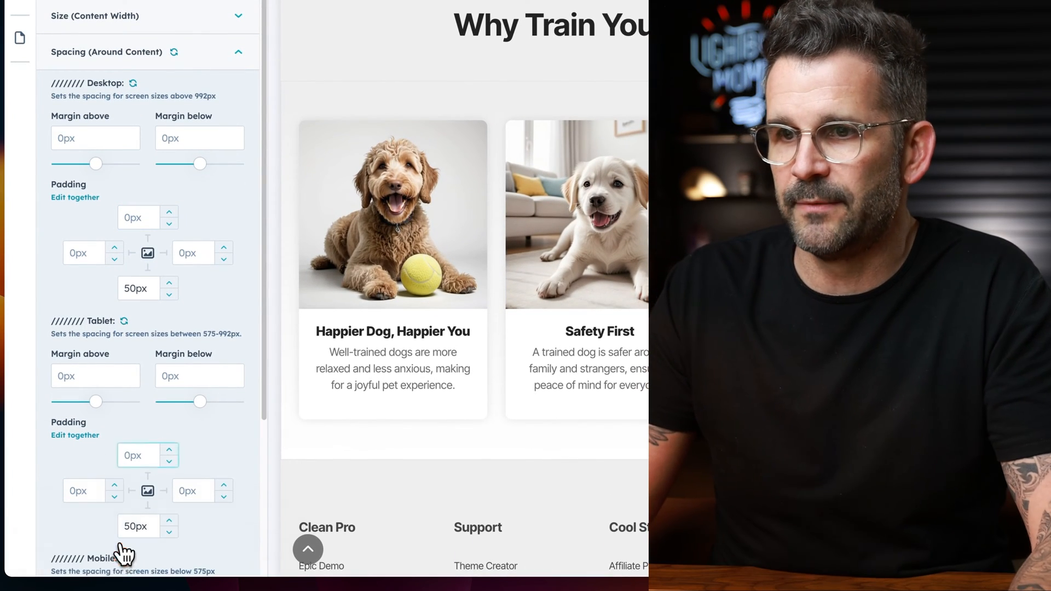
pyautogui.click(125, 554)
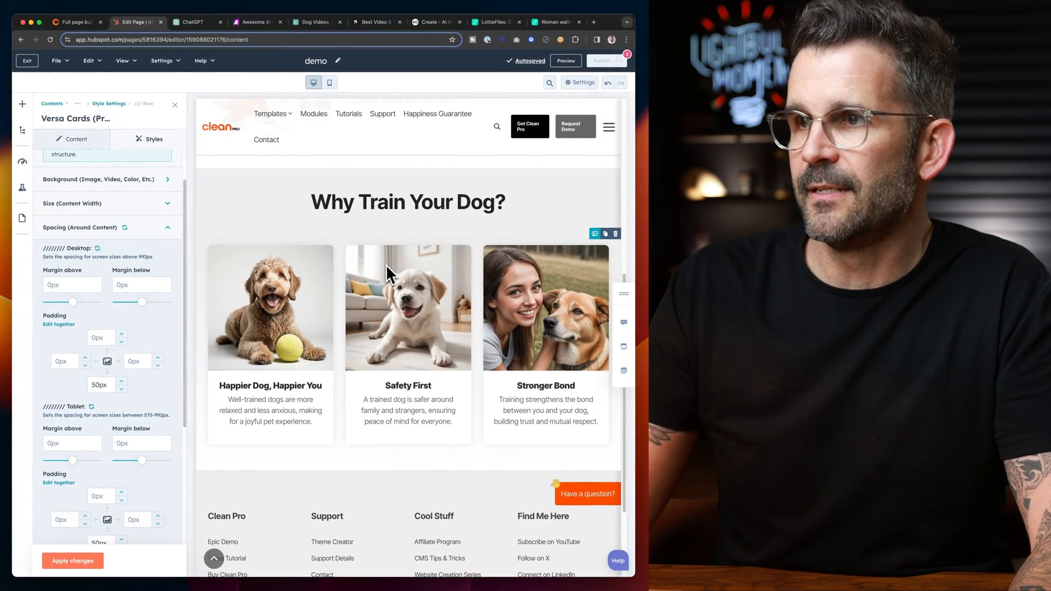
pyautogui.scroll(1, 386, 265)
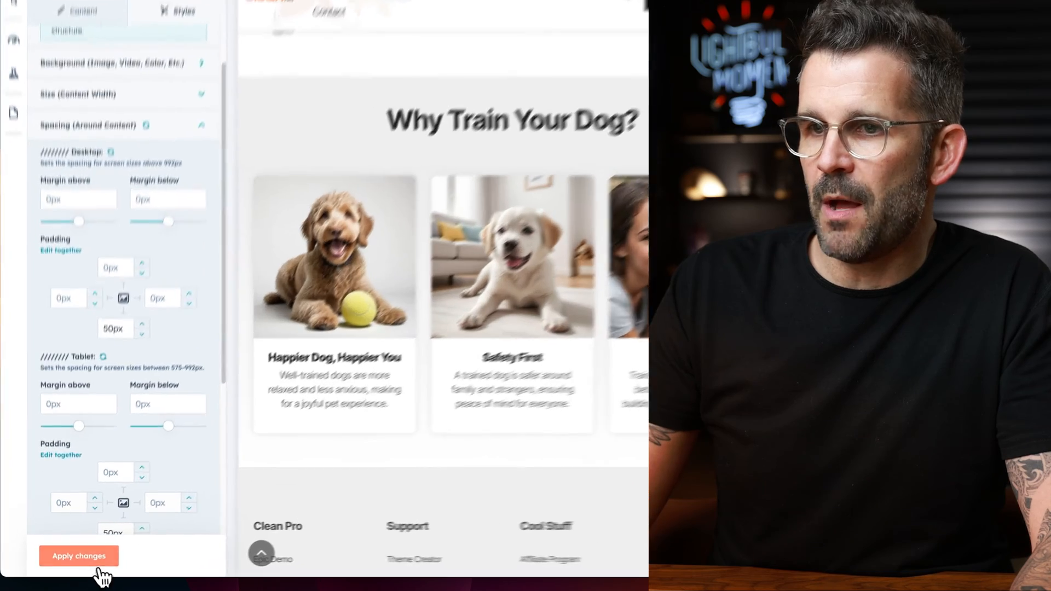
pyautogui.click(99, 562)
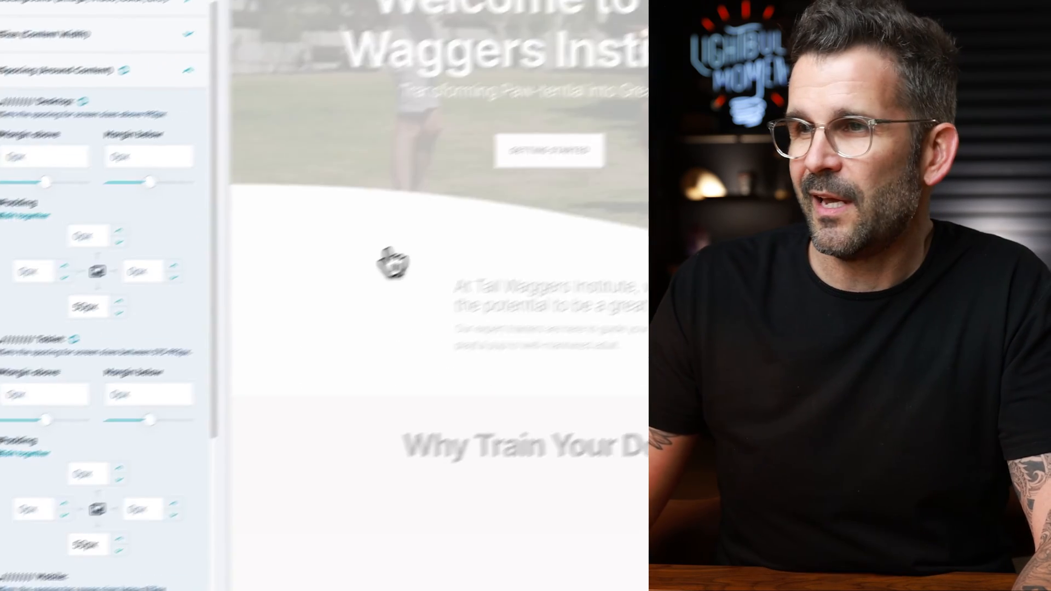
# Step: Set the bottom row padding of the "Why Train Your Dog?" Magic Module to 25px for desktop and tablet, and apply the changes
pyautogui.scroll(-8, 393, 265)
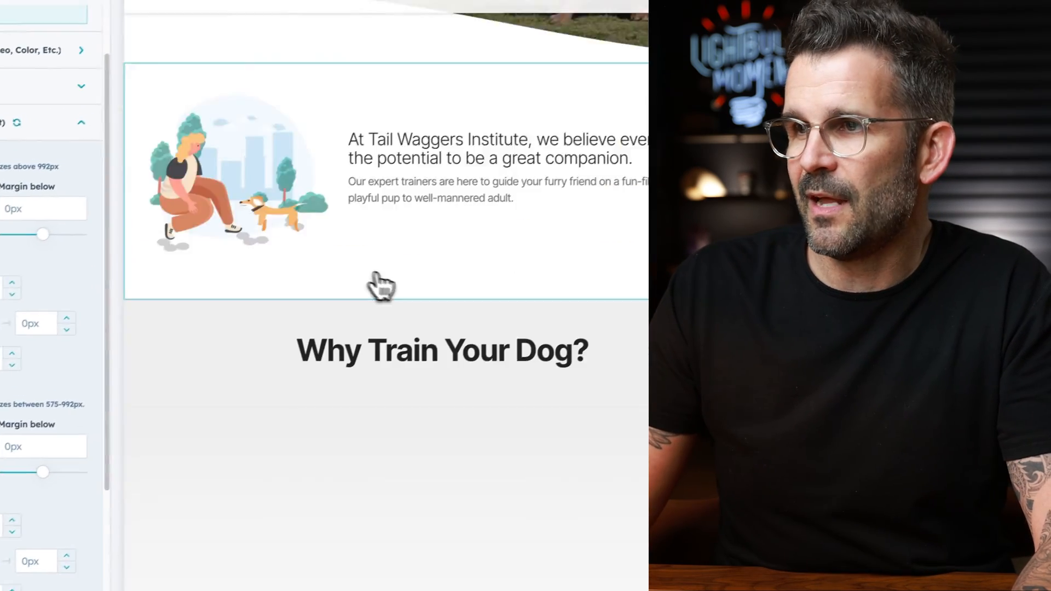
pyautogui.scroll(5, 506, 312)
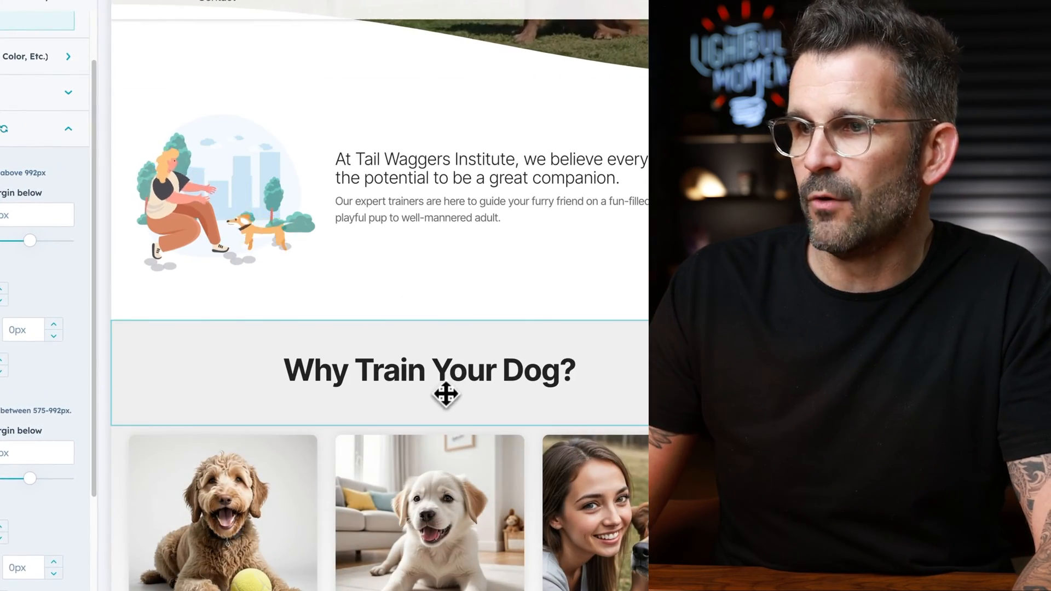
pyautogui.click(445, 393)
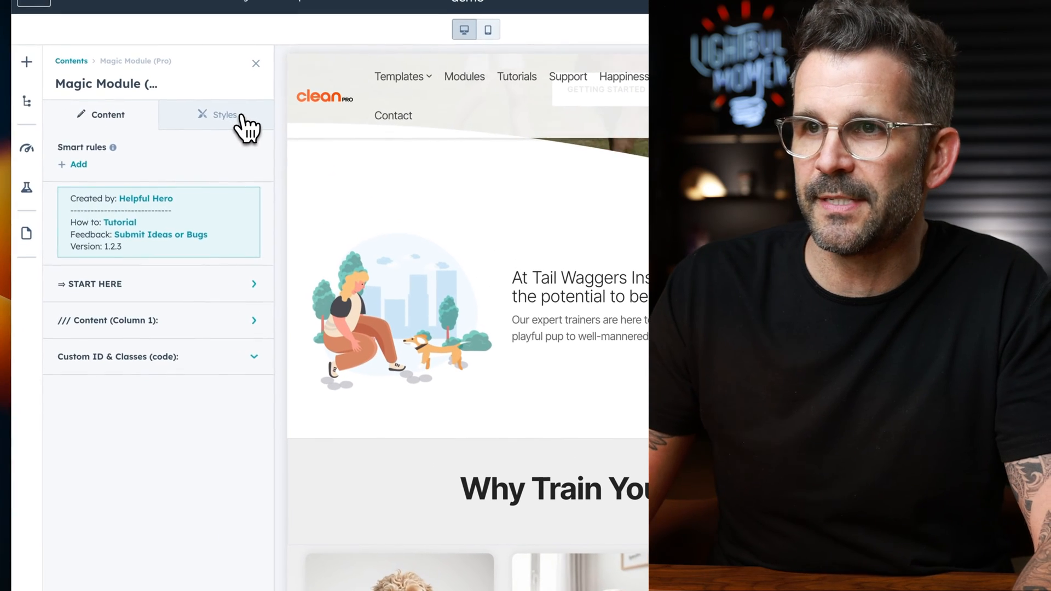
pyautogui.click(234, 109)
pyautogui.click(173, 270)
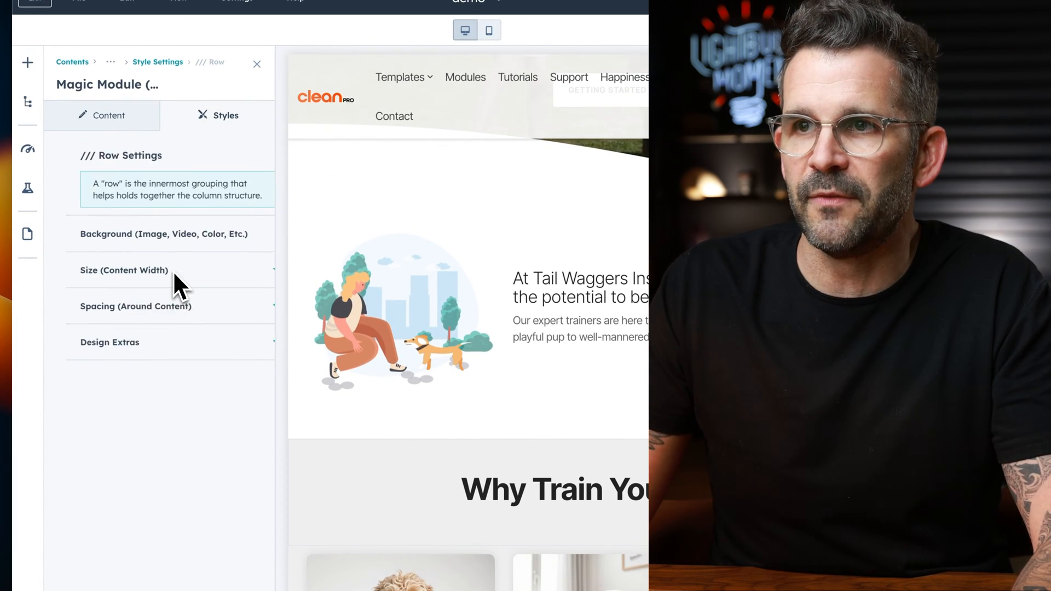
pyautogui.click(245, 312)
pyautogui.scroll(-5, 219, 383)
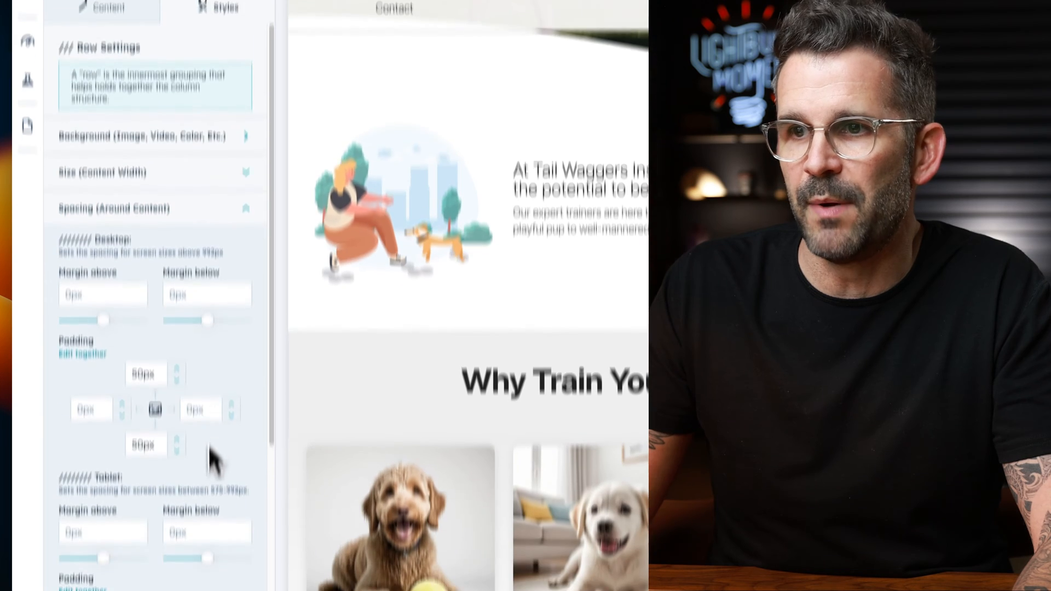
pyautogui.doubleClick(148, 307)
pyautogui.write('25')
pyautogui.scroll(-2, 100, 322)
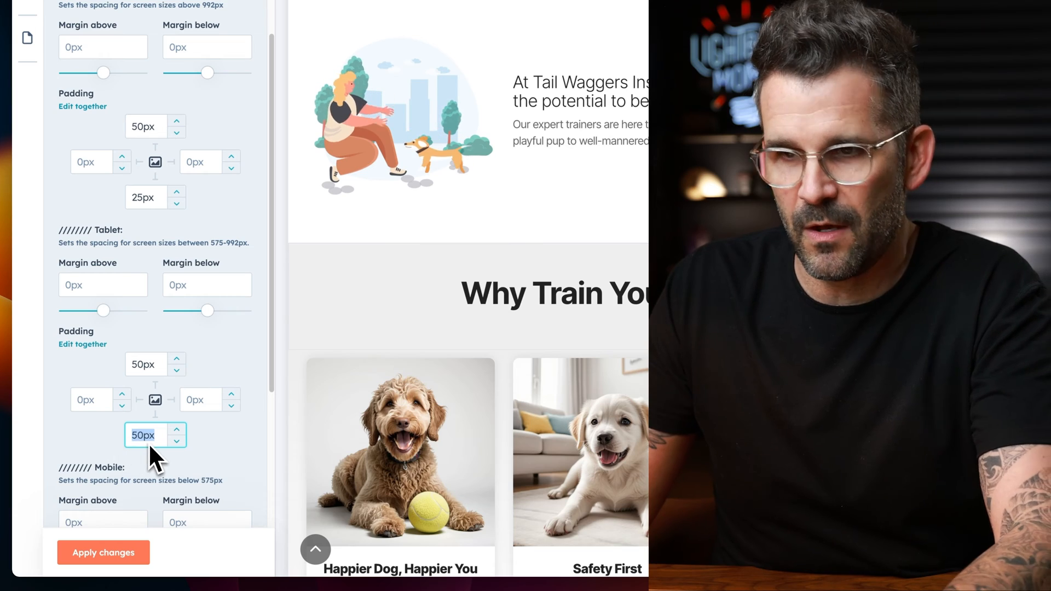
pyautogui.write('25')
pyautogui.click(137, 558)
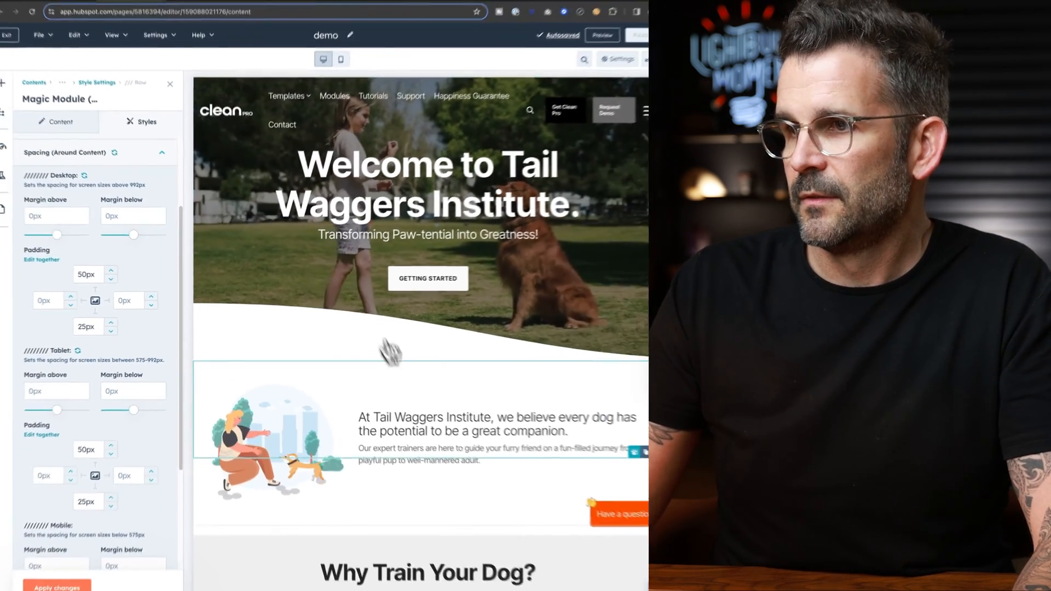
# Step: Check the section below the cards on the example page, with its program heading and accordion list, and return to the page editor
pyautogui.scroll(-10, 385, 335)
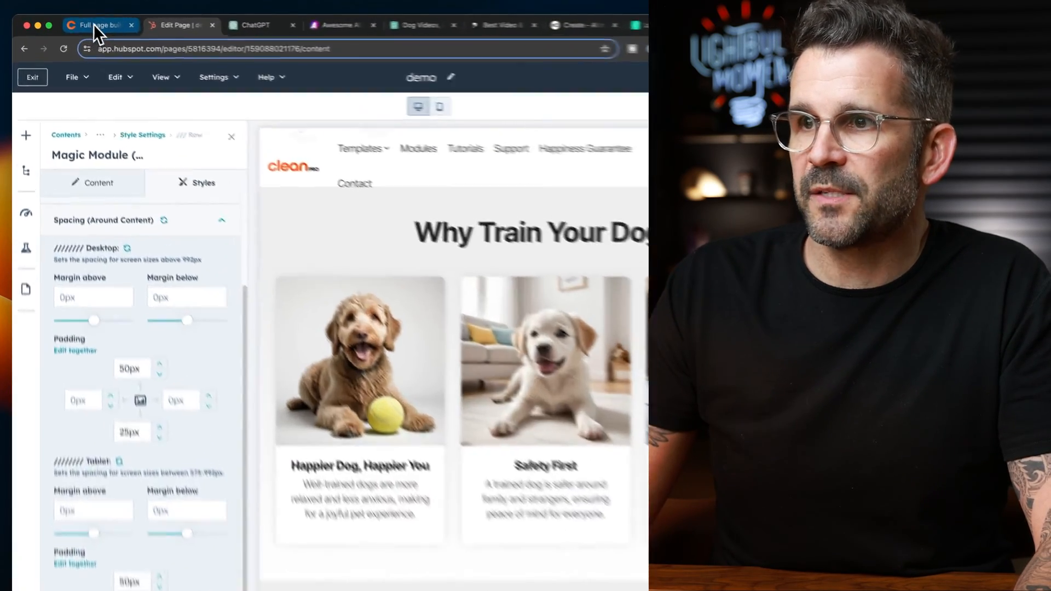
pyautogui.click(82, 23)
pyautogui.scroll(-10, 383, 285)
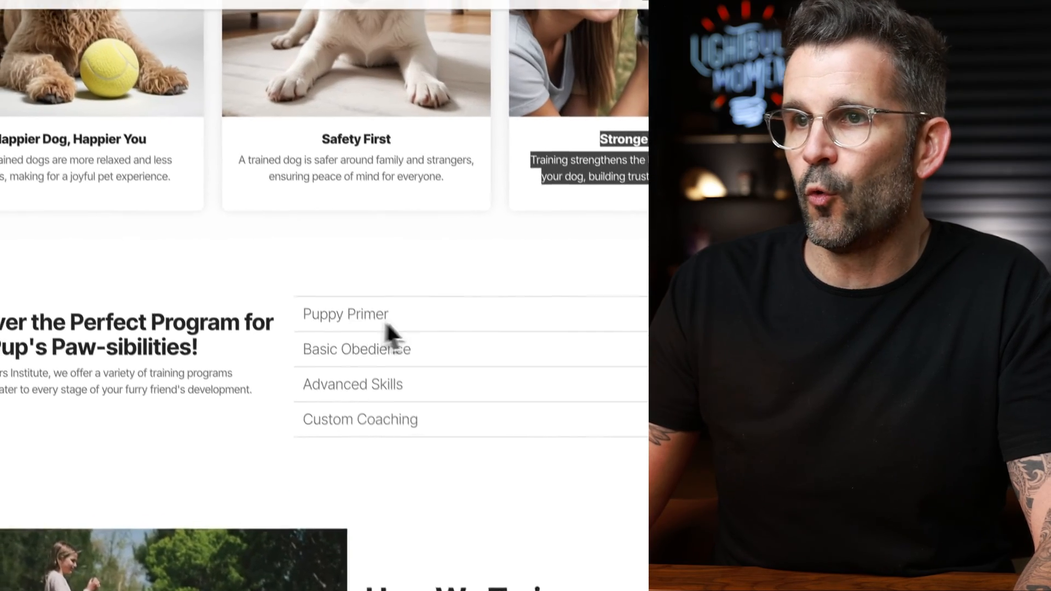
pyautogui.click(148, 12)
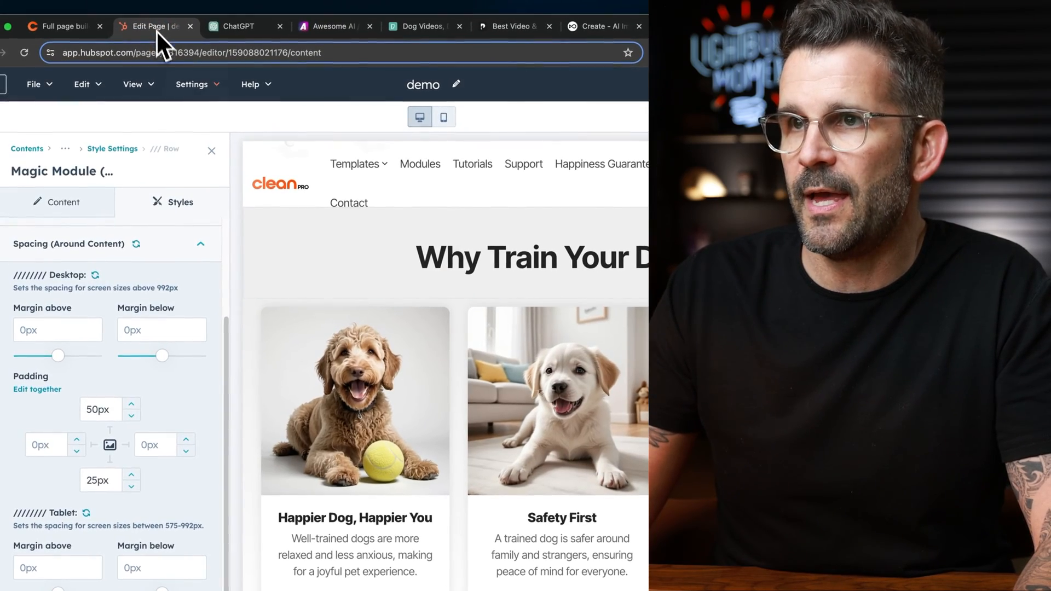
# Step: Close the current Magic Module's settings with its changes applied, and add a Magic Module (Pro) between the cards section and the footer
pyautogui.click(210, 149)
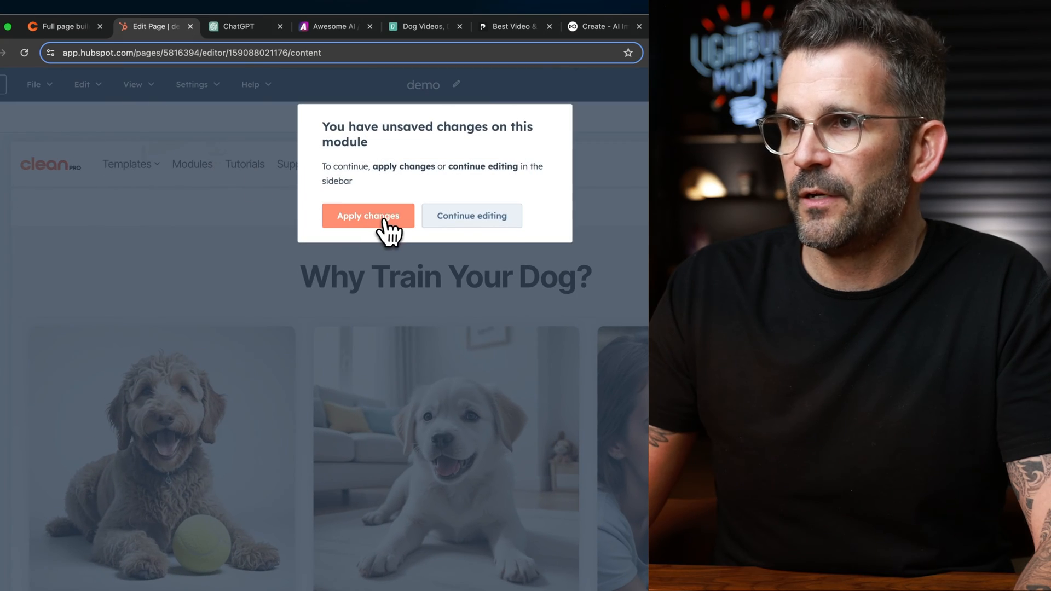
pyautogui.click(388, 234)
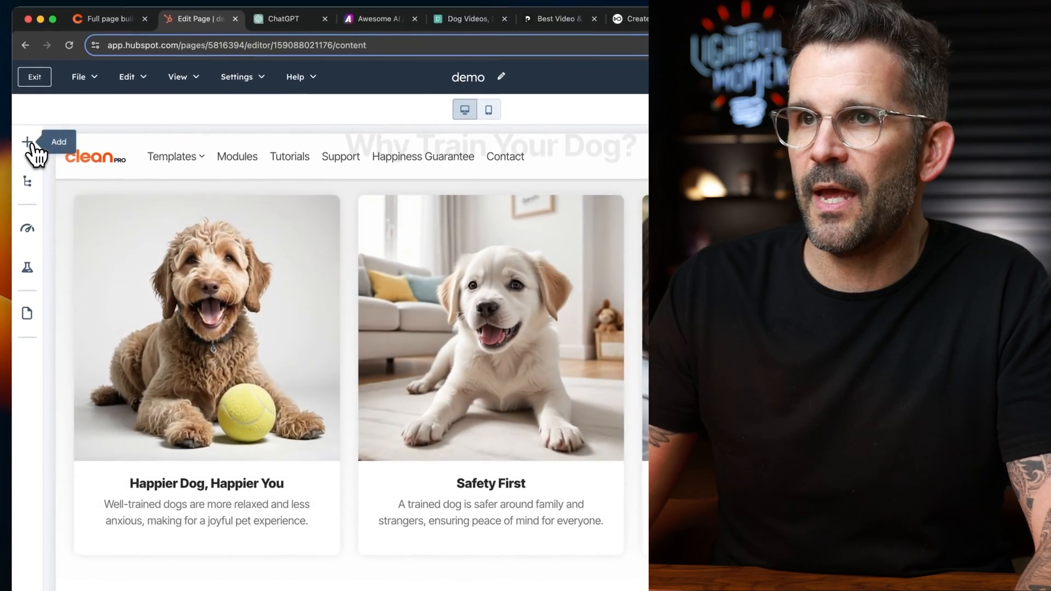
pyautogui.click(25, 129)
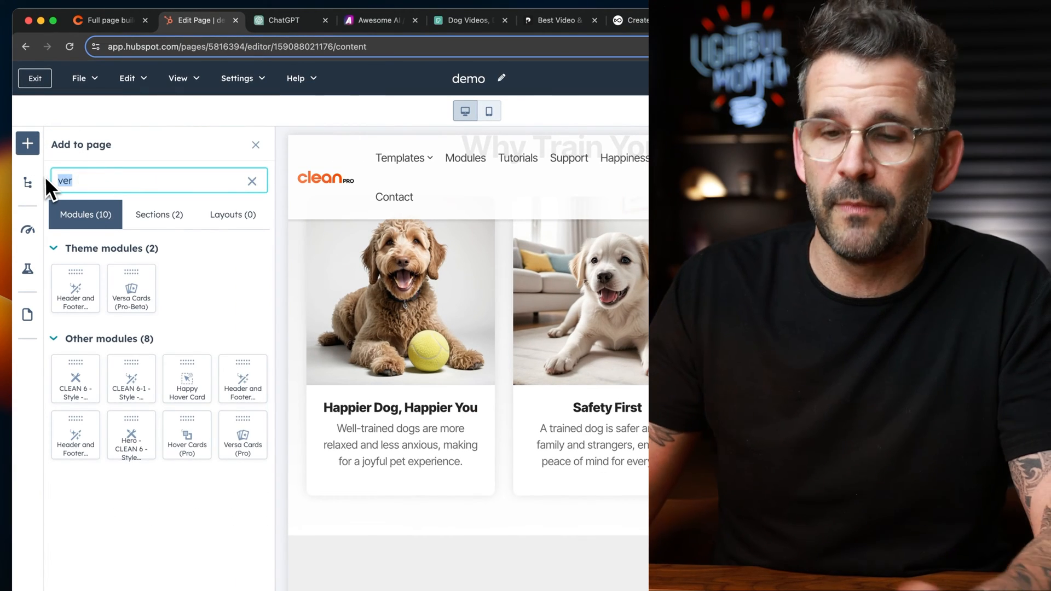
pyautogui.write('magi')
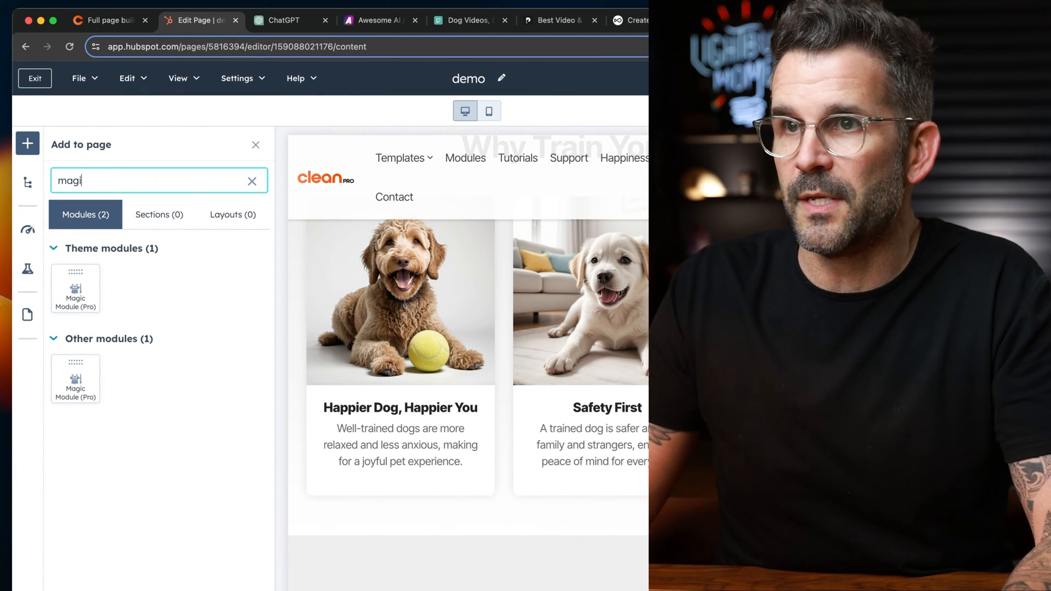
pyautogui.moveTo(82, 281)
pyautogui.mouseDown()
pyautogui.moveTo(455, 367)
pyautogui.moveTo(446, 380)
pyautogui.moveTo(371, 352)
pyautogui.mouseUp()
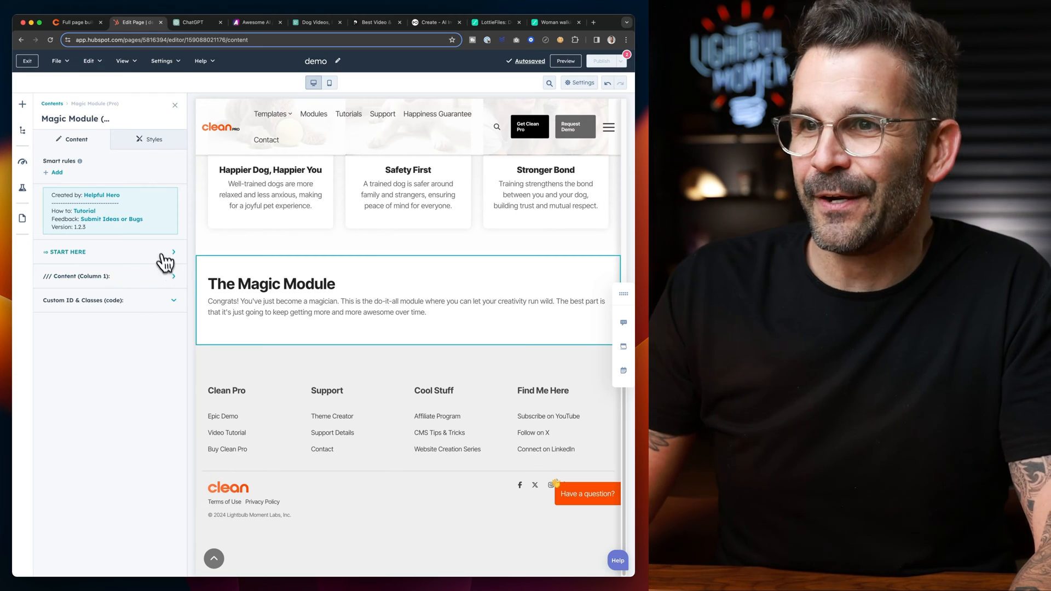
# Step: Set the new Magic Module to 2 columns with a 5 / 7 column arrangement
pyautogui.click(163, 255)
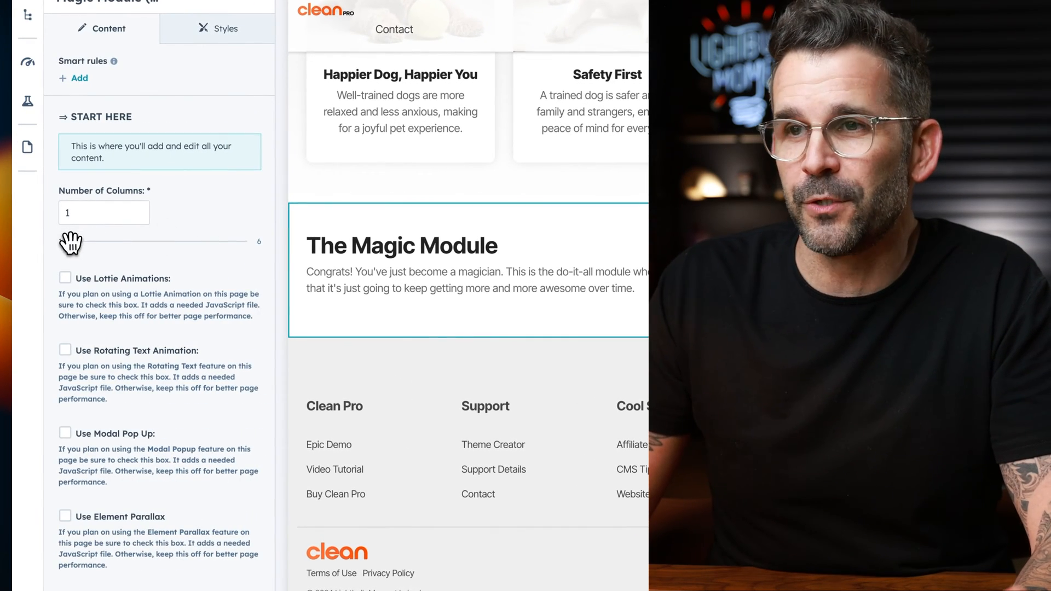
pyautogui.moveTo(99, 242); pyautogui.dragTo(110, 242)
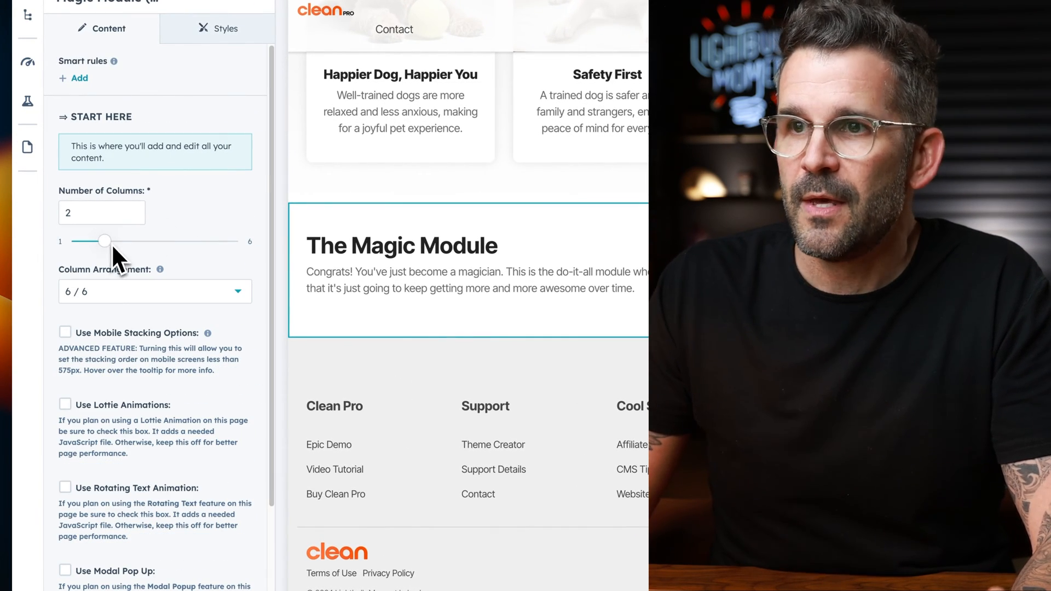
pyautogui.click(113, 296)
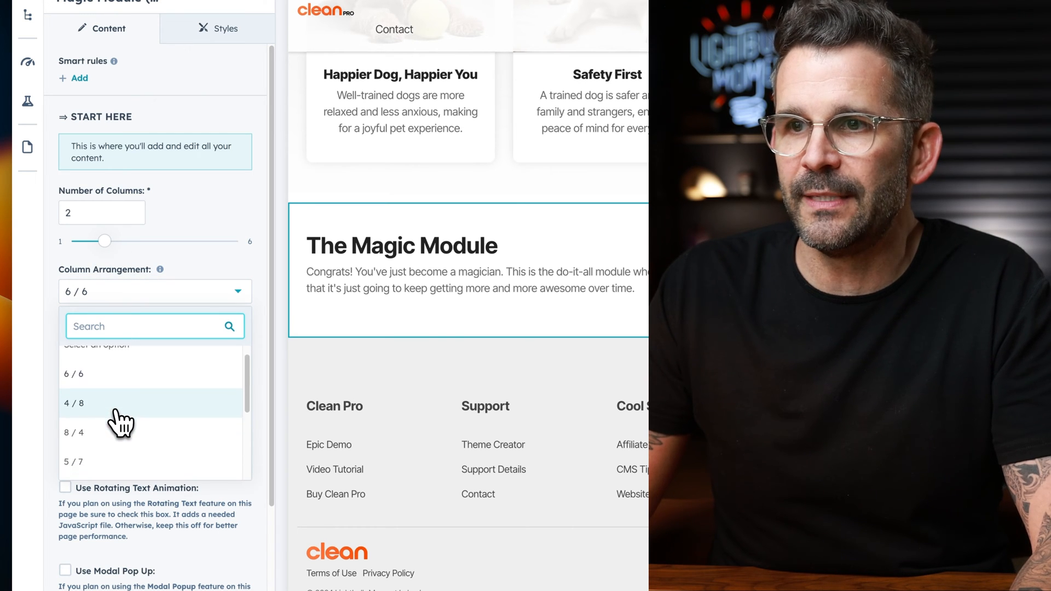
pyautogui.scroll(-1, 118, 422)
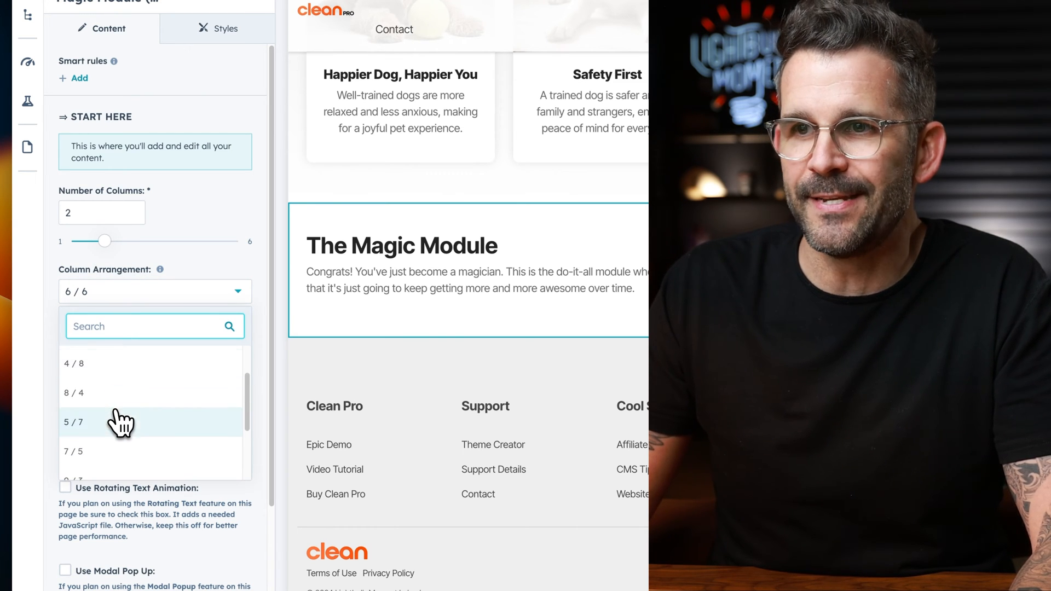
pyautogui.click(82, 424)
pyautogui.scroll(-3, 134, 402)
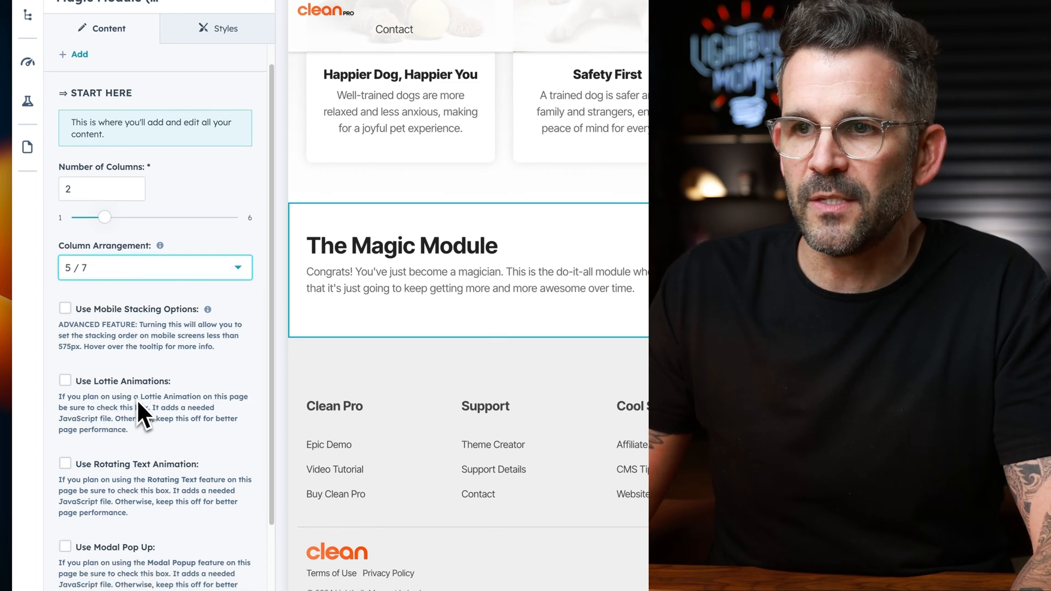
# Step: Turn on the Use Accordion option for the two-column Magic Module and apply the changes
pyautogui.scroll(-1, 101, 388)
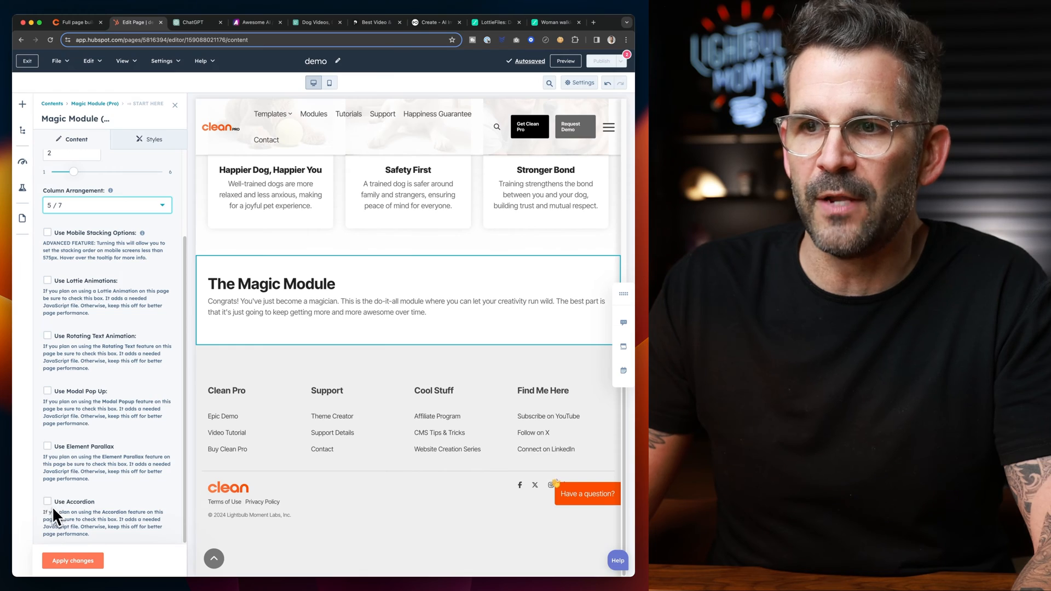
pyautogui.click(48, 502)
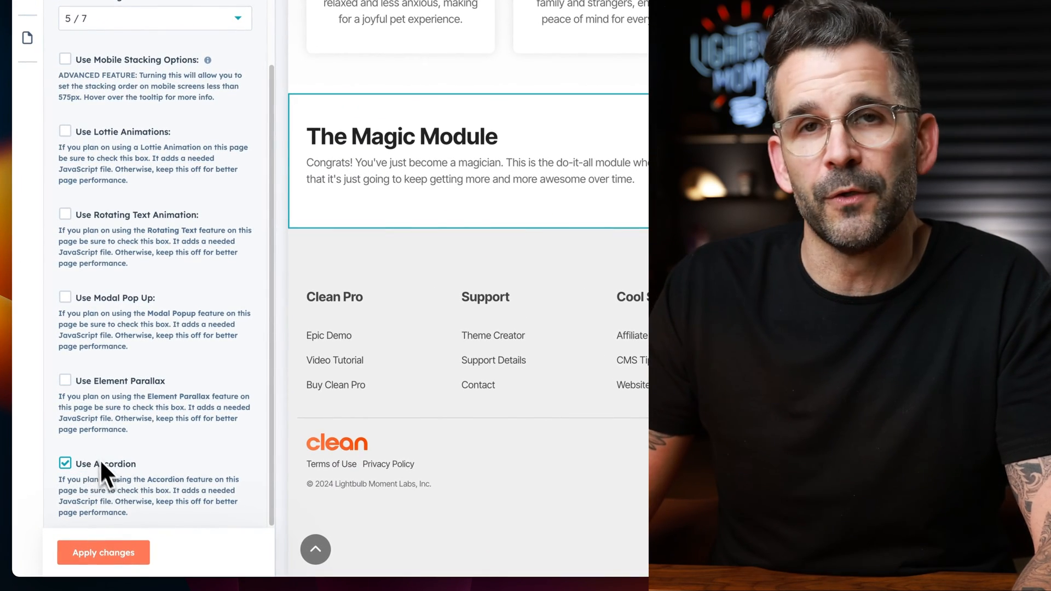
pyautogui.click(123, 557)
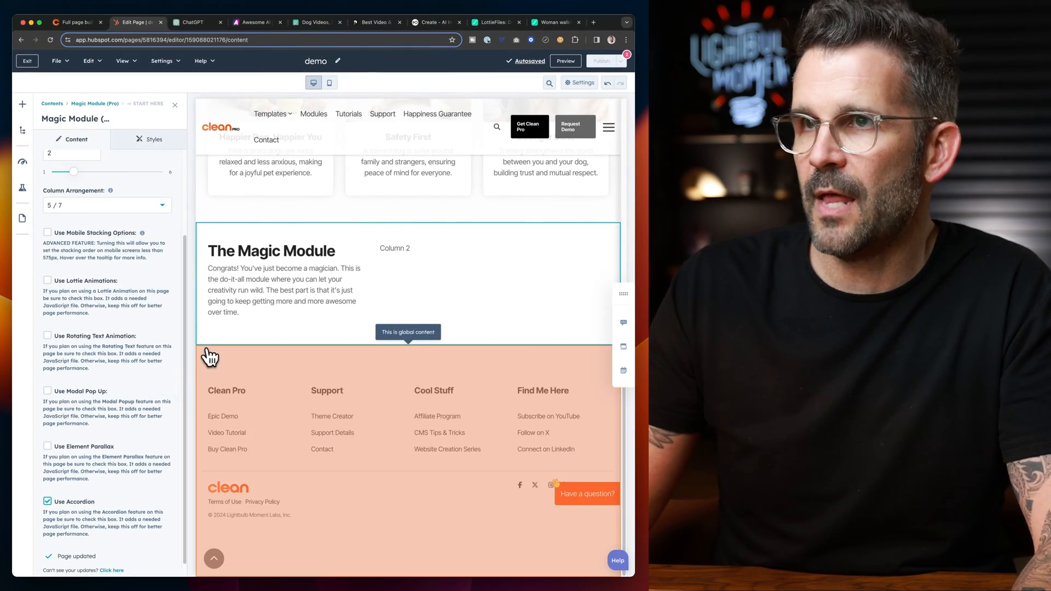
# Step: Switch to the finished tutorial page and copy the "Discover the Perfect Program for Your Pup's Paw-sibilities!" heading with its paragraph
pyautogui.click(78, 23)
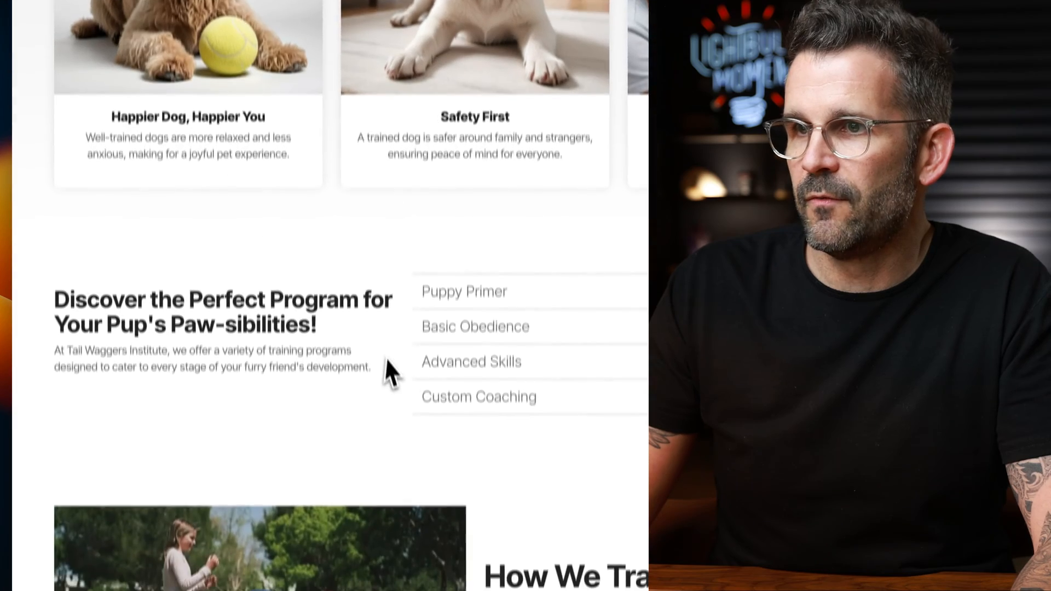
pyautogui.moveTo(373, 371); pyautogui.dragTo(34, 312)
pyautogui.press('super+c')
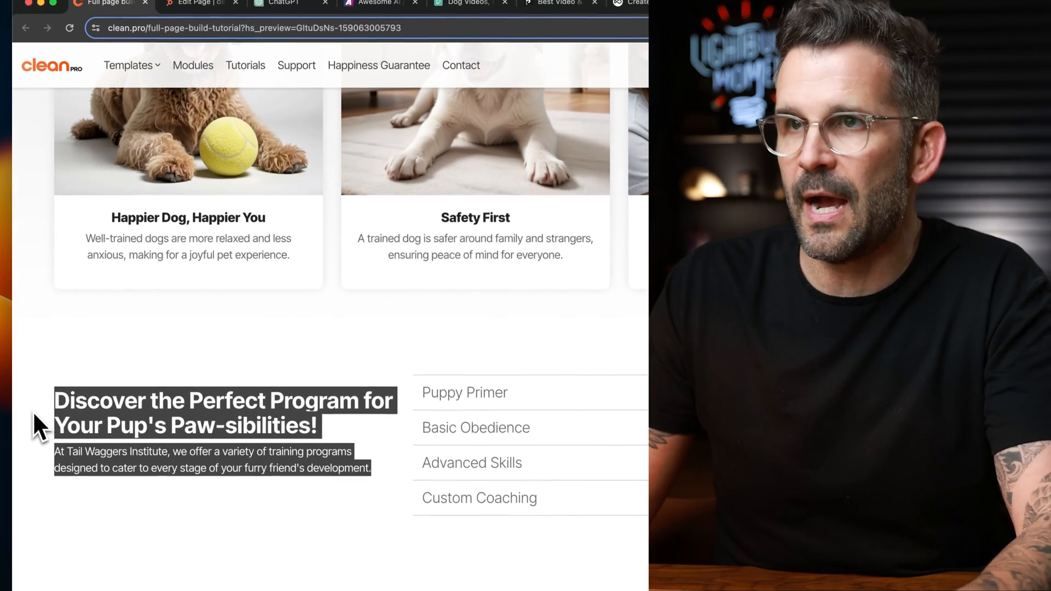
# Step: Return to the page editor and name the Magic Module's column 1 content element "text"
pyautogui.click(203, 7)
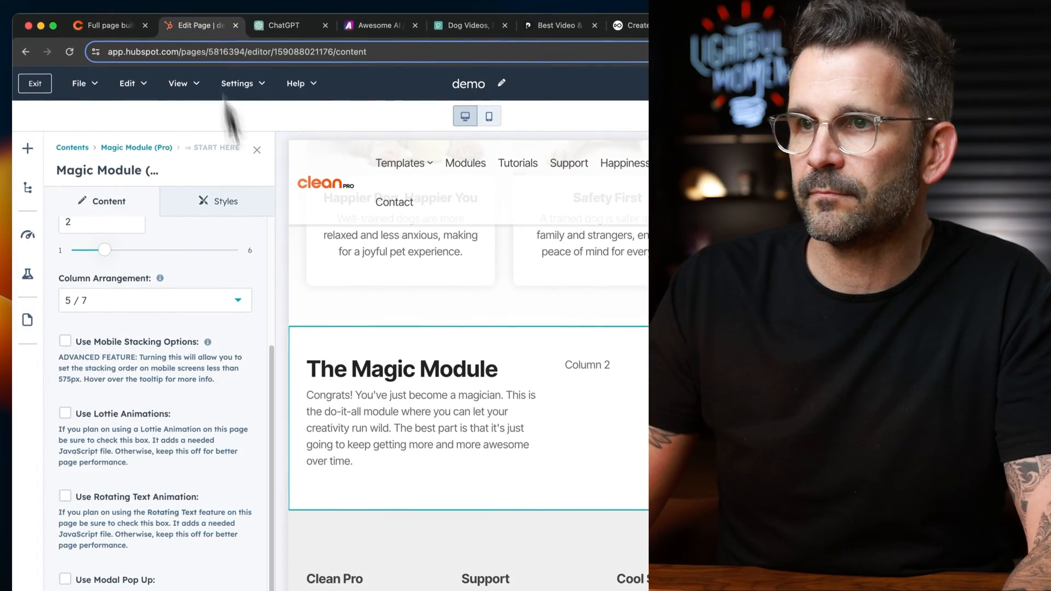
pyautogui.scroll(4, 174, 416)
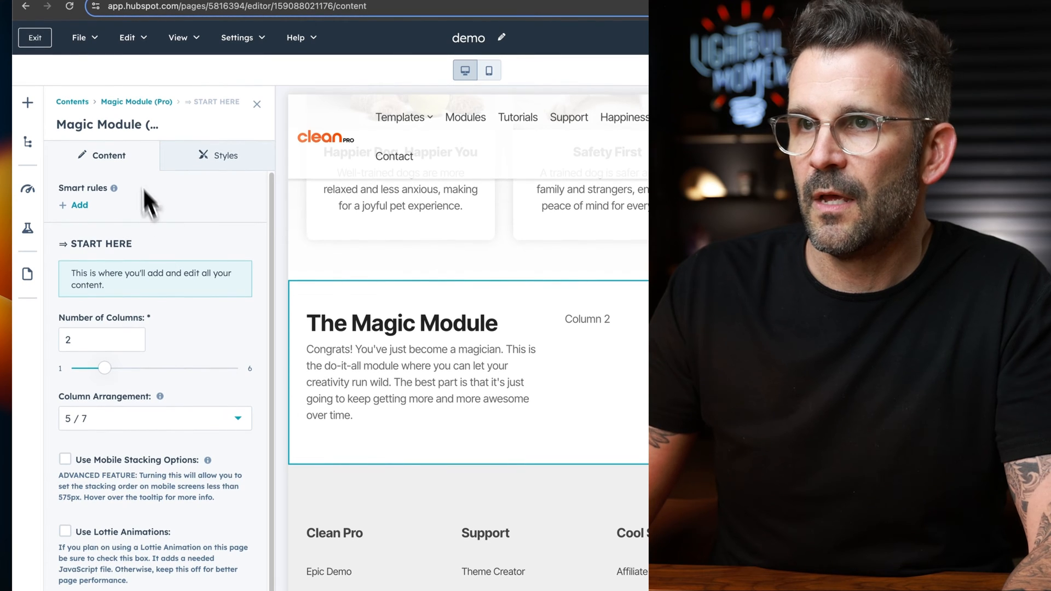
pyautogui.click(137, 102)
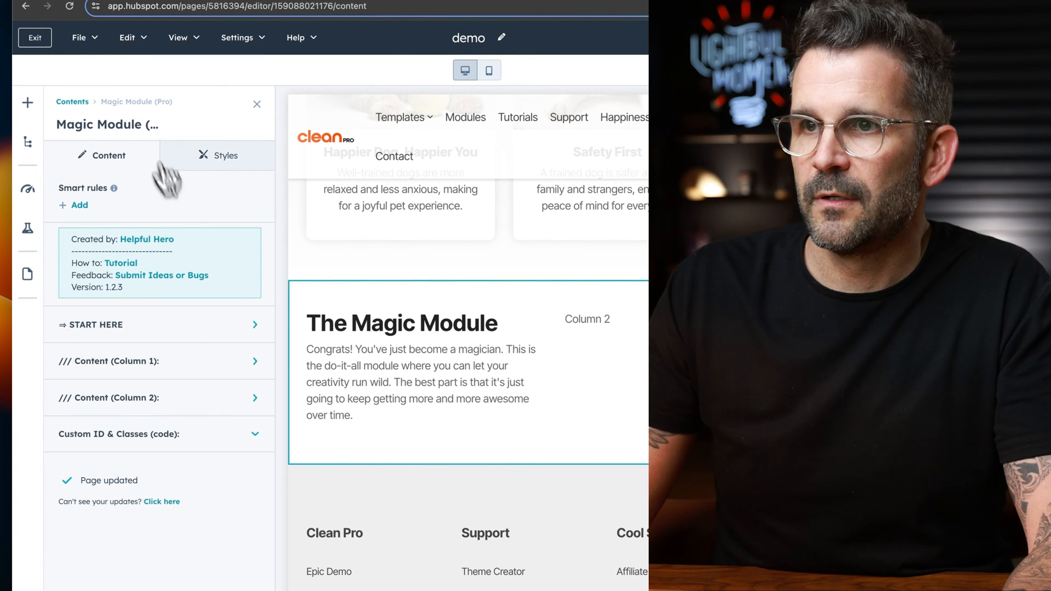
pyautogui.click(208, 361)
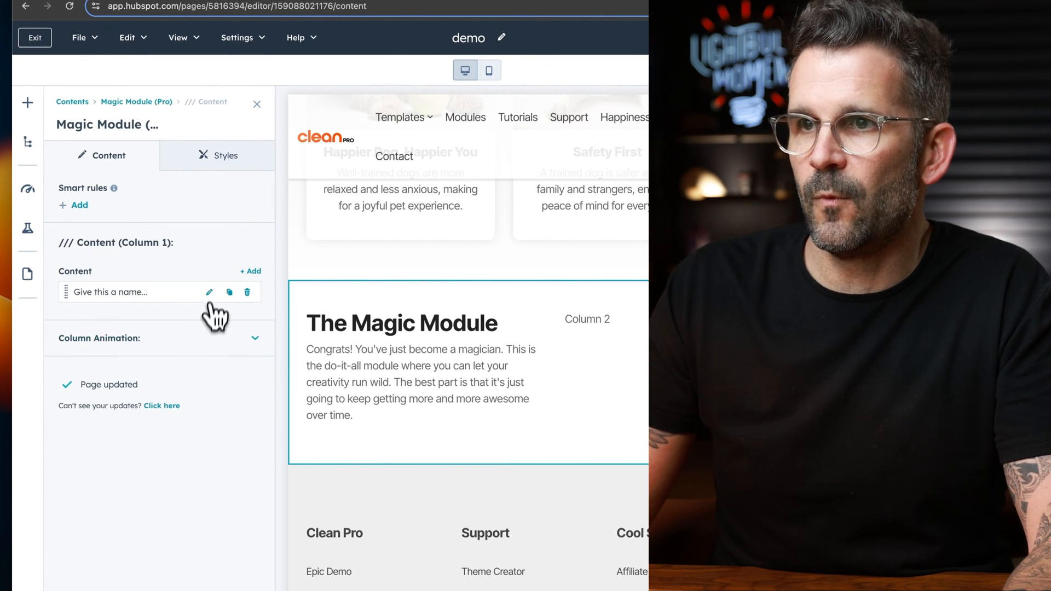
pyautogui.click(211, 292)
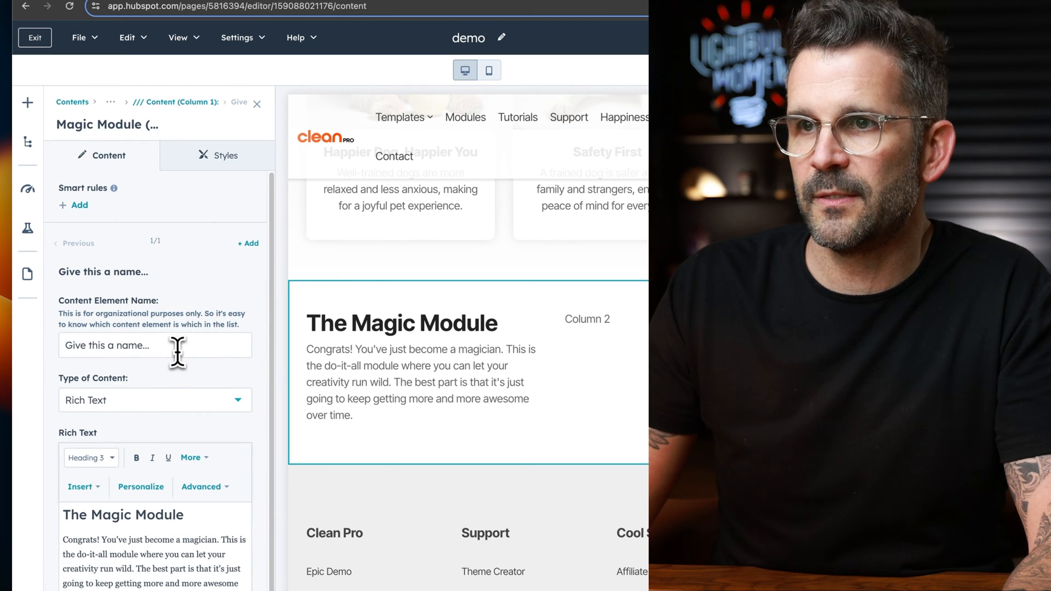
pyautogui.moveTo(113, 348); pyautogui.dragTo(14, 340)
pyautogui.write('text')
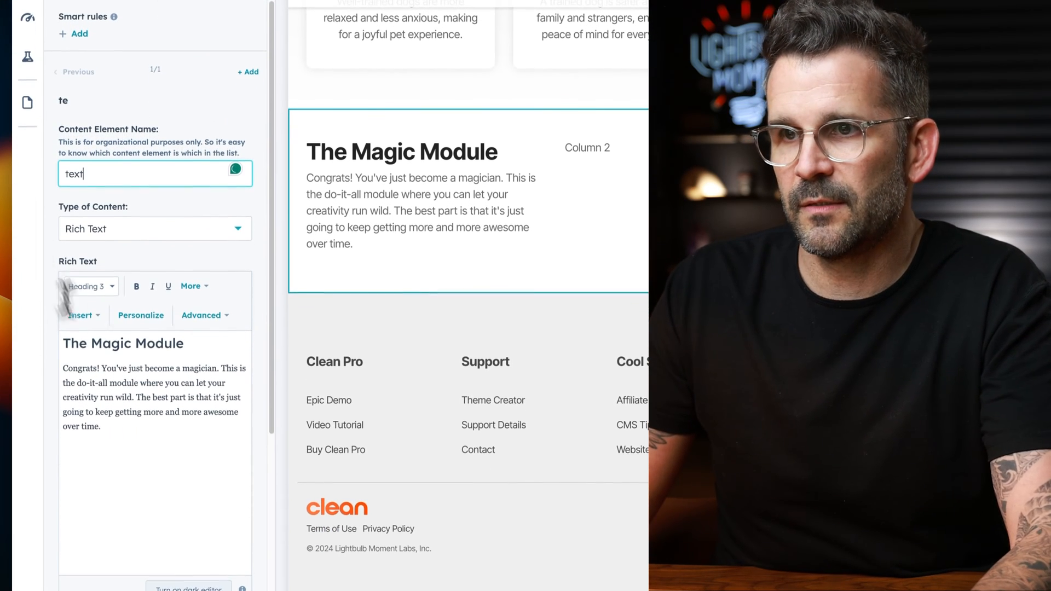
# Step: Replace column 1's placeholder rich text with the copied heading and paragraph
pyautogui.click(114, 583)
pyautogui.press('super+a')
pyautogui.press('super+v')
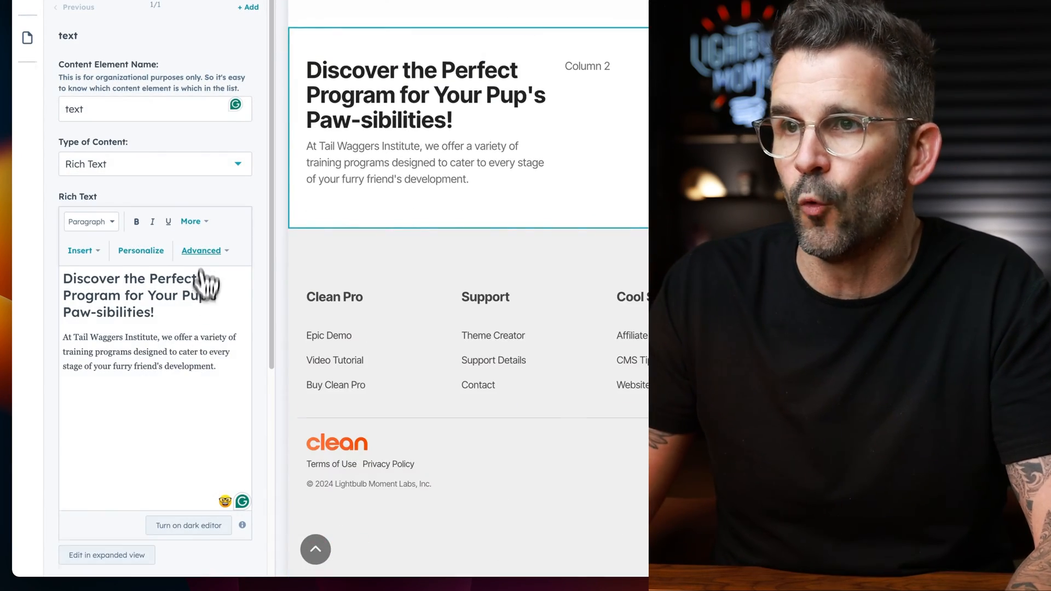
# Step: Open the column 2 content element and name it "Accordion"
pyautogui.click(184, 94)
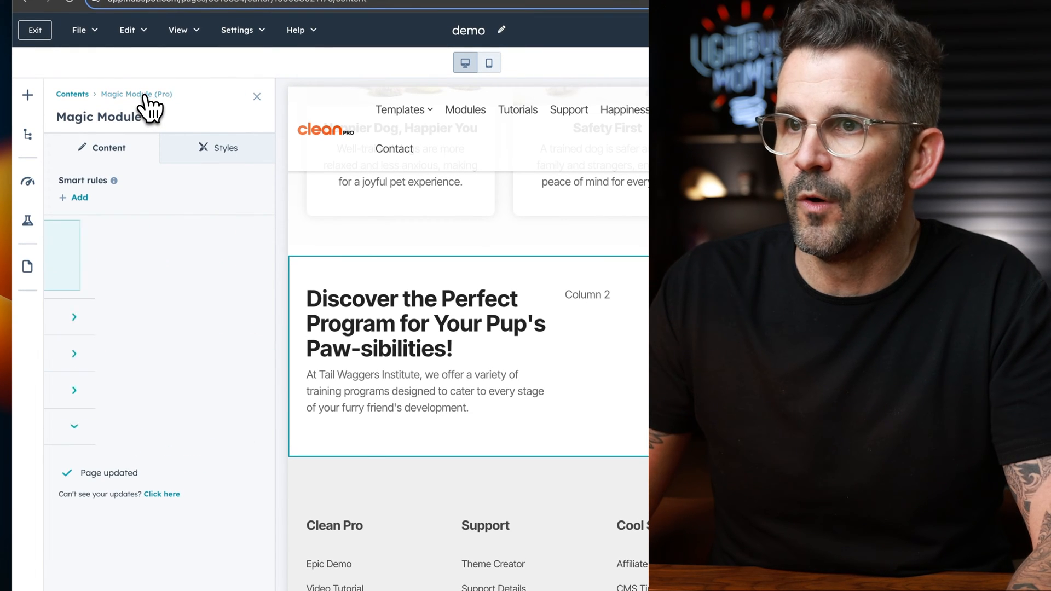
pyautogui.click(203, 390)
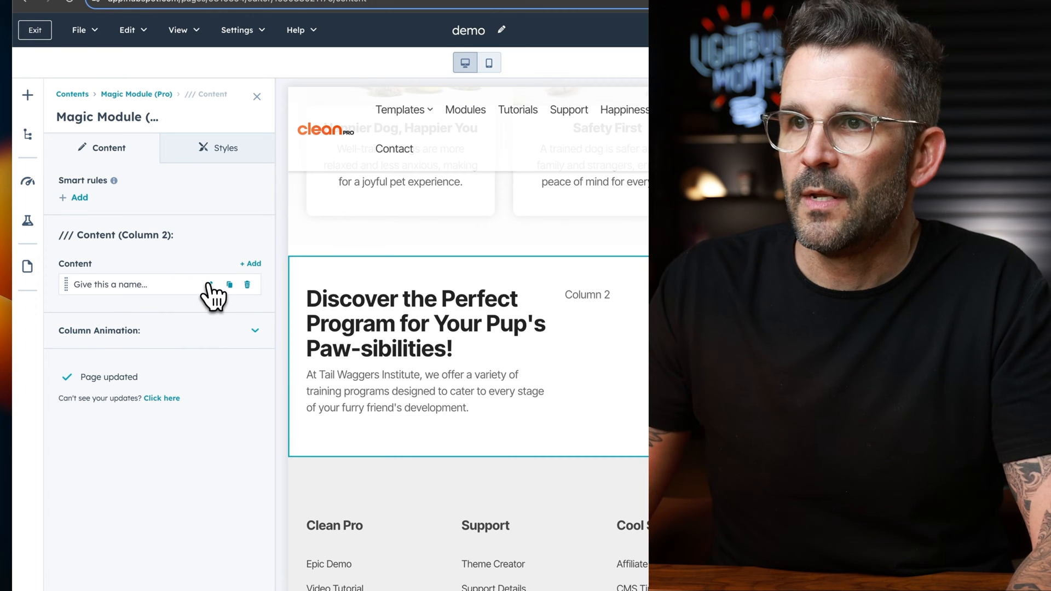
pyautogui.click(211, 286)
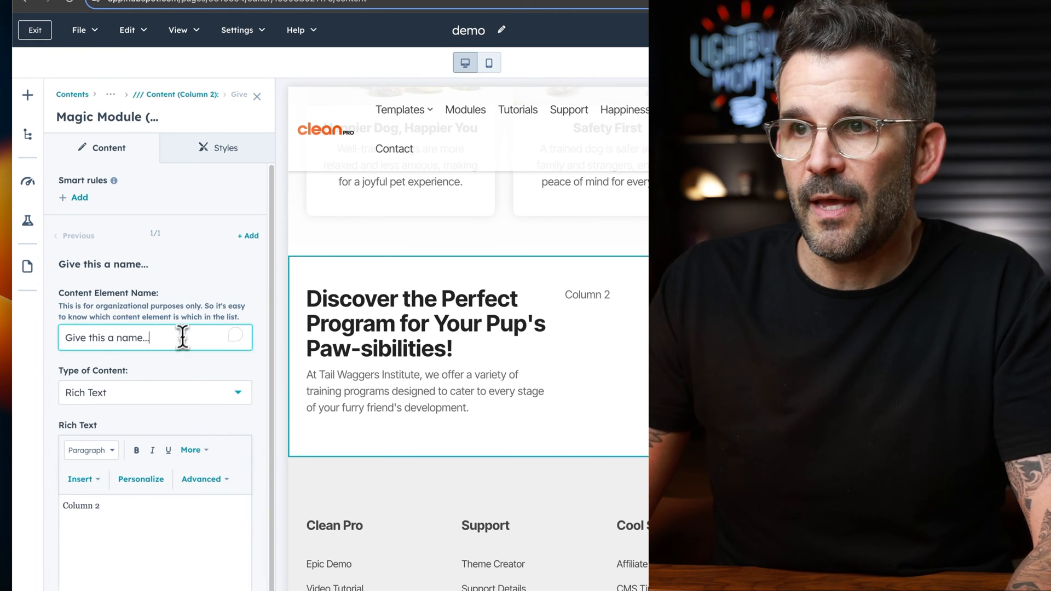
pyautogui.write('ACc')
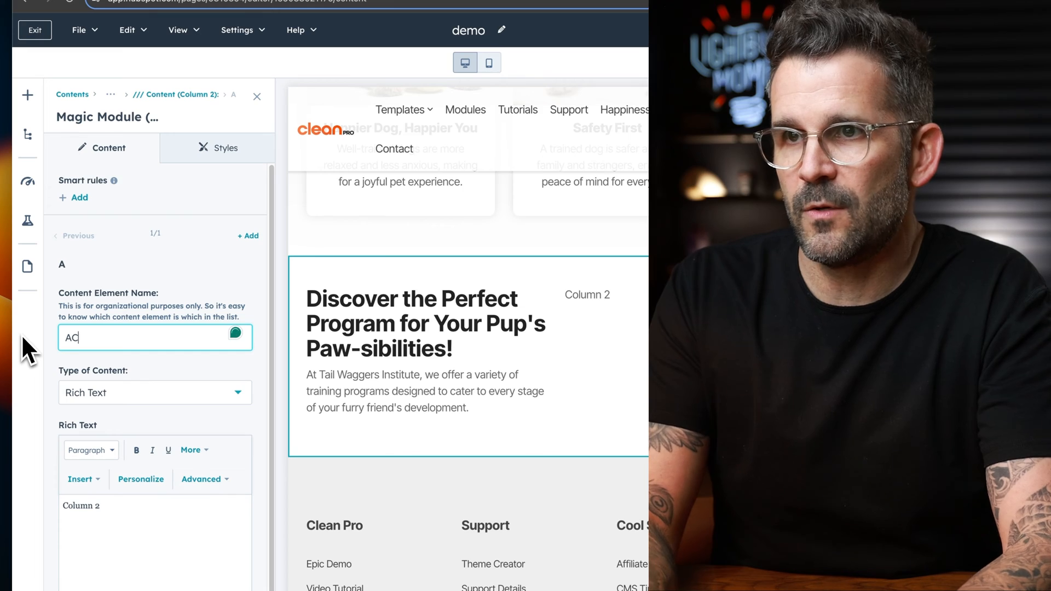
pyautogui.write('ord')
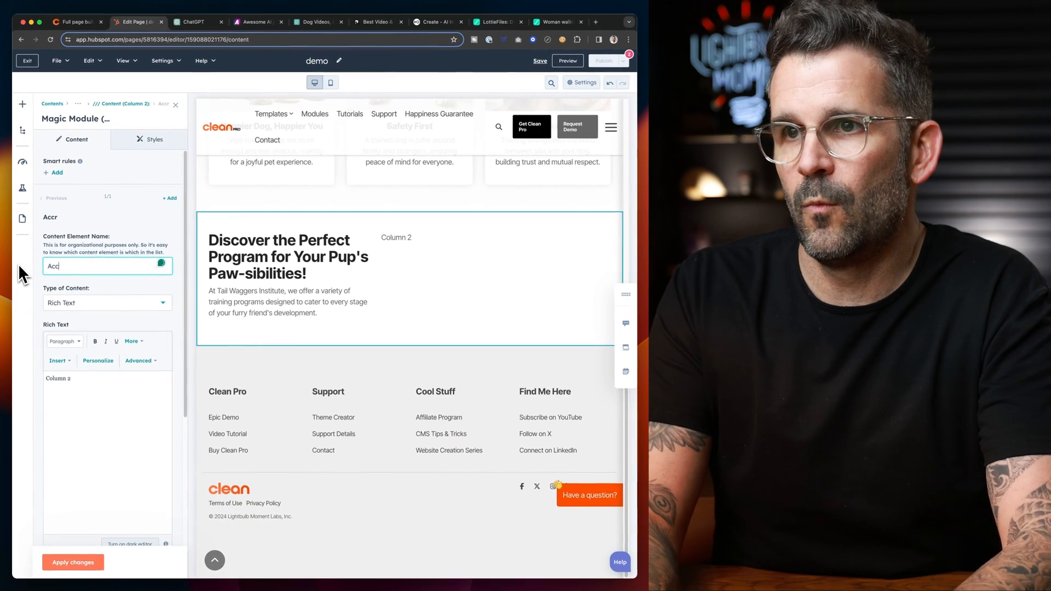
pyautogui.write('ion')
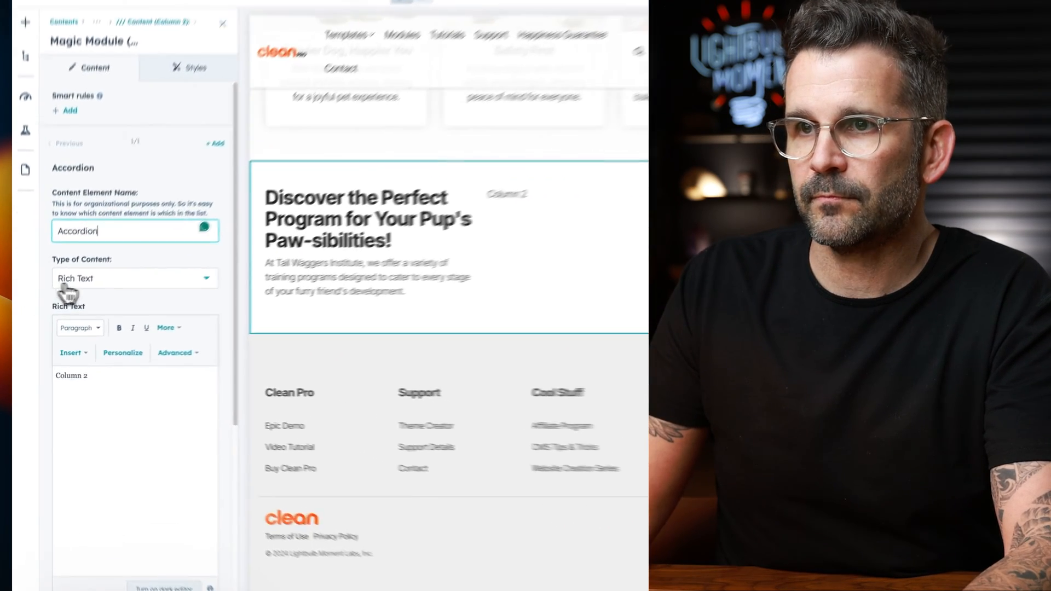
# Step: Set the column 2 element's type of content to Accordion
pyautogui.click(76, 302)
pyautogui.write('ac')
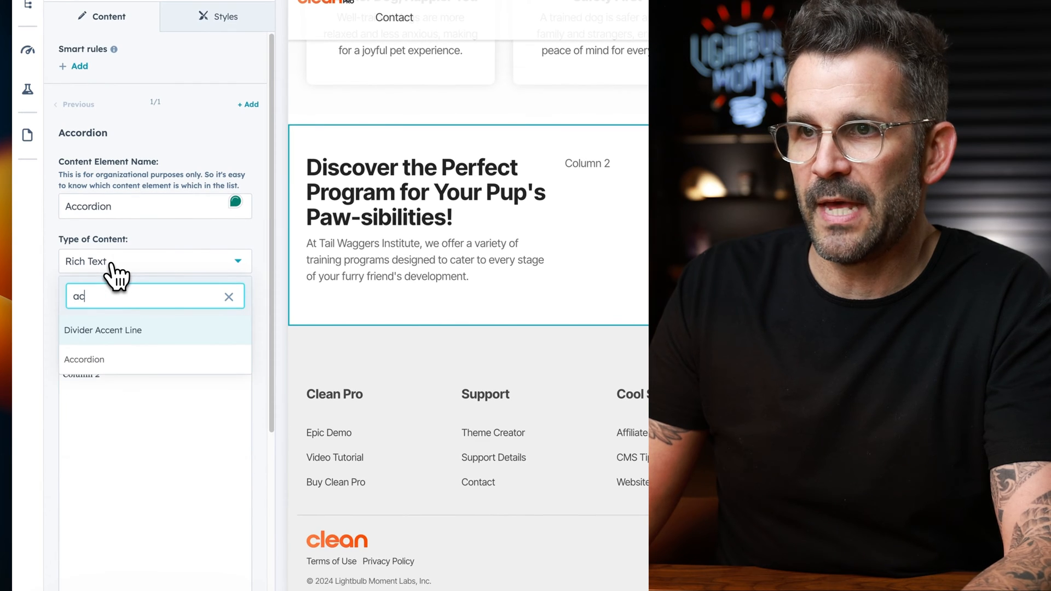
pyautogui.click(105, 360)
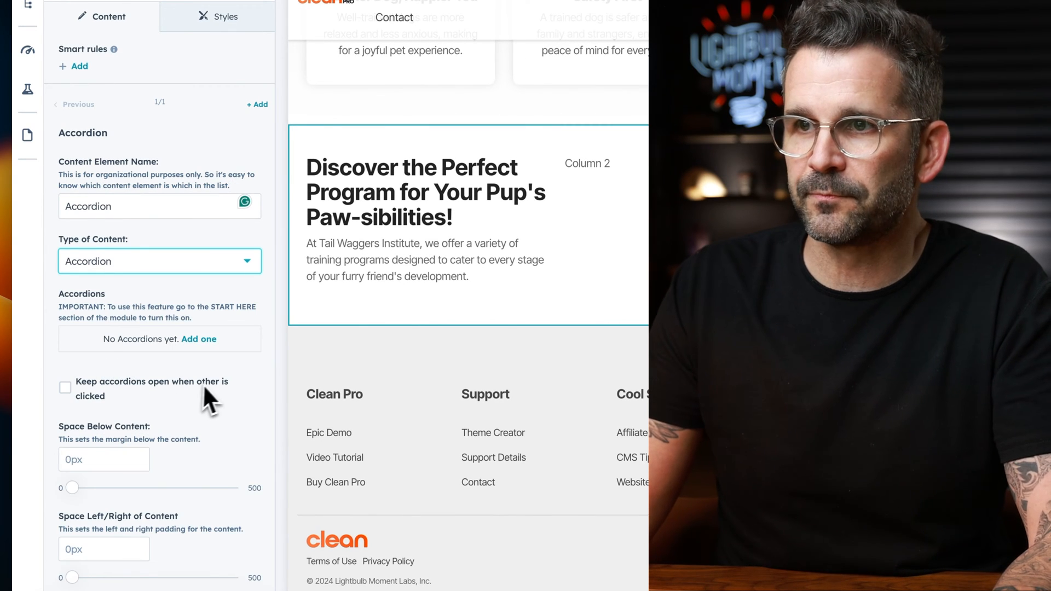
# Step: Add four accordion items with the default title and text to column 2 and apply the changes
pyautogui.click(208, 340)
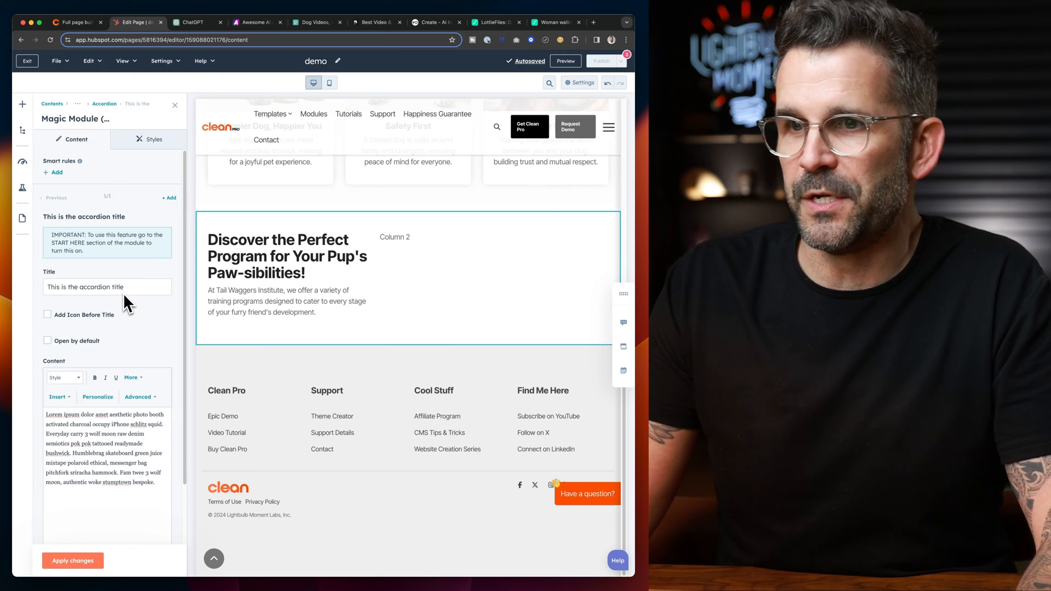
pyautogui.click(169, 199)
pyautogui.click(170, 198)
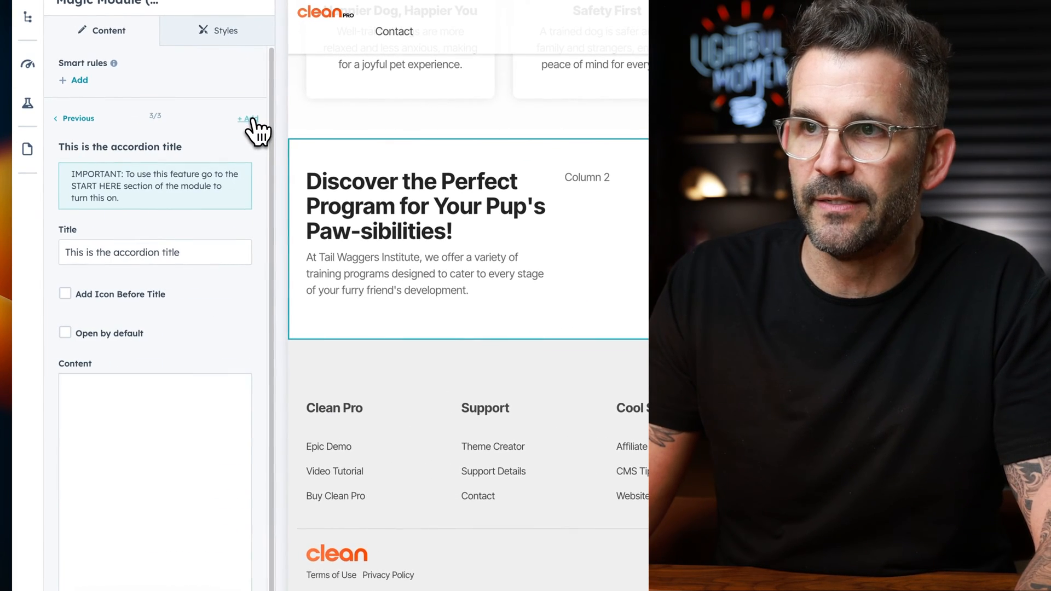
pyautogui.click(252, 119)
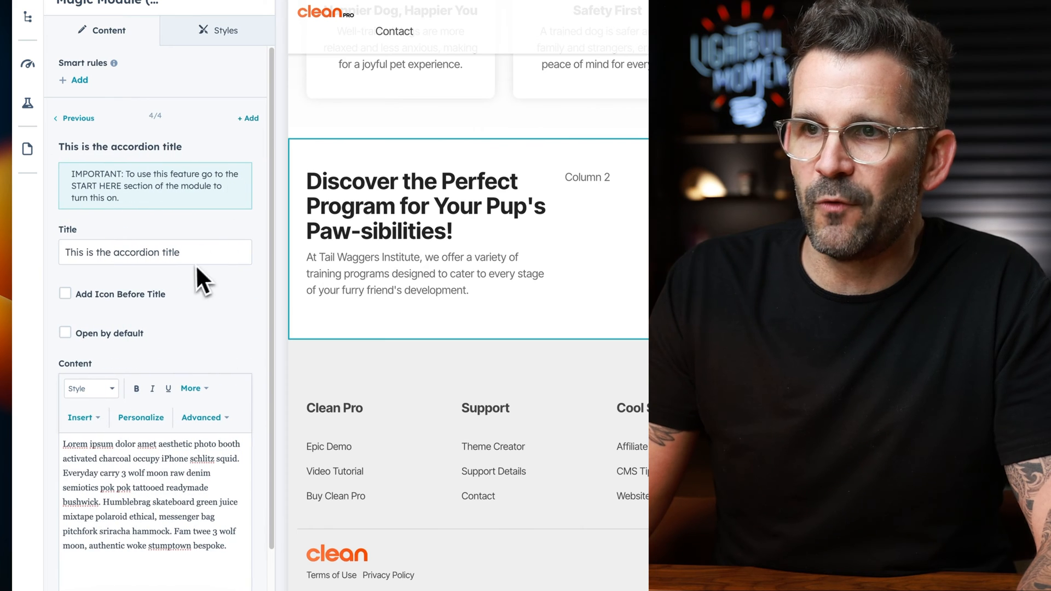
pyautogui.scroll(-2, 164, 495)
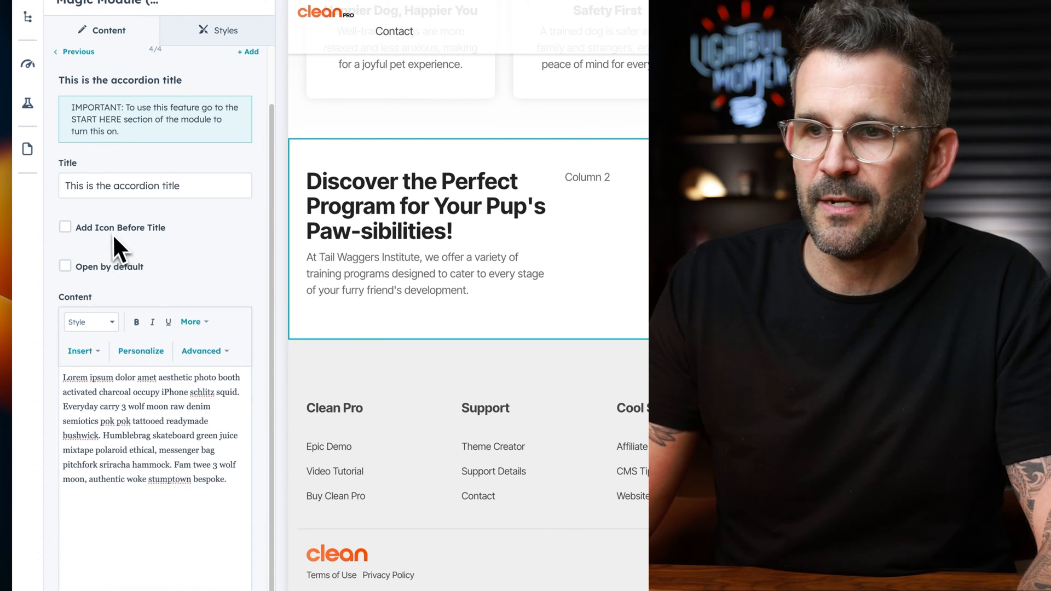
pyautogui.click(102, 551)
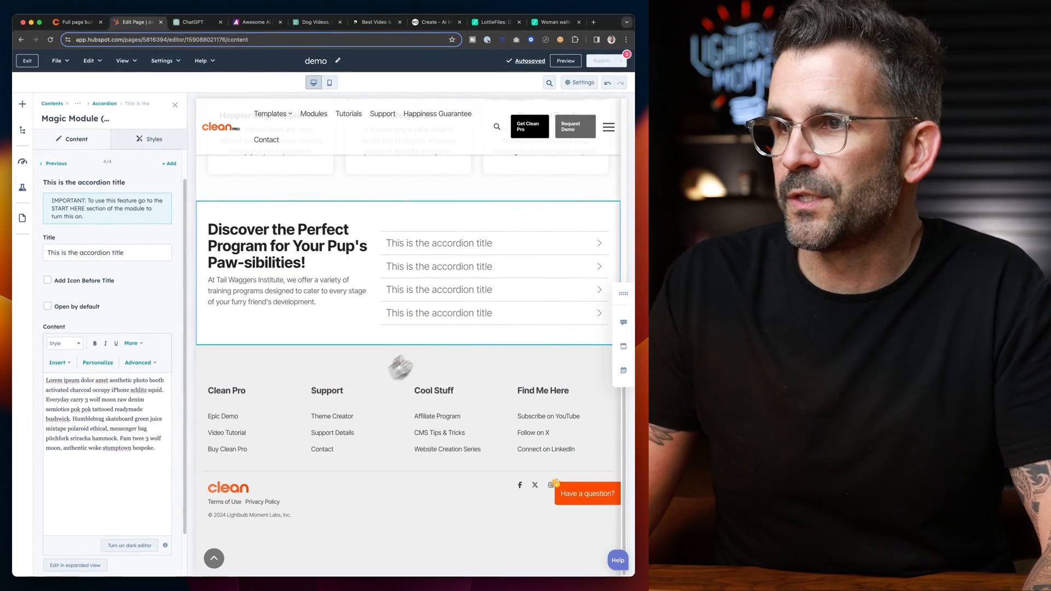
pyautogui.scroll(3, 373, 301)
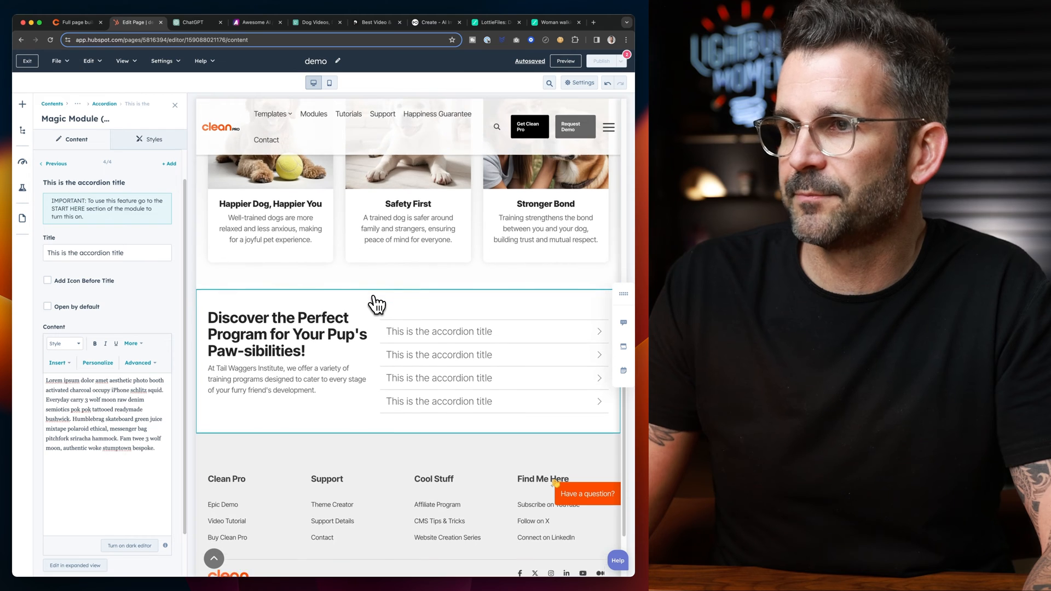
pyautogui.scroll(-1, 376, 305)
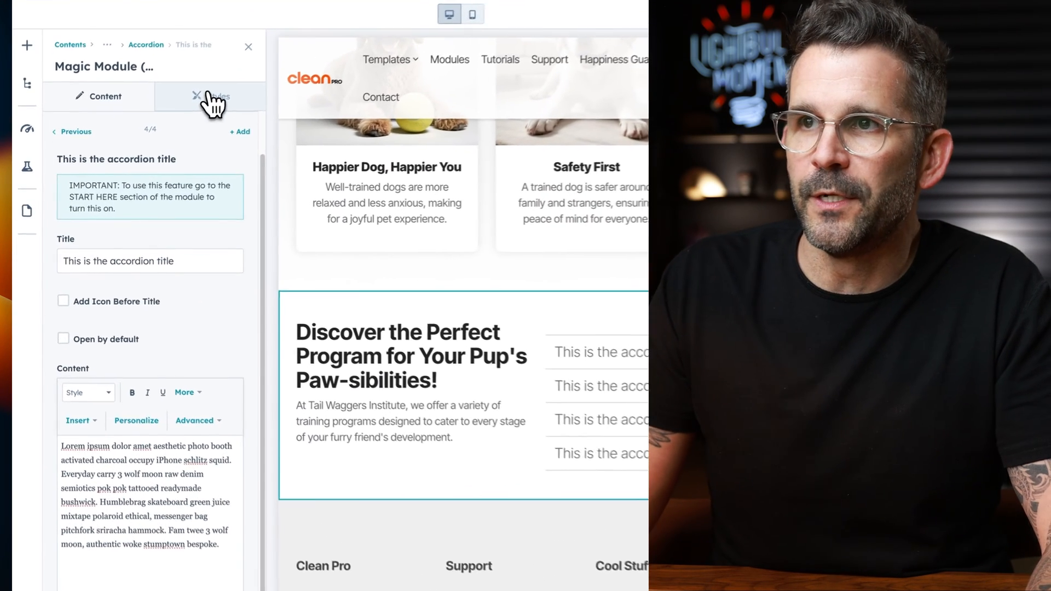
# Step: Set column 1's vertical alignment to Center in its Design Extras style settings and close the module's settings
pyautogui.click(151, 140)
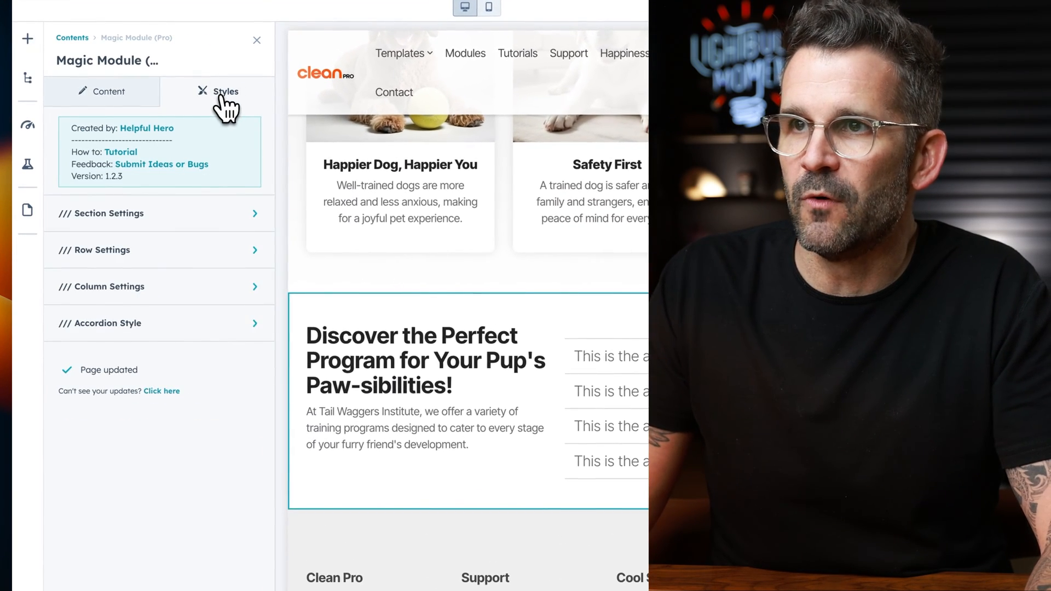
pyautogui.click(231, 281)
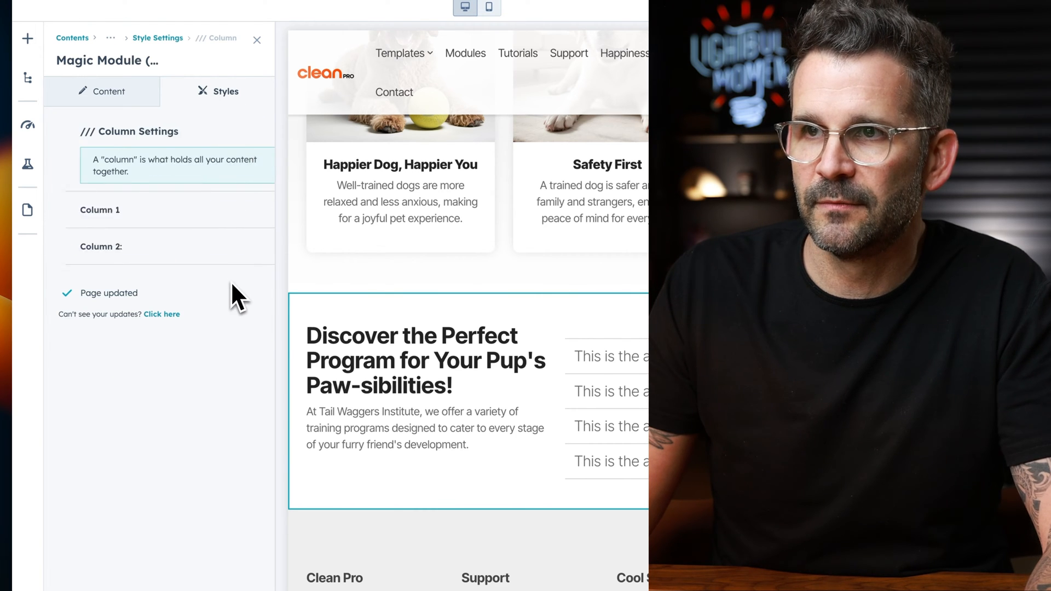
pyautogui.click(262, 211)
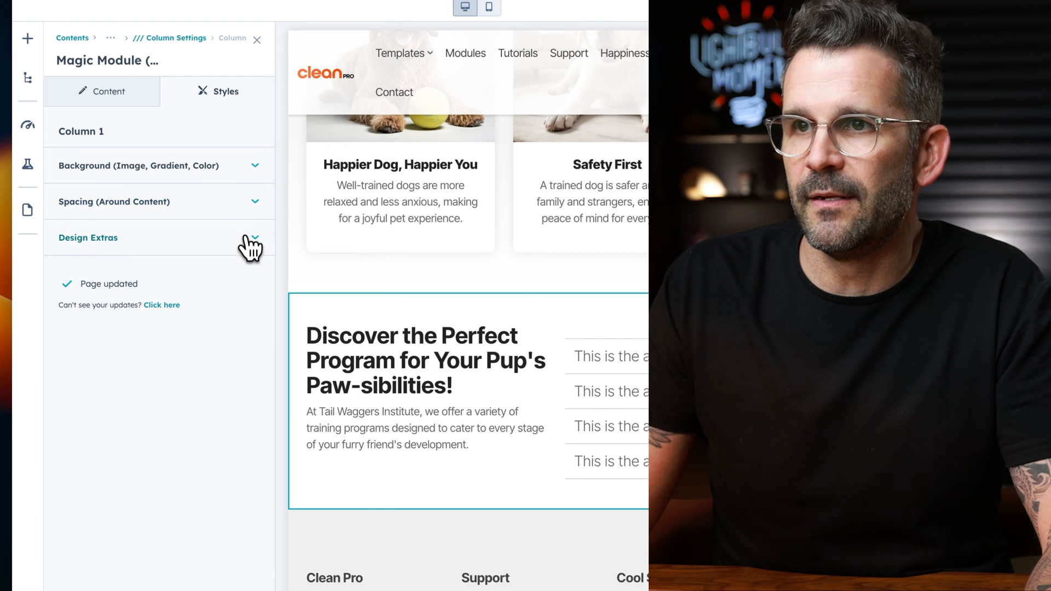
pyautogui.click(251, 244)
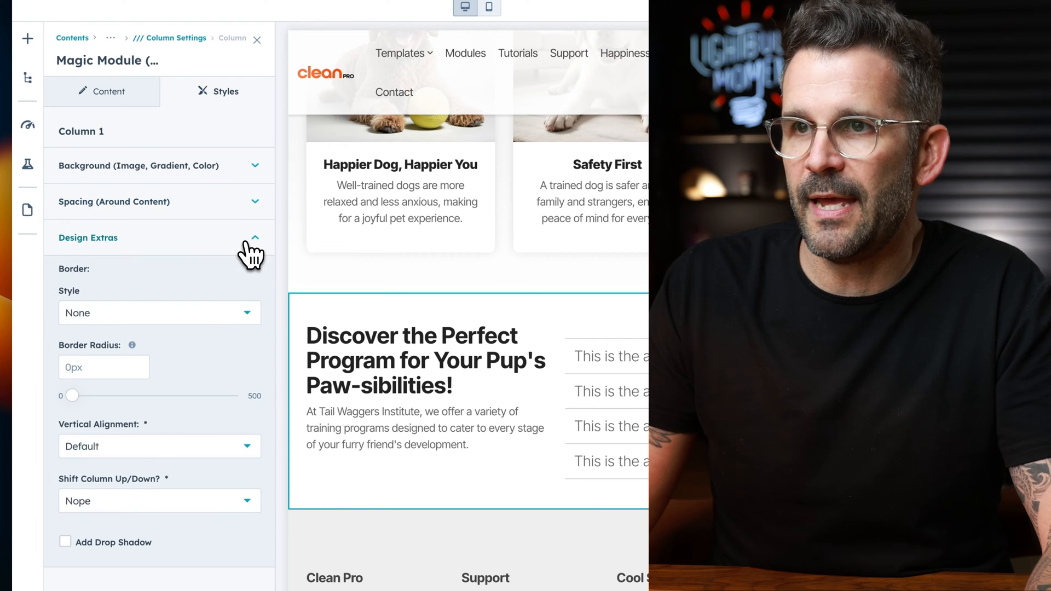
pyautogui.click(133, 451)
pyautogui.click(100, 512)
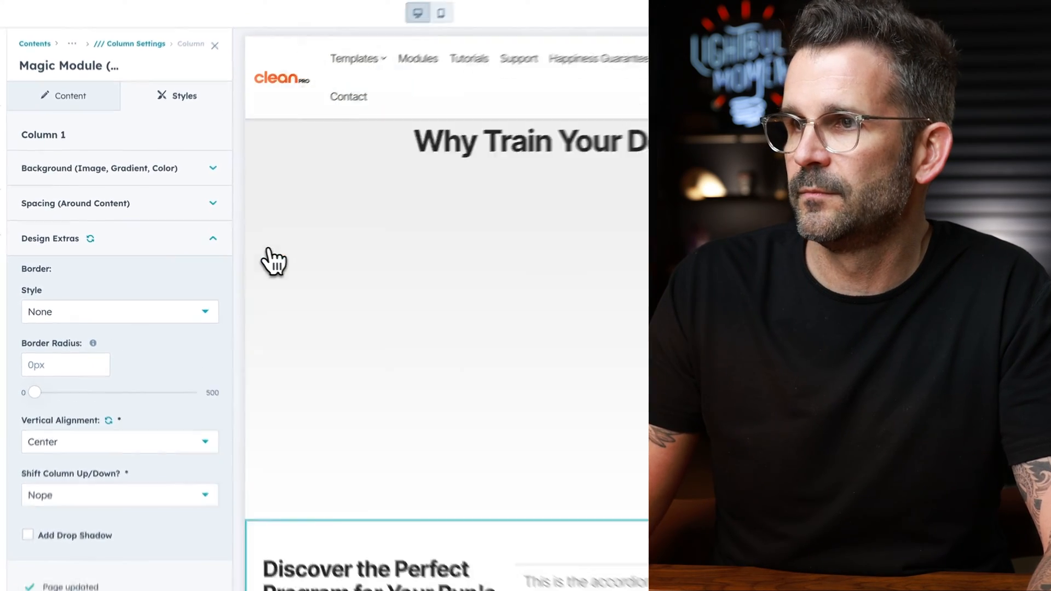
pyautogui.scroll(-5, 268, 249)
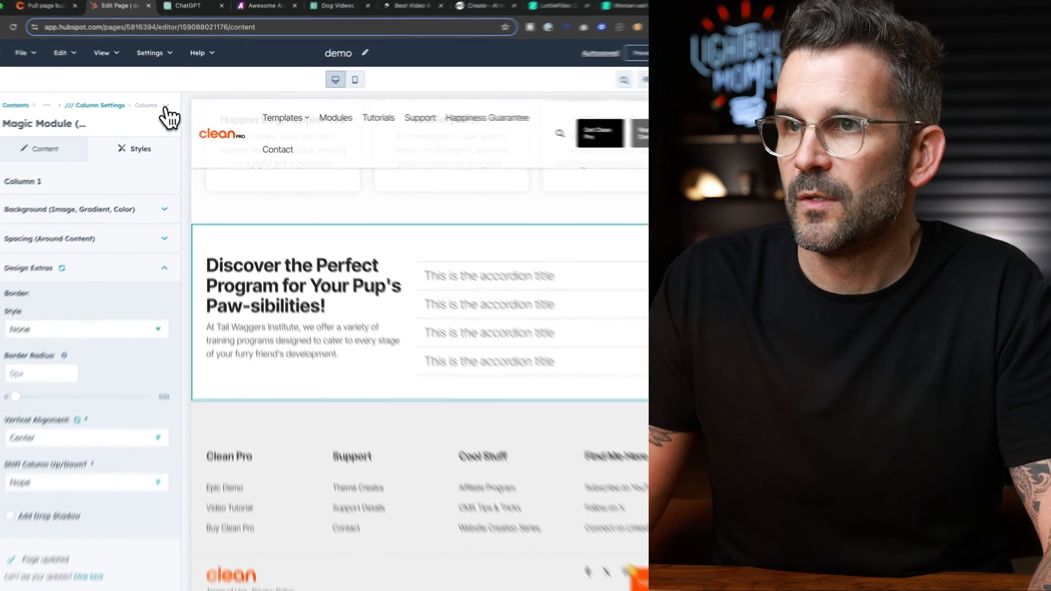
pyautogui.click(175, 105)
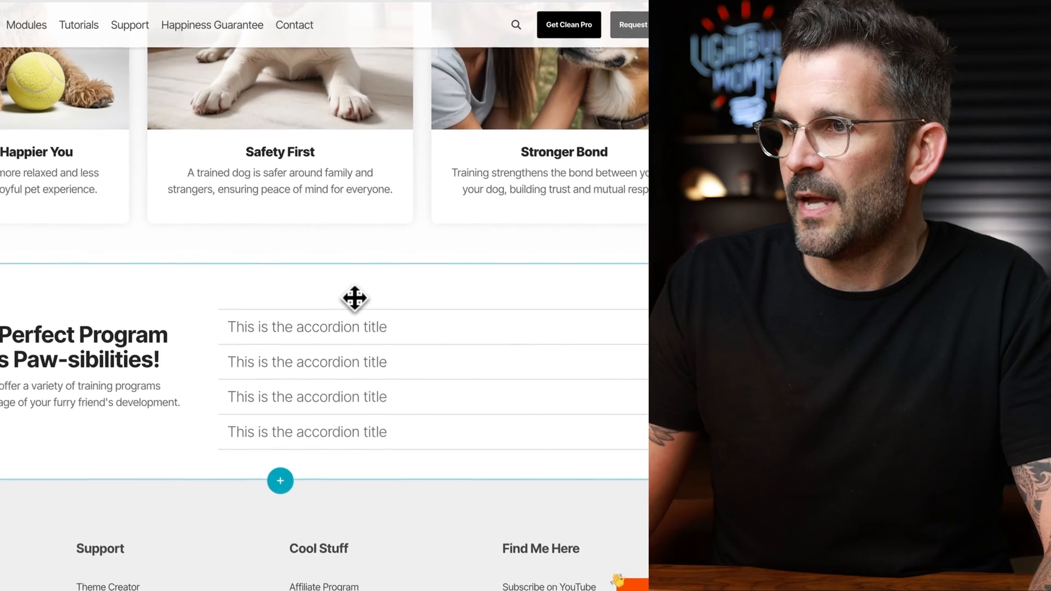
pyautogui.scroll(5, 356, 300)
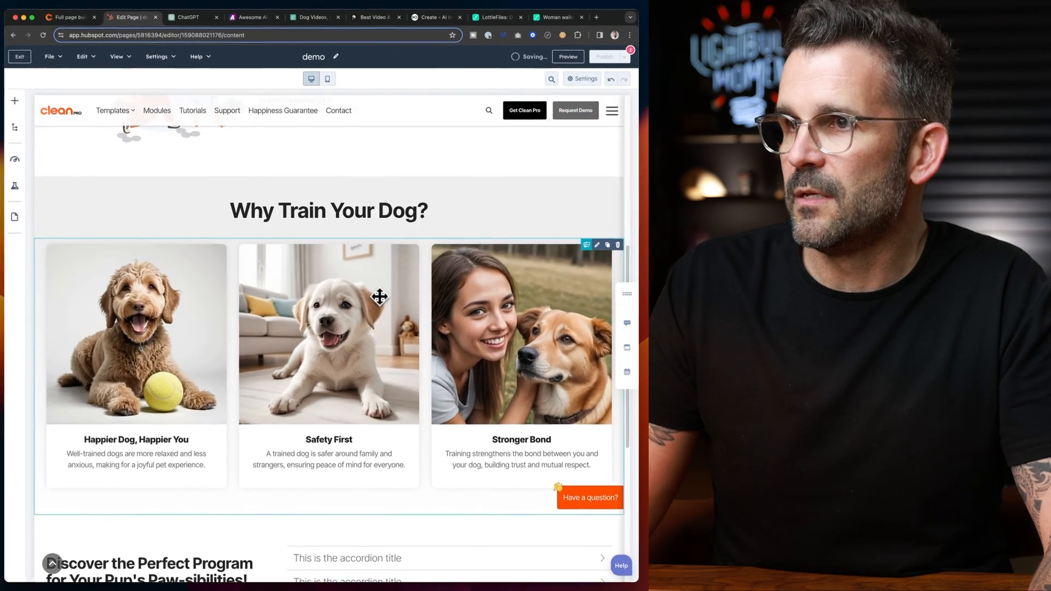
# Step: Set the content width of the accordion section's Magic Module to Custom in its Row Settings style options
pyautogui.scroll(3, 380, 297)
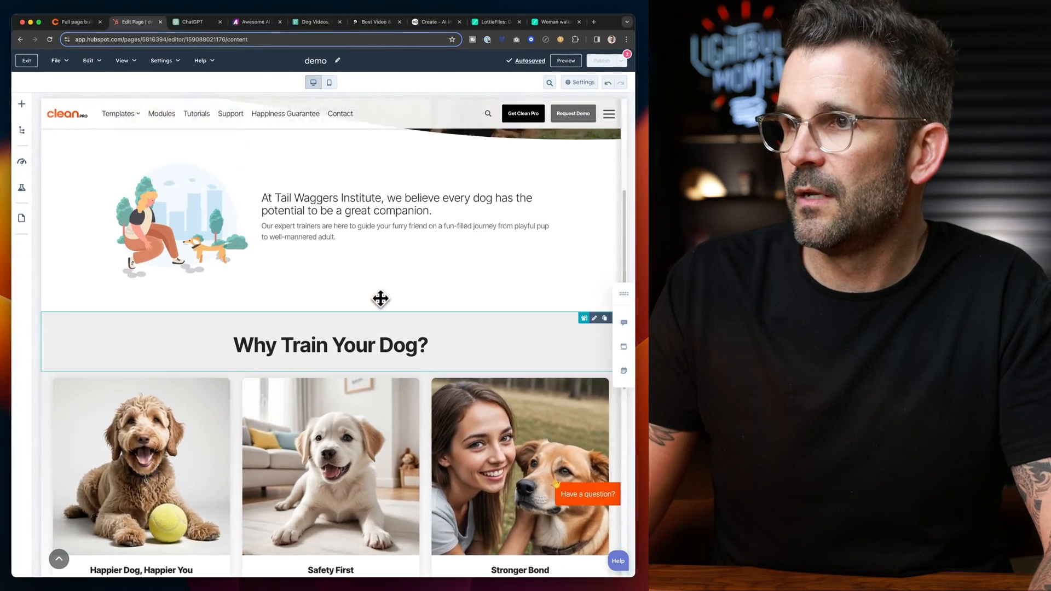
pyautogui.scroll(-6, 380, 298)
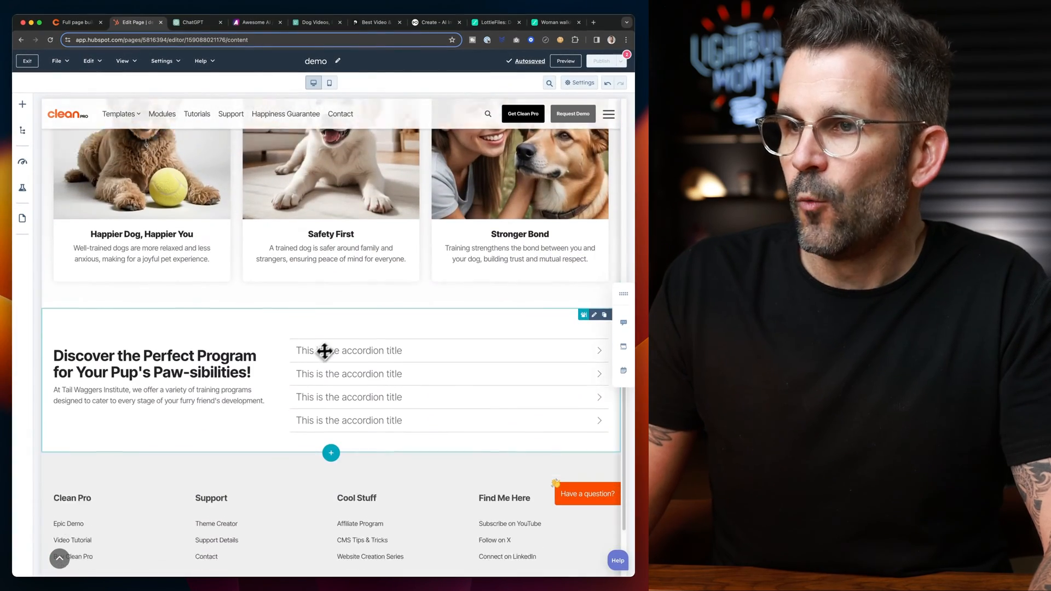
pyautogui.scroll(-2, 325, 351)
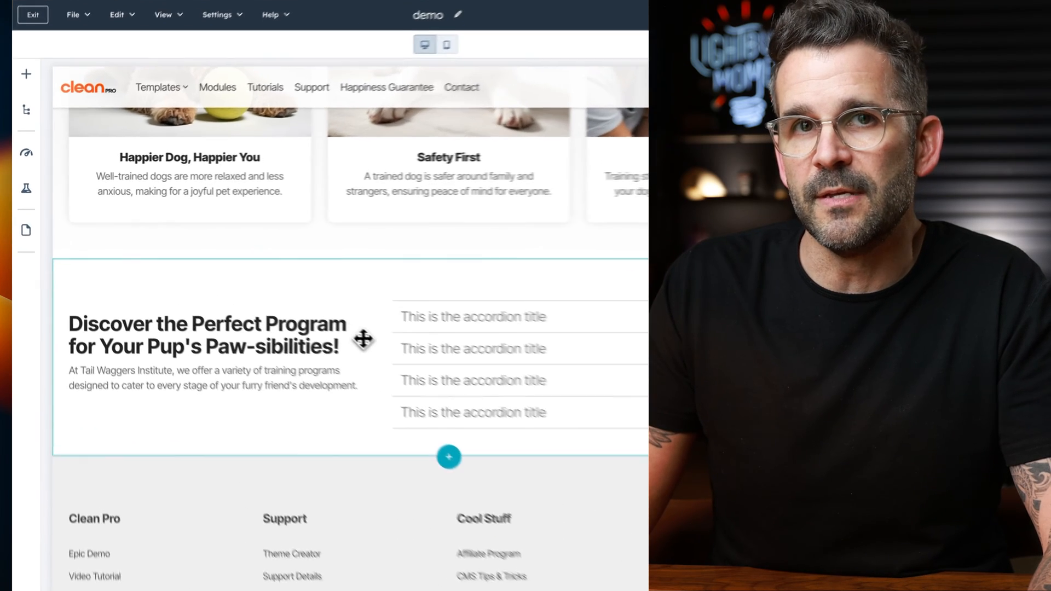
pyautogui.click(268, 298)
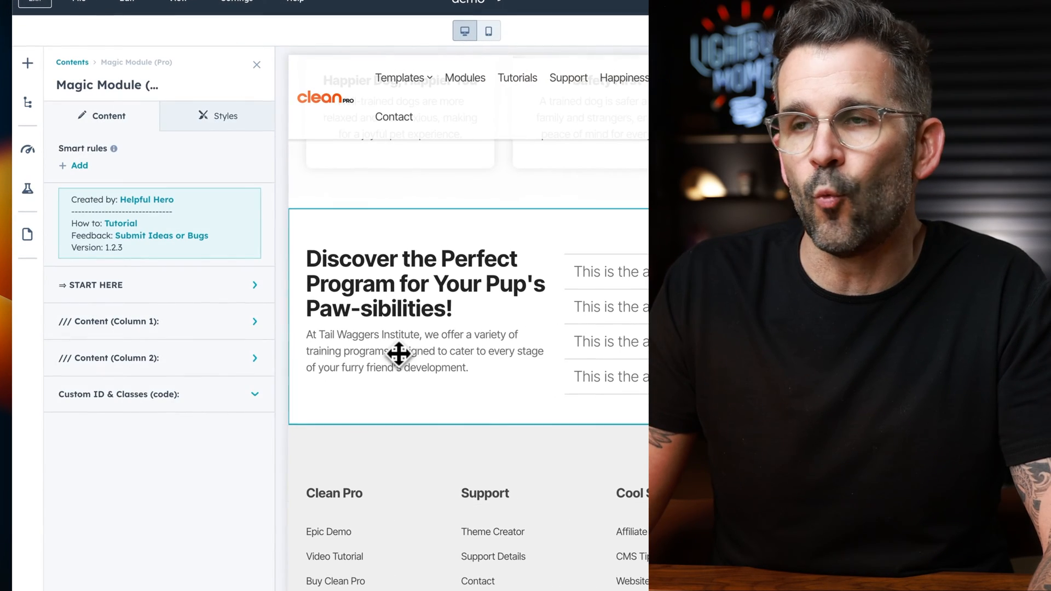
pyautogui.click(235, 124)
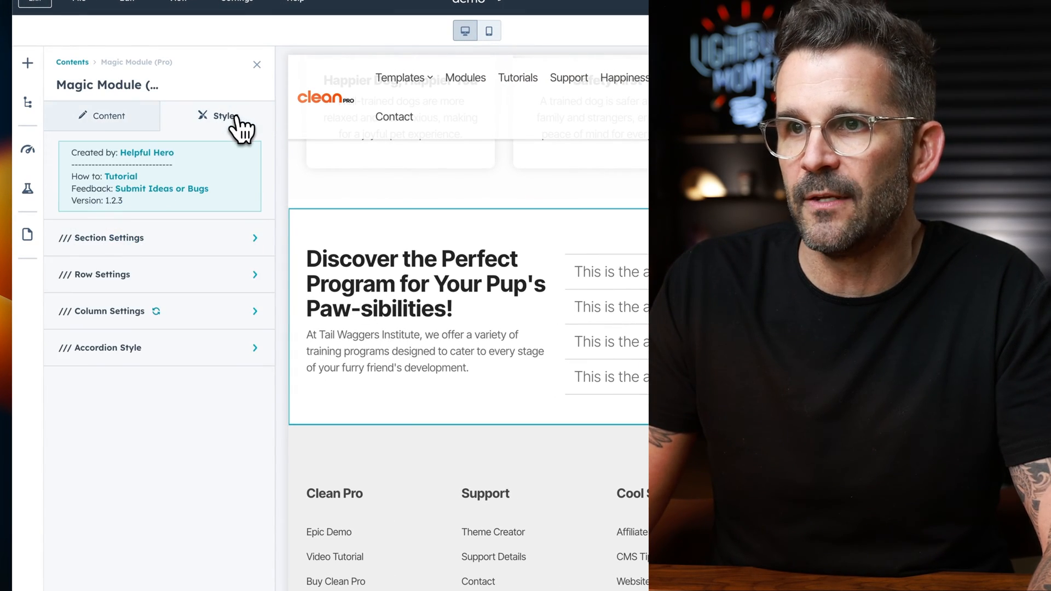
pyautogui.click(242, 279)
pyautogui.click(260, 279)
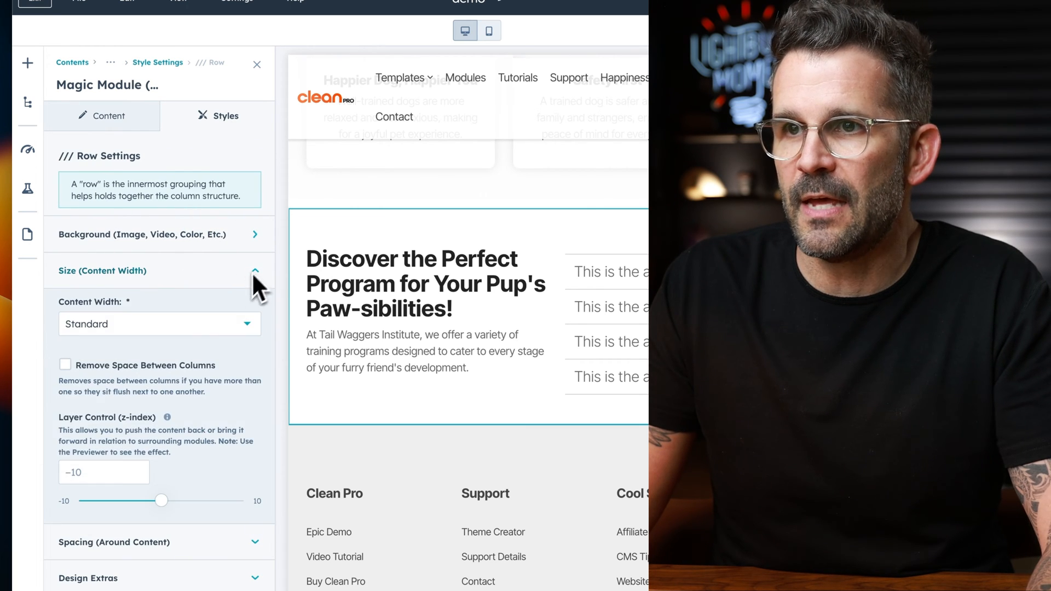
pyautogui.click(195, 327)
pyautogui.click(127, 446)
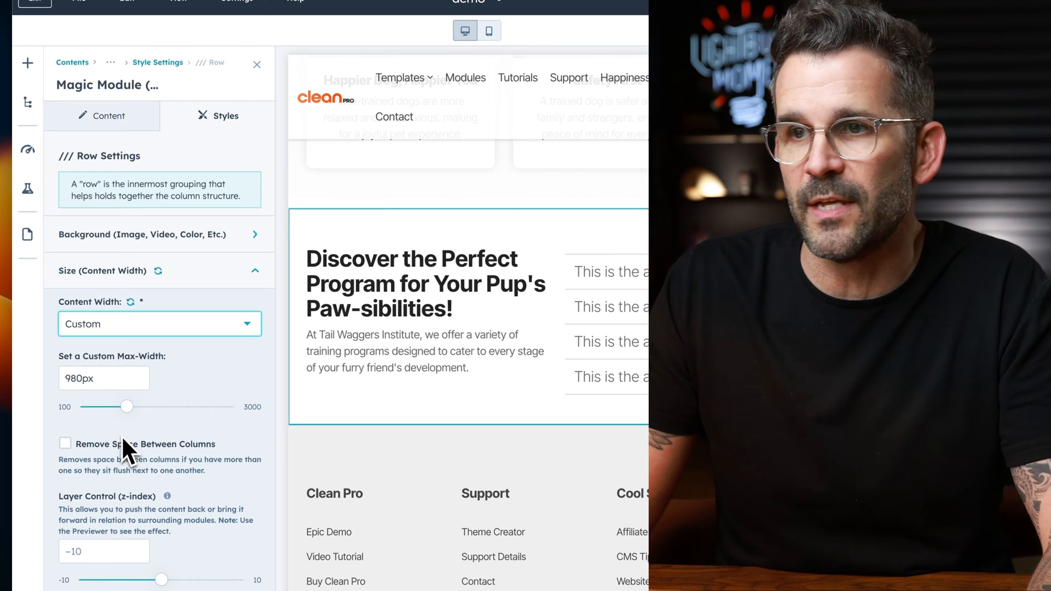
# Step: Set the row's custom max-width to 1140px, apply the changes and close the module's settings
pyautogui.moveTo(82, 379); pyautogui.dragTo(36, 375)
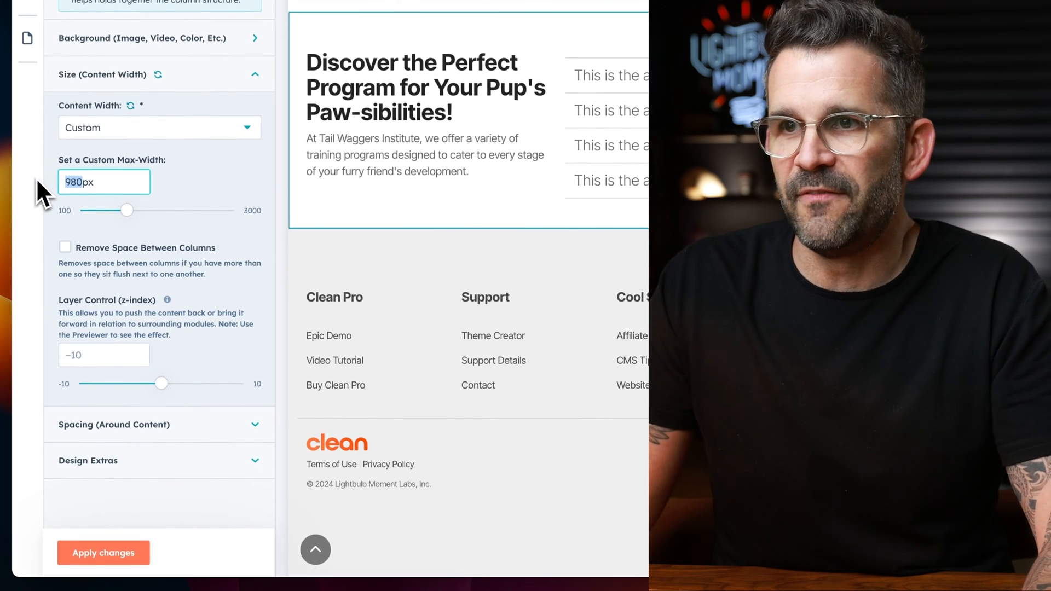
pyautogui.write('1140')
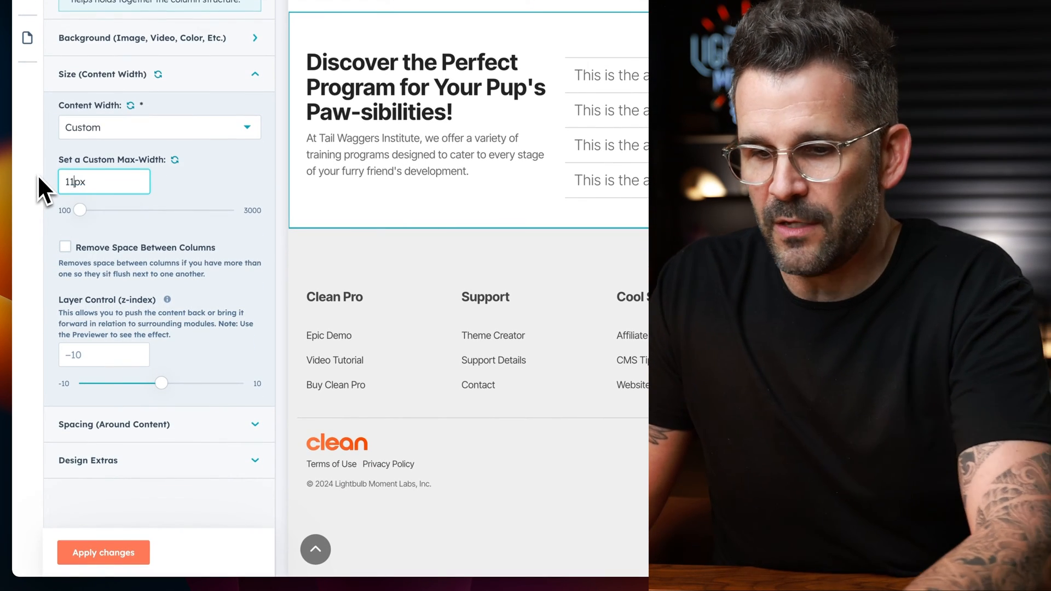
pyautogui.click(103, 552)
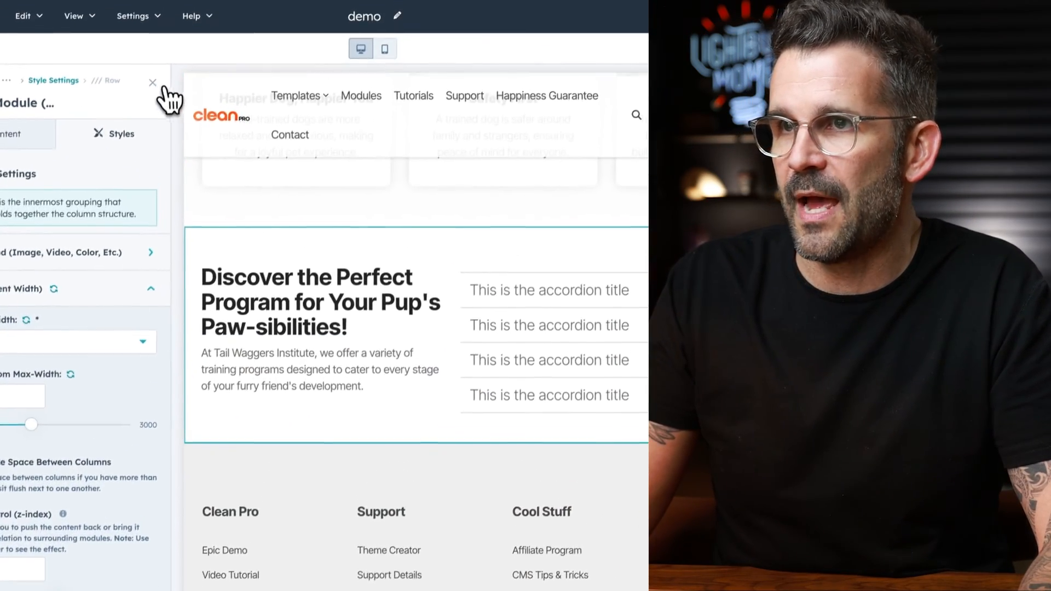
pyautogui.click(155, 81)
# Step: Check the next section on the reference page, and add a Magic Module (Pro) below the accordion section in the page editor
pyautogui.scroll(5, 383, 314)
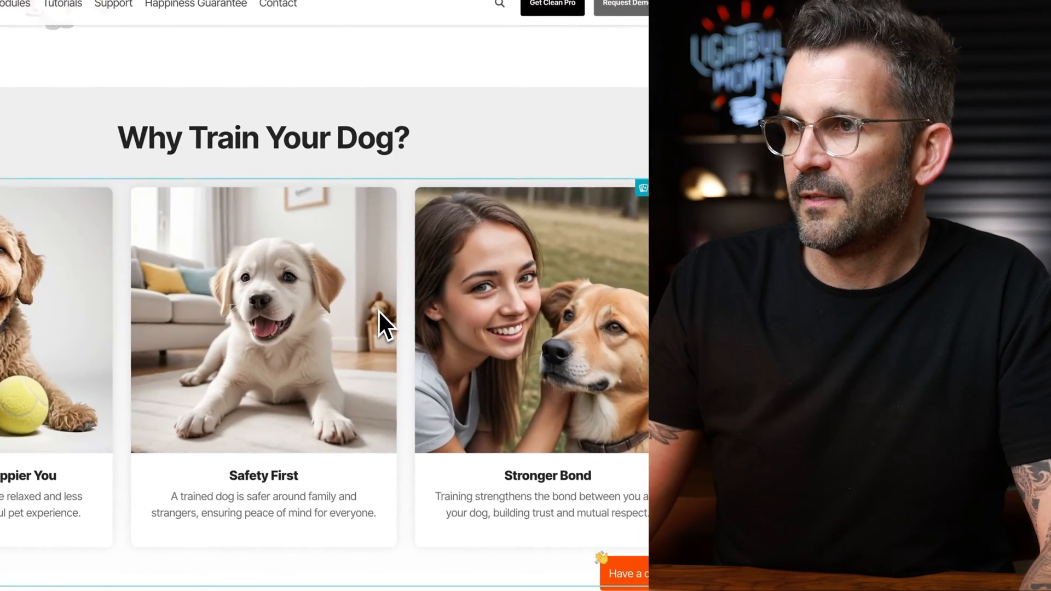
pyautogui.scroll(5, 378, 310)
pyautogui.scroll(-10, 406, 327)
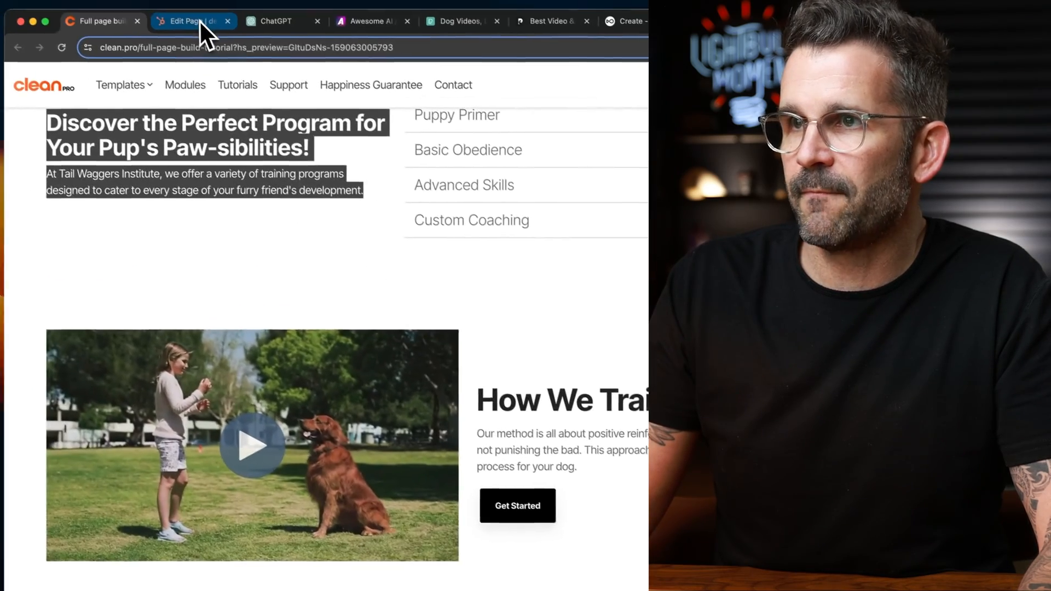
pyautogui.click(199, 21)
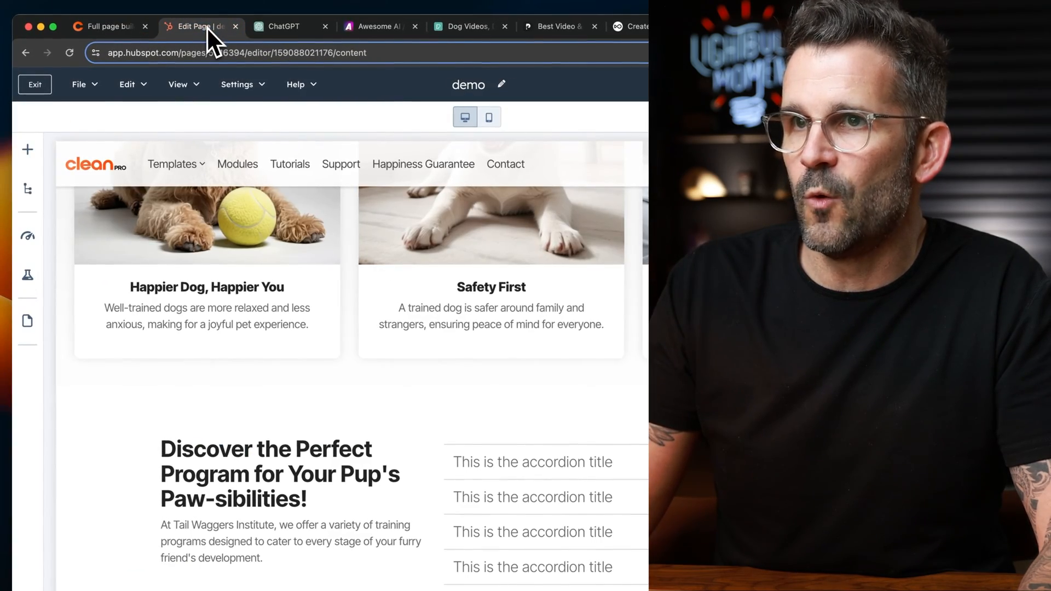
pyautogui.click(27, 149)
pyautogui.write('magi')
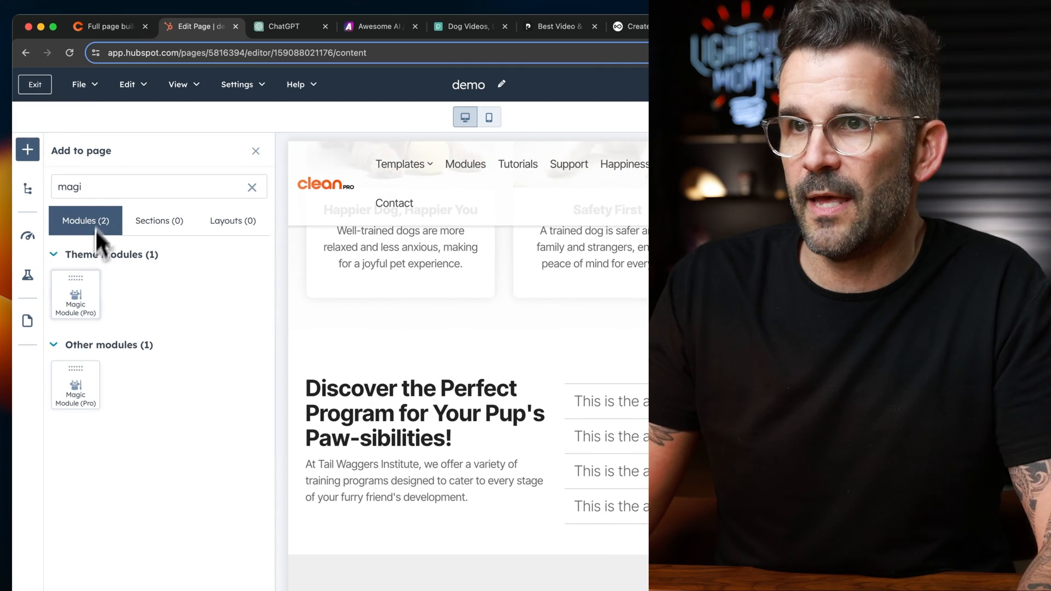
pyautogui.moveTo(80, 282); pyautogui.dragTo(537, 394)
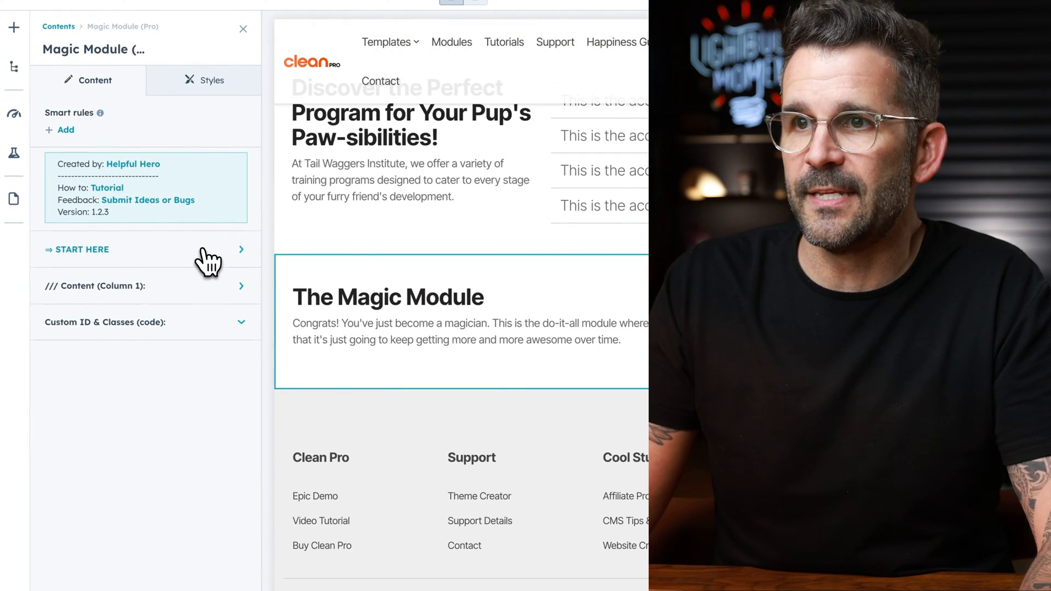
# Step: Give the new Magic Module 2 columns with a 7 / 5 column arrangement and return to the module's main content settings
pyautogui.click(204, 251)
pyautogui.click(100, 294)
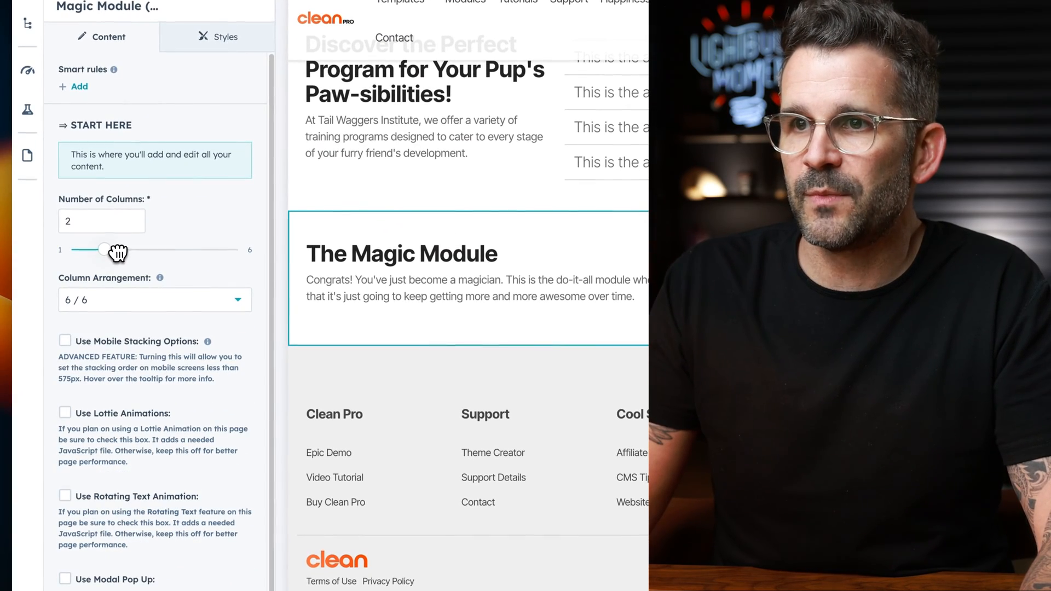
pyautogui.click(156, 304)
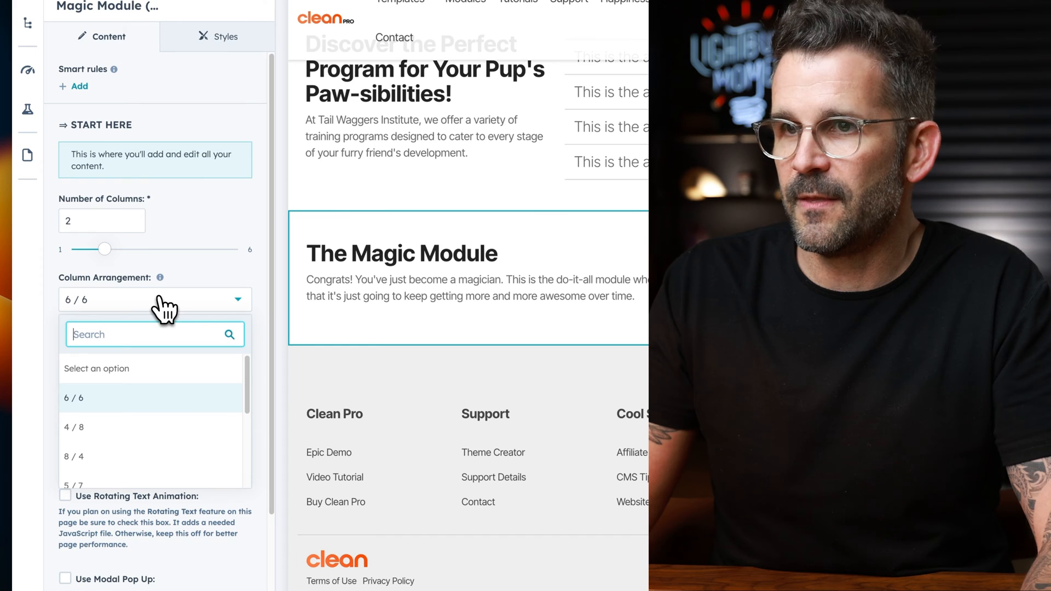
pyautogui.scroll(-1, 164, 394)
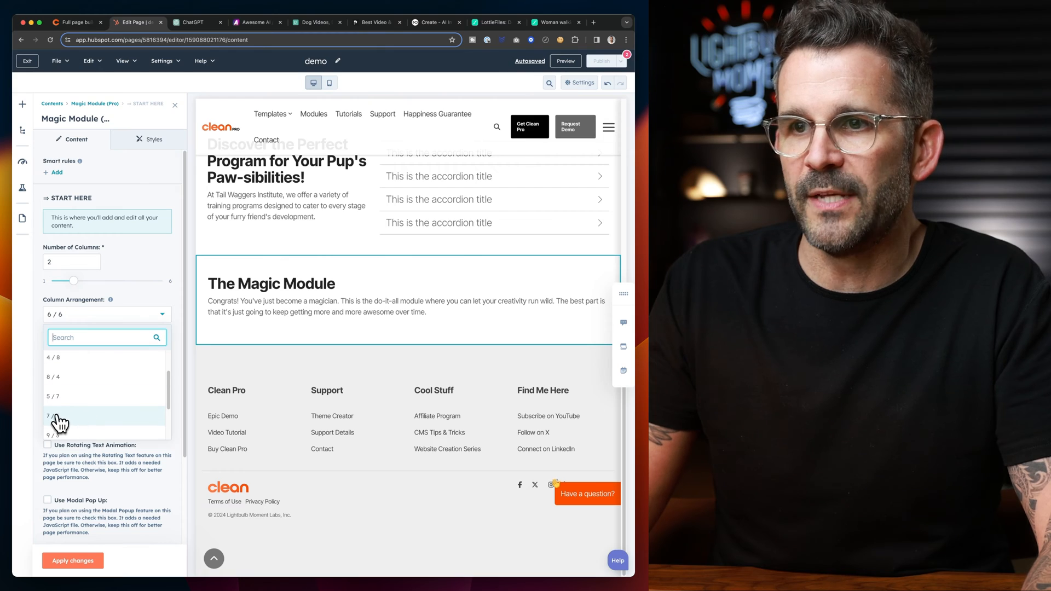
pyautogui.click(59, 419)
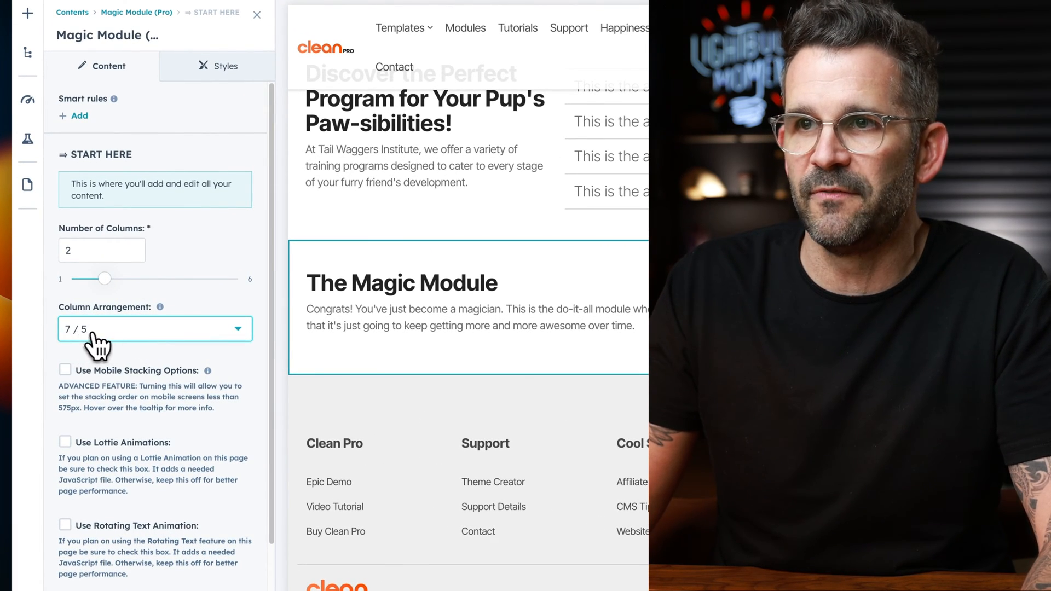
pyautogui.click(150, 13)
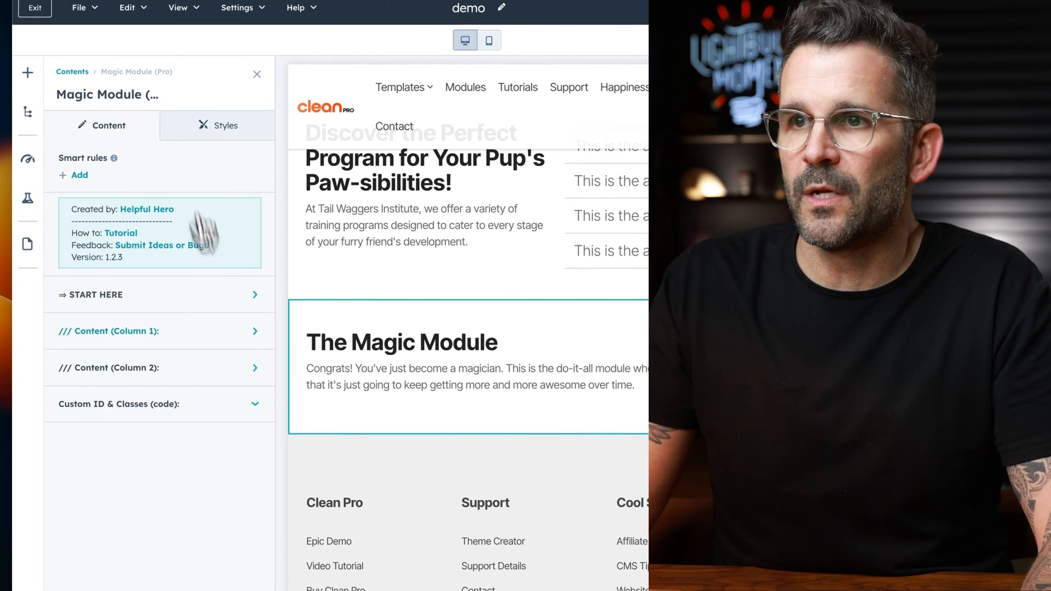
# Step: Name the column 1 content element "video" and set its type of content to Video
pyautogui.click(222, 335)
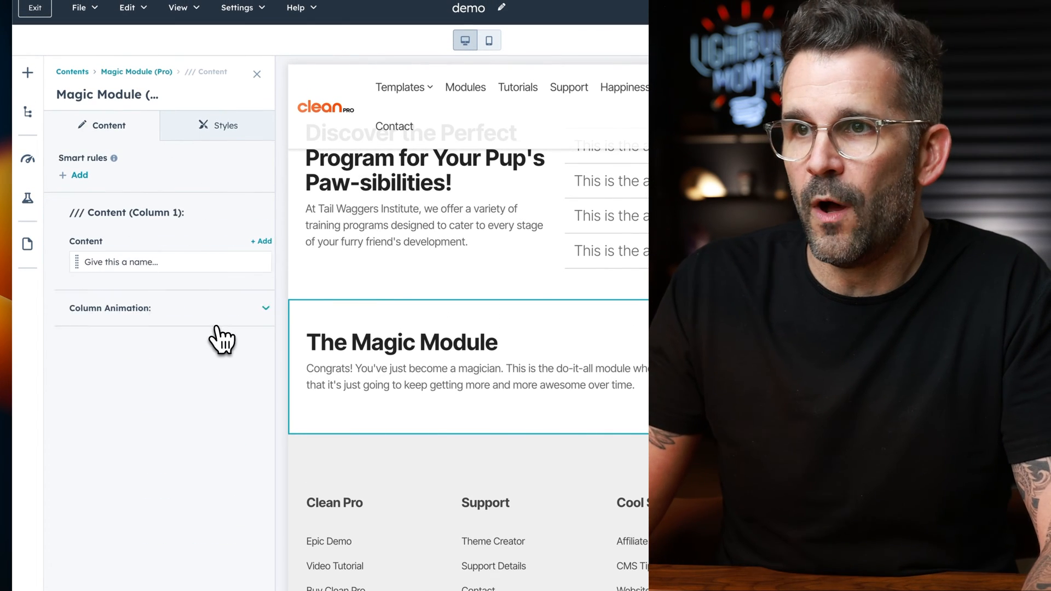
pyautogui.click(210, 262)
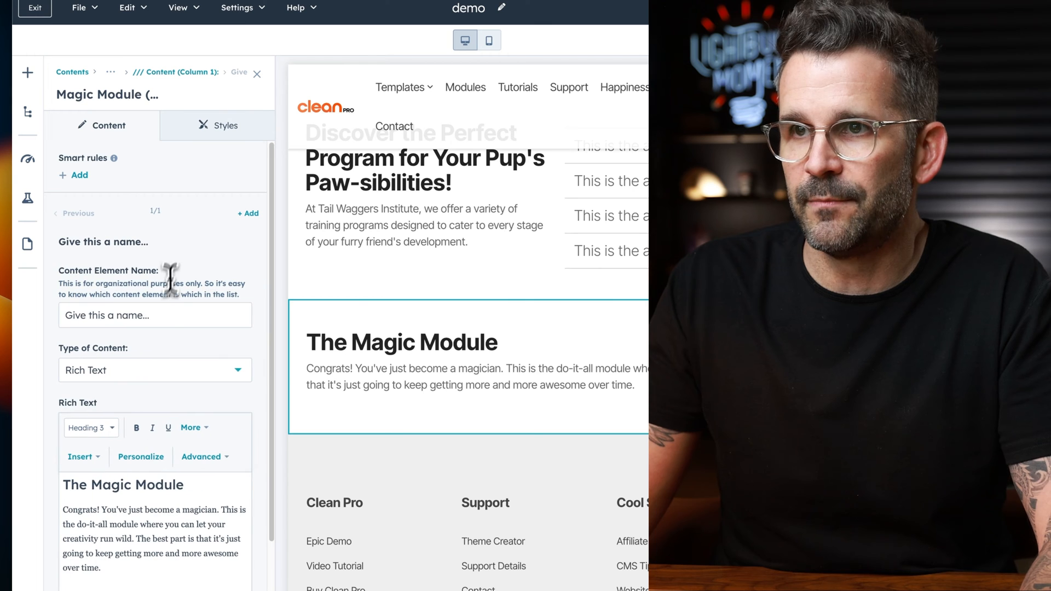
pyautogui.write('video')
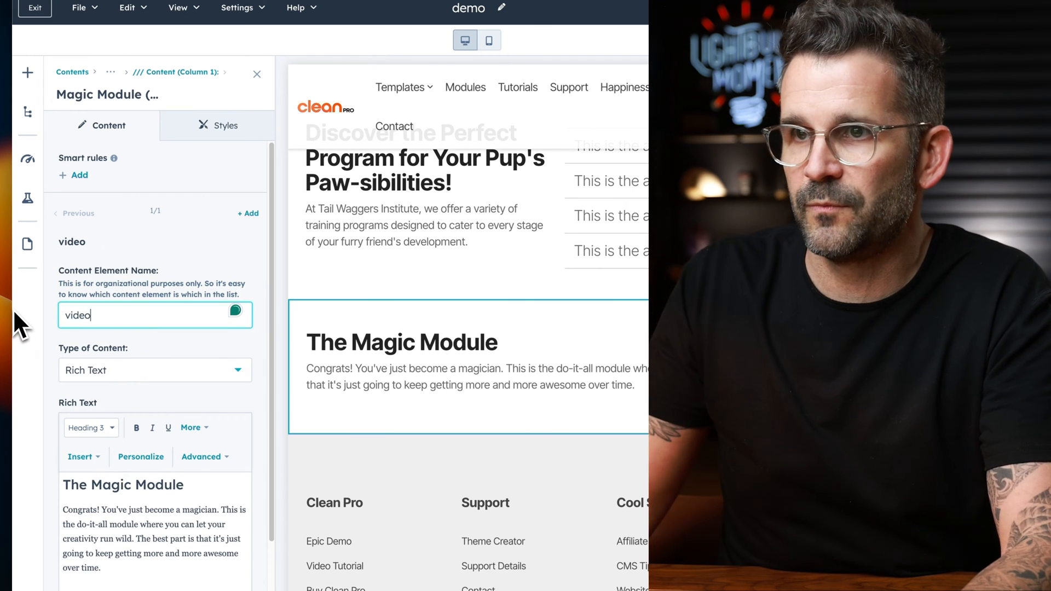
pyautogui.click(162, 371)
pyautogui.write('v')
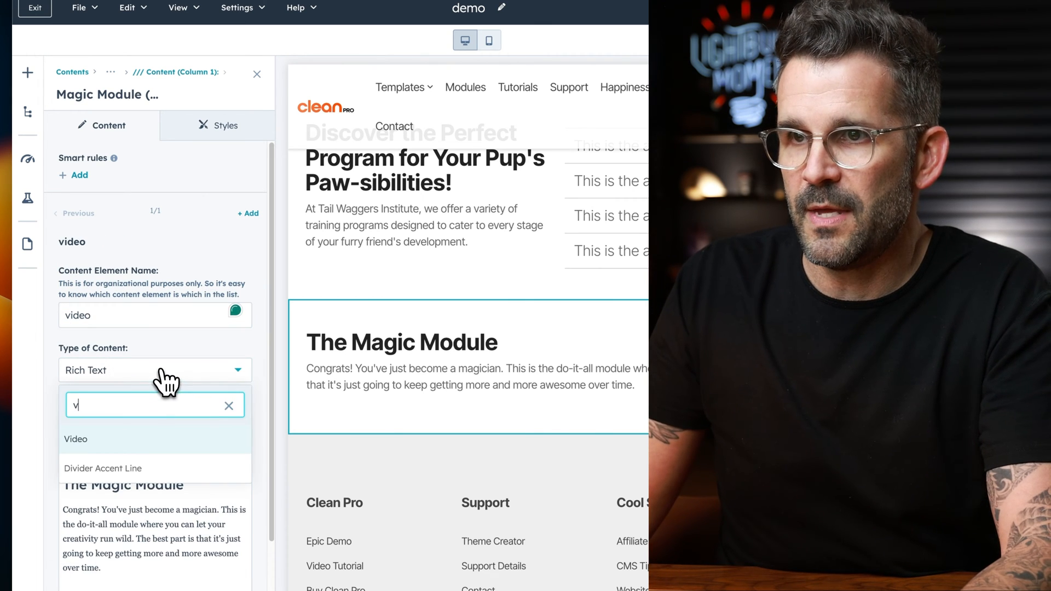
pyautogui.click(117, 437)
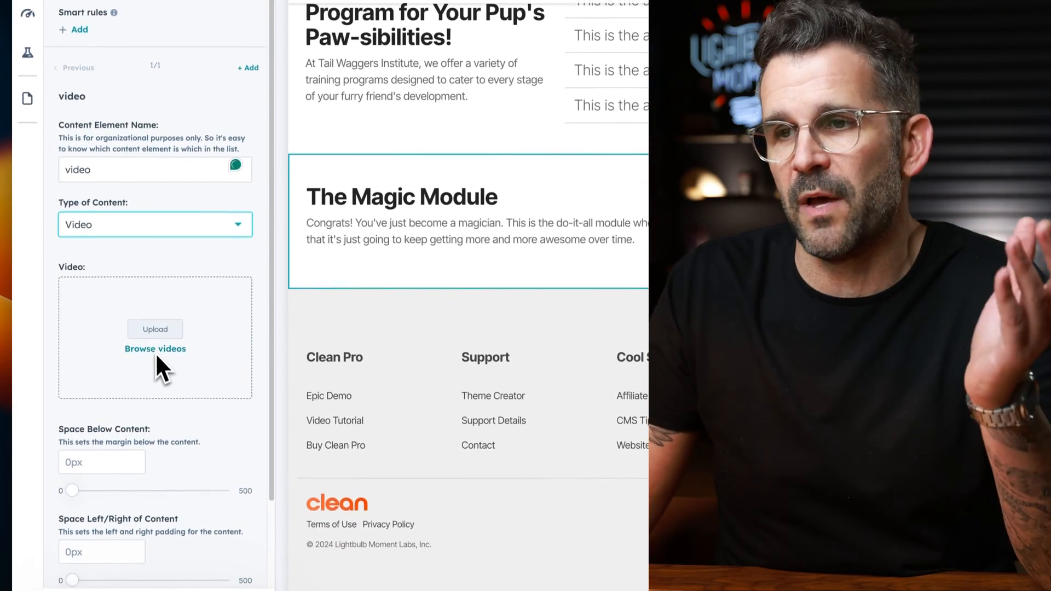
pyautogui.click(165, 351)
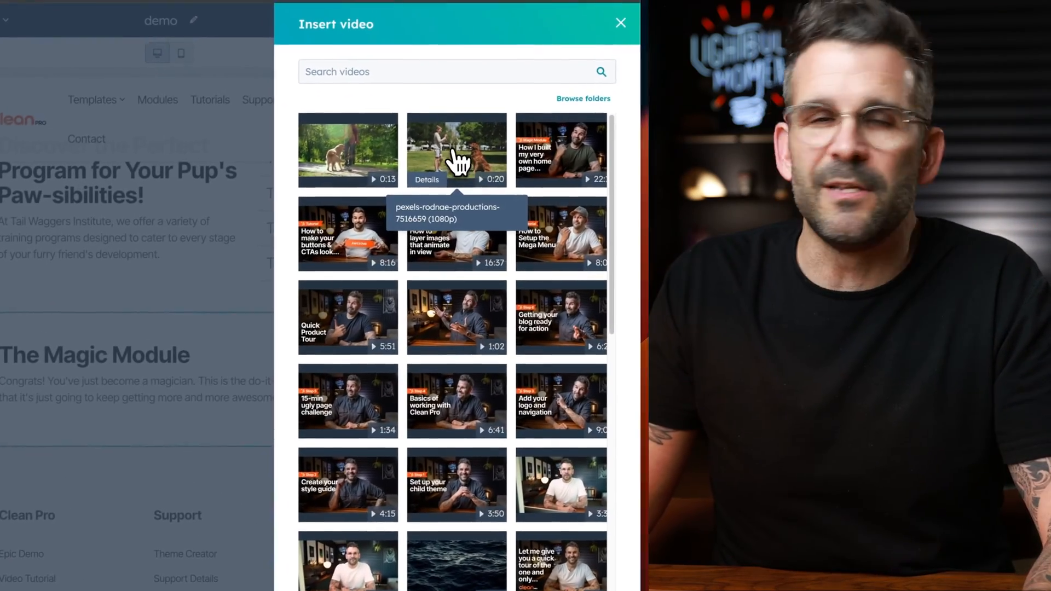
pyautogui.click(455, 160)
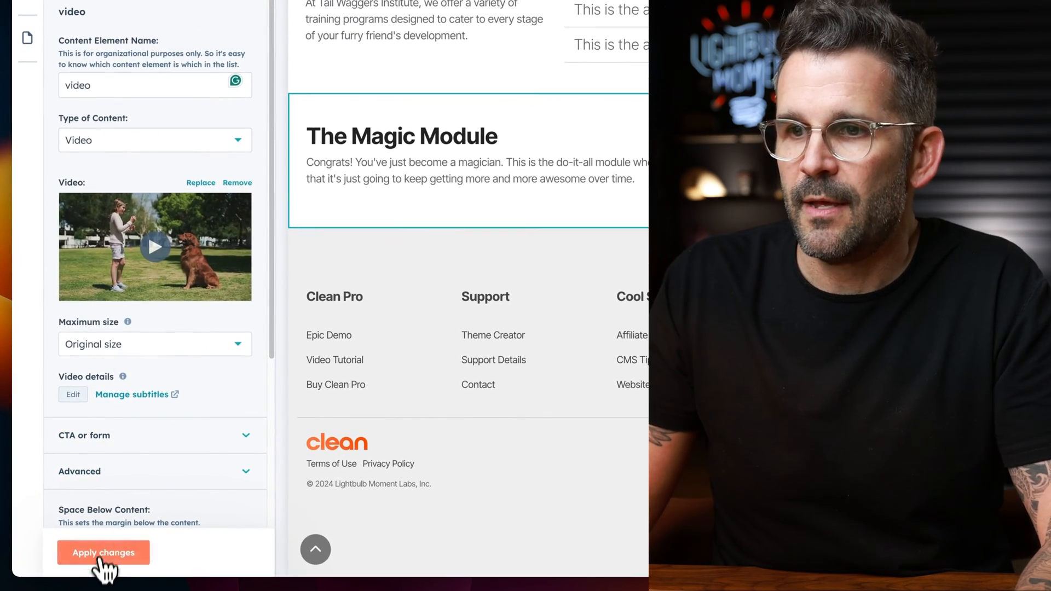
pyautogui.click(102, 554)
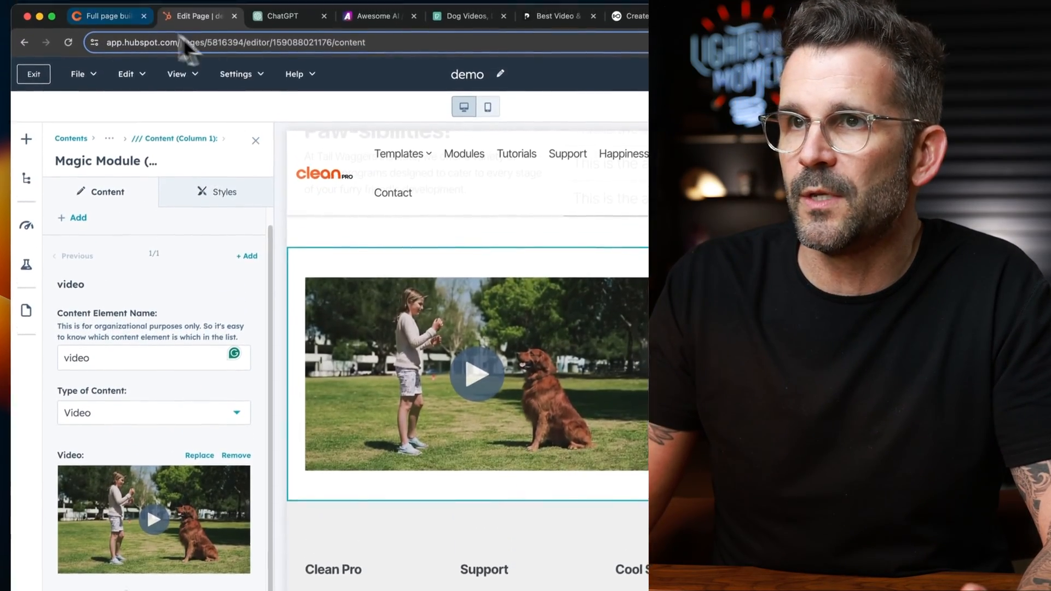
# Step: Copy the "How We Train" heading and its paragraph from the reference page and return to the HubSpot page editor
pyautogui.click(102, 11)
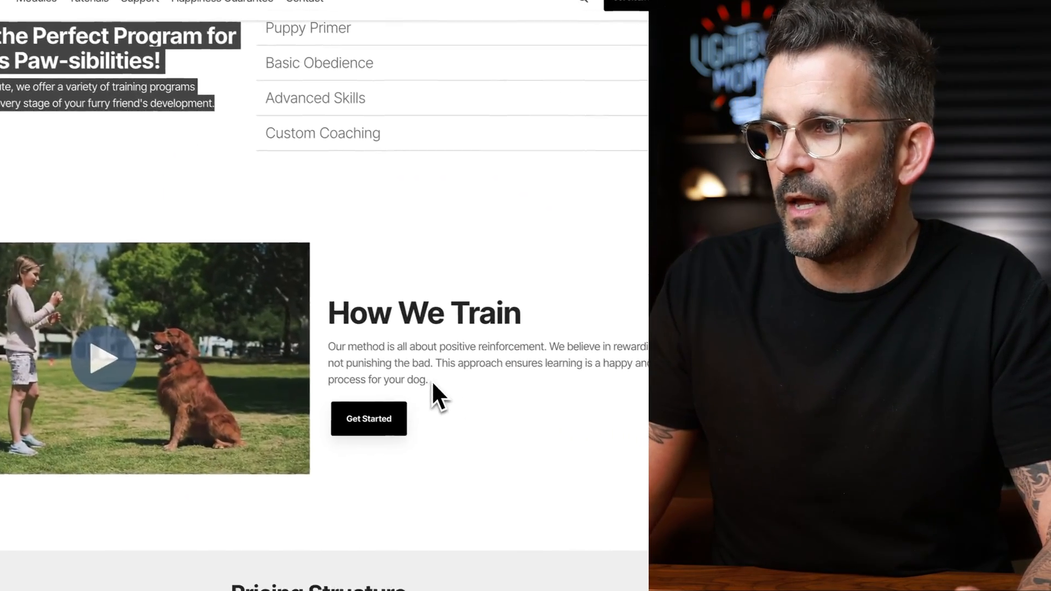
pyautogui.moveTo(587, 472); pyautogui.dragTo(498, 440)
pyautogui.moveTo(350, 343); pyautogui.dragTo(326, 314)
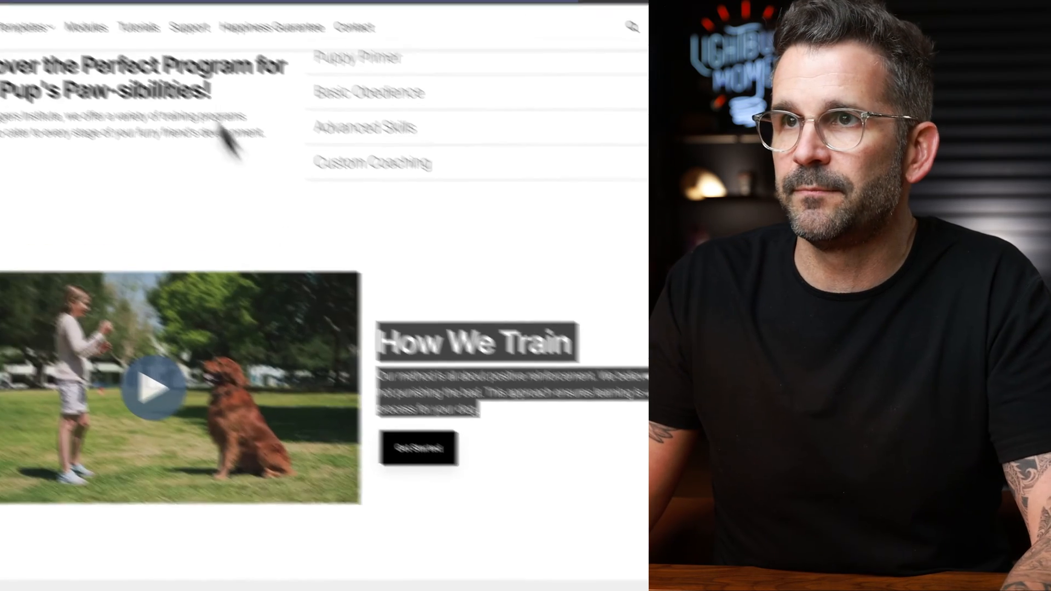
pyautogui.click(206, 23)
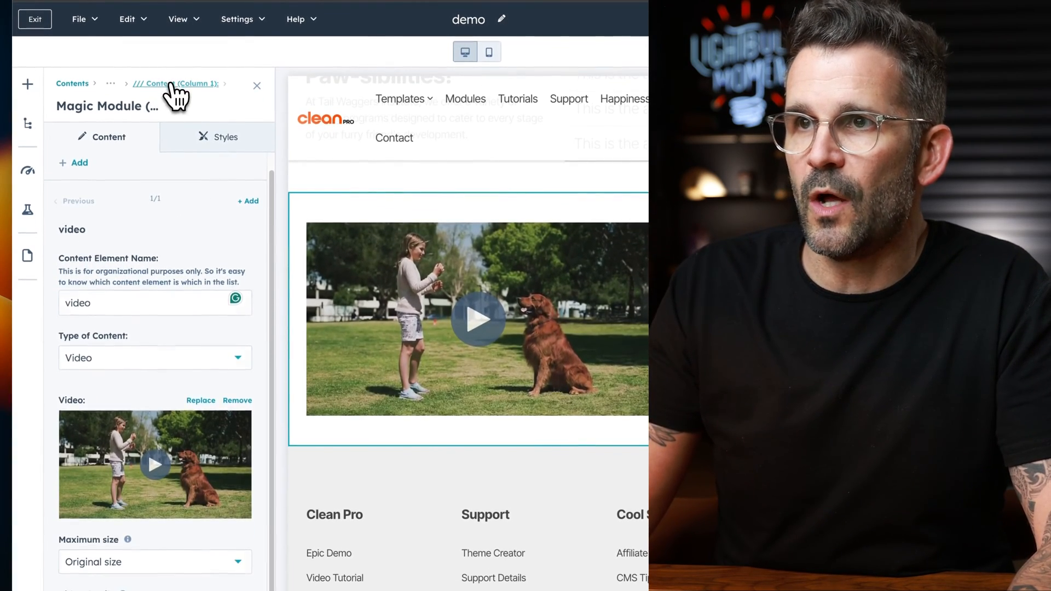
# Step: Replace the rich text of the column 2 content element with the copied "How We Train" heading and positive-reinforcement paragraph
pyautogui.click(168, 83)
pyautogui.click(151, 84)
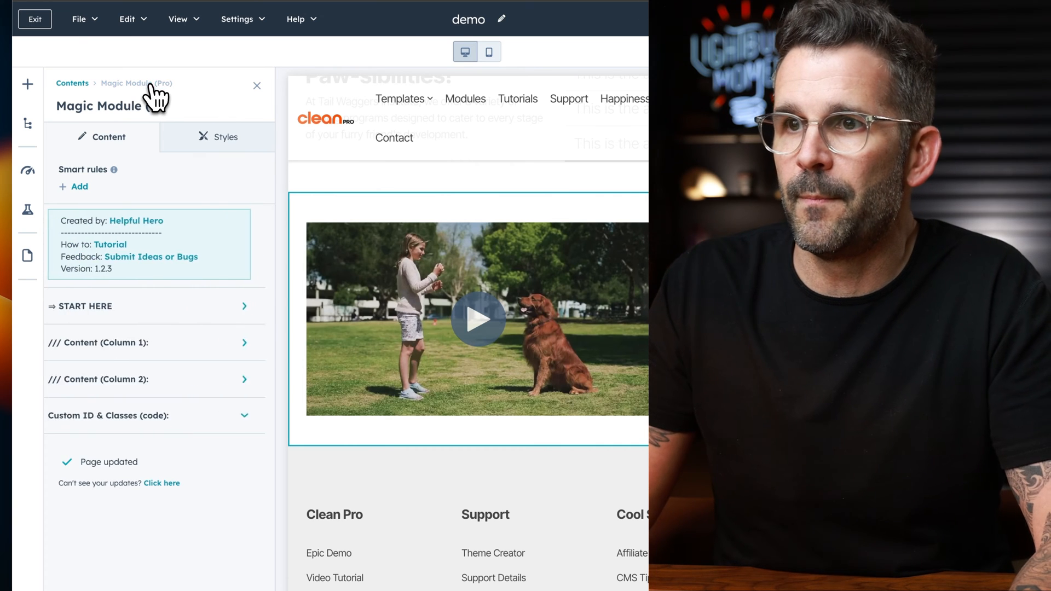
pyautogui.click(219, 379)
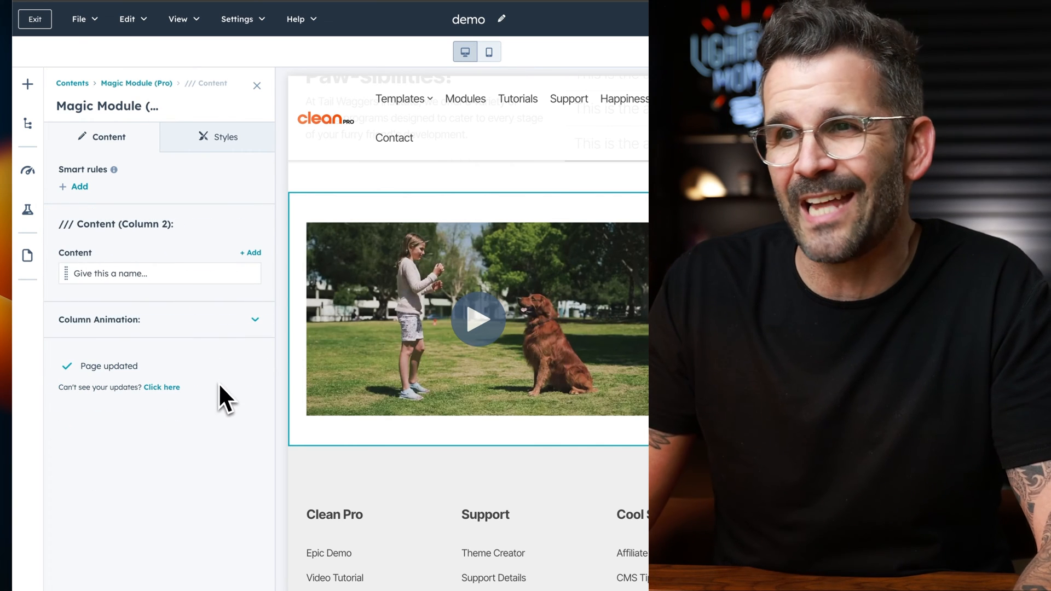
pyautogui.click(211, 274)
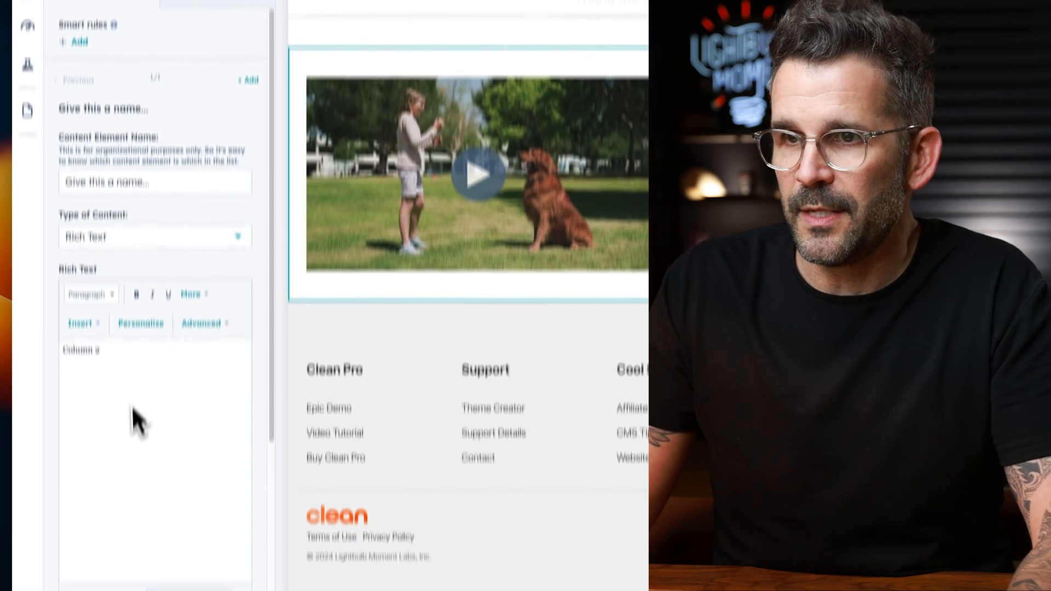
pyautogui.hotkey('ctrl', 'a')
pyautogui.write('How We Train Our method is all about positive reinforcement. We believe in rewarding good behavior, not punishing the bad. This approach ensures learning is a happy and stress-free process for your dog.')
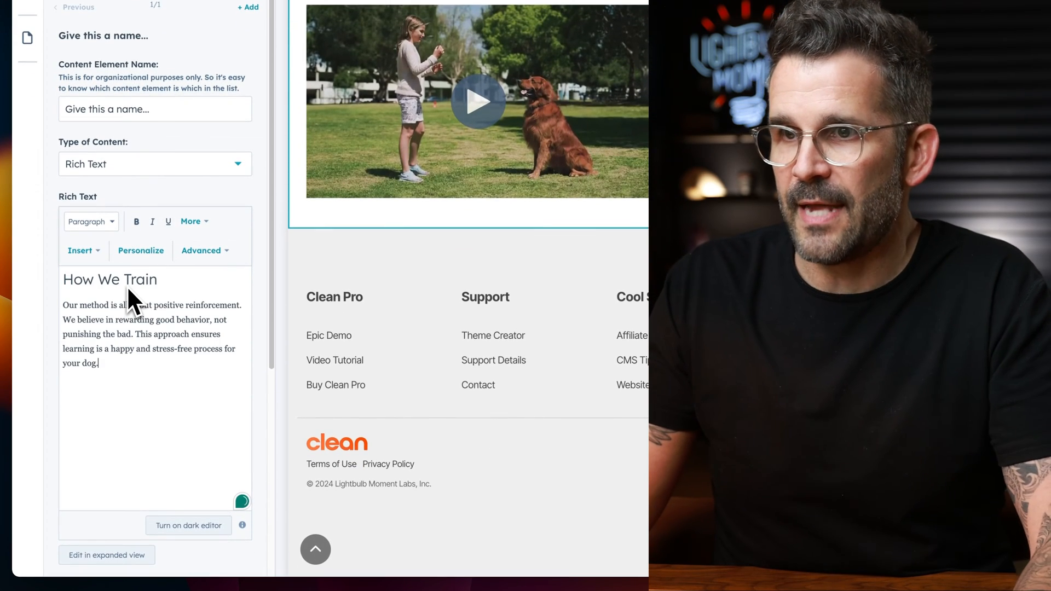
# Step: Set the space below the "How We Train" text element in column 2 to 25px and apply the changes
pyautogui.scroll(-5, 132, 300)
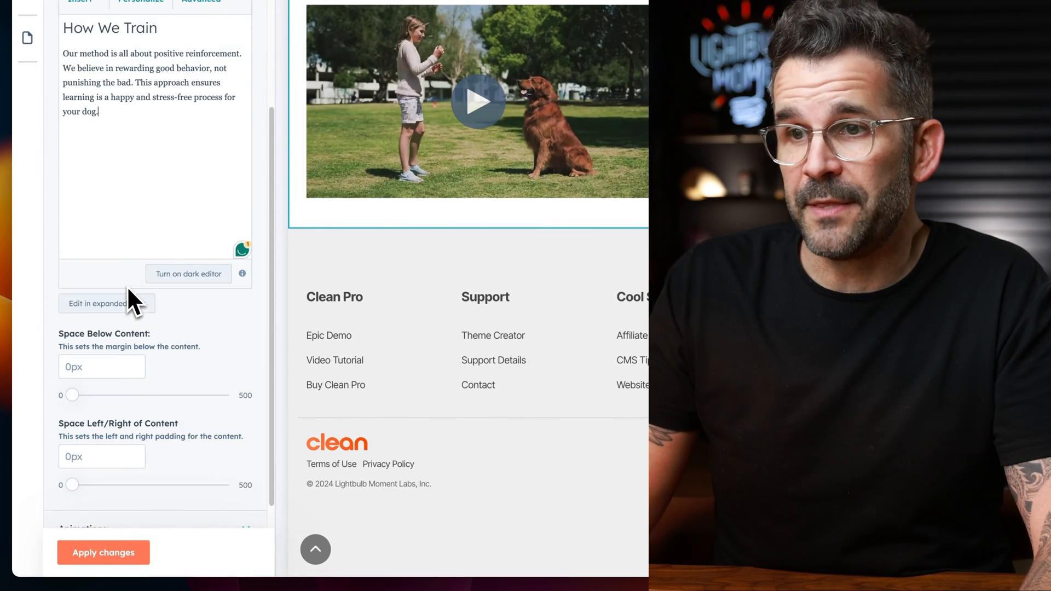
pyautogui.click(69, 343)
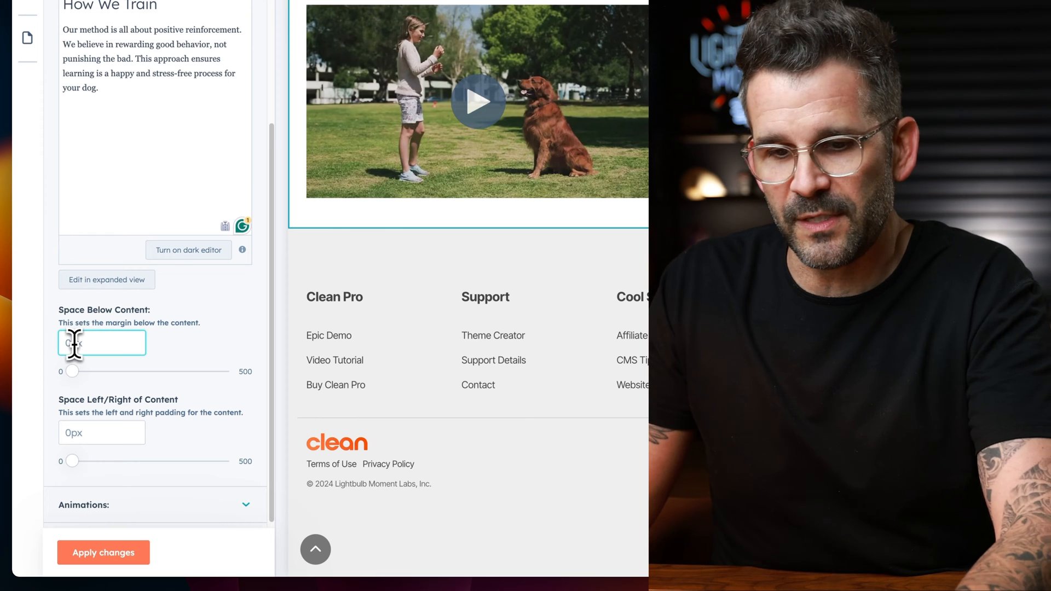
pyautogui.write('25')
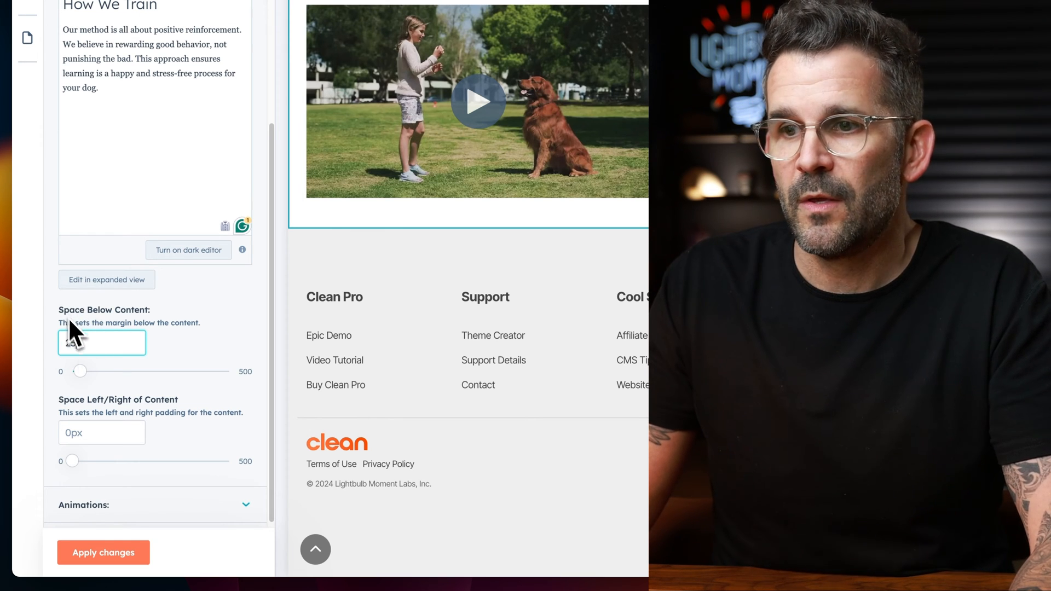
pyautogui.click(126, 556)
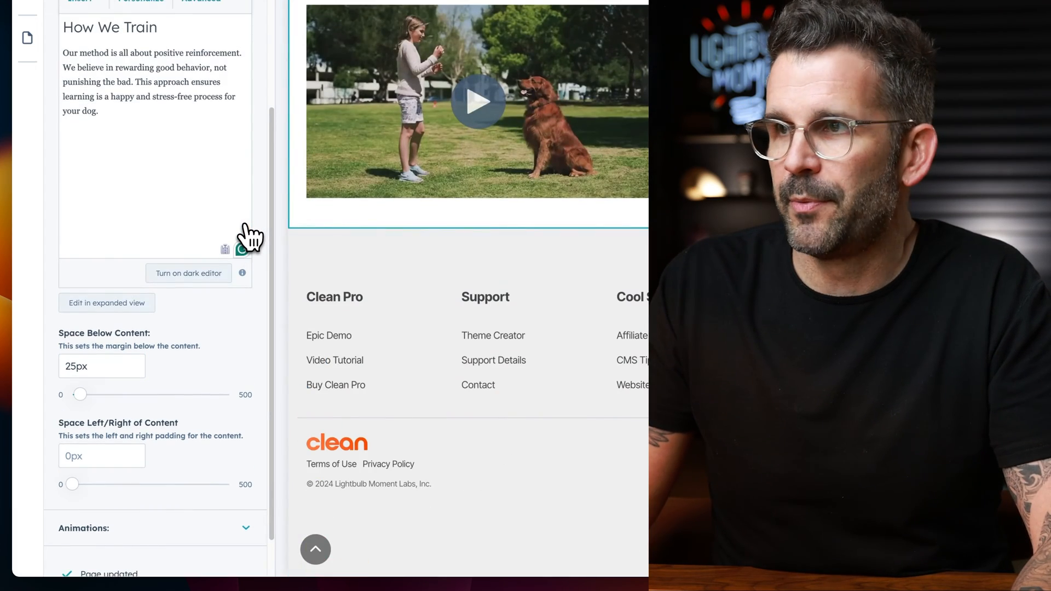
# Step: Add a second content element to column 2, name it "button" and set its type of content to CTA / Button / Modal Pop
pyautogui.scroll(6, 249, 235)
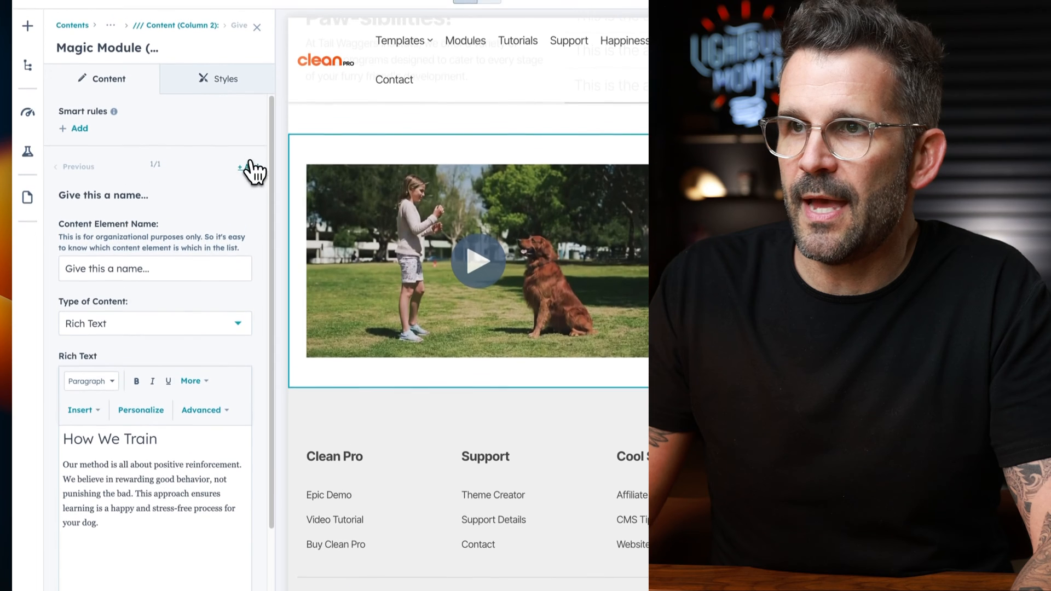
pyautogui.click(249, 88)
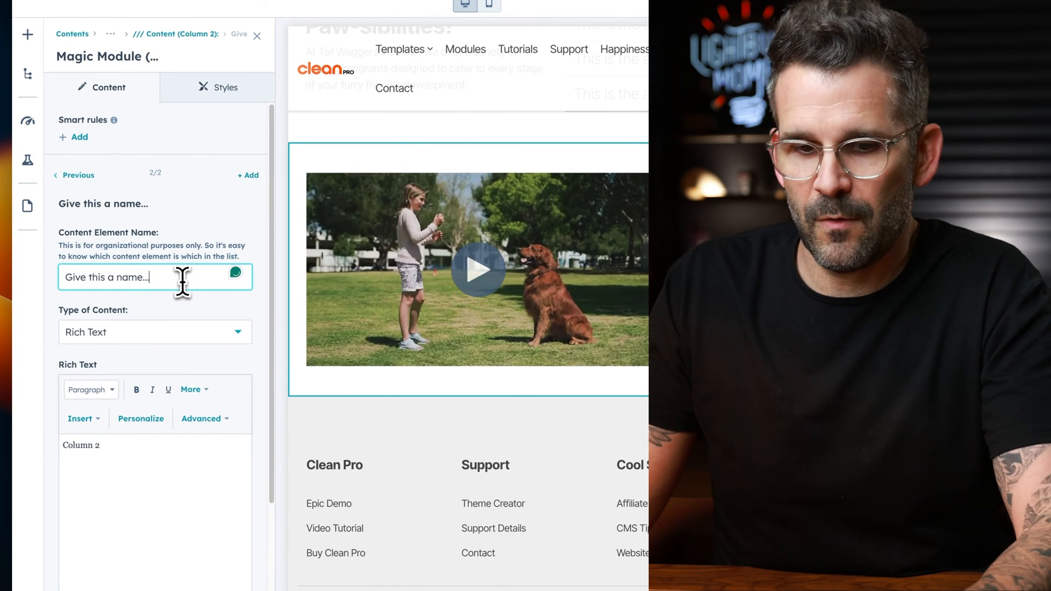
pyautogui.write('button')
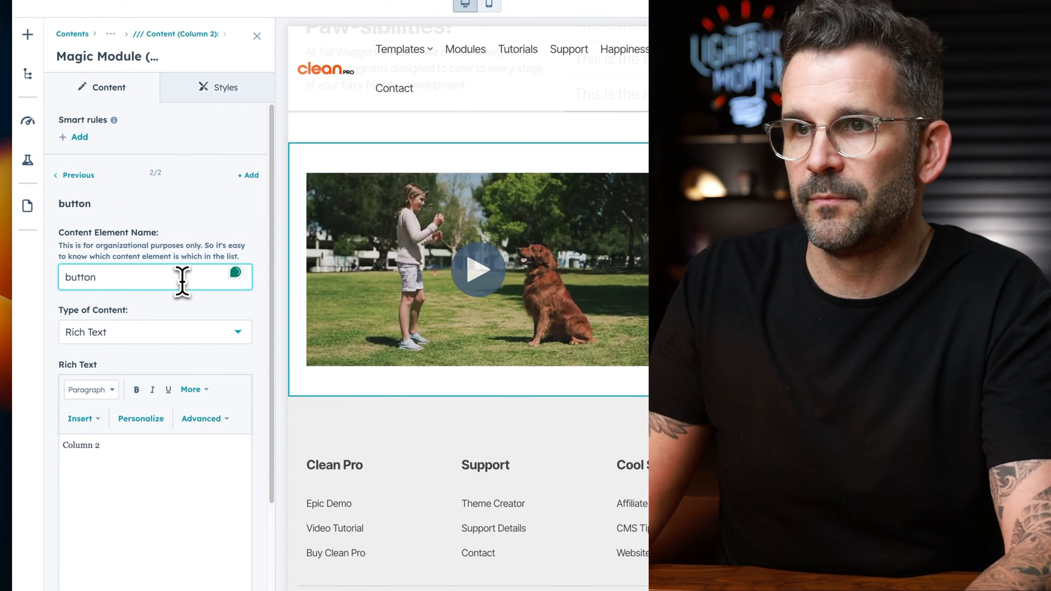
pyautogui.click(156, 336)
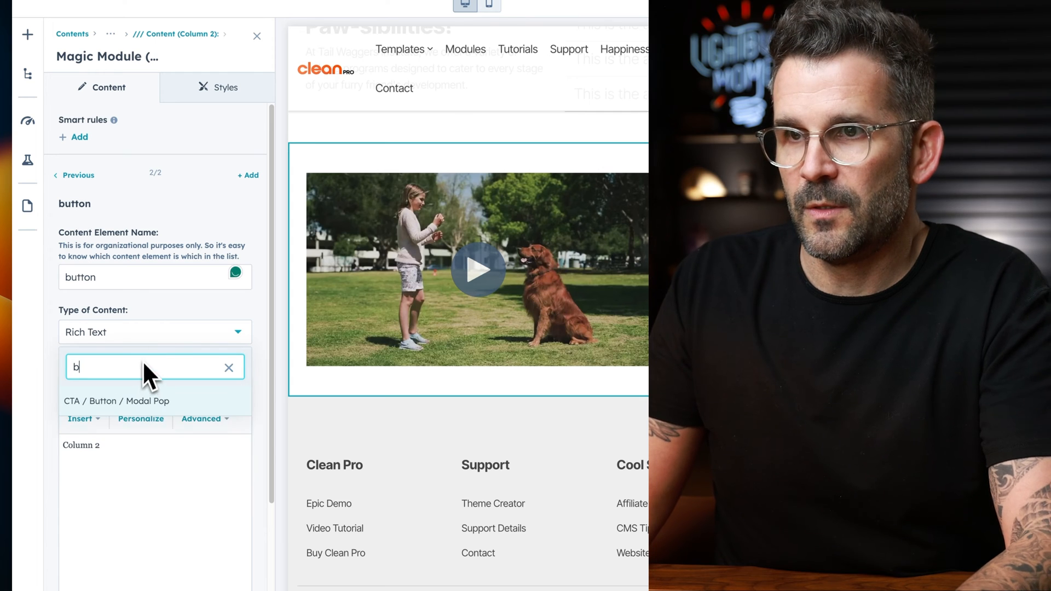
pyautogui.click(140, 399)
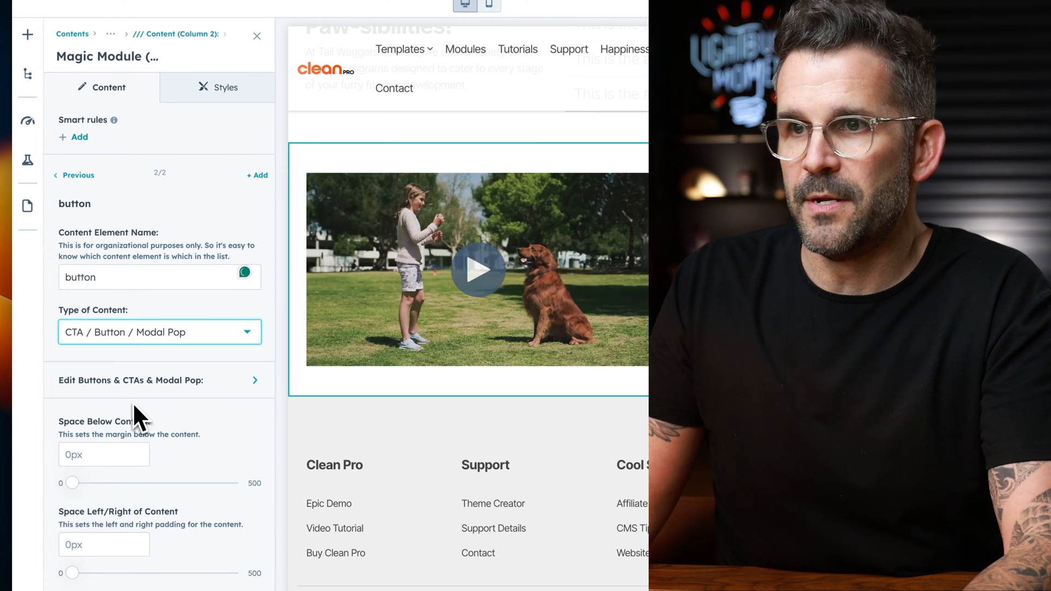
# Step: Make the button element a Standard Button labelled "Get Started", apply the changes and close the module settings
pyautogui.click(249, 383)
pyautogui.click(170, 233)
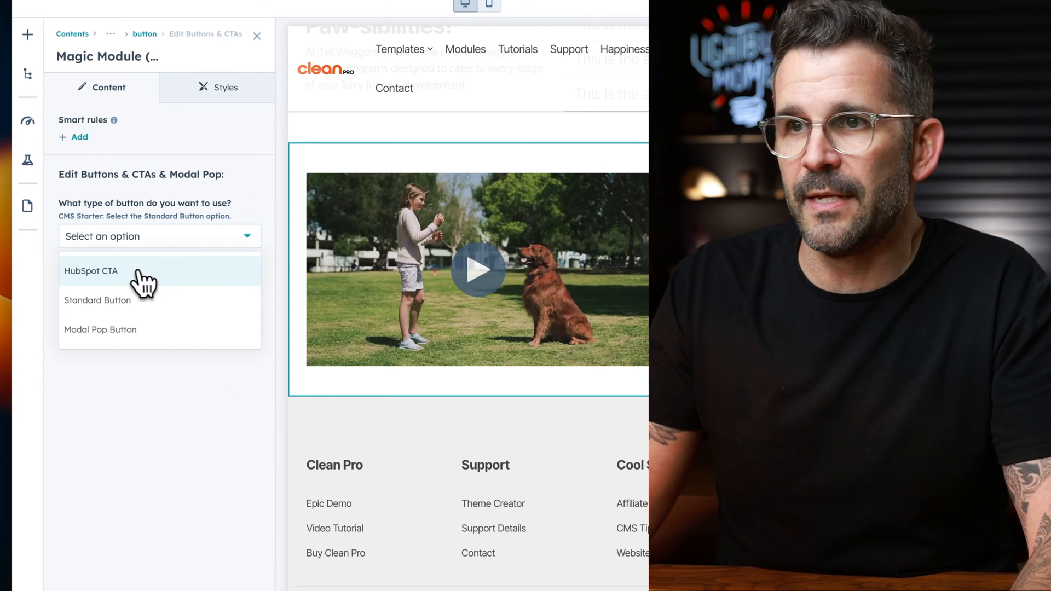
pyautogui.click(148, 310)
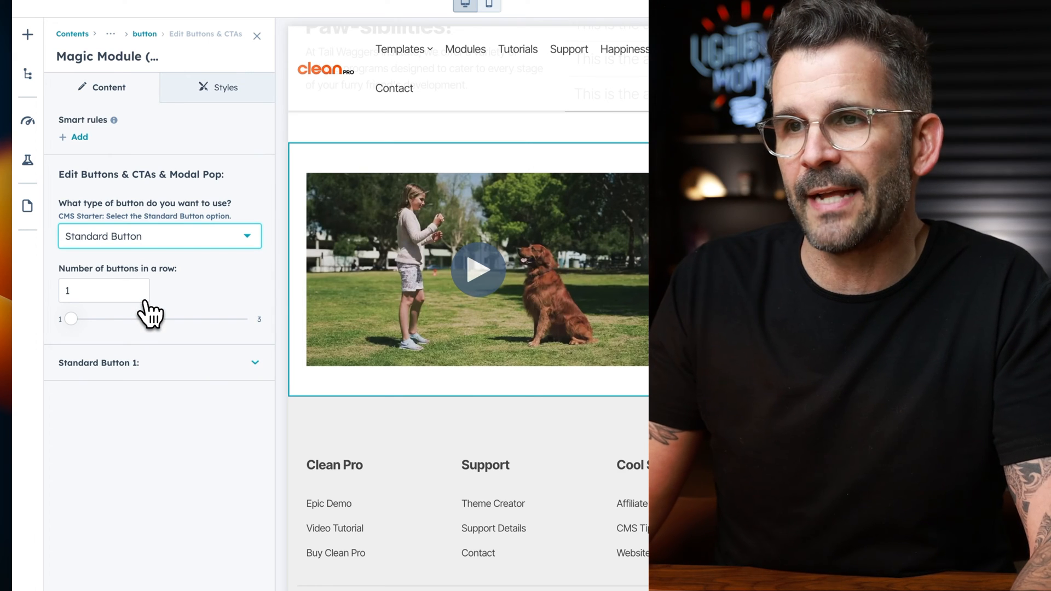
pyautogui.click(176, 382)
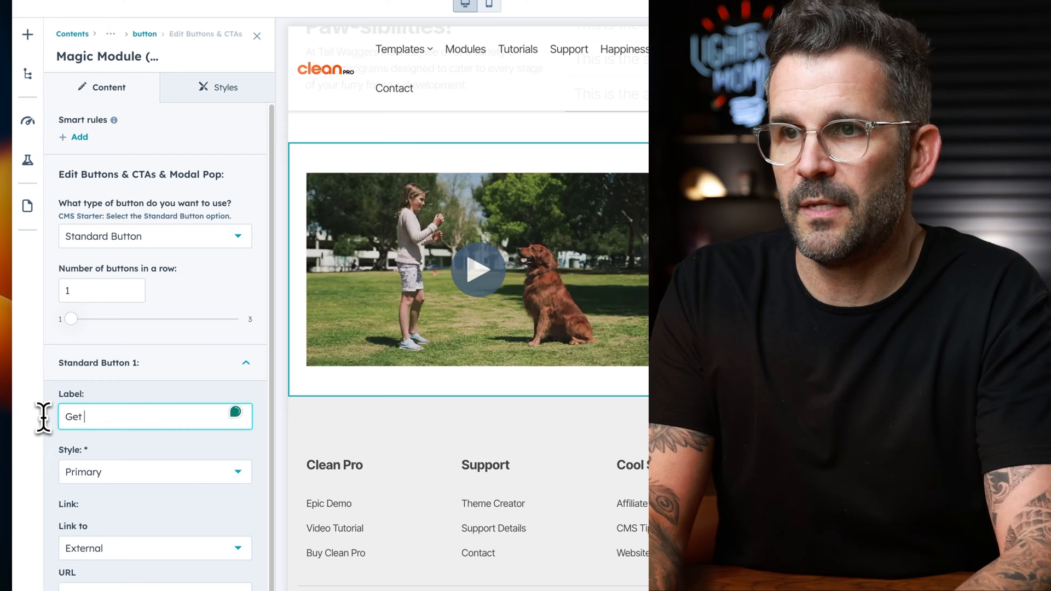
pyautogui.write('Starte')
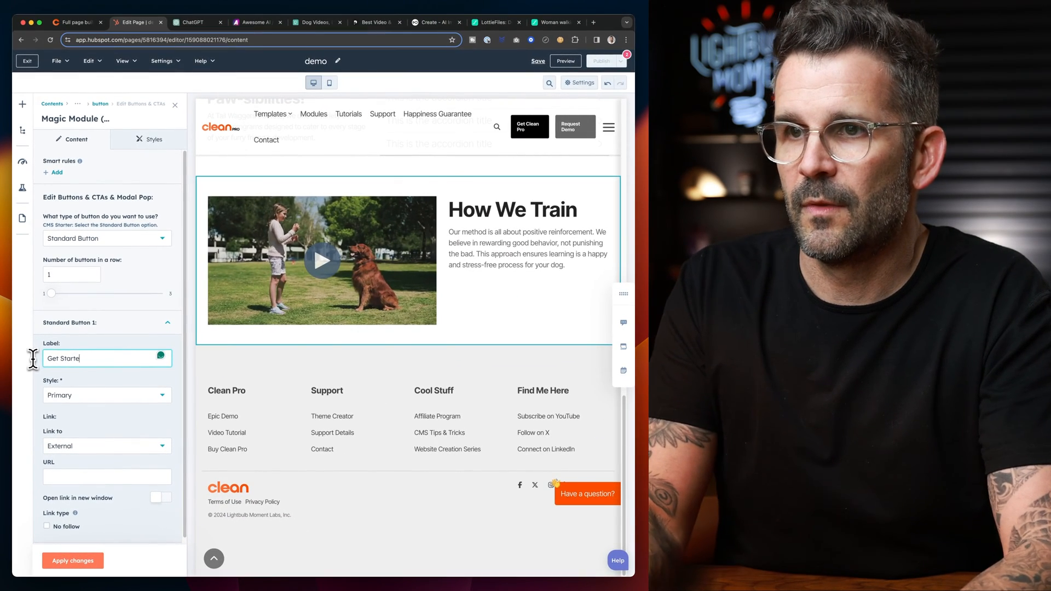
pyautogui.write('d')
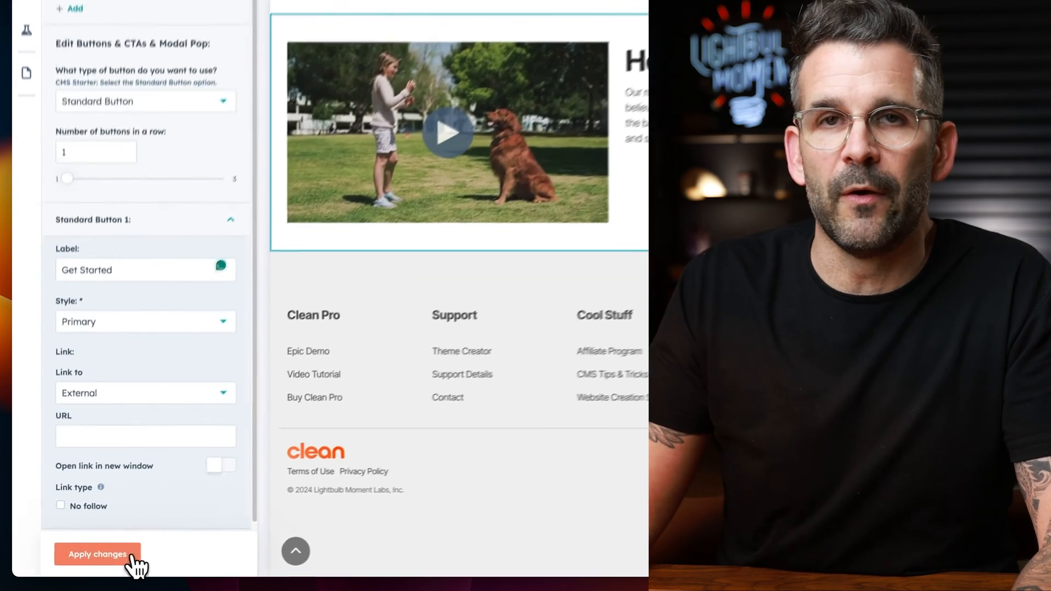
pyautogui.click(73, 561)
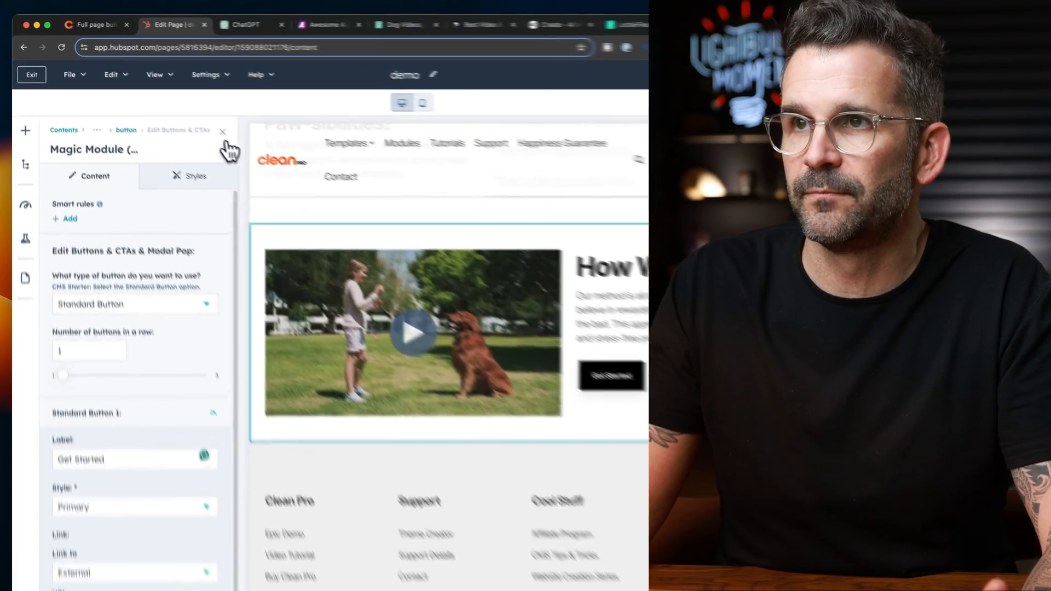
pyautogui.click(223, 134)
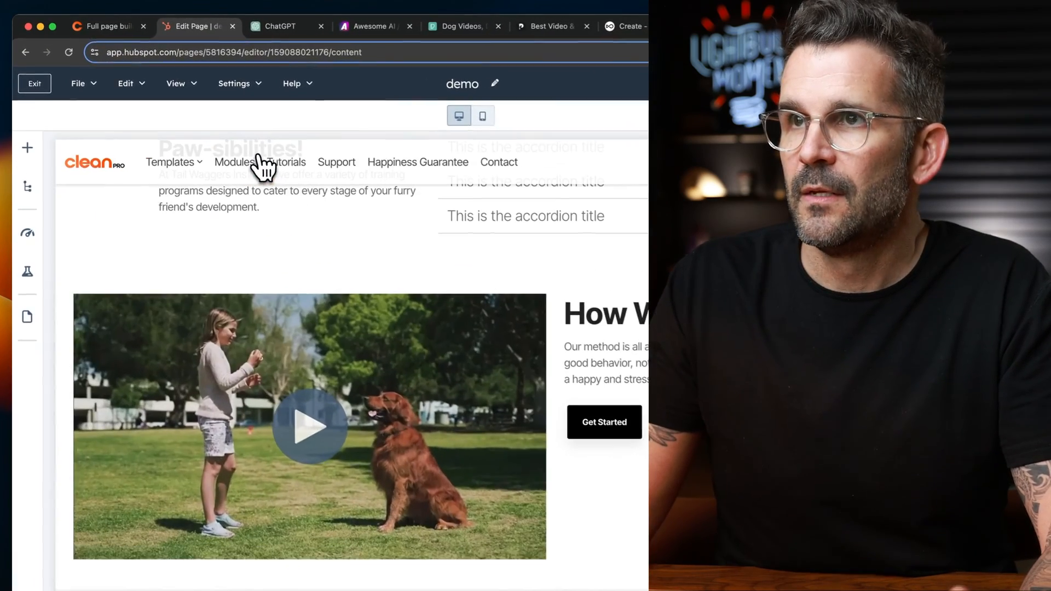
# Step: Check which section follows "How We Train" on the reference page and return to the HubSpot page editor
pyautogui.click(104, 26)
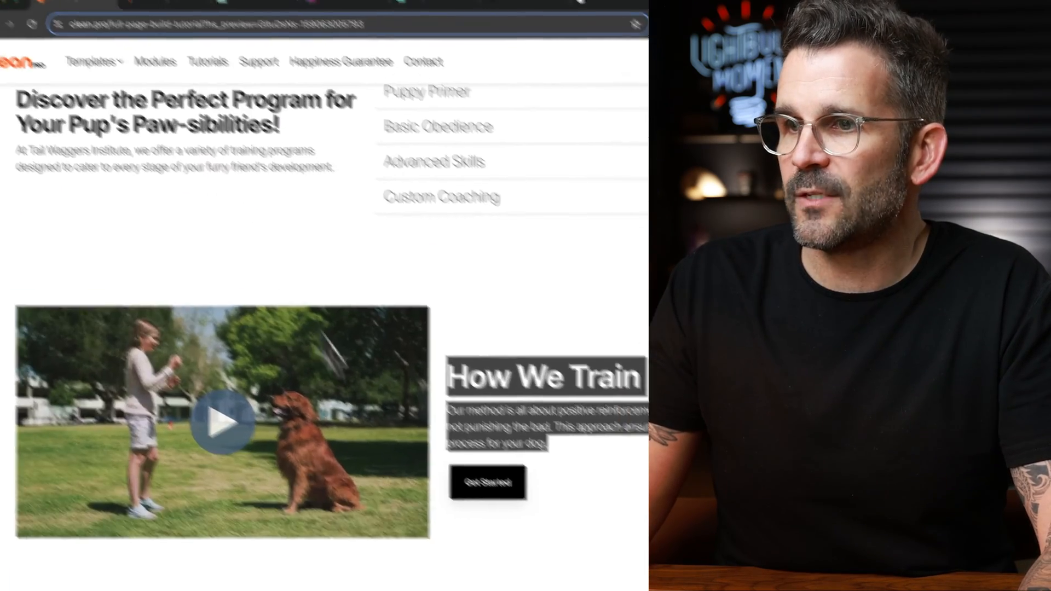
pyautogui.scroll(-5, 334, 410)
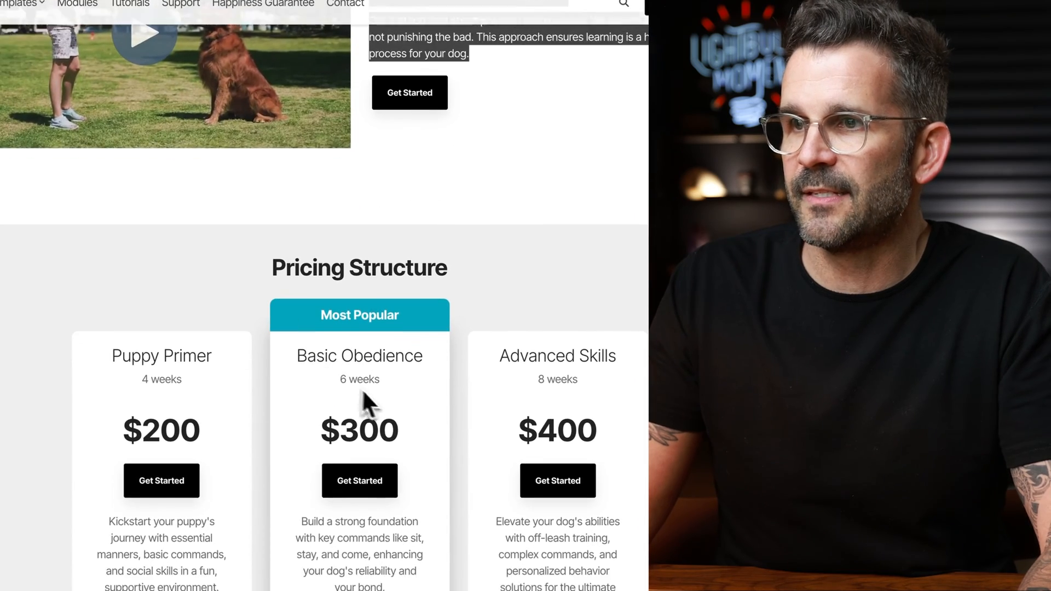
pyautogui.scroll(-1, 363, 392)
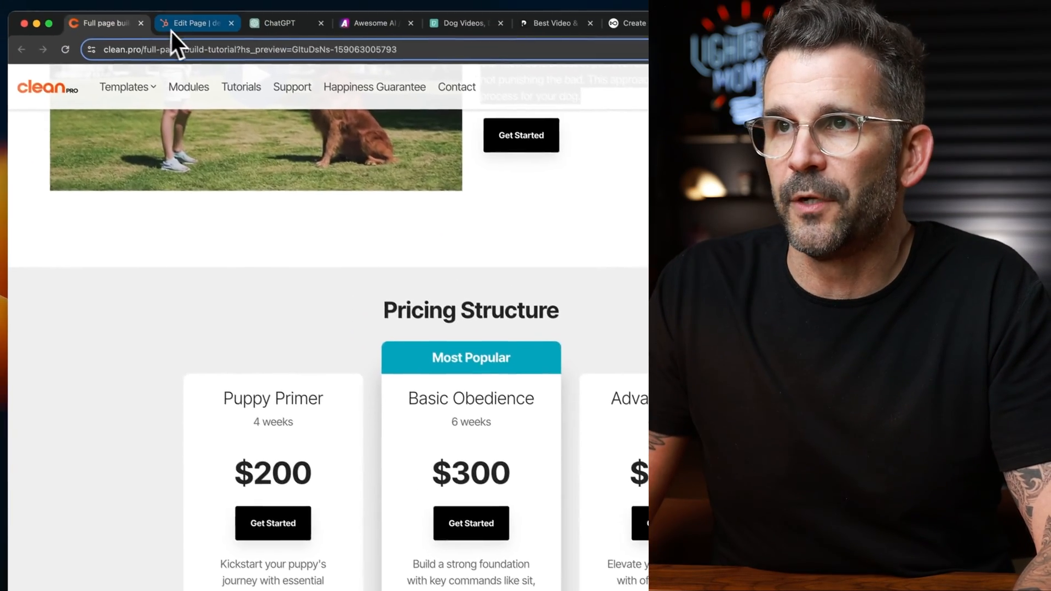
pyautogui.click(186, 25)
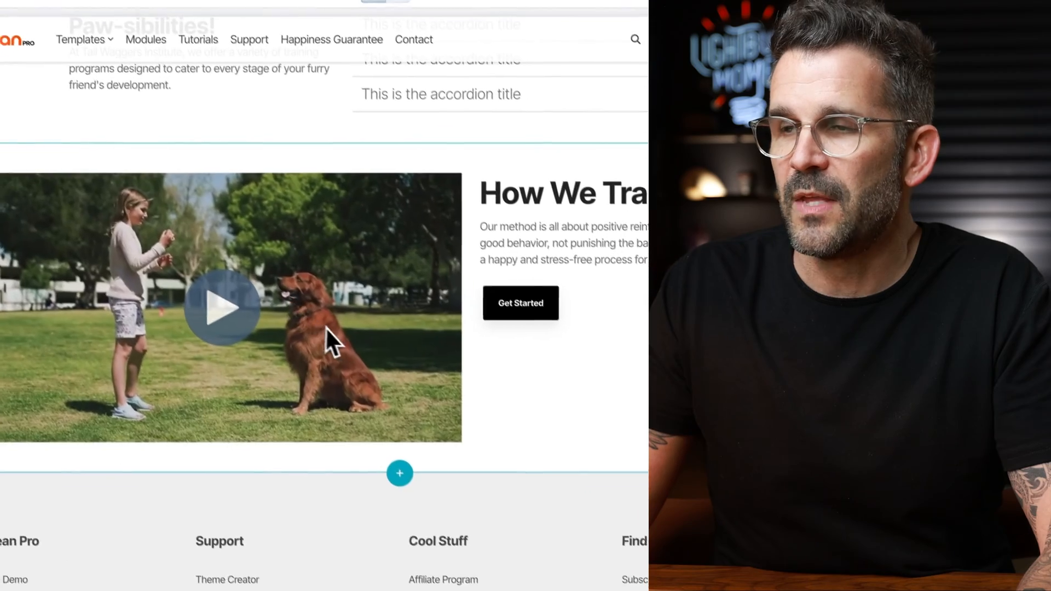
# Step: Clone the "Why Train Your Dog?" heading module and move the copy below the "How We Train" video section
pyautogui.scroll(10, 328, 340)
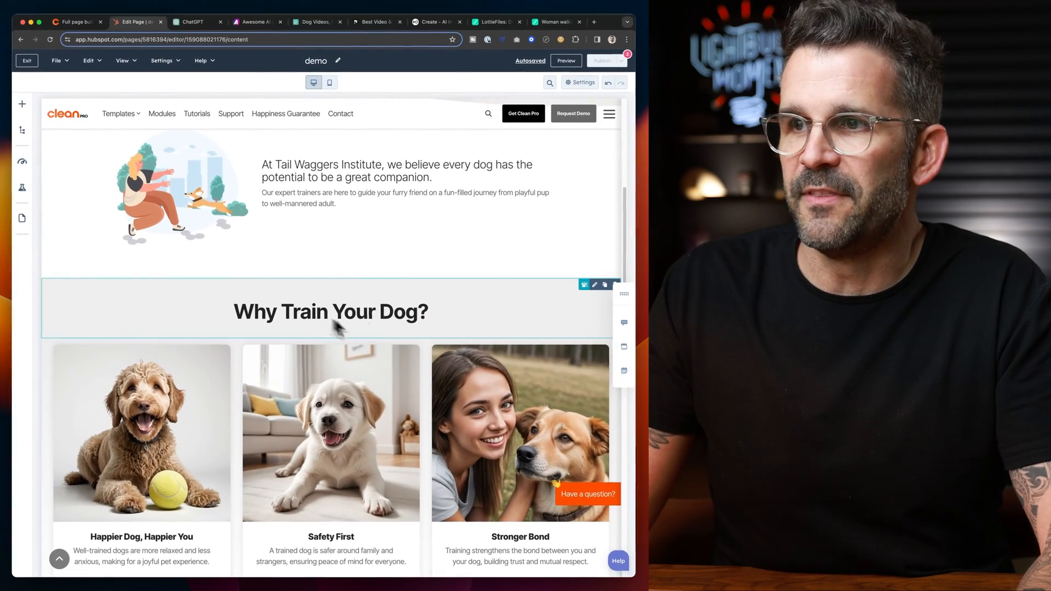
pyautogui.scroll(-1, 306, 337)
pyautogui.scroll(-1, 305, 339)
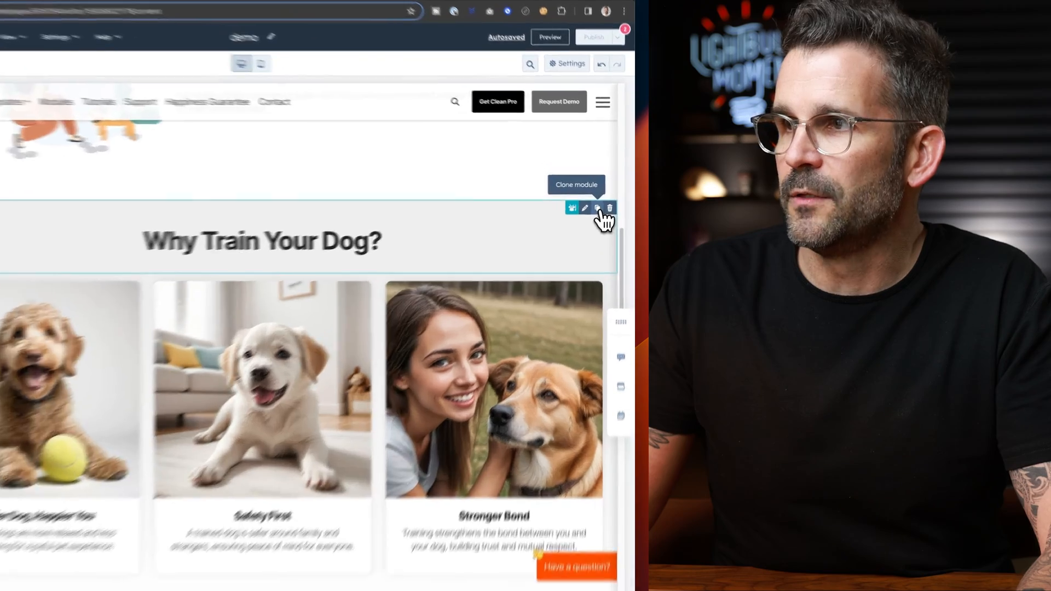
pyautogui.click(605, 201)
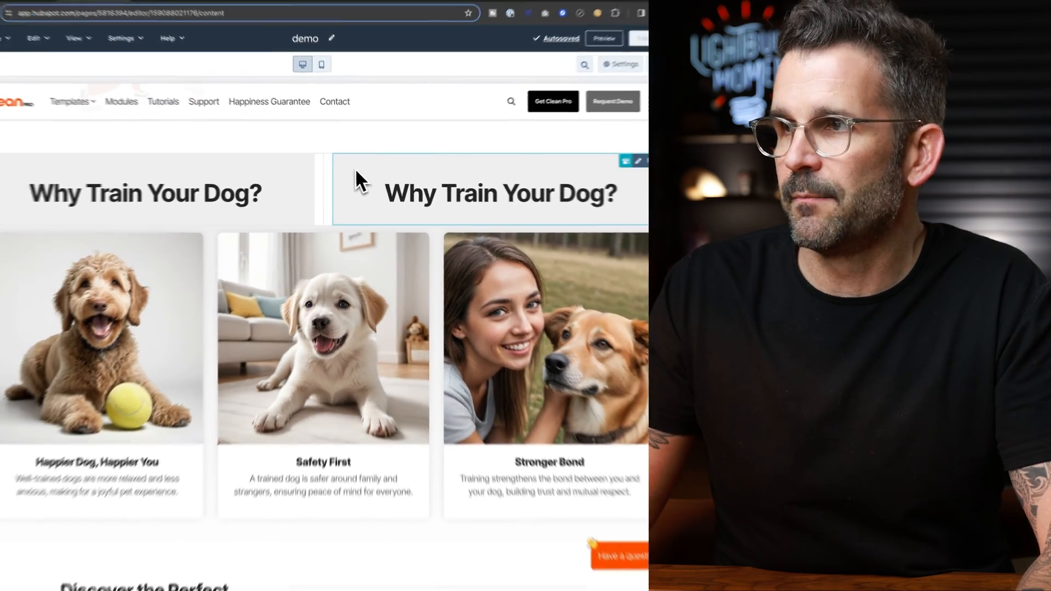
pyautogui.scroll(-1, 546, 192)
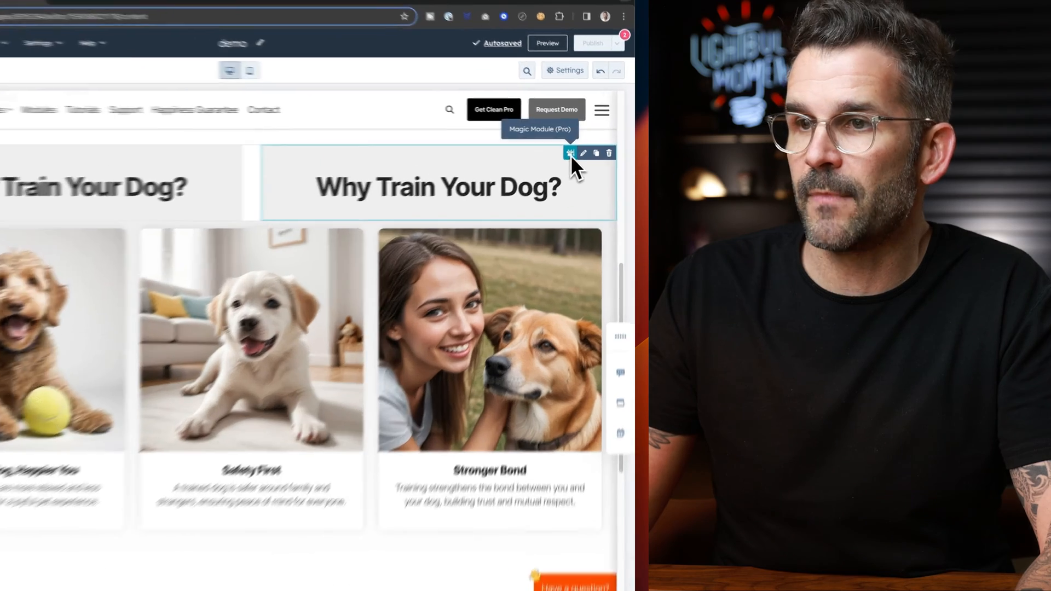
pyautogui.moveTo(583, 149); pyautogui.dragTo(293, 250)
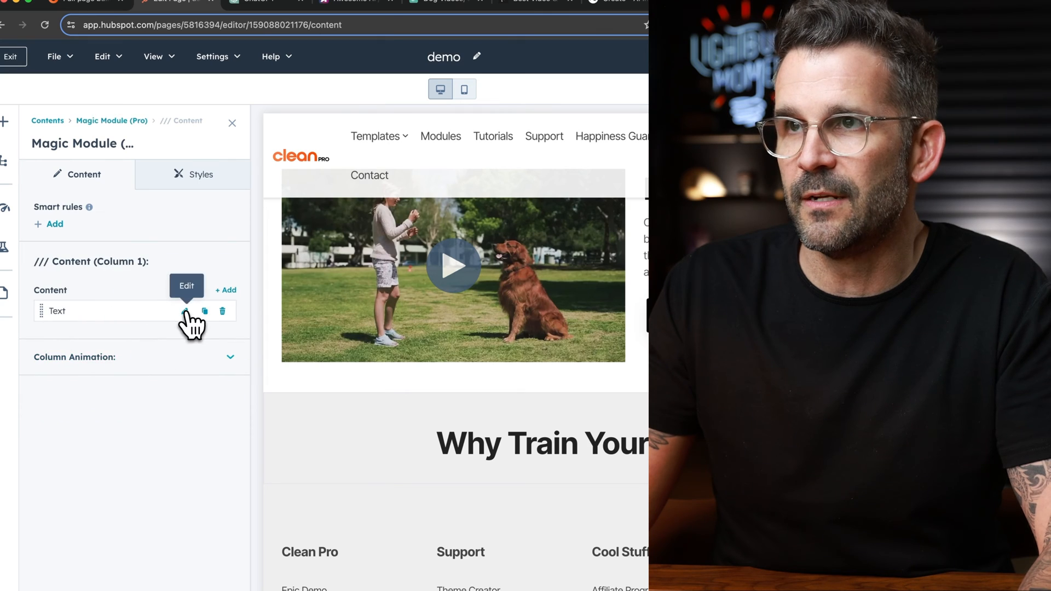
# Step: Replace the cloned module's rich text with the "Pricing Structure" heading copied from the reference page
pyautogui.click(185, 311)
pyautogui.click(82, 2)
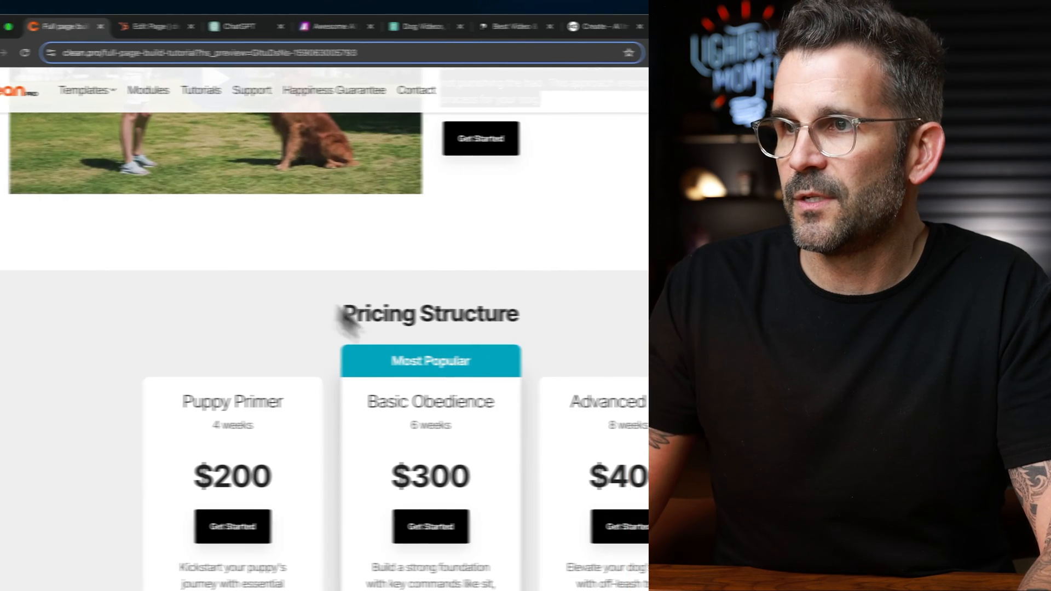
pyautogui.moveTo(518, 314); pyautogui.dragTo(333, 321)
pyautogui.hotkey('ctrl', 'c')
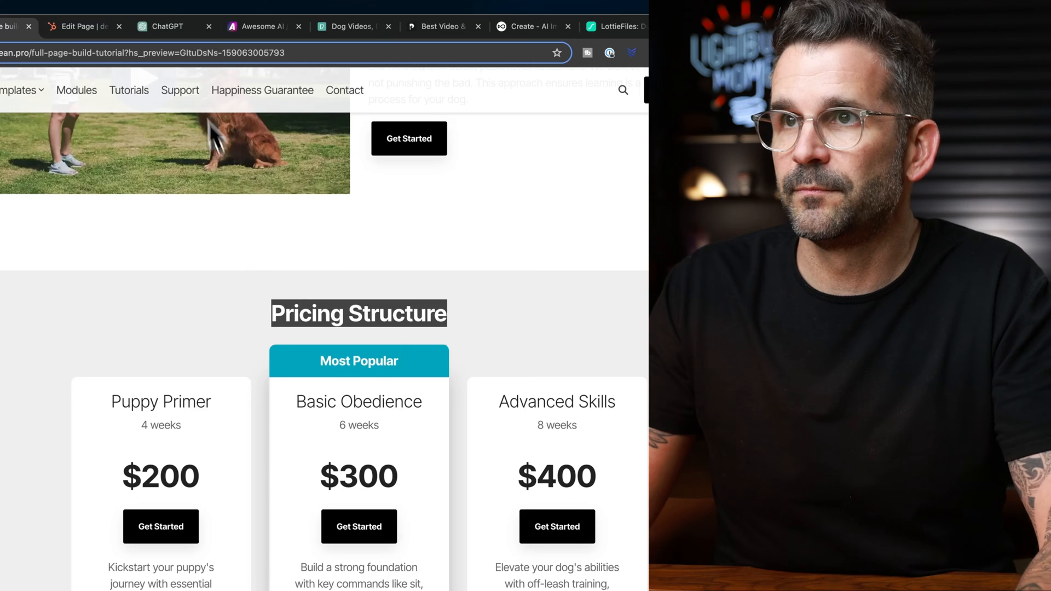
pyautogui.click(82, 26)
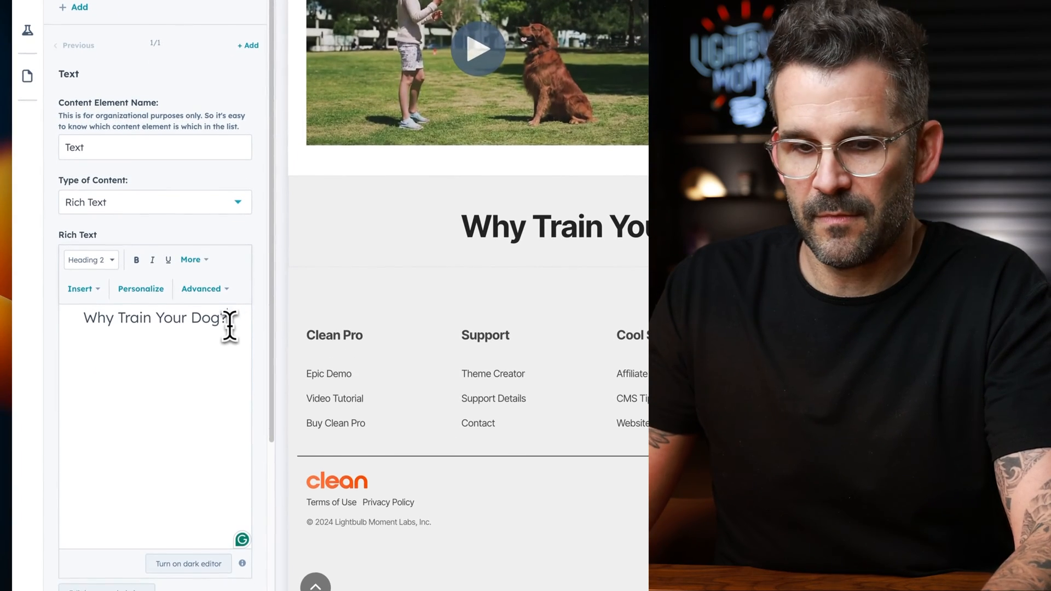
pyautogui.hotkey('ctrl', 'a')
pyautogui.hotkey('ctrl', 'v')
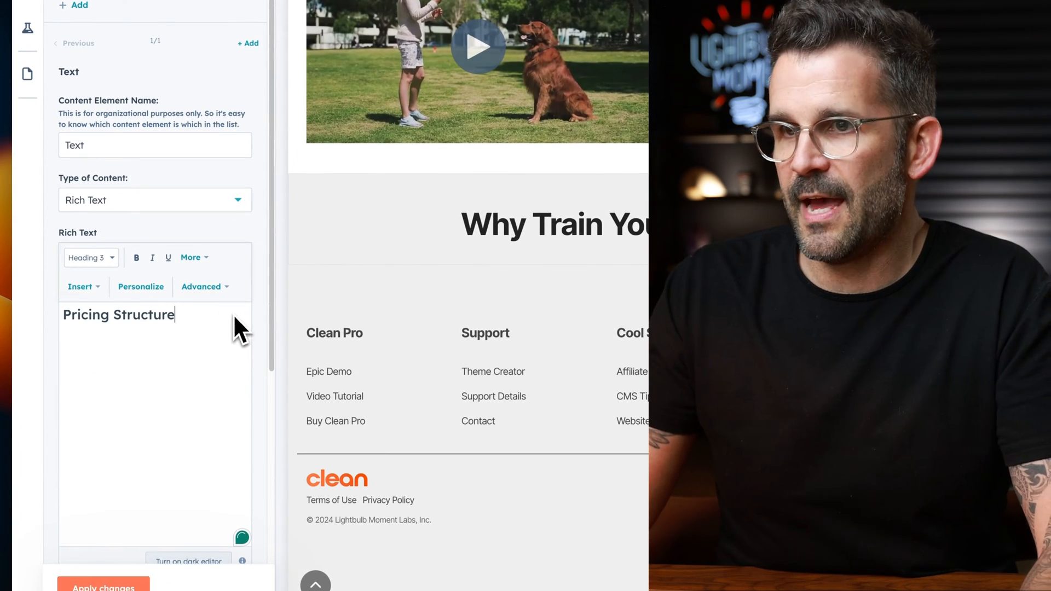
# Step: Center-align the "Pricing Structure" heading in the rich text and apply the changes
pyautogui.moveTo(195, 312); pyautogui.dragTo(64, 317)
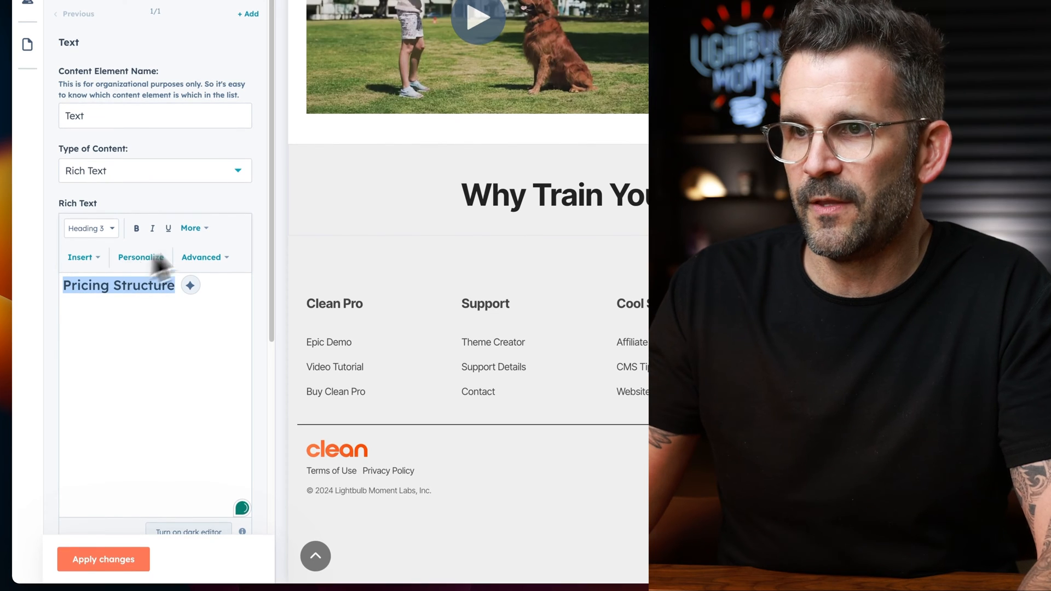
pyautogui.click(197, 228)
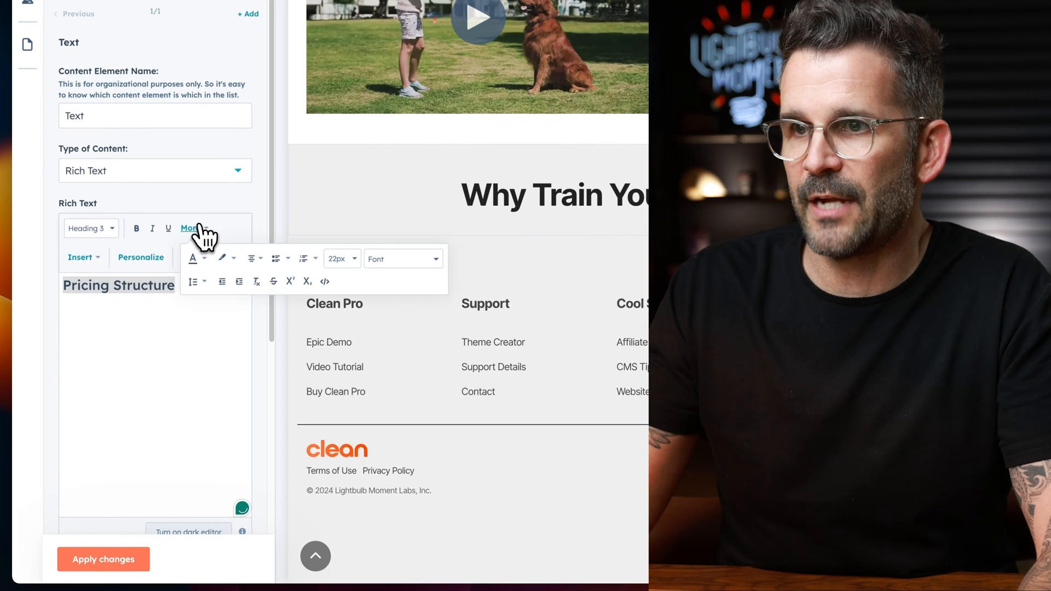
pyautogui.click(252, 258)
pyautogui.click(264, 310)
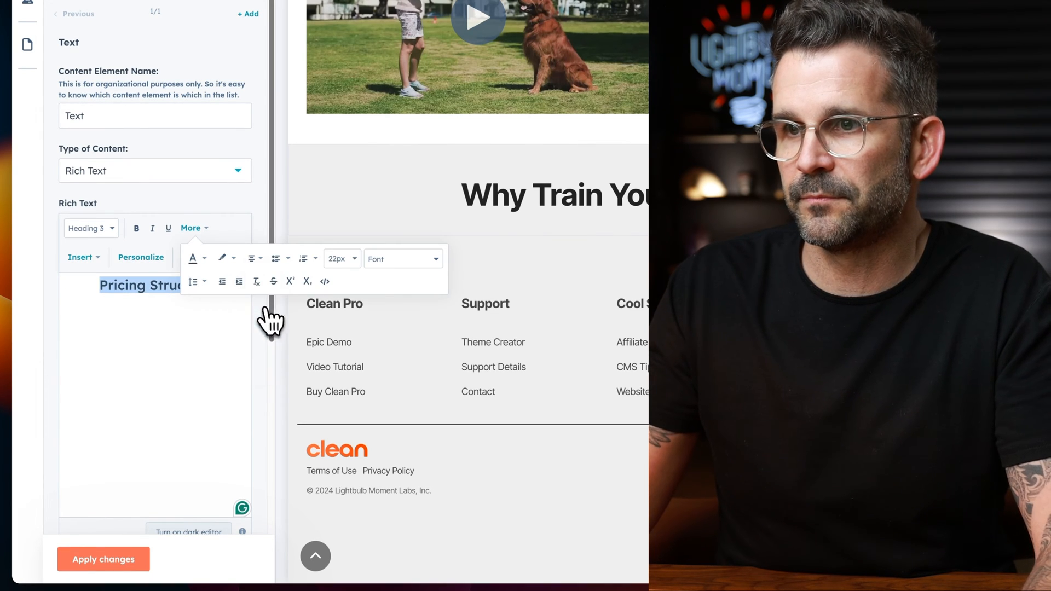
pyautogui.click(131, 561)
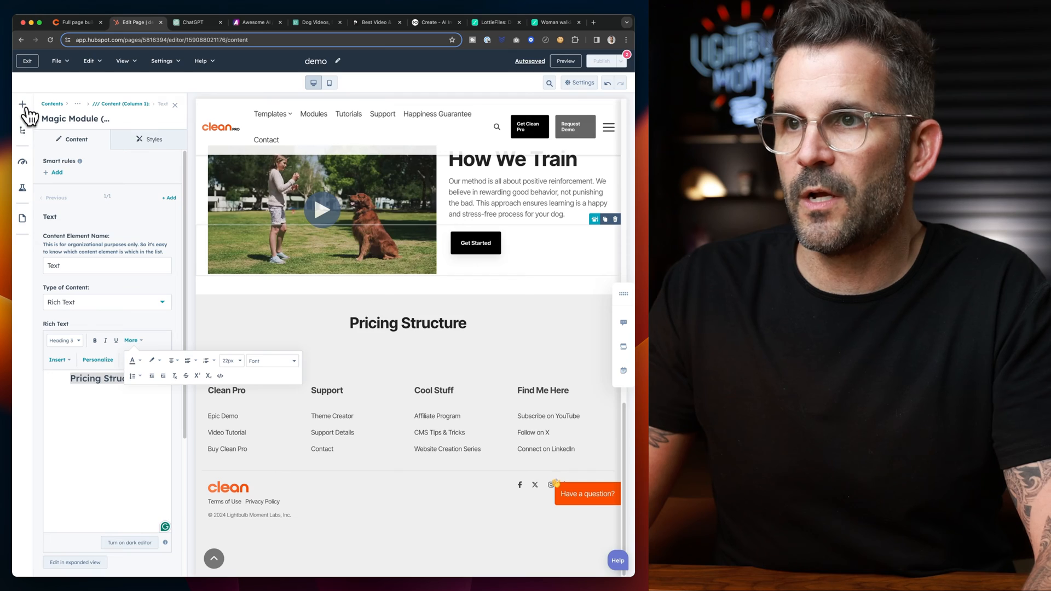
# Step: Find the Pricing Table (Pro) theme module and place it directly below the "Pricing Structure" heading
pyautogui.click(22, 130)
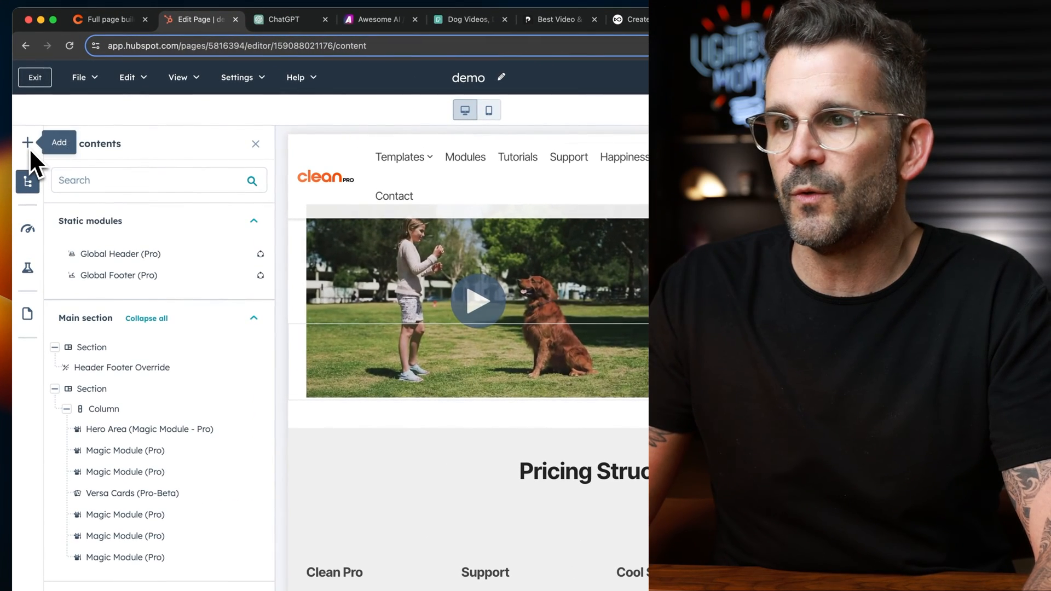
pyautogui.click(30, 145)
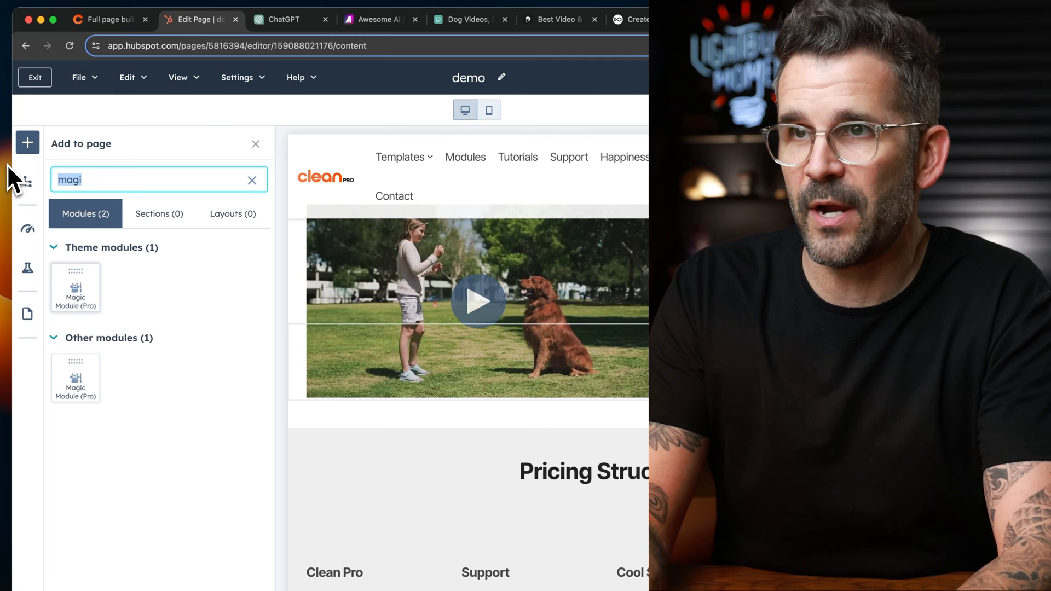
pyautogui.write('pric')
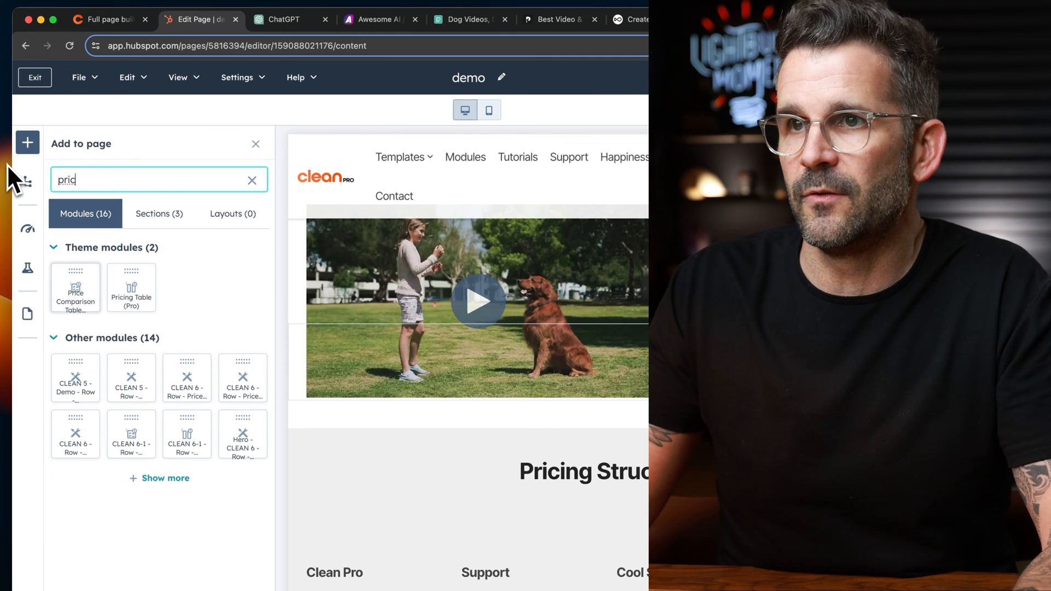
pyautogui.moveTo(137, 286); pyautogui.dragTo(575, 457)
pyautogui.moveTo(472, 337); pyautogui.dragTo(478, 326)
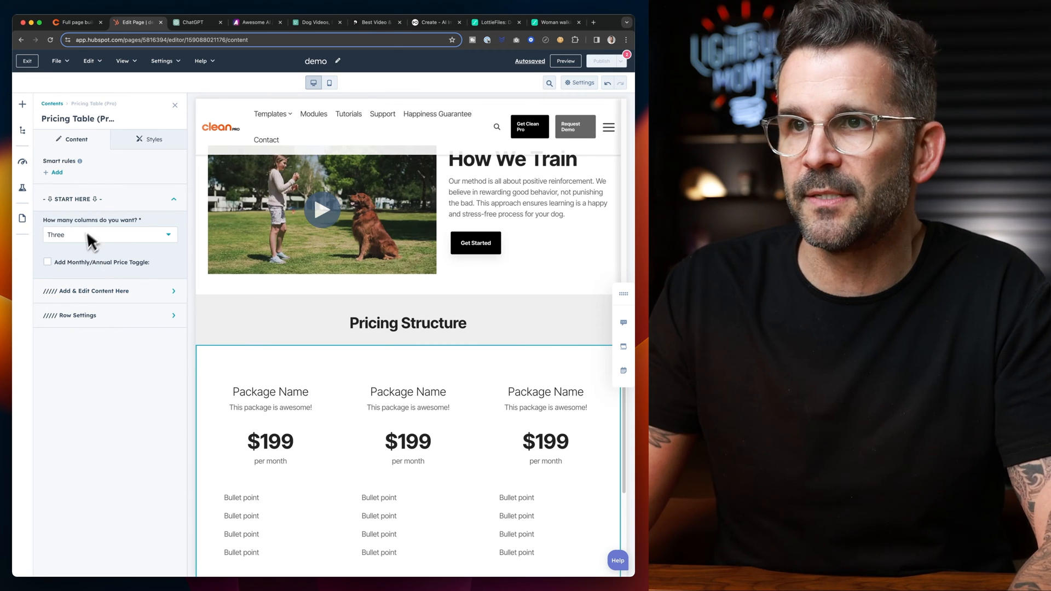
# Step: Set the pricing table row's background color to light gray EEEEEE
pyautogui.click(150, 140)
pyautogui.click(87, 145)
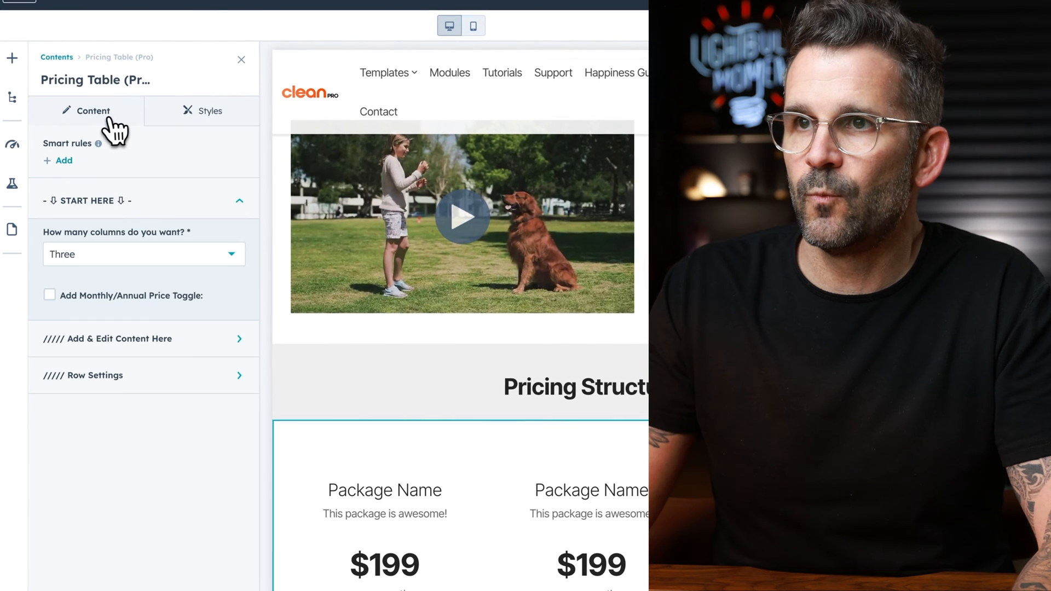
pyautogui.click(186, 383)
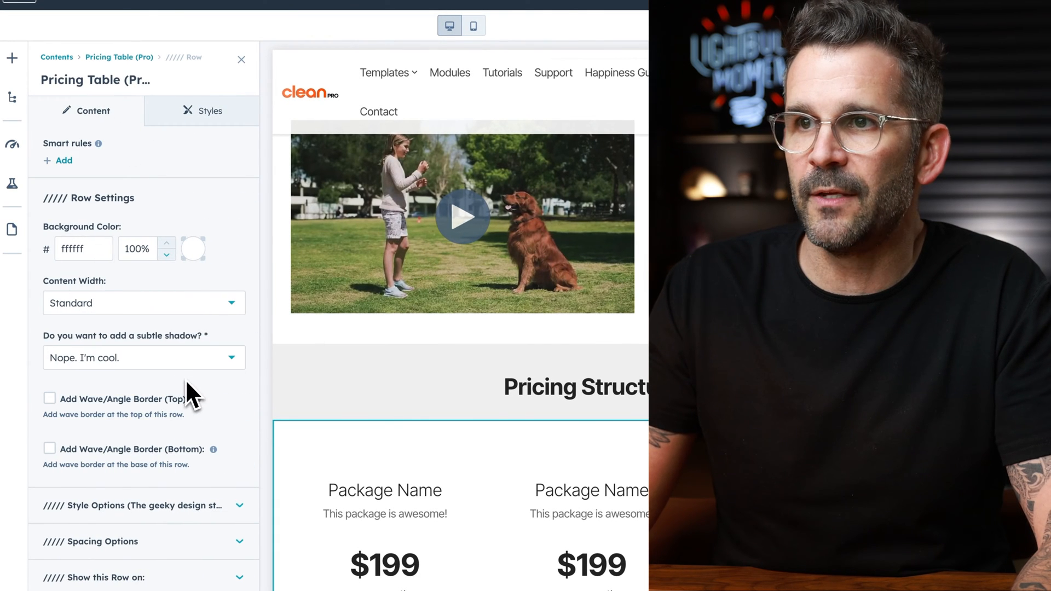
pyautogui.click(193, 252)
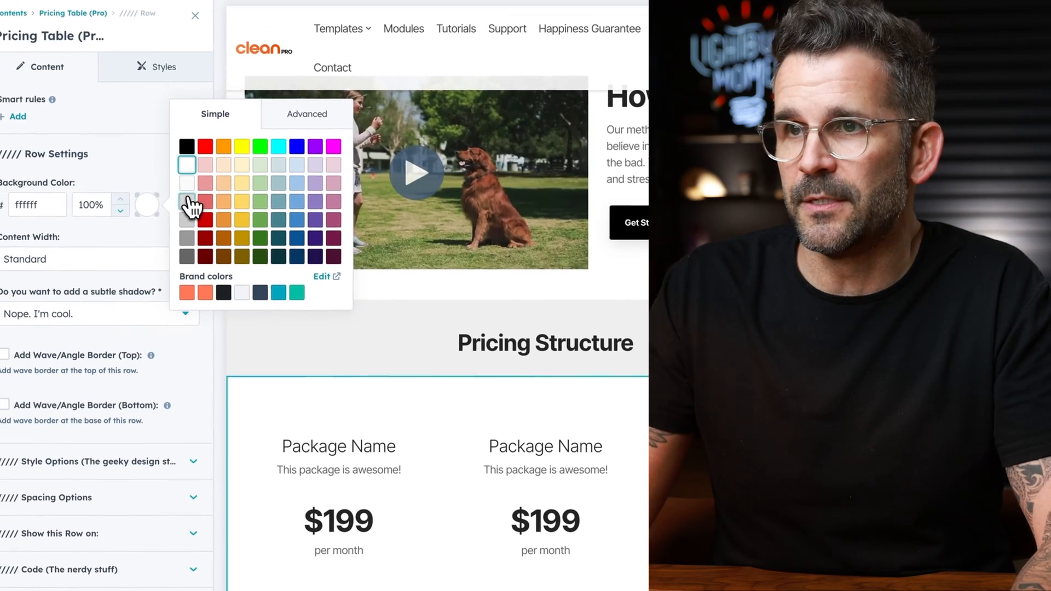
pyautogui.click(146, 192)
pyautogui.click(145, 175)
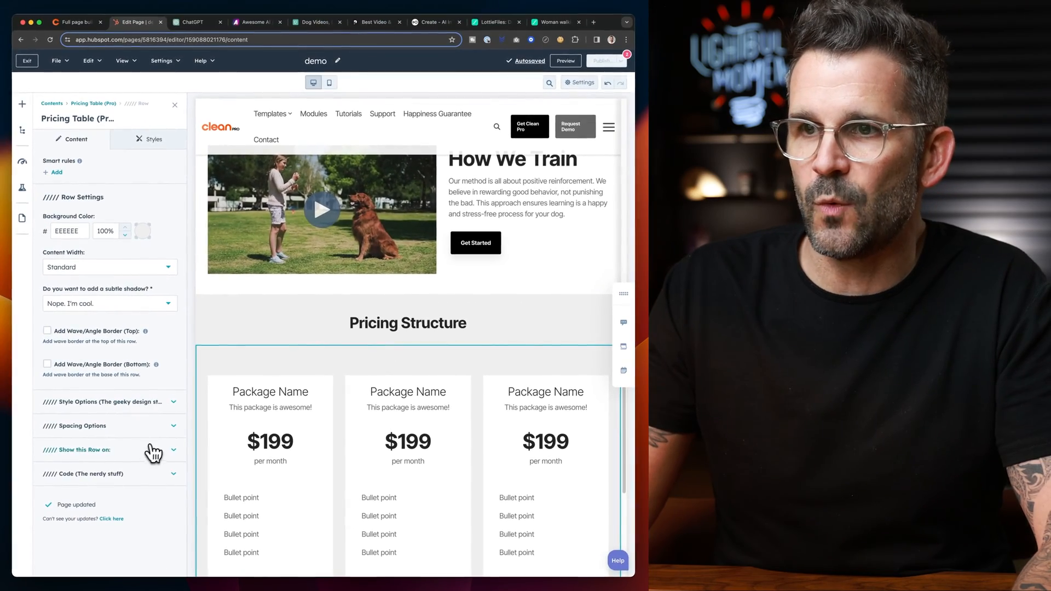
# Step: Set the pricing table row's top padding to XX-Small for both desktop and tablet and refresh the preview
pyautogui.click(164, 426)
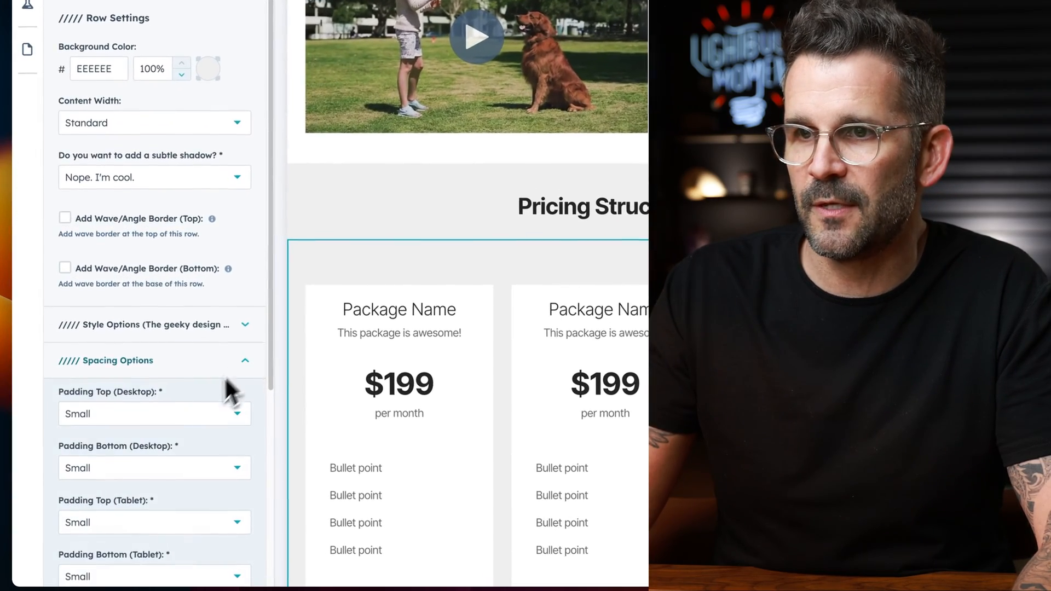
pyautogui.scroll(-2, 180, 383)
pyautogui.click(136, 373)
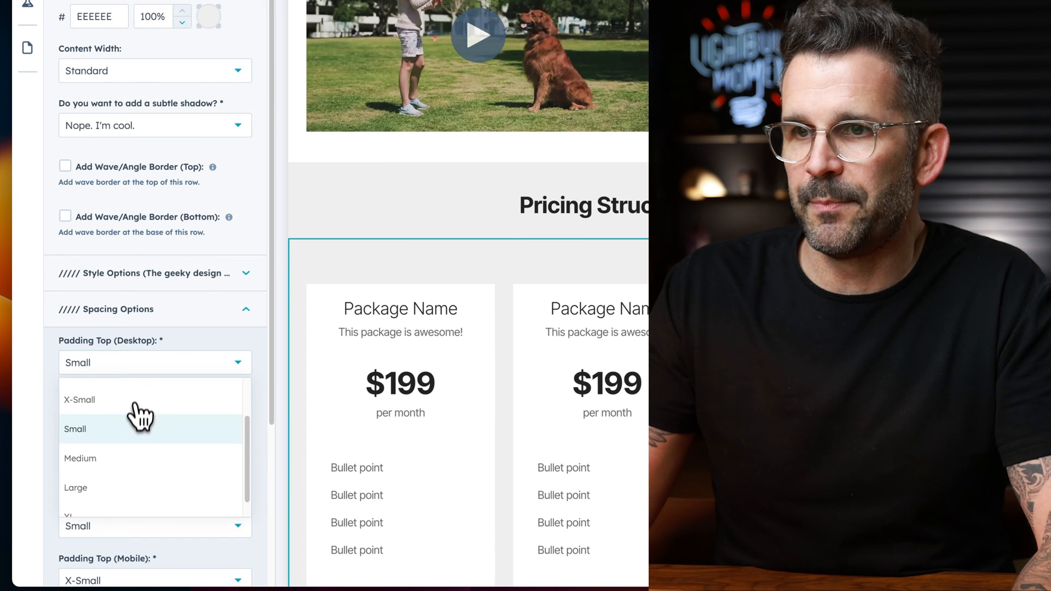
pyautogui.scroll(1, 134, 414)
pyautogui.click(124, 426)
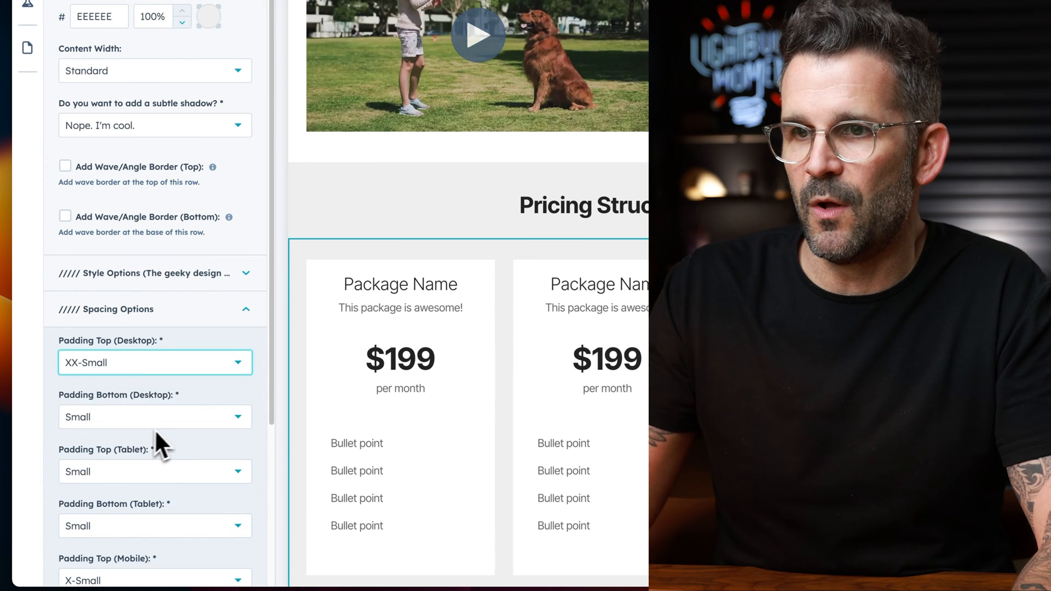
pyautogui.scroll(-4, 164, 455)
pyautogui.click(197, 243)
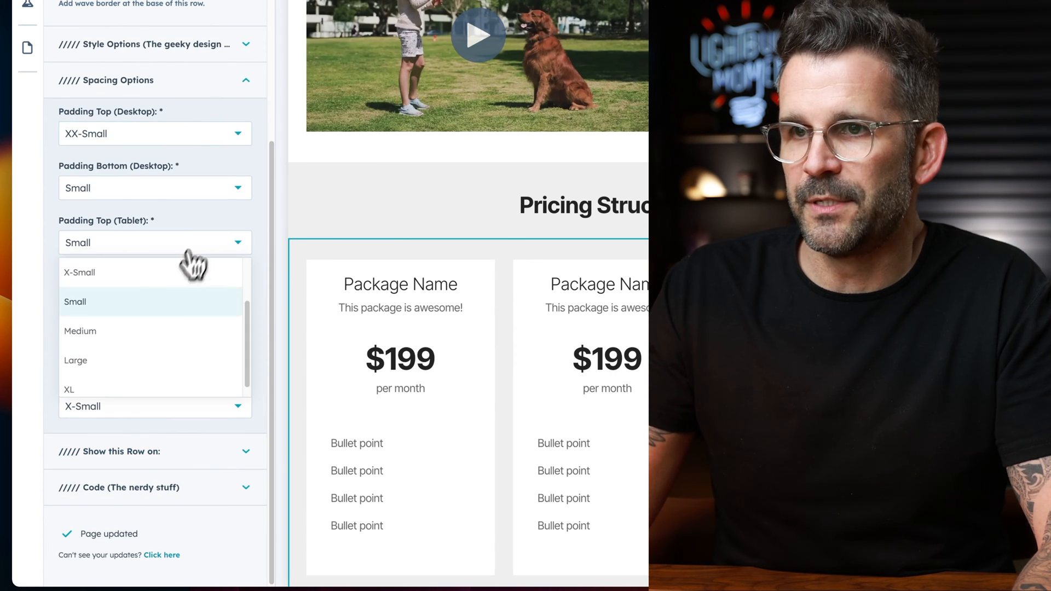
pyautogui.scroll(1, 150, 337)
pyautogui.click(161, 275)
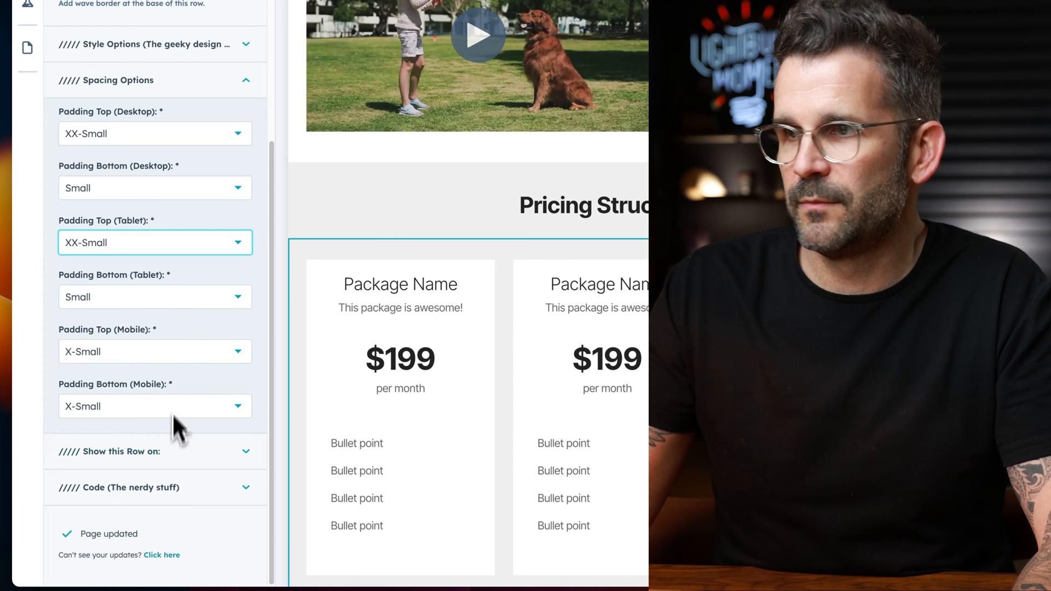
pyautogui.click(164, 554)
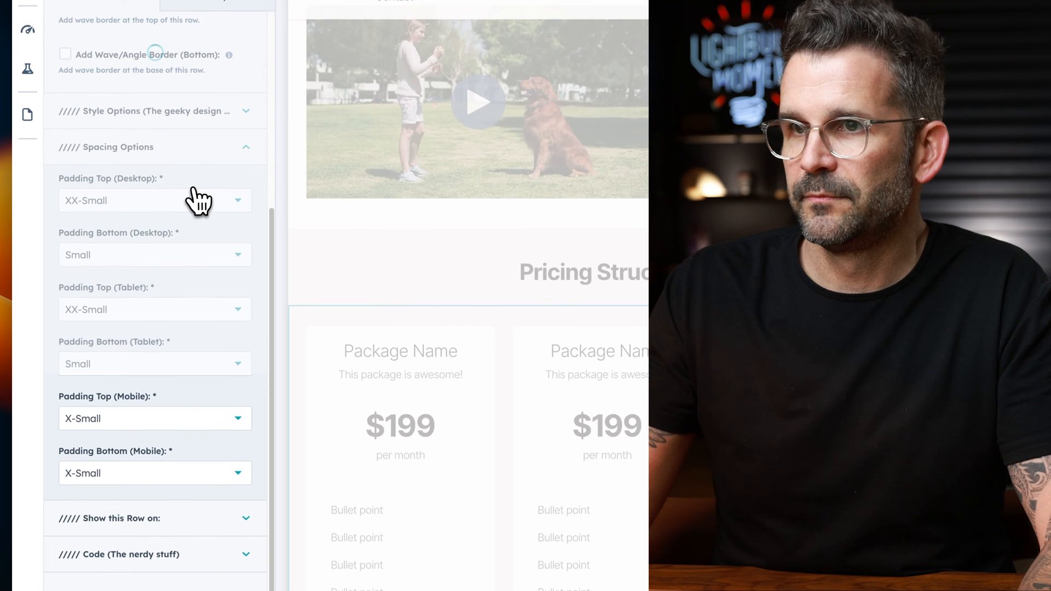
pyautogui.click(245, 149)
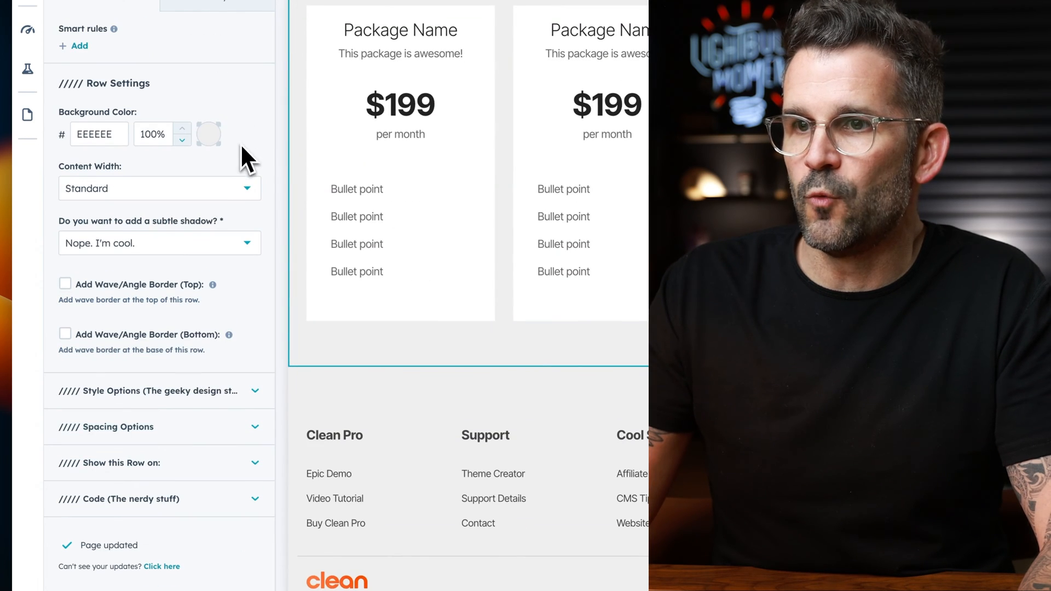
# Step: Give the pricing cards rounded corners with a 10px border radius and refresh the preview
pyautogui.click(256, 391)
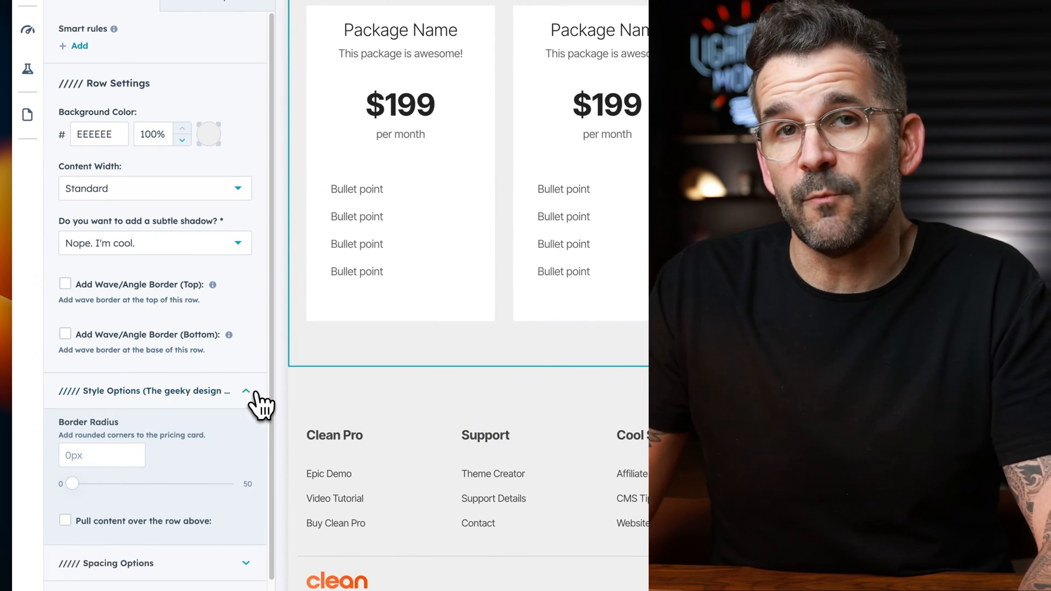
pyautogui.scroll(-2, 241, 387)
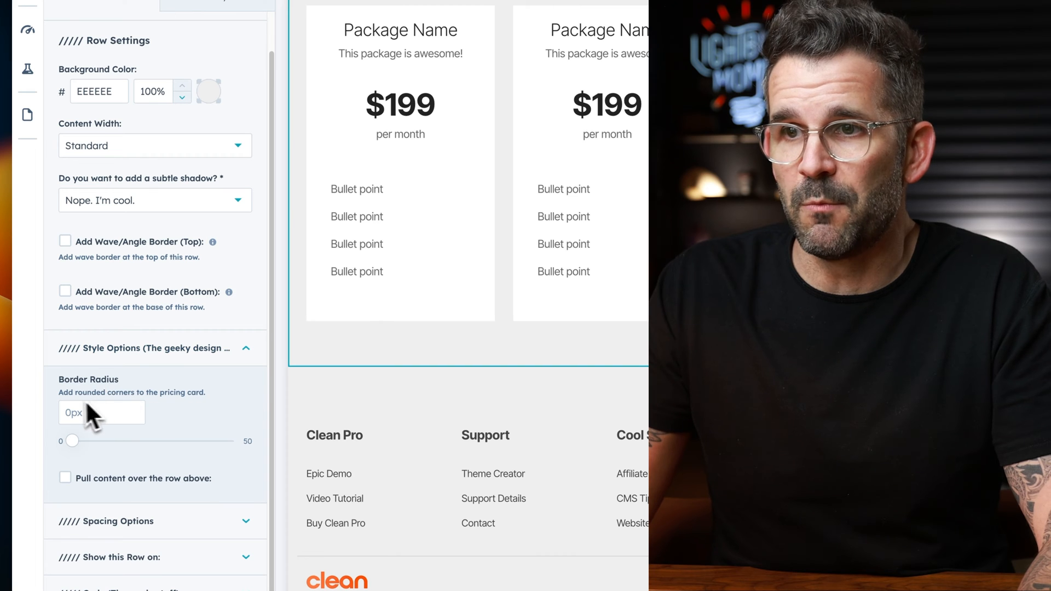
pyautogui.click(65, 413)
pyautogui.write('10')
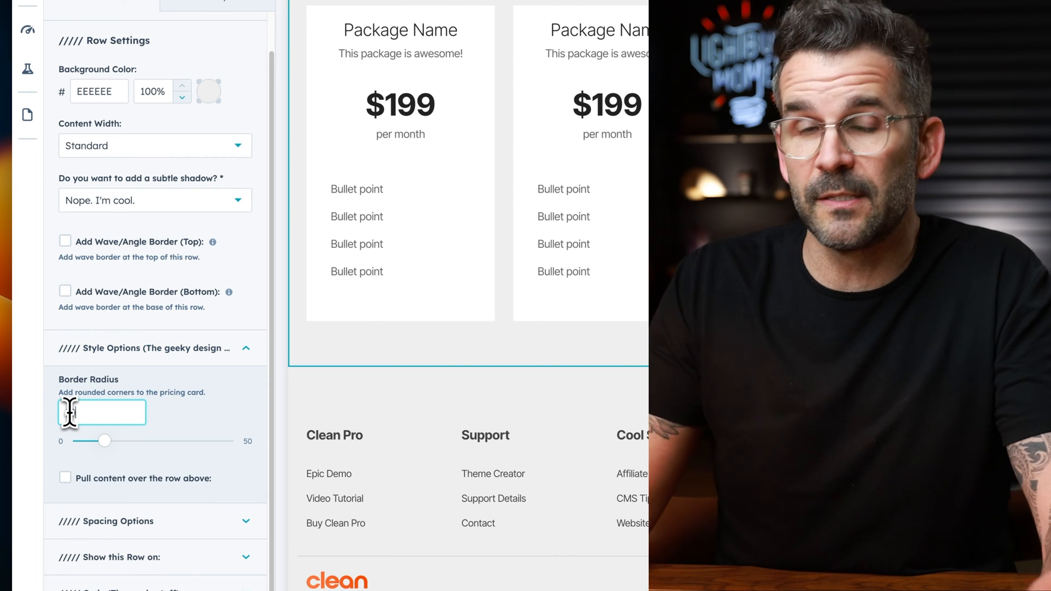
pyautogui.scroll(-5, 133, 421)
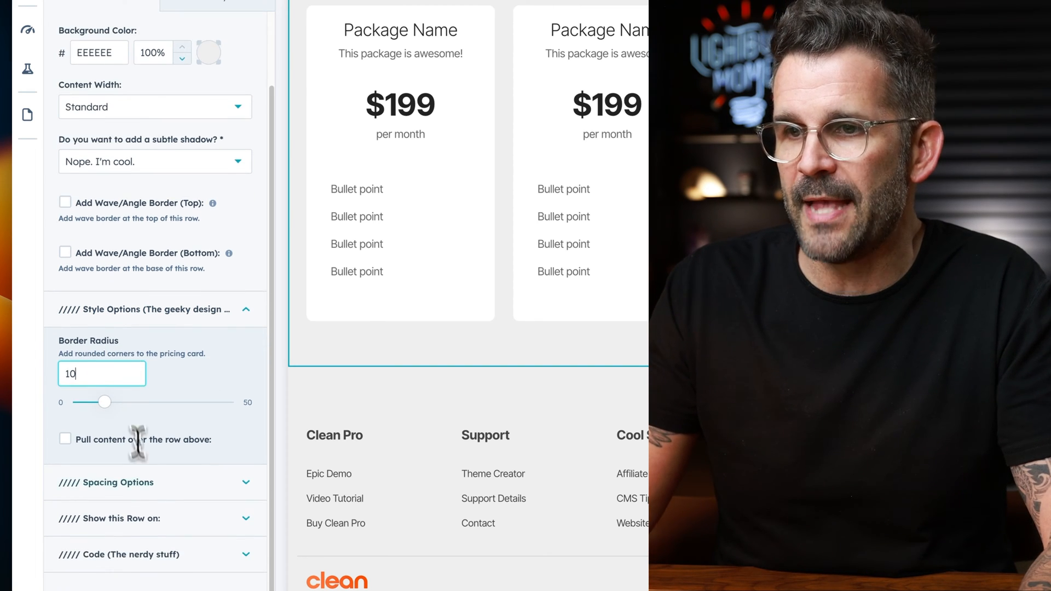
pyautogui.click(162, 549)
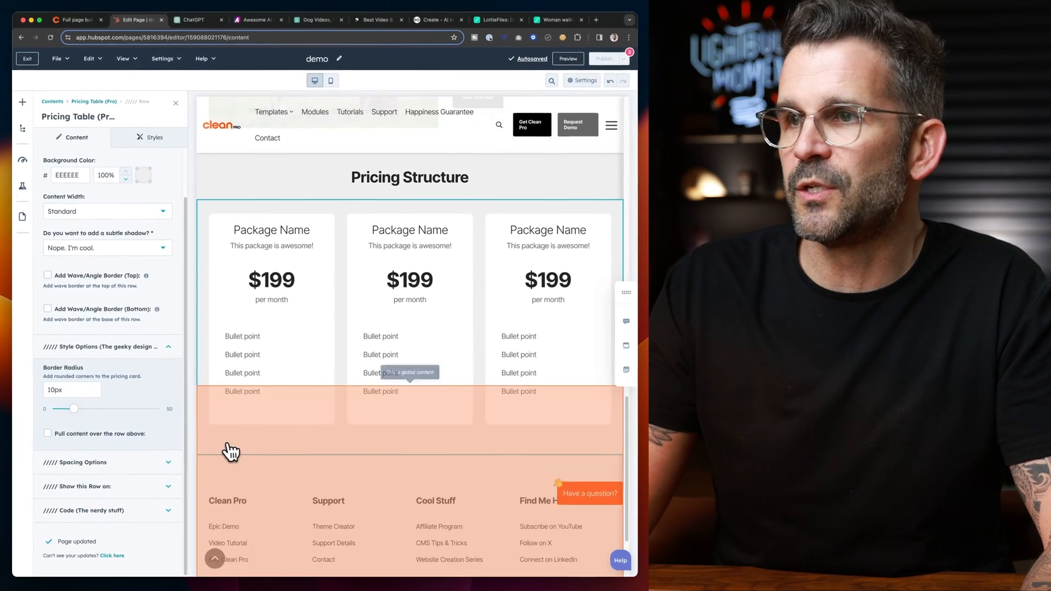
# Step: Enable standard buttons for Package 1 of the pricing table and label the first button "Get Started"
pyautogui.scroll(3, 139, 302)
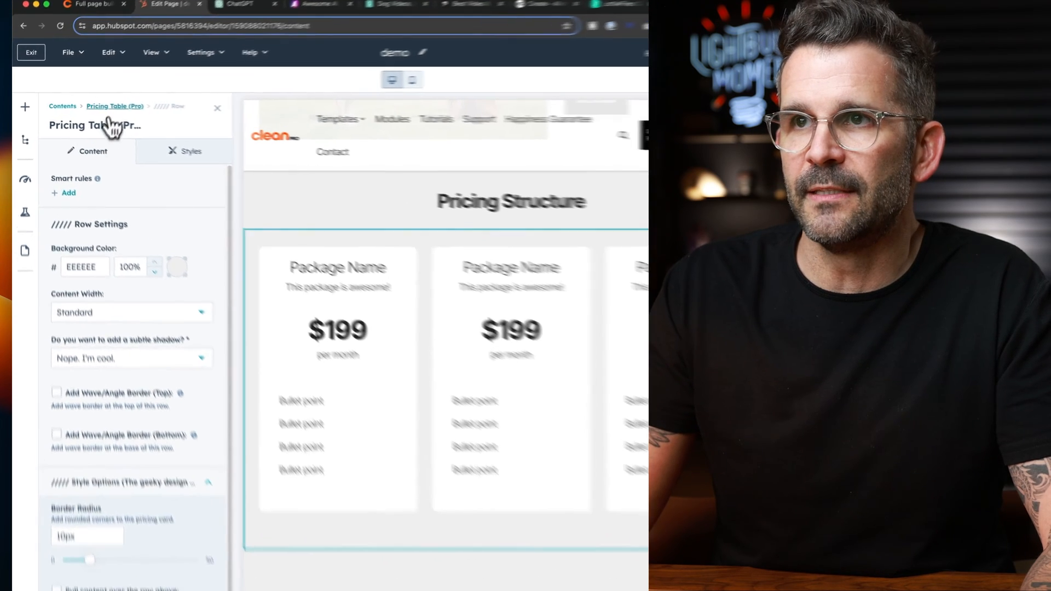
pyautogui.click(94, 103)
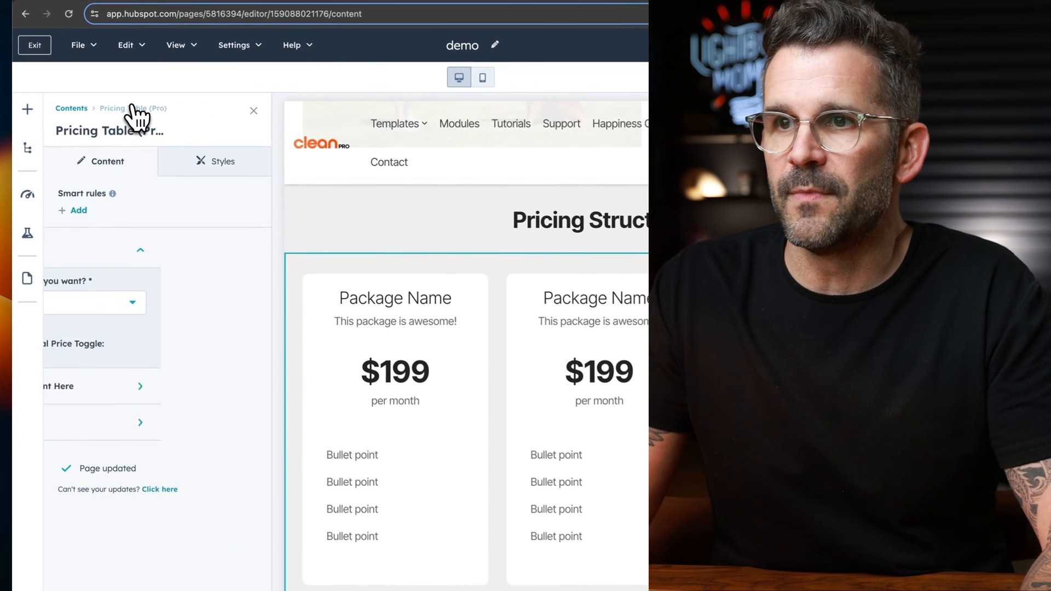
pyautogui.click(237, 392)
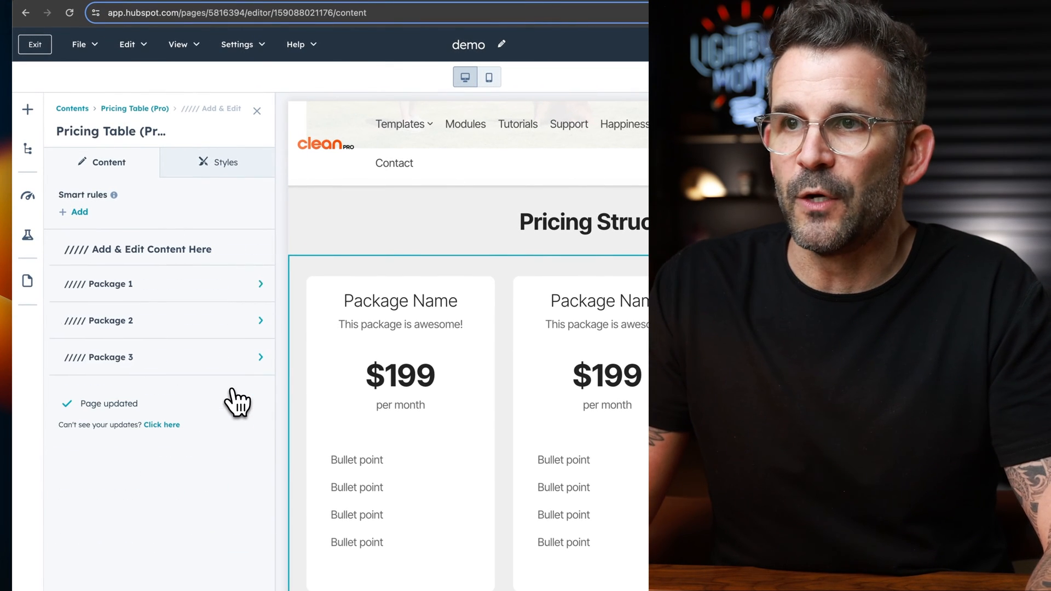
pyautogui.click(203, 298)
pyautogui.scroll(-2, 164, 315)
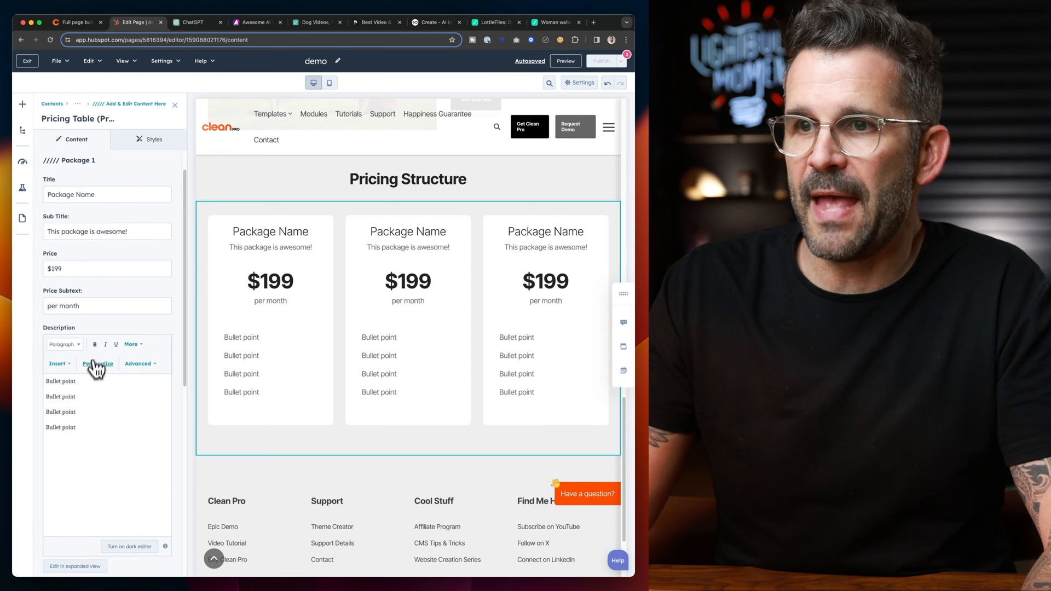
pyautogui.scroll(-3, 95, 368)
pyautogui.scroll(-5, 102, 413)
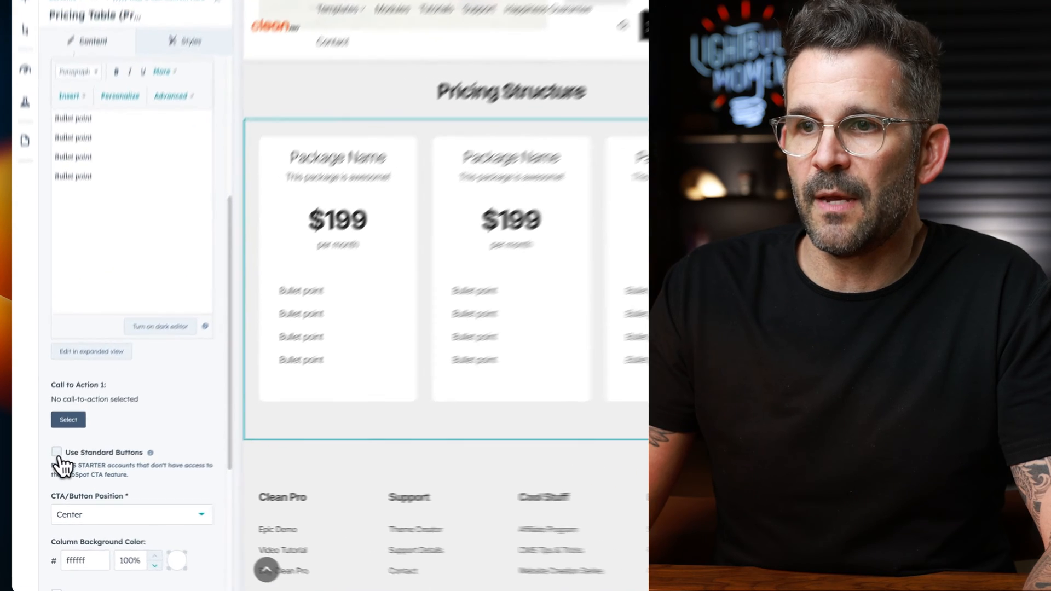
pyautogui.click(57, 453)
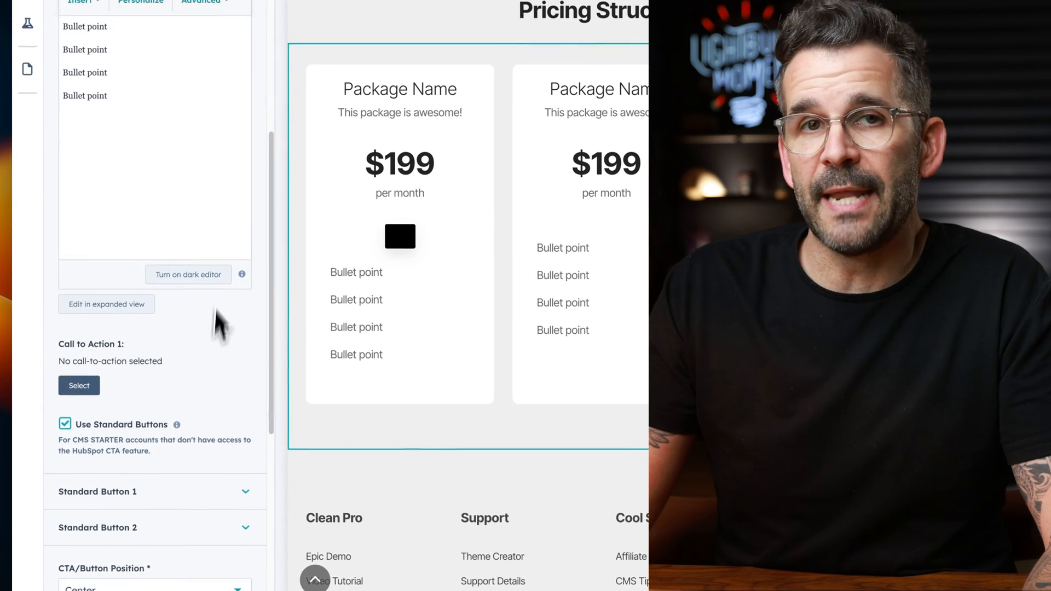
pyautogui.click(225, 315)
pyautogui.click(158, 363)
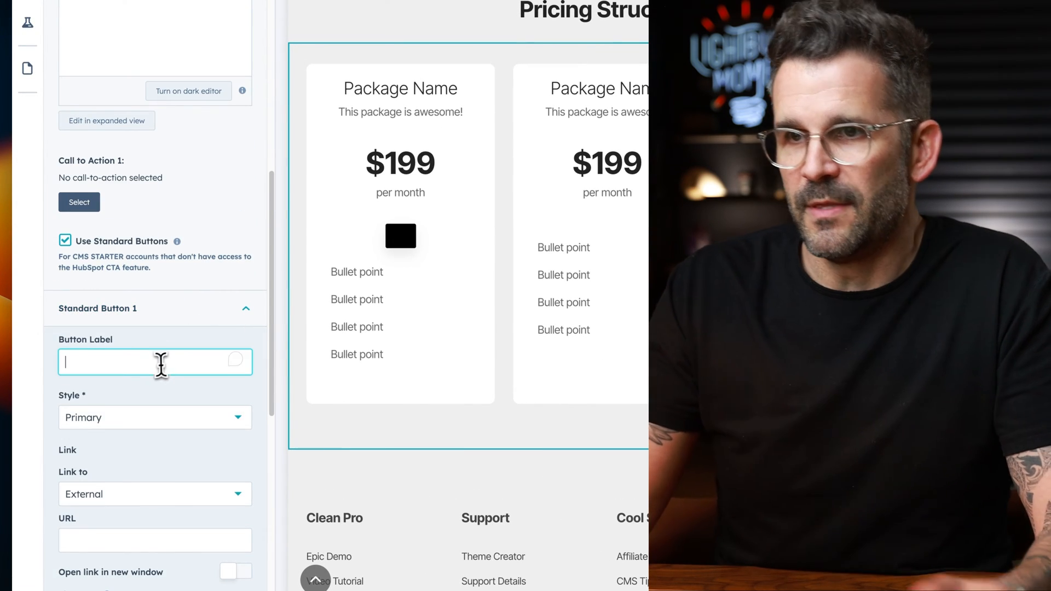
pyautogui.write('Get Started')
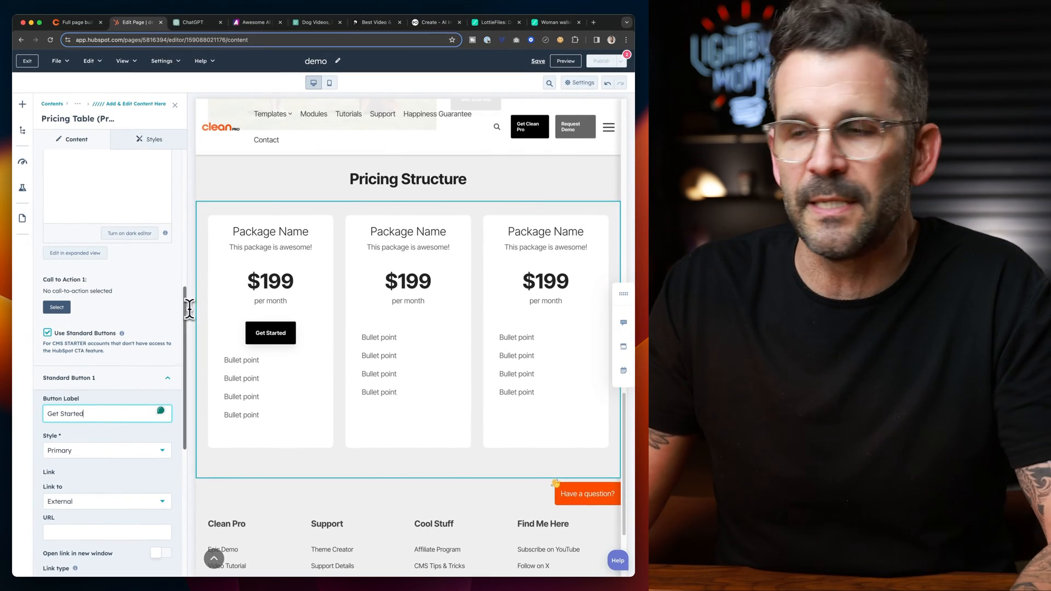
# Step: Give Package 2 a standard "Get Started" button and highlight the package as "Most Popular"
pyautogui.scroll(10, 172, 314)
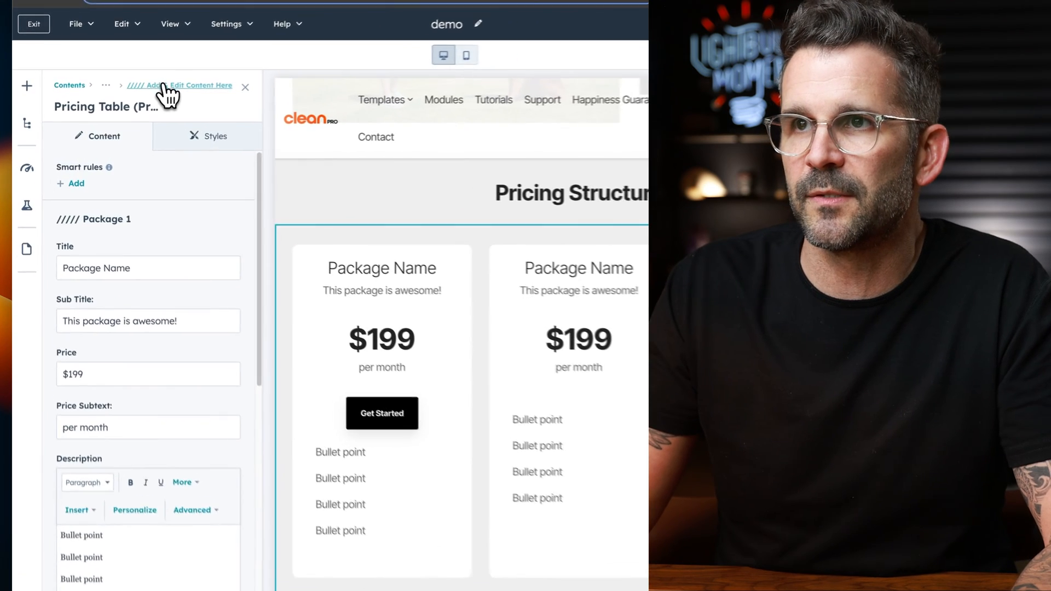
pyautogui.click(118, 104)
pyautogui.click(235, 293)
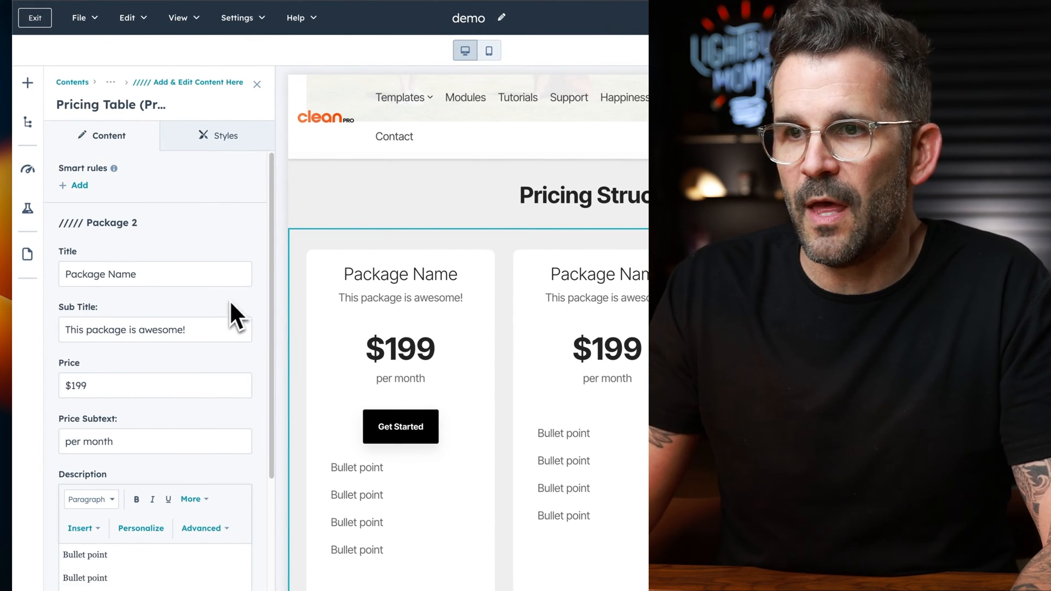
pyautogui.scroll(-1, 172, 437)
pyautogui.scroll(-3, 171, 440)
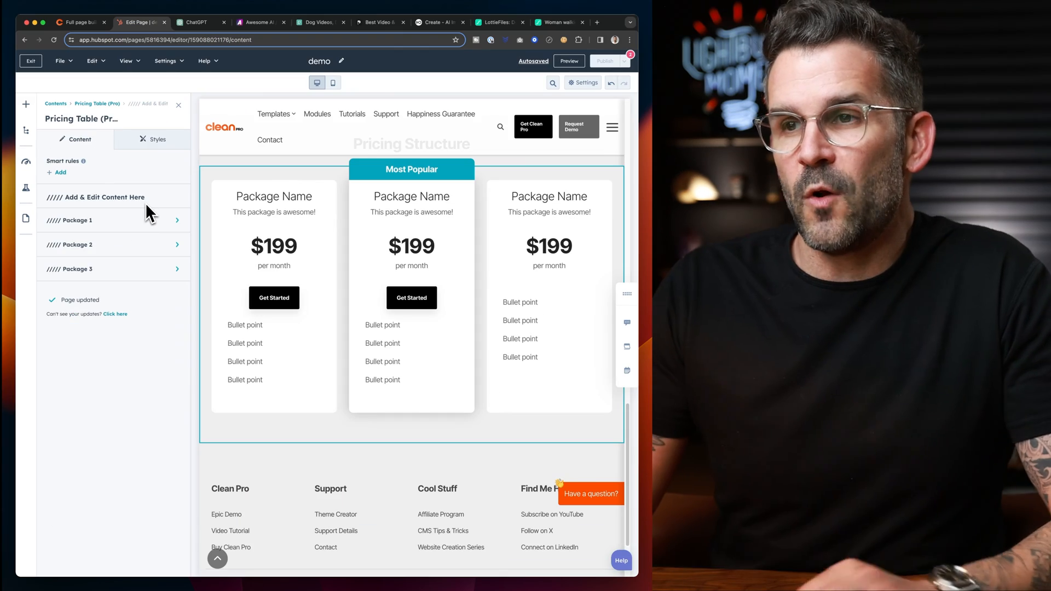
# Step: Enable standard buttons for Package 3 of the pricing table and label its first button "Get Started"
pyautogui.click(139, 268)
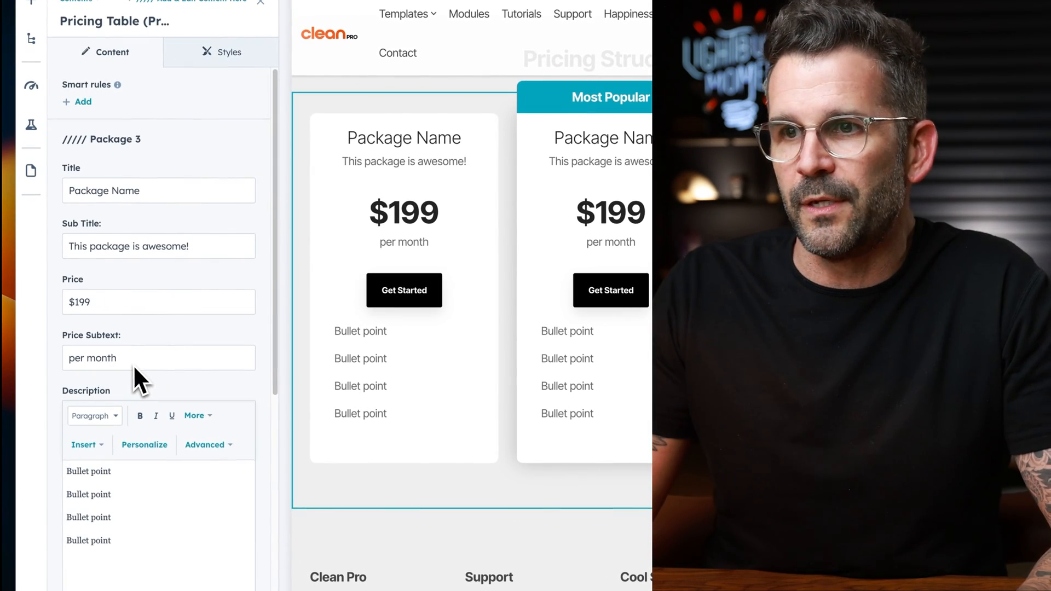
pyautogui.scroll(-1, 133, 365)
pyautogui.scroll(-5, 115, 356)
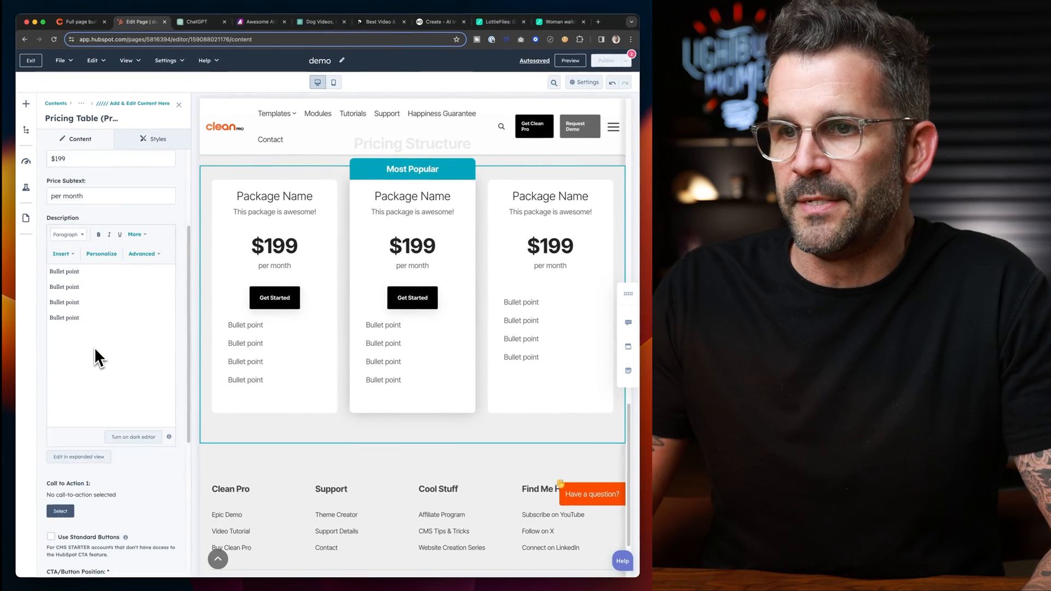
pyautogui.scroll(-5, 94, 348)
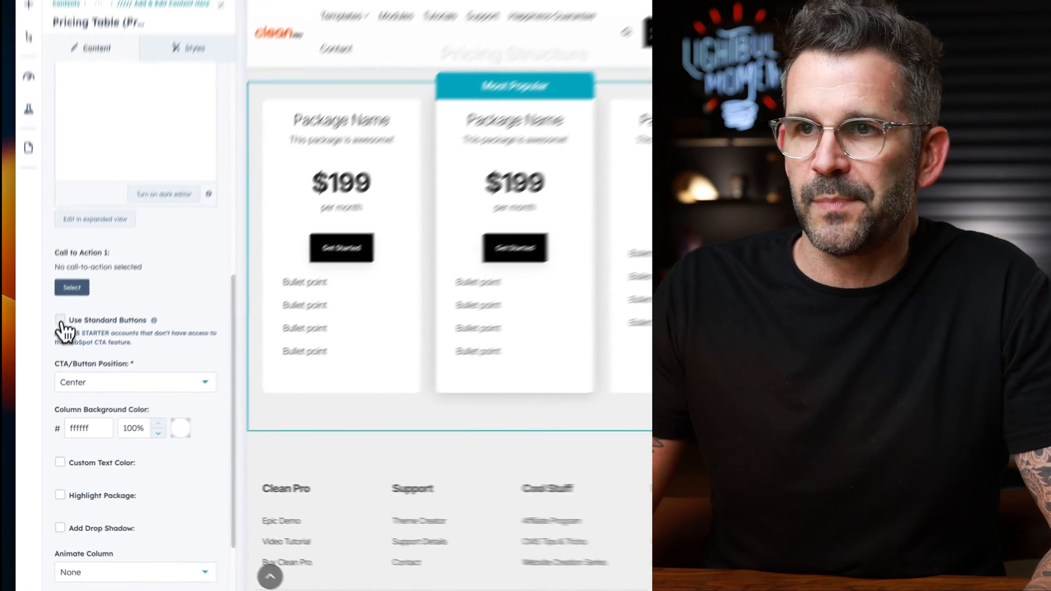
pyautogui.click(51, 359)
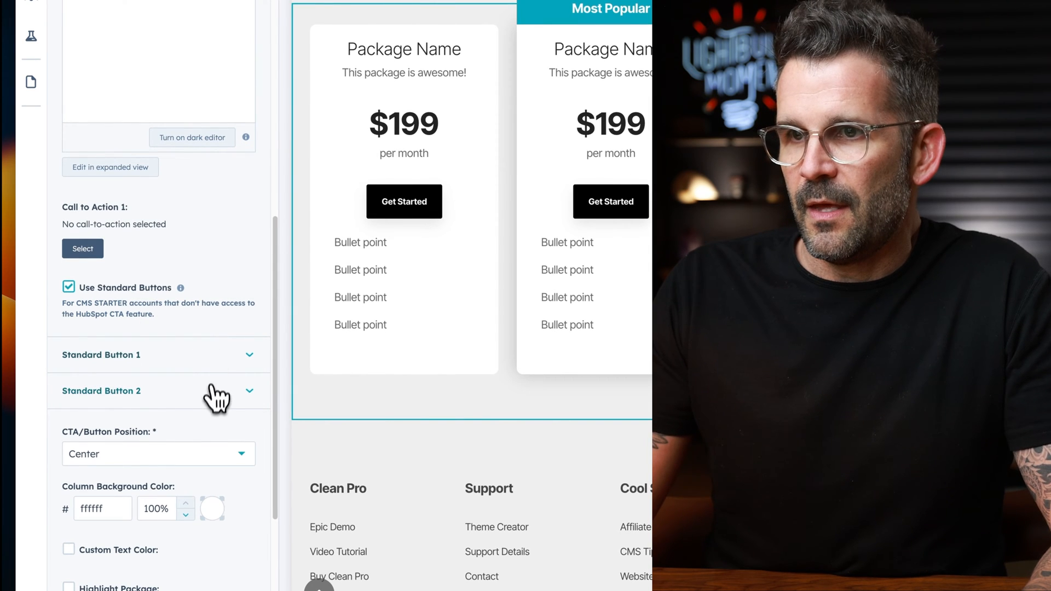
pyautogui.click(218, 356)
pyautogui.scroll(-3, 218, 362)
pyautogui.click(142, 319)
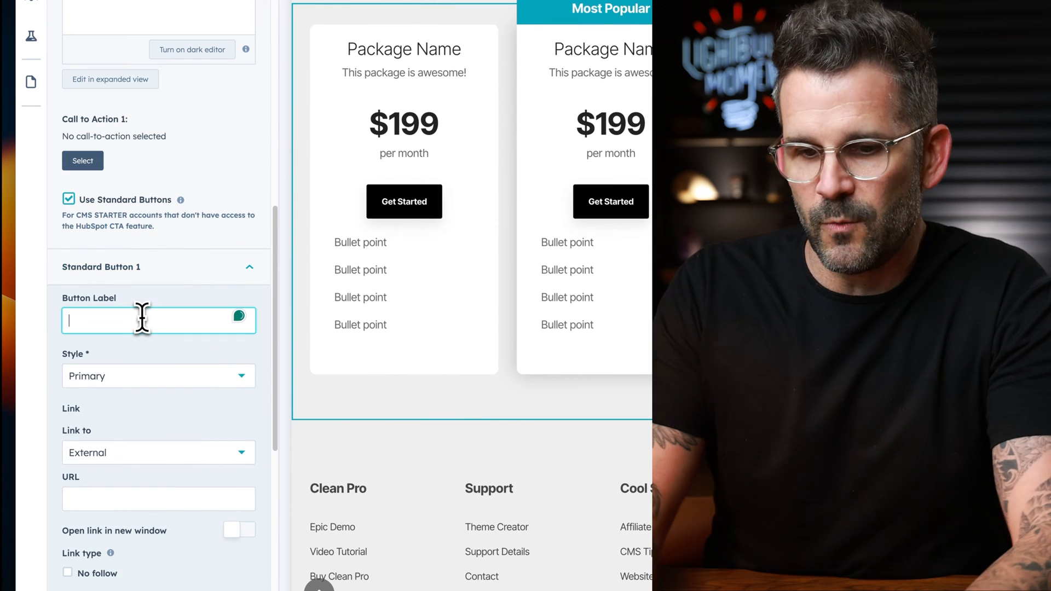
pyautogui.write('Get Start')
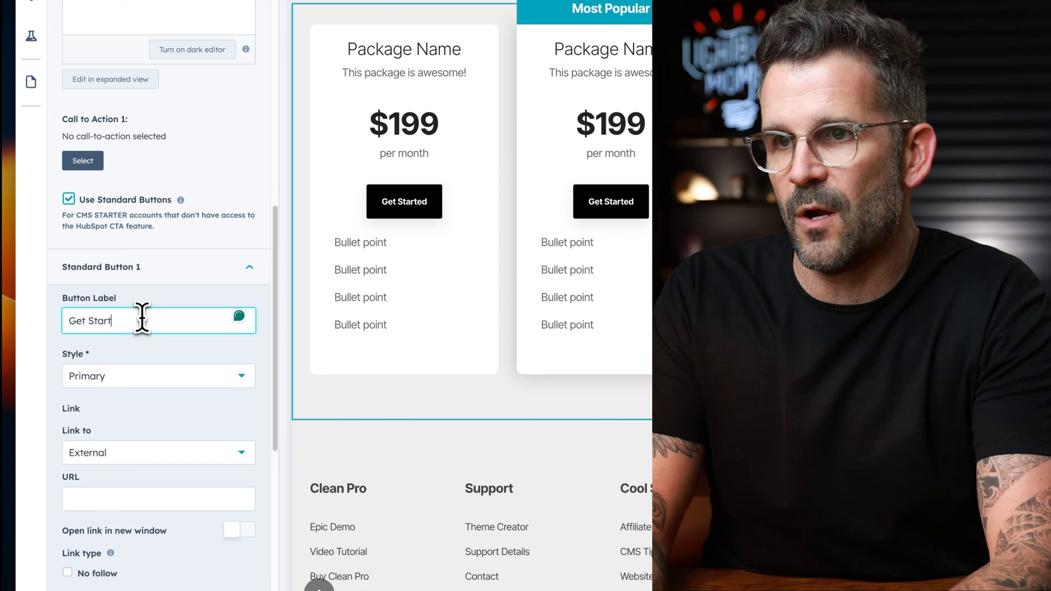
pyautogui.write('ed')
pyautogui.scroll(-5, 125, 521)
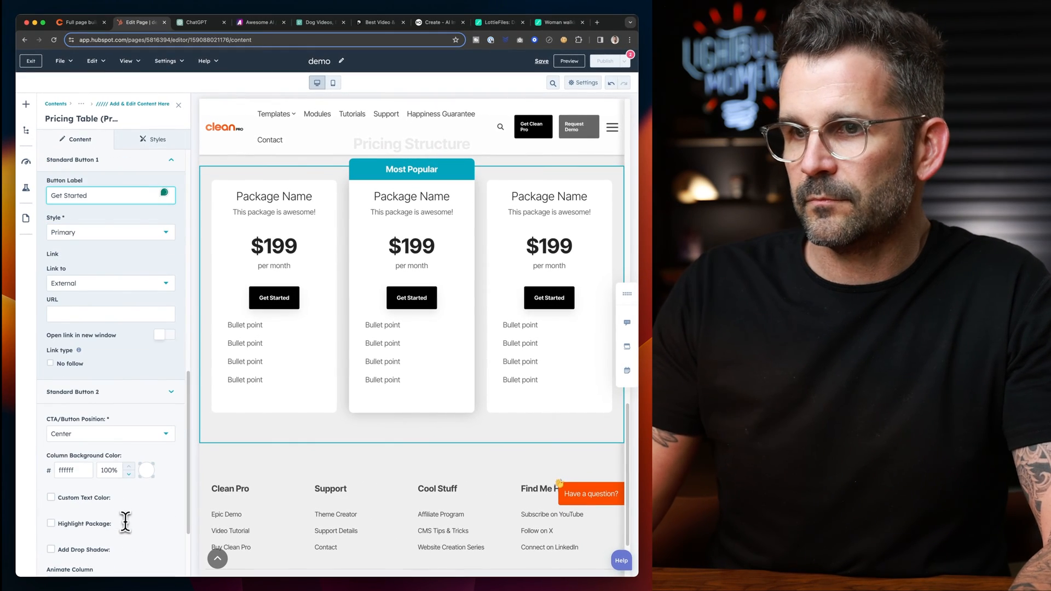
pyautogui.scroll(1, 103, 439)
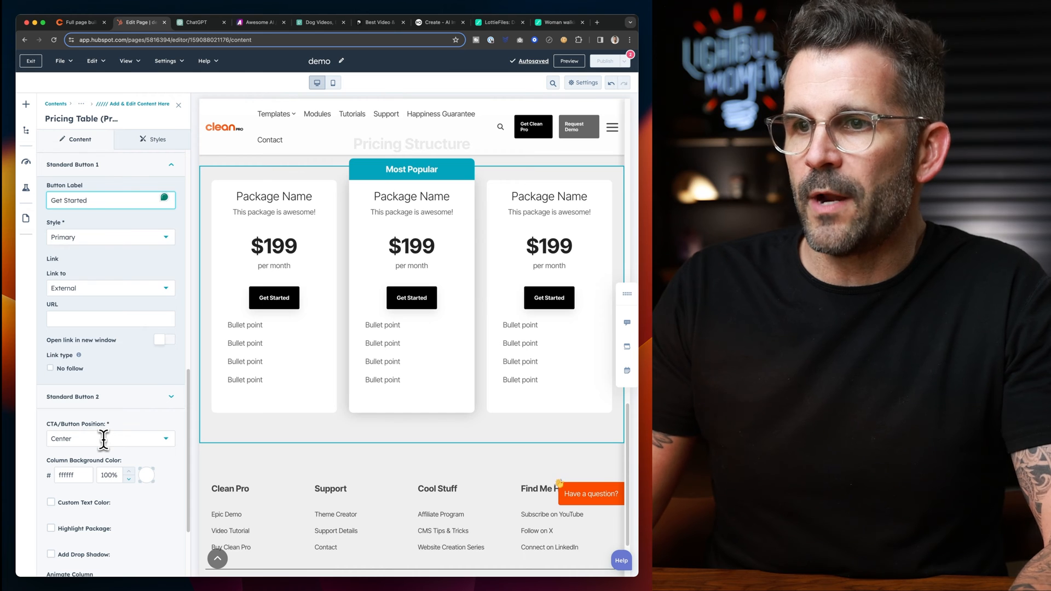
pyautogui.scroll(-10, 107, 416)
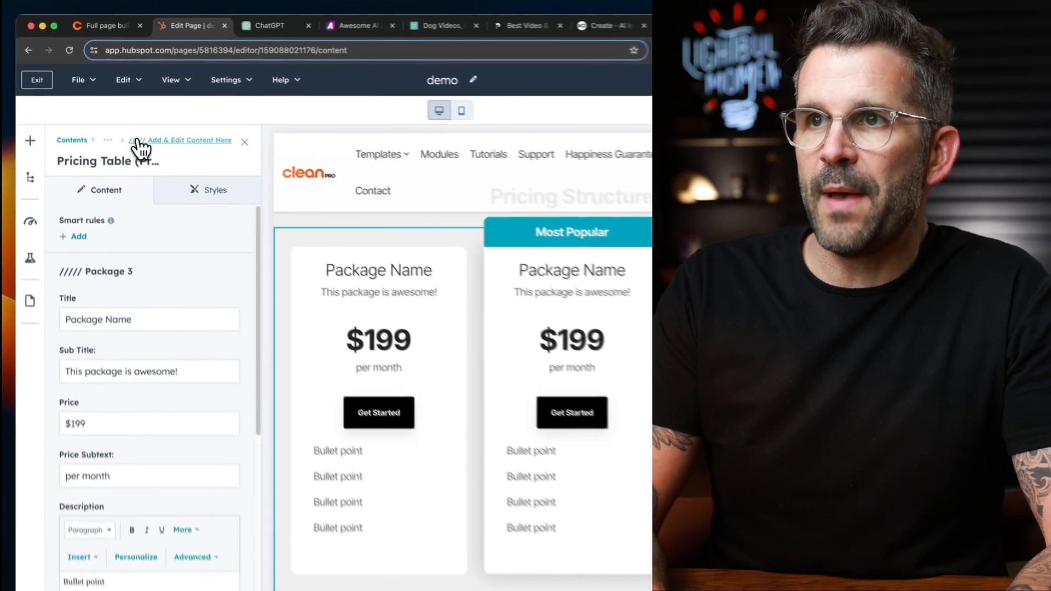
pyautogui.click(104, 103)
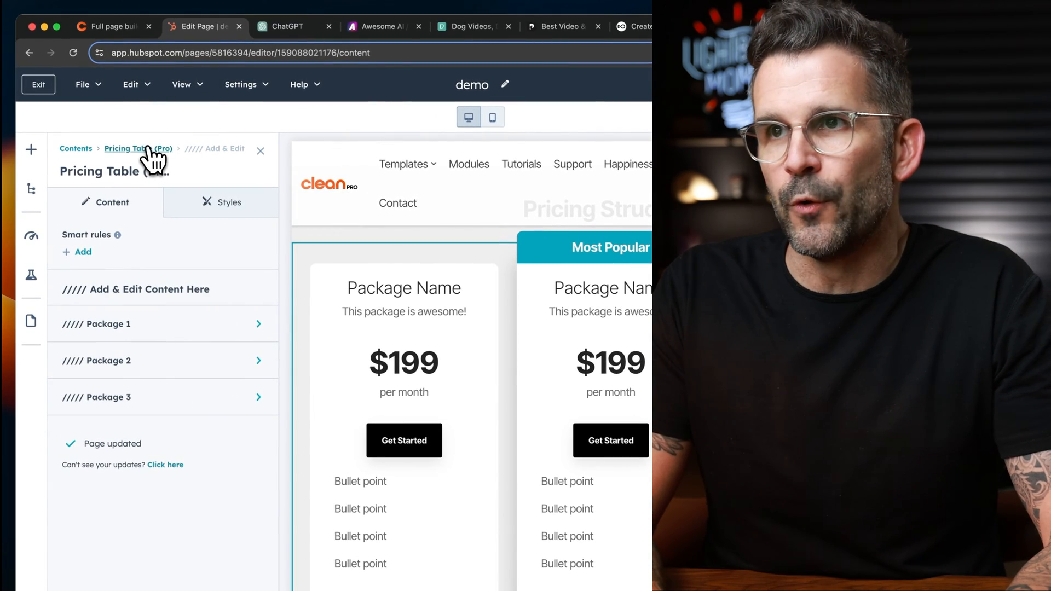
# Step: Check the reference page's pricing section and set the pricing table row's content width to Custom at 1140
pyautogui.click(101, 32)
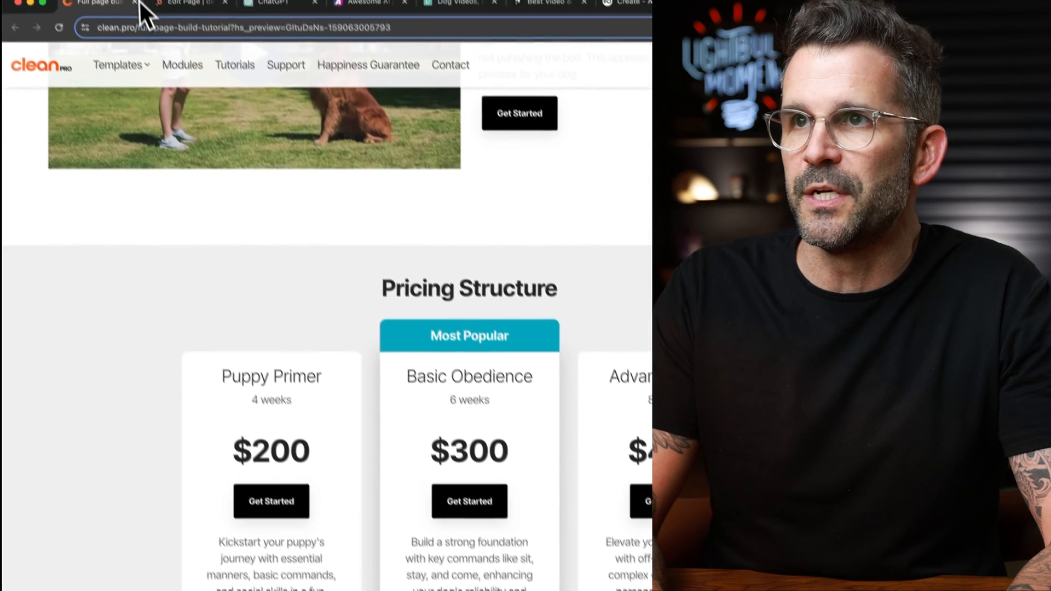
pyautogui.click(193, 25)
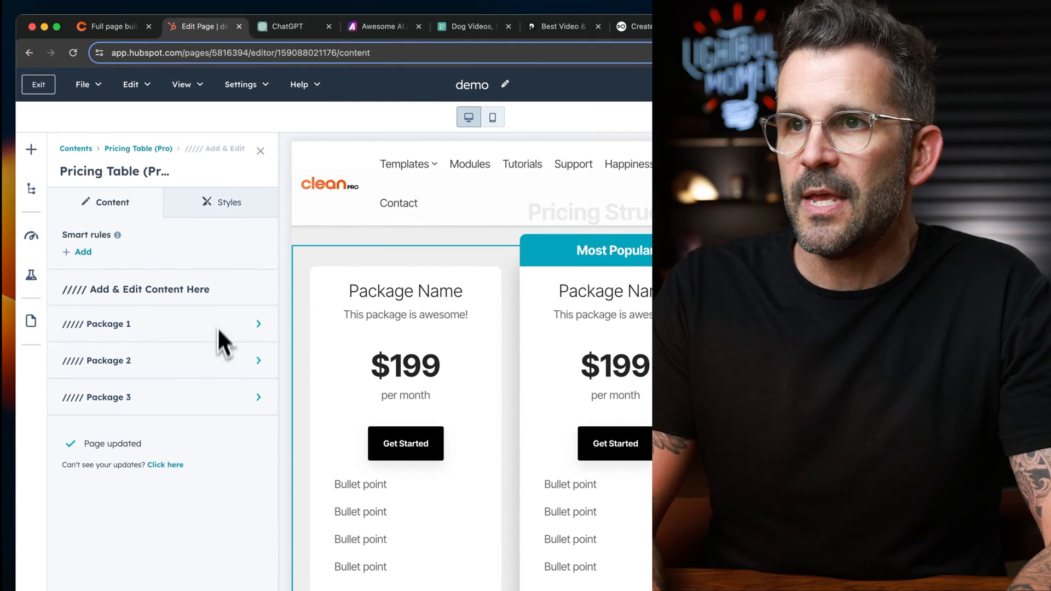
pyautogui.click(141, 154)
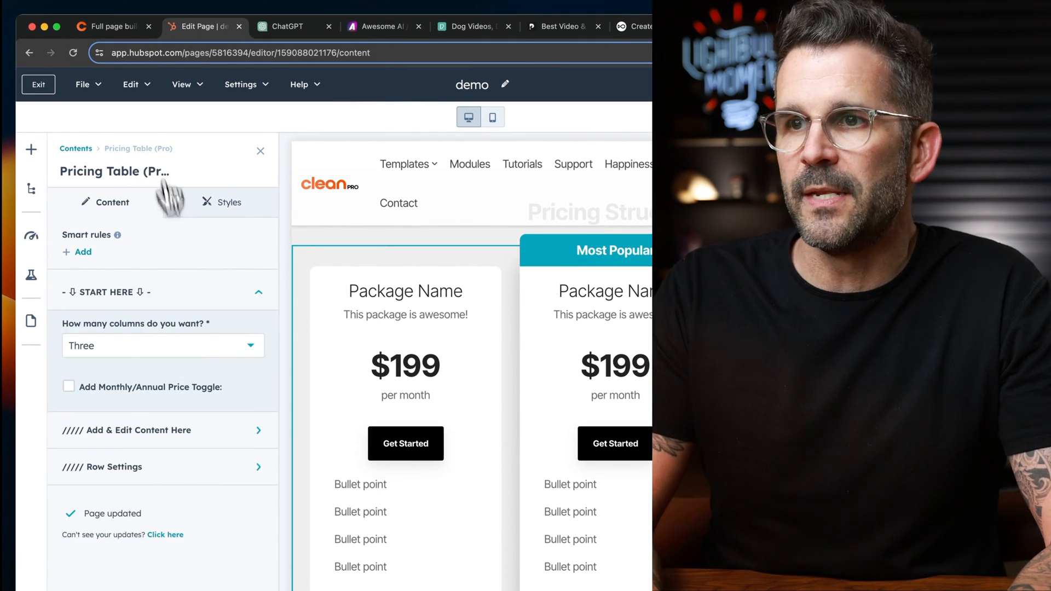
pyautogui.click(223, 464)
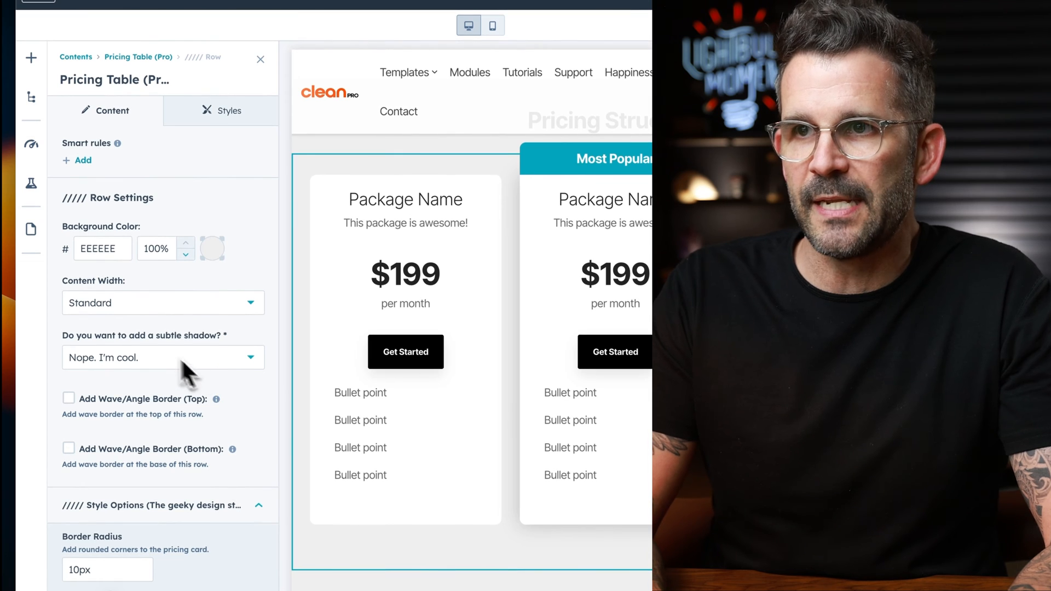
pyautogui.click(190, 314)
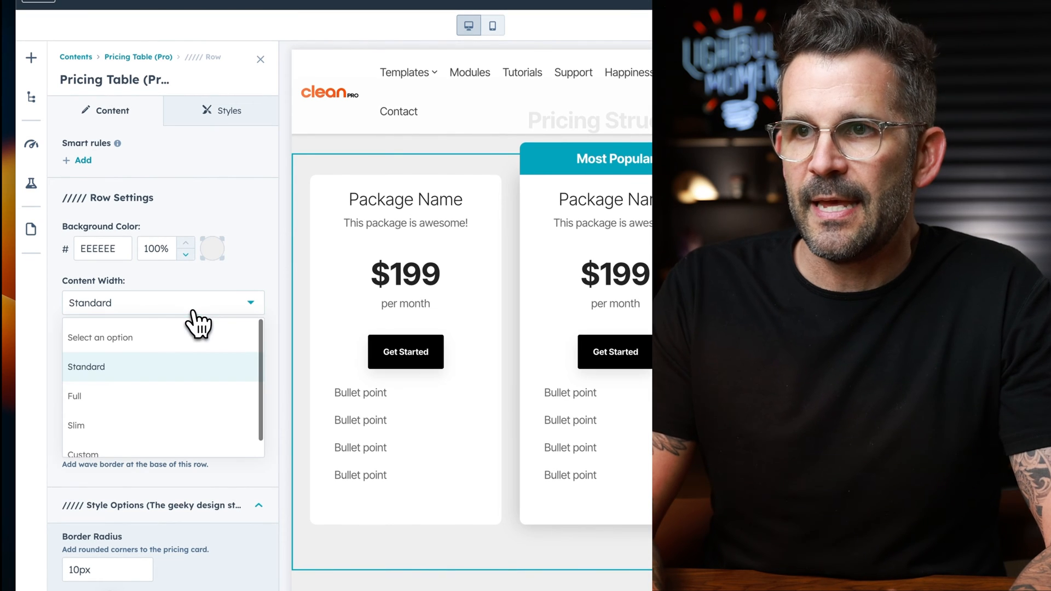
pyautogui.click(159, 436)
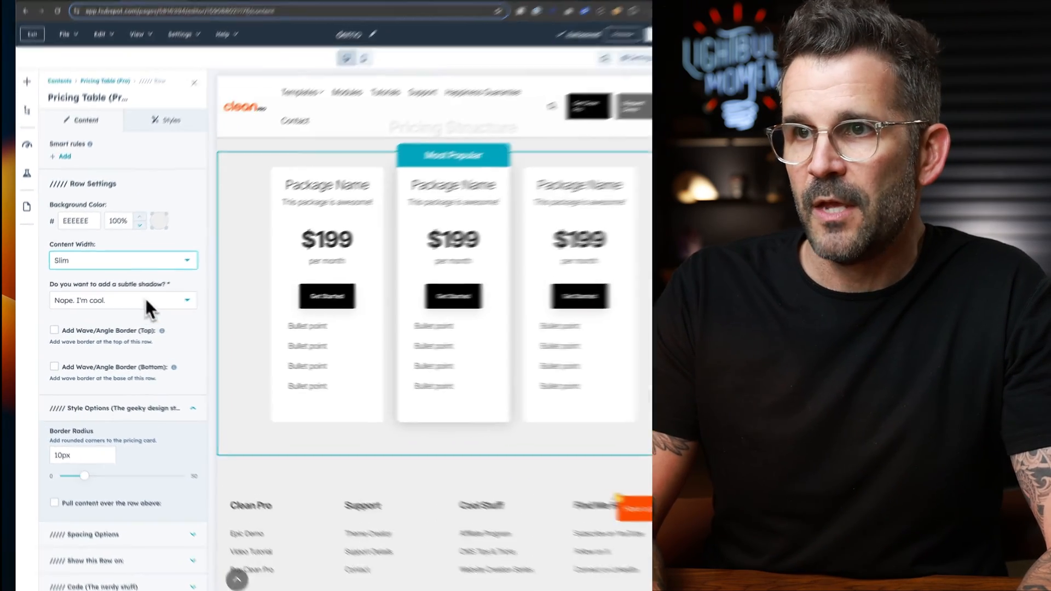
pyautogui.click(119, 267)
pyautogui.click(98, 355)
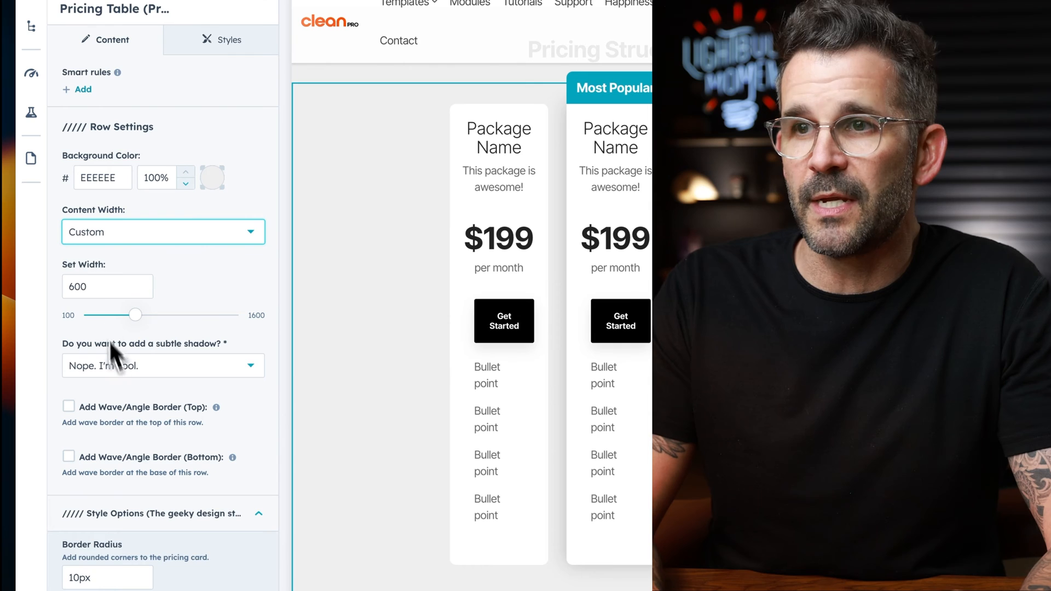
pyautogui.write('1140')
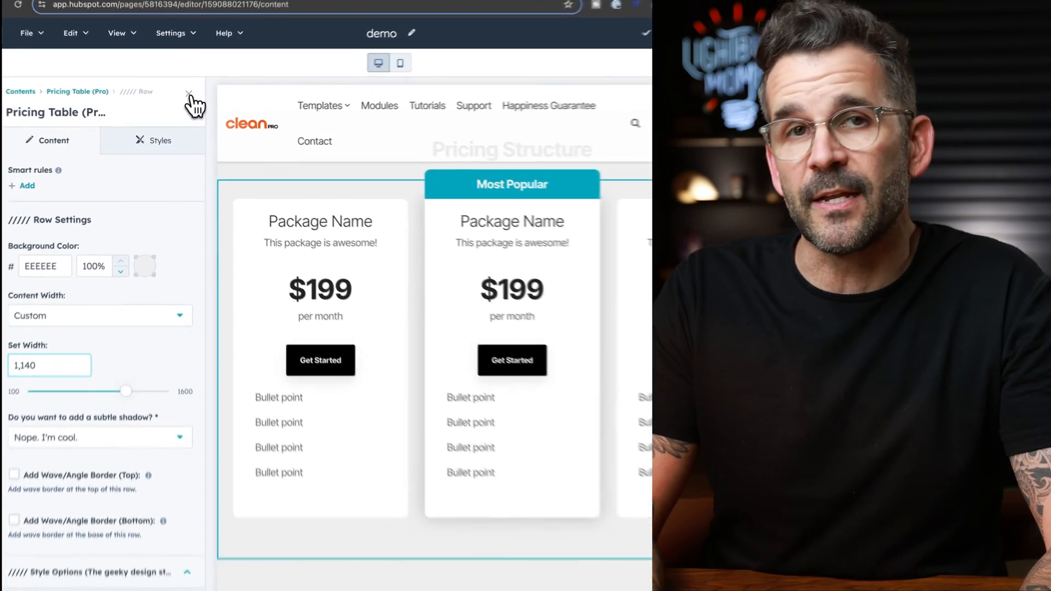
pyautogui.click(178, 105)
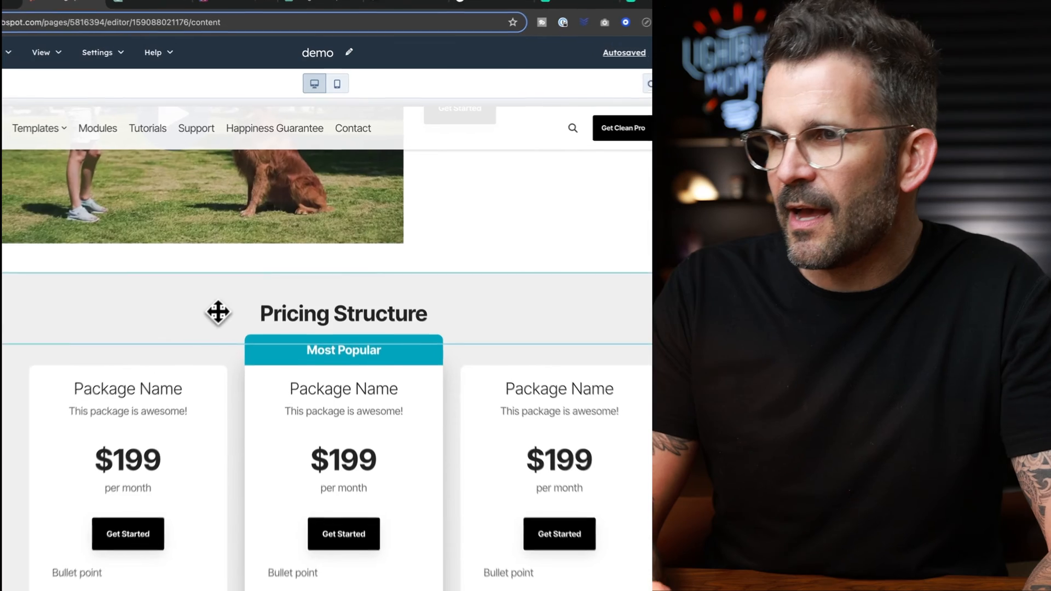
# Step: Set the Pricing Structure heading row's bottom padding to 50px for desktop and tablet and apply the changes
pyautogui.click(251, 240)
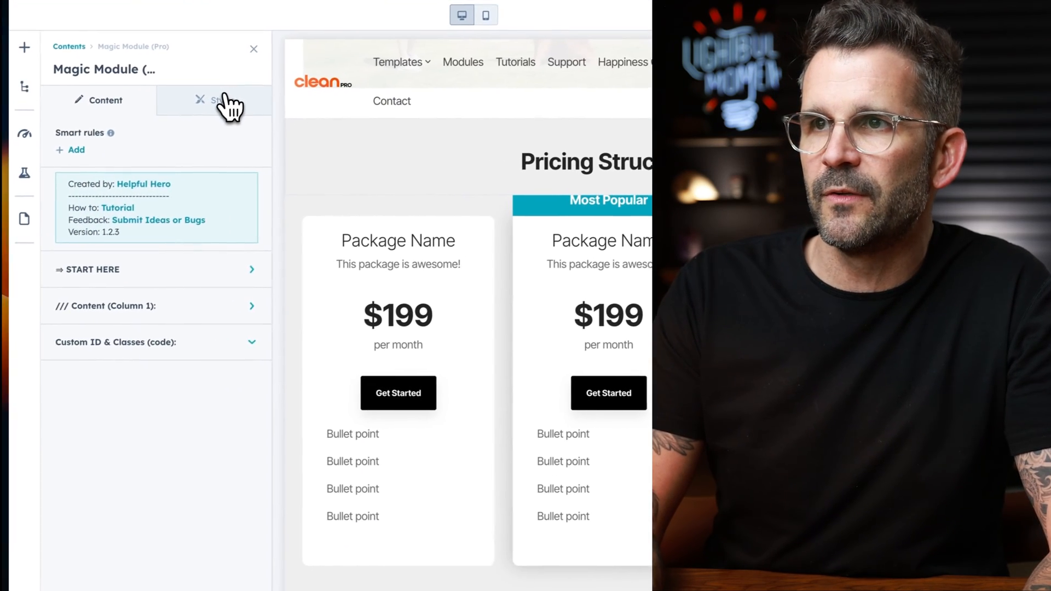
pyautogui.click(70, 167)
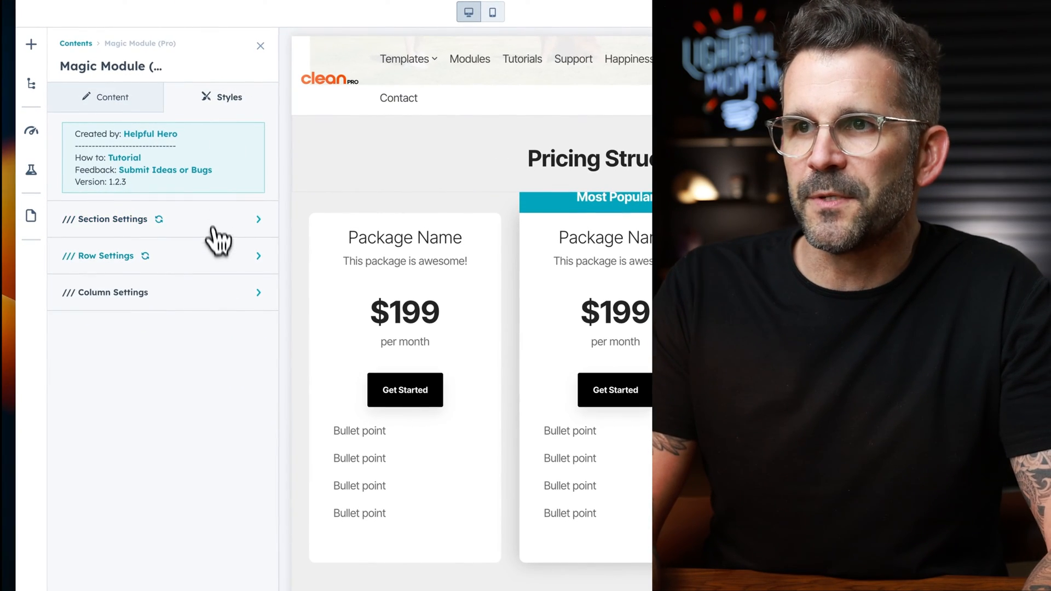
pyautogui.click(217, 256)
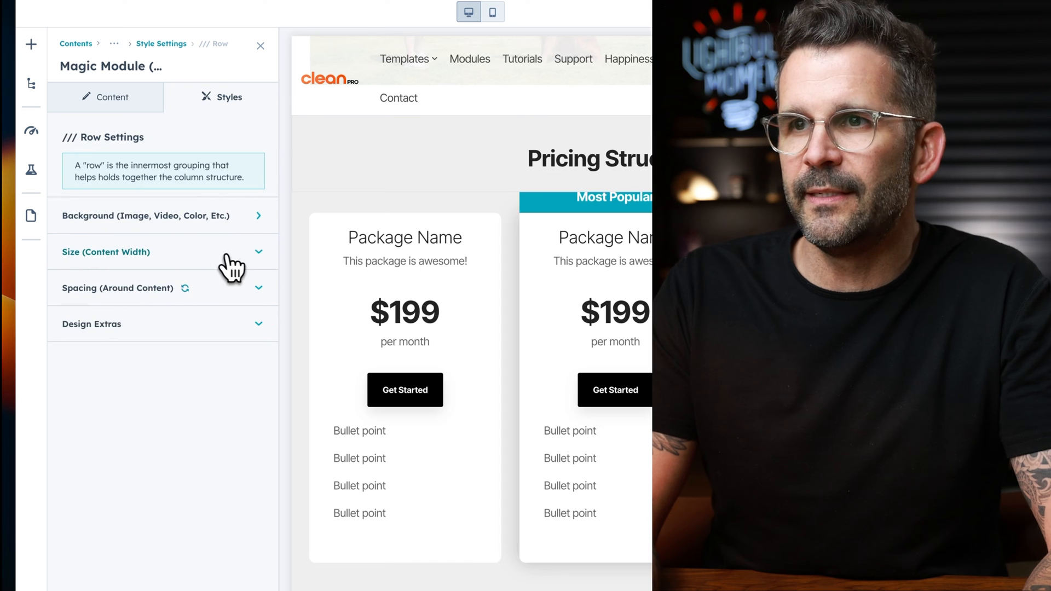
pyautogui.click(250, 286)
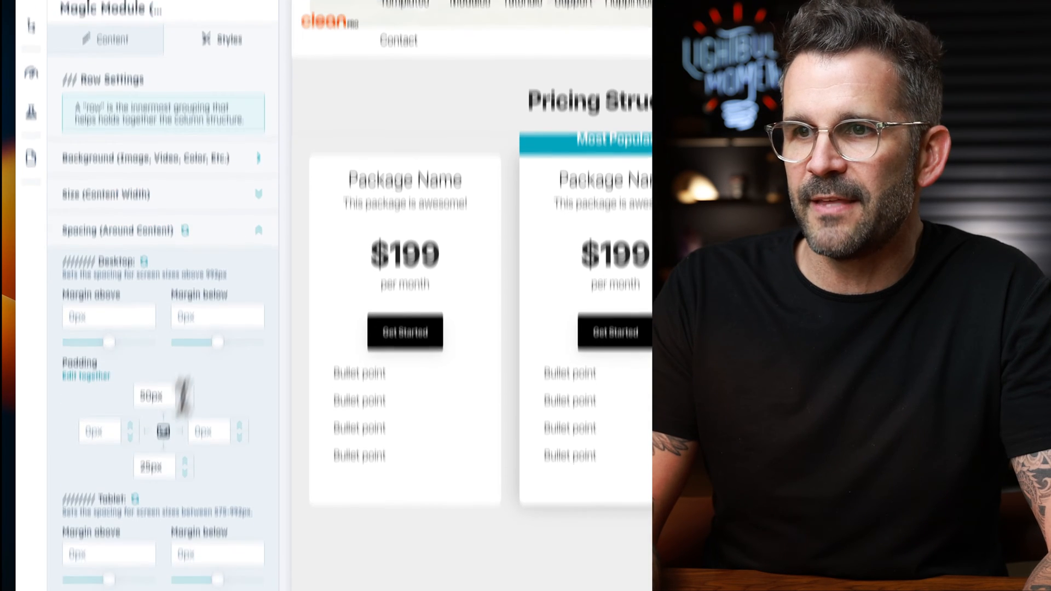
pyautogui.moveTo(151, 525); pyautogui.dragTo(117, 527)
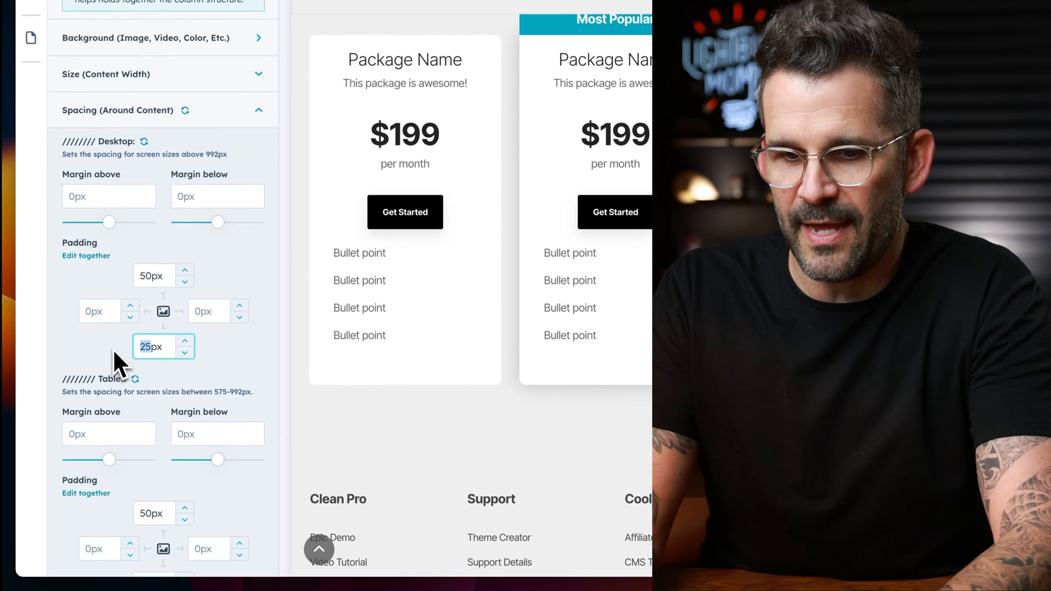
pyautogui.write('50')
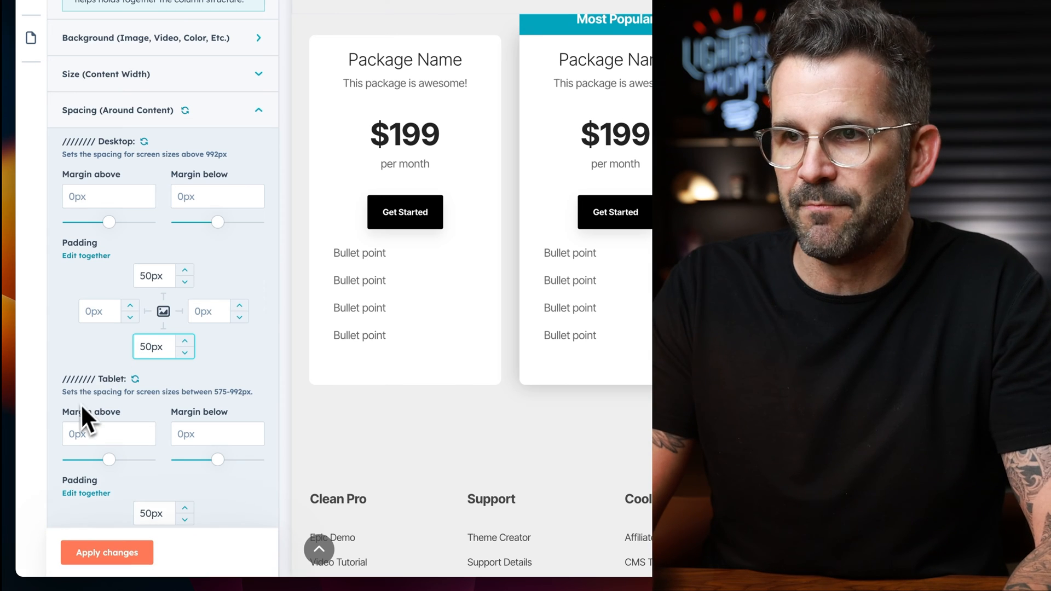
pyautogui.scroll(-3, 99, 394)
pyautogui.scroll(-1, 100, 398)
pyautogui.doubleClick(149, 383)
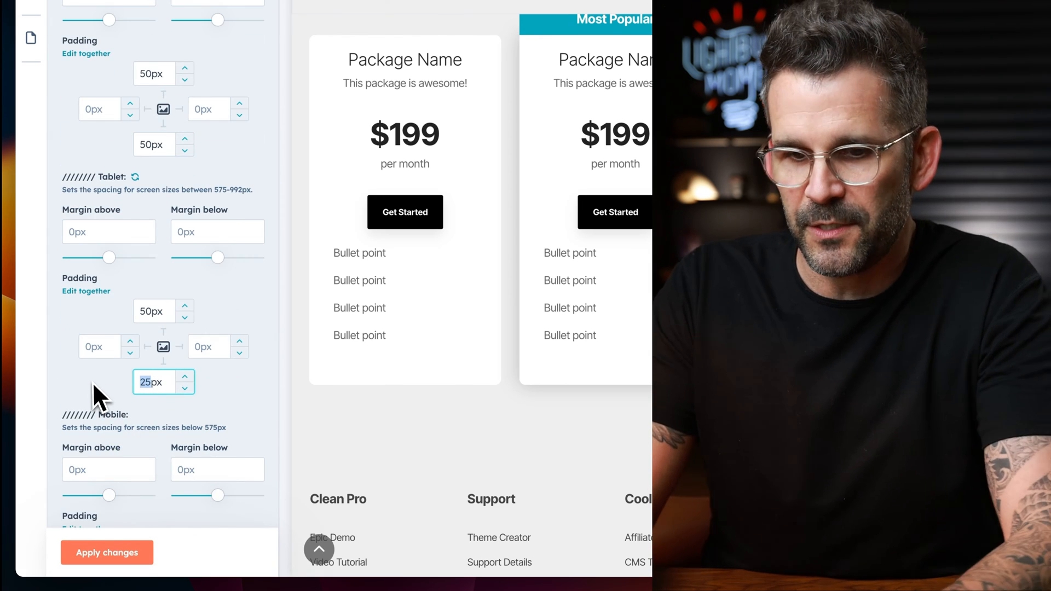
pyautogui.write('50')
pyautogui.click(114, 550)
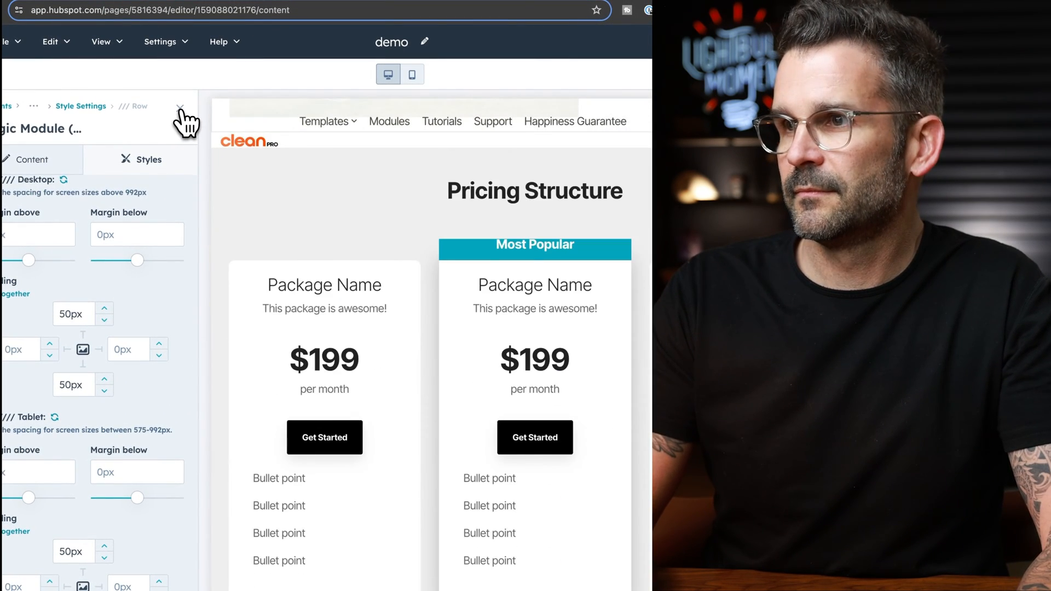
pyautogui.click(181, 107)
pyautogui.scroll(1, 335, 386)
pyautogui.scroll(-1, 335, 386)
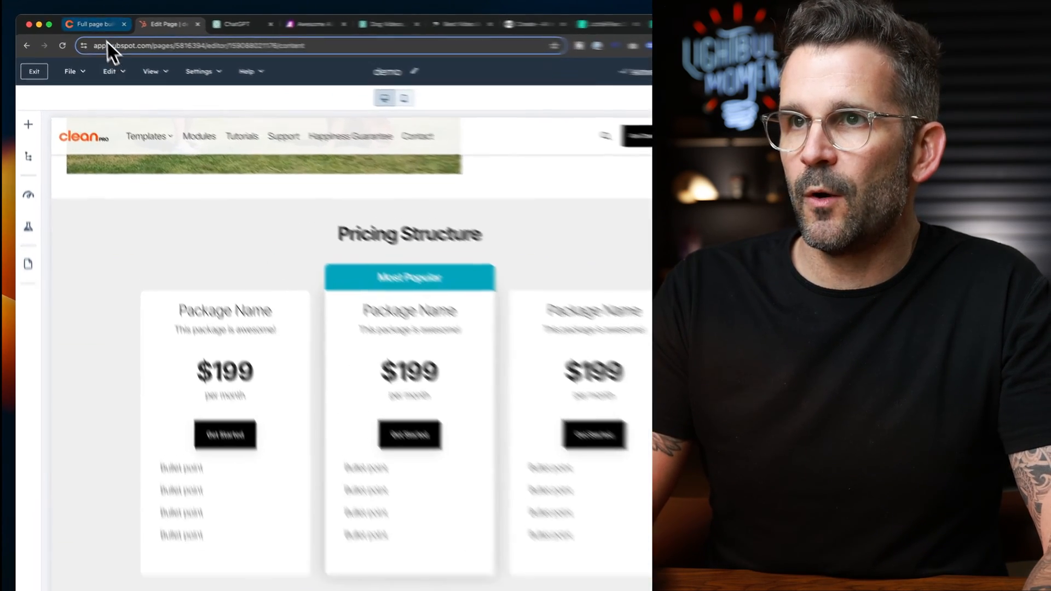
# Step: Examine the layout and background of the Happy Tails Testimonials section below the pricing cards on the reference page
pyautogui.click(82, 23)
pyautogui.scroll(-10, 303, 372)
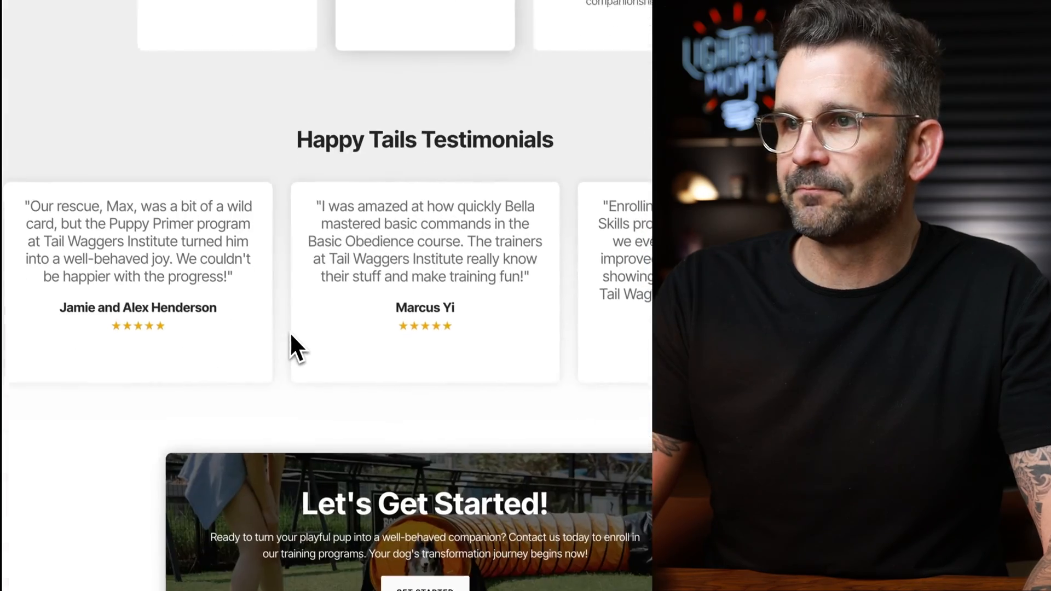
pyautogui.scroll(-1, 259, 329)
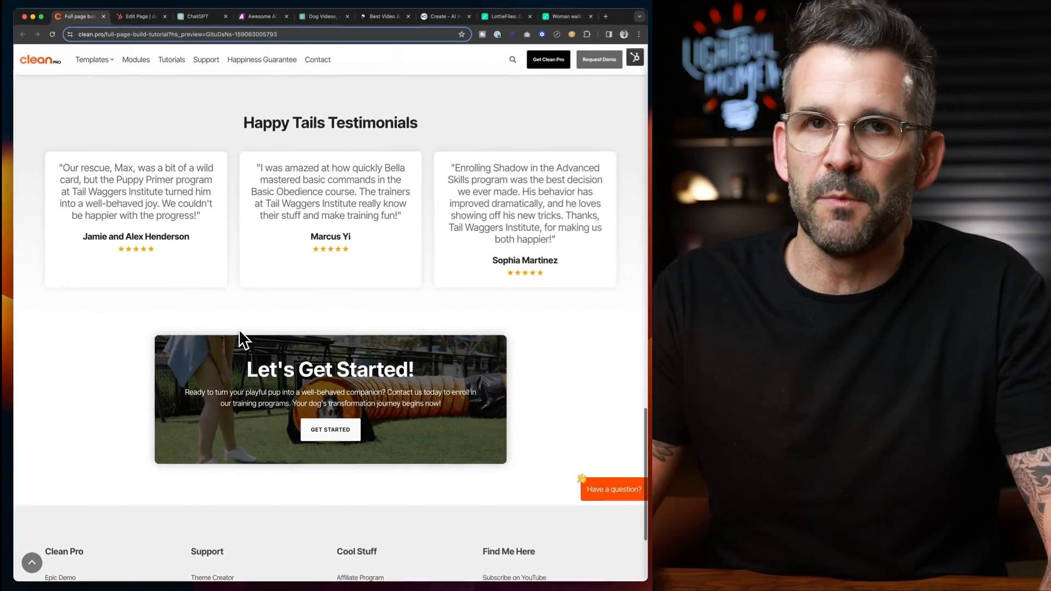
pyautogui.scroll(3, 259, 330)
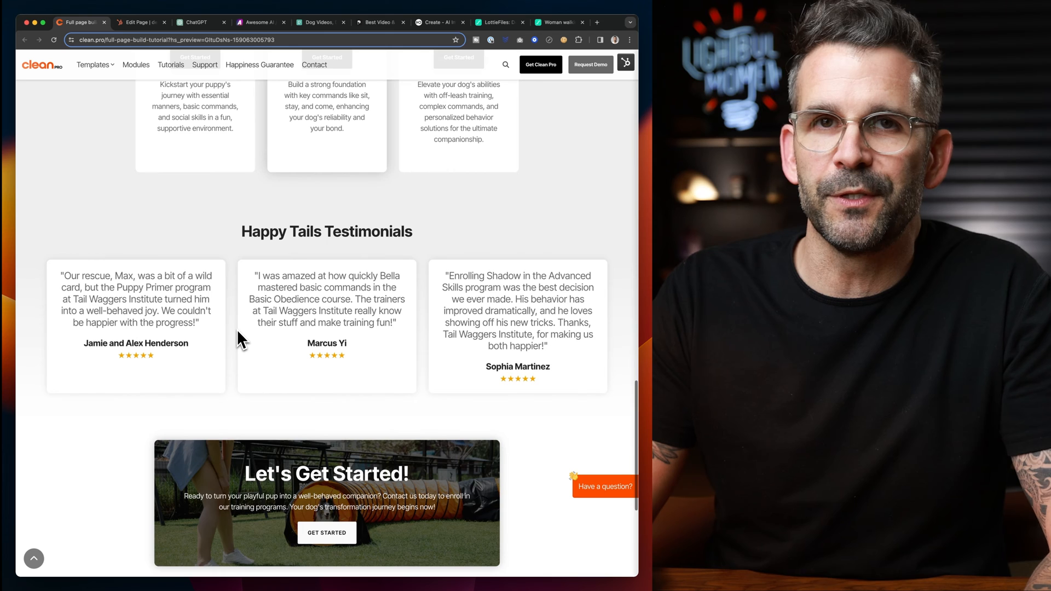
pyautogui.scroll(1, 236, 330)
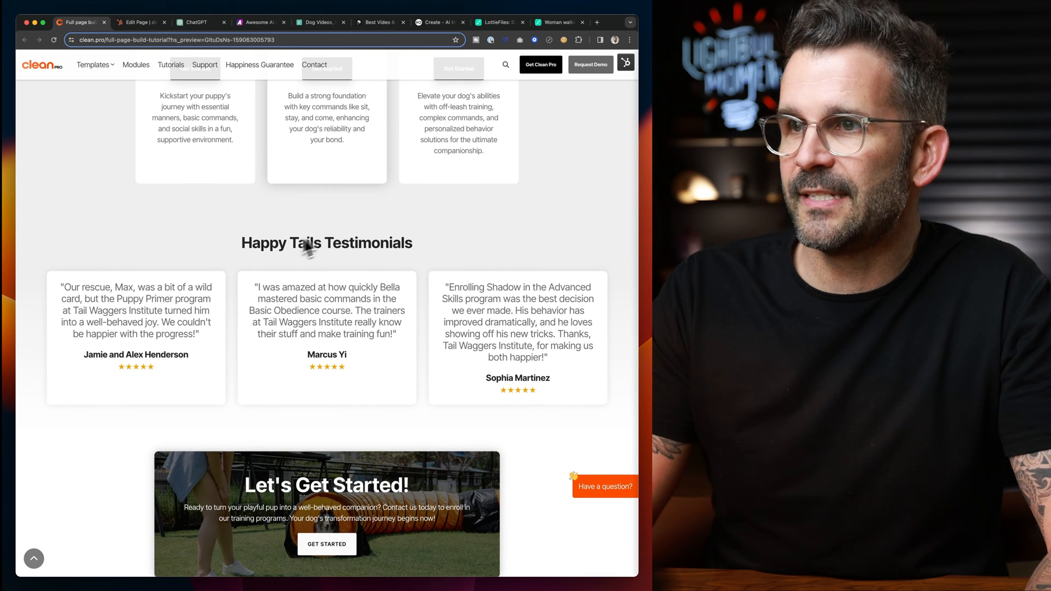
pyautogui.scroll(5, 235, 274)
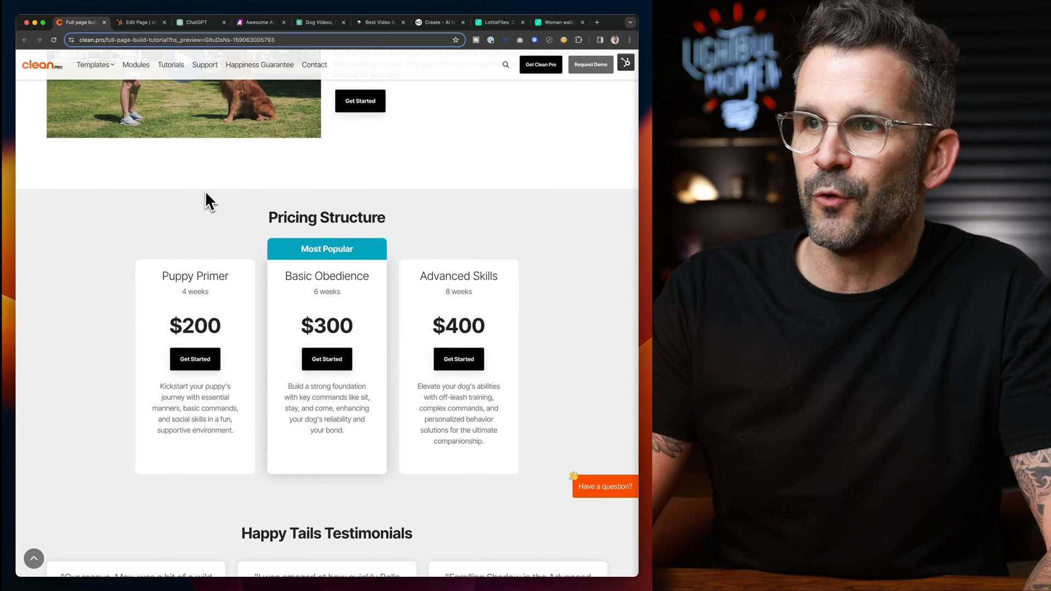
pyautogui.scroll(-5, 206, 197)
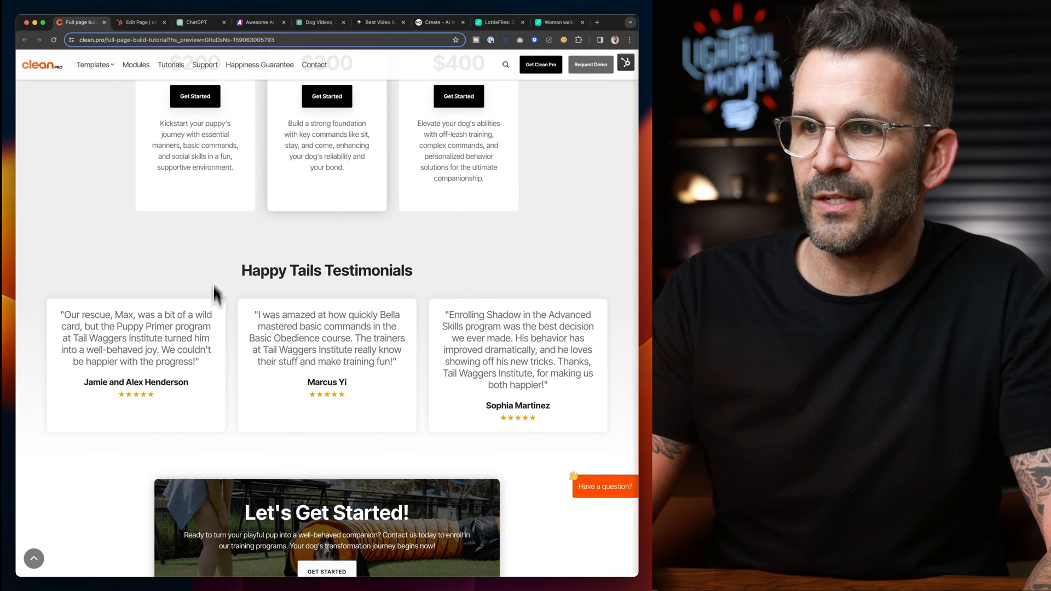
pyautogui.scroll(3, 205, 307)
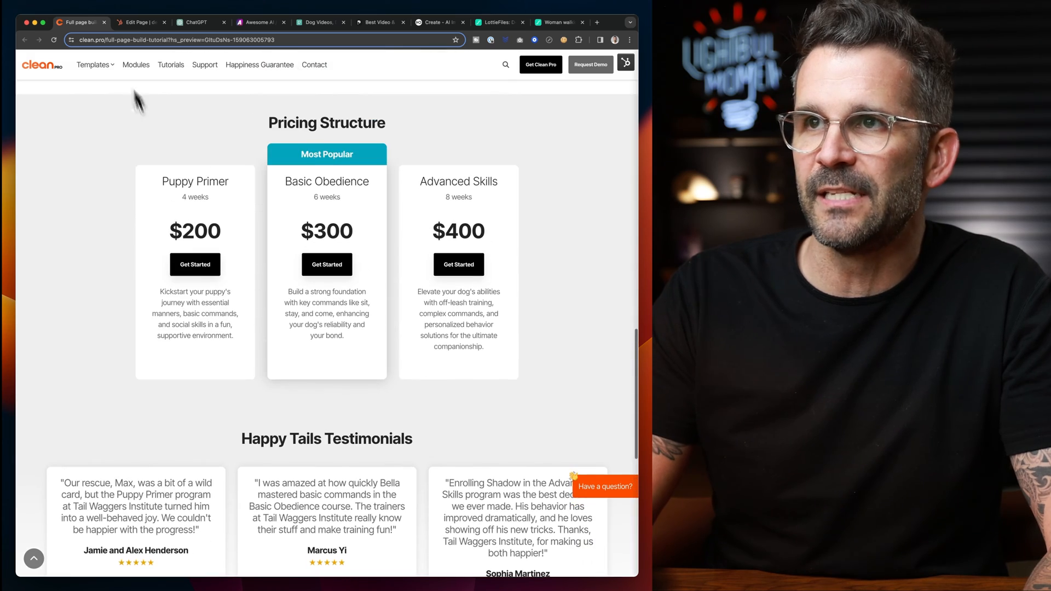
# Step: Switch to the HubSpot editor, duplicate the Pricing Structure heading row and move the copy below the pricing table
pyautogui.click(137, 22)
pyautogui.scroll(-3, 301, 312)
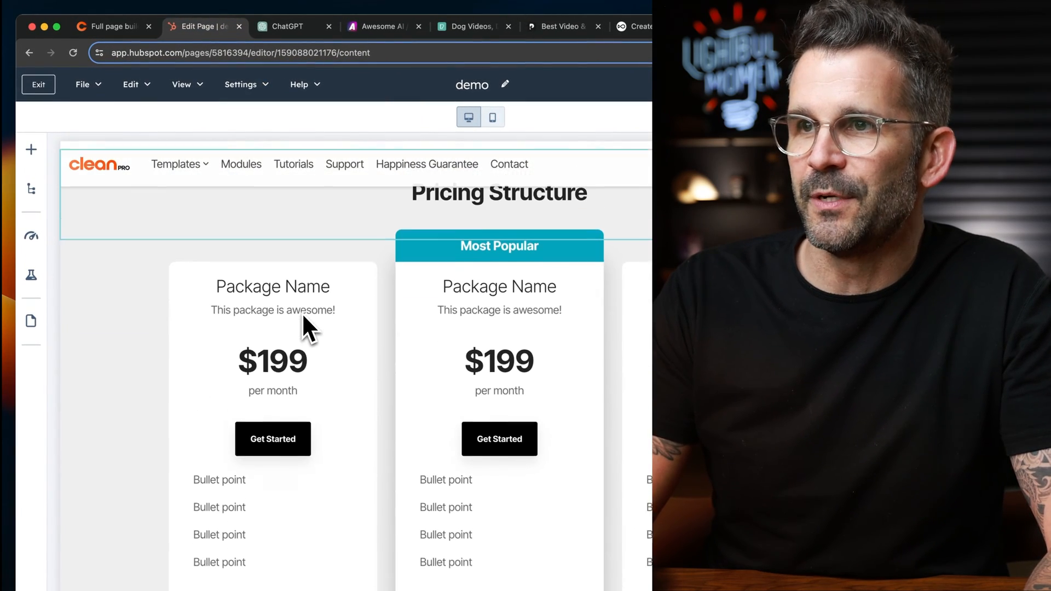
pyautogui.scroll(1, 301, 313)
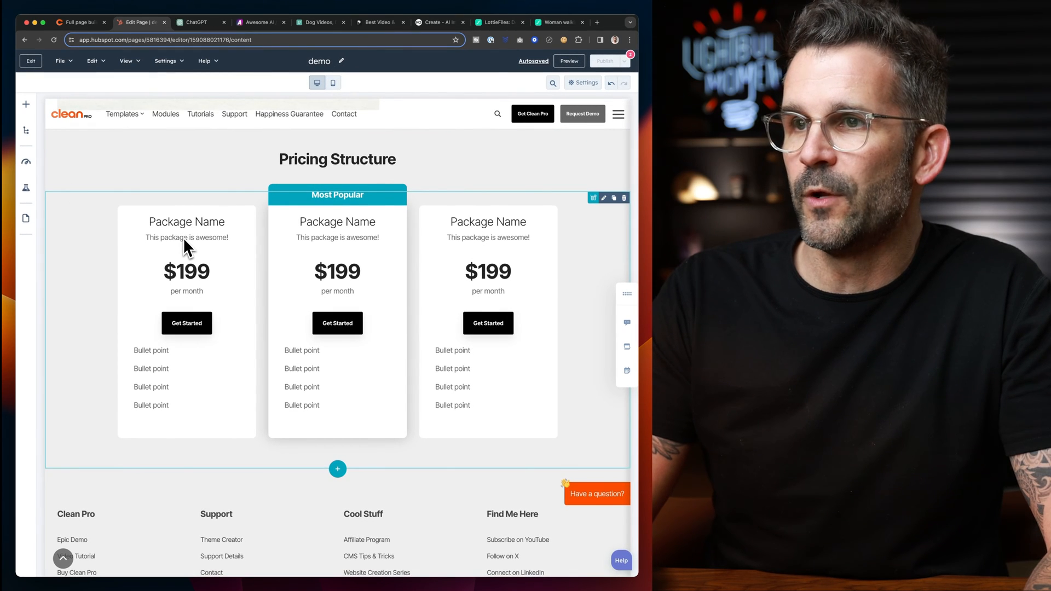
pyautogui.scroll(1, 183, 237)
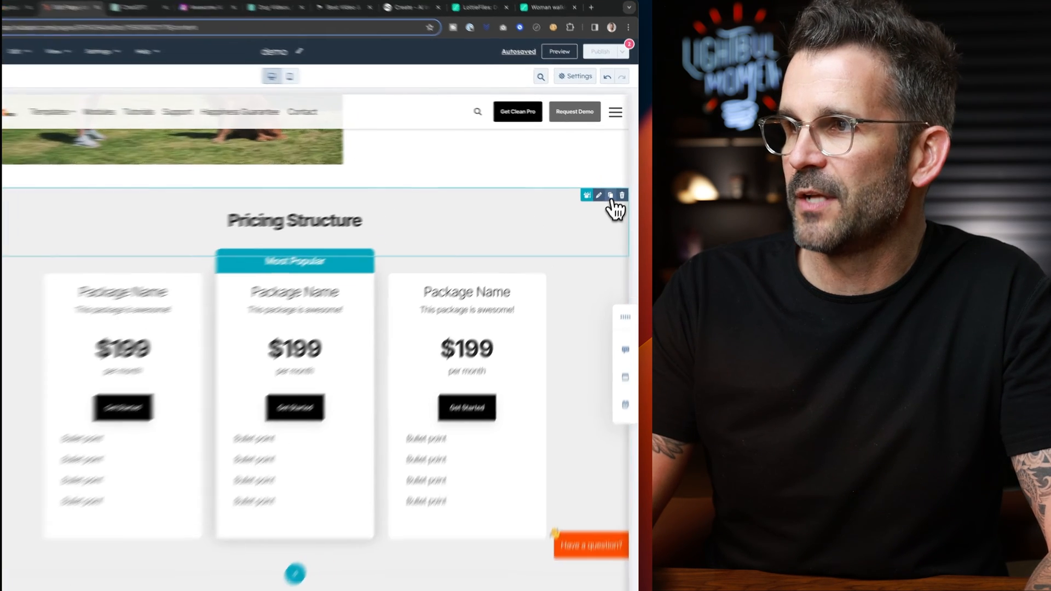
pyautogui.click(614, 186)
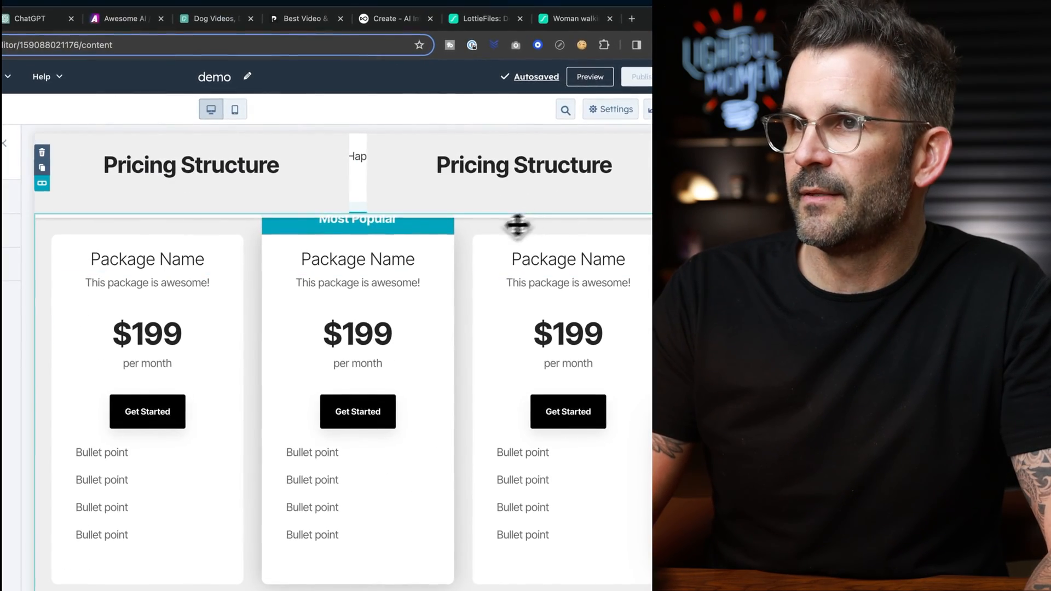
pyautogui.click(4, 143)
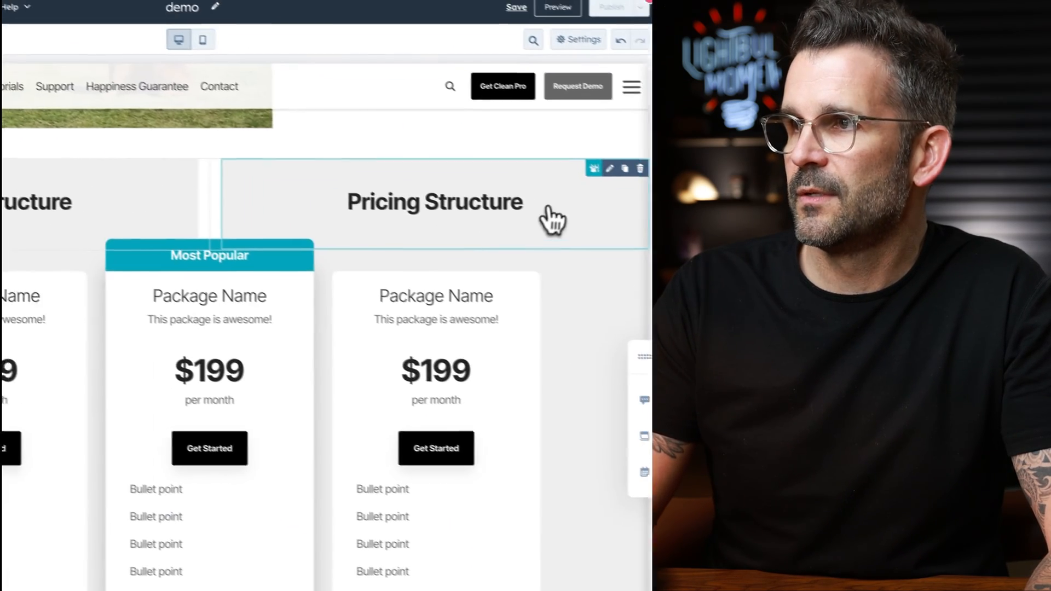
pyautogui.moveTo(593, 168); pyautogui.dragTo(294, 436)
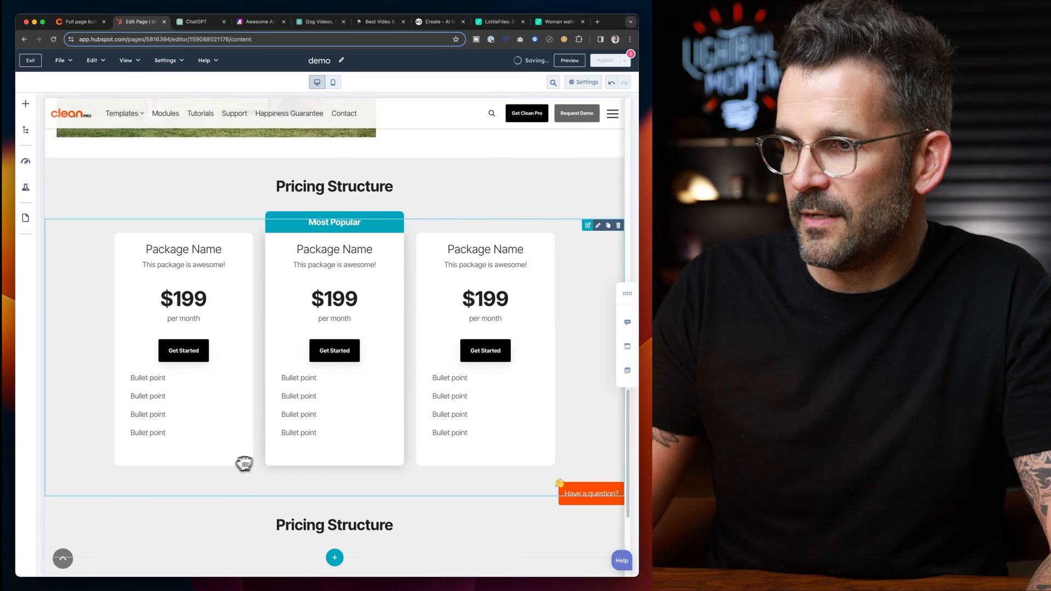
pyautogui.scroll(-4, 269, 460)
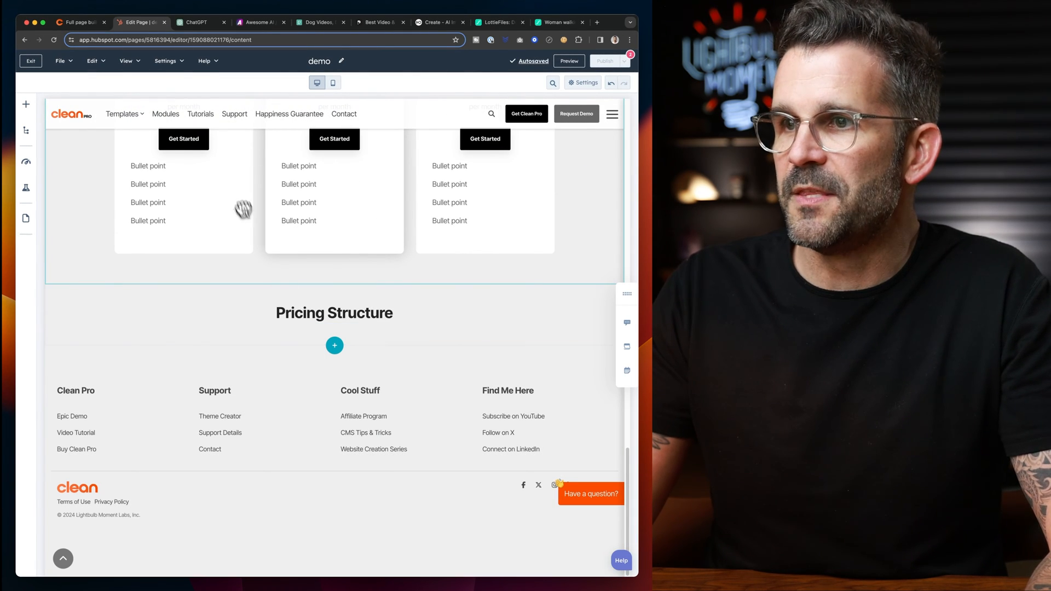
# Step: Replace the duplicated heading's rich text with "Happy Tails Testimonials" copied from the reference page
pyautogui.click(84, 23)
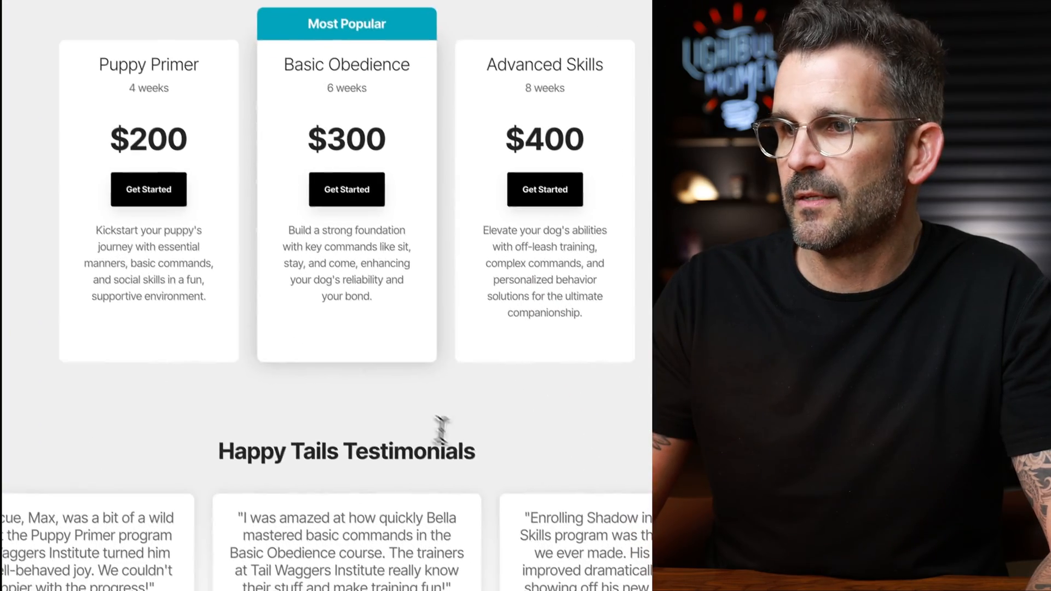
pyautogui.moveTo(441, 430); pyautogui.dragTo(126, 460)
pyautogui.press('super+c')
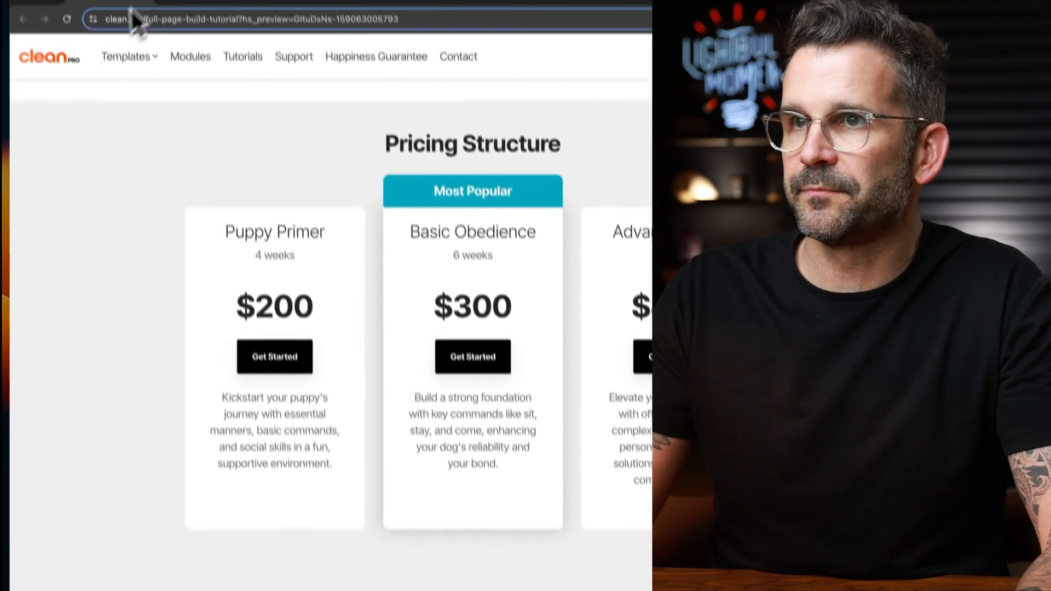
pyautogui.click(208, 24)
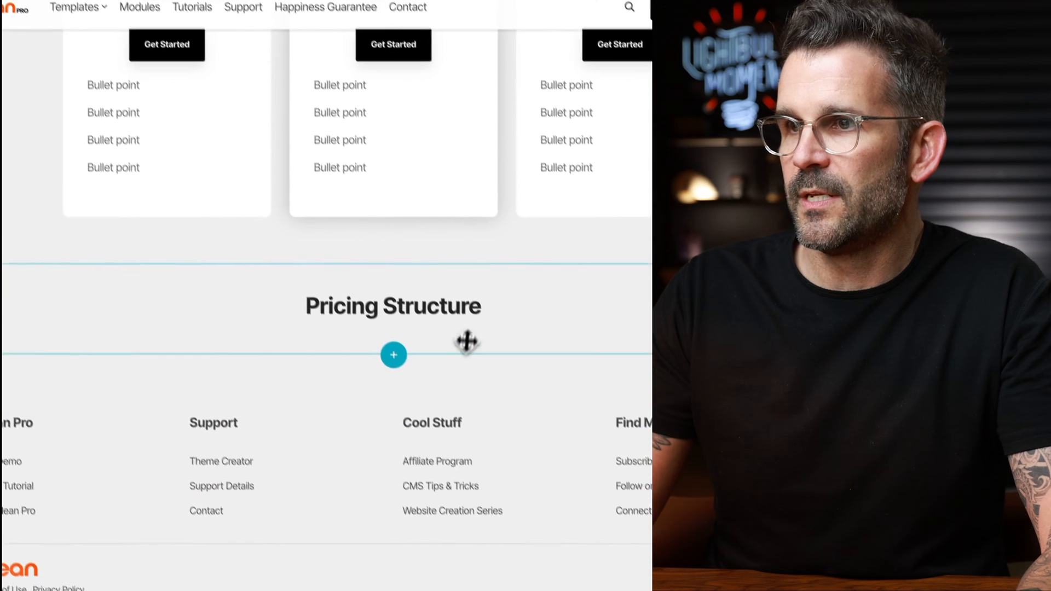
pyautogui.click(437, 304)
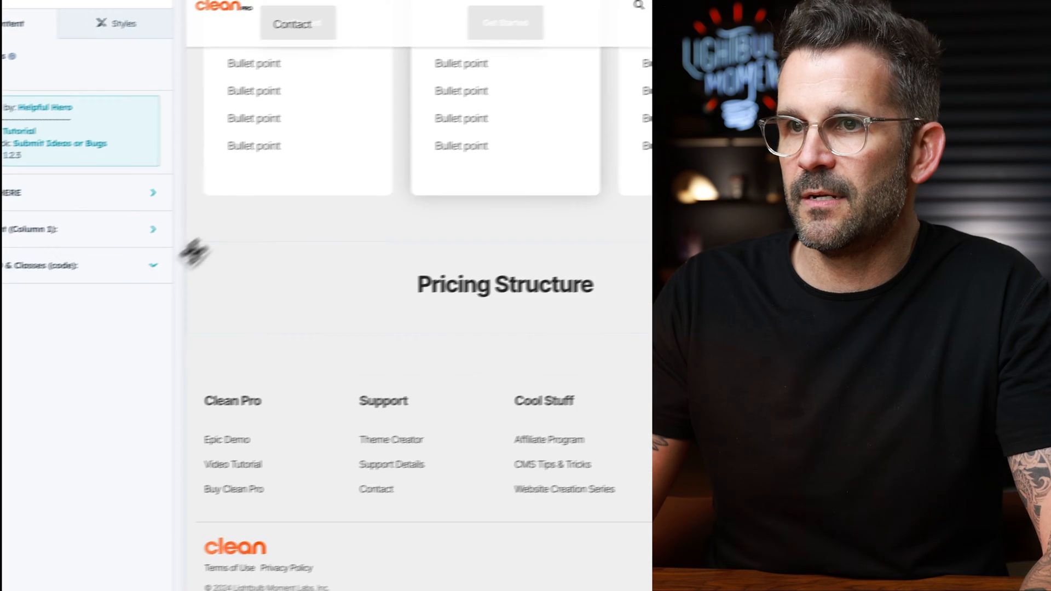
pyautogui.click(206, 210)
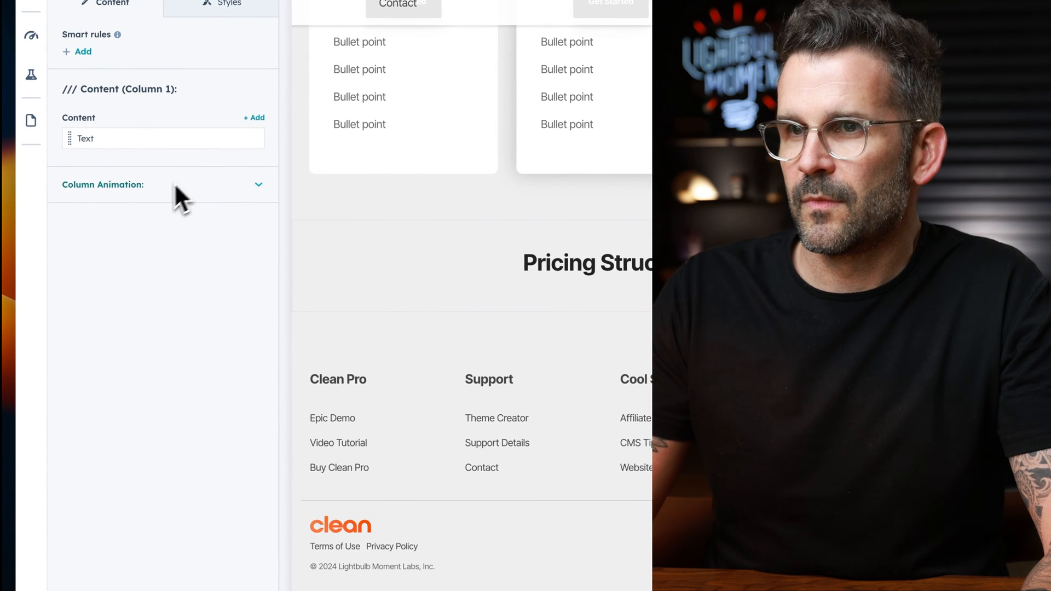
pyautogui.click(213, 139)
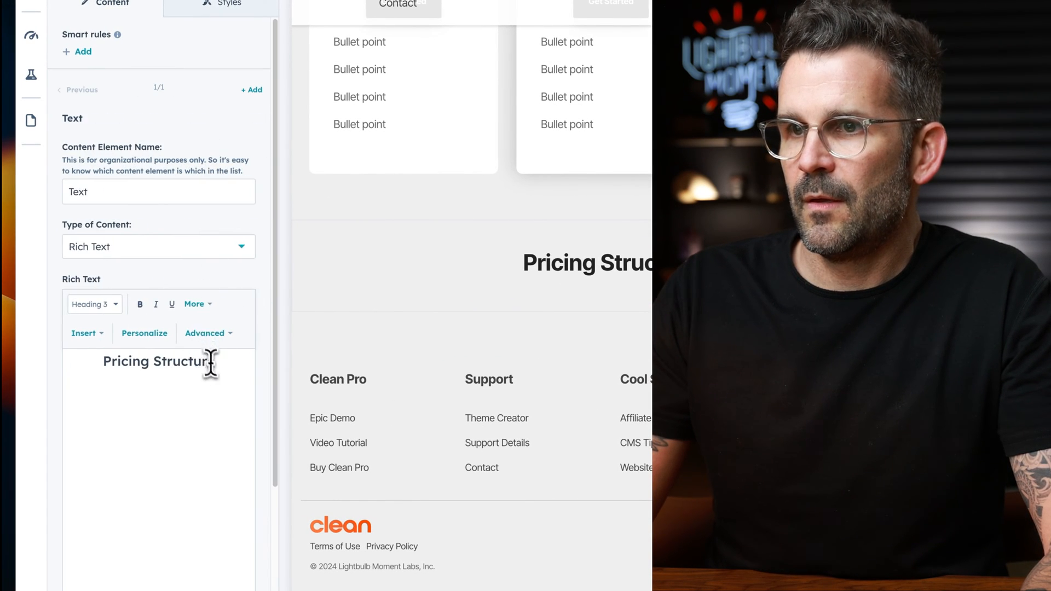
pyautogui.press('super+v')
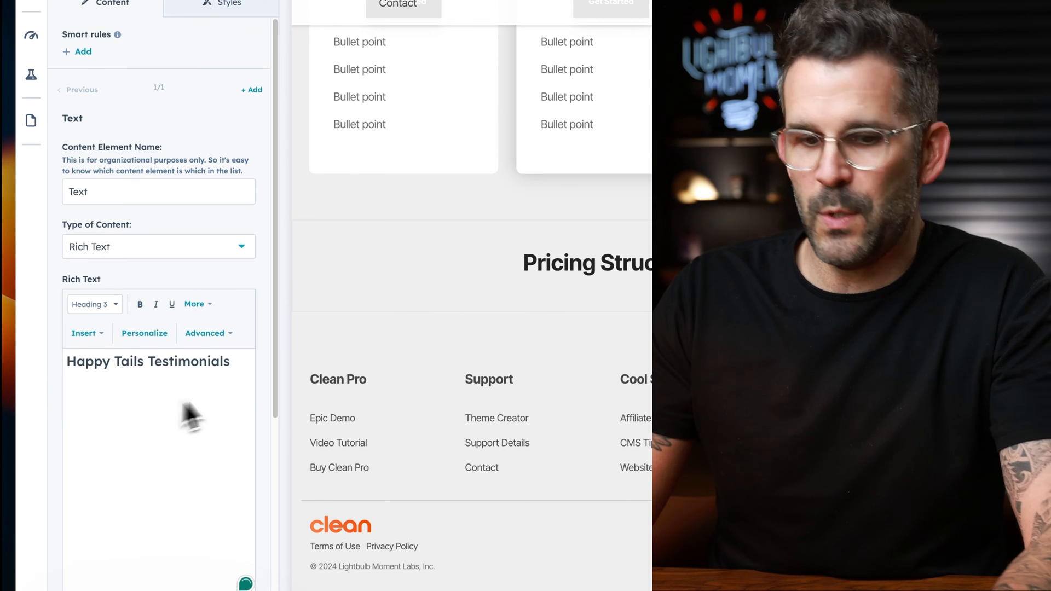
# Step: Center the Happy Tails Testimonials heading and apply the changes
pyautogui.click(197, 304)
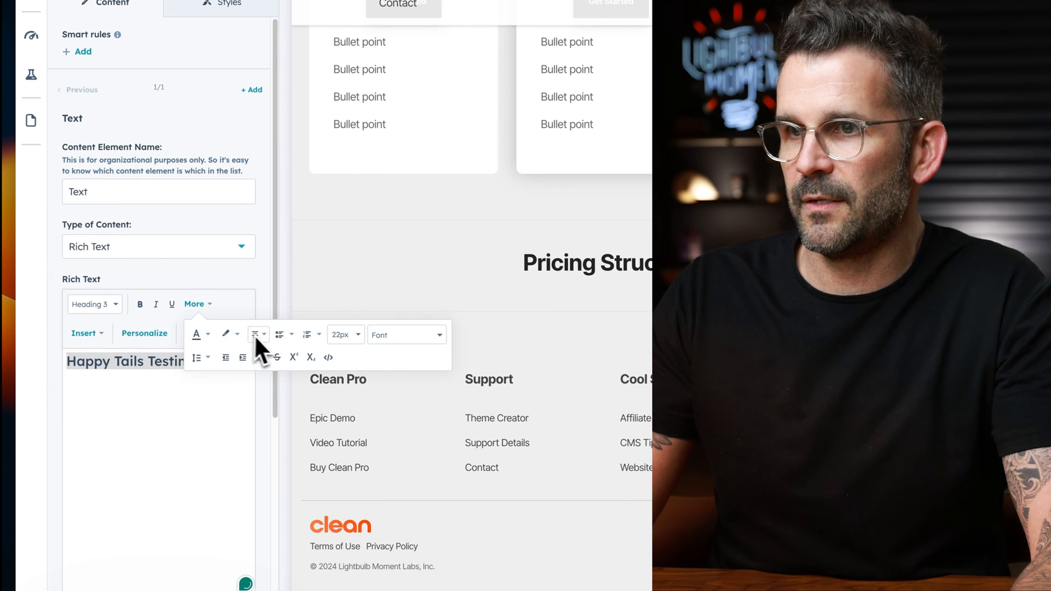
pyautogui.click(266, 387)
pyautogui.scroll(-3, 206, 488)
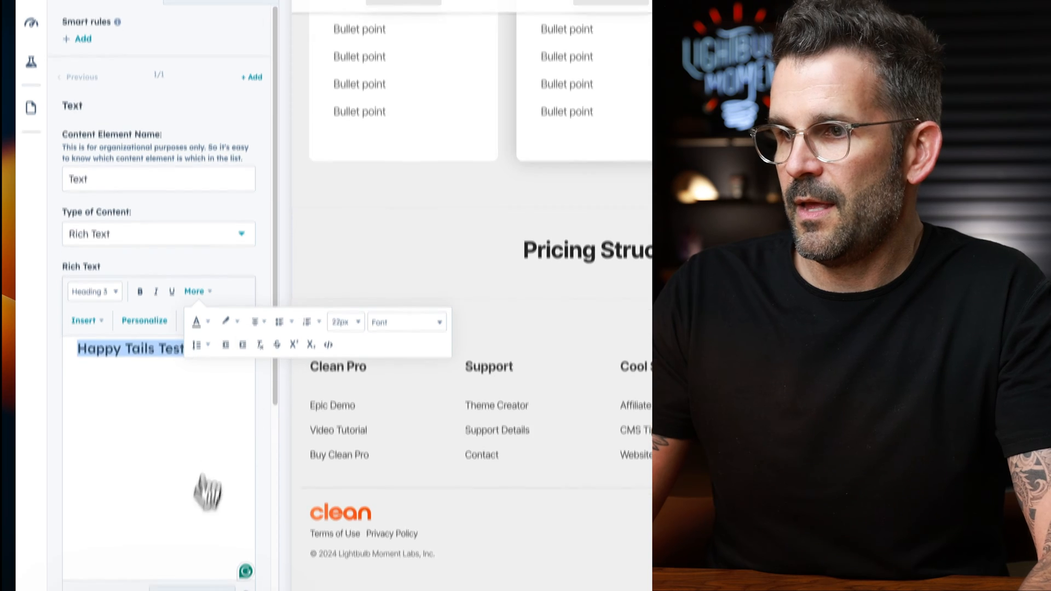
pyautogui.click(121, 563)
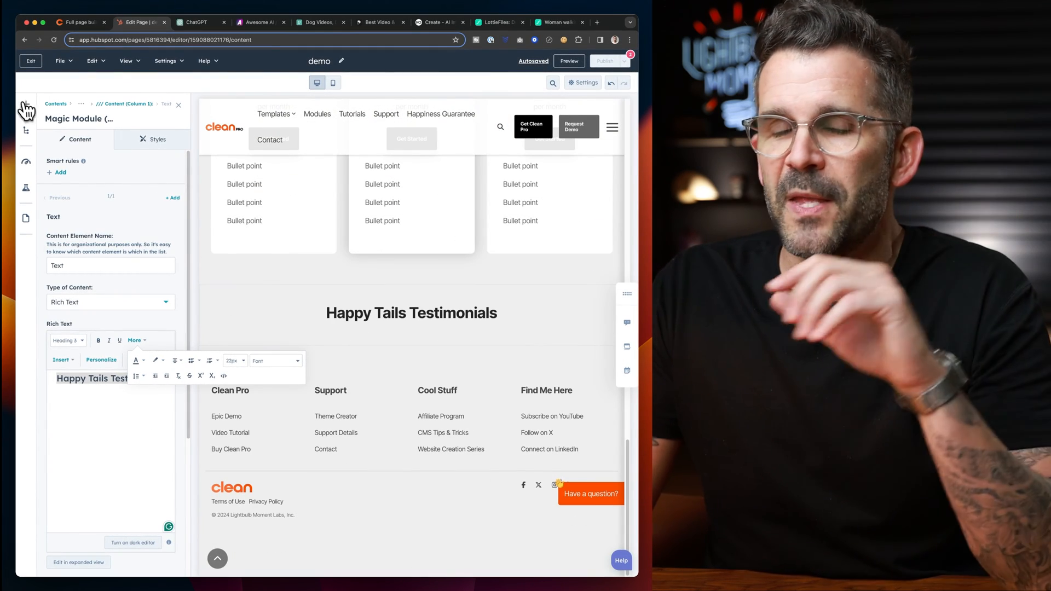
# Step: Search the modules for "ver" and add Versa Cards (Pro-Beta) below the Happy Tails Testimonials heading
pyautogui.click(27, 131)
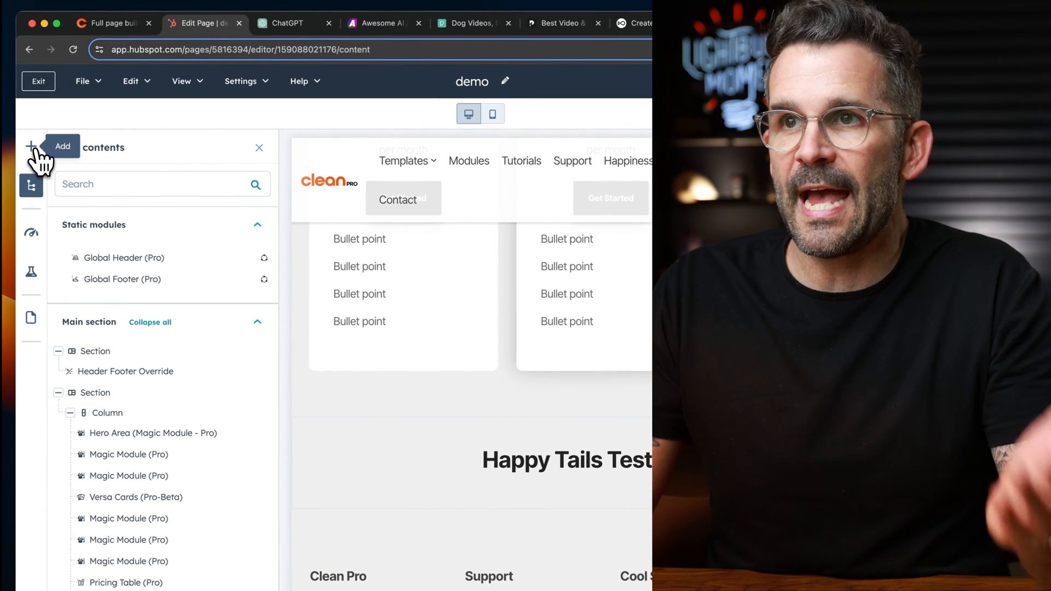
pyautogui.click(33, 152)
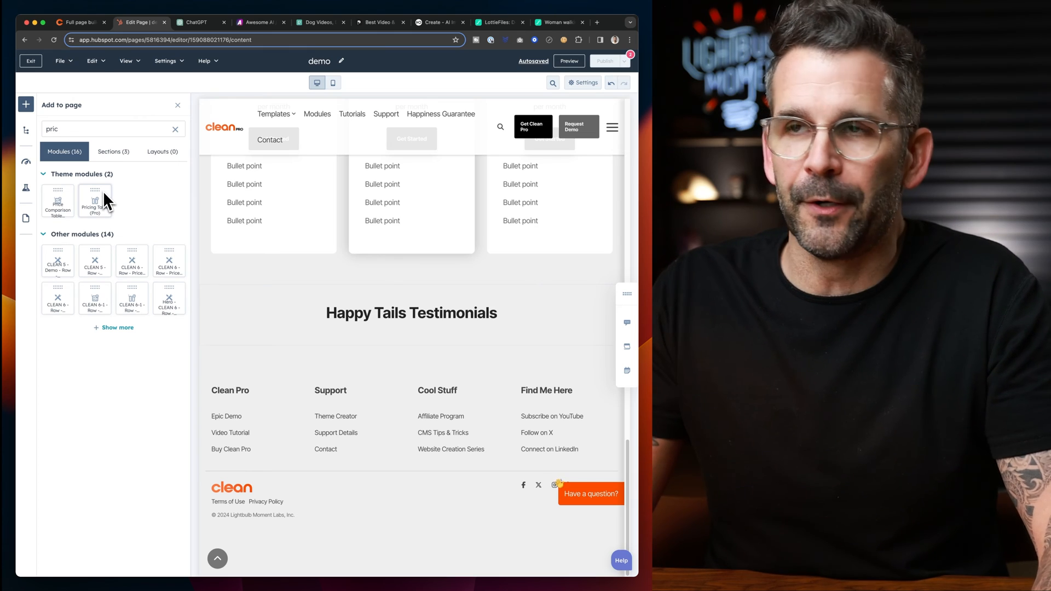
pyautogui.moveTo(58, 130); pyautogui.dragTo(35, 125)
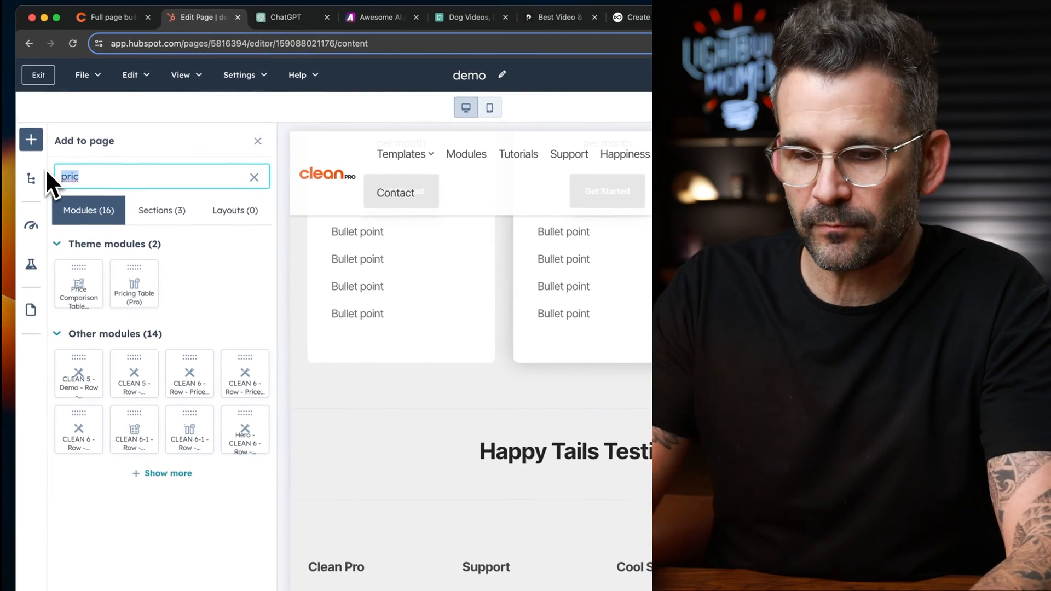
pyautogui.write('ver')
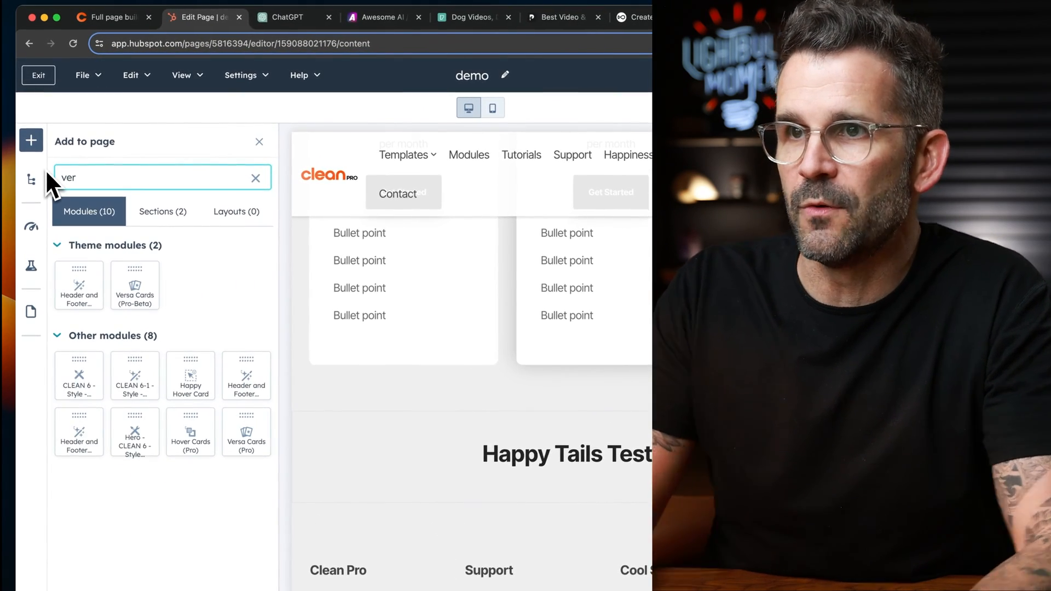
pyautogui.moveTo(135, 285); pyautogui.dragTo(685, 481)
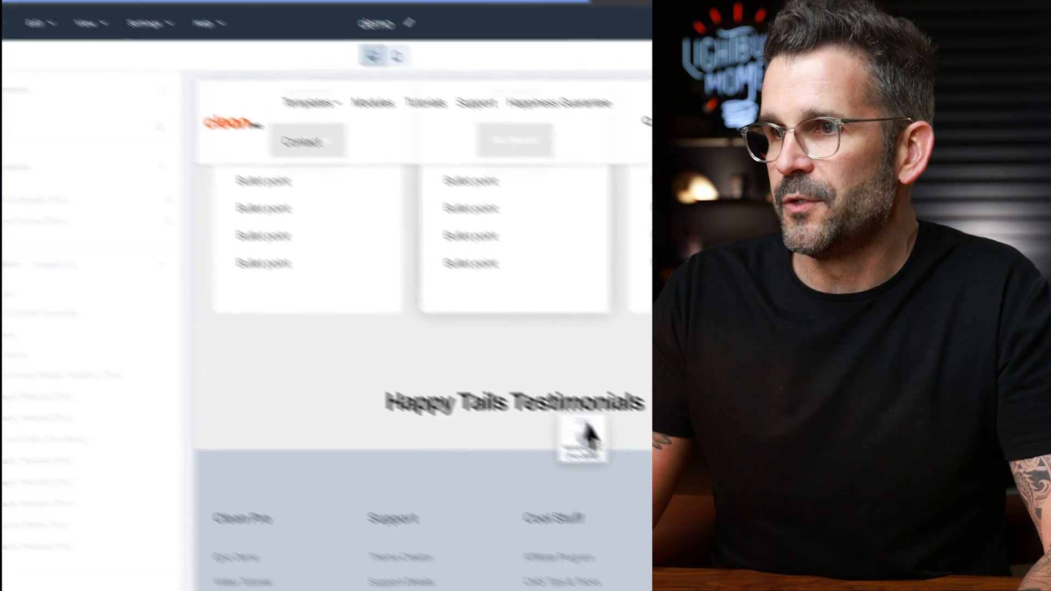
pyautogui.moveTo(498, 375); pyautogui.dragTo(498, 375)
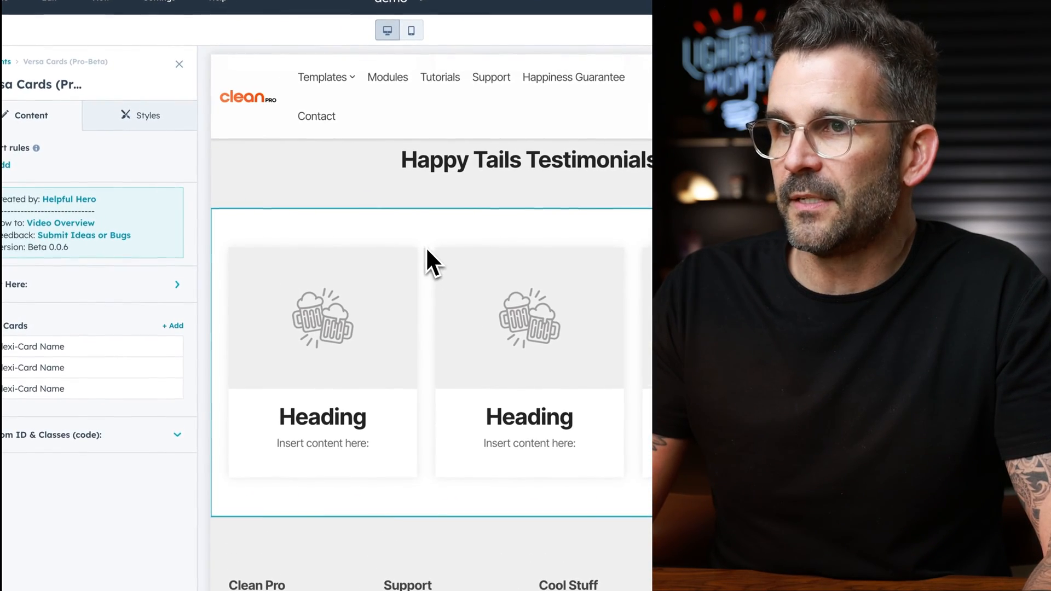
# Step: Set the Versa Cards type to Testimonial Cards, apply it, and remove the placeholder photo from the first card
pyautogui.click(102, 286)
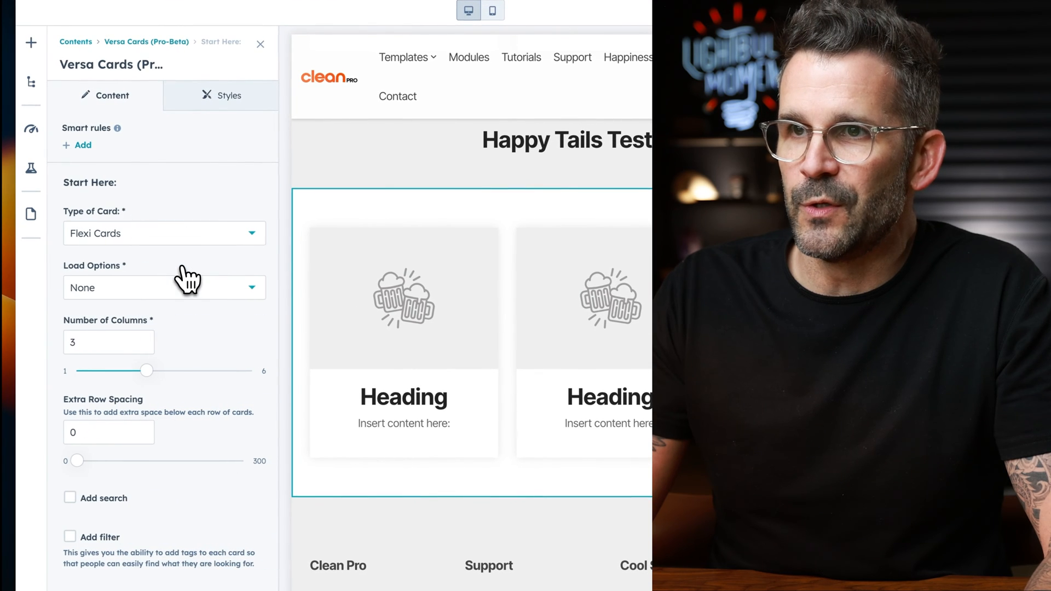
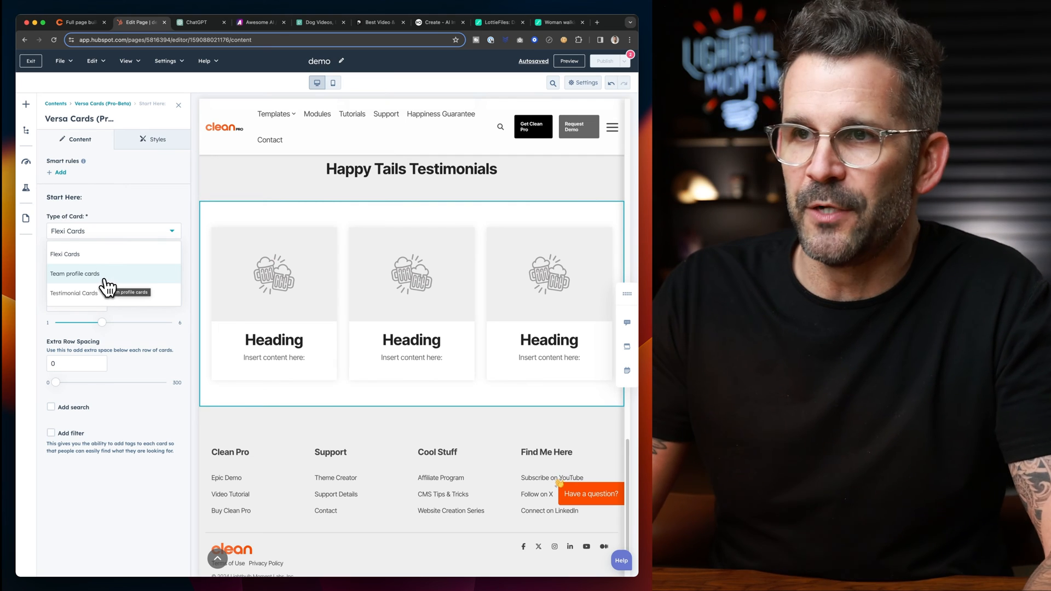
pyautogui.click(94, 294)
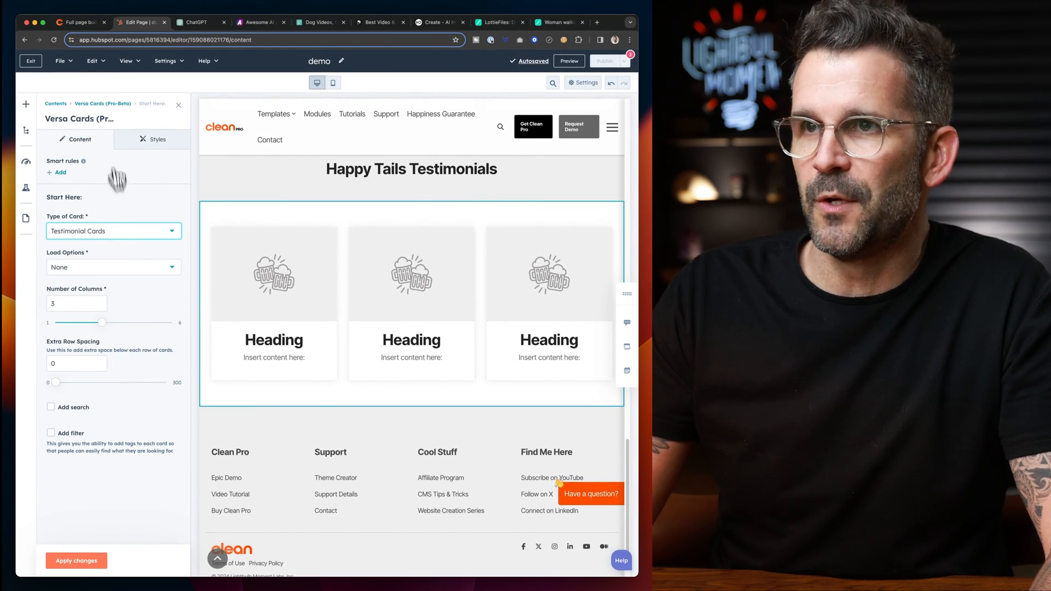
pyautogui.click(104, 104)
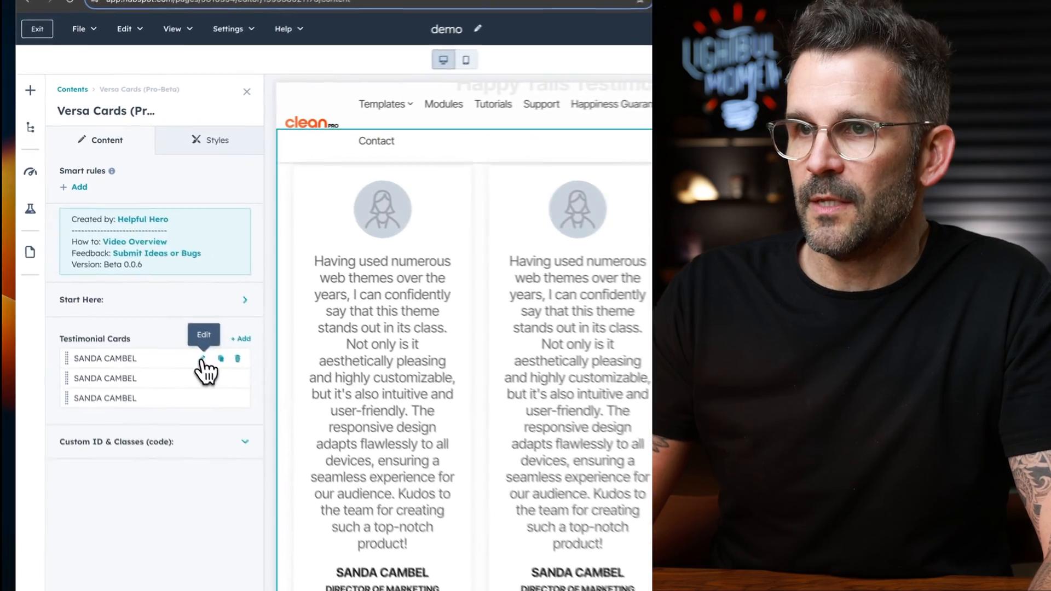
pyautogui.click(159, 294)
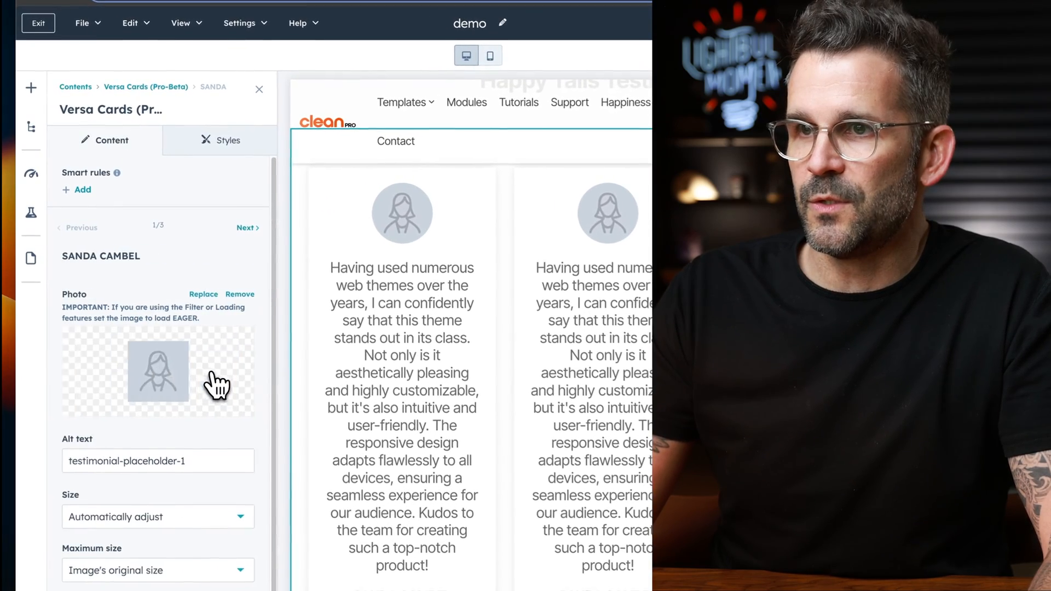
pyautogui.click(241, 296)
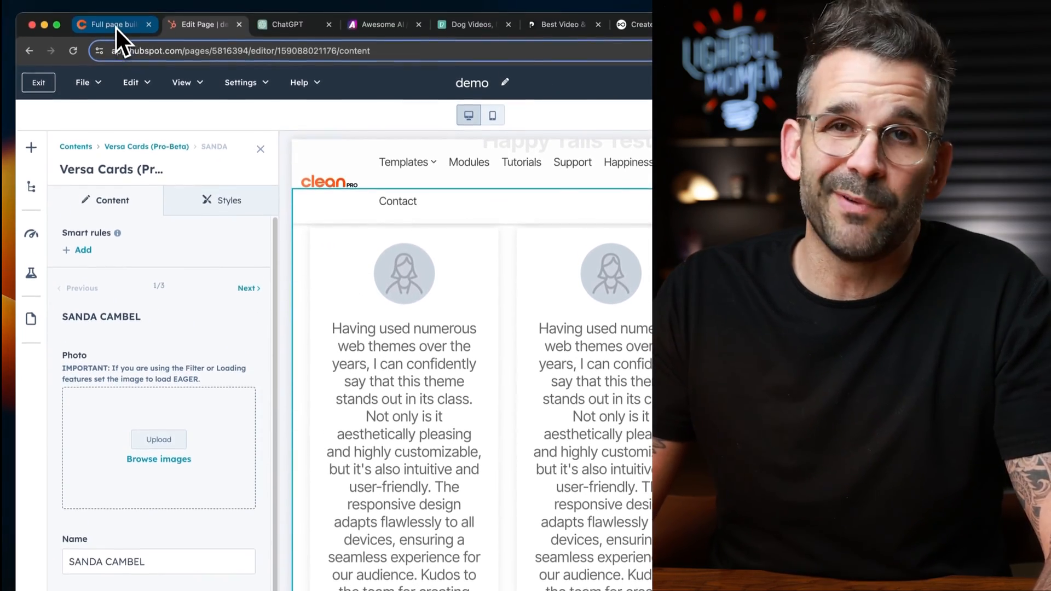
# Step: Replace the first testimonial card's quote with the first testimonial text copied from the reference page
pyautogui.click(115, 26)
pyautogui.scroll(-7, 246, 496)
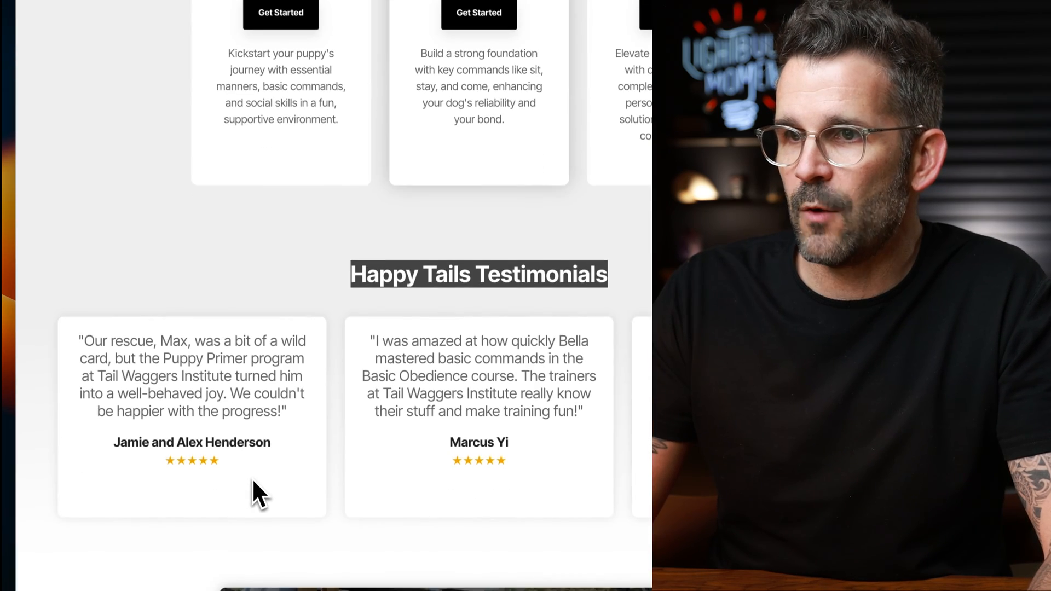
pyautogui.moveTo(288, 408); pyautogui.dragTo(90, 363)
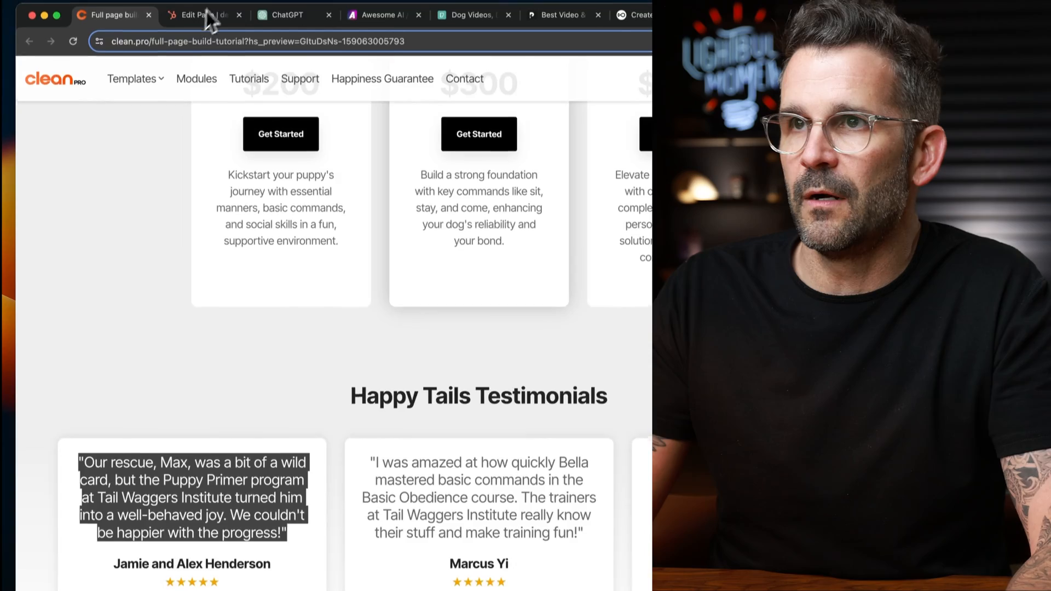
pyautogui.click(204, 26)
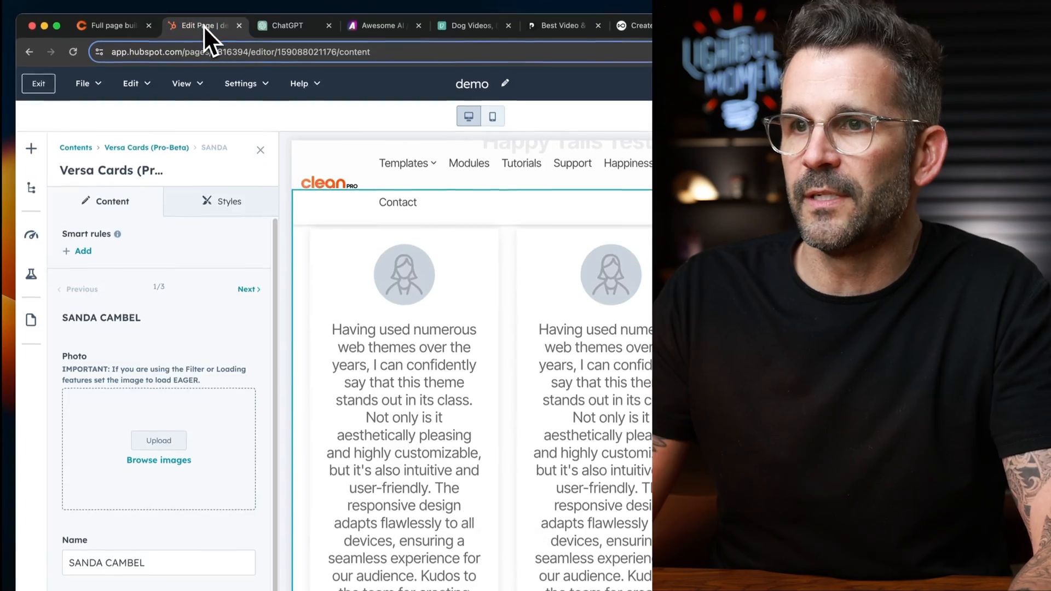
pyautogui.scroll(-5, 159, 384)
pyautogui.click(164, 513)
pyautogui.hotkey('ctrl', 'a')
pyautogui.write('"Our rescue, Max, was a bit of a wild card, but the Puppy Primer program at Tail Waggers Institute turned him into a well-behaved joy. We couldn\'t be happier with the progress!"')
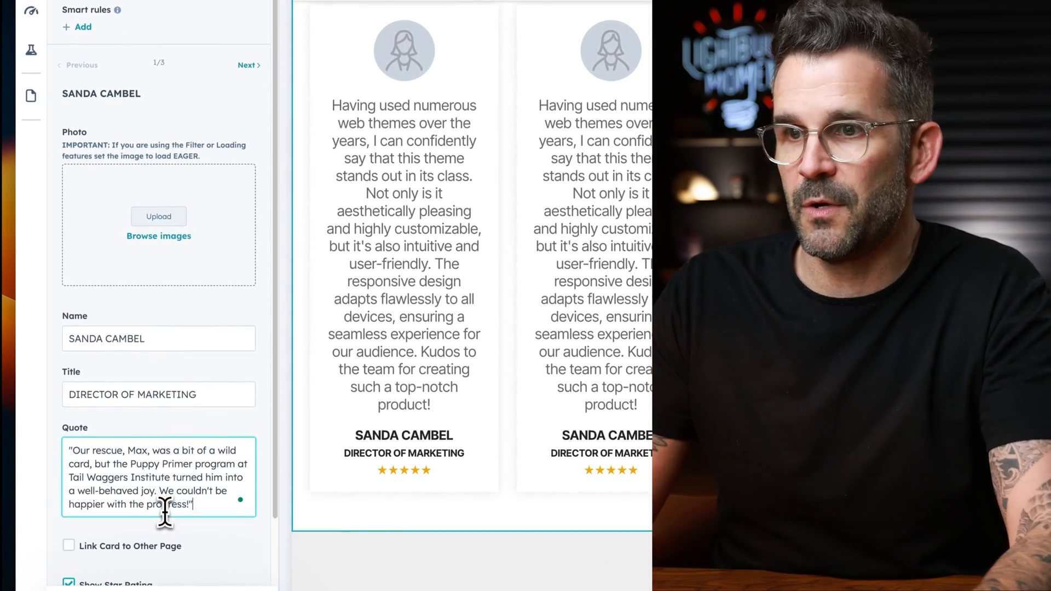
# Step: Replace the first testimonial card's name with the reviewer's name from the reference page, clear its title, and apply the changes
pyautogui.click(117, 21)
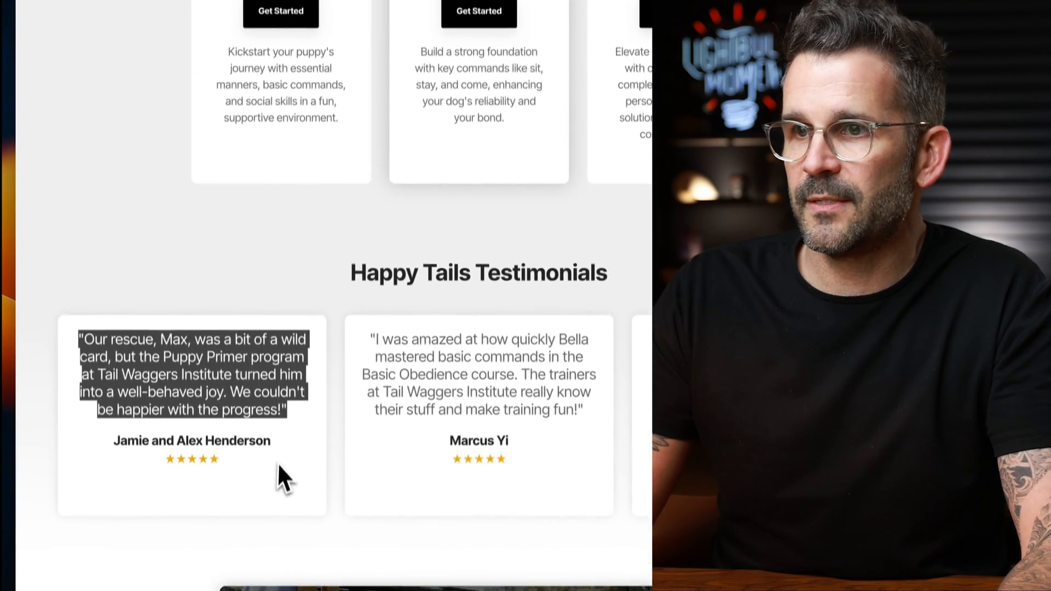
pyautogui.moveTo(271, 441); pyautogui.dragTo(114, 442)
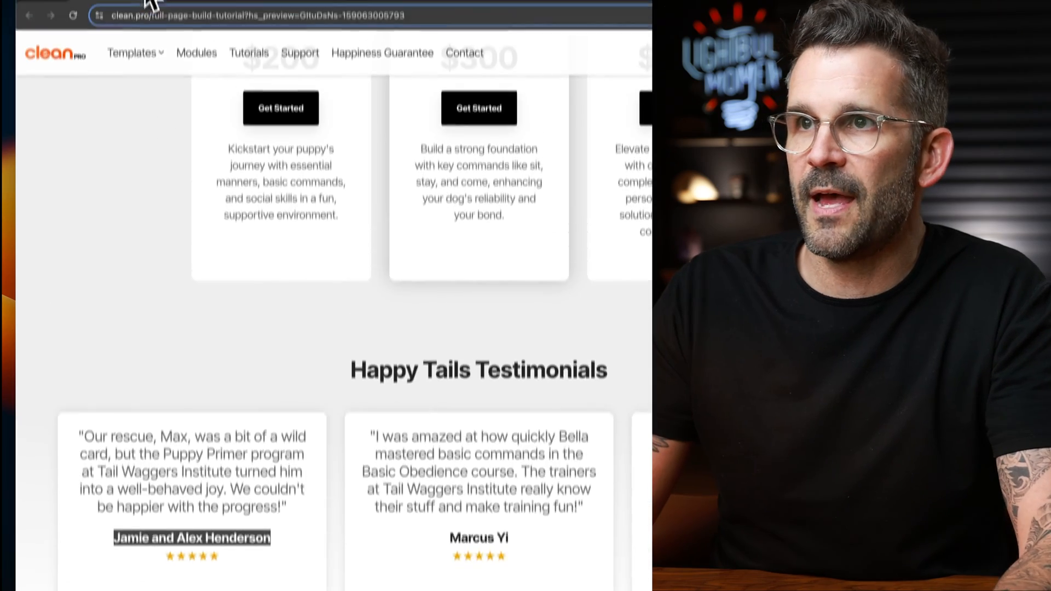
pyautogui.click(208, 20)
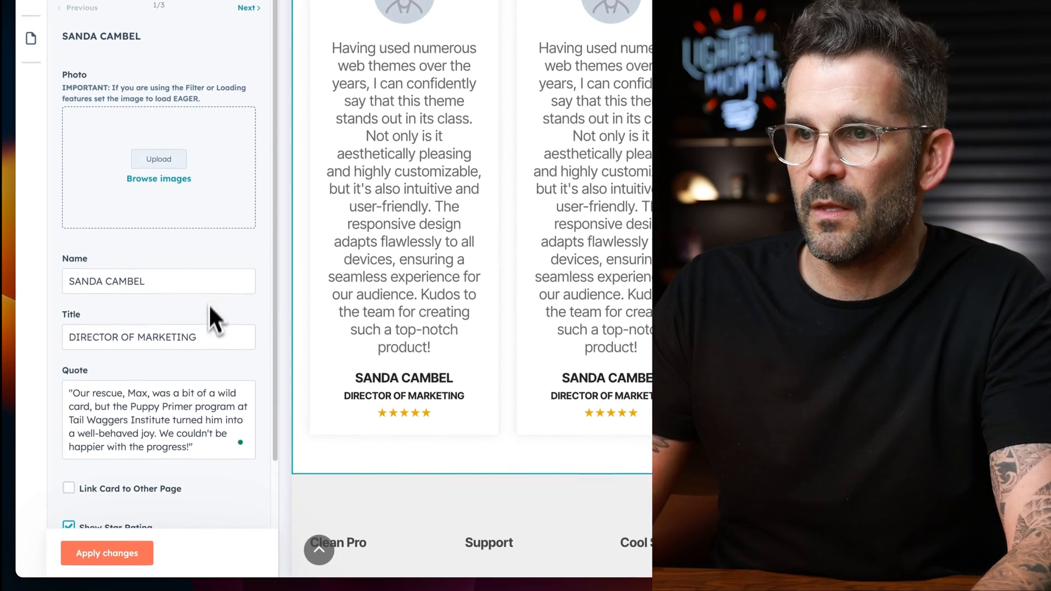
pyautogui.click(207, 331)
pyautogui.press('super+a')
pyautogui.press('BackSpace')
pyautogui.click(167, 282)
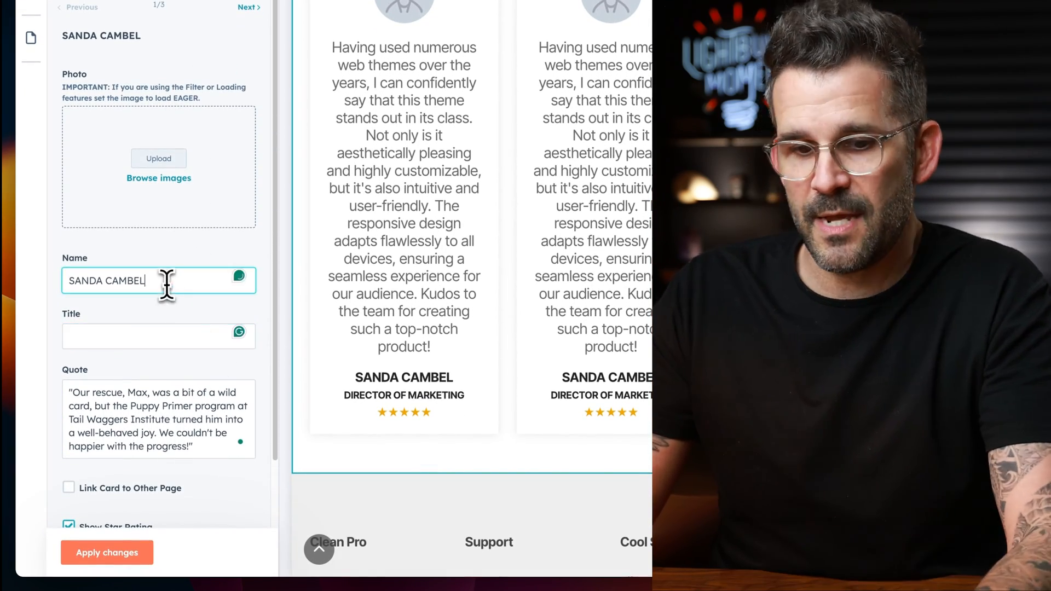
pyautogui.scroll(-3, 170, 301)
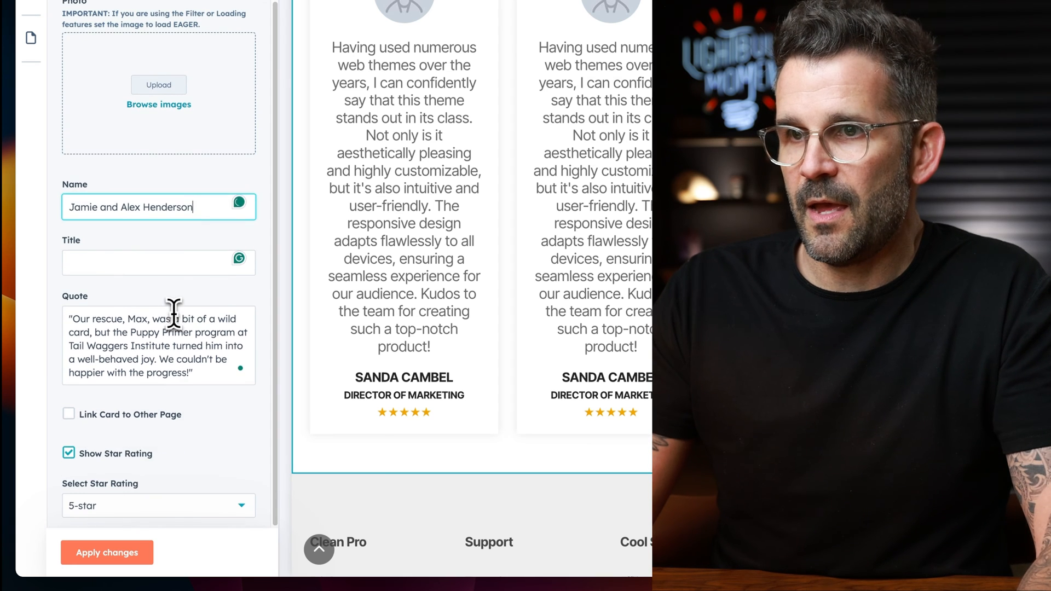
pyautogui.click(118, 553)
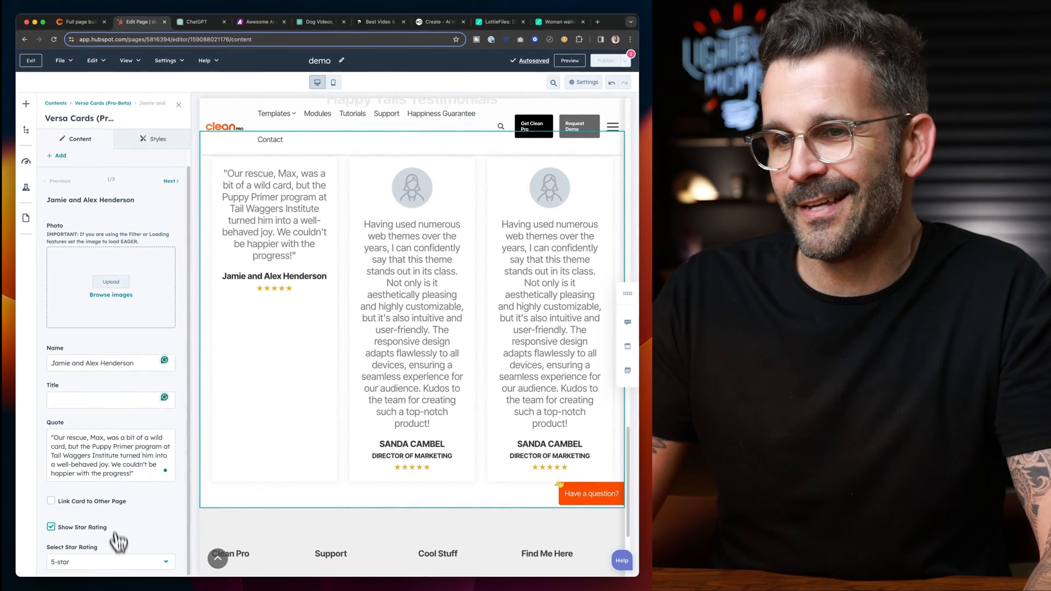
# Step: Remove the second testimonial card's photo and replace its quote with the second testimonial text copied from the reference page
pyautogui.scroll(1, 121, 383)
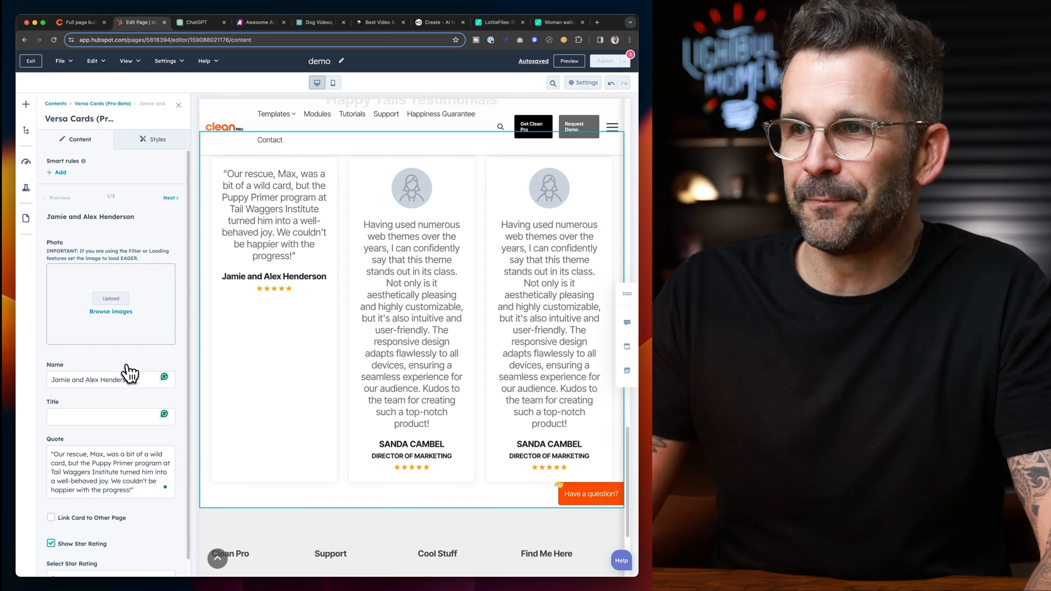
pyautogui.click(82, 22)
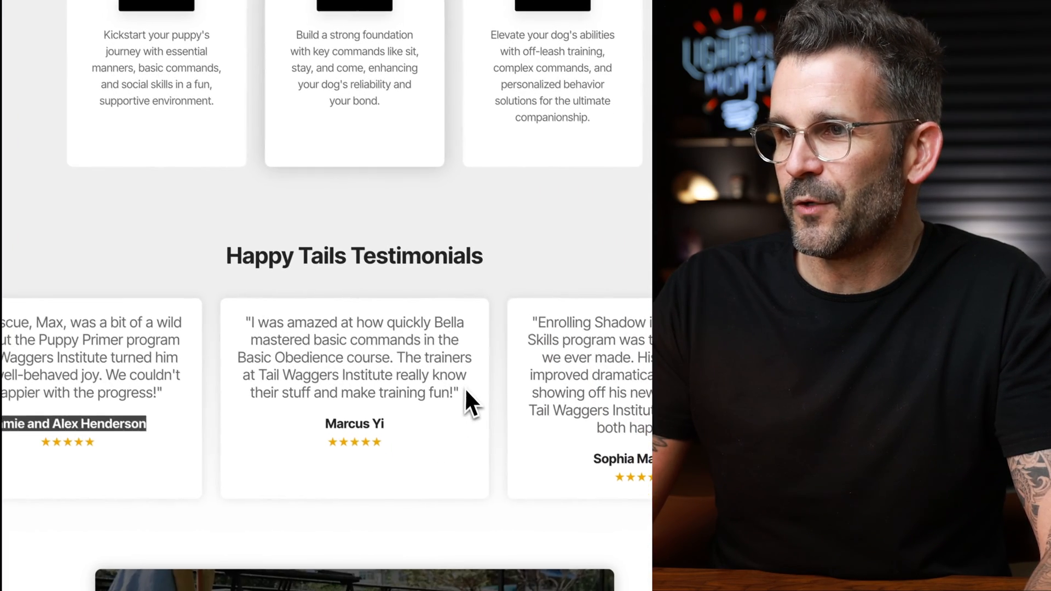
pyautogui.moveTo(456, 392); pyautogui.dragTo(254, 320)
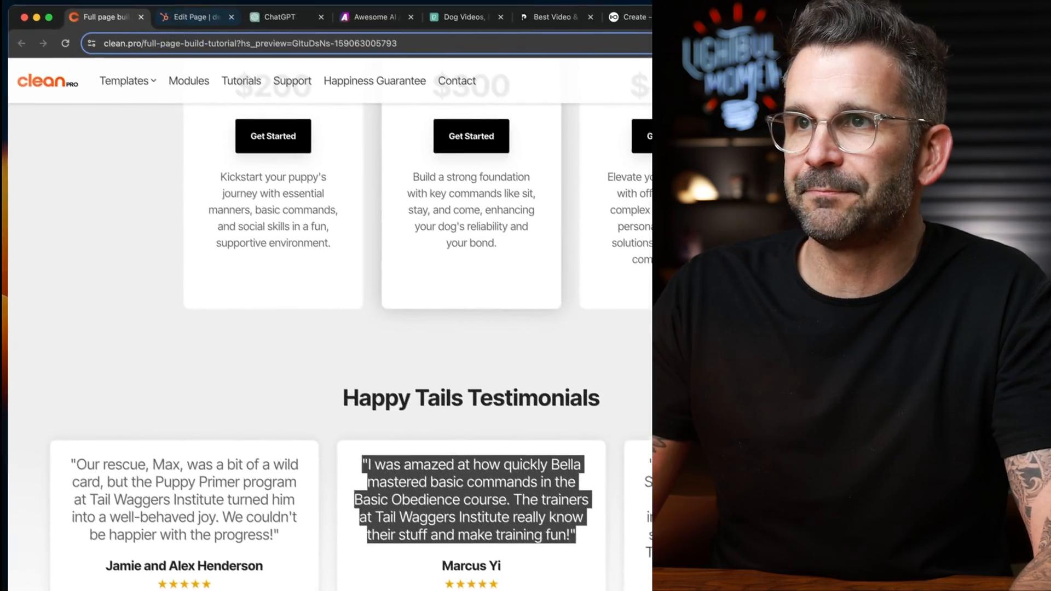
pyautogui.click(198, 21)
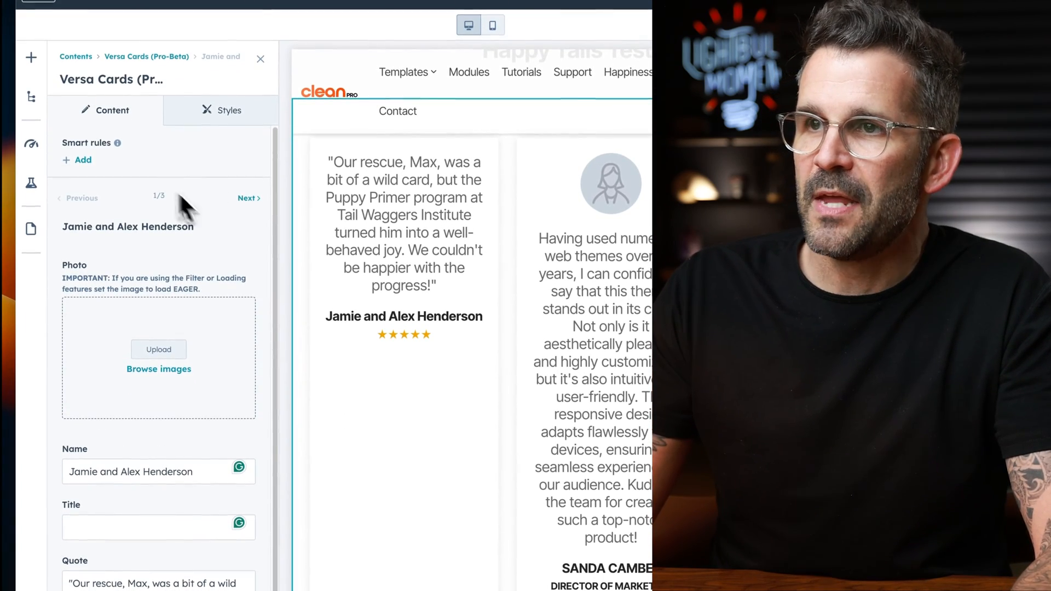
pyautogui.click(245, 198)
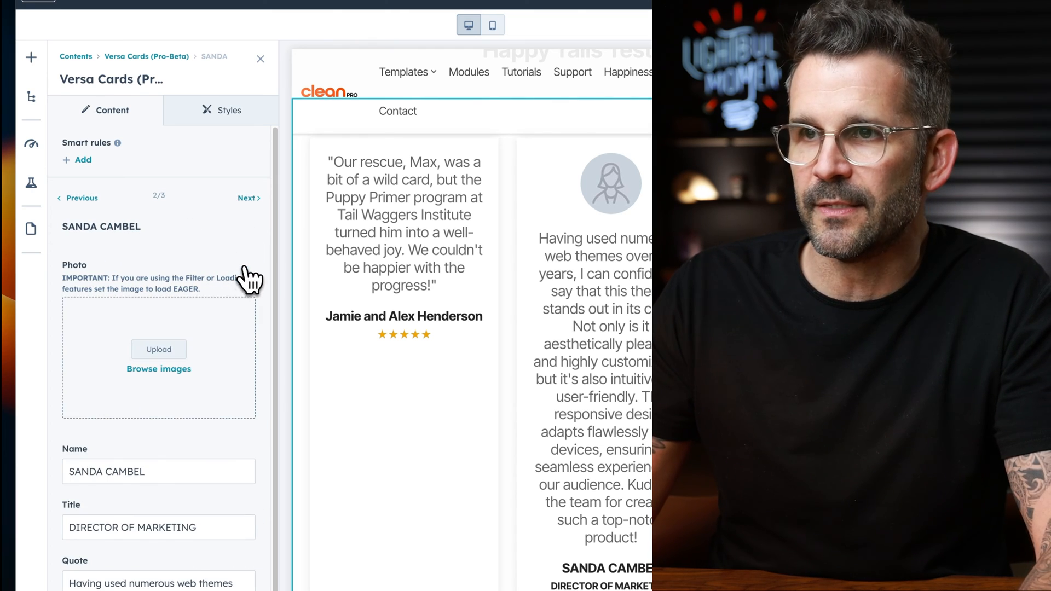
pyautogui.tripleClick(162, 512)
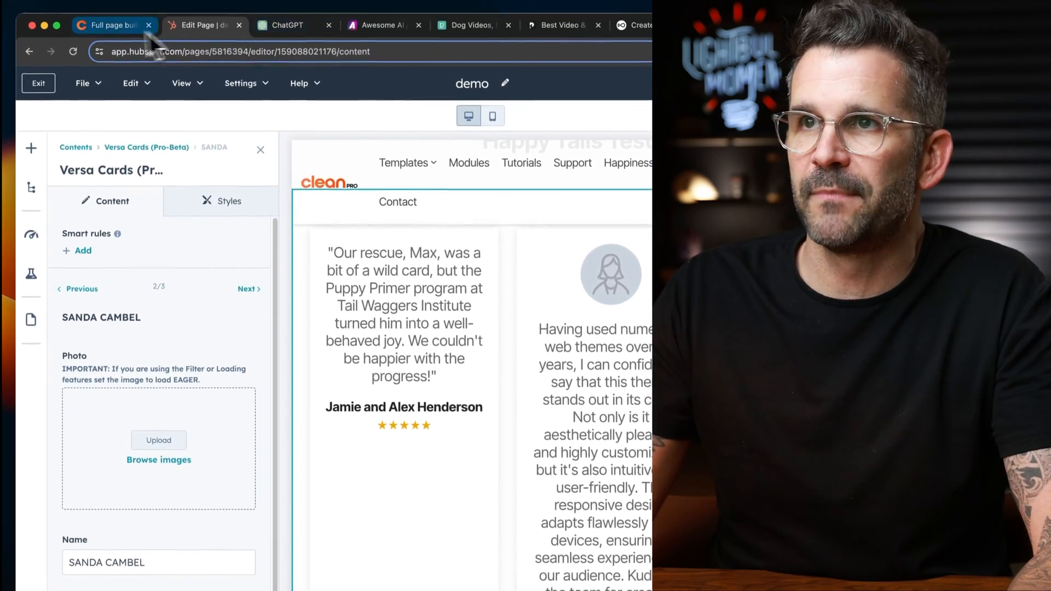
# Step: Replace the second testimonial card's name with the reviewer's name from the reference page, clear its title, and apply the changes
pyautogui.click(130, 25)
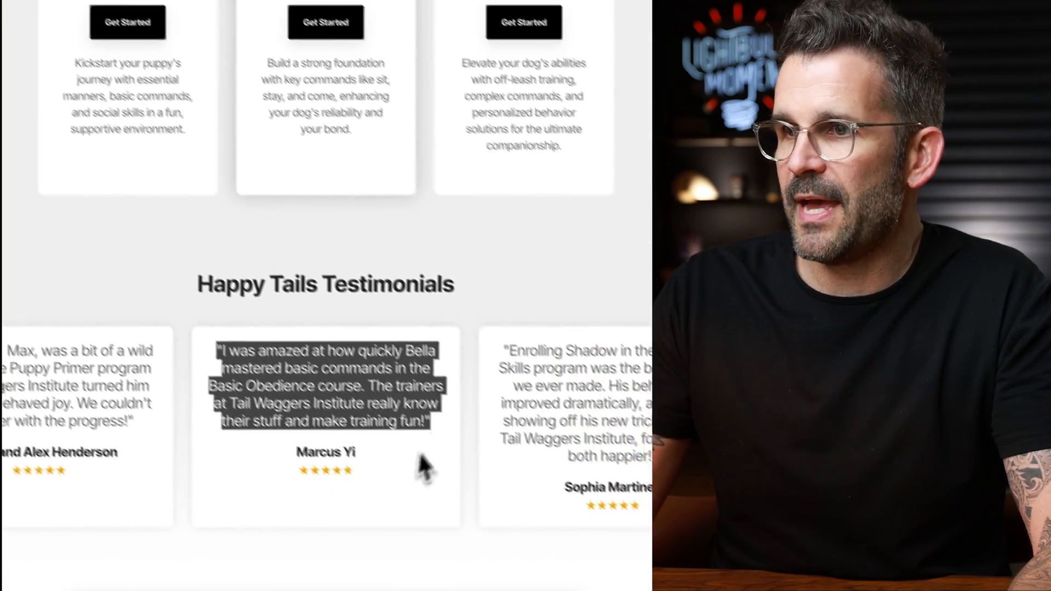
pyautogui.moveTo(361, 454); pyautogui.dragTo(288, 452)
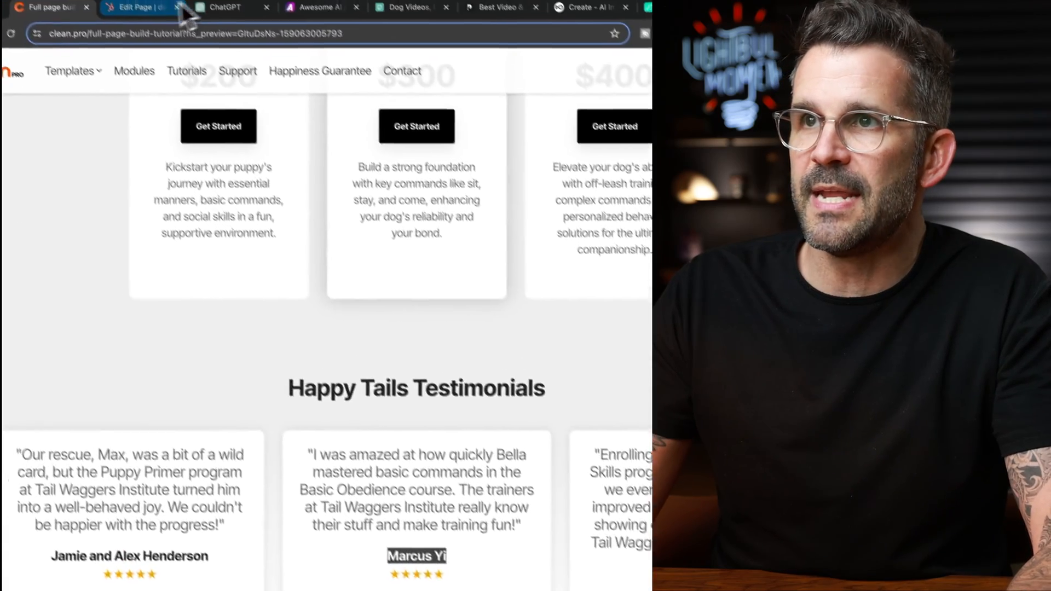
pyautogui.click(164, 8)
pyautogui.click(195, 375)
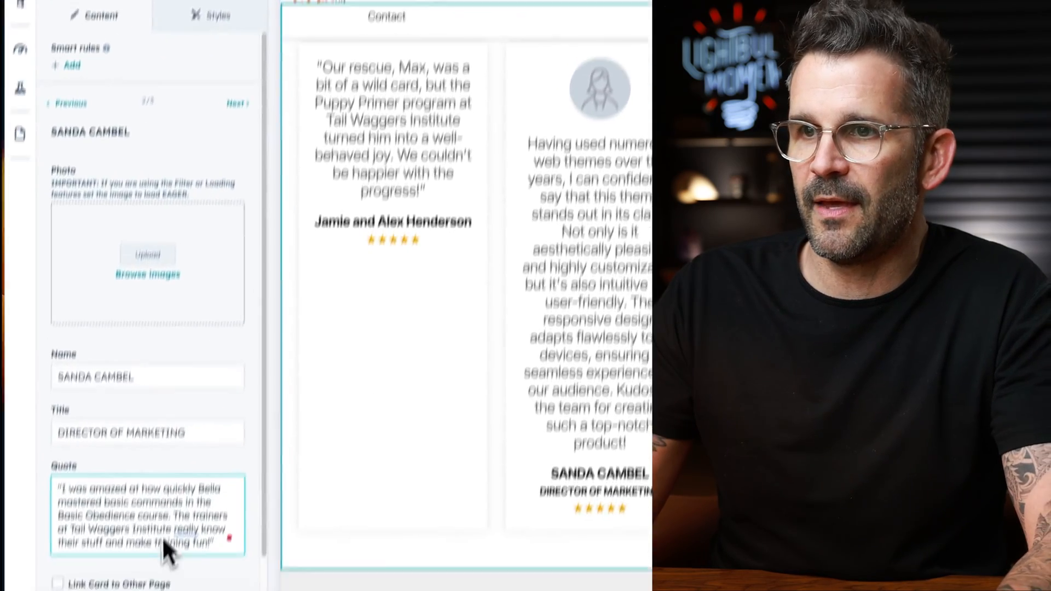
pyautogui.hotkey('ctrl', 'a')
pyautogui.press('BackSpace')
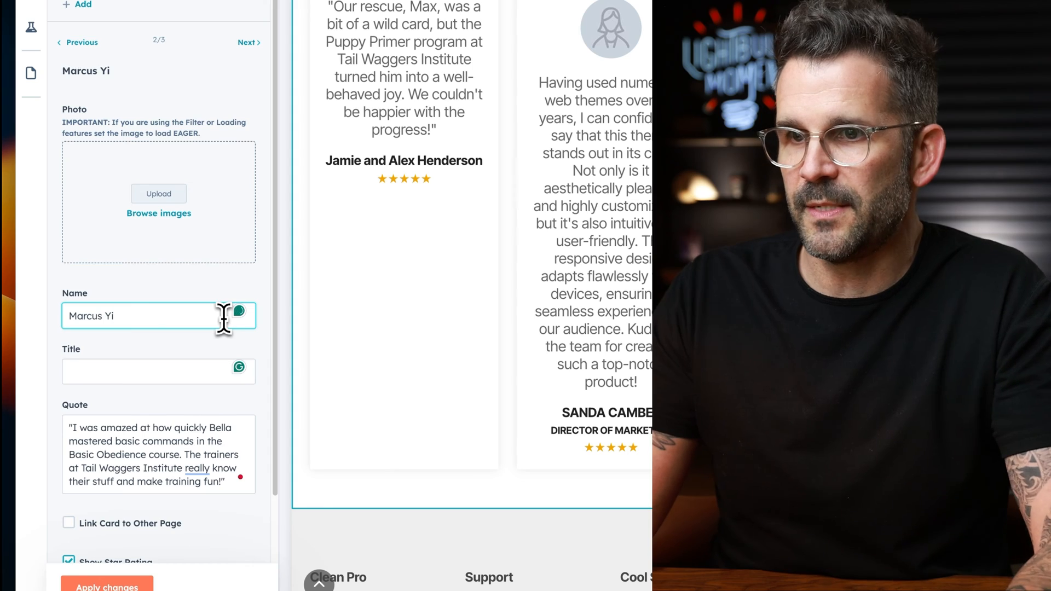
pyautogui.scroll(-2, 174, 394)
pyautogui.click(134, 588)
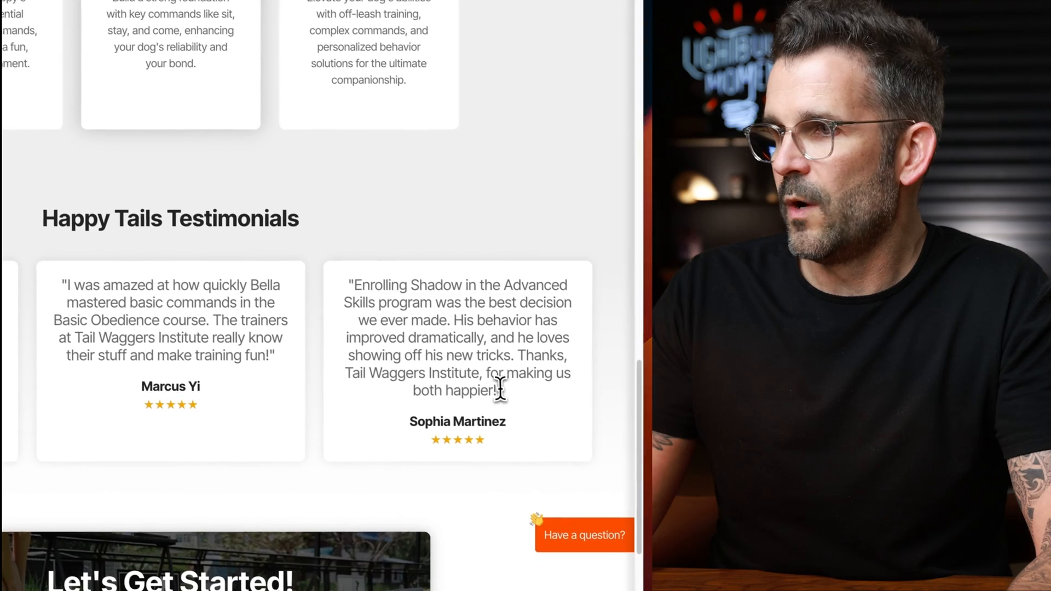
# Step: Remove the third testimonial card's photo and replace its quote with the "Enrolling Shadow in the Advanced Skills program" testimonial from the reference page
pyautogui.moveTo(499, 388); pyautogui.dragTo(457, 370)
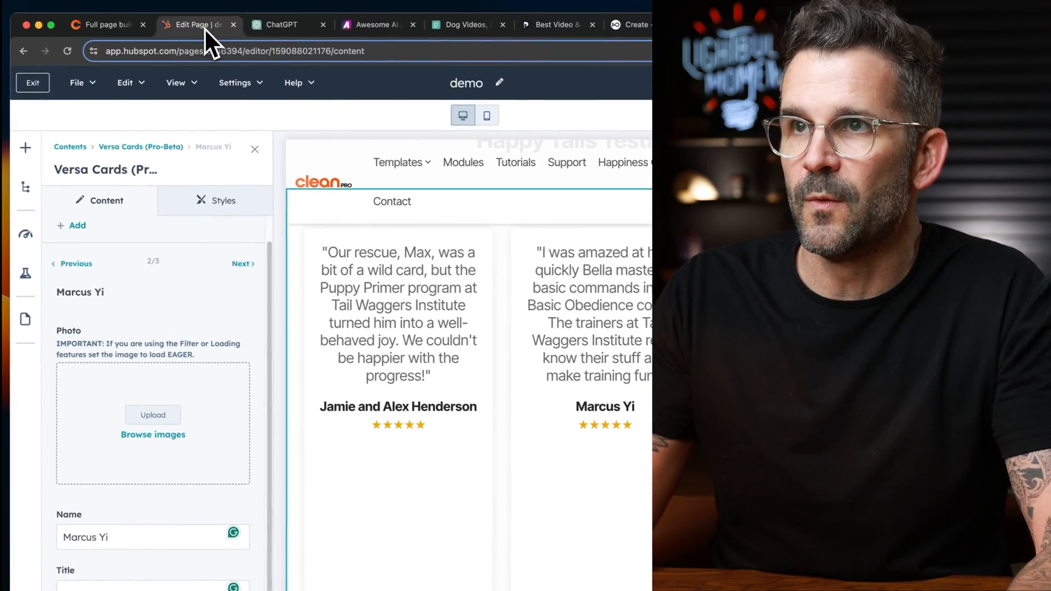
pyautogui.click(244, 263)
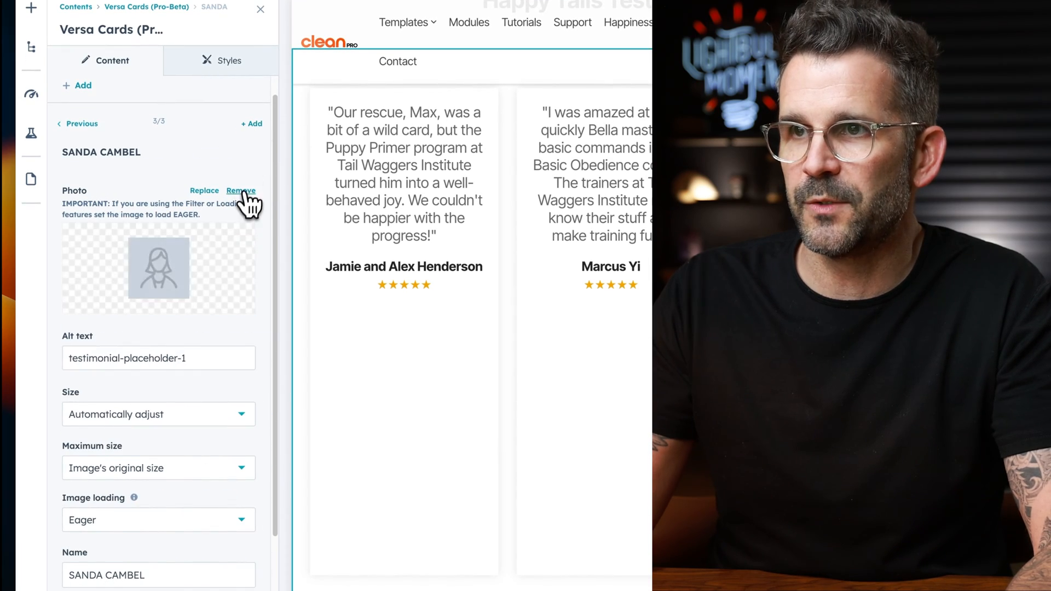
pyautogui.click(174, 513)
pyautogui.write('"Enrolling Shadow in the Advanced Skills program was the best decision we ever made. His behavior has improved dramatically, and he loves showing off his new tricks. Thanks, Tail Waggers Institute, for making us both happier!"')
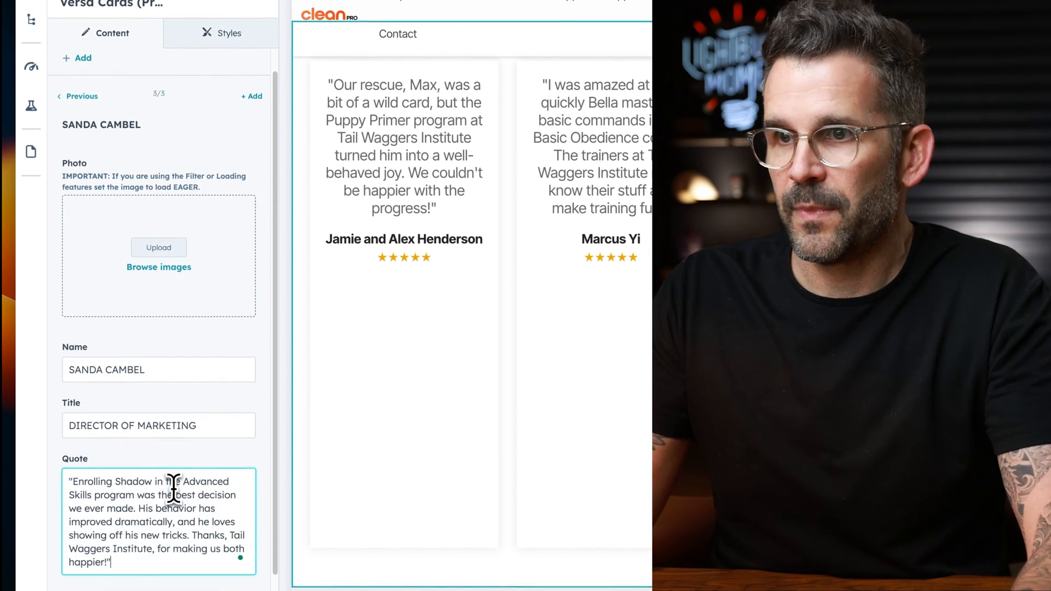
# Step: Replace the third testimonial card's name with the reviewer's name from the reference page, clear its title, and apply the changes
pyautogui.click(133, 10)
pyautogui.moveTo(527, 396); pyautogui.dragTo(406, 390)
pyautogui.press('super+c')
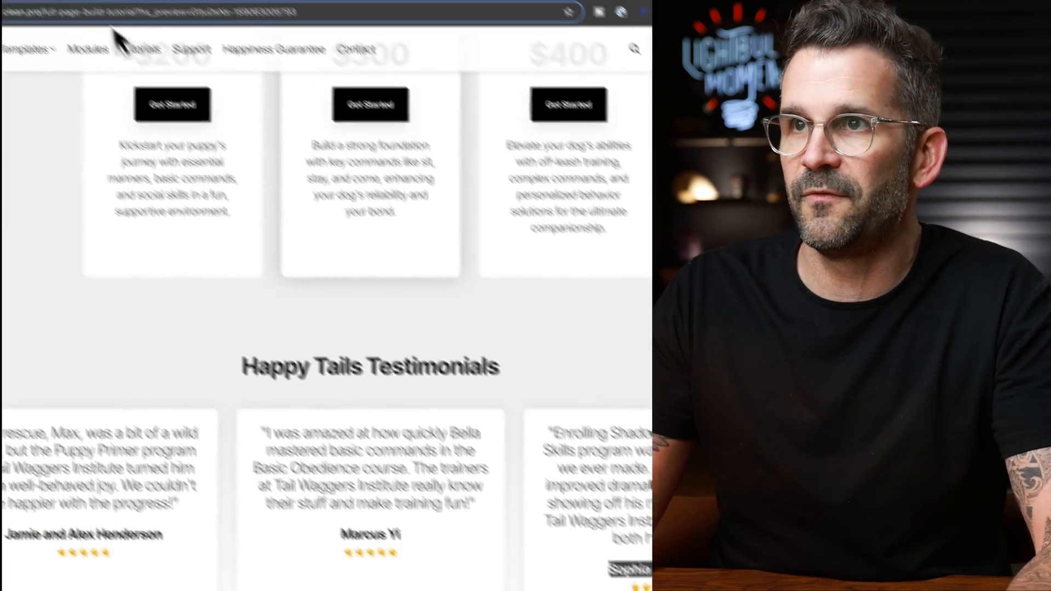
pyautogui.click(214, 10)
pyautogui.click(196, 265)
pyautogui.press('super+a')
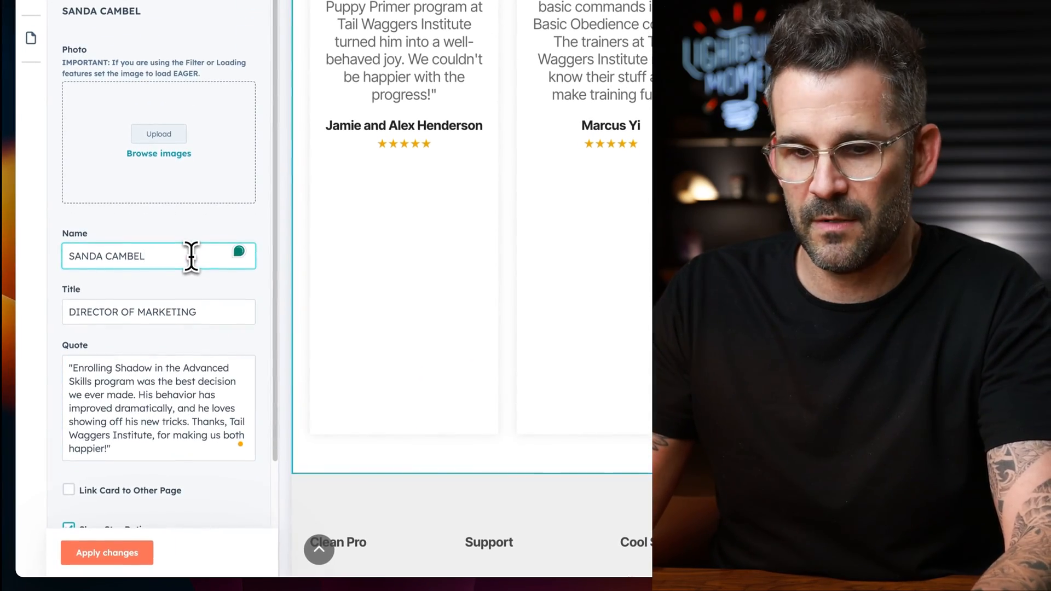
pyautogui.press('super+v')
pyautogui.press('super+a')
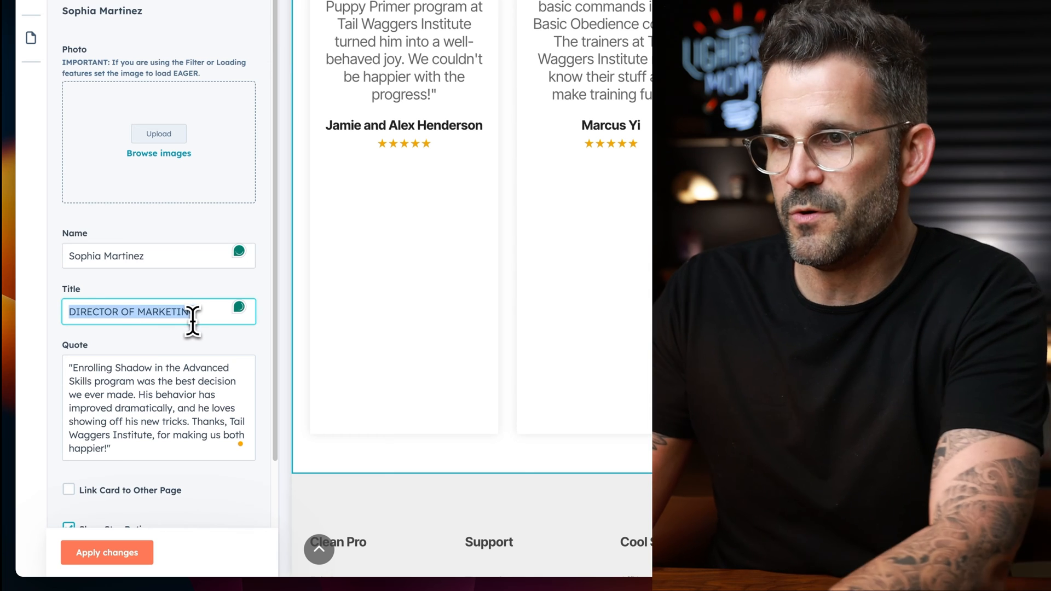
pyautogui.press('BackSpace')
pyautogui.click(101, 556)
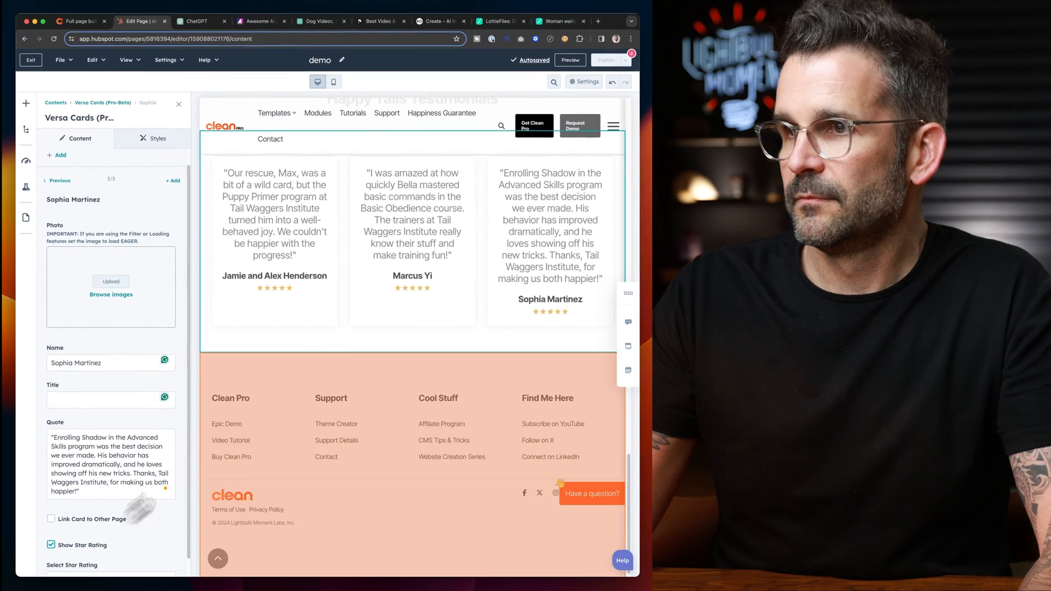
# Step: Set the Versa Cards section background type to Gradient with the direction Top to bottom
pyautogui.scroll(3, 313, 315)
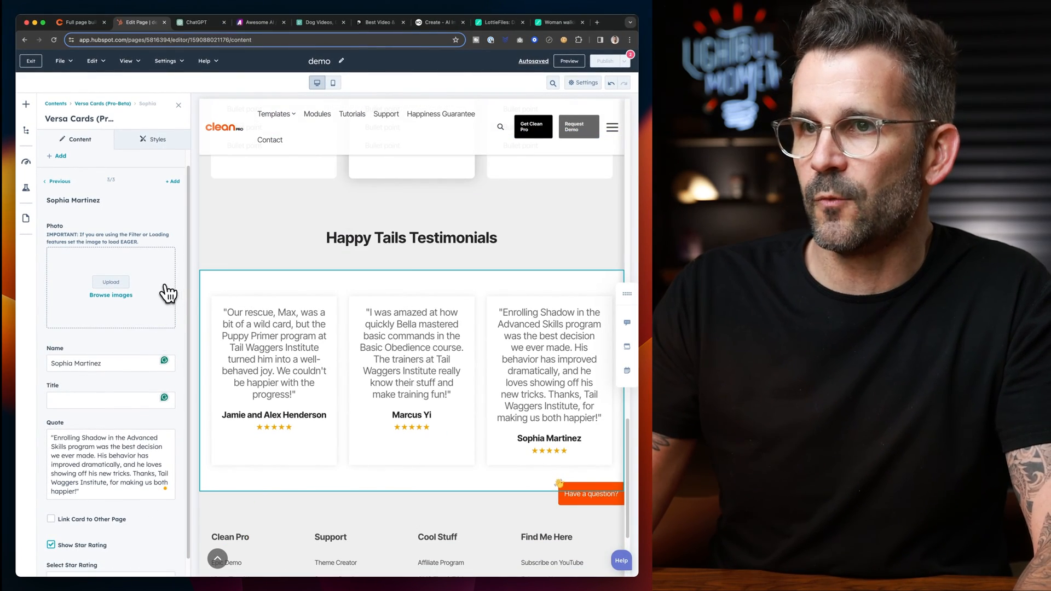
pyautogui.click(153, 139)
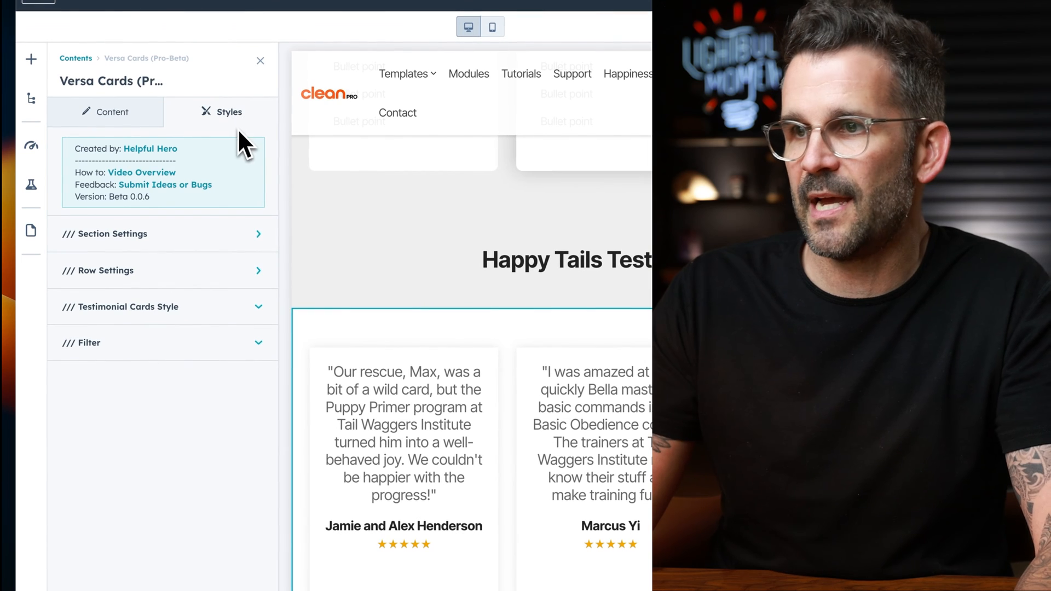
pyautogui.click(257, 235)
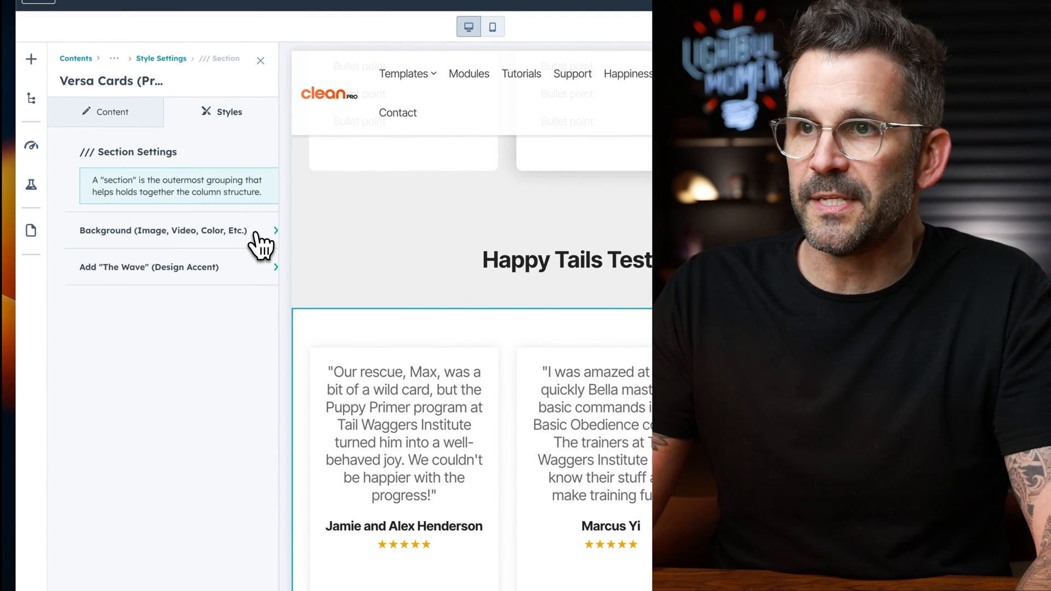
pyautogui.click(257, 230)
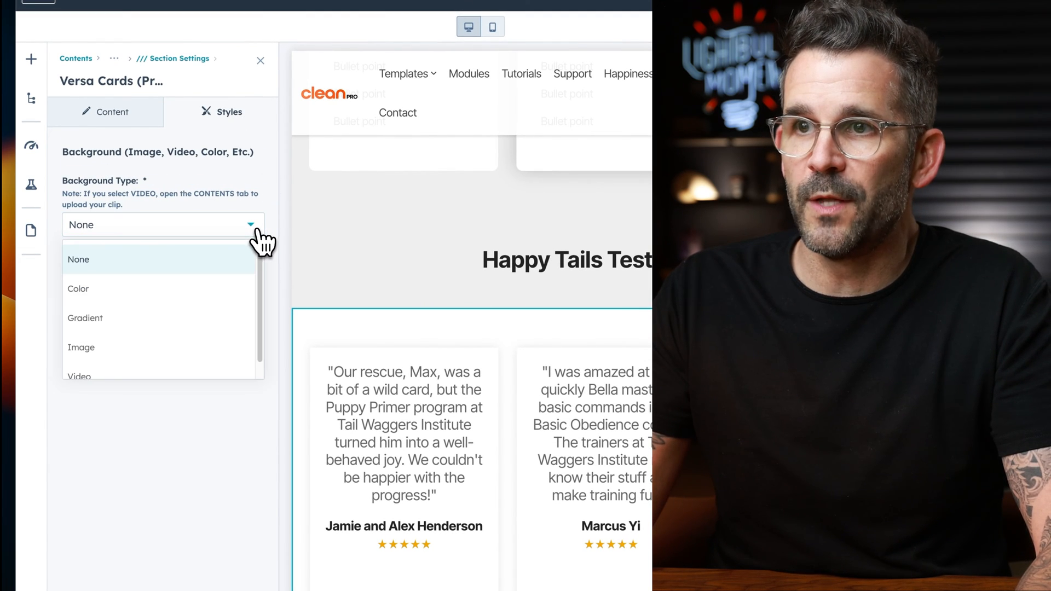
pyautogui.click(203, 318)
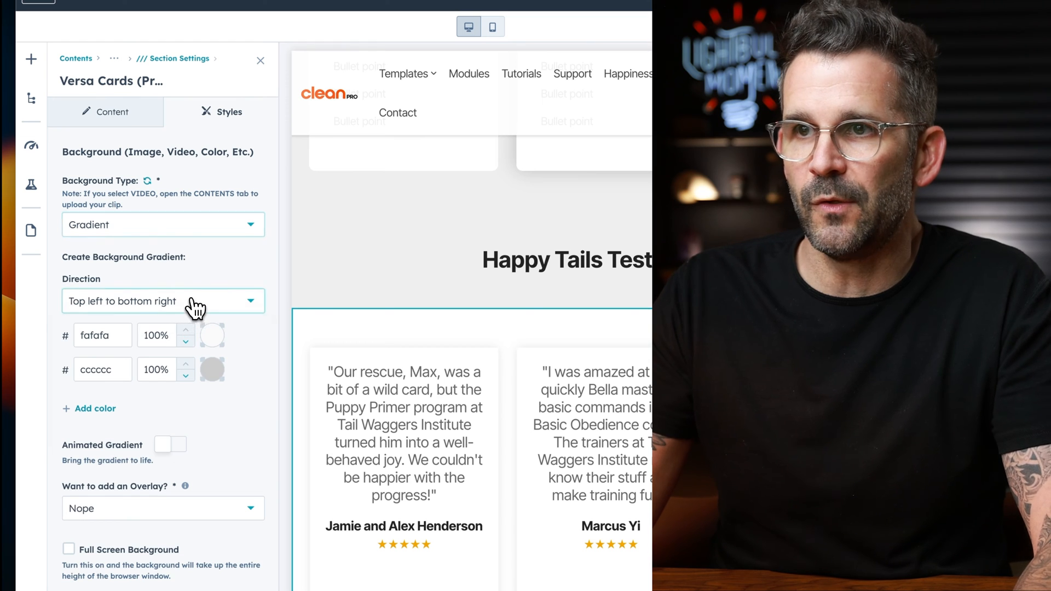
pyautogui.click(194, 308)
pyautogui.click(137, 339)
# Step: Set the section background gradient colors to EEEEEE and FFFFFF and apply the changes
pyautogui.click(212, 334)
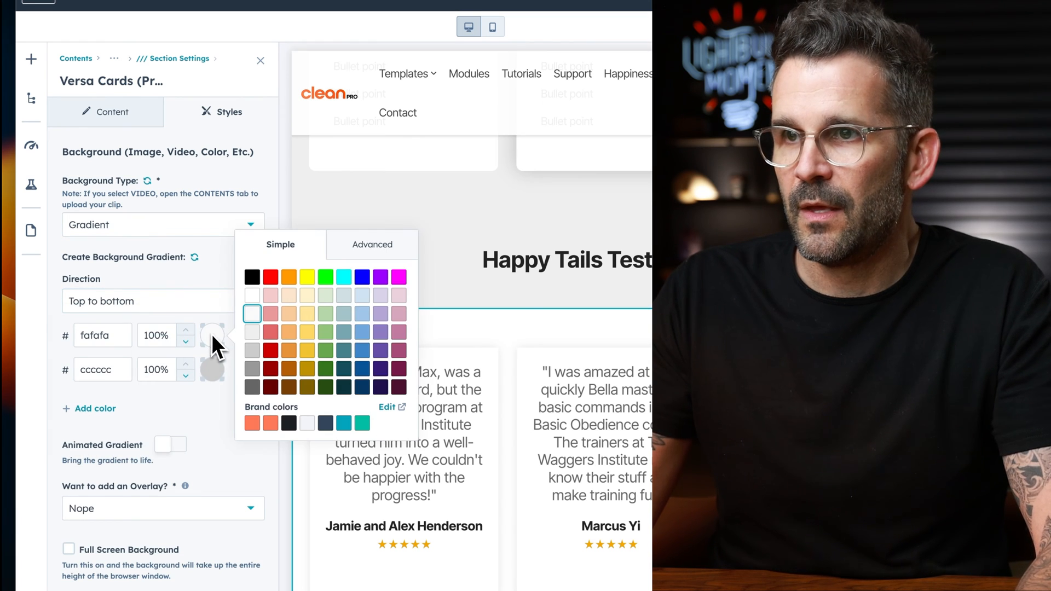
pyautogui.click(252, 332)
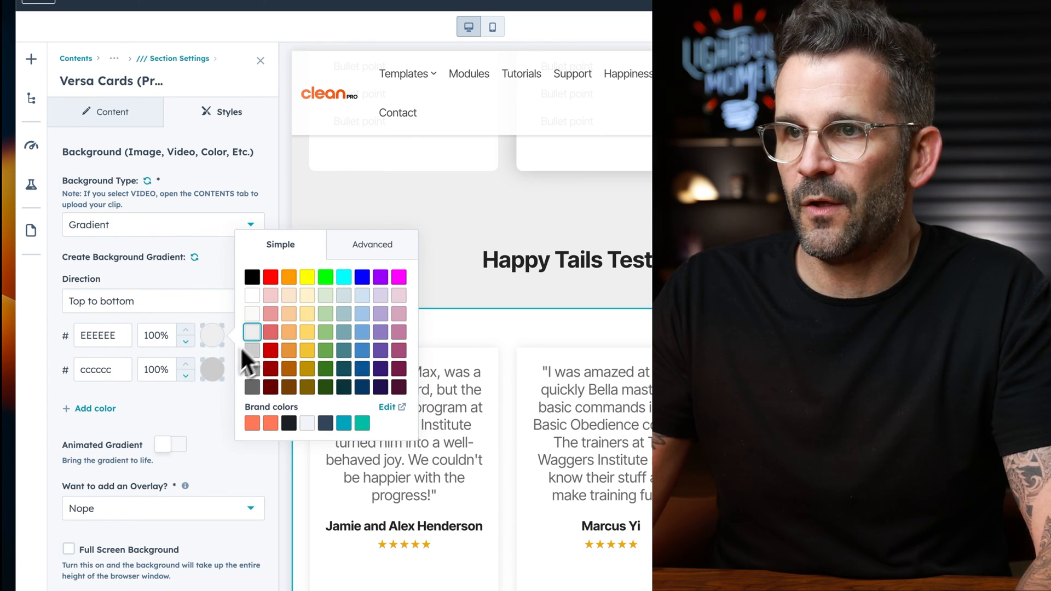
pyautogui.click(214, 369)
pyautogui.click(251, 330)
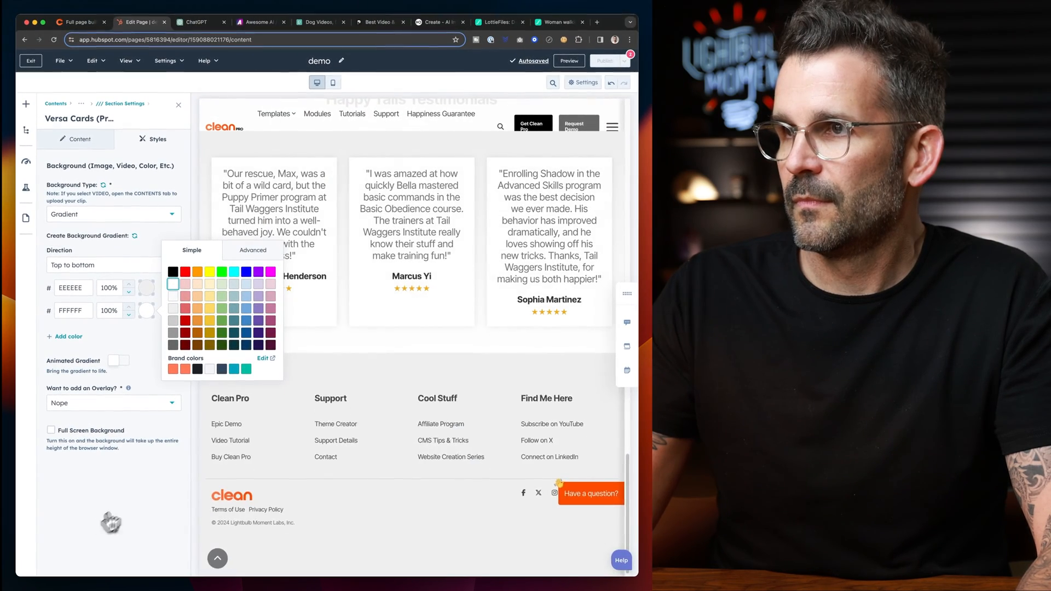
pyautogui.scroll(3, 469, 324)
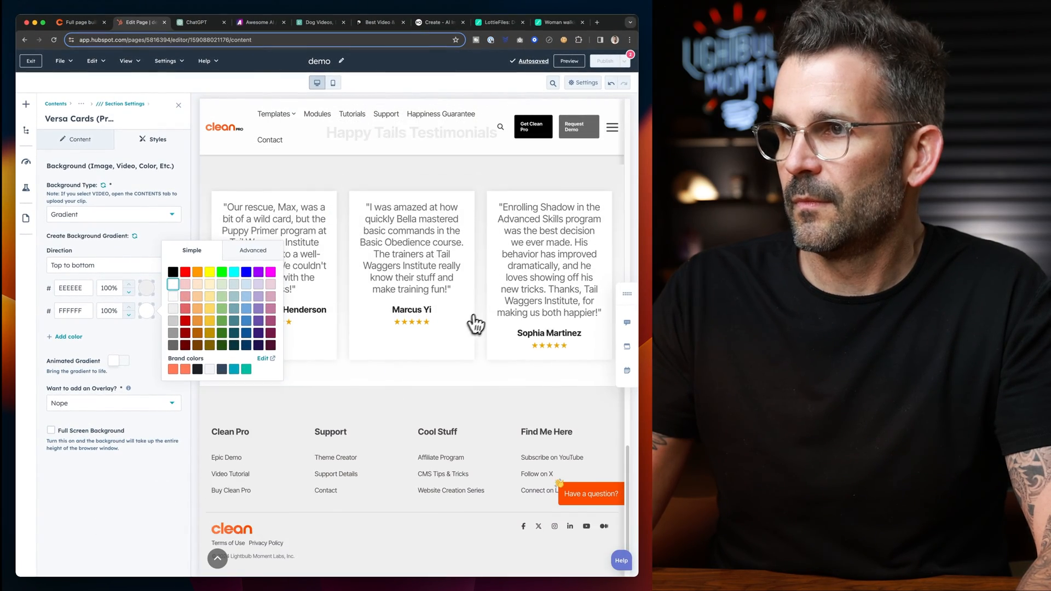
pyautogui.scroll(1, 425, 280)
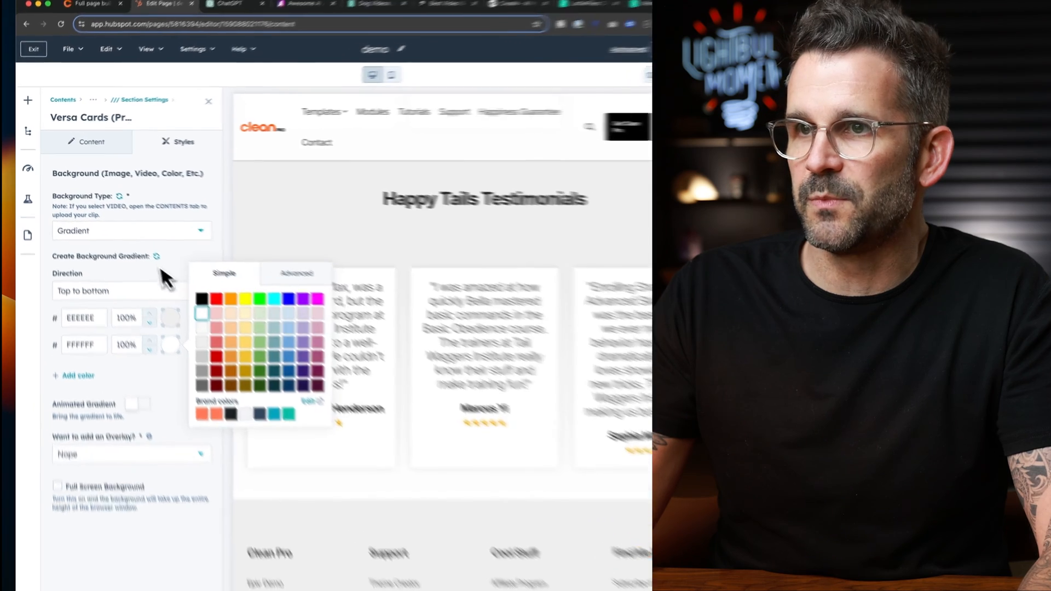
pyautogui.click(150, 232)
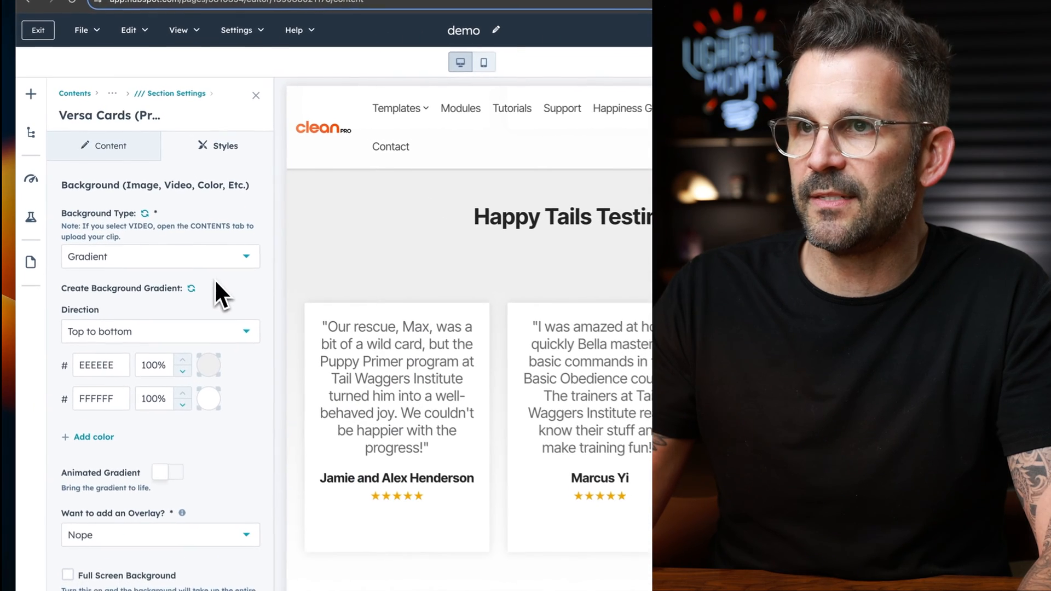
# Step: Clear the top row padding of the testimonial Versa Cards module for desktop and tablet
pyautogui.click(196, 91)
pyautogui.click(178, 93)
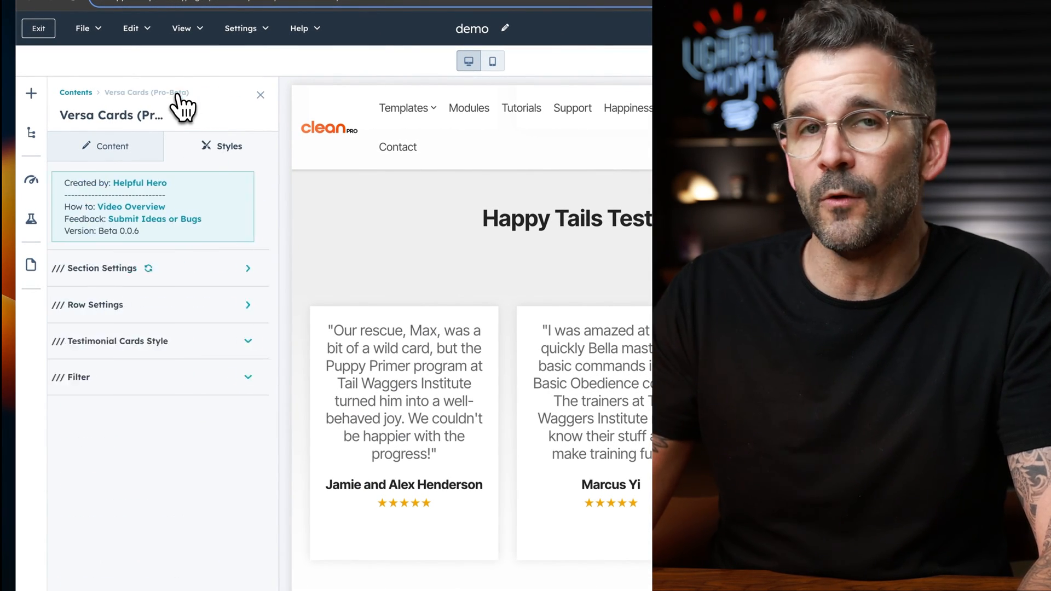
pyautogui.click(228, 298)
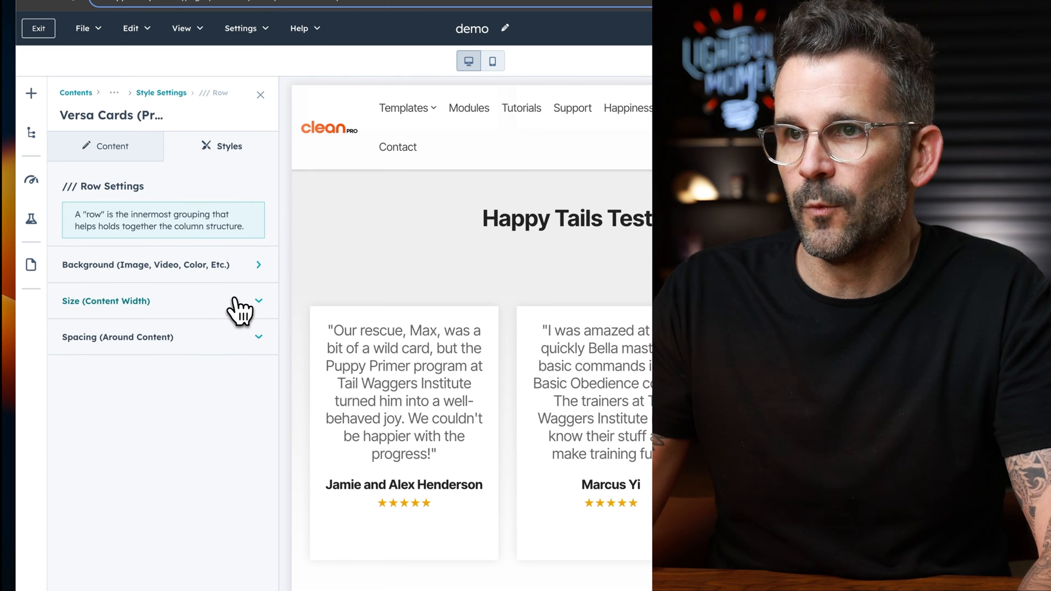
pyautogui.click(262, 344)
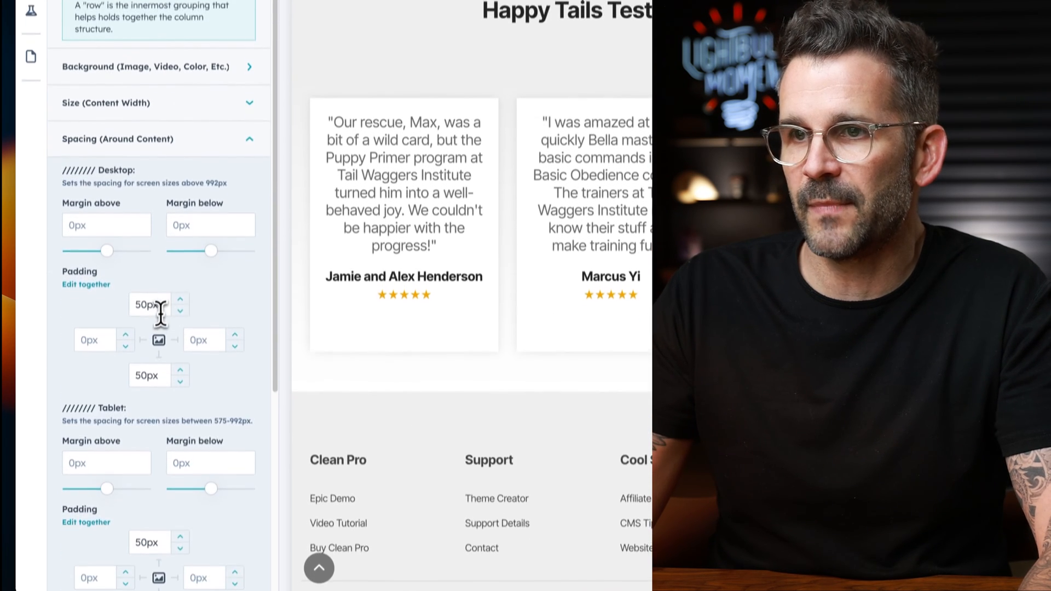
pyautogui.doubleClick(147, 511)
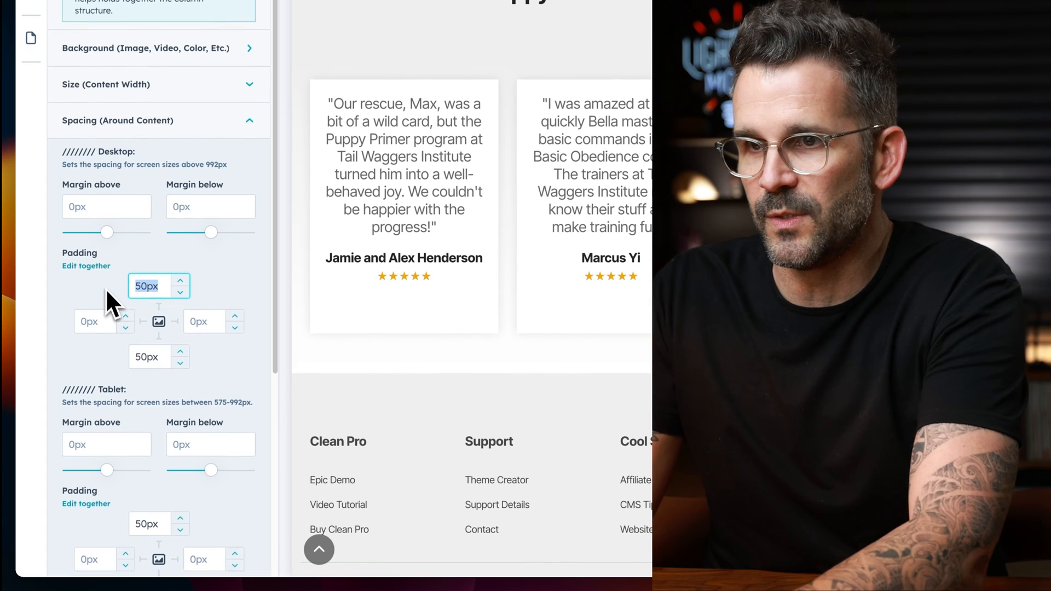
pyautogui.press('BackSpace')
pyautogui.scroll(-4, 148, 427)
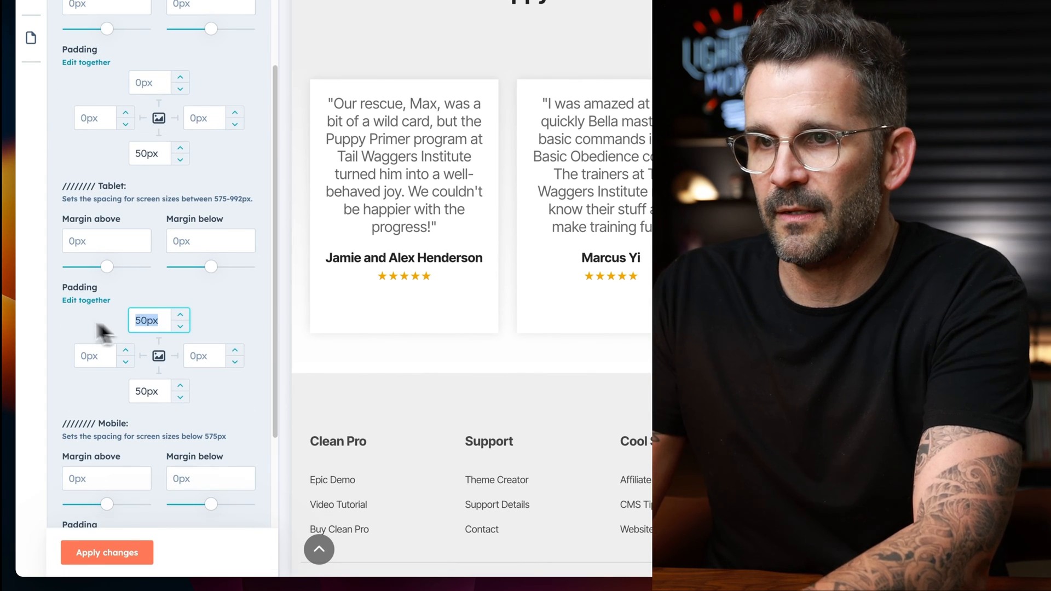
pyautogui.press('BackSpace')
pyautogui.click(122, 550)
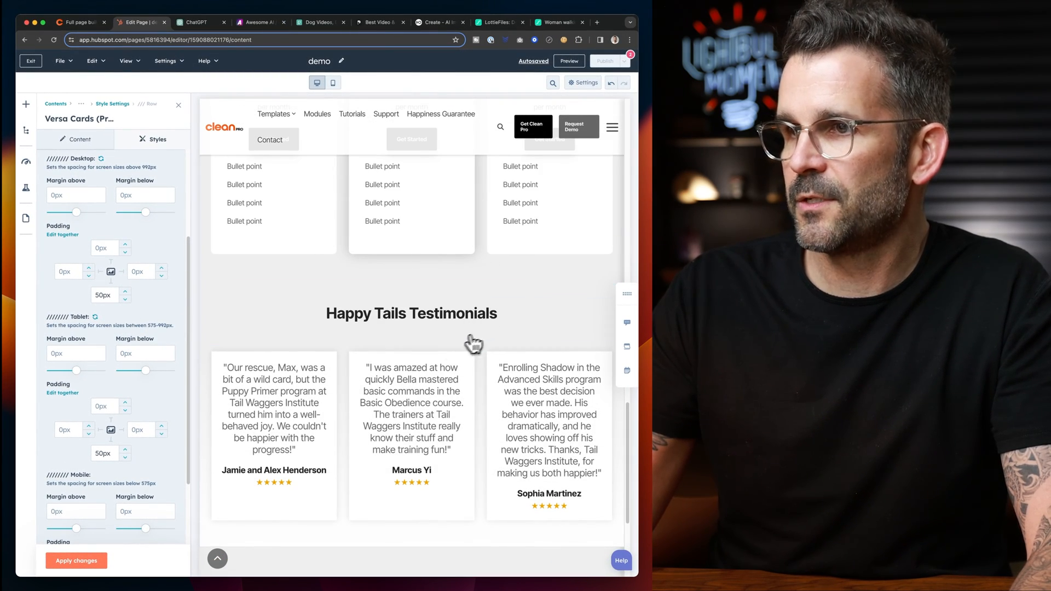
# Step: Check the spacing around the Pricing Structure and Happy Tails Testimonials sections, and apply the pending Versa Cards changes
pyautogui.scroll(5, 416, 317)
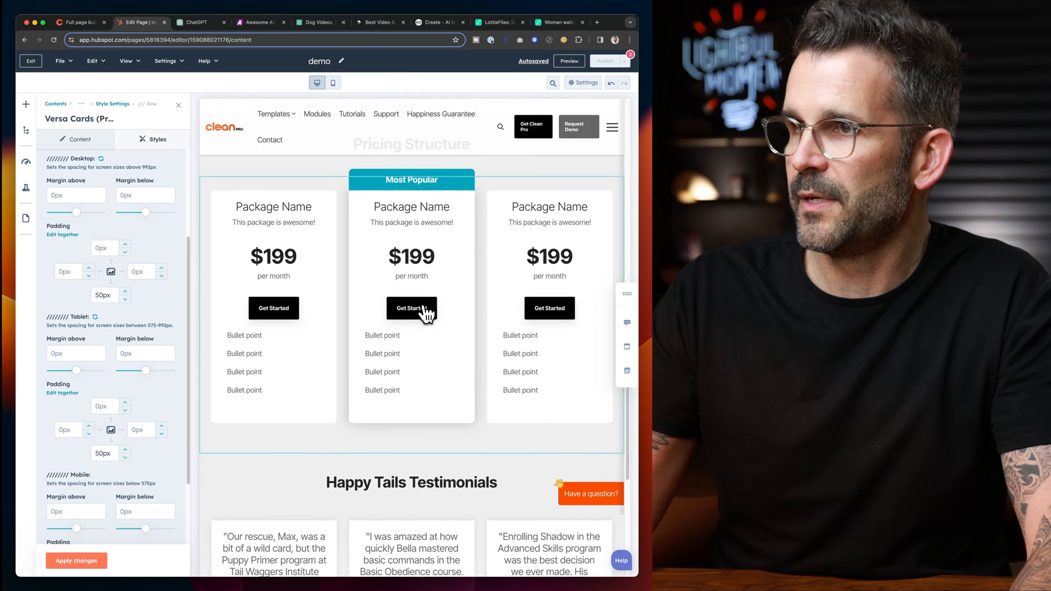
pyautogui.scroll(2, 425, 315)
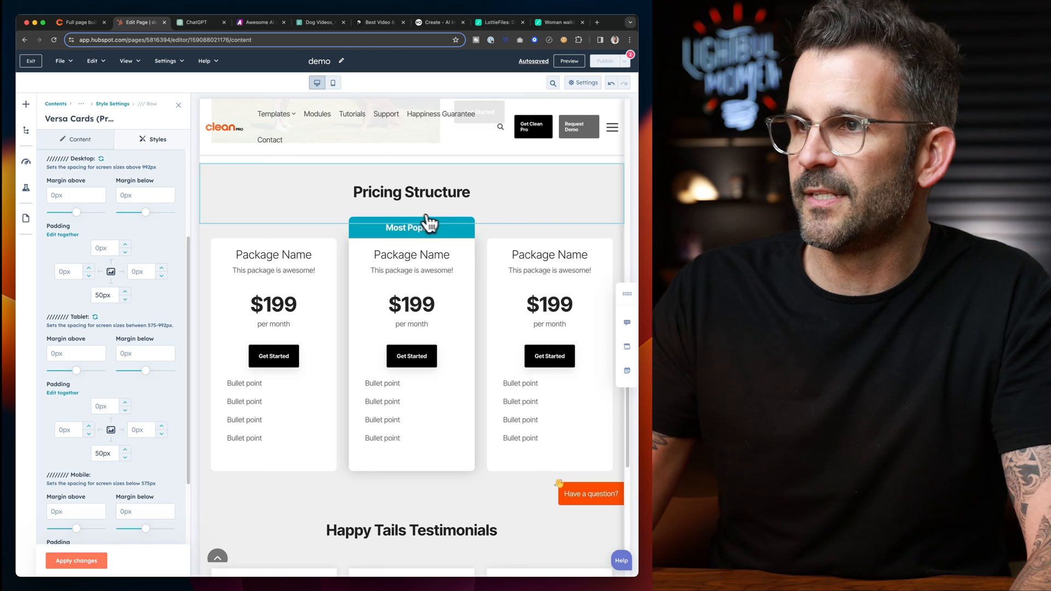
pyautogui.scroll(-5, 387, 328)
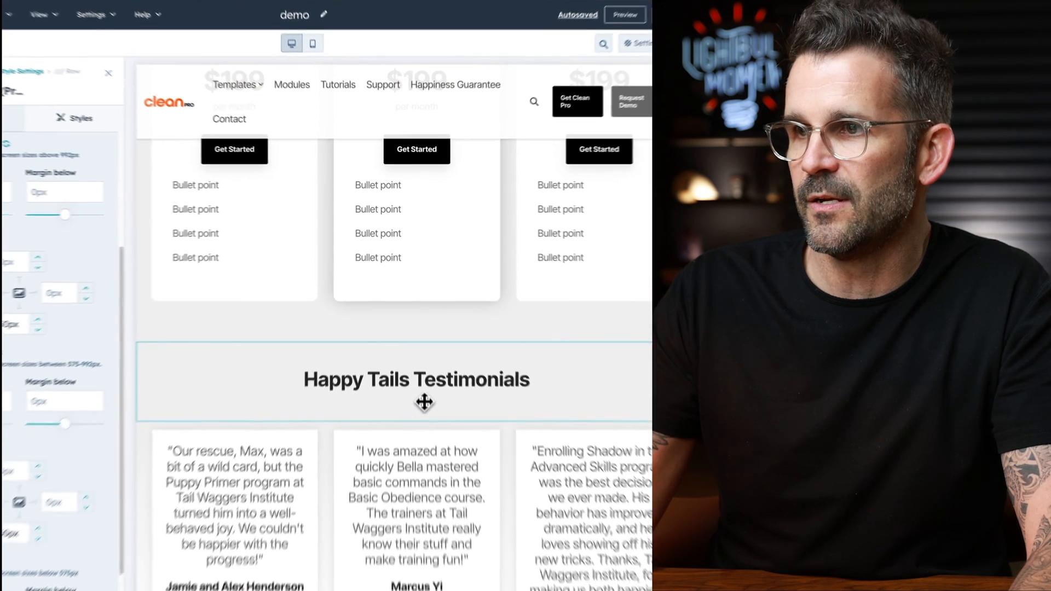
pyautogui.click(410, 361)
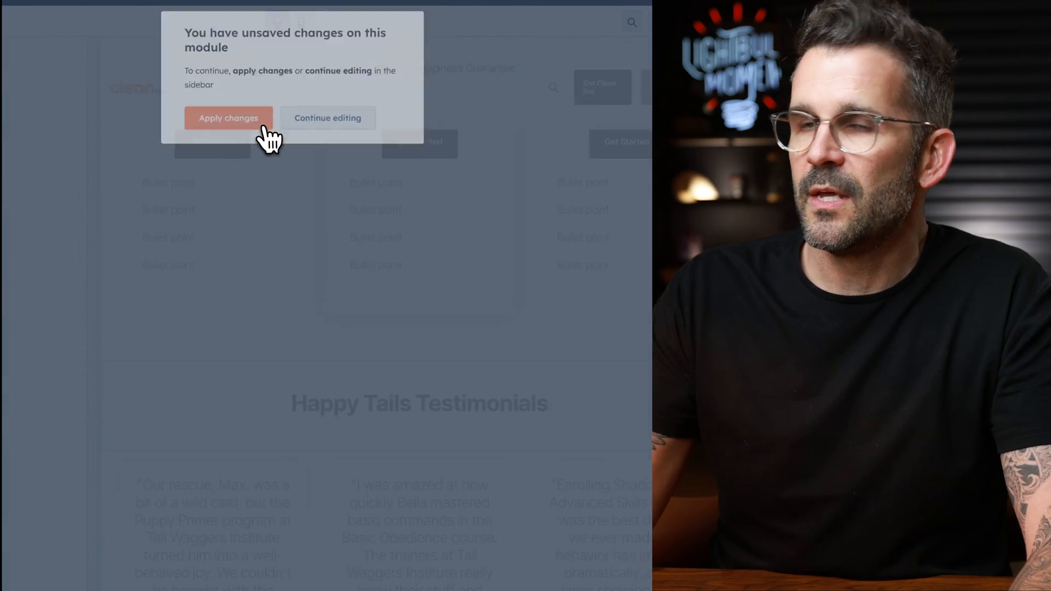
pyautogui.click(226, 119)
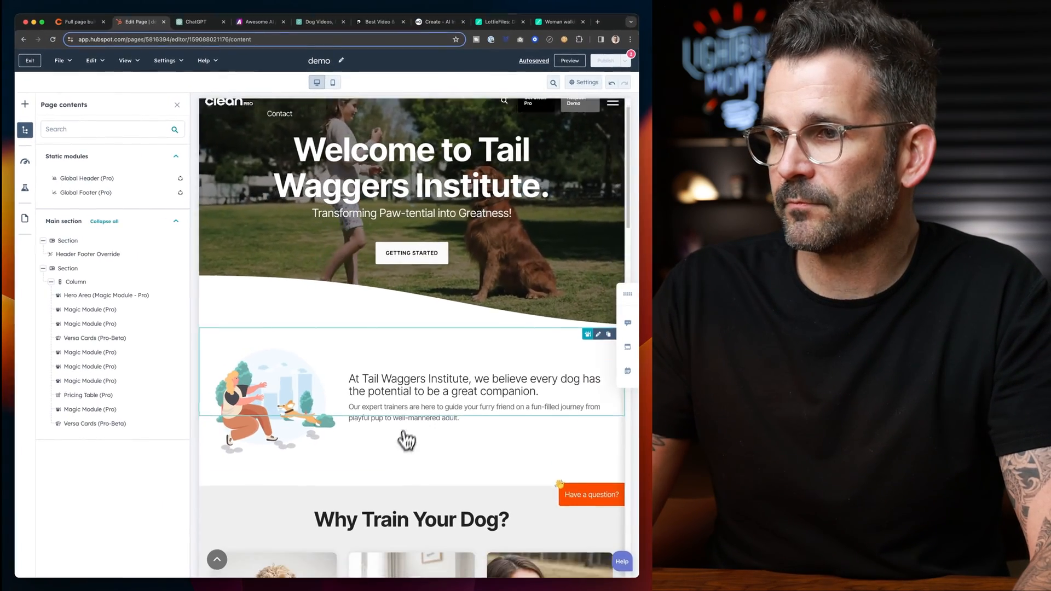
# Step: Set the desktop bottom row padding of the Happy Tails Testimonials heading module to 25px and apply the changes
pyautogui.scroll(-12, 406, 440)
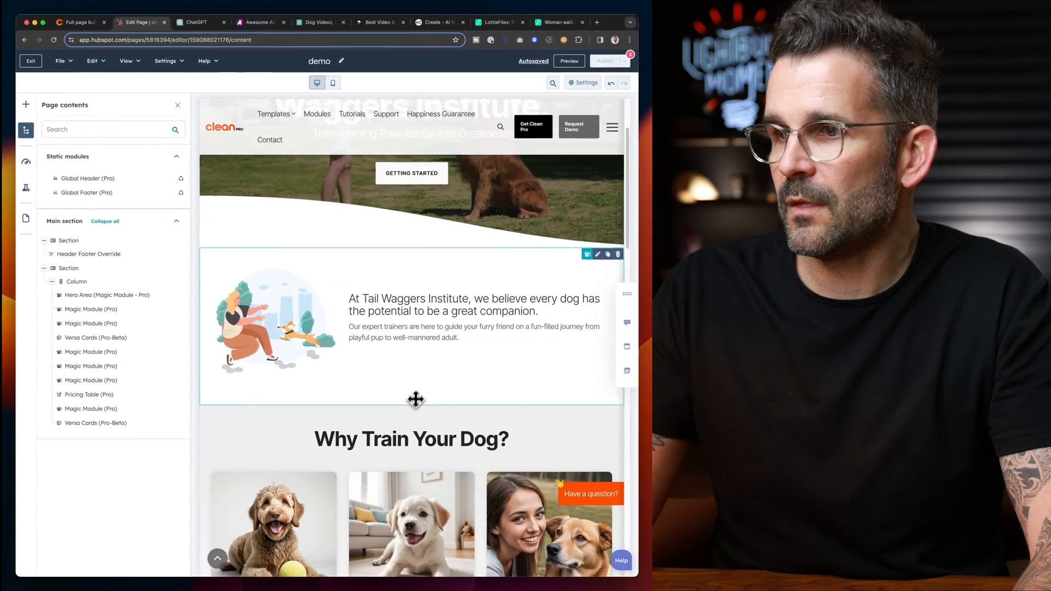
pyautogui.scroll(-5, 421, 390)
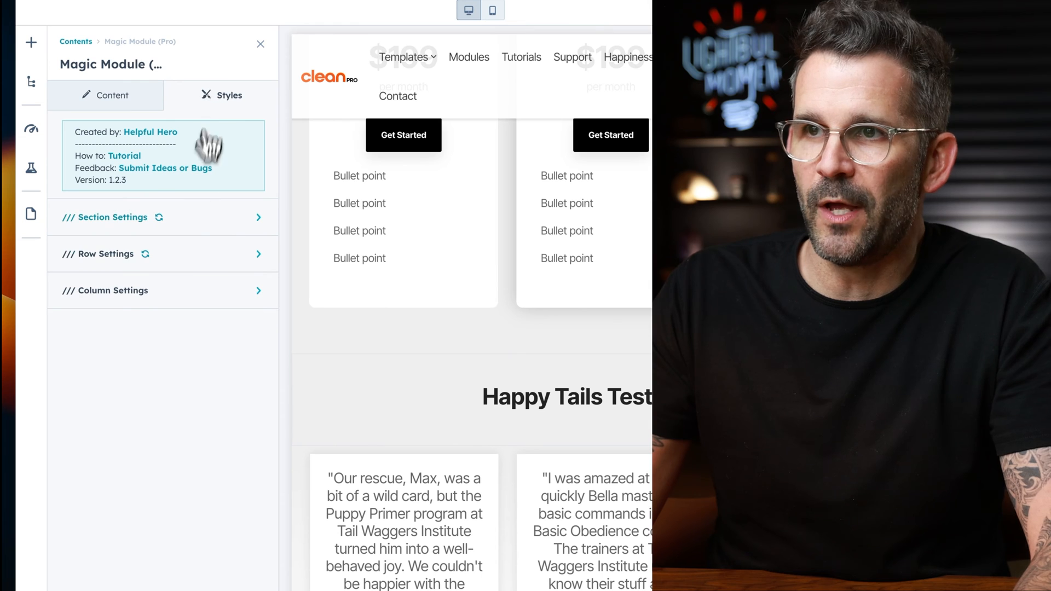
pyautogui.click(183, 265)
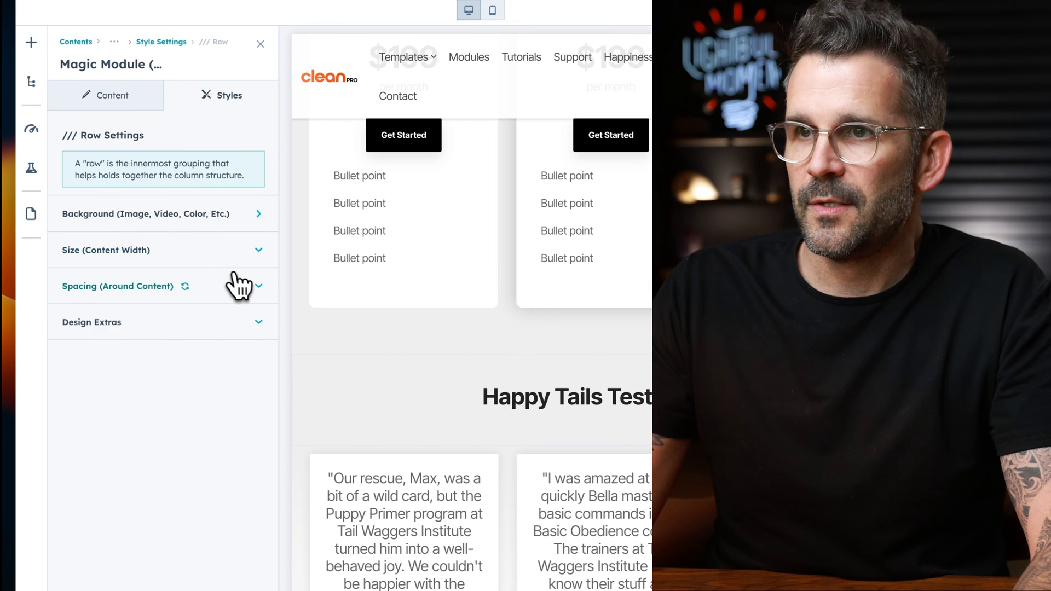
pyautogui.click(241, 286)
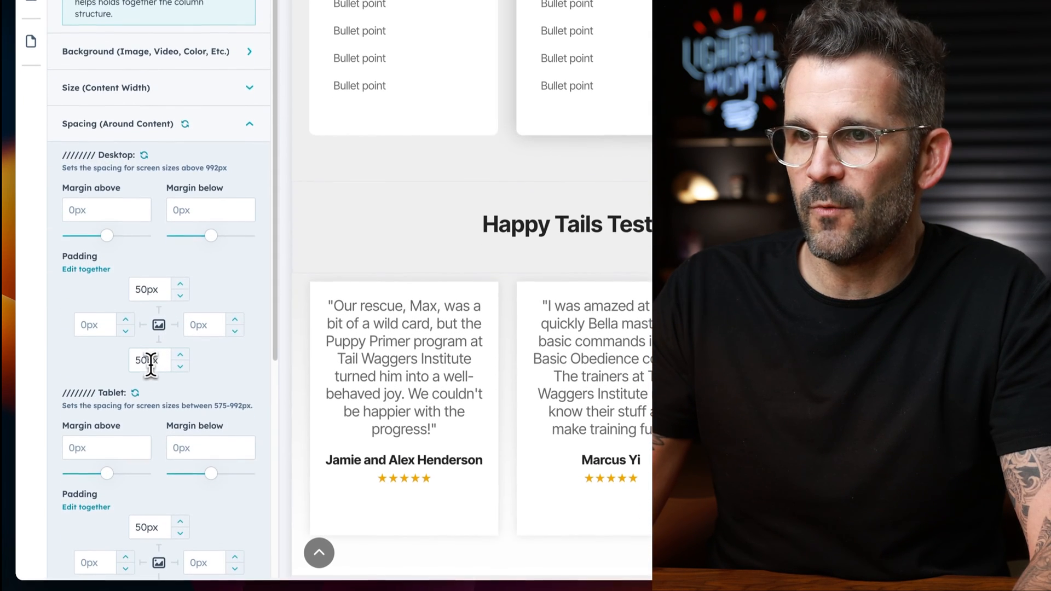
pyautogui.moveTo(148, 359); pyautogui.dragTo(106, 359)
pyautogui.write('25')
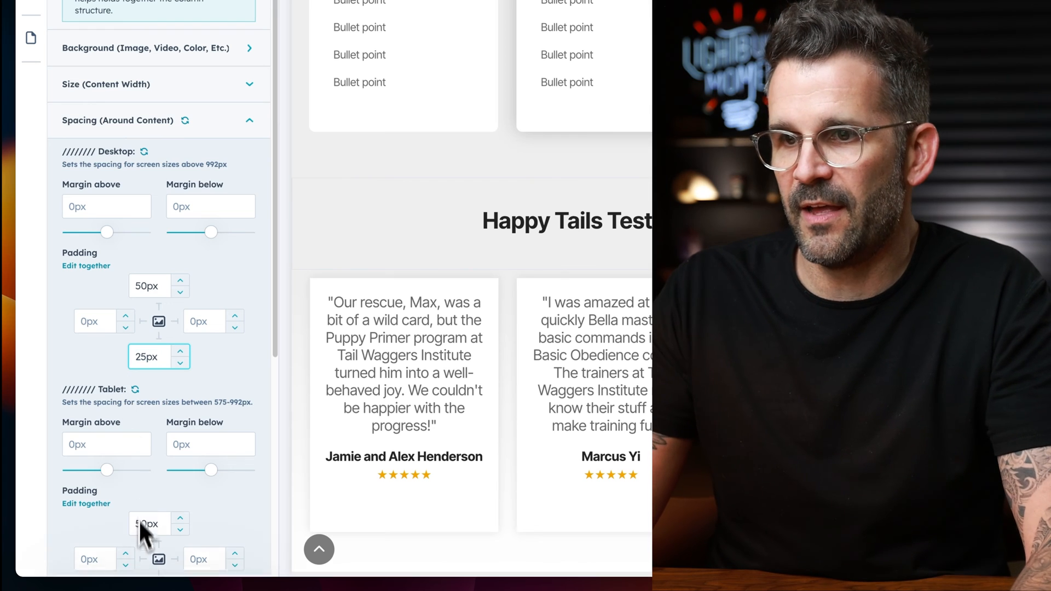
pyautogui.click(144, 561)
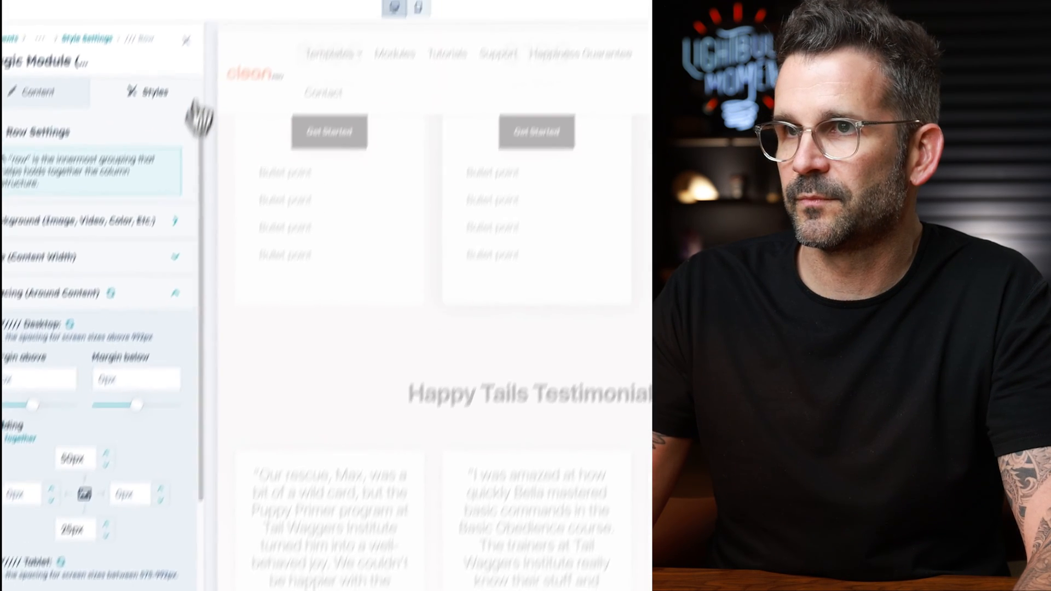
pyautogui.click(160, 104)
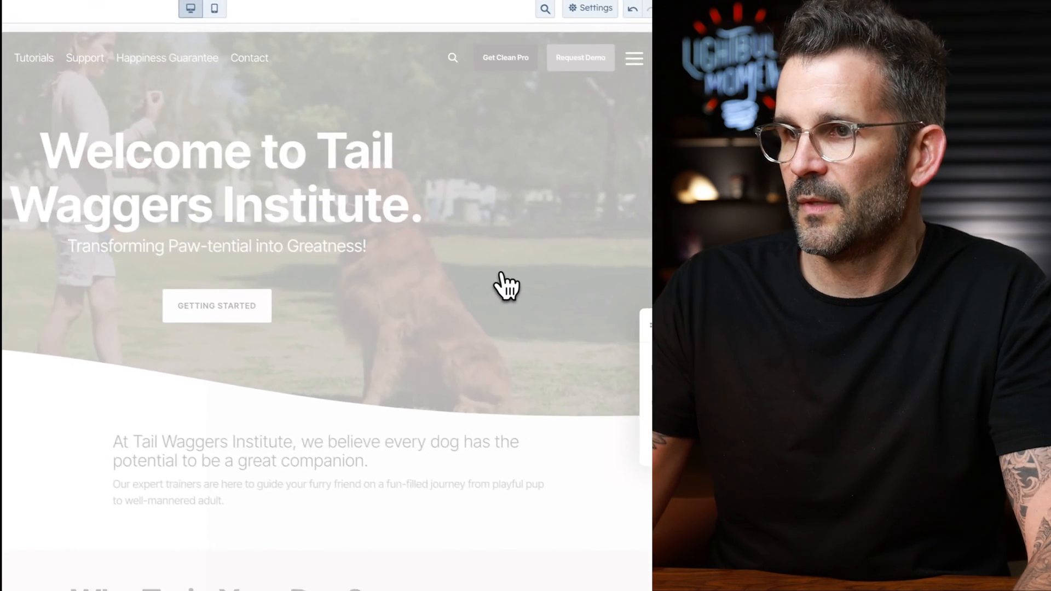
# Step: Set the rounded corners of the testimonial cards to 10px in the Versa Cards module's Testimonial Cards Style
pyautogui.scroll(-20, 326, 310)
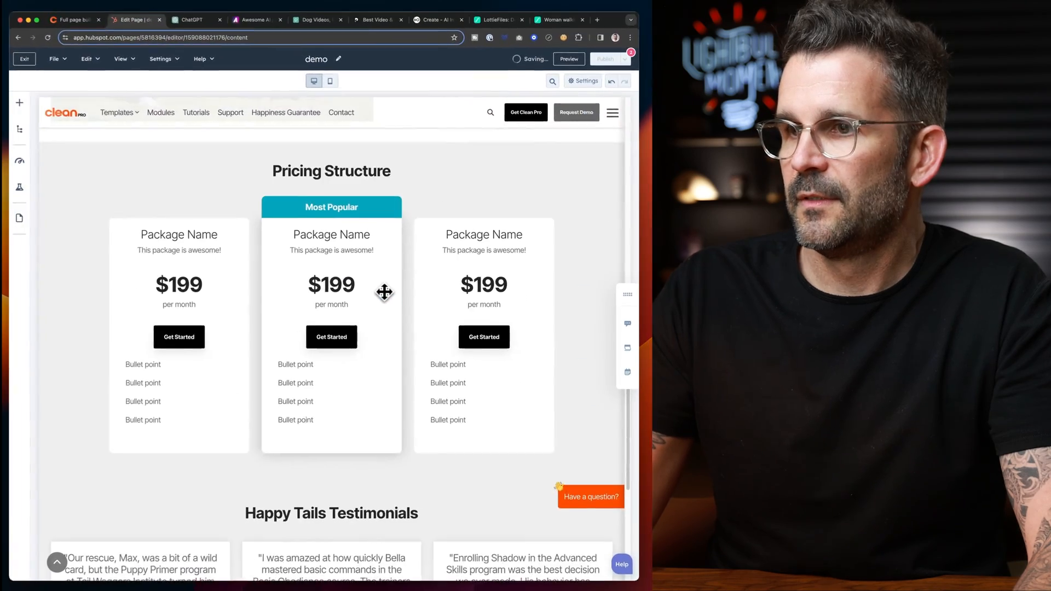
pyautogui.scroll(-3, 386, 291)
pyautogui.scroll(5, 387, 291)
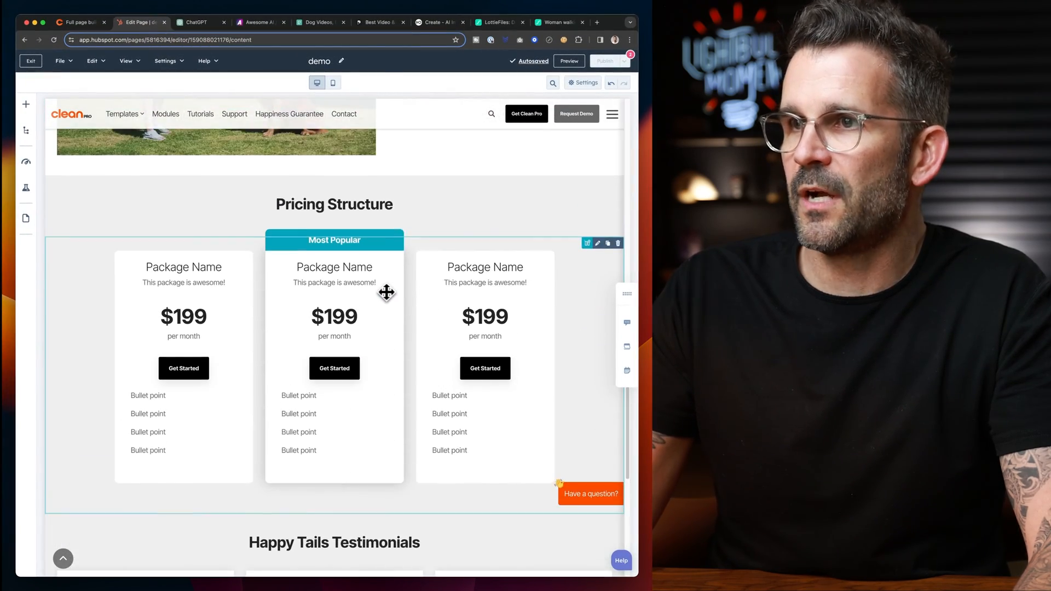
pyautogui.scroll(-5, 387, 291)
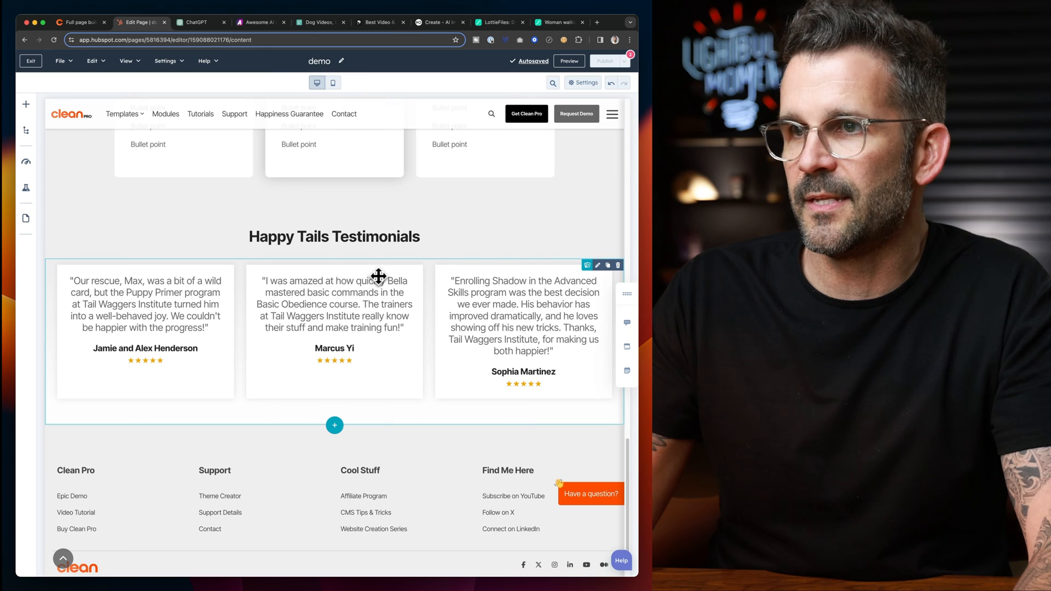
pyautogui.click(208, 310)
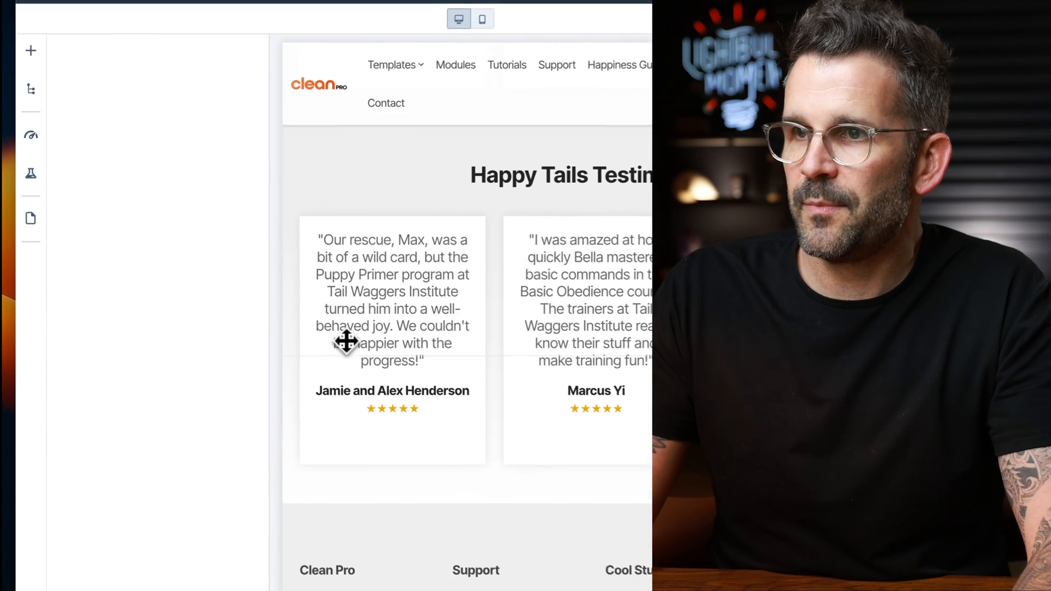
pyautogui.click(230, 99)
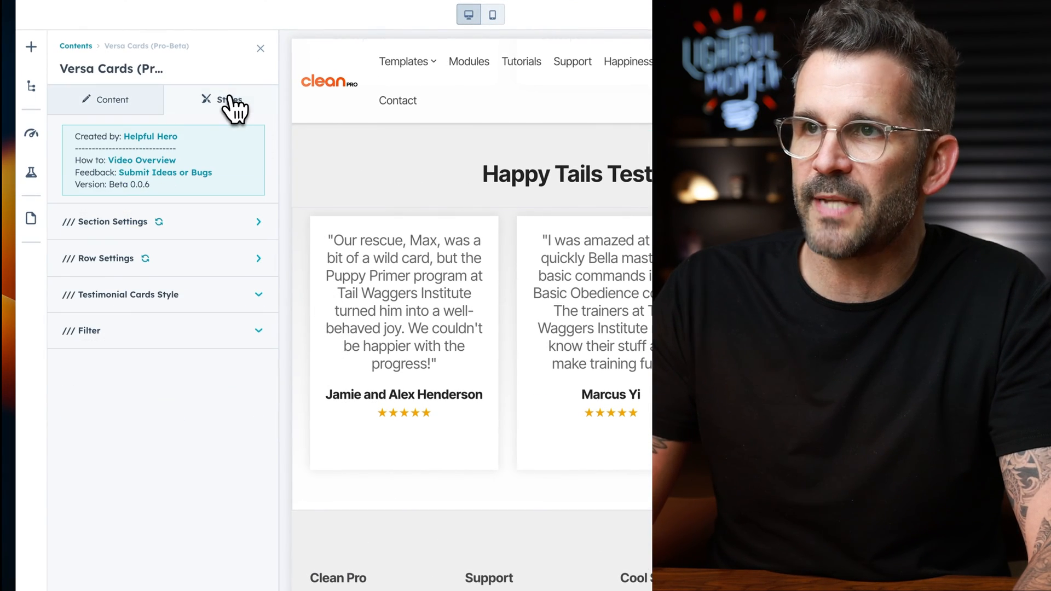
pyautogui.click(228, 299)
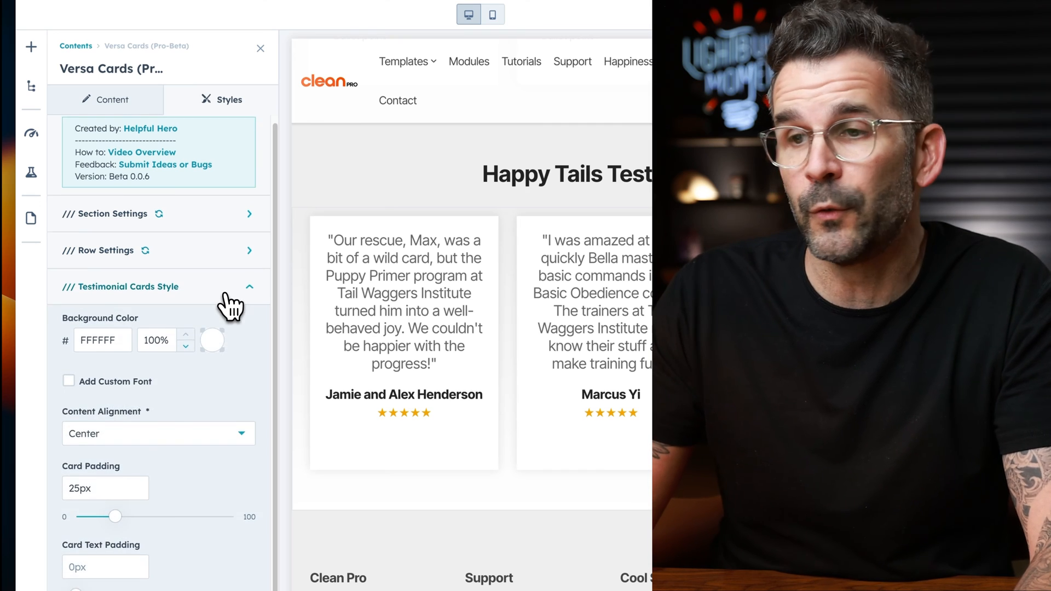
pyautogui.scroll(-2, 229, 305)
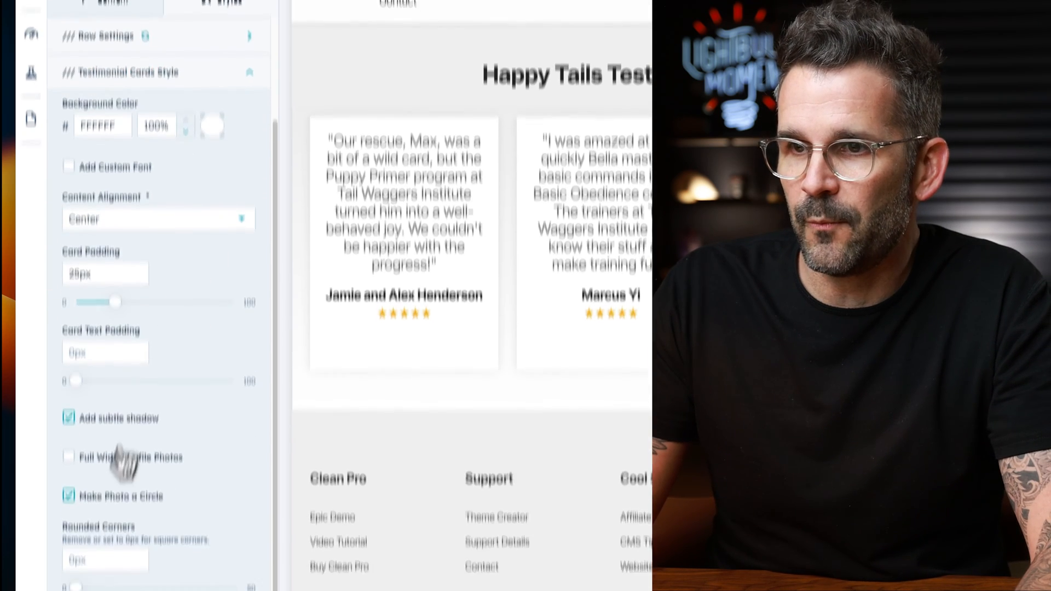
pyautogui.click(74, 483)
pyautogui.write('10')
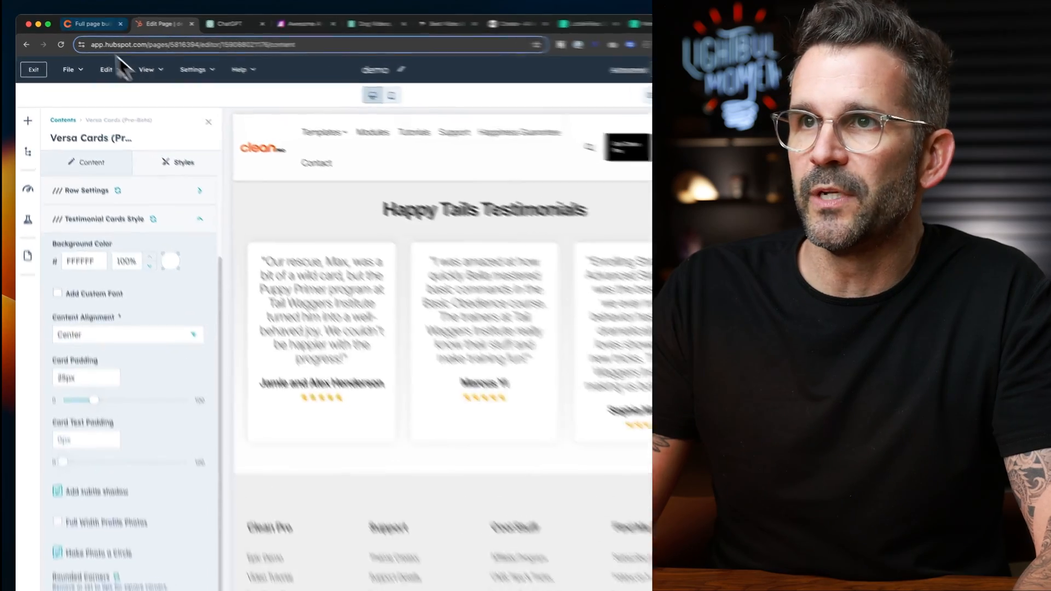
# Step: Switch to the reference page and copy the "Let's Get Started!" heading and paragraph from the call-to-action banner
pyautogui.click(96, 23)
pyautogui.scroll(-6, 263, 339)
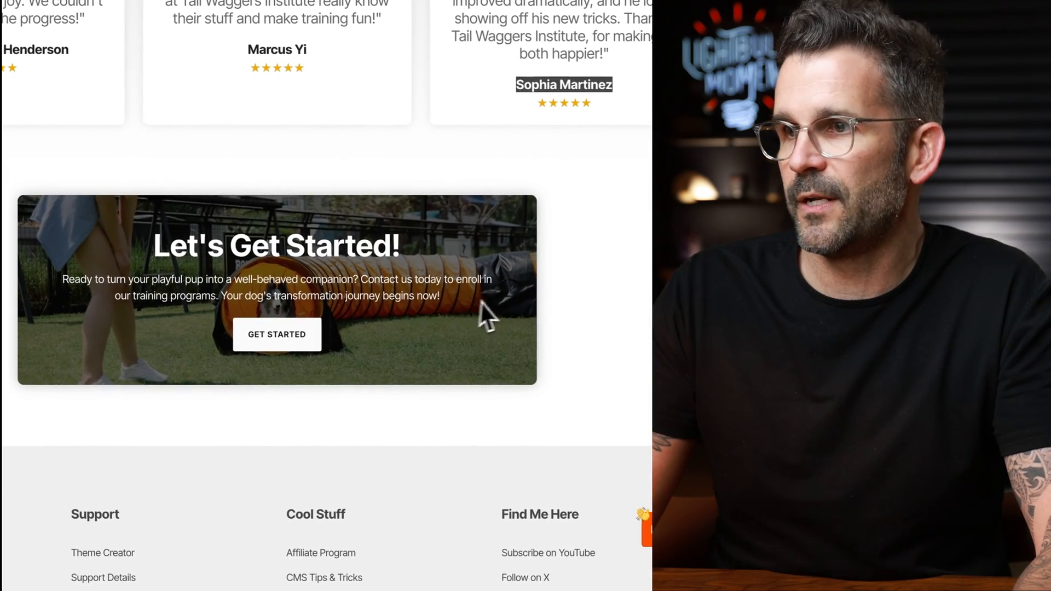
pyautogui.moveTo(442, 297); pyautogui.dragTo(152, 246)
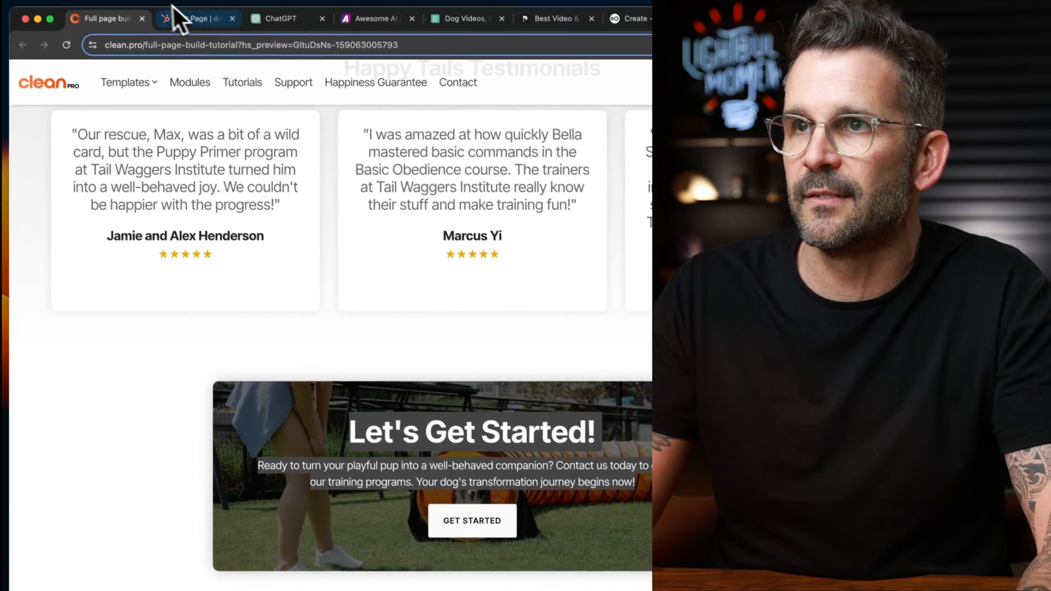
# Step: Return to the HubSpot page editor, search the modules for "mag", and add a Magic Module (Pro) below the testimonial cards
pyautogui.click(205, 25)
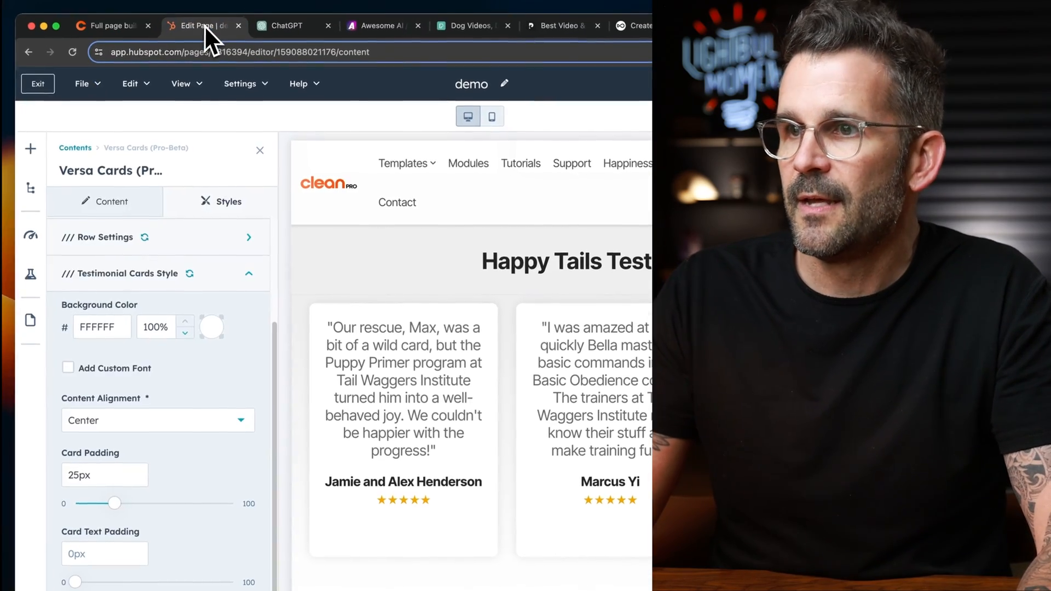
pyautogui.click(36, 192)
pyautogui.click(38, 154)
pyautogui.press('BackSpace')
pyautogui.press('BackSpace')
pyautogui.press('BackSpace')
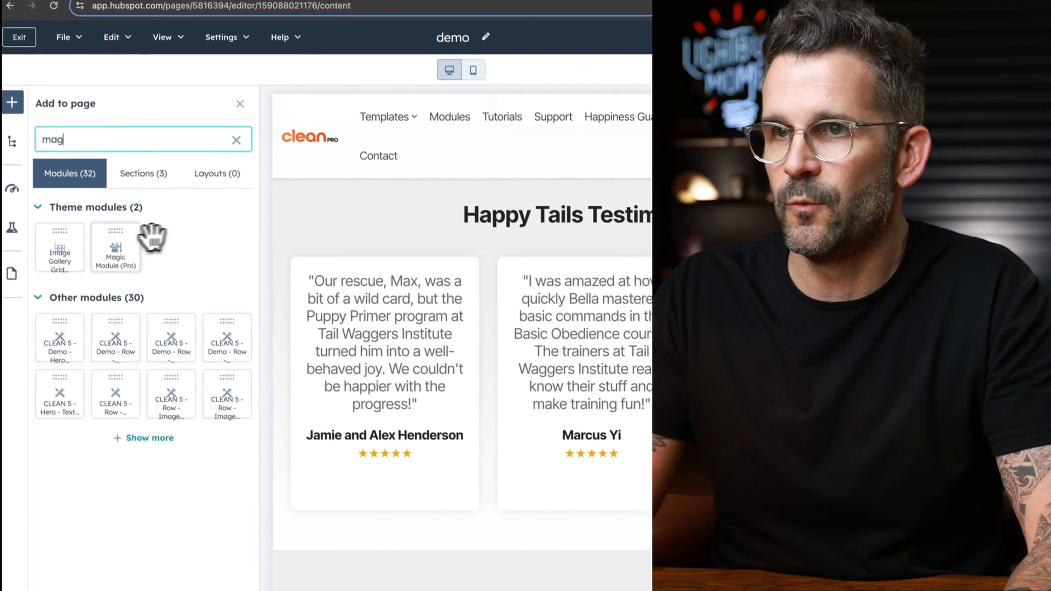
pyautogui.moveTo(143, 286); pyautogui.dragTo(396, 345)
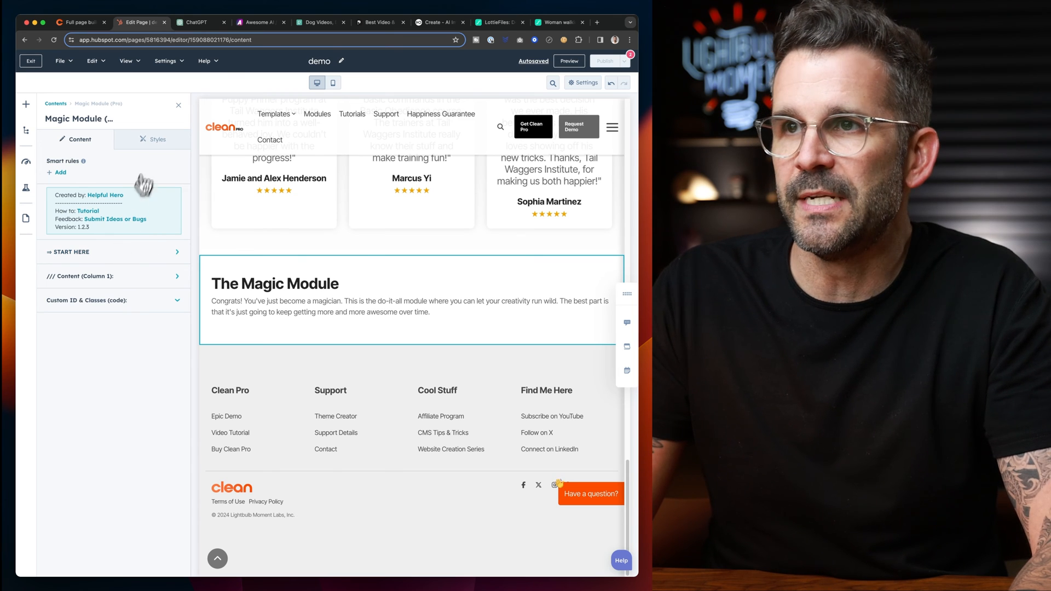
# Step: Set the new Magic Module's row content width to Slim
pyautogui.click(156, 139)
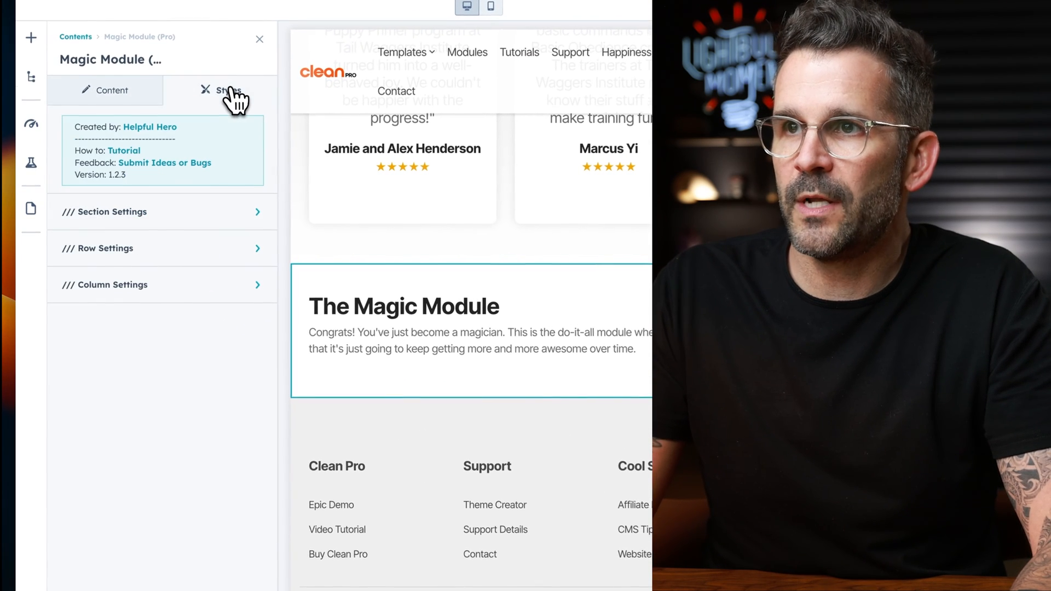
pyautogui.click(243, 248)
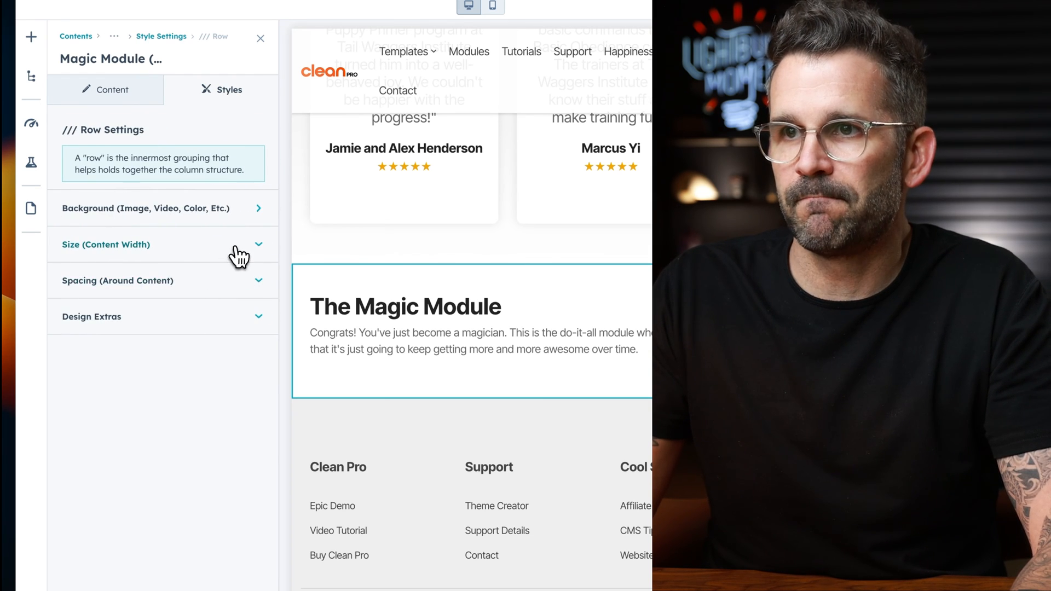
pyautogui.click(235, 250)
pyautogui.click(191, 314)
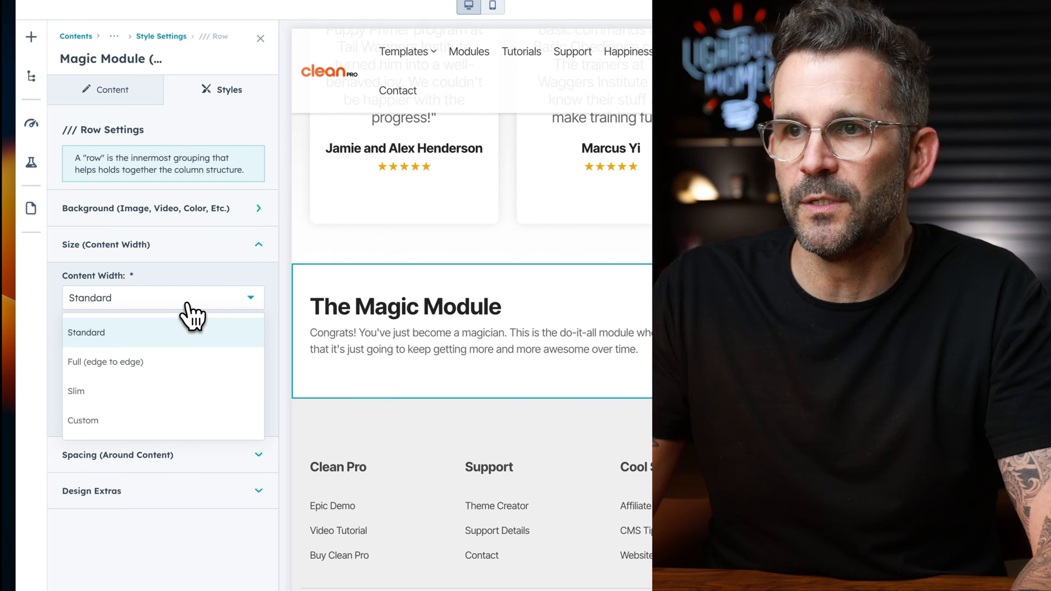
pyautogui.click(102, 405)
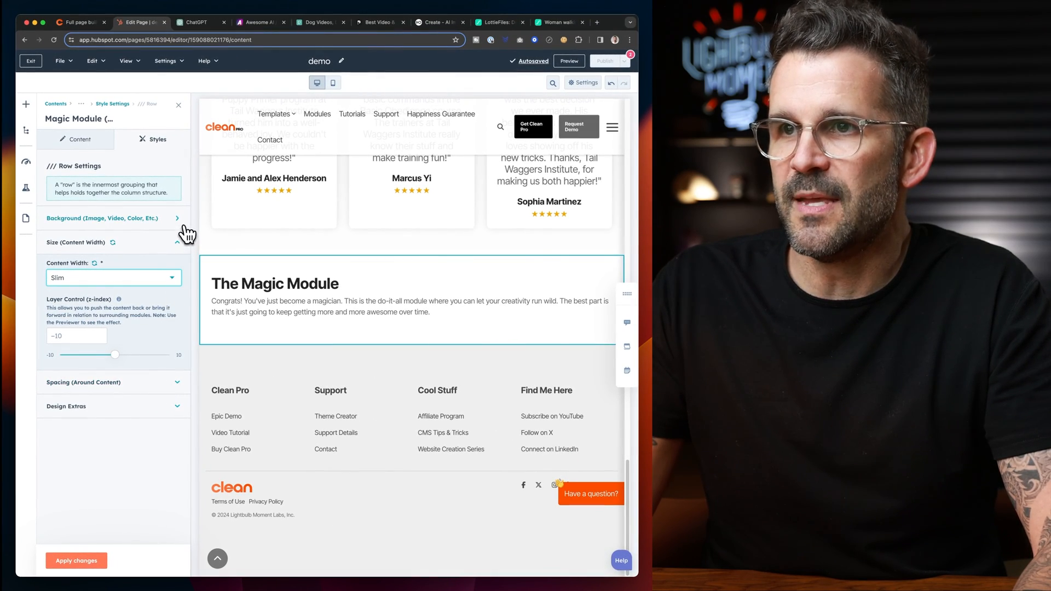
# Step: Set the row background to an image and choose the dog-in-orange-tunnel photo from the tutorial folder
pyautogui.click(181, 218)
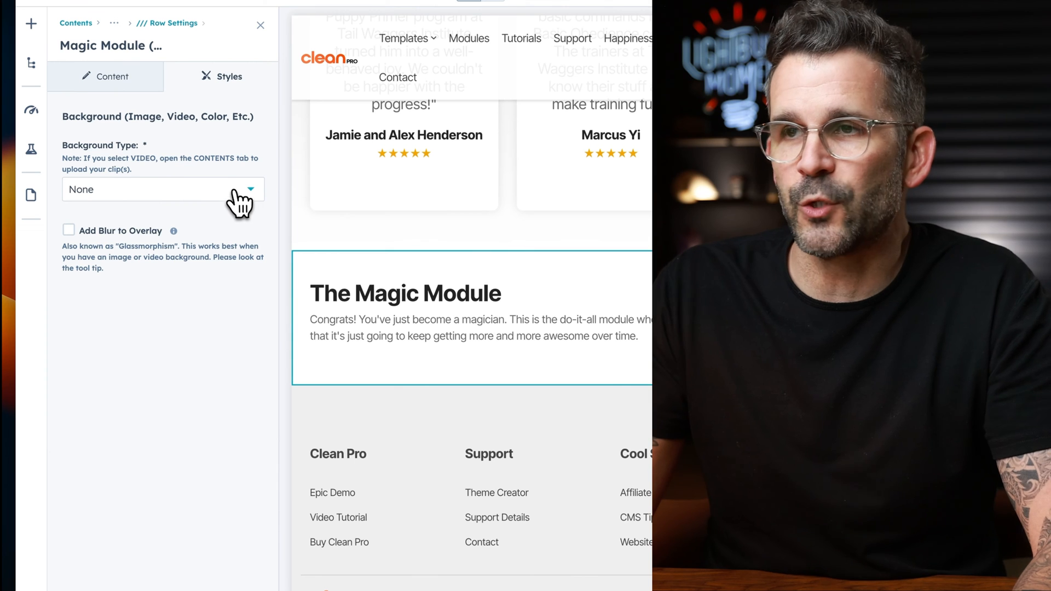
pyautogui.click(235, 200)
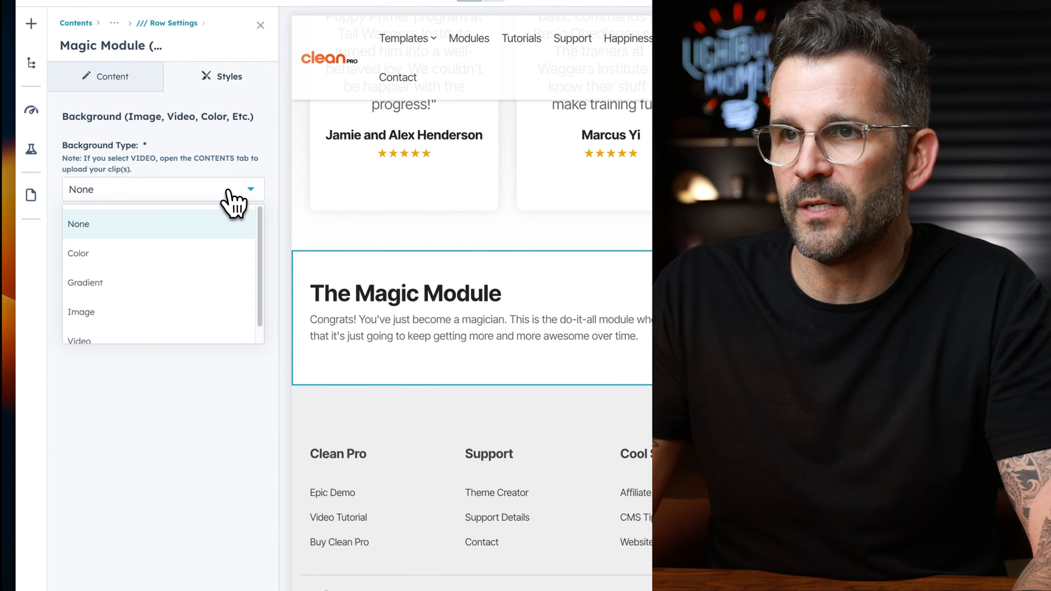
pyautogui.click(116, 322)
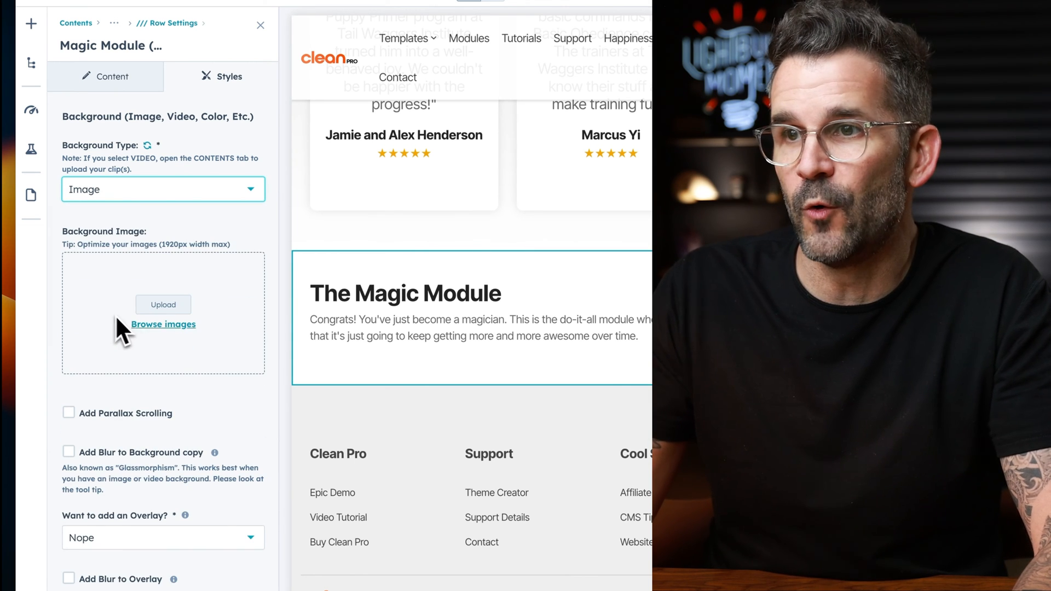
pyautogui.click(170, 327)
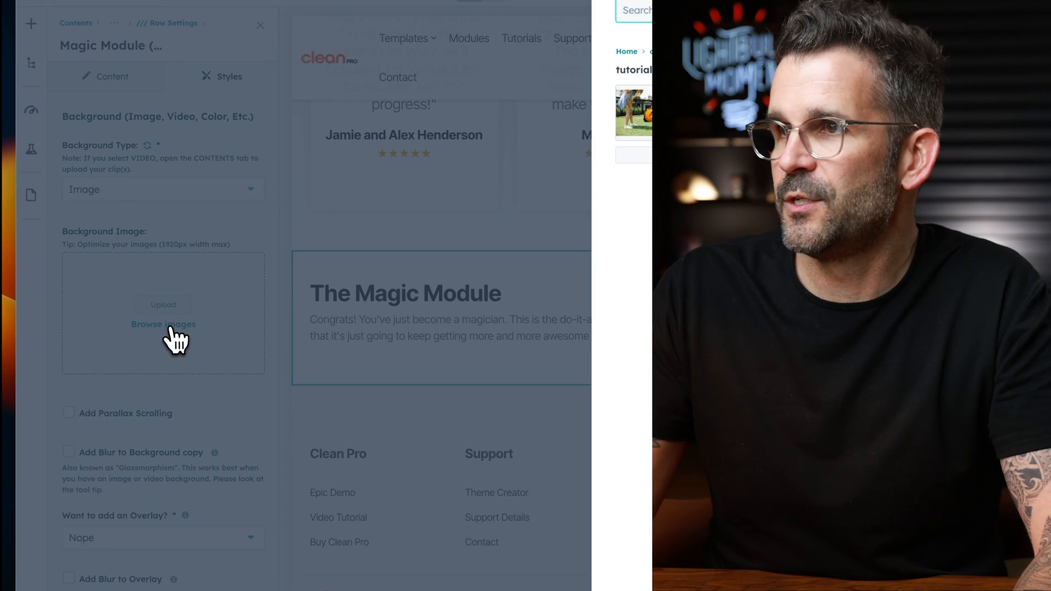
pyautogui.click(664, 125)
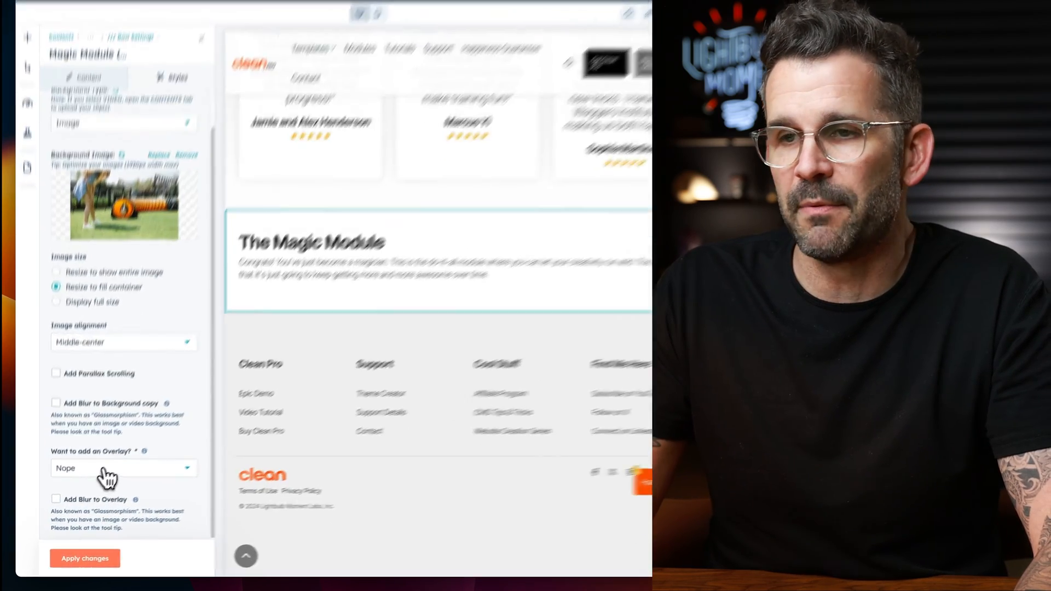
# Step: Add a solid color overlay at 50% opacity to the row's background image and apply the changes
pyautogui.click(88, 483)
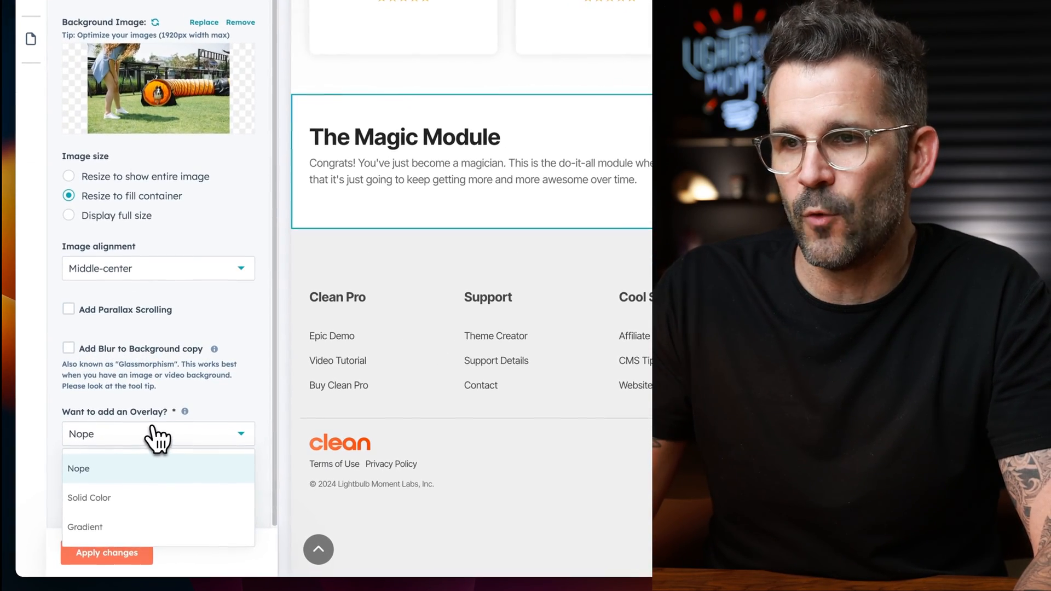
pyautogui.click(109, 499)
pyautogui.scroll(-2, 158, 410)
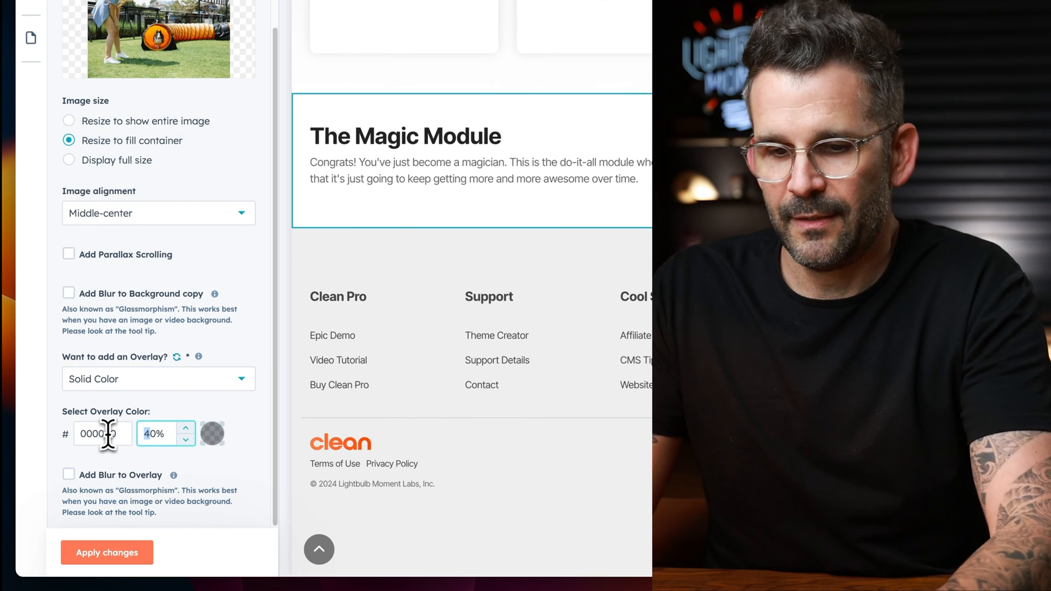
pyautogui.write('5')
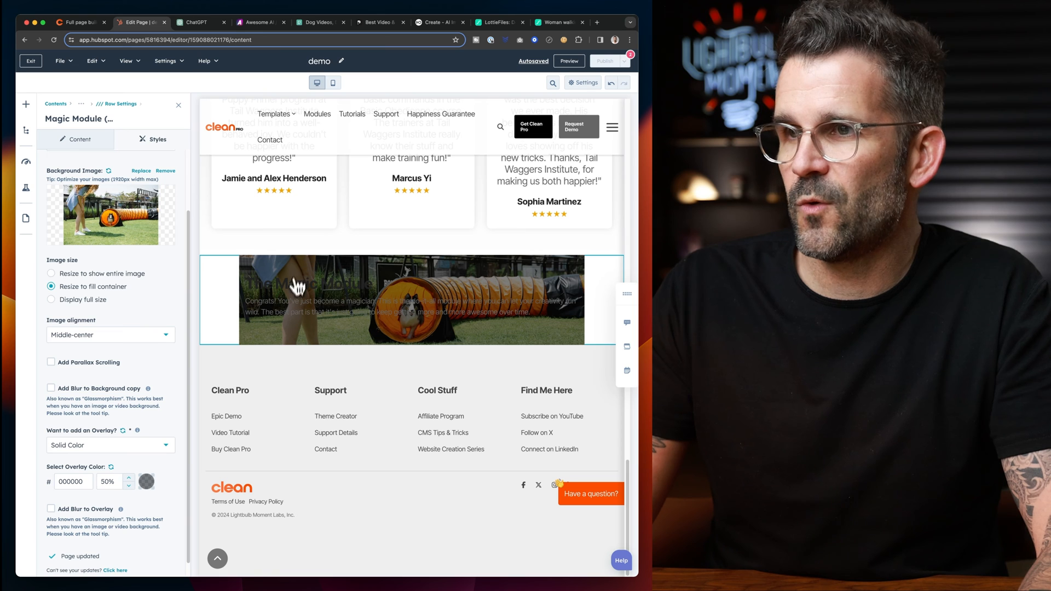
pyautogui.scroll(3, 137, 309)
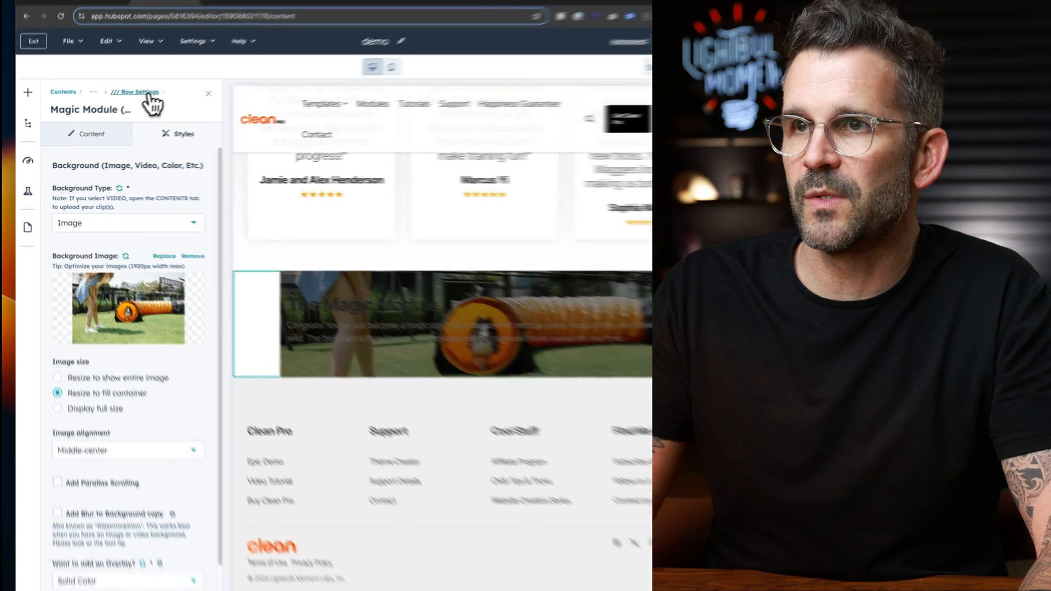
# Step: Set the row's desktop margins above and below to 50px and apply the changes
pyautogui.click(144, 92)
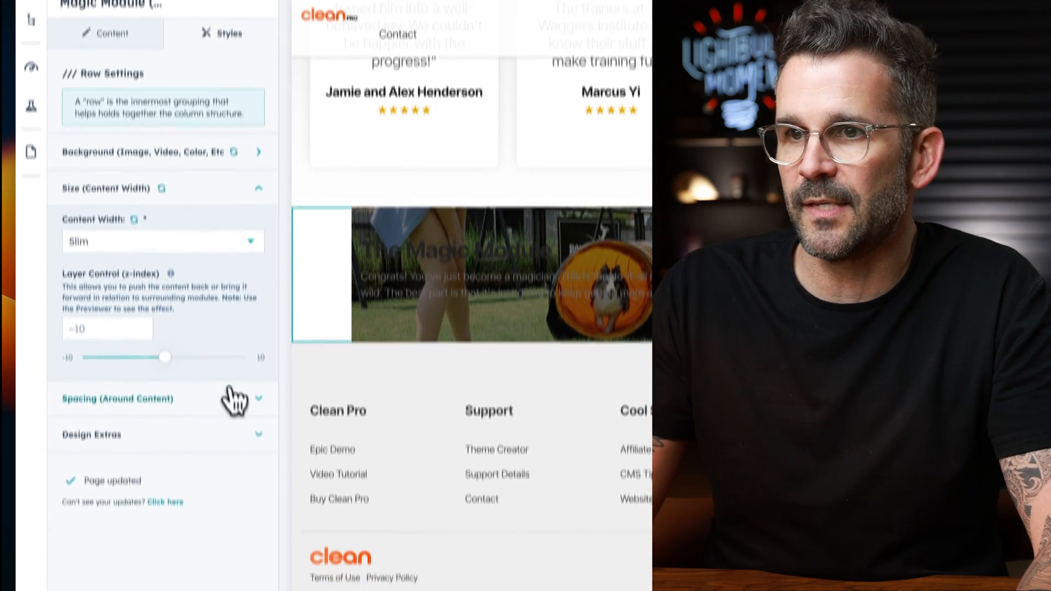
pyautogui.click(244, 489)
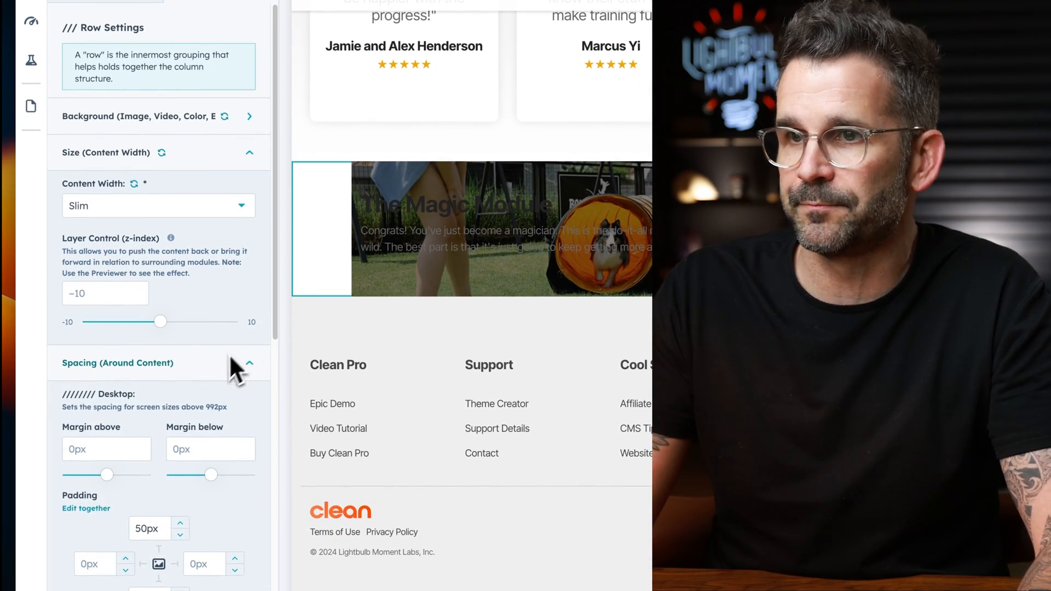
pyautogui.scroll(-5, 240, 306)
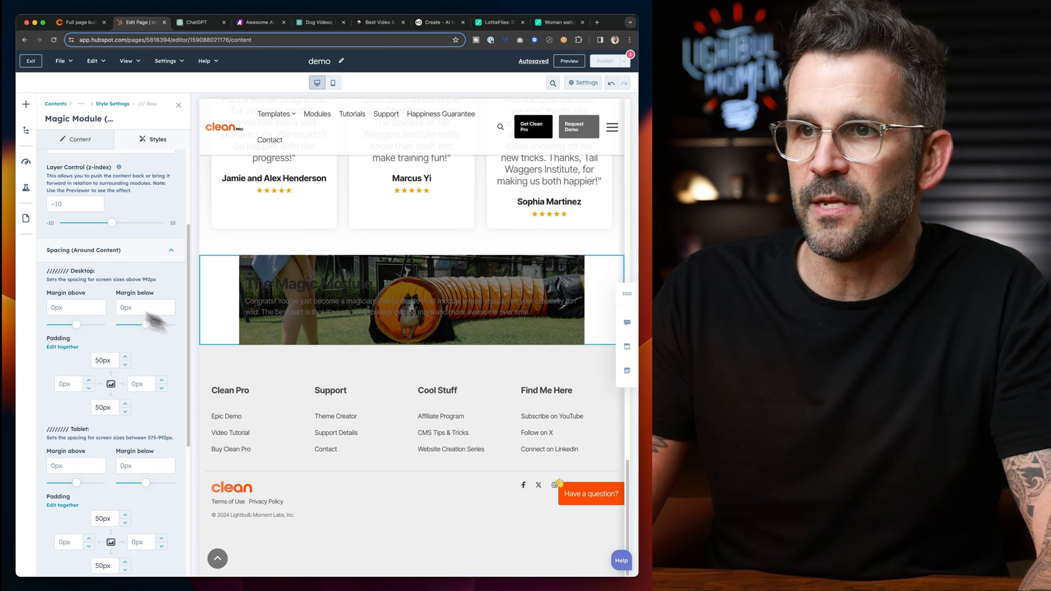
pyautogui.click(53, 309)
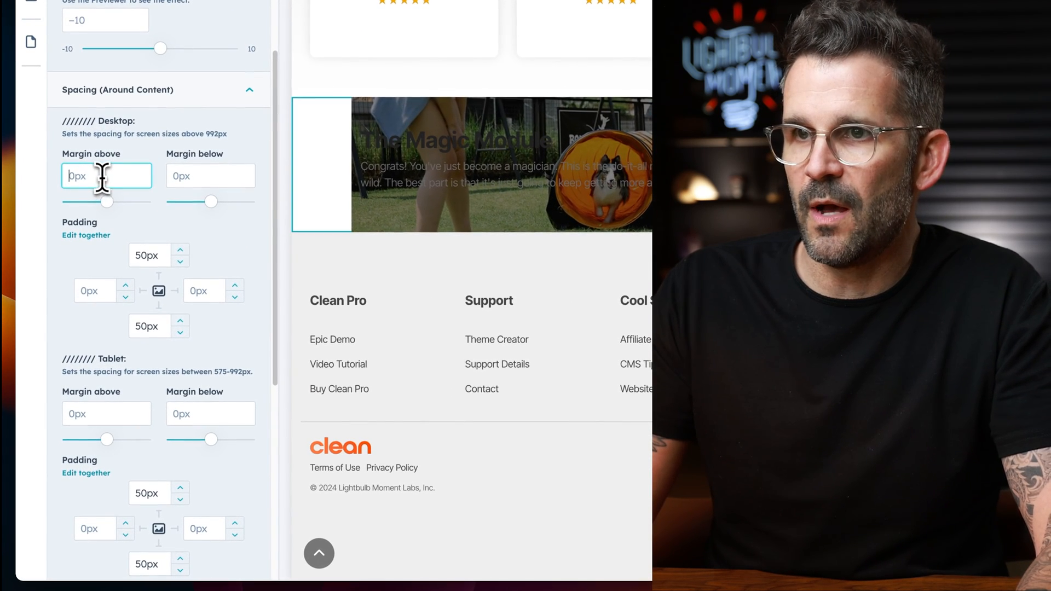
pyautogui.write('50px')
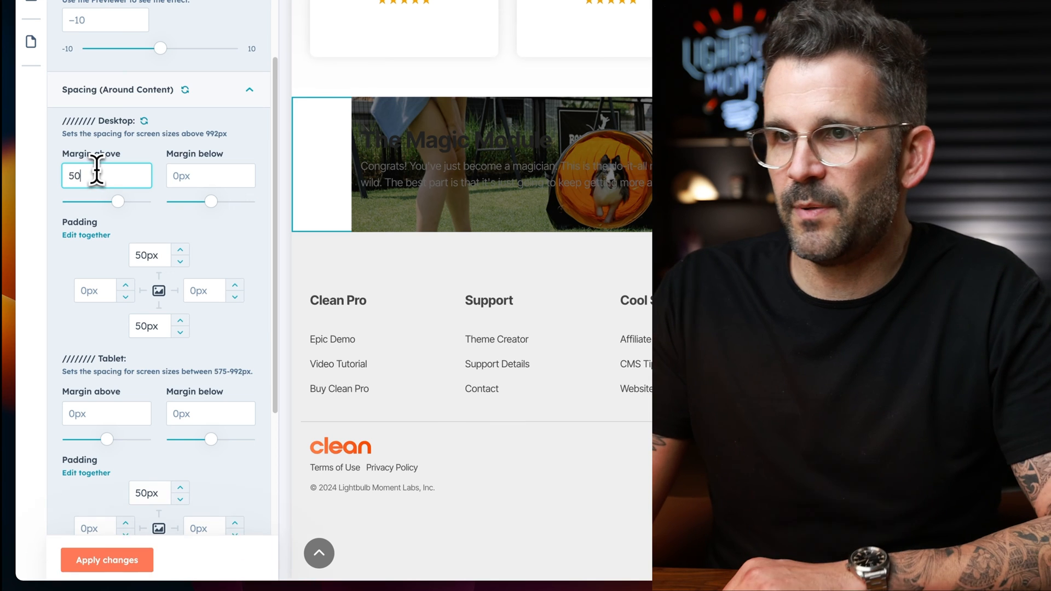
pyautogui.click(177, 178)
pyautogui.write('50')
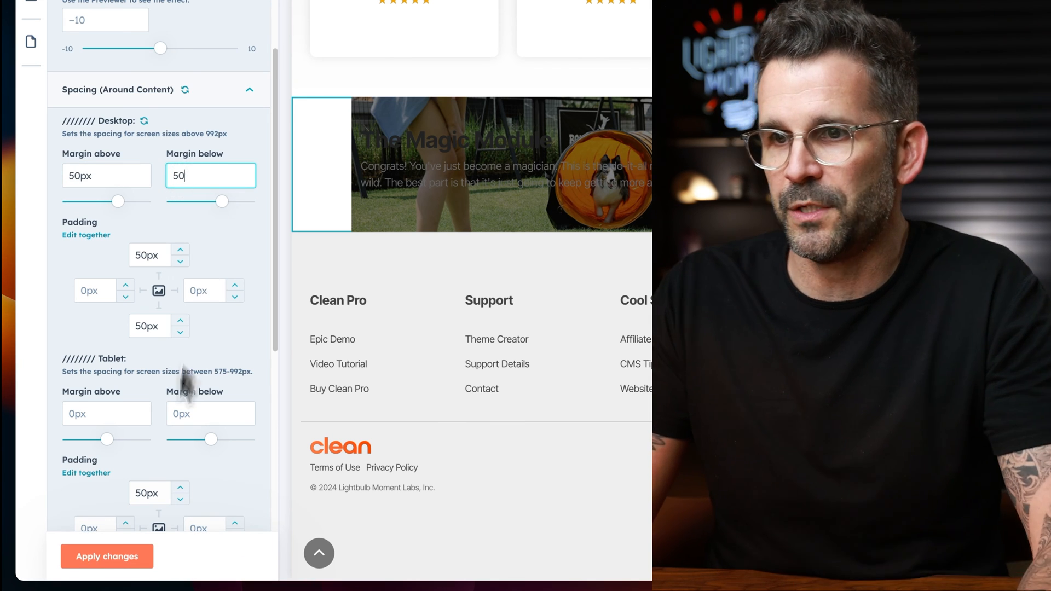
pyautogui.click(140, 561)
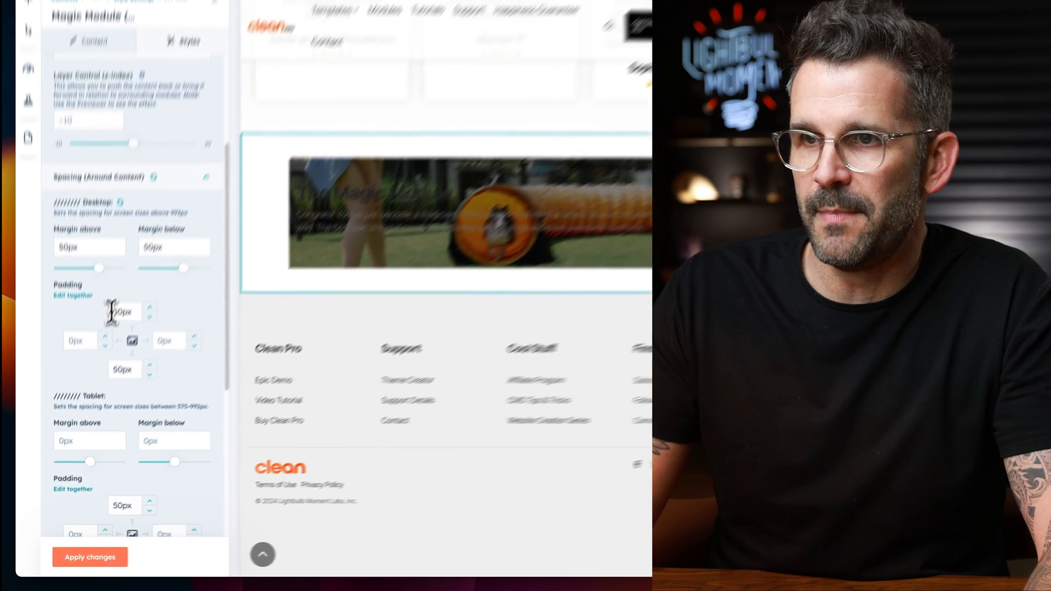
# Step: Set the row's desktop padding above and below the content to 150px and apply the changes
pyautogui.click(110, 362)
pyautogui.write('1')
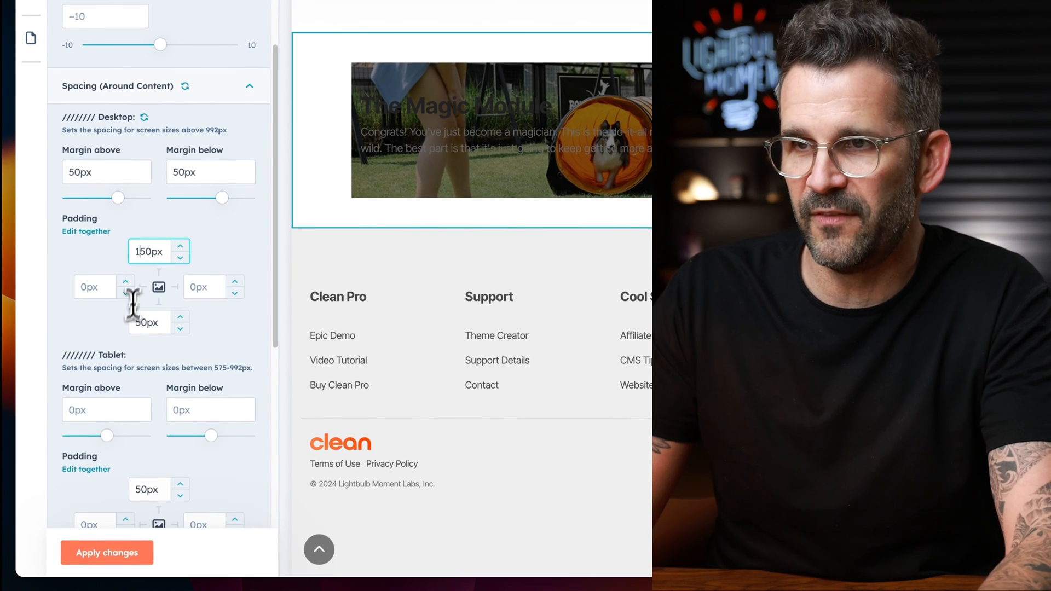
pyautogui.write('1')
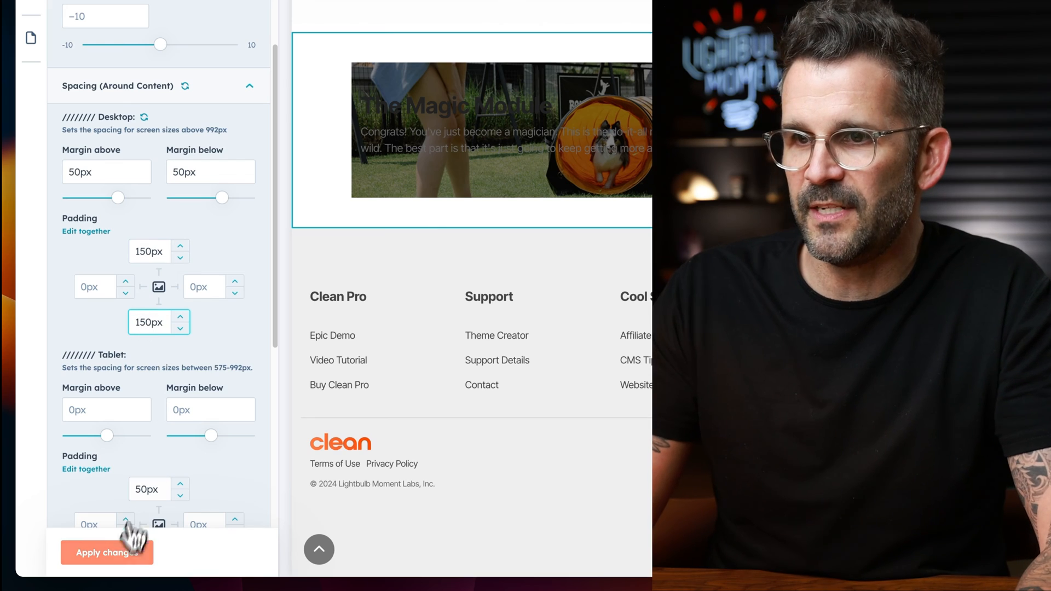
pyautogui.click(121, 554)
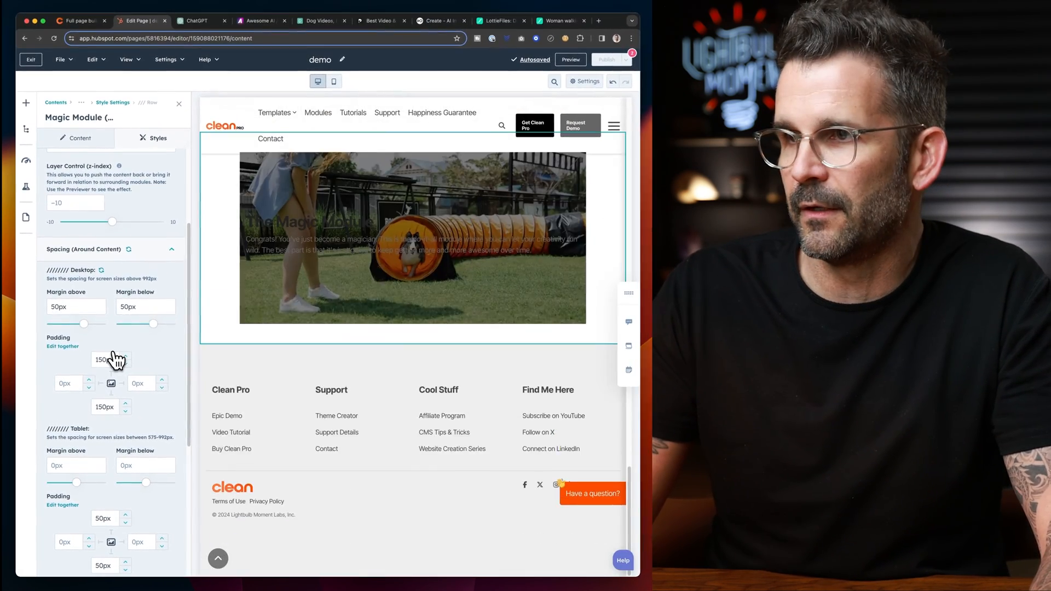
pyautogui.scroll(1, 461, 252)
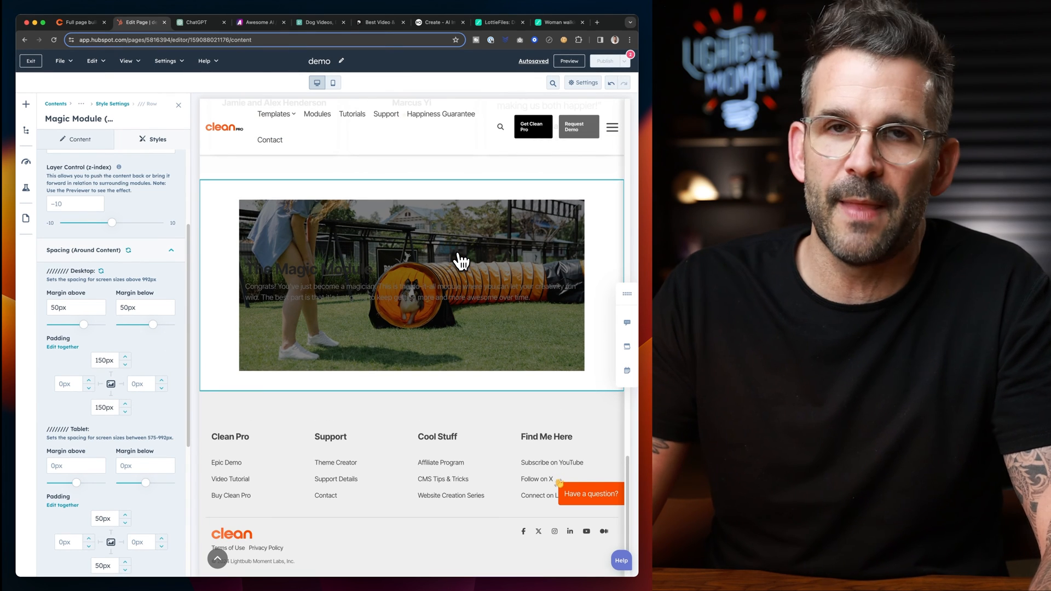
pyautogui.scroll(1, 462, 261)
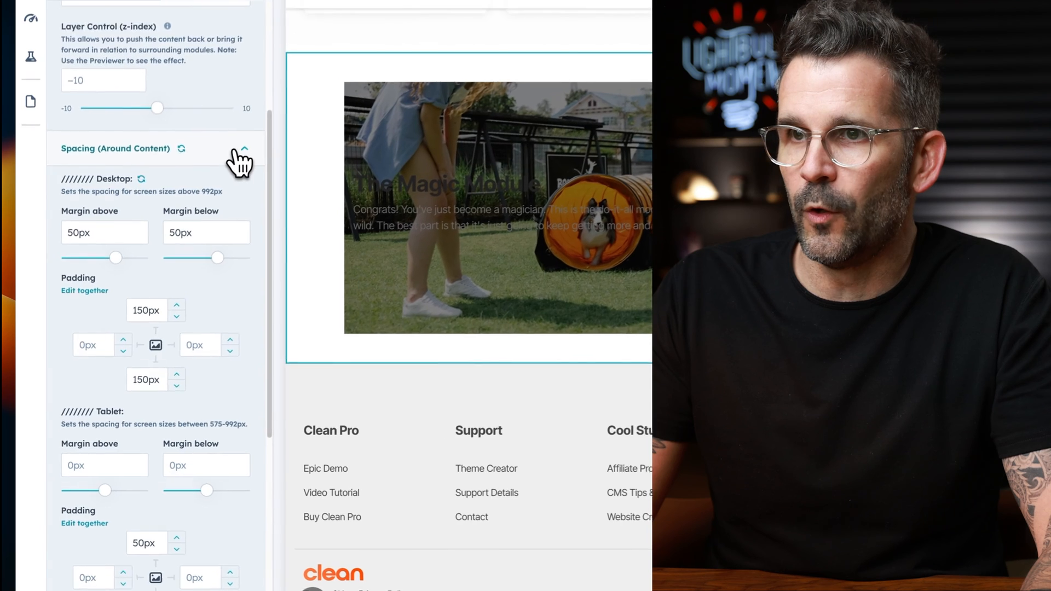
# Step: Enable rounded corners for the row in its design extras and apply the changes
pyautogui.click(178, 249)
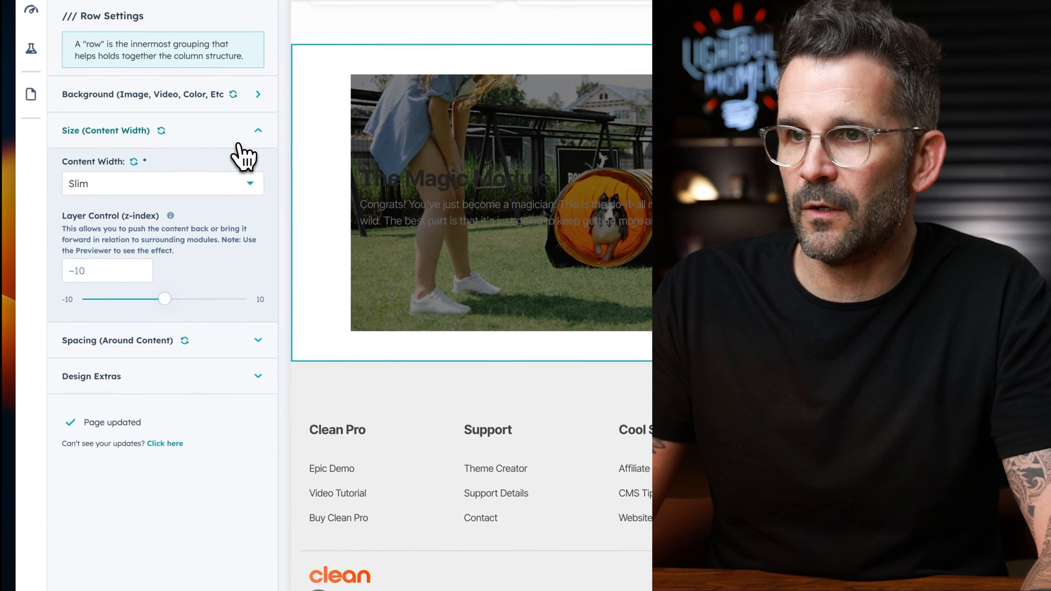
pyautogui.click(236, 378)
pyautogui.scroll(-1, 239, 383)
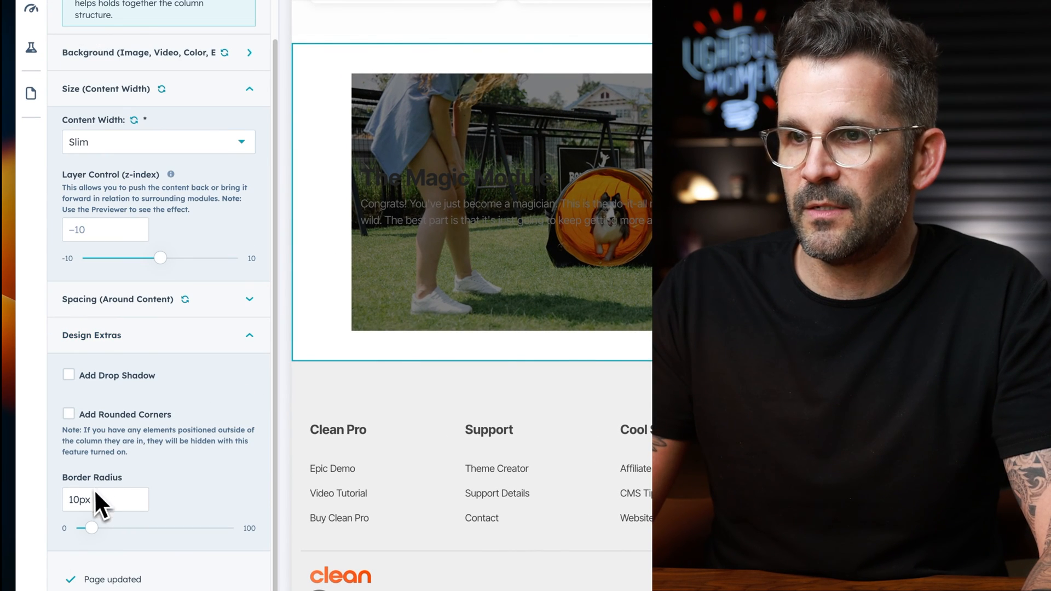
pyautogui.click(68, 414)
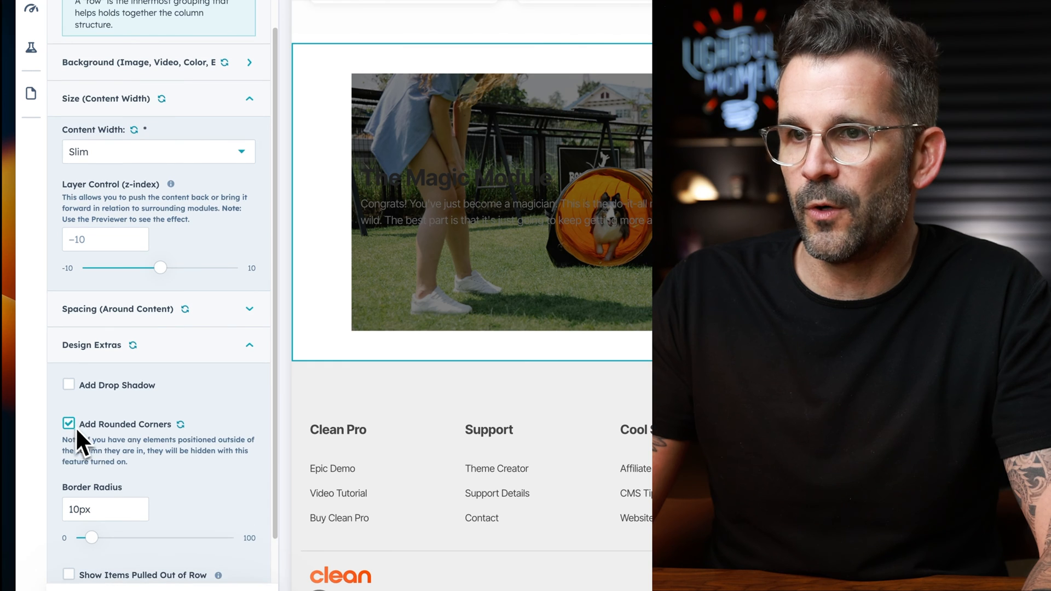
pyautogui.click(133, 552)
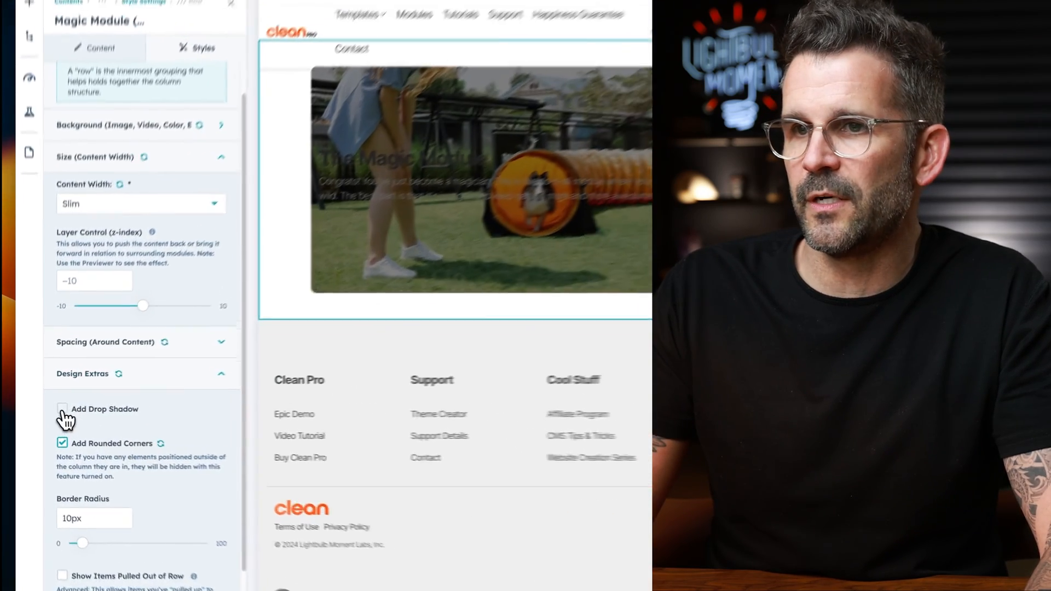
# Step: Add a drop shadow to the row with 25% color opacity and a 30px blur radius, applying the changes
pyautogui.click(53, 412)
pyautogui.scroll(-5, 220, 429)
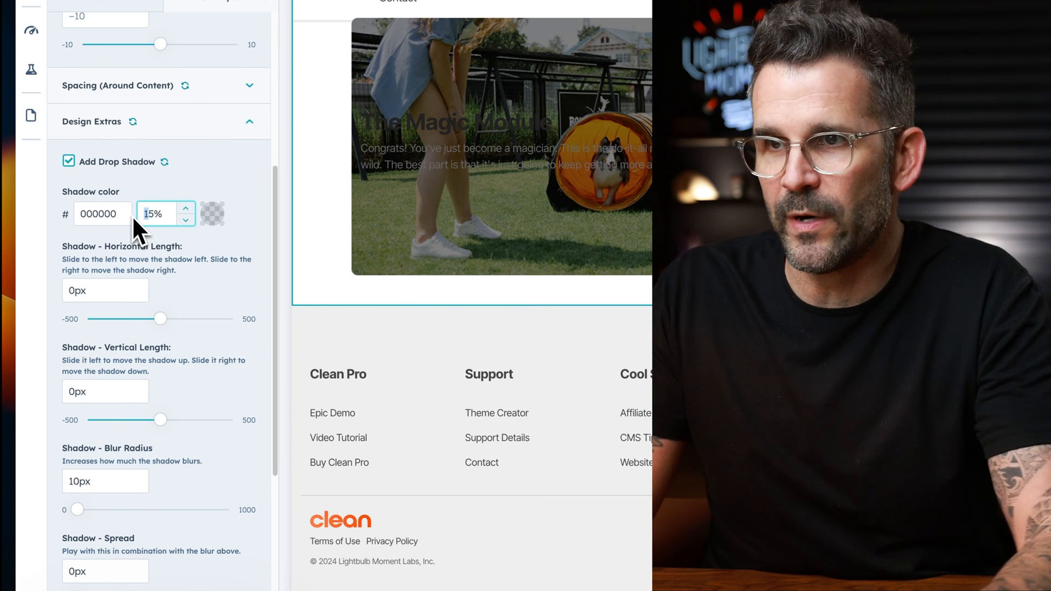
pyautogui.write('2')
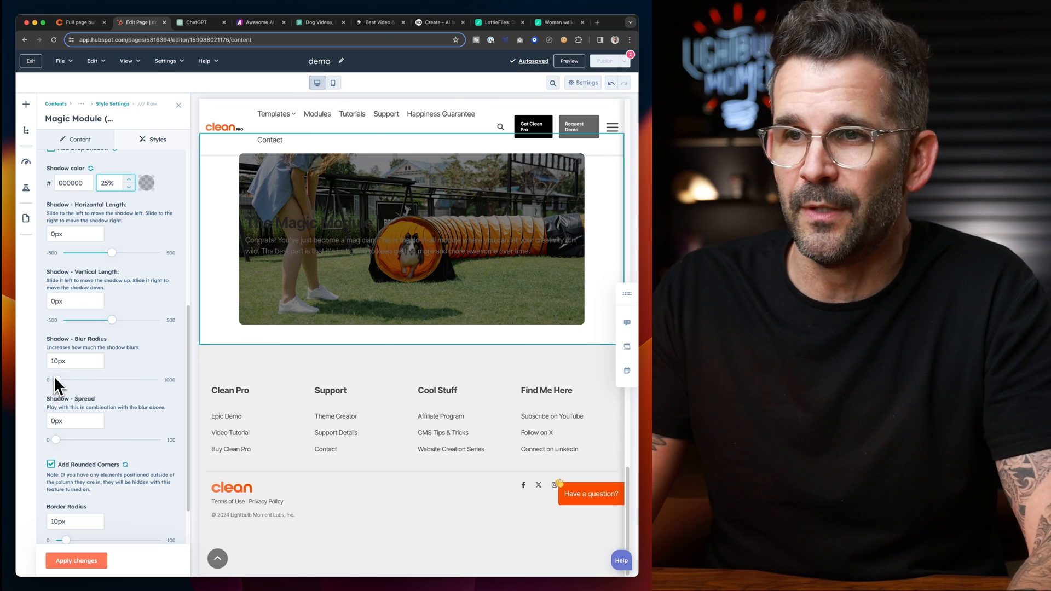
pyautogui.click(53, 362)
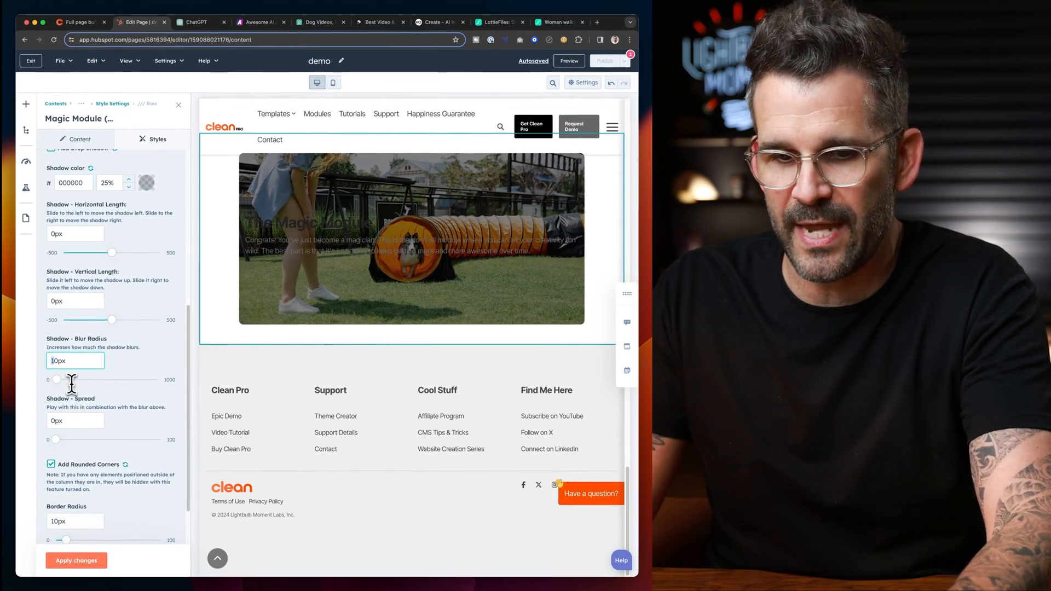
pyautogui.write('3')
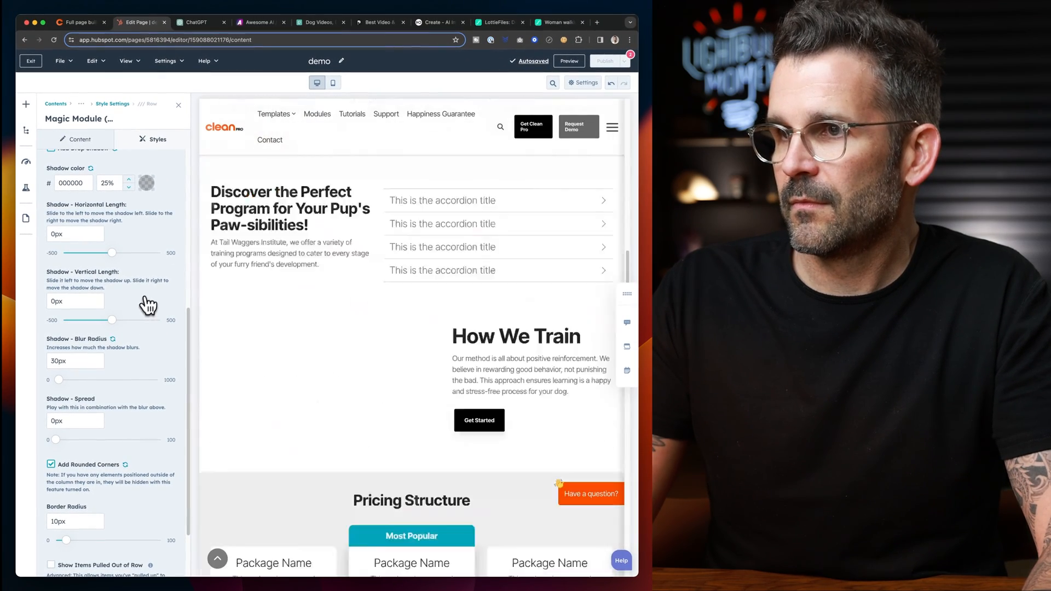
pyautogui.scroll(1, 340, 328)
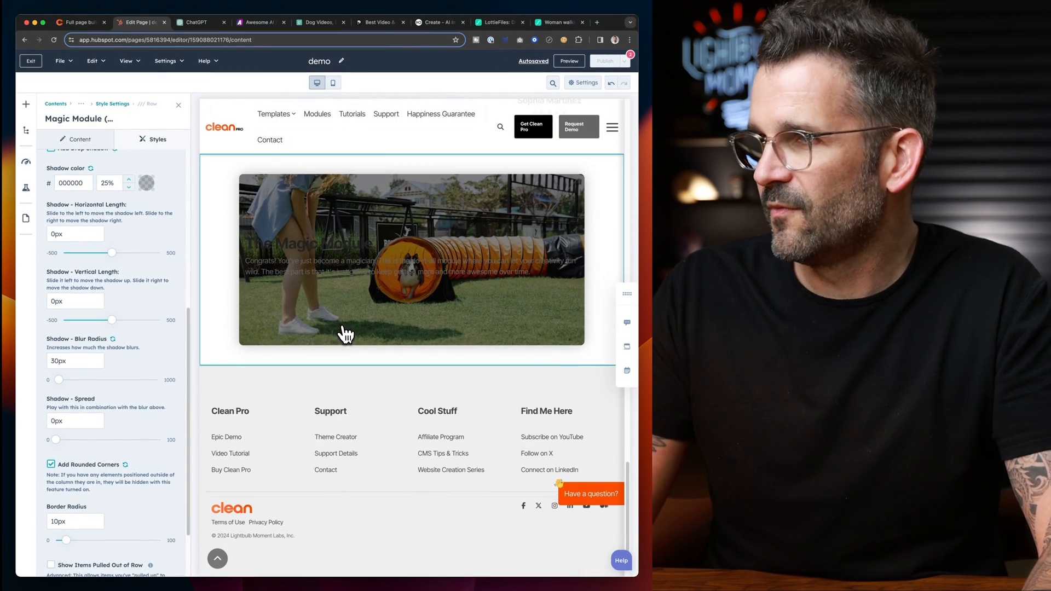
pyautogui.scroll(1, 224, 315)
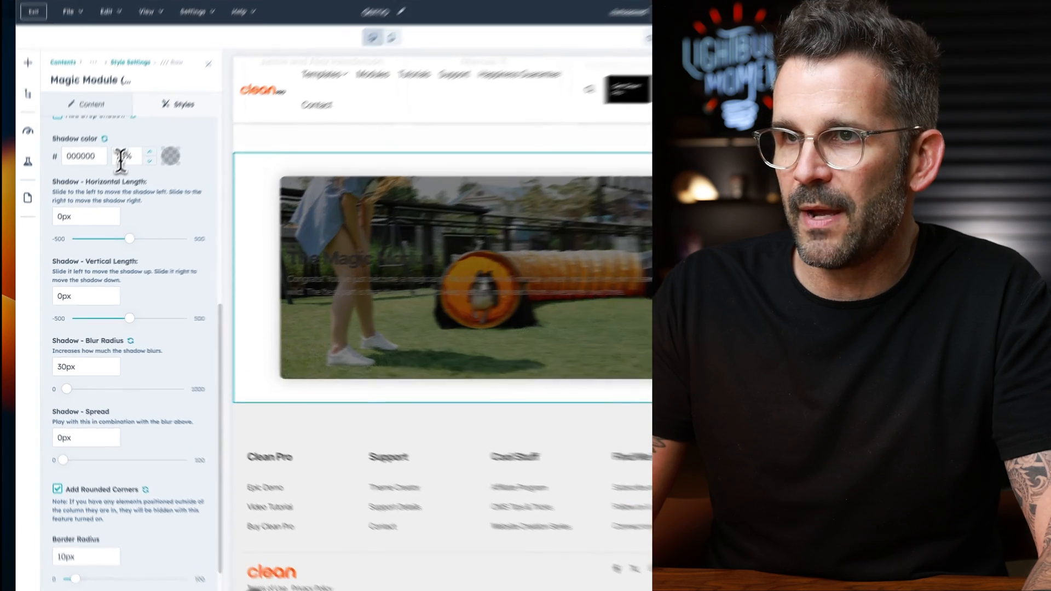
# Step: Set the row's drop shadow color opacity to 45% and apply the changes
pyautogui.click(99, 184)
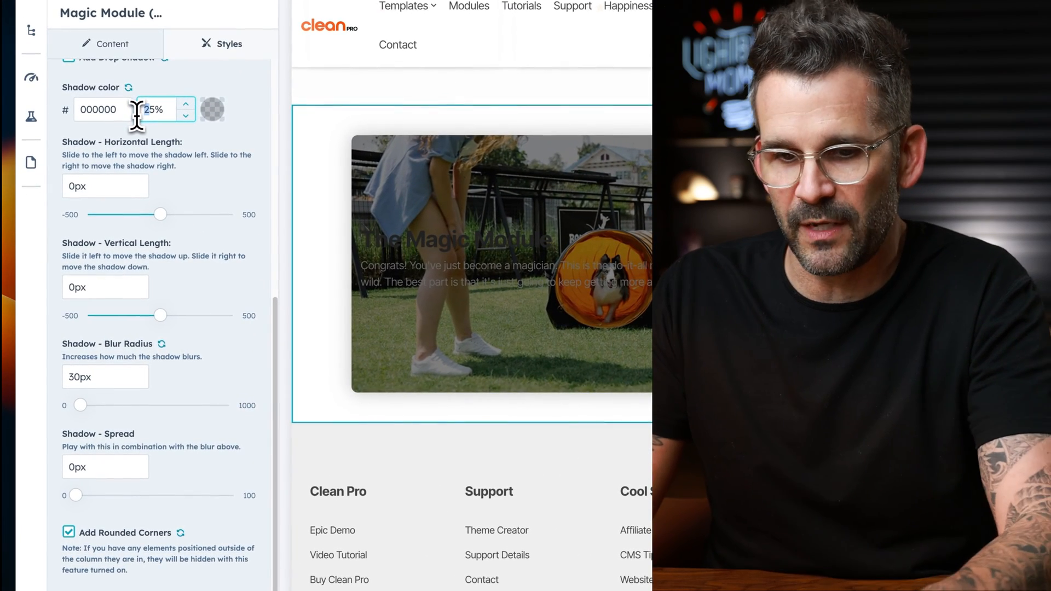
pyautogui.write('4')
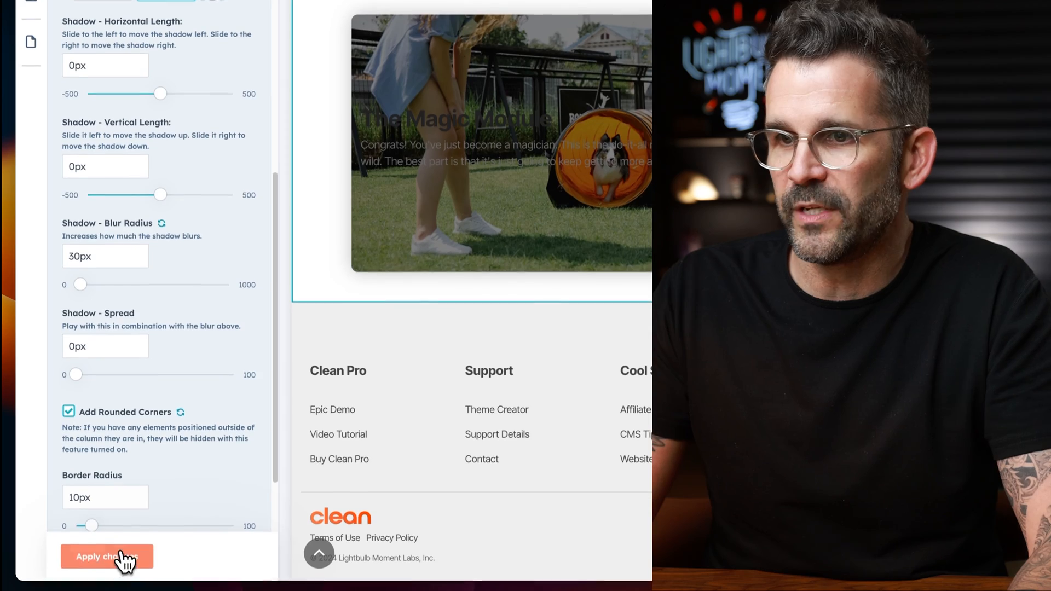
pyautogui.click(122, 557)
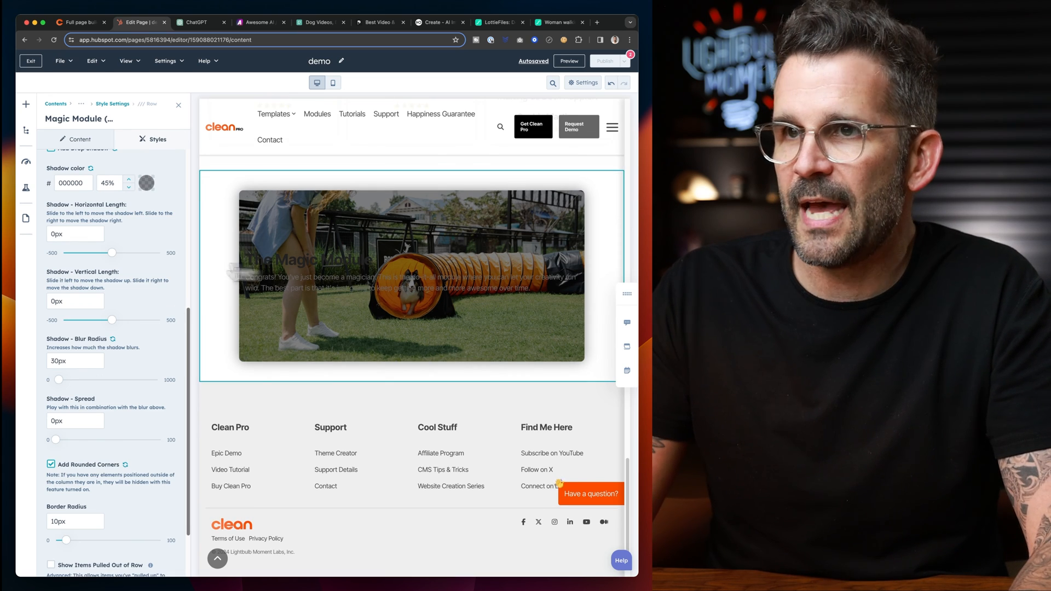
# Step: Open the content element in the module's Column 1 content and name it "text"
pyautogui.scroll(10, 94, 258)
pyautogui.click(77, 140)
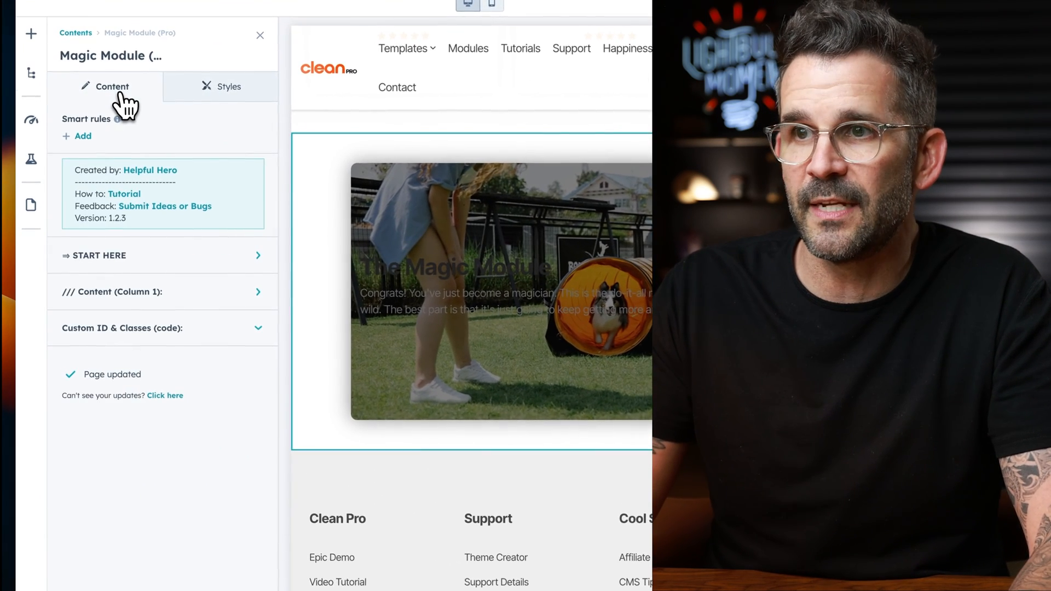
pyautogui.click(222, 296)
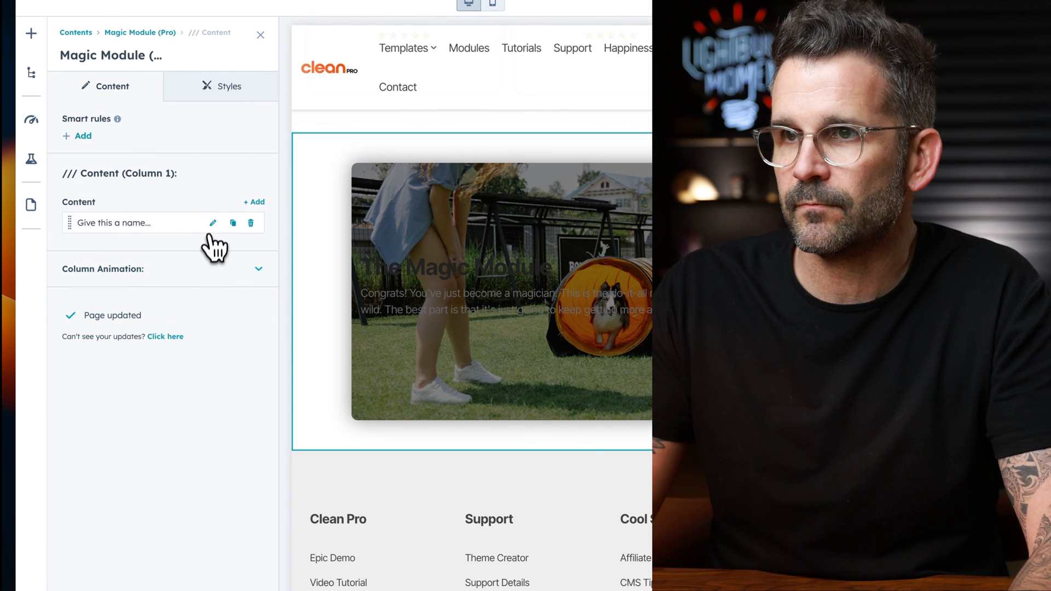
pyautogui.click(213, 223)
pyautogui.click(159, 277)
pyautogui.hotkey('ctrl', 'a')
pyautogui.write('text')
# Step: Replace the placeholder rich text with the heading "Let's Get Started!" and the paragraph running from "Ready to turn your playful pup" to "journey begins now!"
pyautogui.scroll(-3, 169, 421)
pyautogui.click(145, 373)
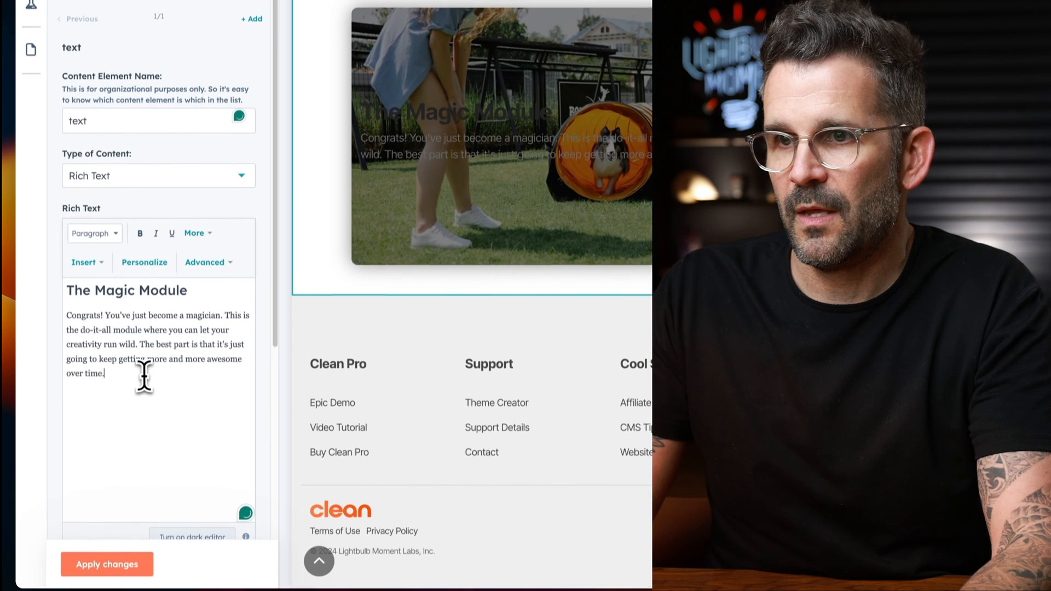
pyautogui.hotkey('ctrl', 'a')
pyautogui.write("Let's Get Started! Ready to turn your playful pup into a well-behaved companion? Contact us today to enroll in our training programs. Your dog's transformation journey begins now!")
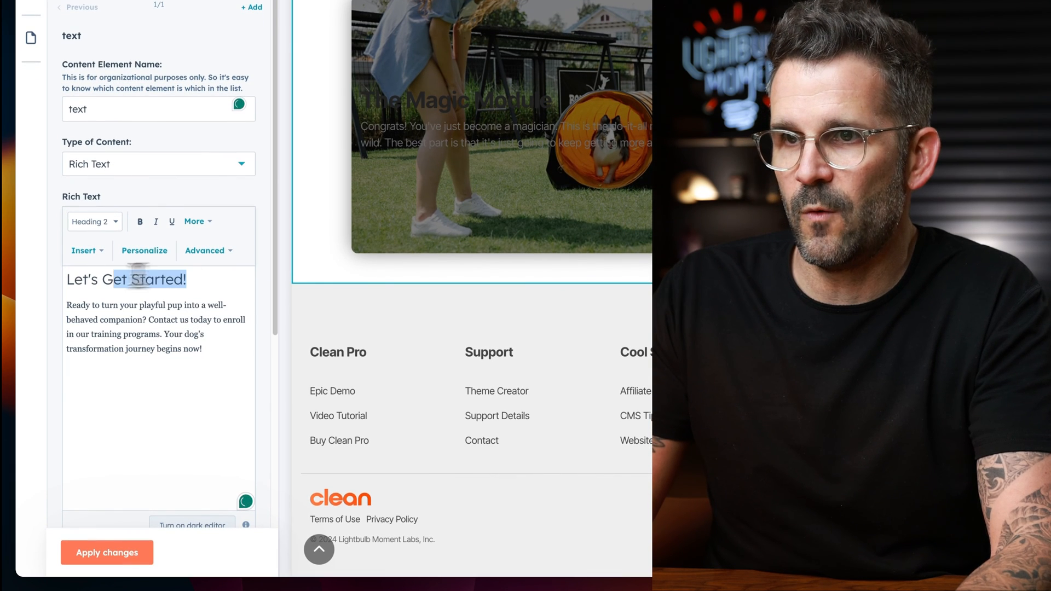
# Step: Center-align the "Let's Get Started!" heading and the paragraph below it
pyautogui.click(196, 222)
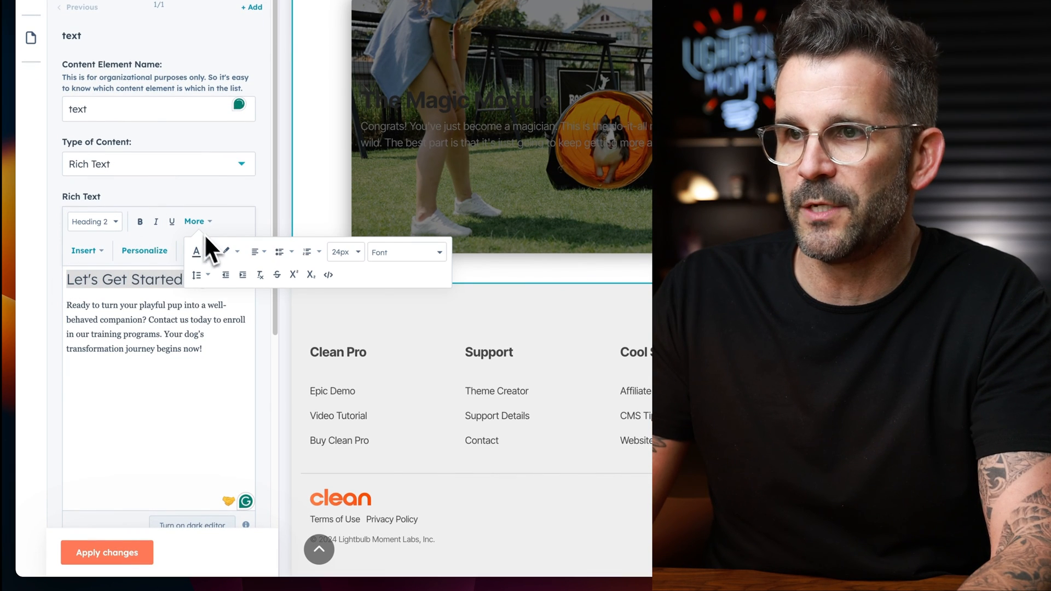
pyautogui.click(258, 252)
pyautogui.click(270, 312)
pyautogui.moveTo(216, 347); pyautogui.dragTo(39, 326)
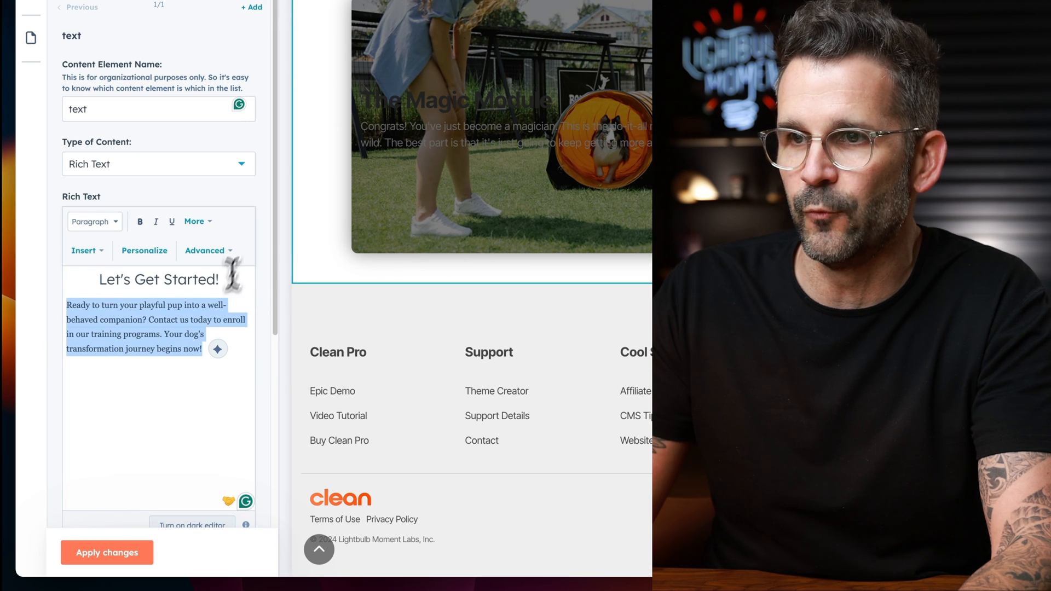
pyautogui.click(197, 334)
pyautogui.moveTo(123, 351); pyautogui.dragTo(44, 307)
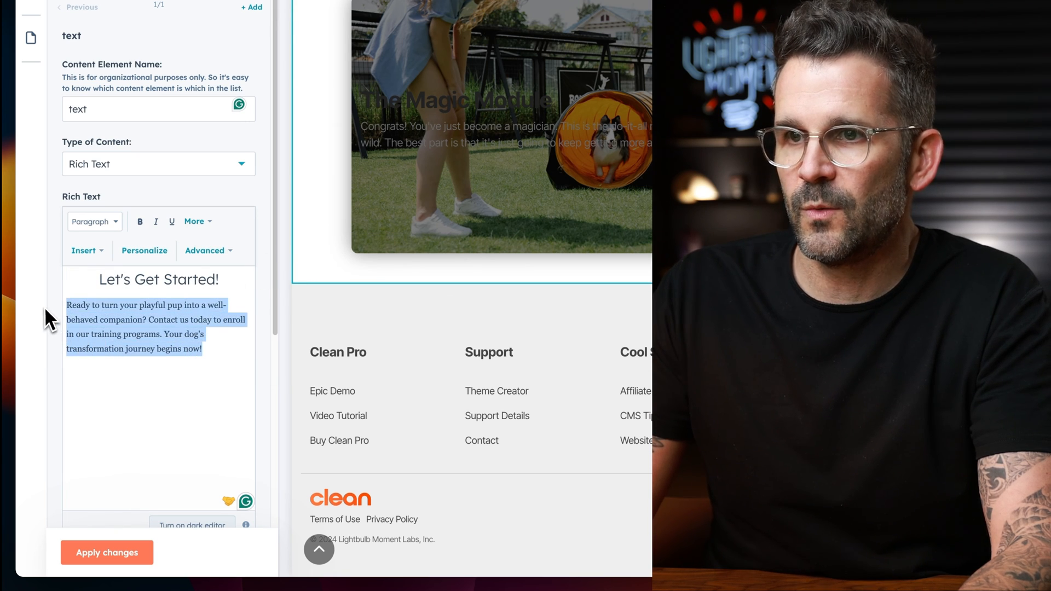
pyautogui.click(195, 221)
pyautogui.click(255, 252)
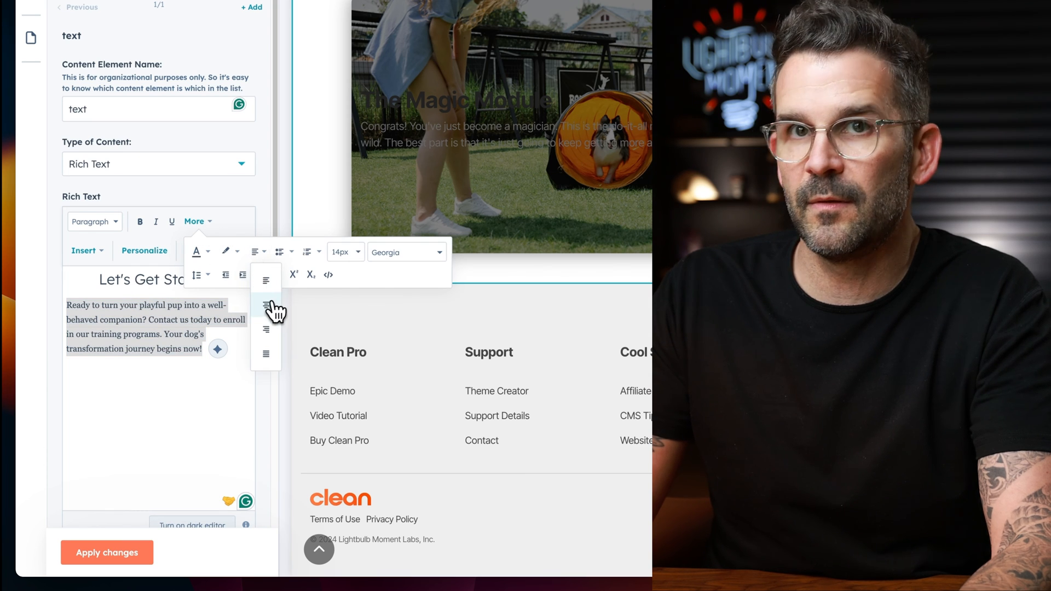
pyautogui.click(268, 303)
pyautogui.click(236, 356)
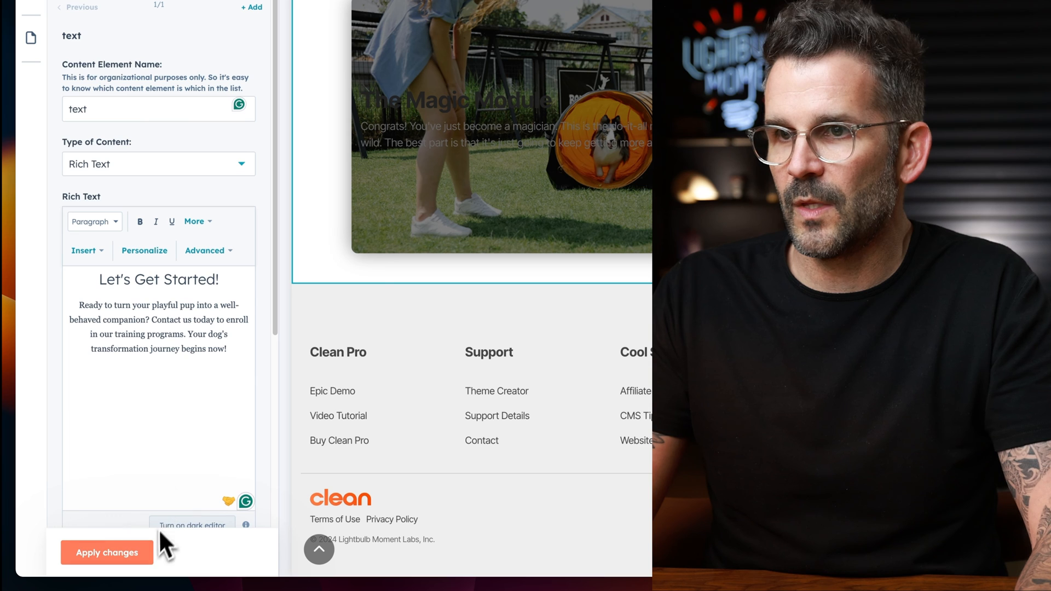
# Step: Set the text color of both the heading and the paragraph to white
pyautogui.moveTo(228, 350); pyautogui.dragTo(98, 273)
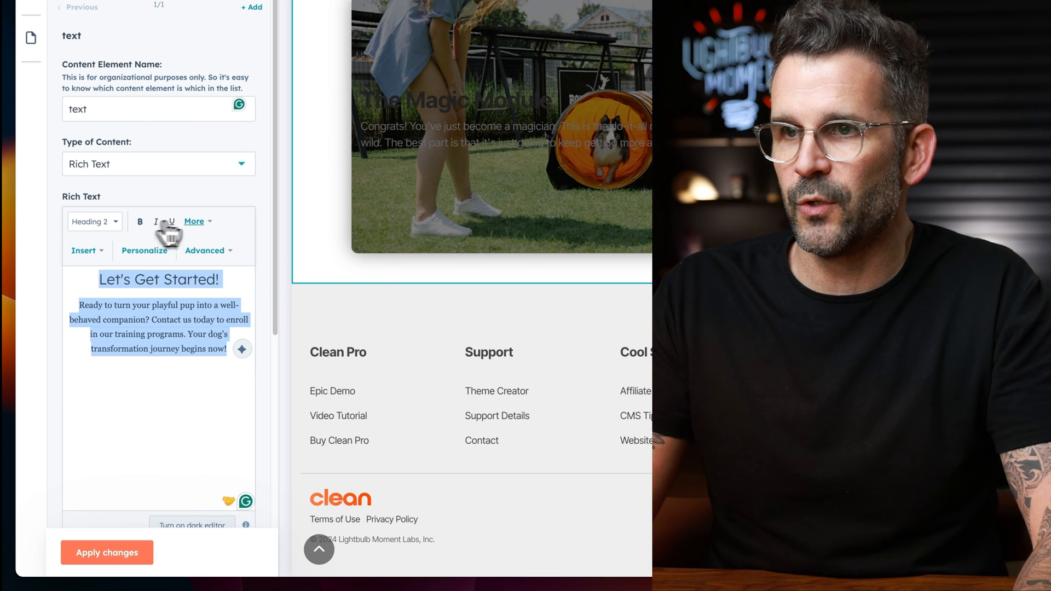
pyautogui.click(198, 222)
pyautogui.click(208, 252)
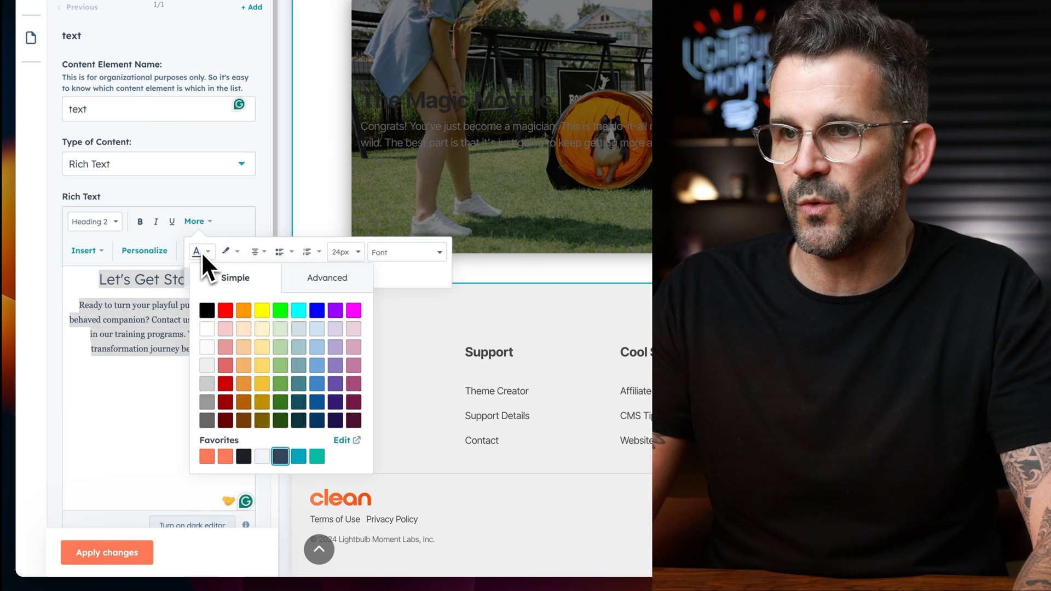
pyautogui.click(207, 327)
pyautogui.click(140, 452)
# Step: Turn on the dark editor for the rich text so the white copy is readable while editing
pyautogui.scroll(-1, 148, 464)
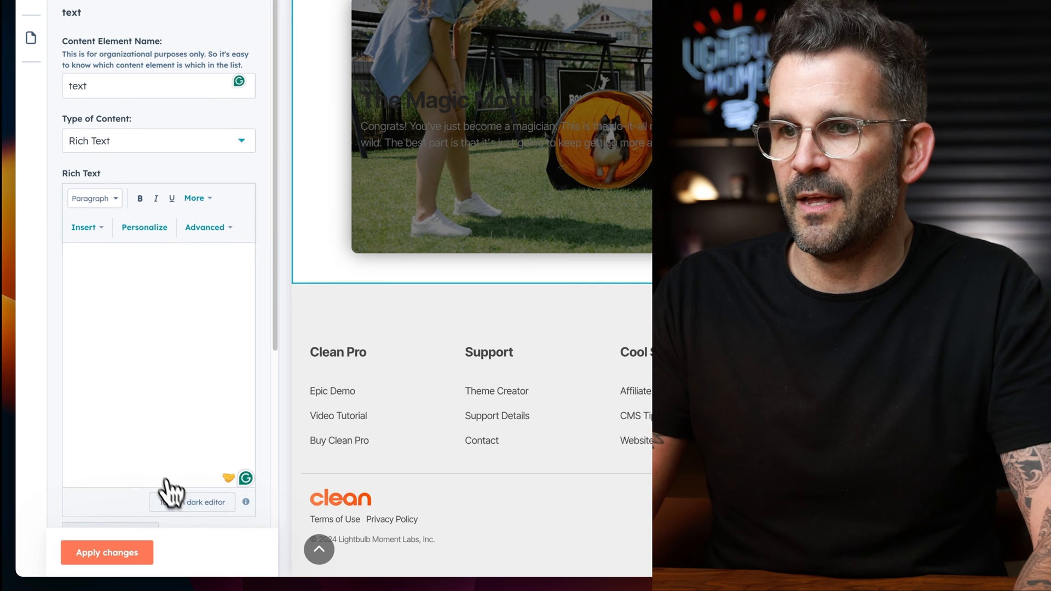
pyautogui.click(184, 501)
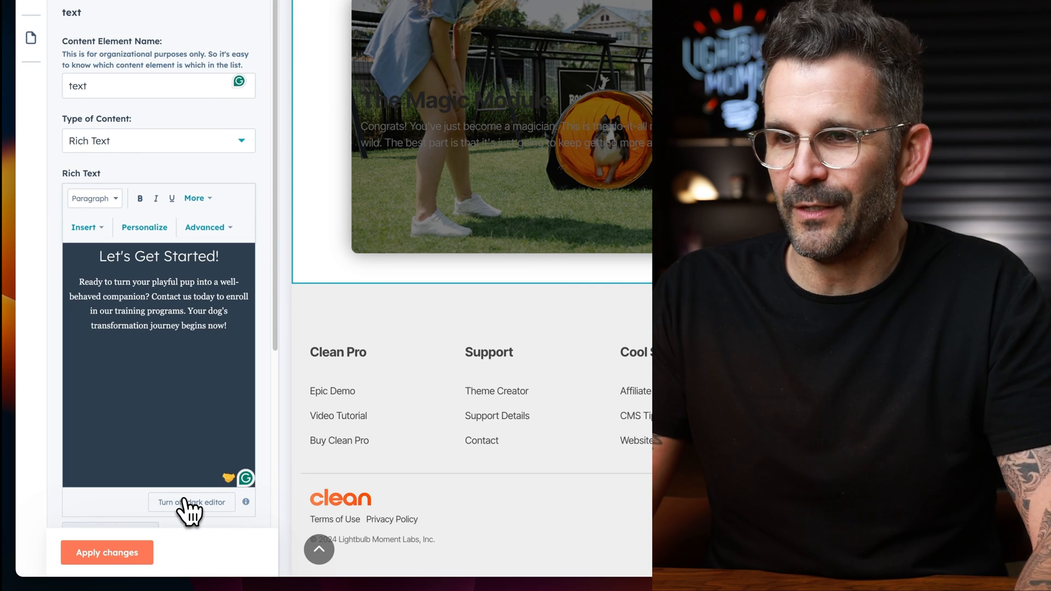
pyautogui.click(237, 324)
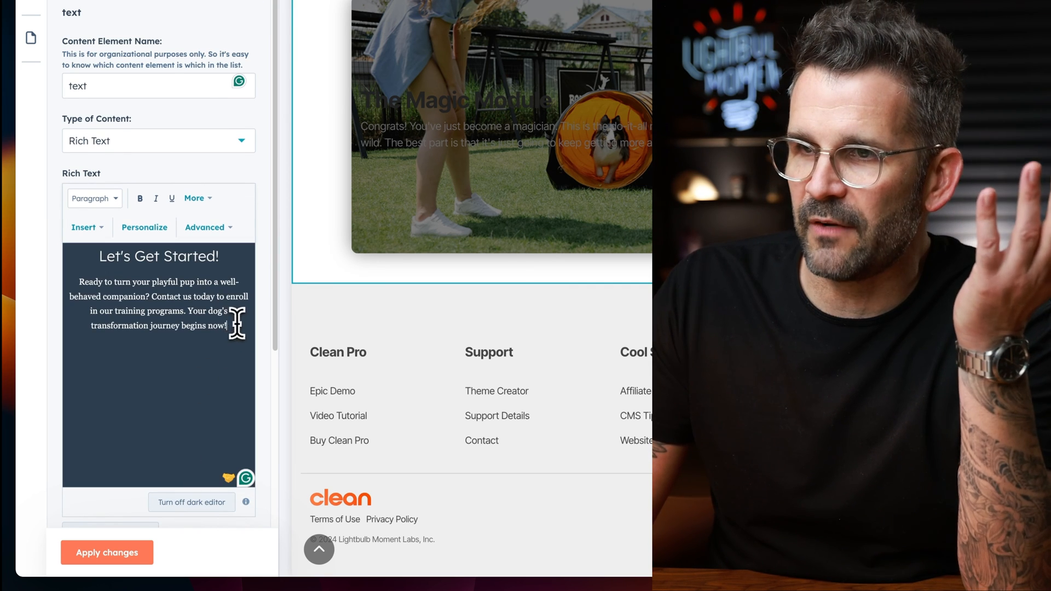
# Step: Recolor the heading and paragraph with the off-white swatch directly below white, and apply the changes
pyautogui.moveTo(237, 324); pyautogui.dragTo(67, 254)
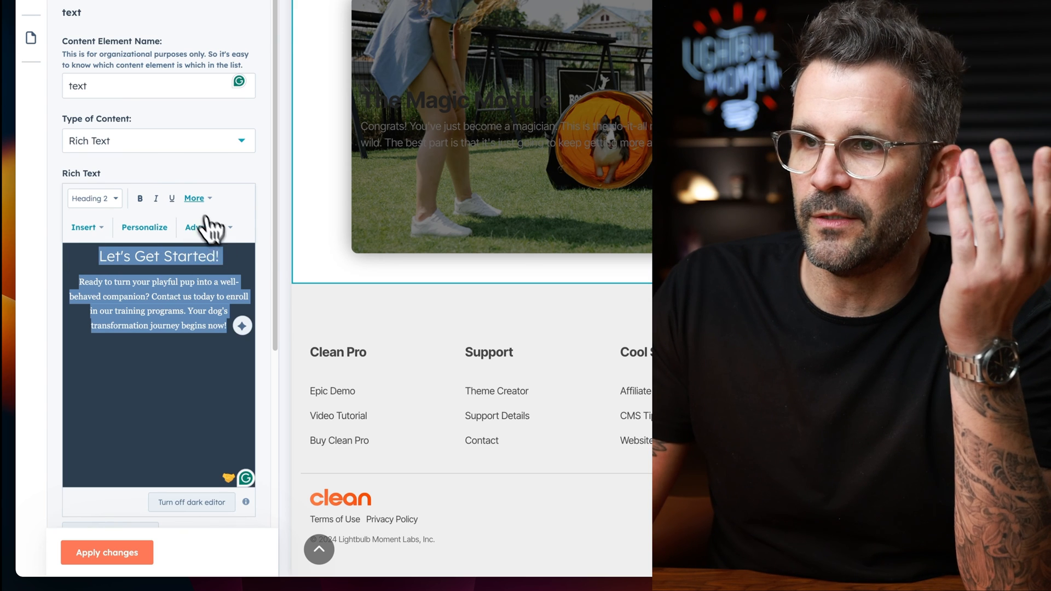
pyautogui.click(194, 199)
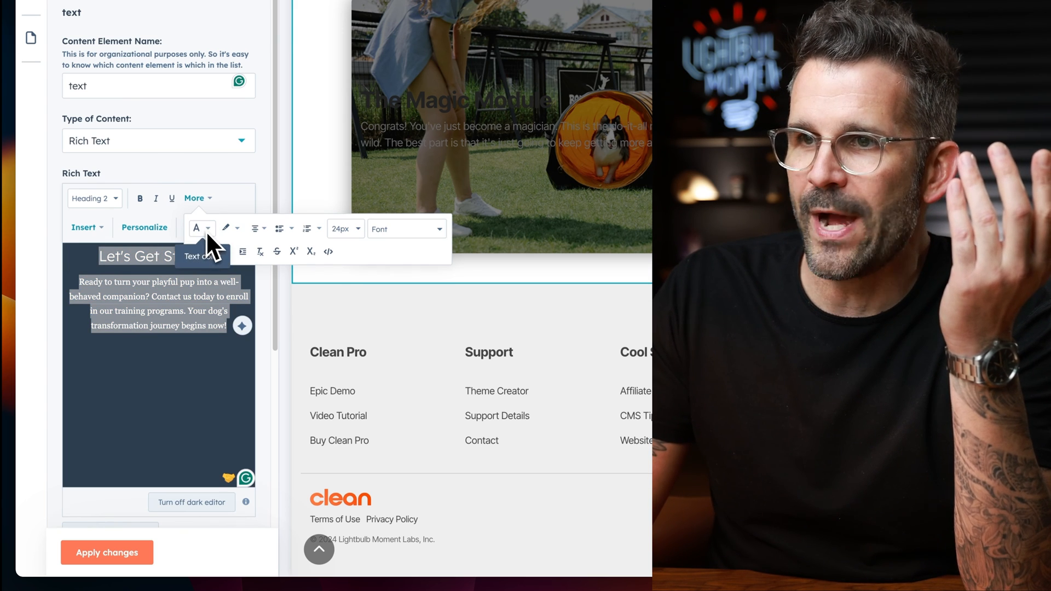
pyautogui.click(202, 229)
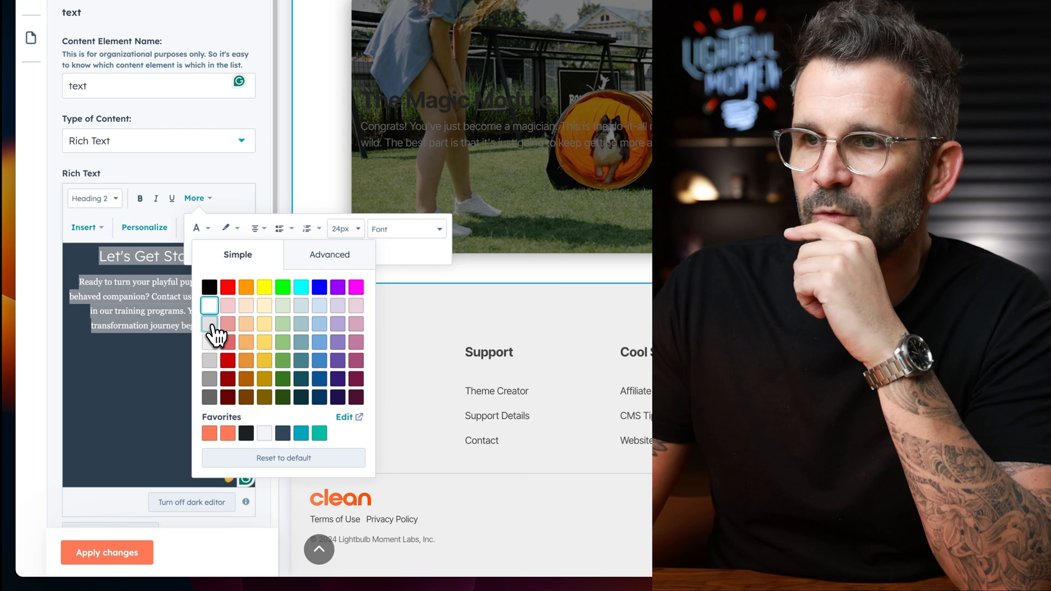
pyautogui.click(209, 324)
pyautogui.click(104, 554)
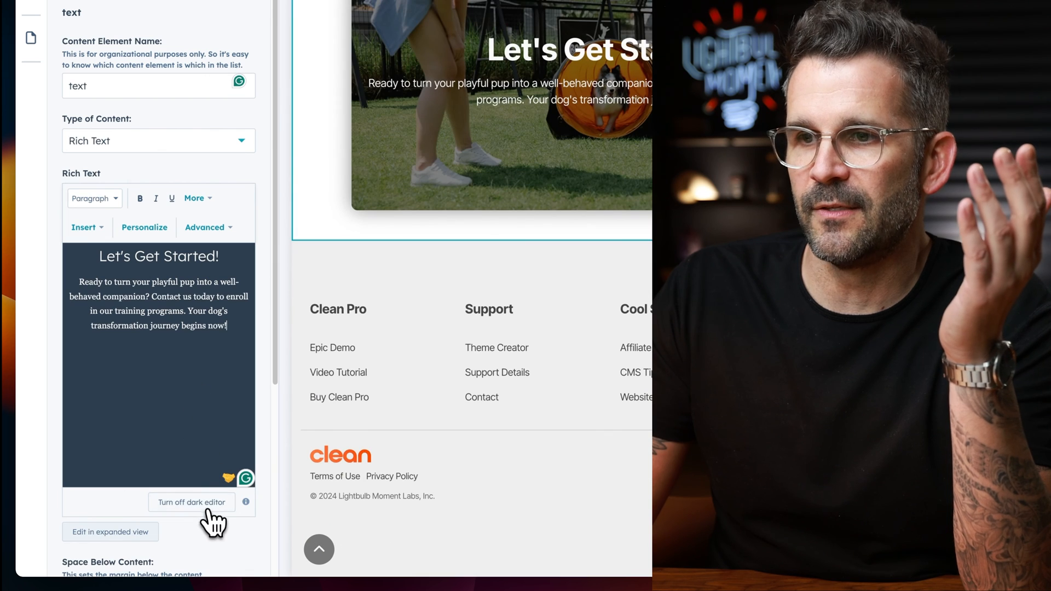
# Step: Turn off the dark editor, highlight the light-colored text to check it on white, and turn the dark editor back on
pyautogui.click(208, 503)
pyautogui.moveTo(197, 313); pyautogui.dragTo(124, 263)
pyautogui.click(186, 372)
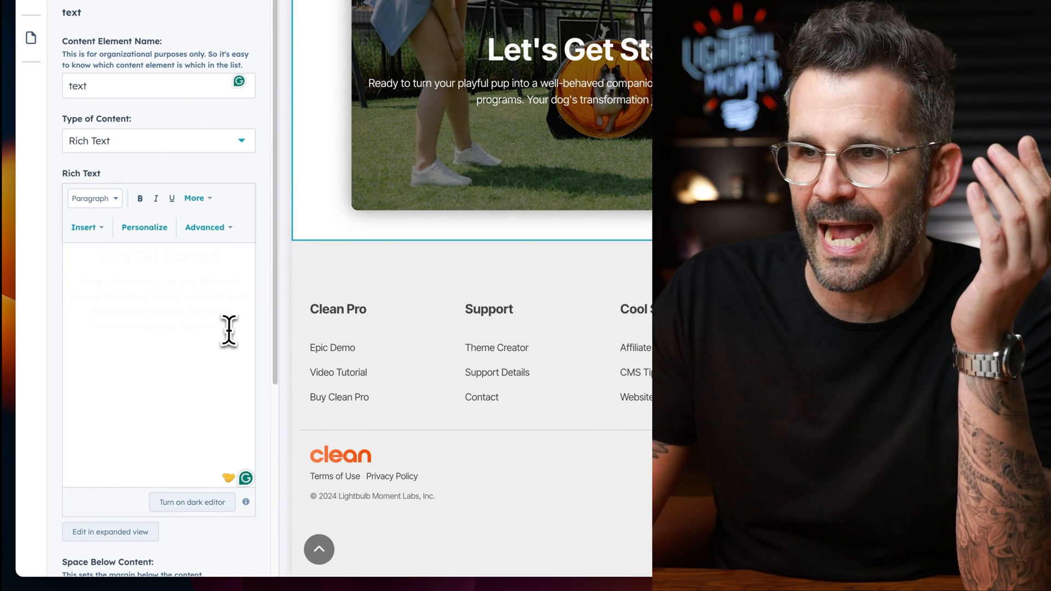
pyautogui.moveTo(228, 329); pyautogui.dragTo(75, 258)
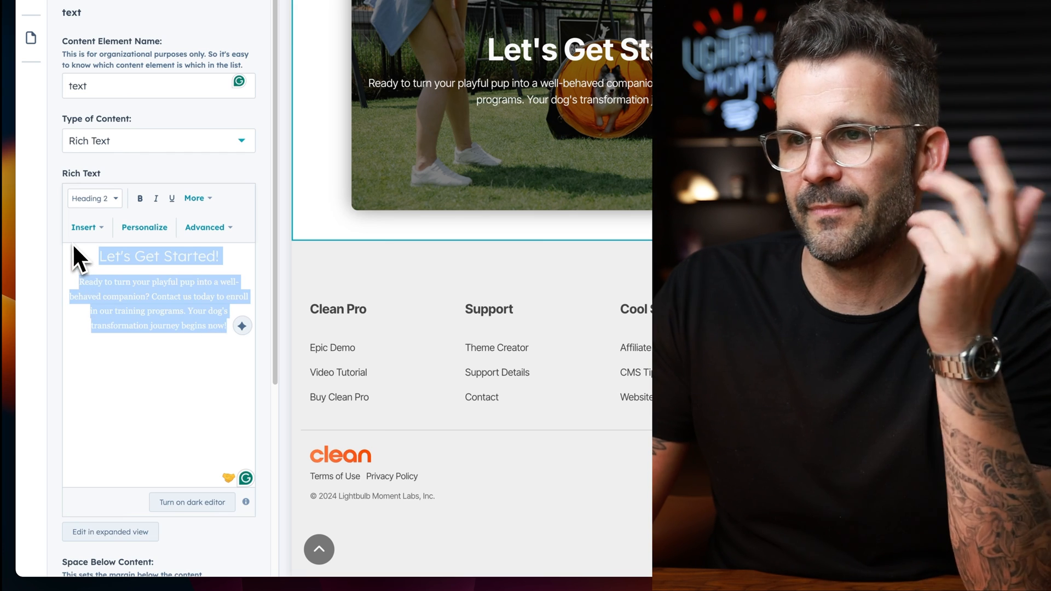
pyautogui.click(215, 503)
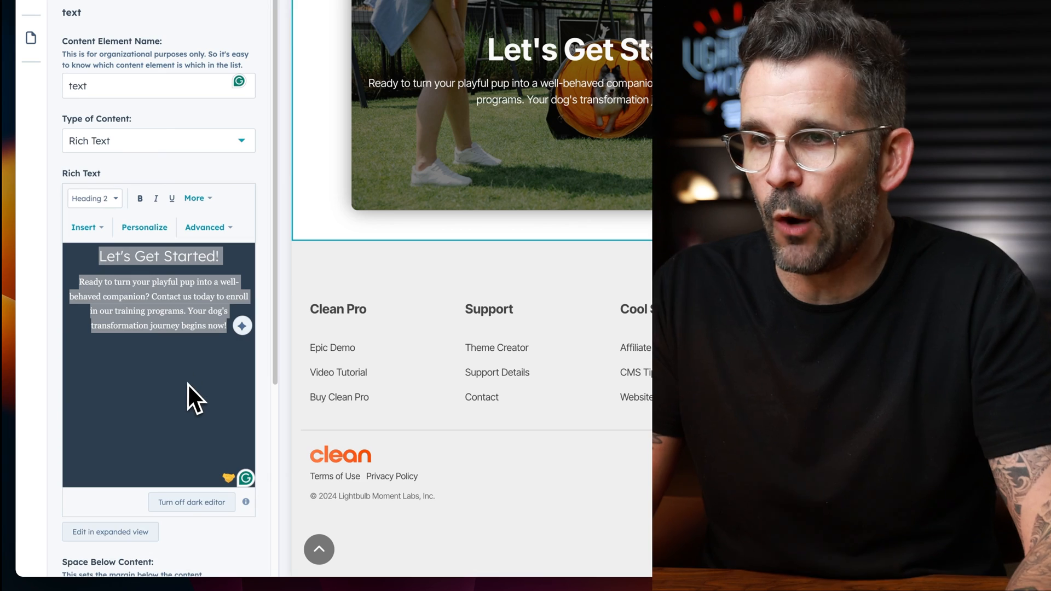
pyautogui.click(187, 382)
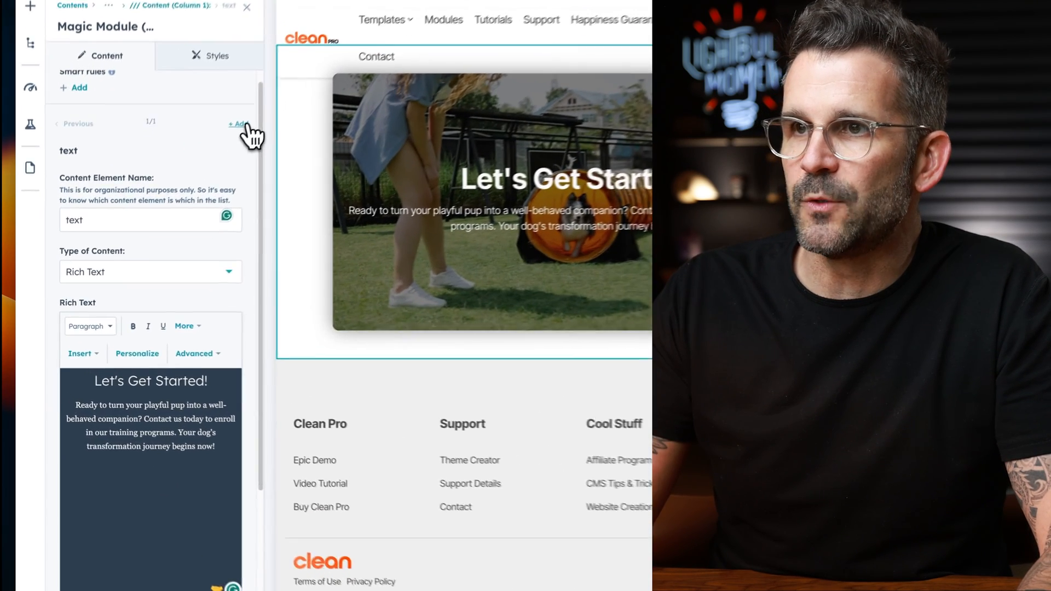
# Step: Add a second content element named "button" and set its content type to CTA / Button / Modal Pop
pyautogui.click(173, 182)
pyautogui.click(170, 210)
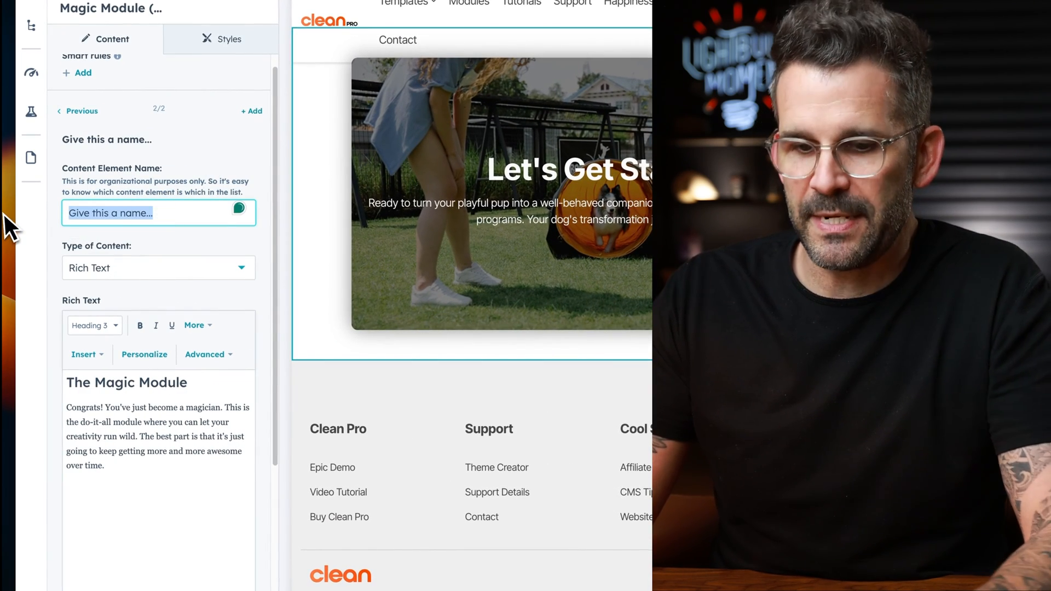
pyautogui.write('button')
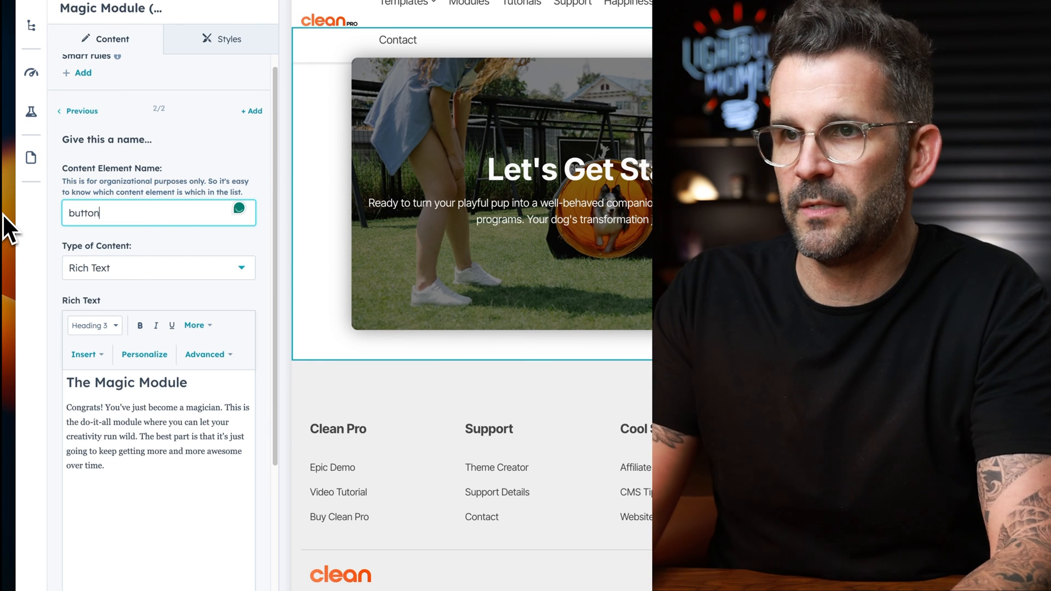
pyautogui.click(110, 277)
pyautogui.write('butt')
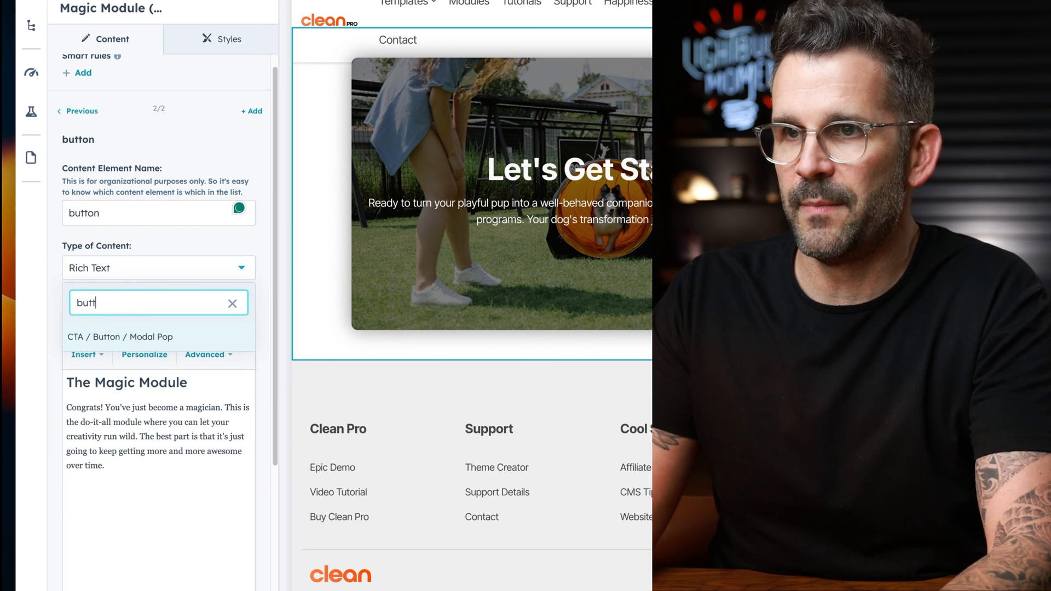
pyautogui.click(107, 336)
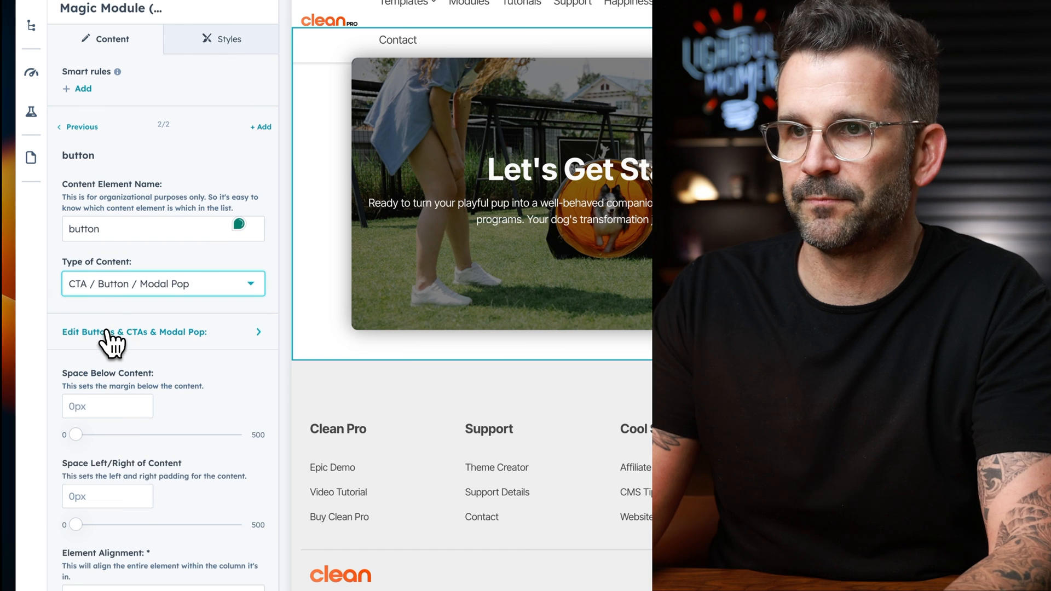
# Step: Choose Standard Button as the button type and label the button "Get Started"
pyautogui.click(222, 338)
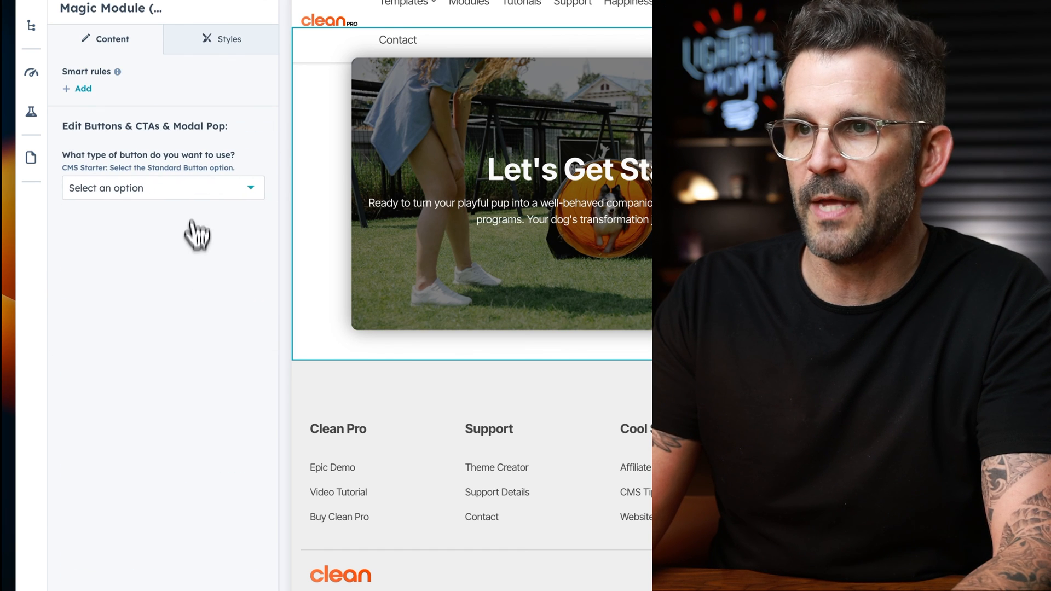
pyautogui.click(201, 190)
pyautogui.click(166, 253)
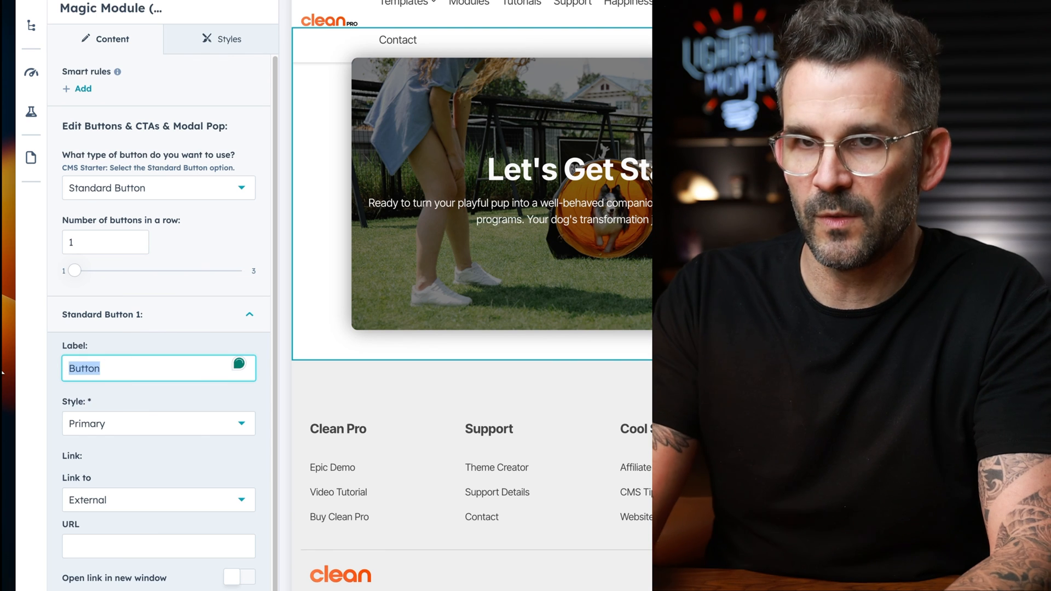
pyautogui.write('Get')
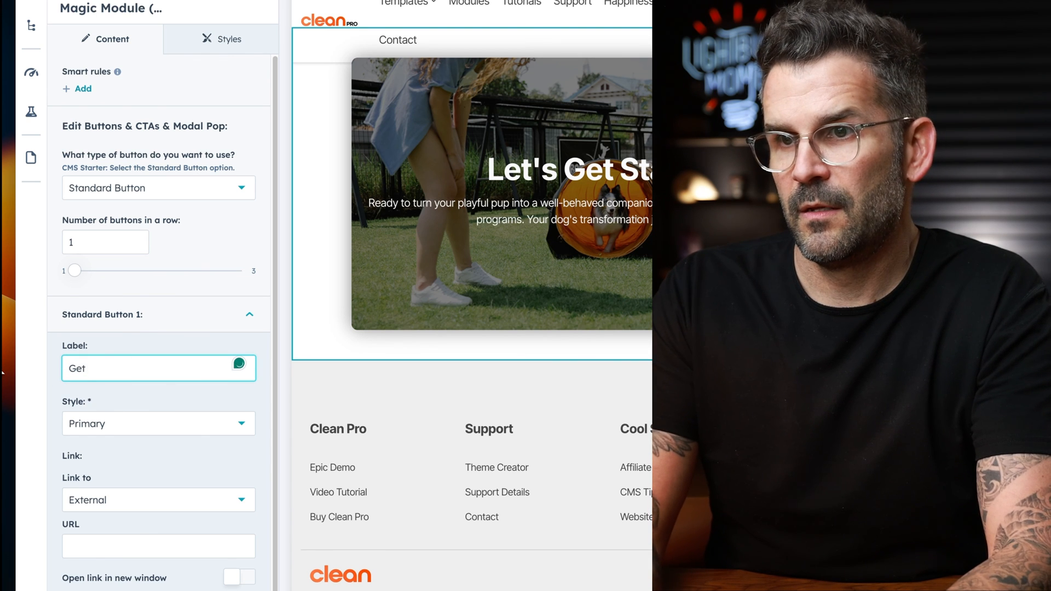
pyautogui.write(' Started')
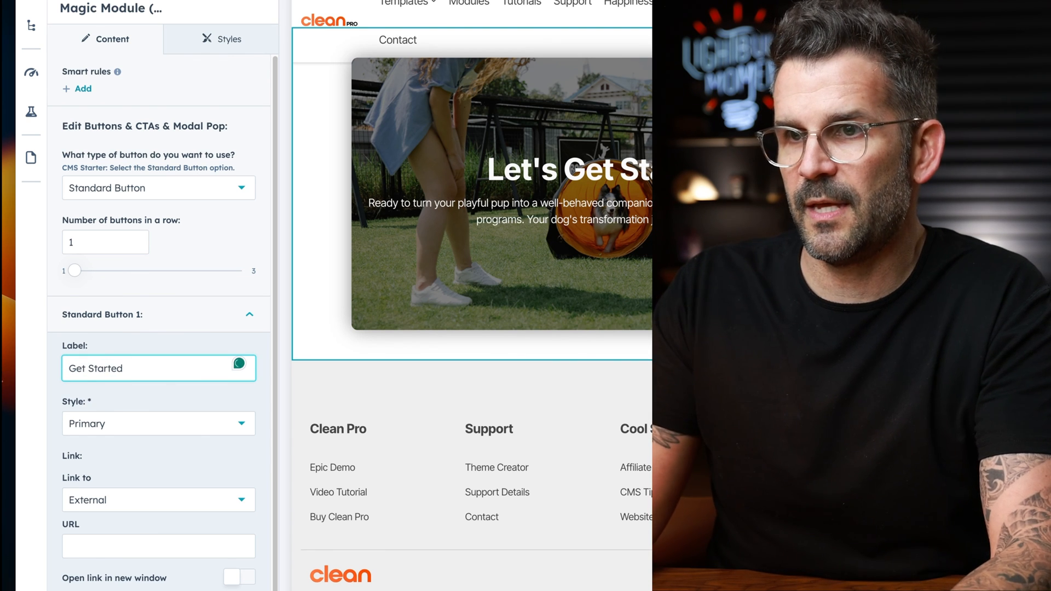
# Step: Set the "Get Started" button's style to Tertiary and apply the changes
pyautogui.click(99, 427)
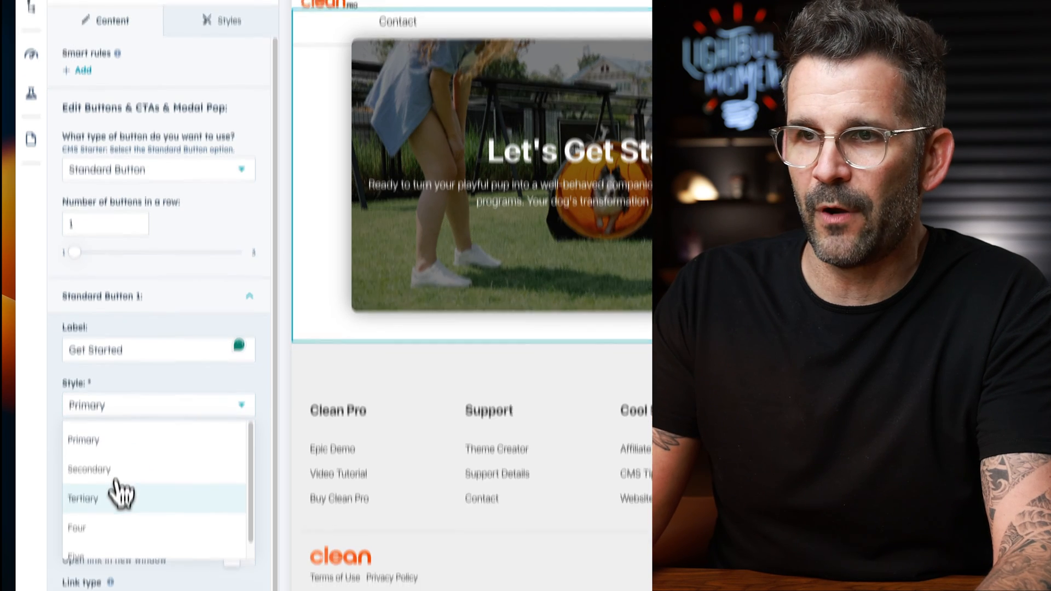
pyautogui.click(102, 517)
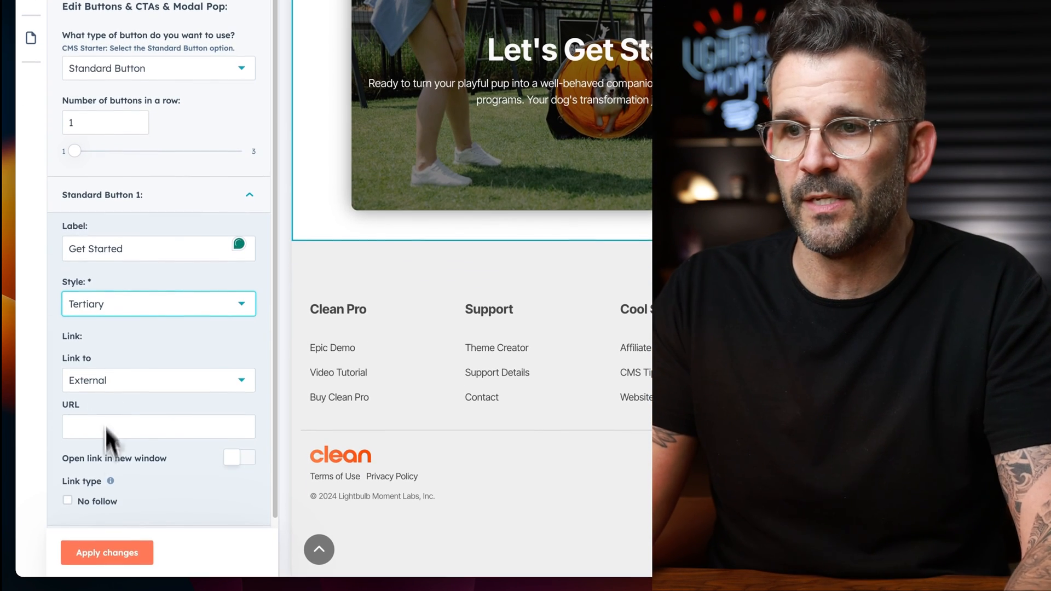
pyautogui.click(127, 556)
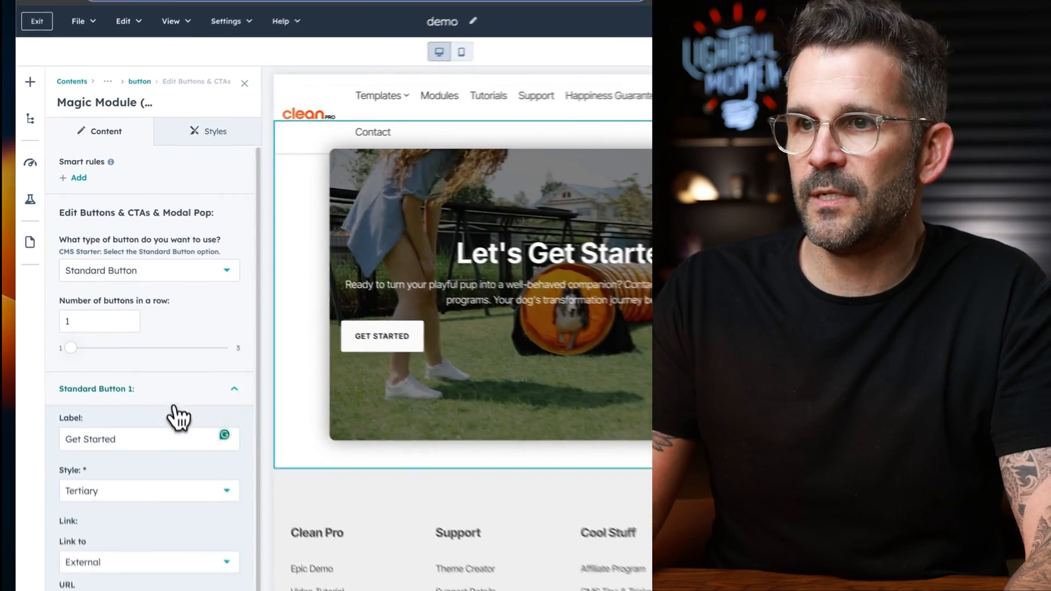
# Step: Set the "button" content element's alignment to Center, apply the changes and close the module's settings
pyautogui.click(131, 329)
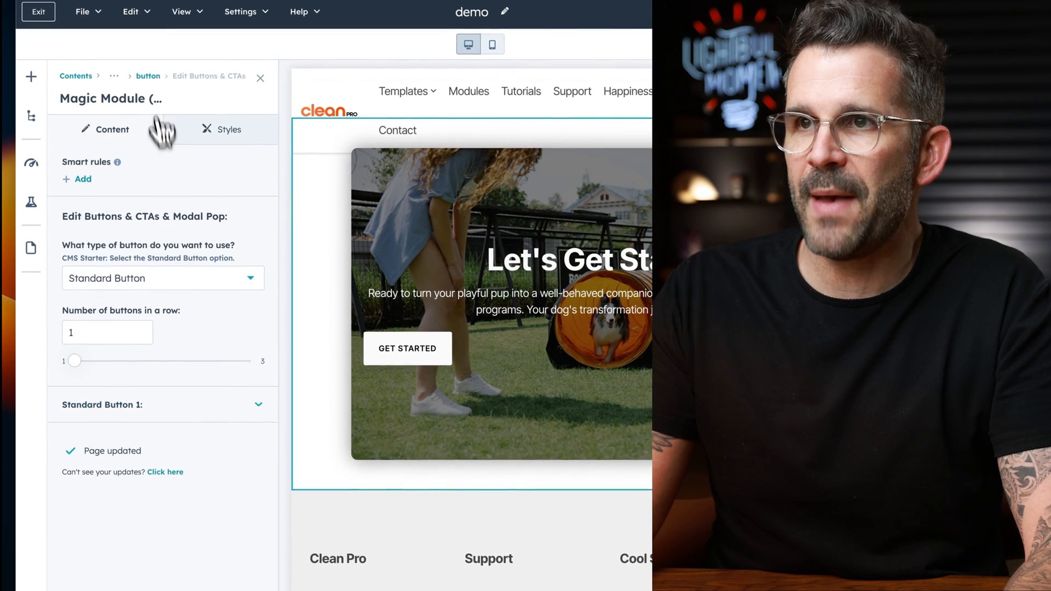
pyautogui.click(149, 80)
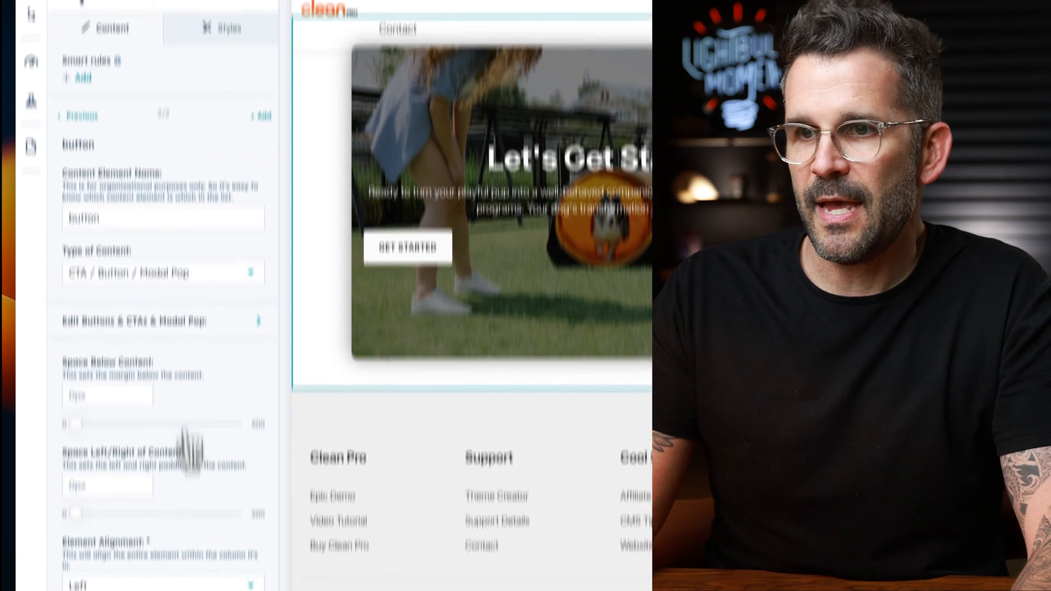
pyautogui.click(175, 489)
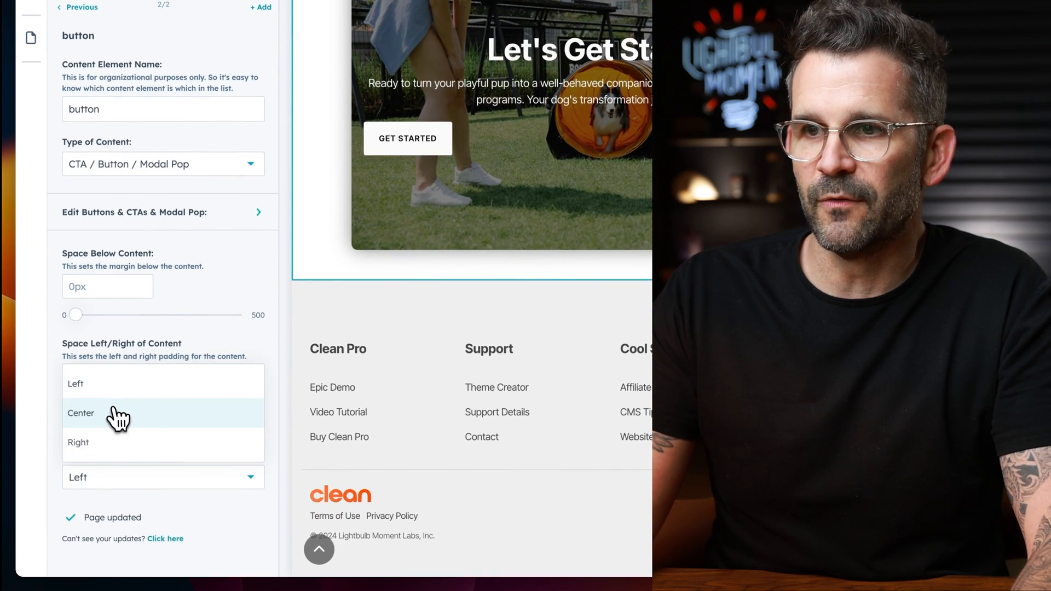
pyautogui.click(113, 418)
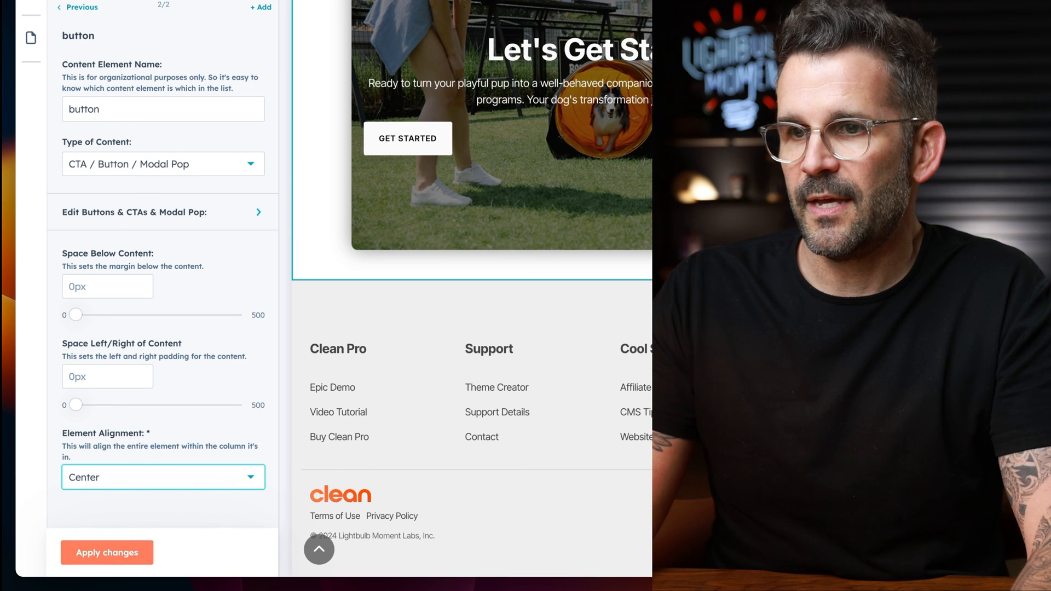
pyautogui.click(129, 554)
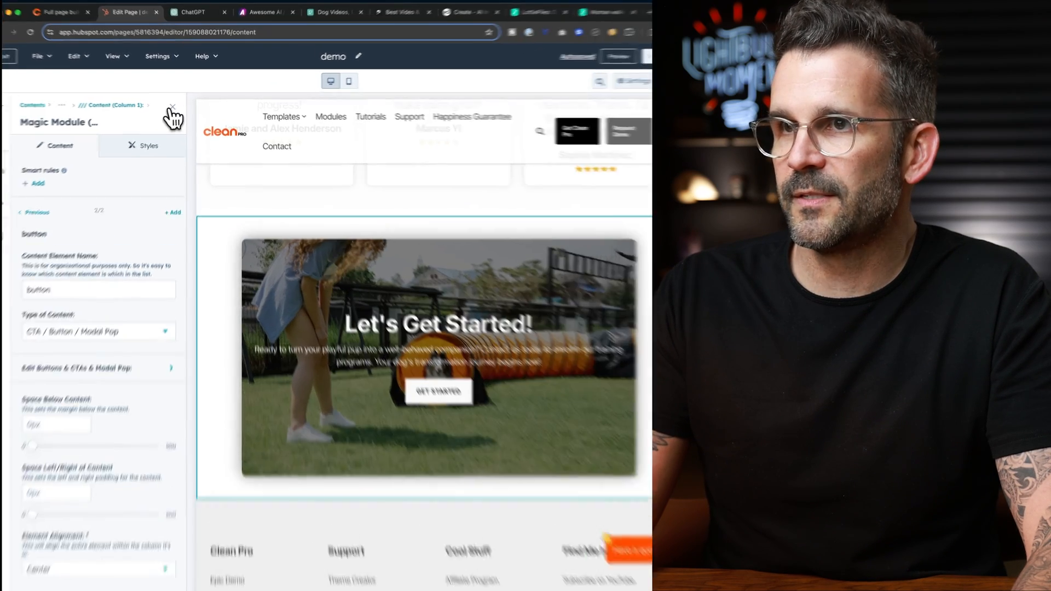
pyautogui.click(178, 105)
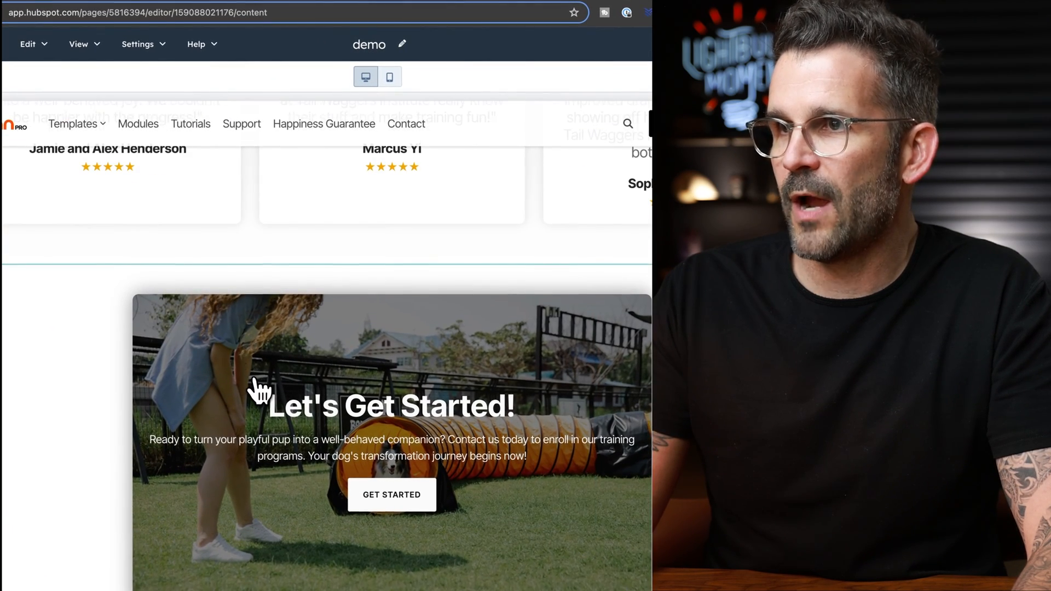
# Step: Preview the demo page and review its sections from the introduction down to the "Let's Get Started!" call-to-action and footer
pyautogui.scroll(1, 253, 378)
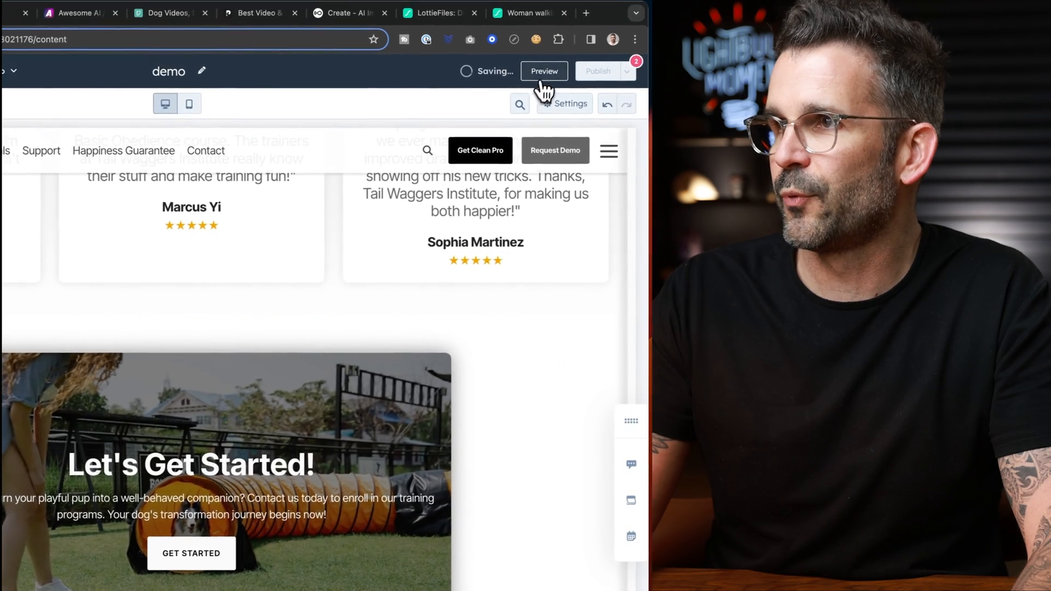
pyautogui.click(542, 74)
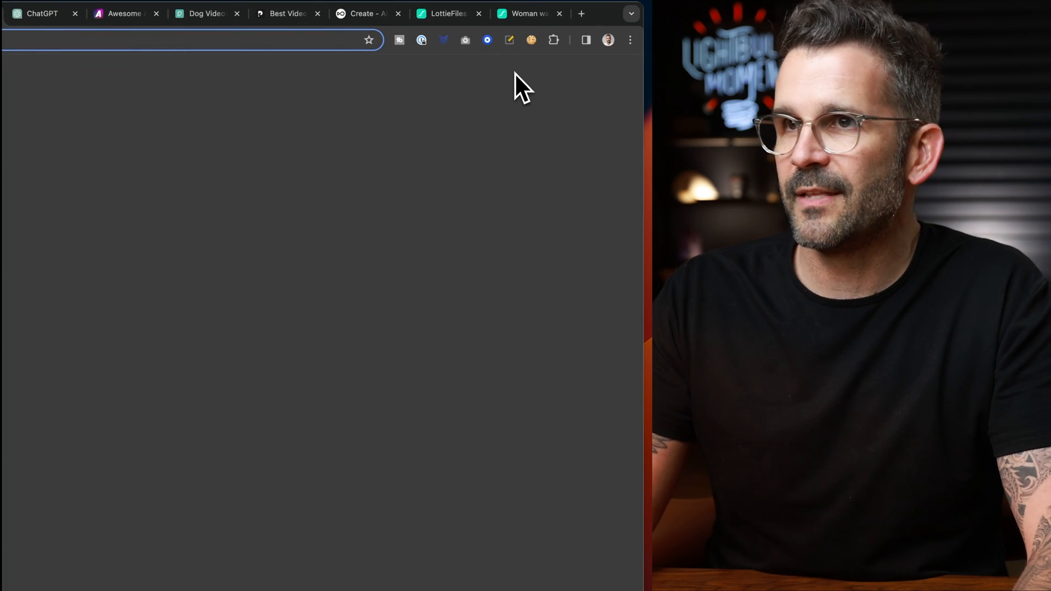
pyautogui.scroll(-5, 406, 296)
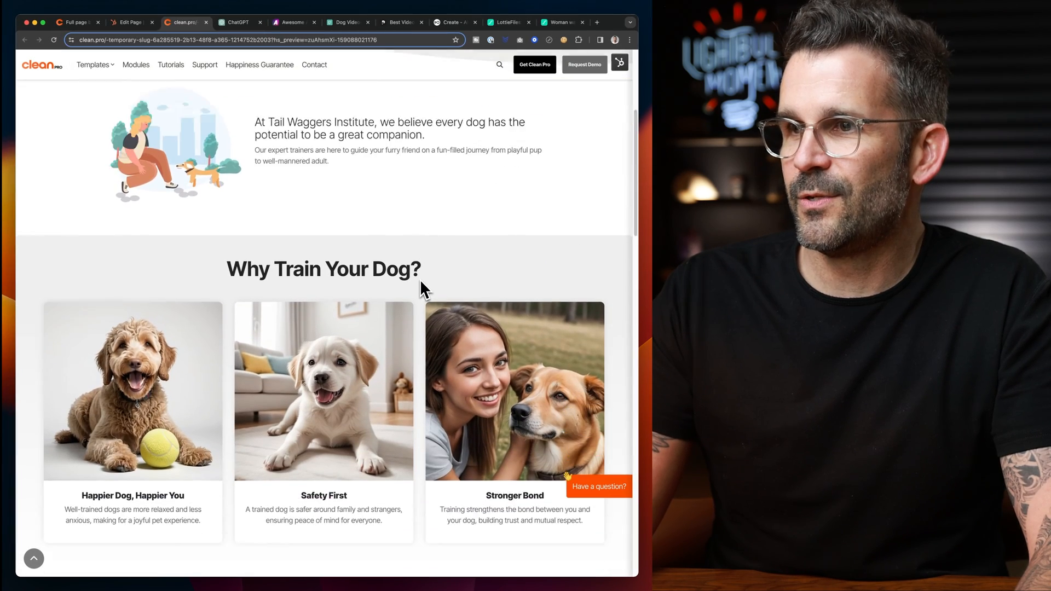
pyautogui.scroll(-8, 420, 282)
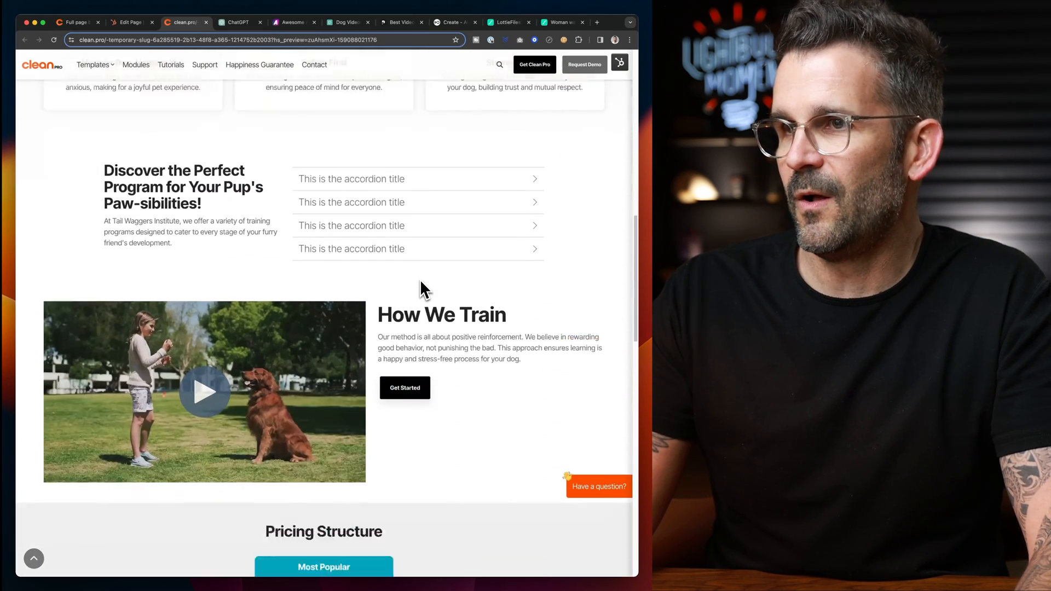
pyautogui.scroll(-7, 420, 282)
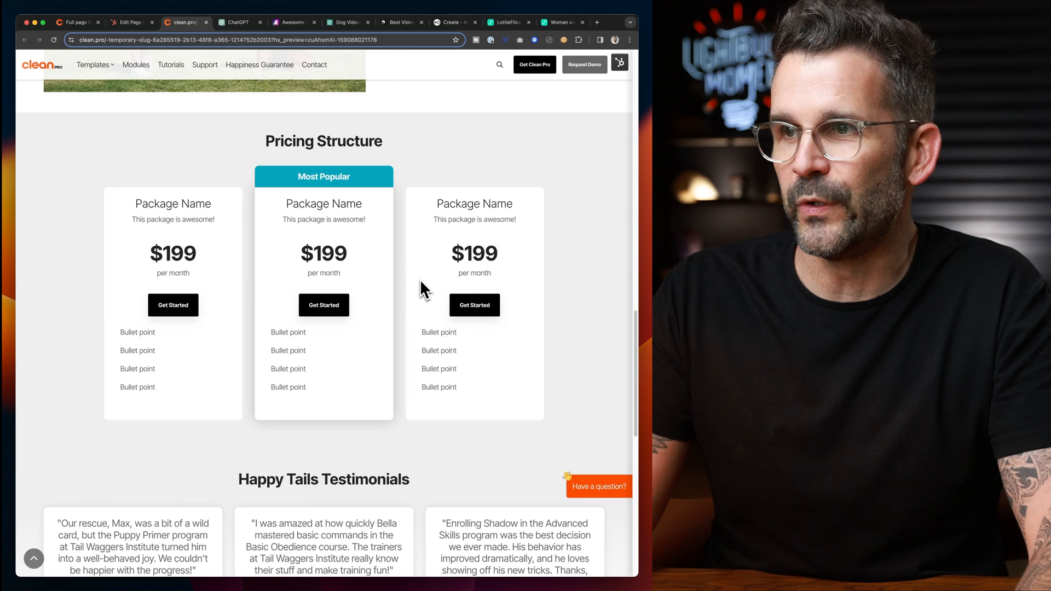
pyautogui.scroll(-8, 421, 288)
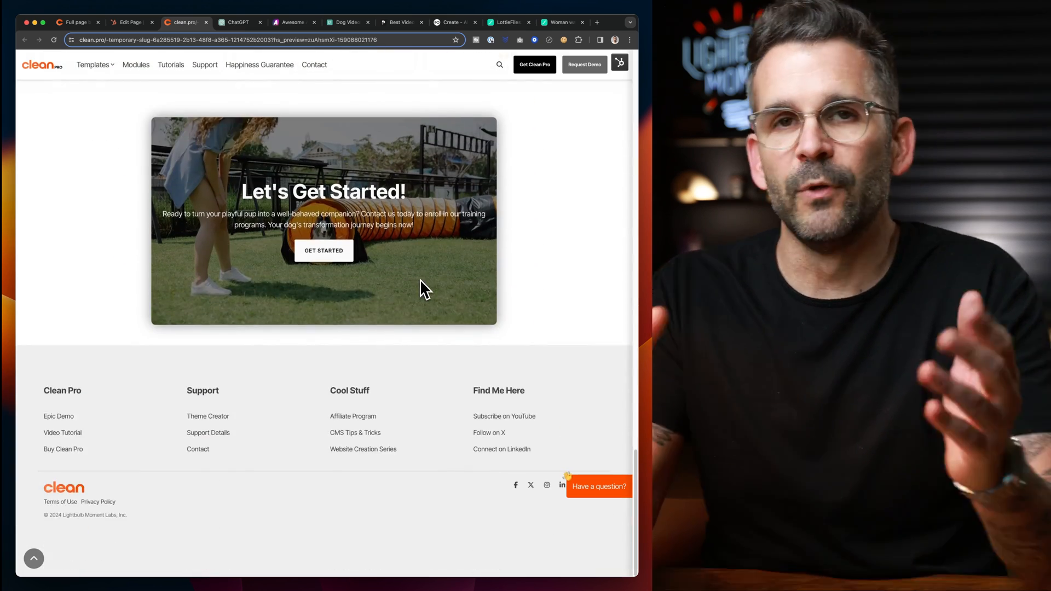